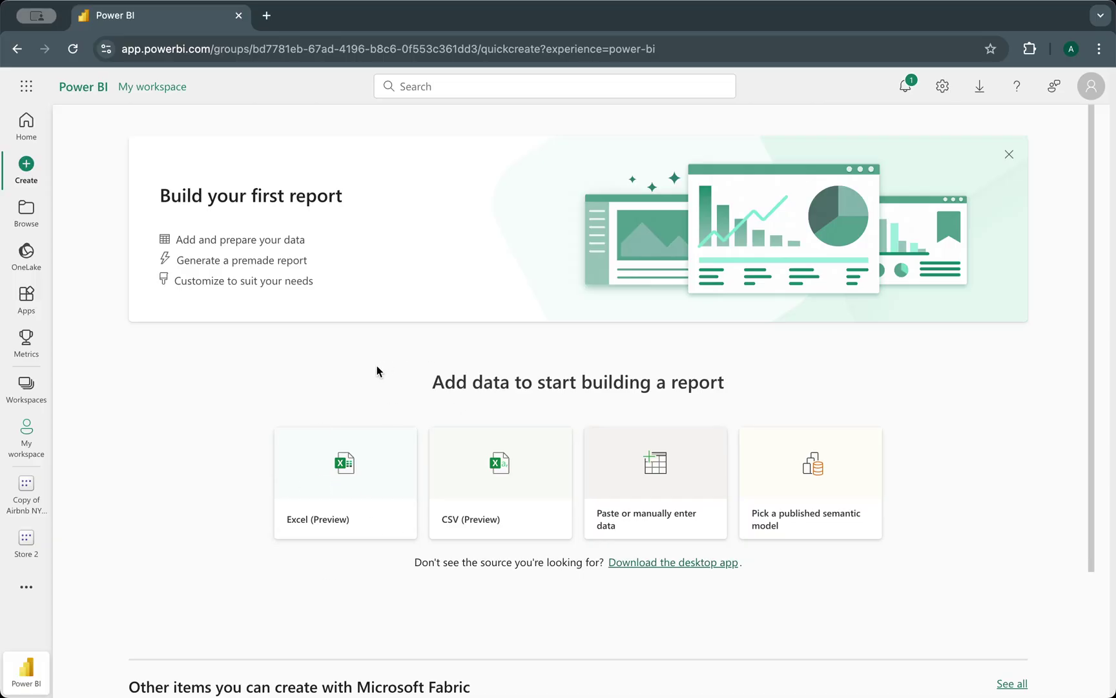
- Choose CSV as the data source for a new report and upload Store.csv from the "for delete" folder
{"action": "mouse_move", "coordinate": [672, 3]}
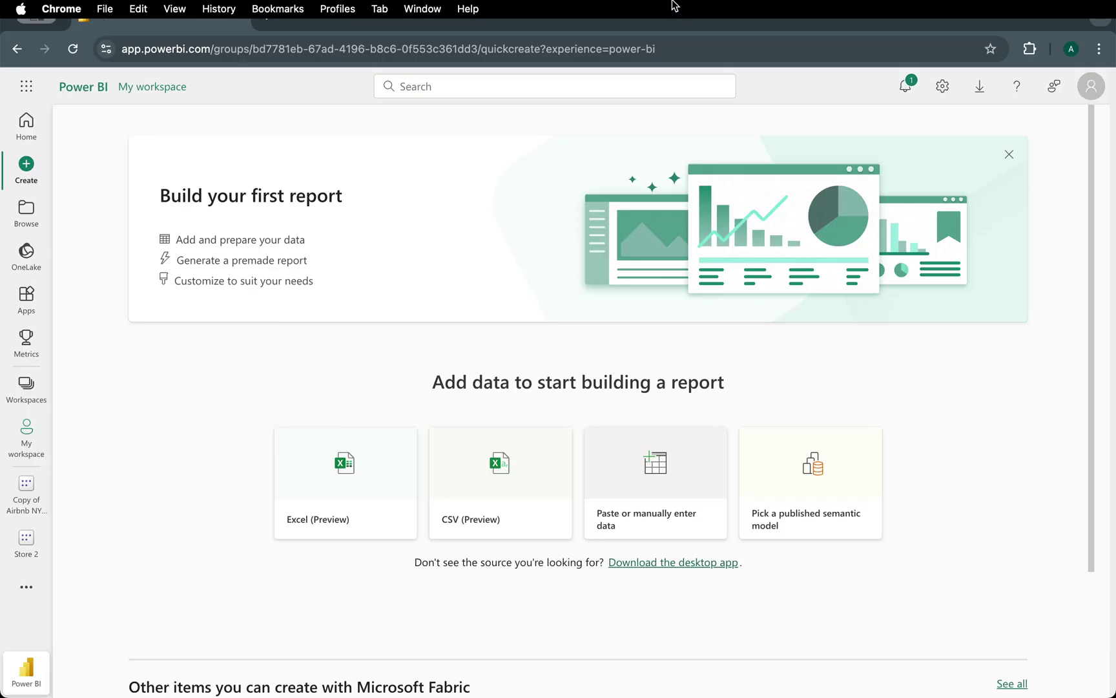
{"action": "left_click", "coordinate": [503, 465]}
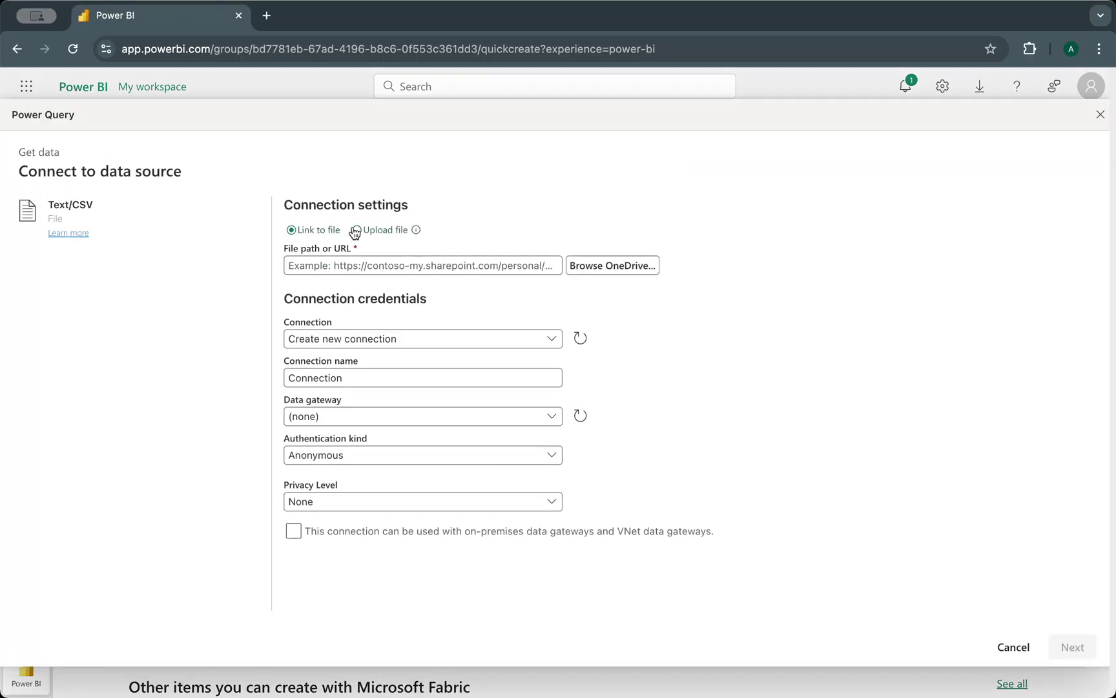
{"action": "left_click", "coordinate": [357, 230]}
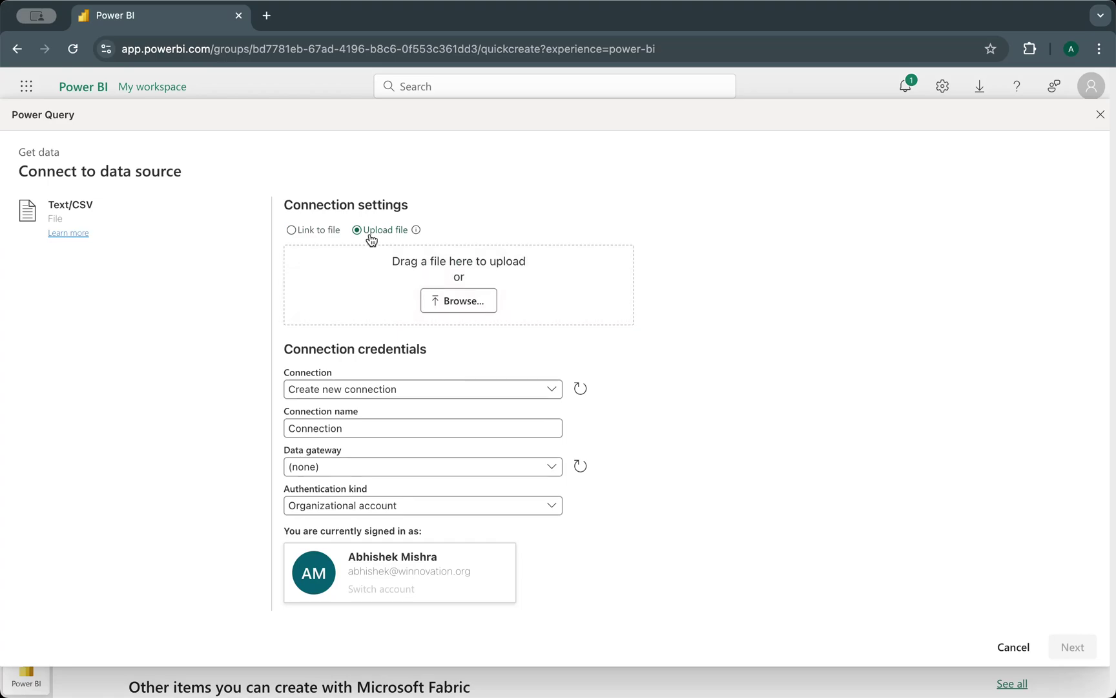
{"action": "left_click", "coordinate": [467, 303]}
{"action": "scroll", "coordinate": [778, 327], "scroll_direction": "down", "scroll_amount": 15}
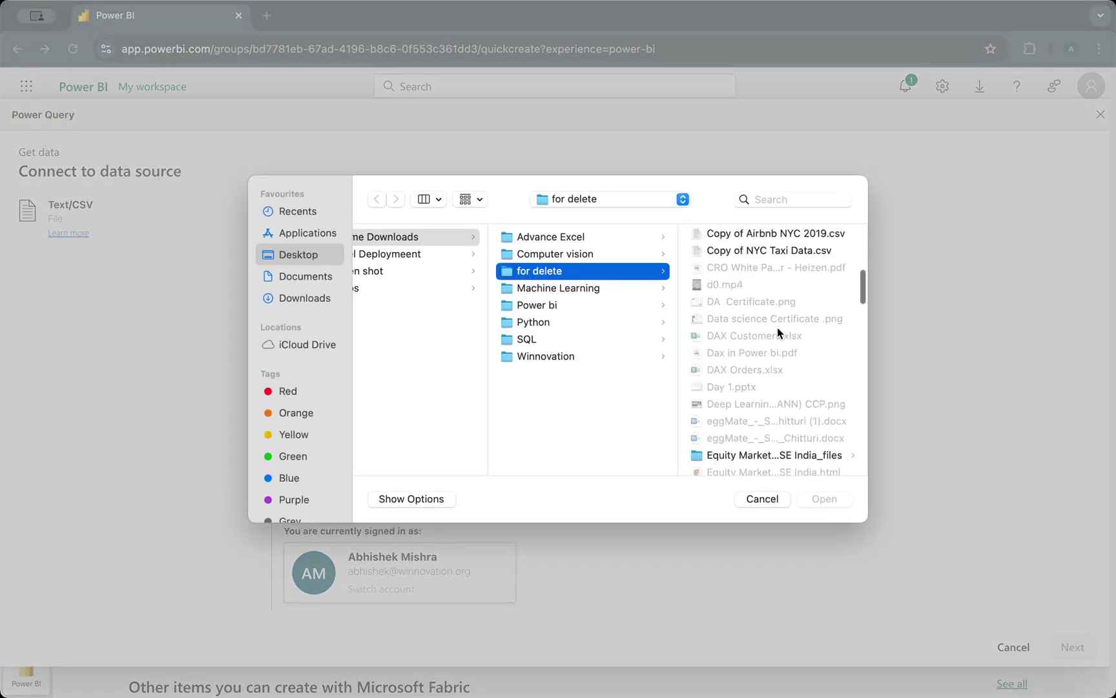
{"action": "scroll", "coordinate": [777, 327], "scroll_direction": "down", "scroll_amount": 15}
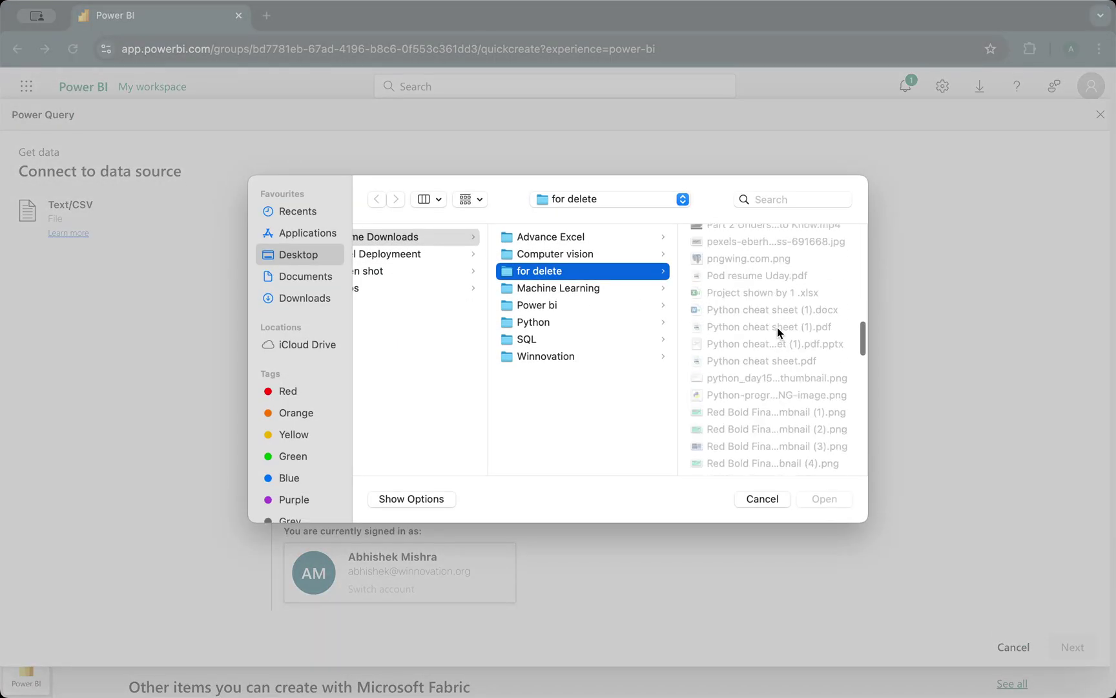
{"action": "scroll", "coordinate": [777, 327], "scroll_direction": "up", "scroll_amount": 5}
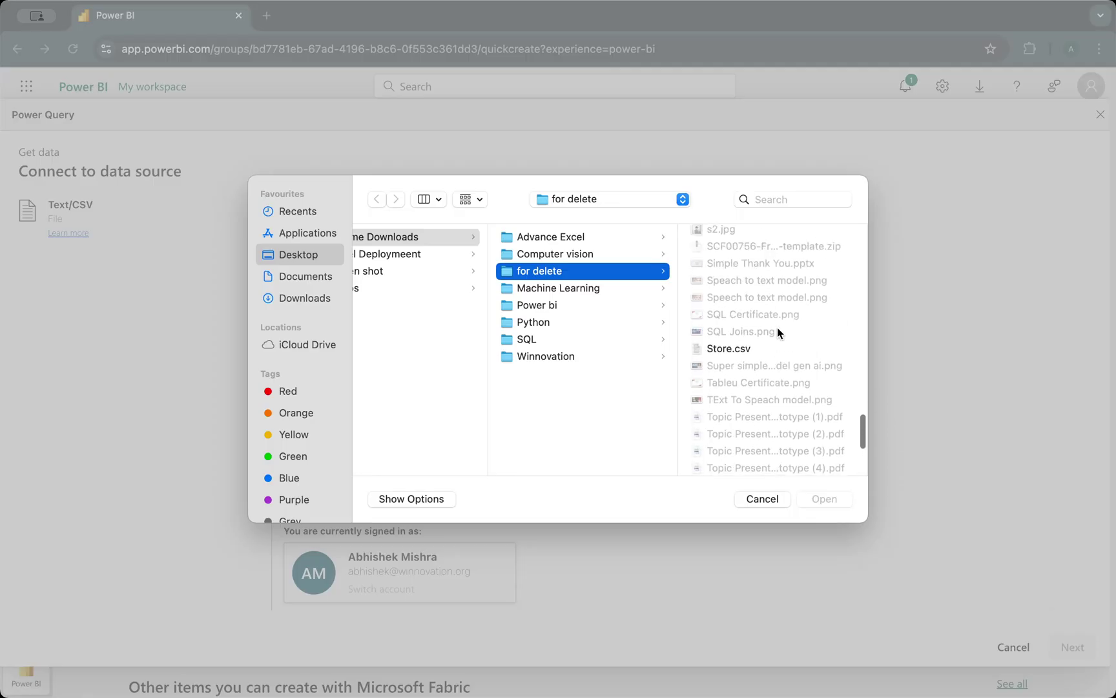
{"action": "left_click", "coordinate": [742, 354]}
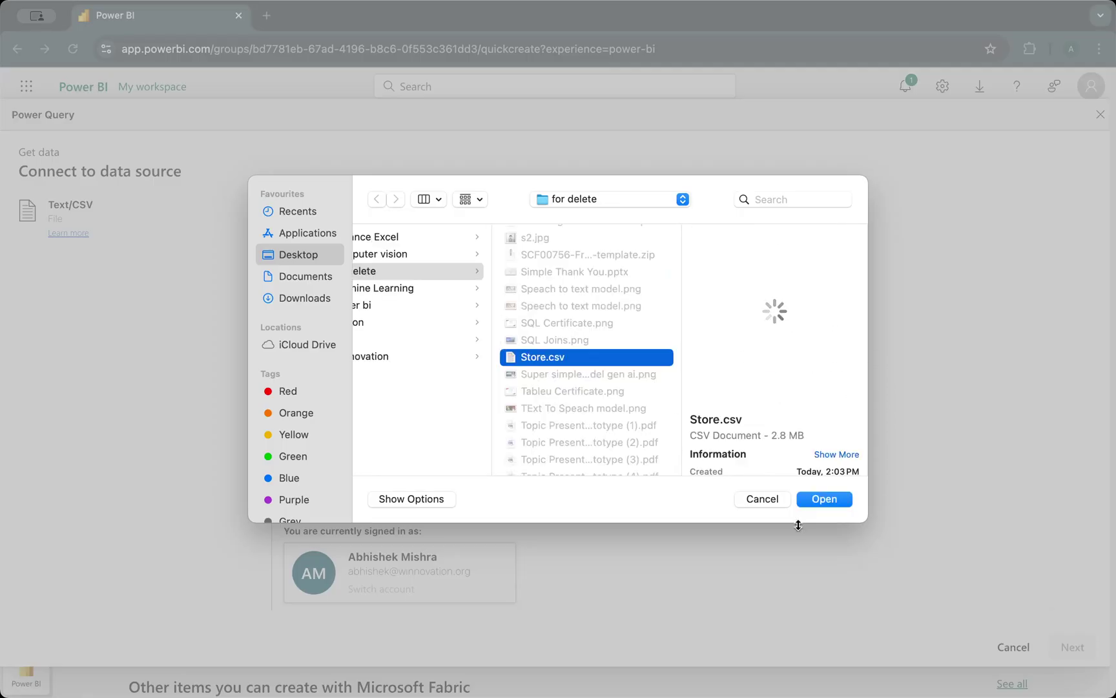
{"action": "left_click", "coordinate": [838, 497]}
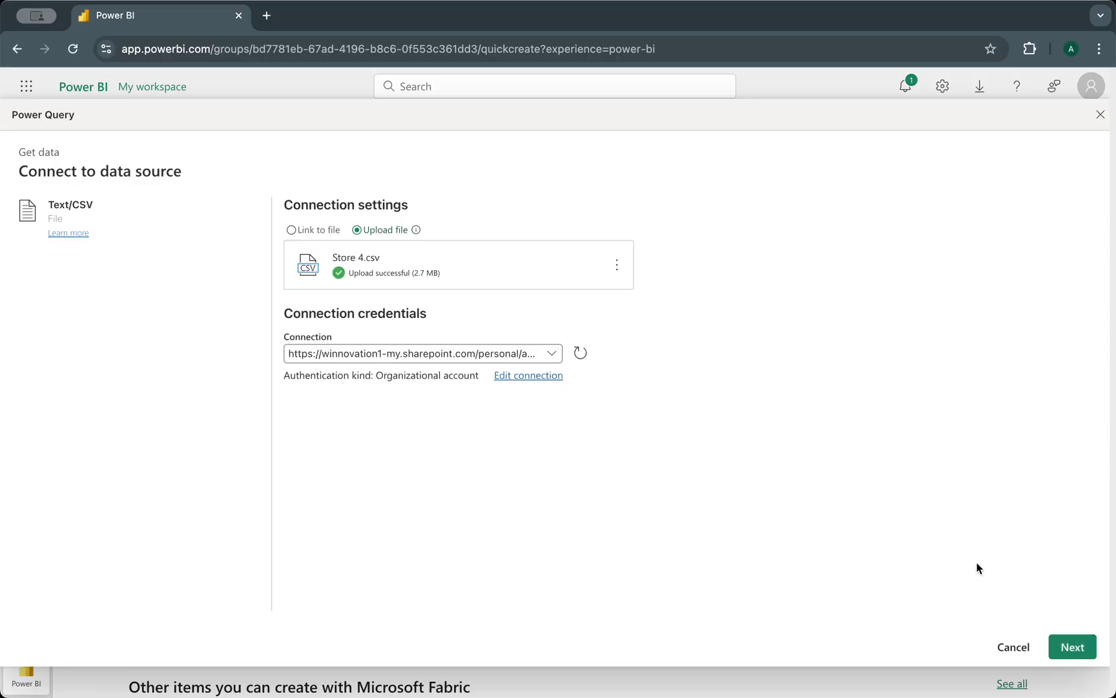
- Create the report from the uploaded file with the comma delimiter and expand the Store 4 table to list its fields
{"action": "left_click", "coordinate": [1073, 647]}
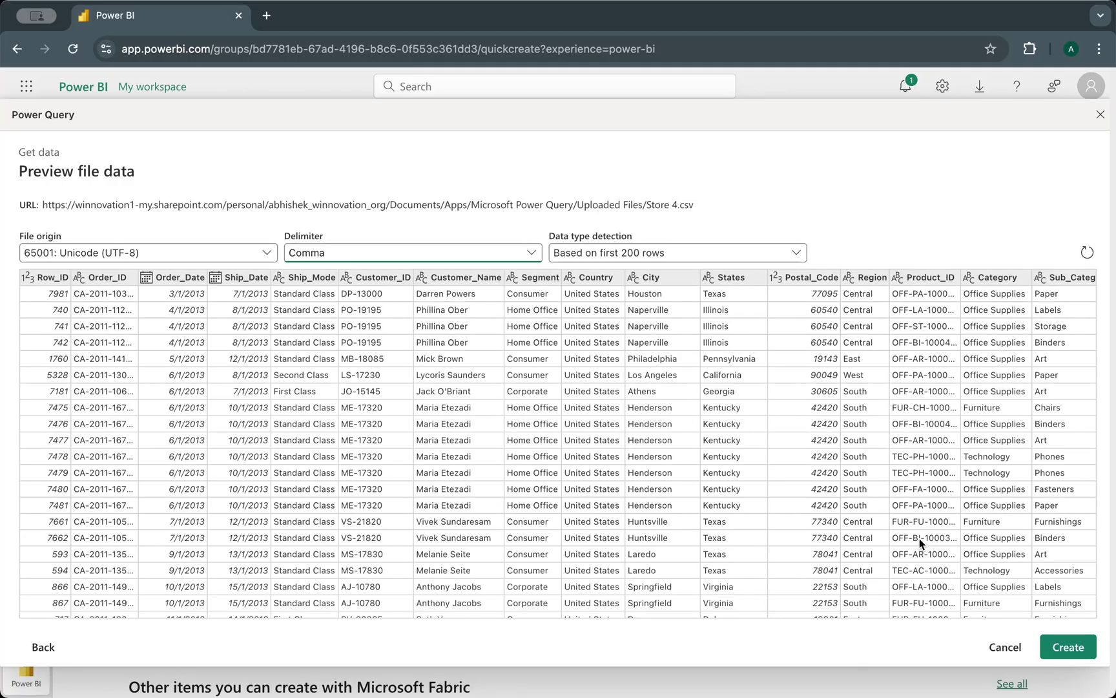
{"action": "left_click", "coordinate": [1069, 648]}
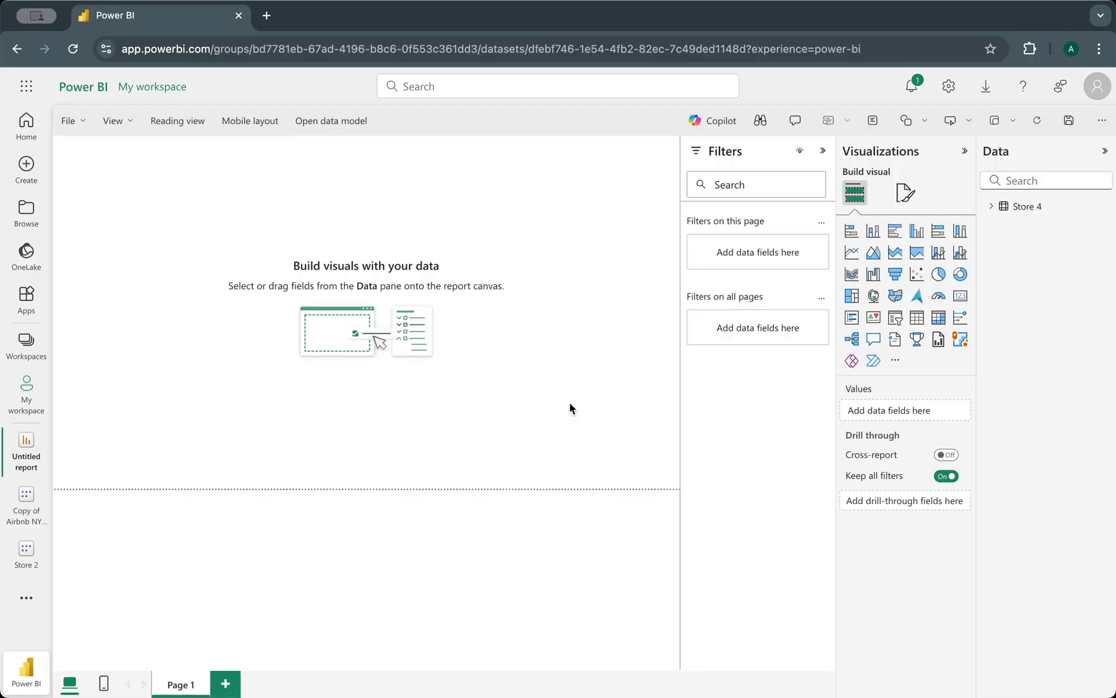
{"action": "left_click", "coordinate": [992, 207]}
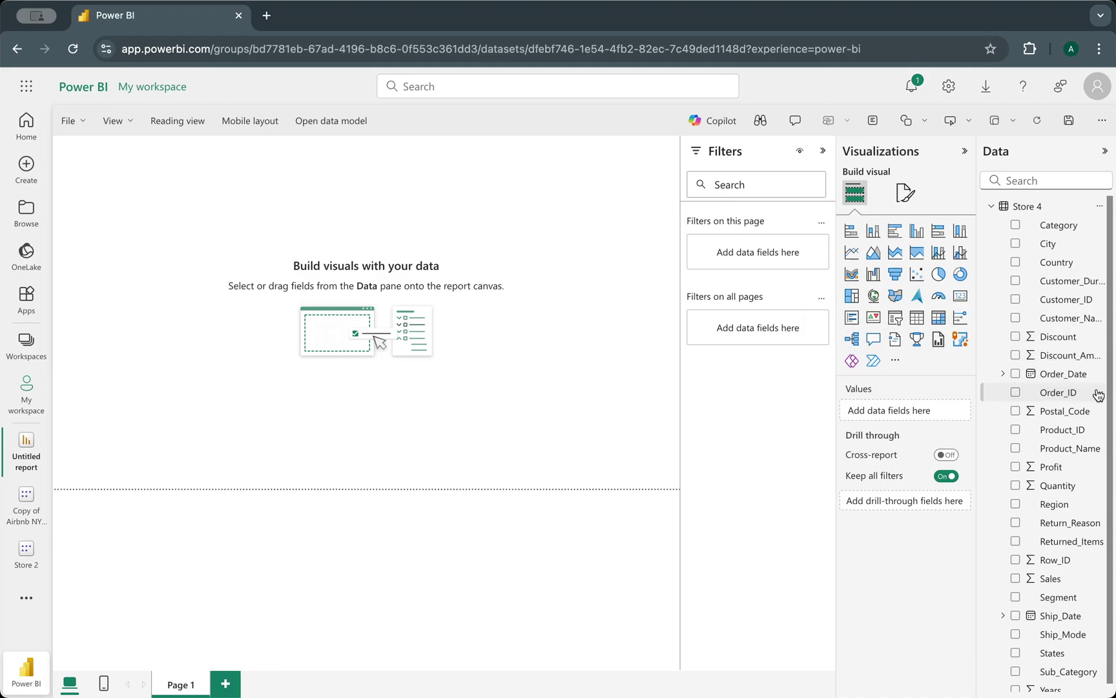
{"action": "scroll", "coordinate": [1060, 504], "scroll_direction": "down", "scroll_amount": 1}
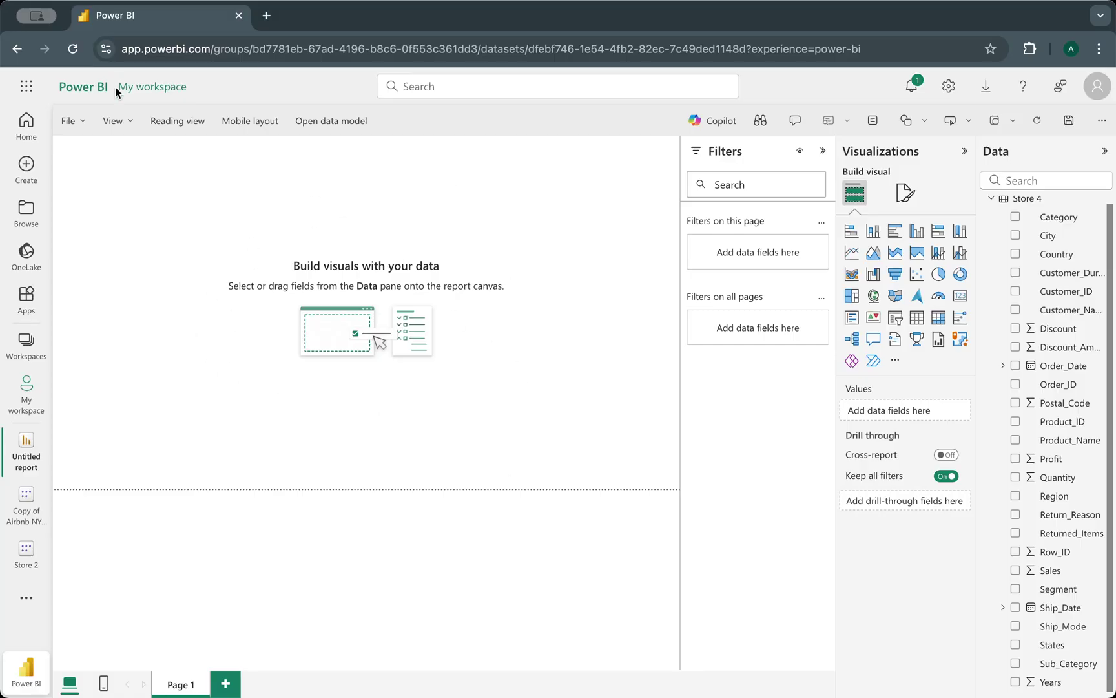
- Add a card visual to the enlarged report page, move it a little down the page, and reduce its height
{"action": "left_click", "coordinate": [114, 121]}
{"action": "left_click", "coordinate": [137, 211]}
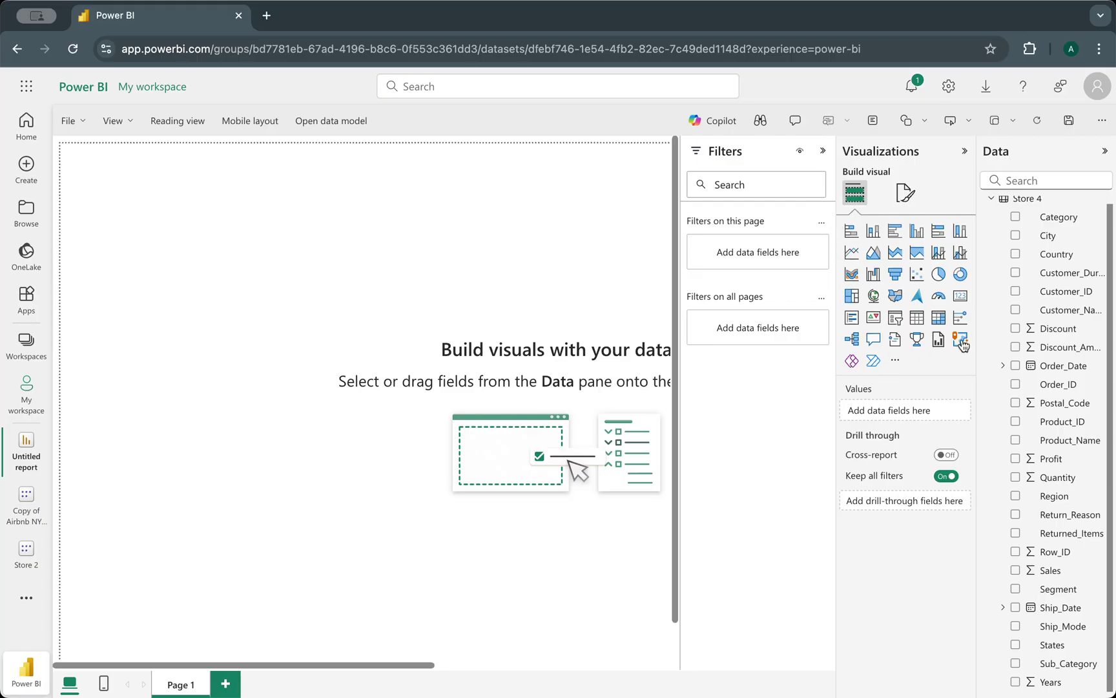
{"action": "left_click", "coordinate": [961, 295]}
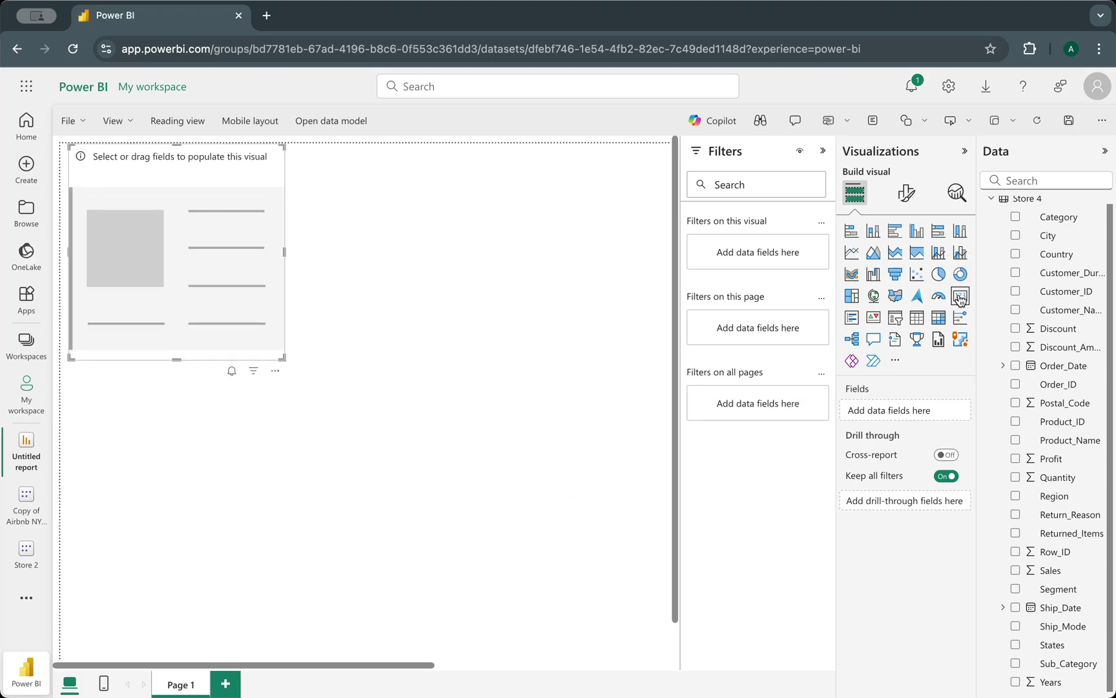
{"action": "left_click_drag", "start_coordinate": [173, 155], "coordinate": [175, 254]}
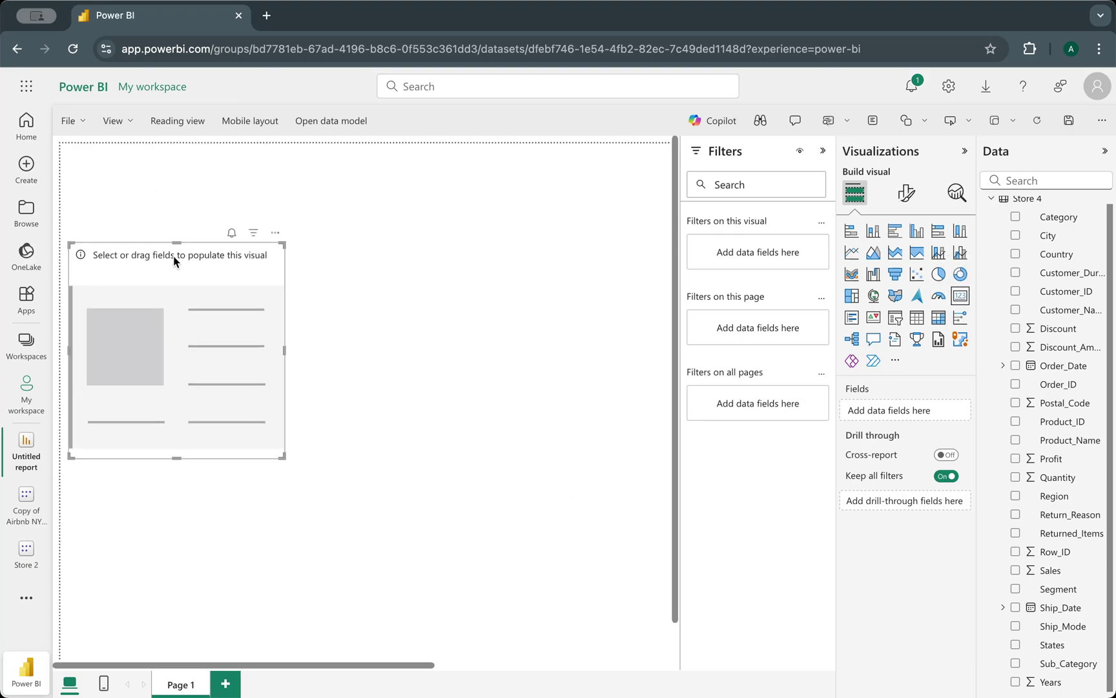
{"action": "left_click_drag", "start_coordinate": [173, 459], "coordinate": [173, 370]}
- Add the Sales field to the card and shrink the card's height and width around its value
{"action": "scroll", "coordinate": [1065, 341], "scroll_direction": "up", "scroll_amount": 1}
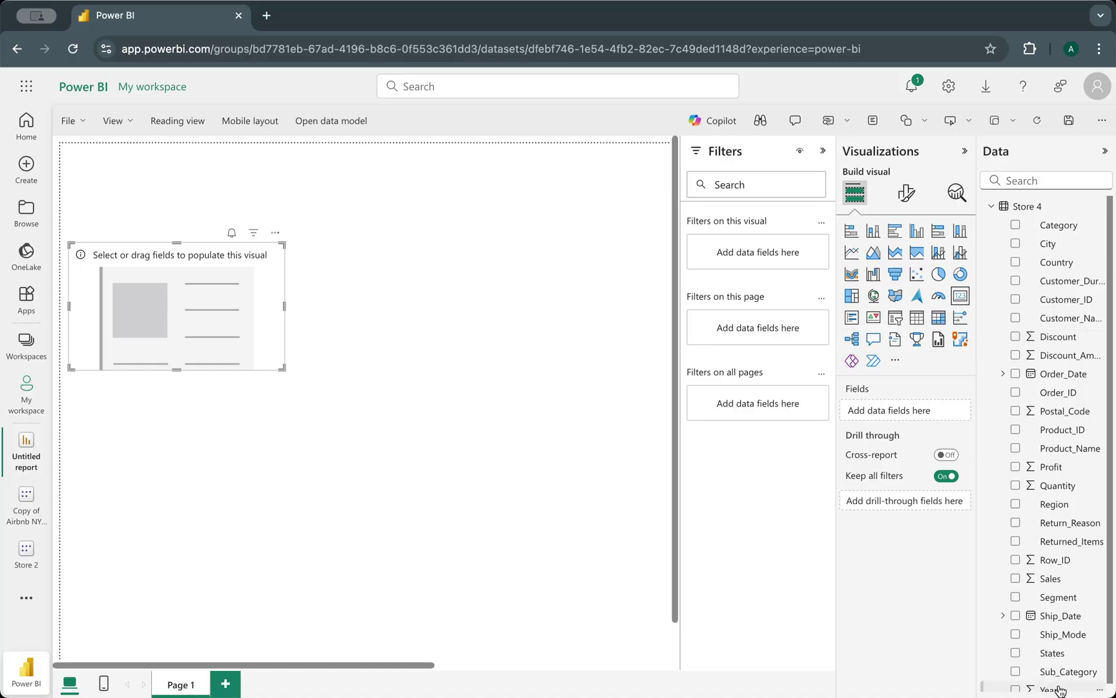
{"action": "left_click_drag", "start_coordinate": [1059, 579], "coordinate": [920, 406]}
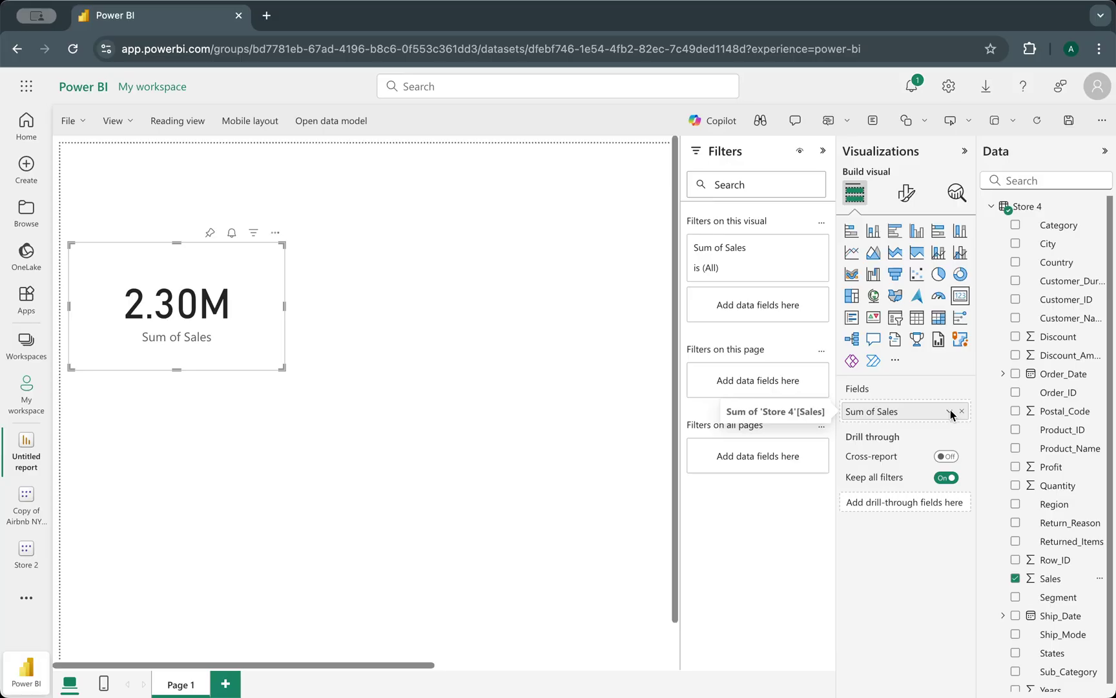
{"action": "left_click_drag", "start_coordinate": [177, 370], "coordinate": [177, 335]}
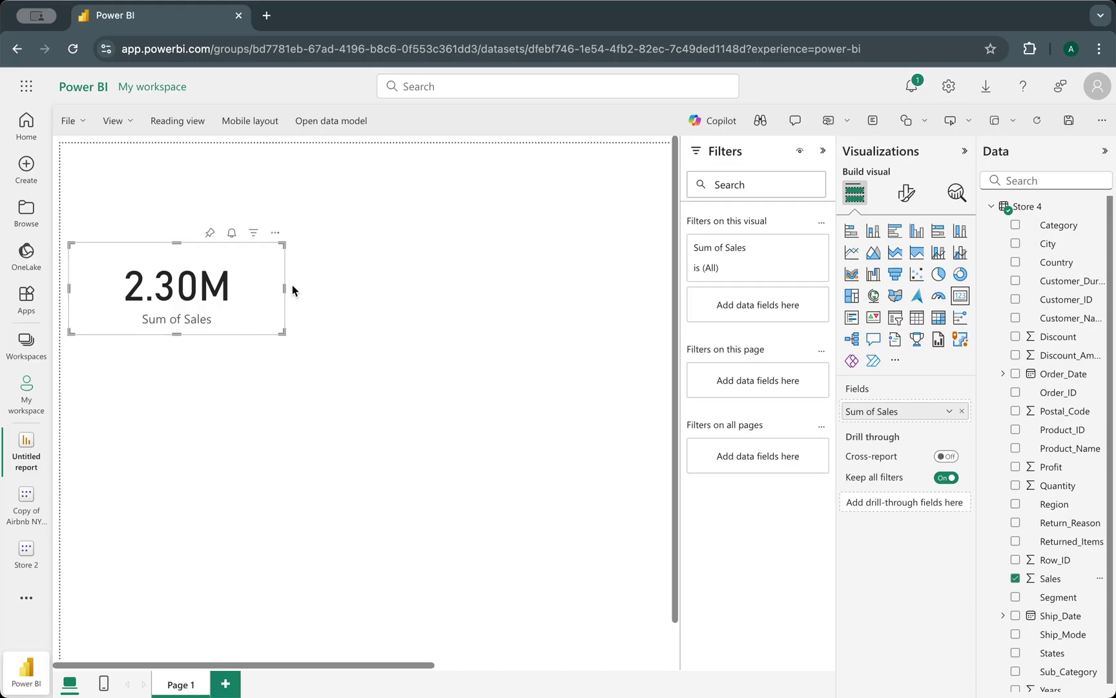
{"action": "left_click_drag", "start_coordinate": [284, 288], "coordinate": [230, 288]}
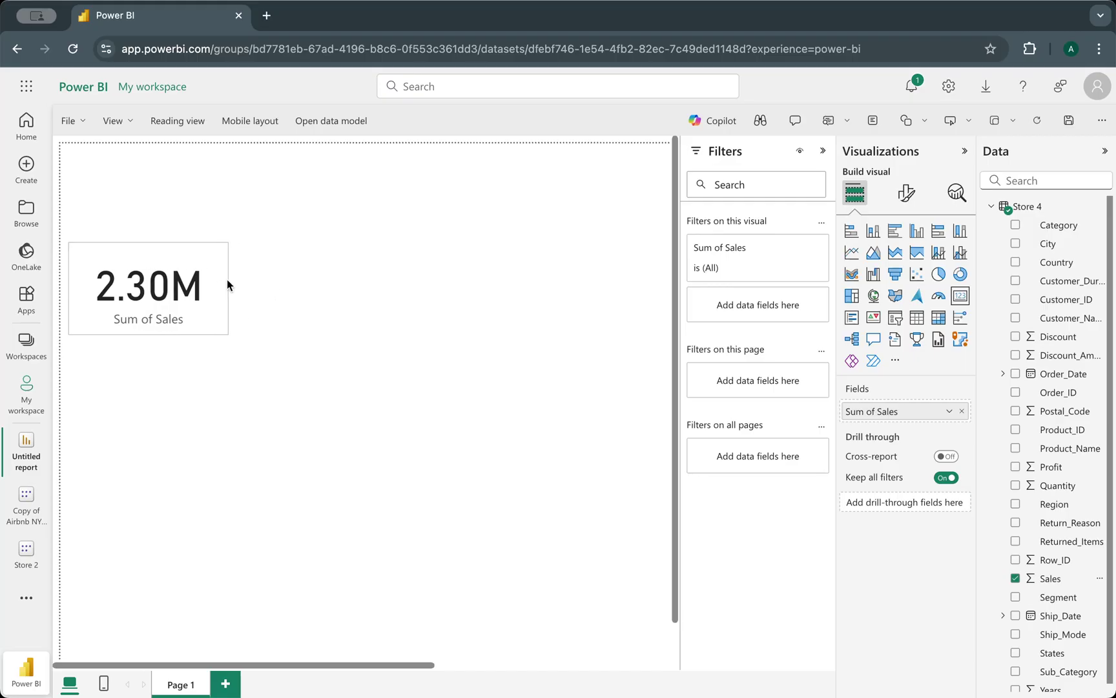
{"action": "mouse_move", "coordinate": [147, 242]}
{"action": "left_mouse_down"}
{"action": "mouse_move", "coordinate": [144, 264]}
{"action": "mouse_move", "coordinate": [145, 247]}
{"action": "left_mouse_up"}
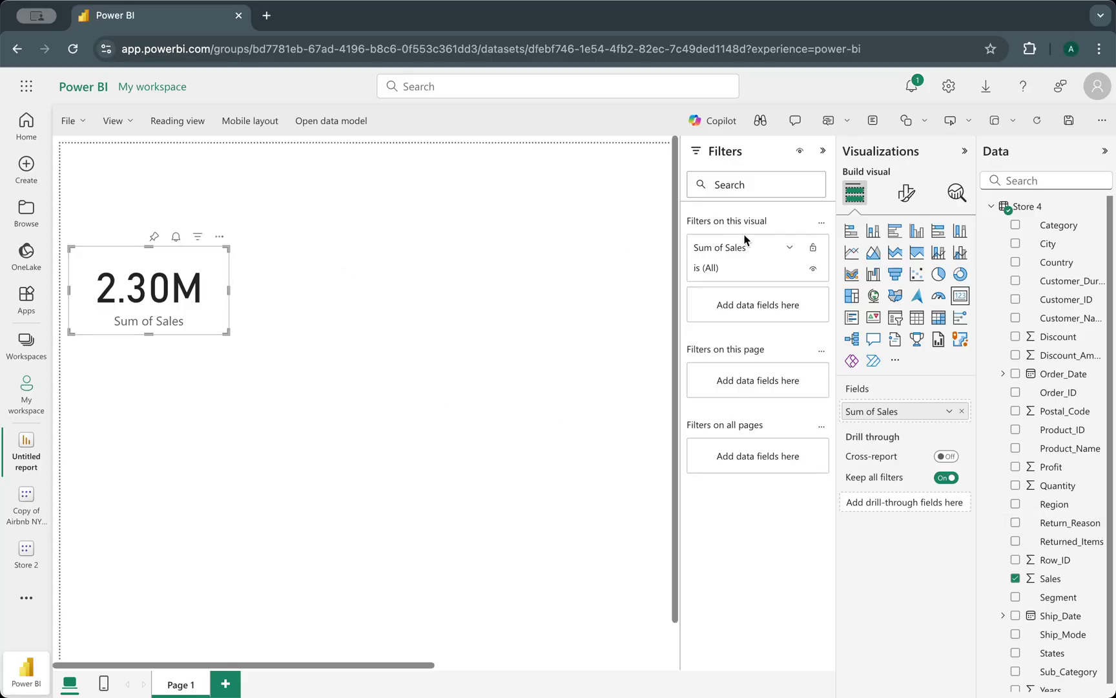
- Make the card's callout value bold, keeping the display units on Auto
{"action": "left_click", "coordinate": [907, 194]}
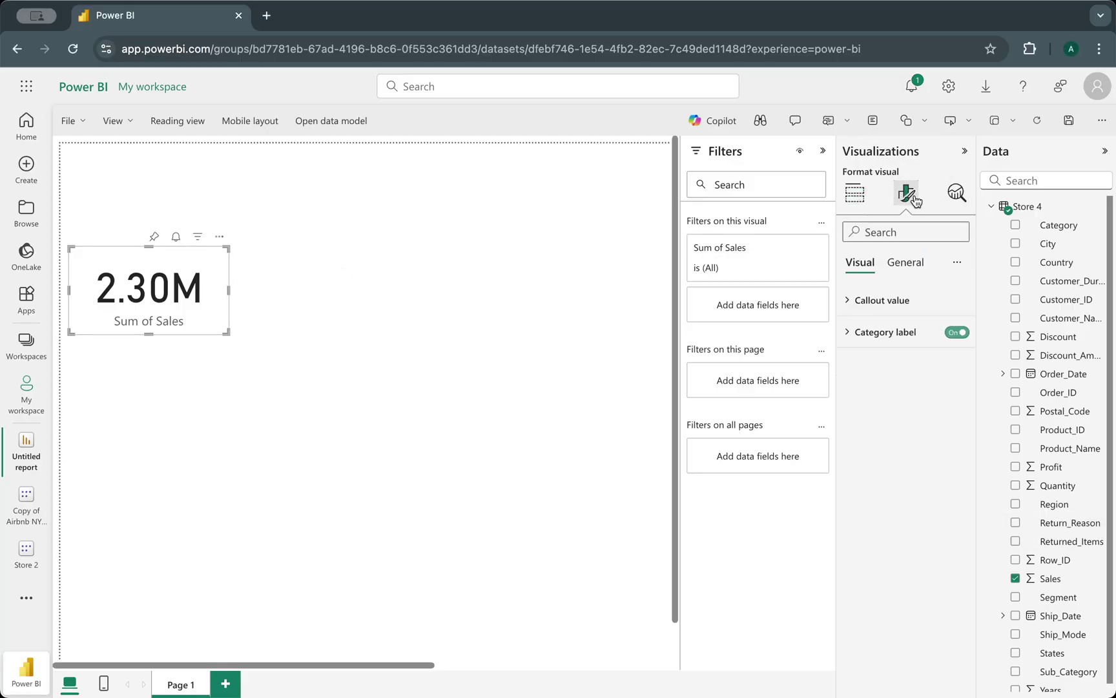
{"action": "left_click", "coordinate": [865, 301]}
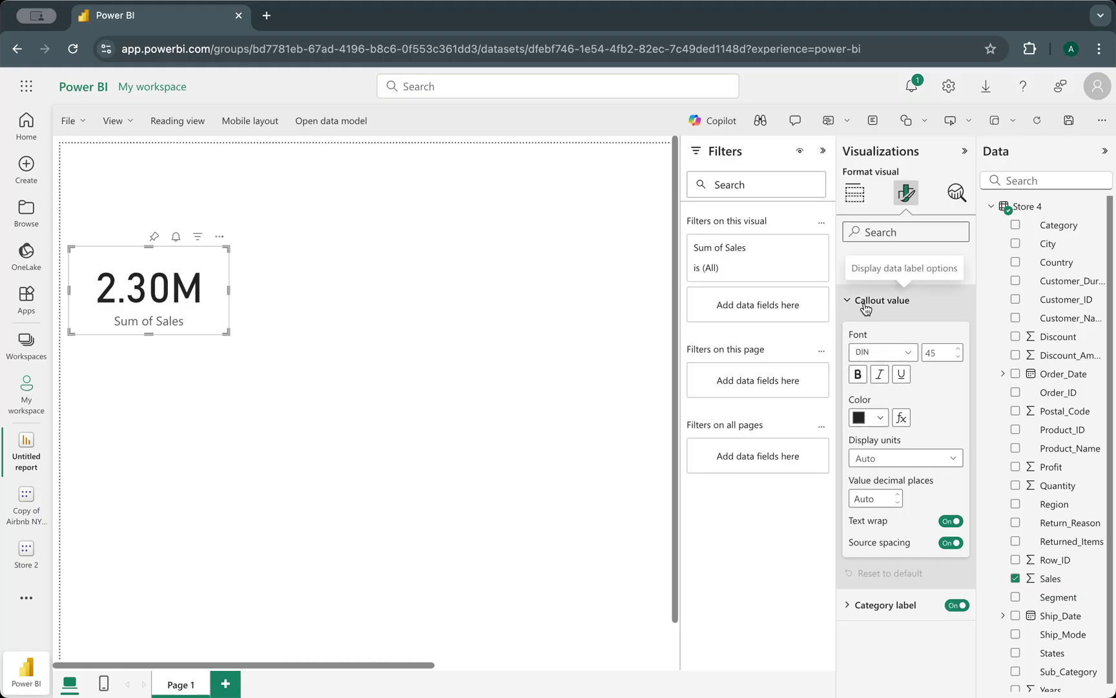
{"action": "left_click", "coordinate": [859, 375]}
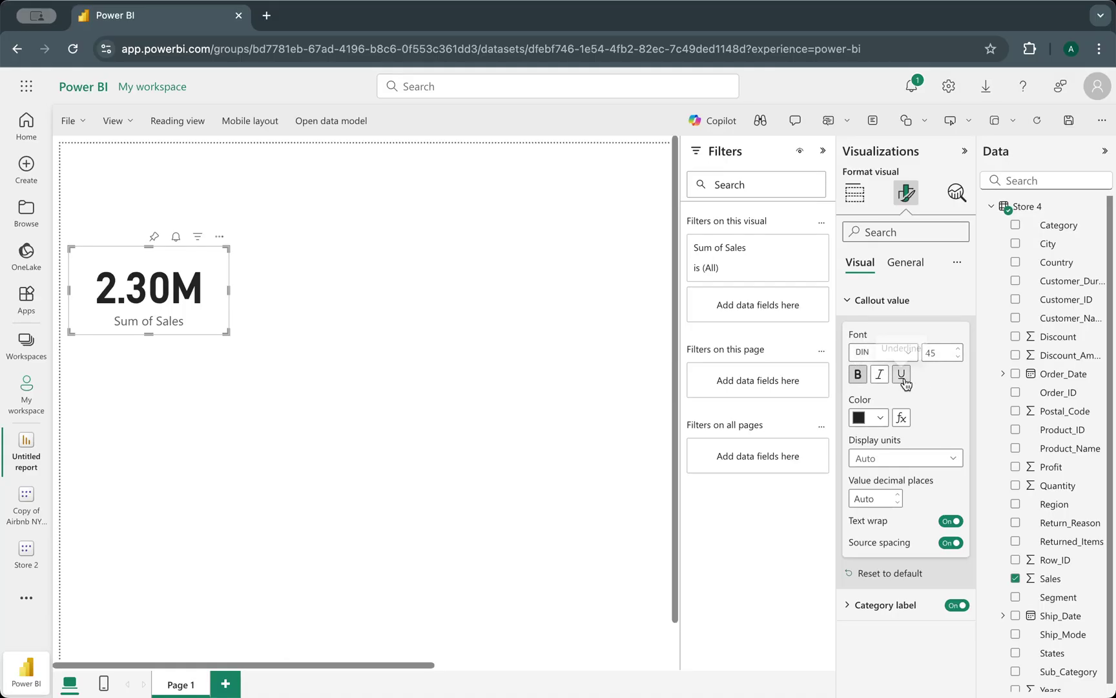
{"action": "left_click", "coordinate": [922, 460]}
{"action": "left_click", "coordinate": [922, 460]}
- Make the card's category label bold and turn the label off
{"action": "left_click", "coordinate": [873, 605]}
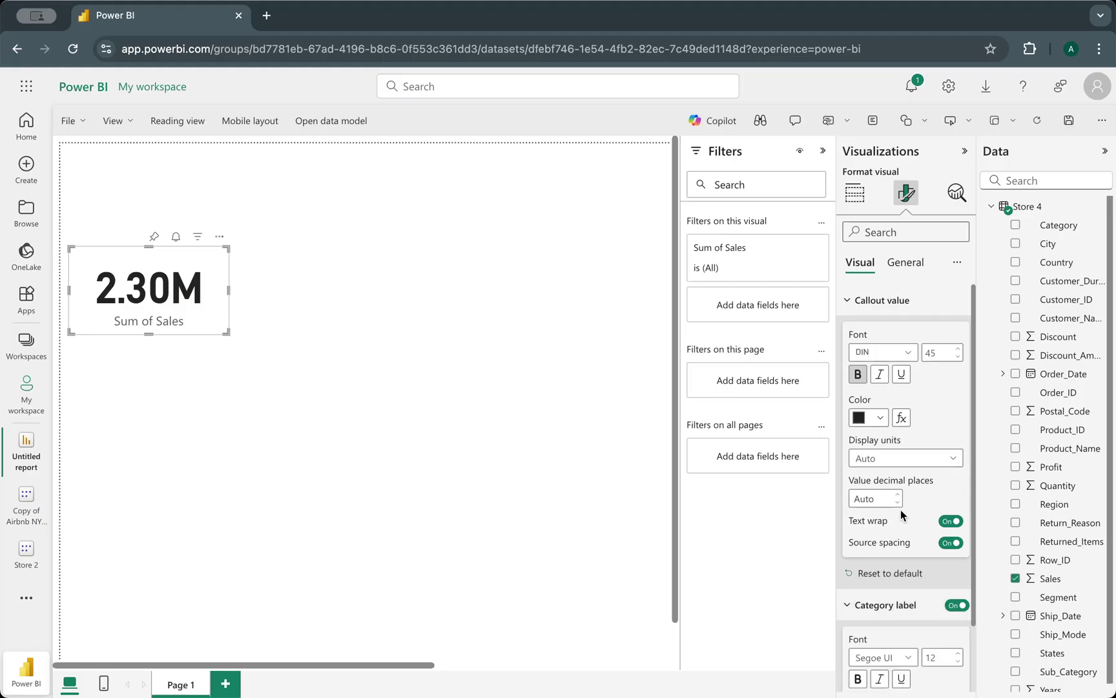
{"action": "scroll", "coordinate": [902, 510], "scroll_direction": "down", "scroll_amount": 1}
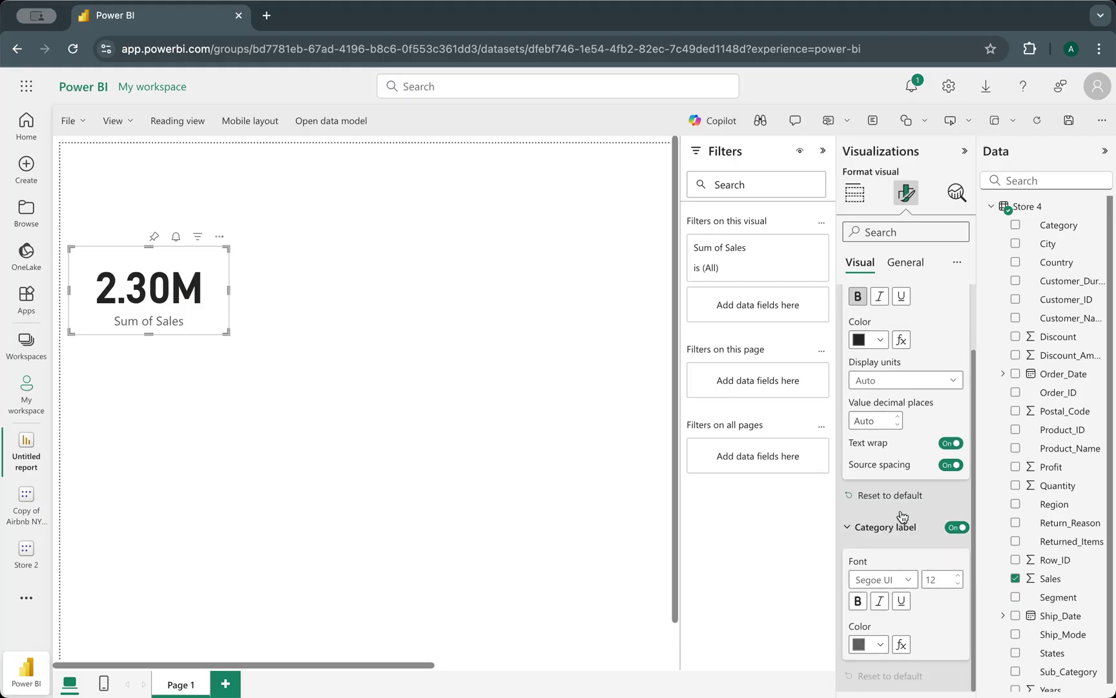
{"action": "left_click", "coordinate": [858, 602]}
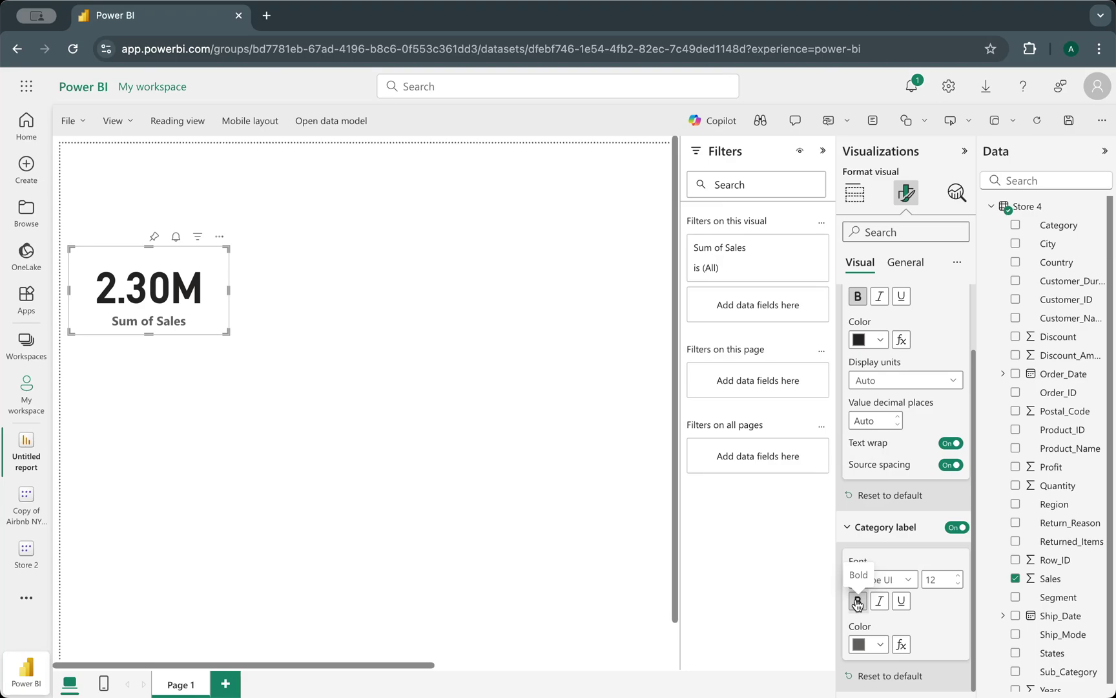
{"action": "left_click", "coordinate": [858, 601]}
{"action": "left_click", "coordinate": [858, 601]}
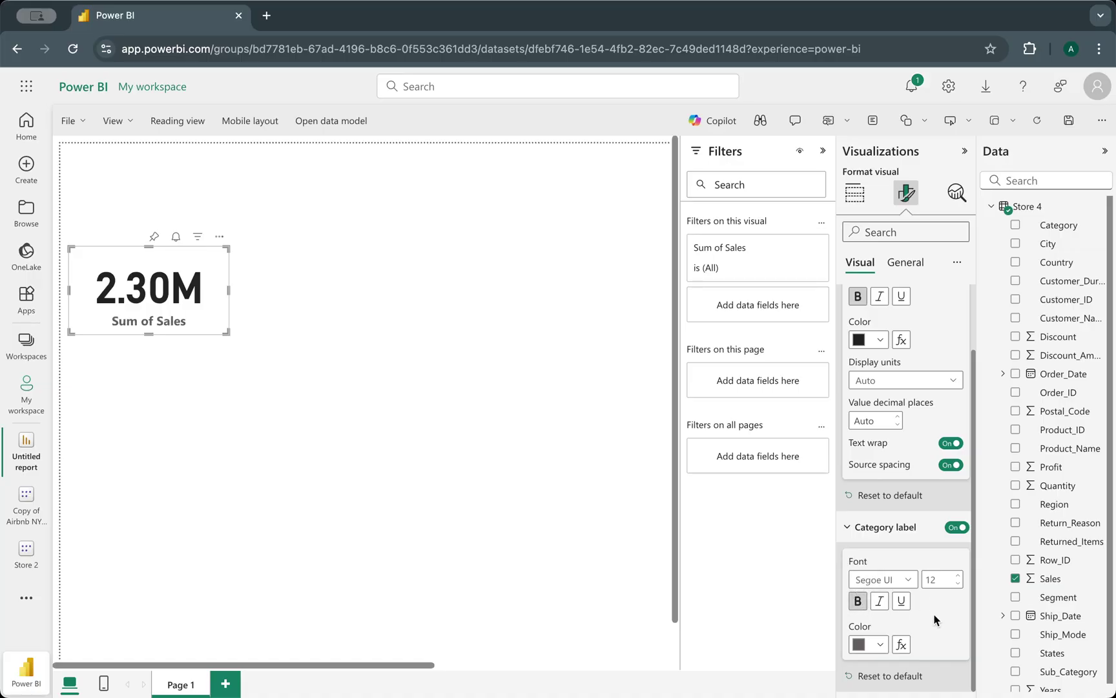
{"action": "left_click", "coordinate": [956, 527]}
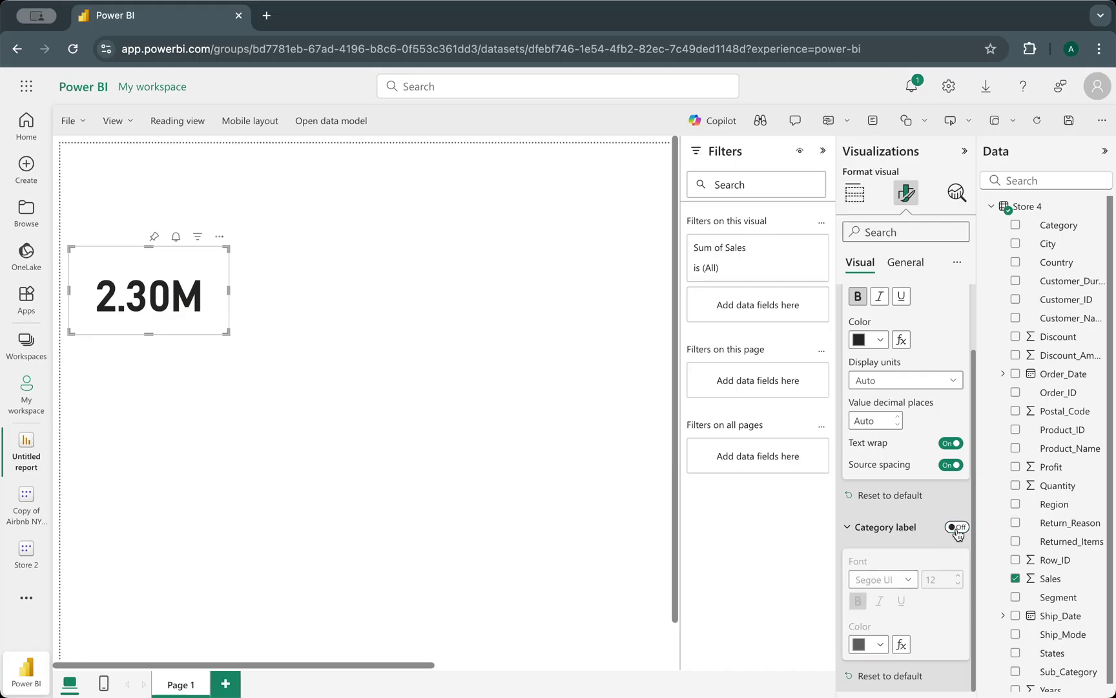
- Turn on the card's title with the text "Total Sale" and format it bold and centred
{"action": "left_click", "coordinate": [906, 262]}
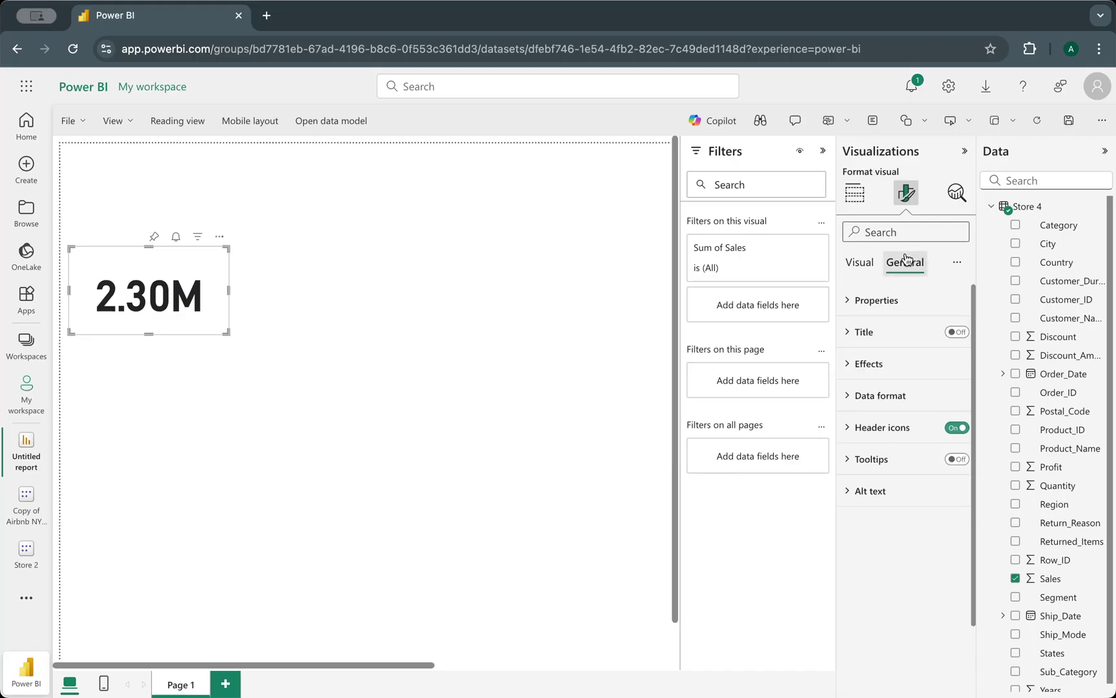
{"action": "left_click", "coordinate": [957, 332]}
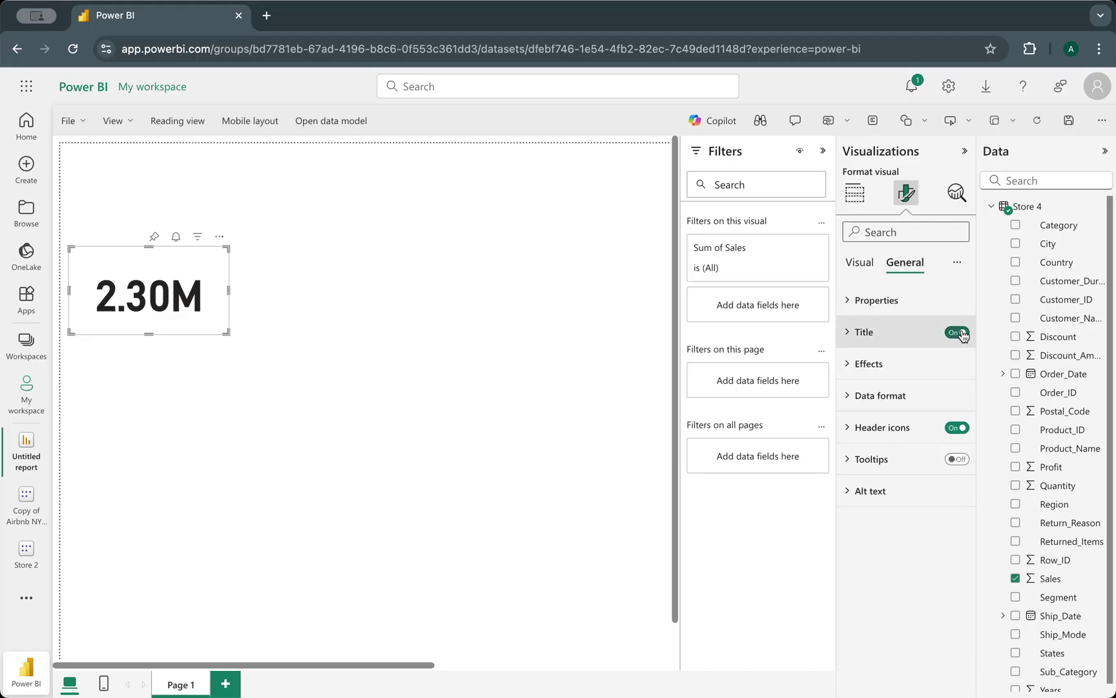
{"action": "left_click", "coordinate": [839, 331]}
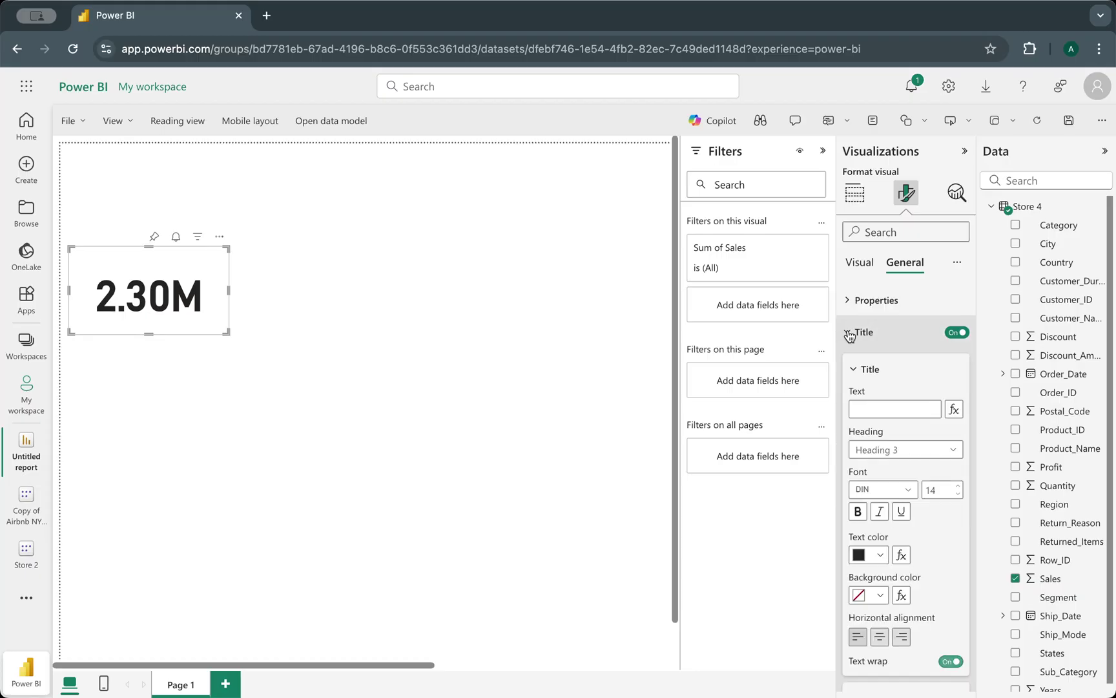
{"action": "left_click", "coordinate": [870, 410]}
{"action": "type", "text": "ToTal"}
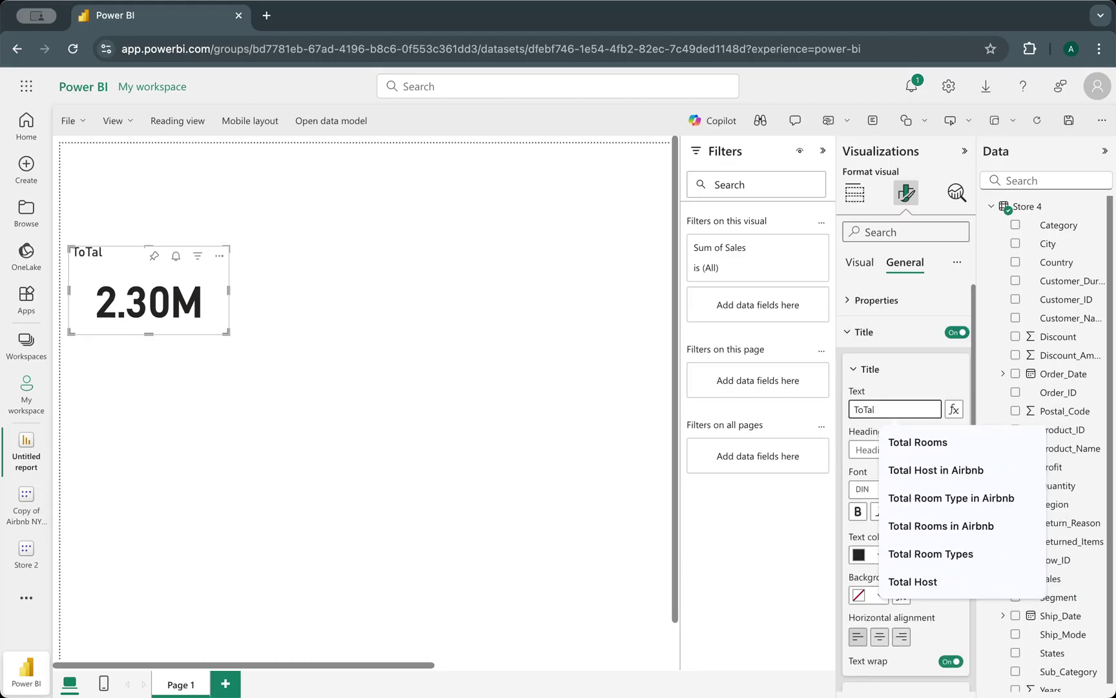
{"action": "type", "text": " S"}
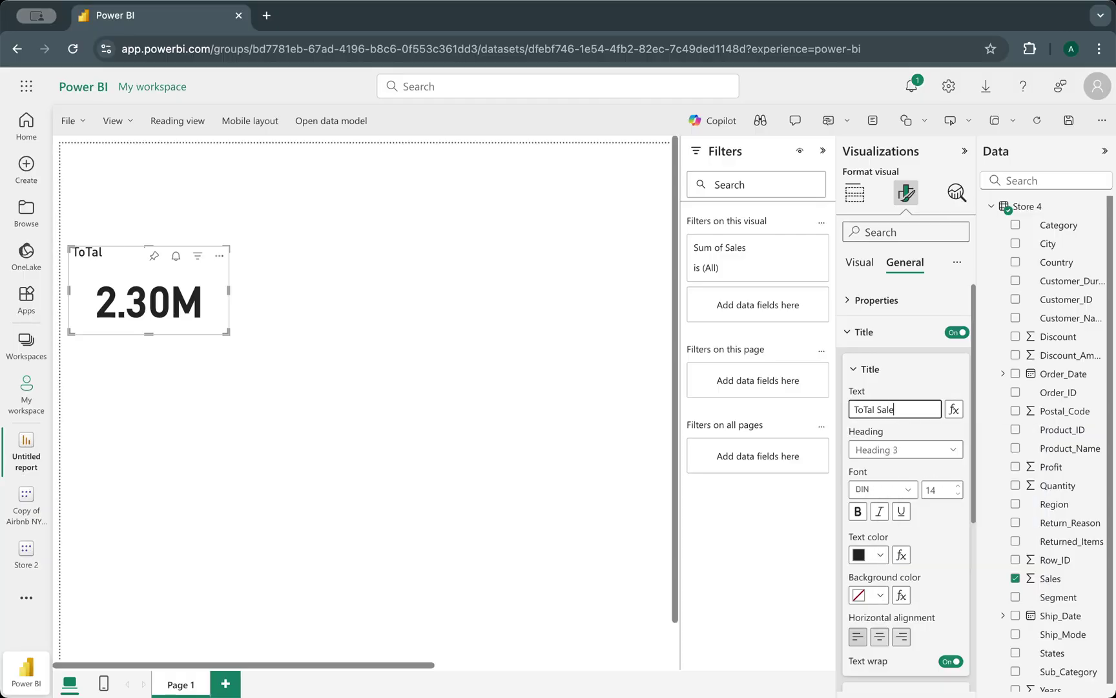
{"action": "type", "text": "ale"}
{"action": "left_click", "coordinate": [865, 411]}
{"action": "key", "text": "Delete"}
{"action": "type", "text": "t"}
{"action": "left_click", "coordinate": [855, 514]}
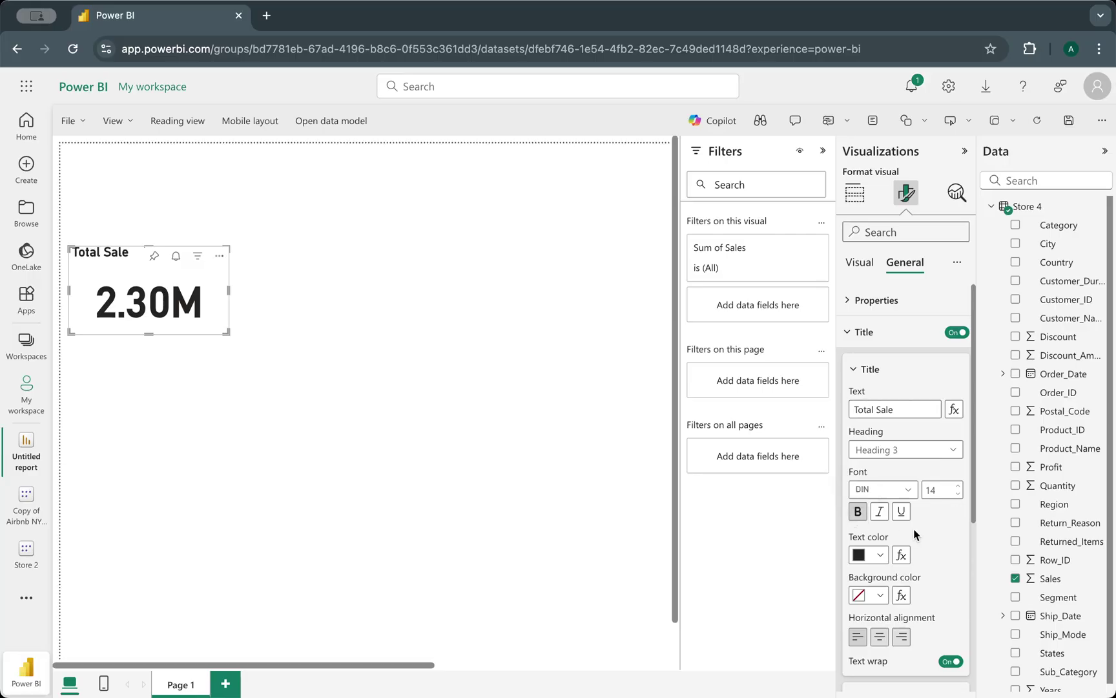
{"action": "left_click", "coordinate": [880, 639]}
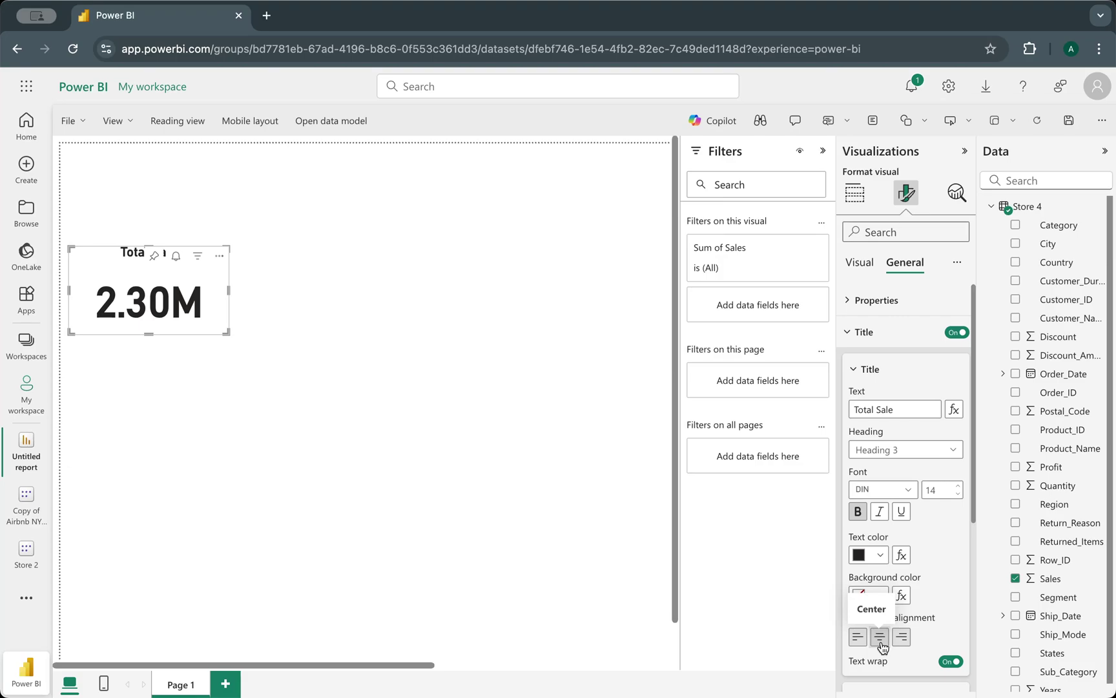
- Set the card's background to a light pink and refine it to the custom colour #FAD7D7
{"action": "scroll", "coordinate": [917, 529], "scroll_direction": "down", "scroll_amount": 5}
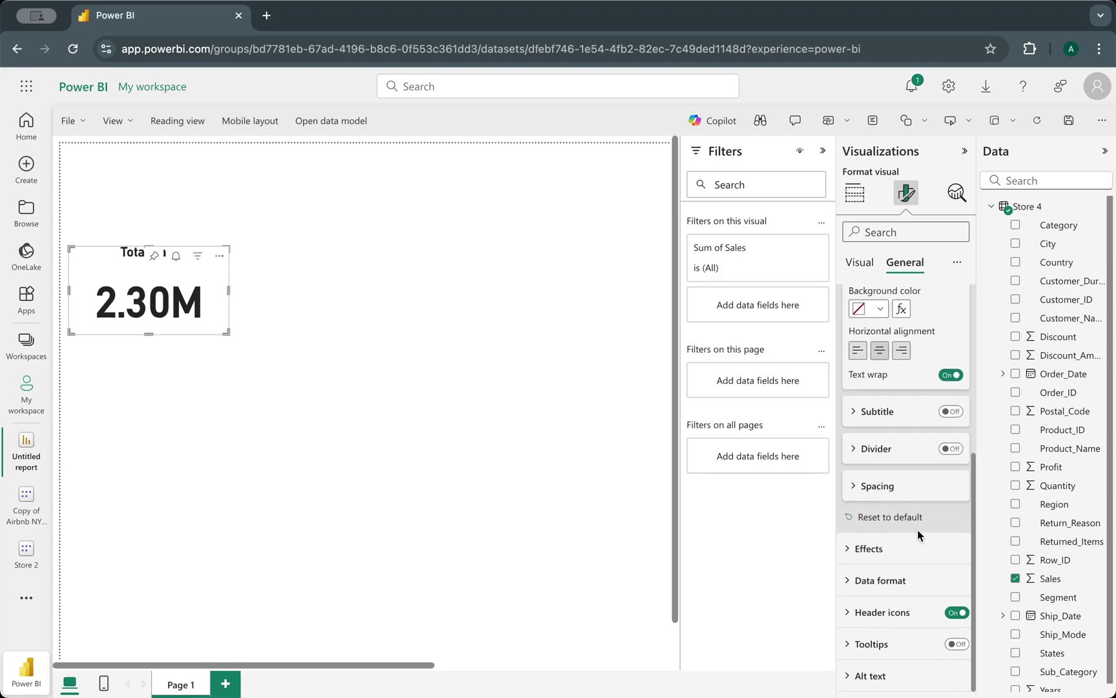
{"action": "left_click", "coordinate": [867, 546]}
{"action": "scroll", "coordinate": [885, 510], "scroll_direction": "down", "scroll_amount": 2}
{"action": "left_click", "coordinate": [882, 486]}
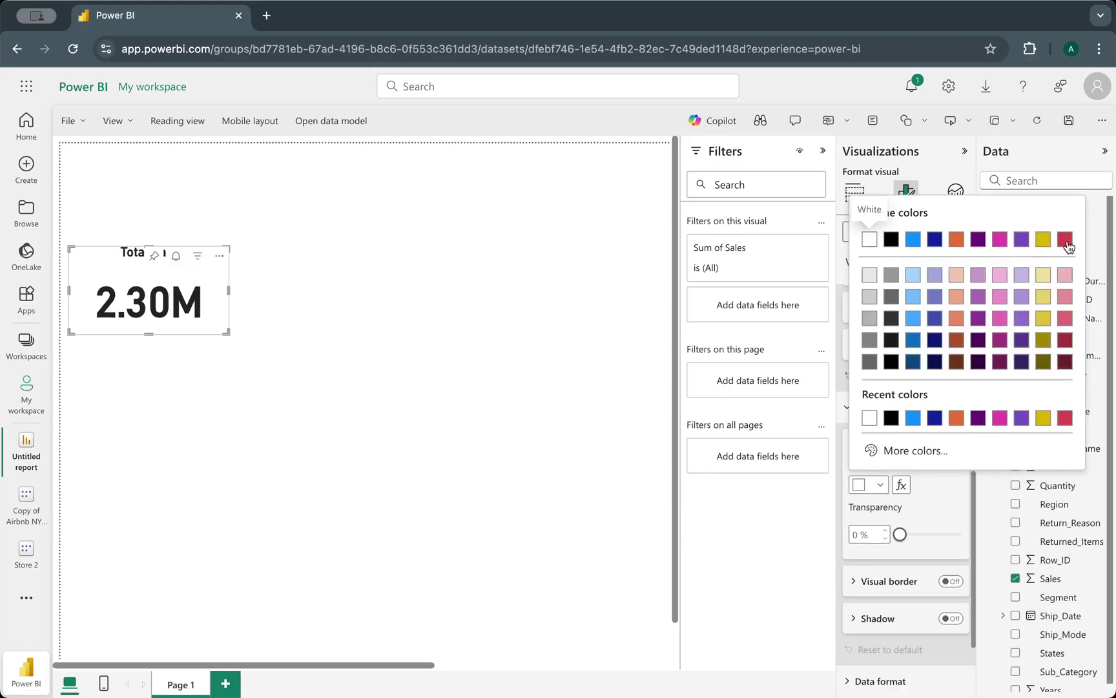
{"action": "left_click", "coordinate": [1000, 279]}
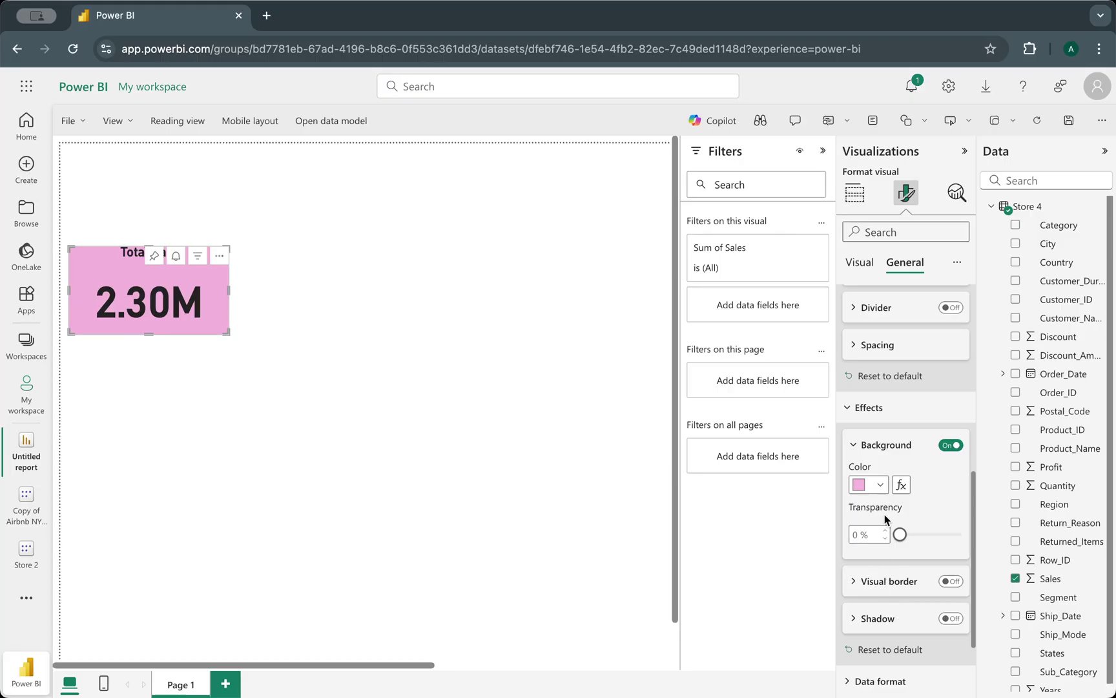
{"action": "left_click", "coordinate": [880, 484]}
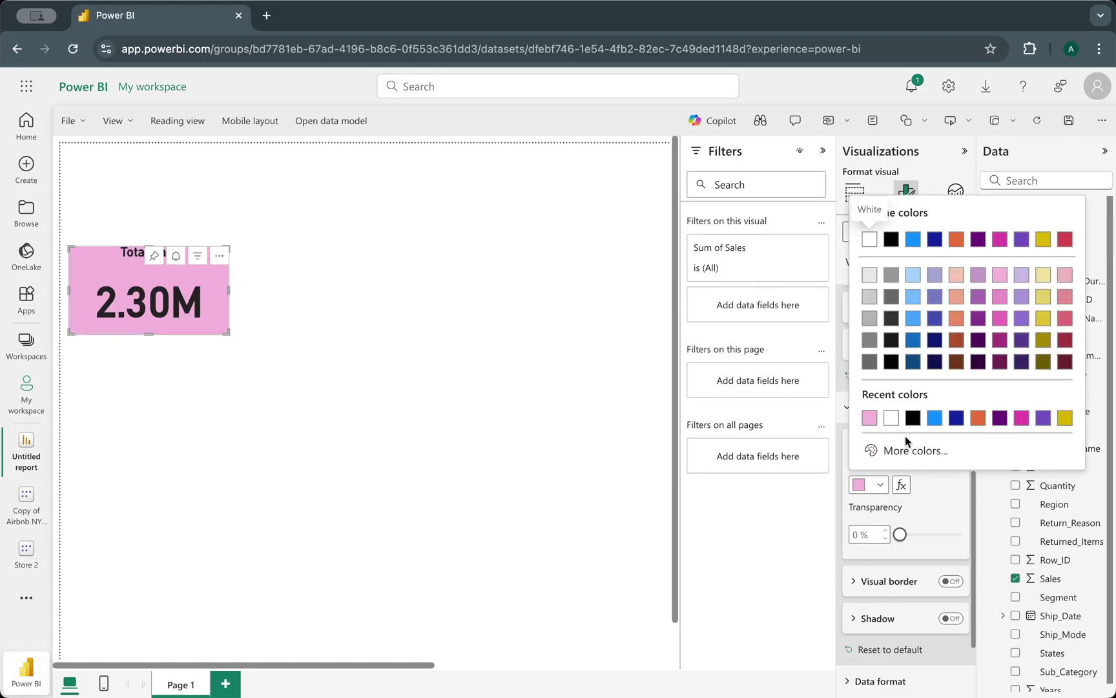
{"action": "left_click", "coordinate": [904, 444]}
{"action": "type", "text": "https:/"}
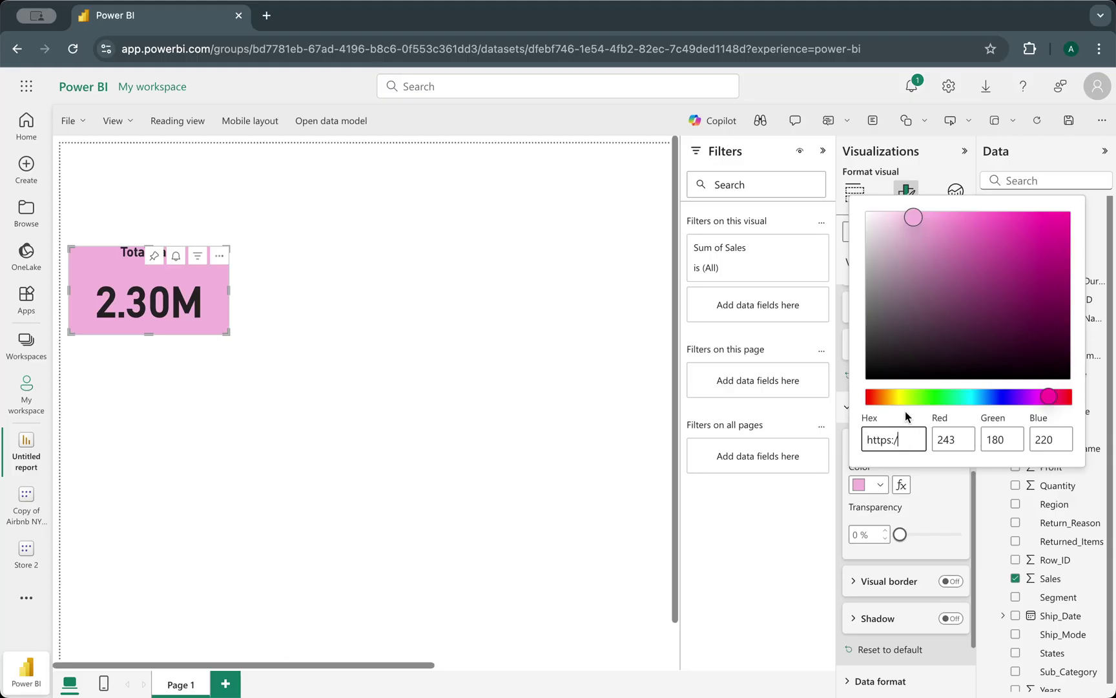
{"action": "key", "text": "ctrl+z"}
{"action": "left_click", "coordinate": [892, 396]}
{"action": "left_click_drag", "start_coordinate": [890, 397], "coordinate": [849, 398]}
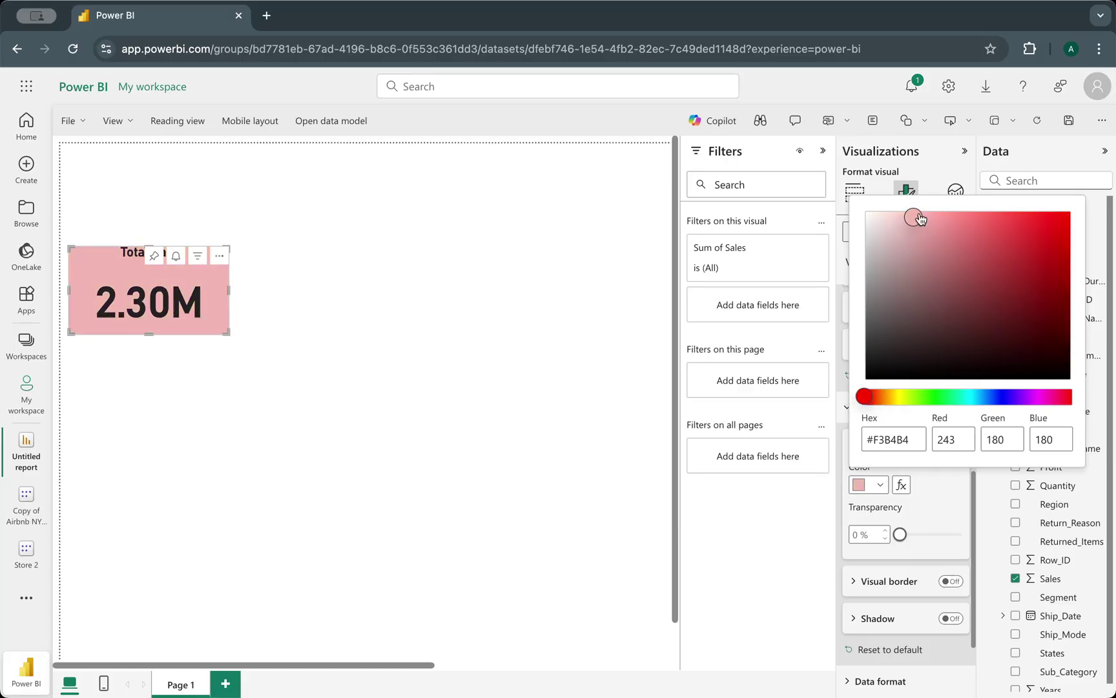
{"action": "left_click_drag", "start_coordinate": [917, 217], "coordinate": [896, 221]}
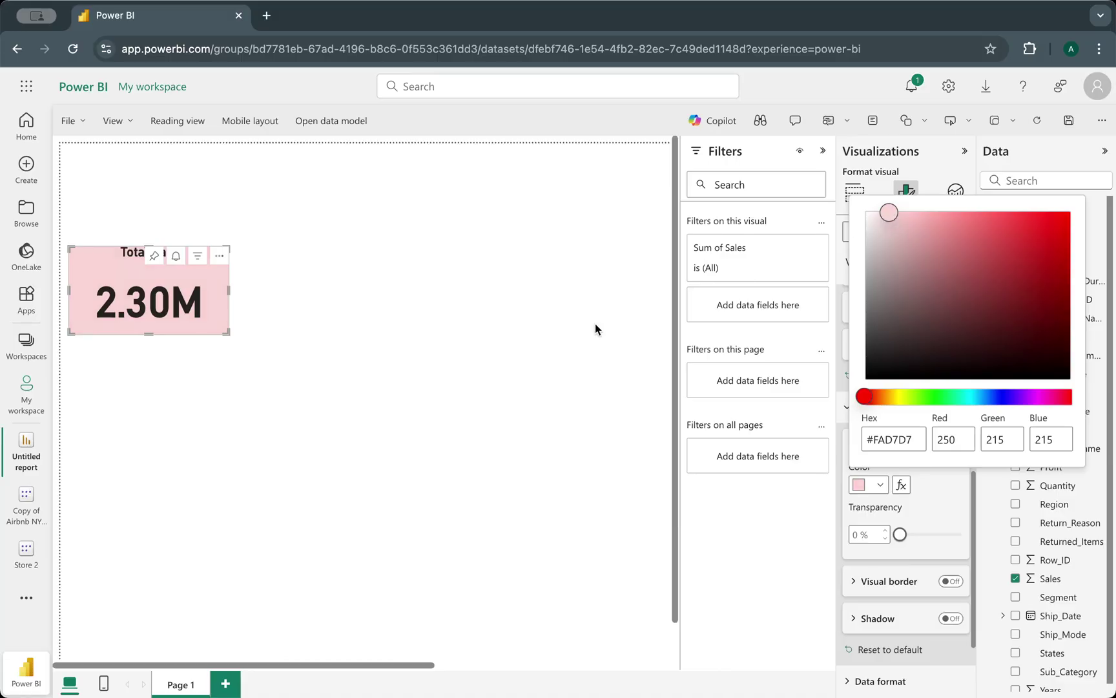
{"action": "left_click", "coordinate": [910, 477]}
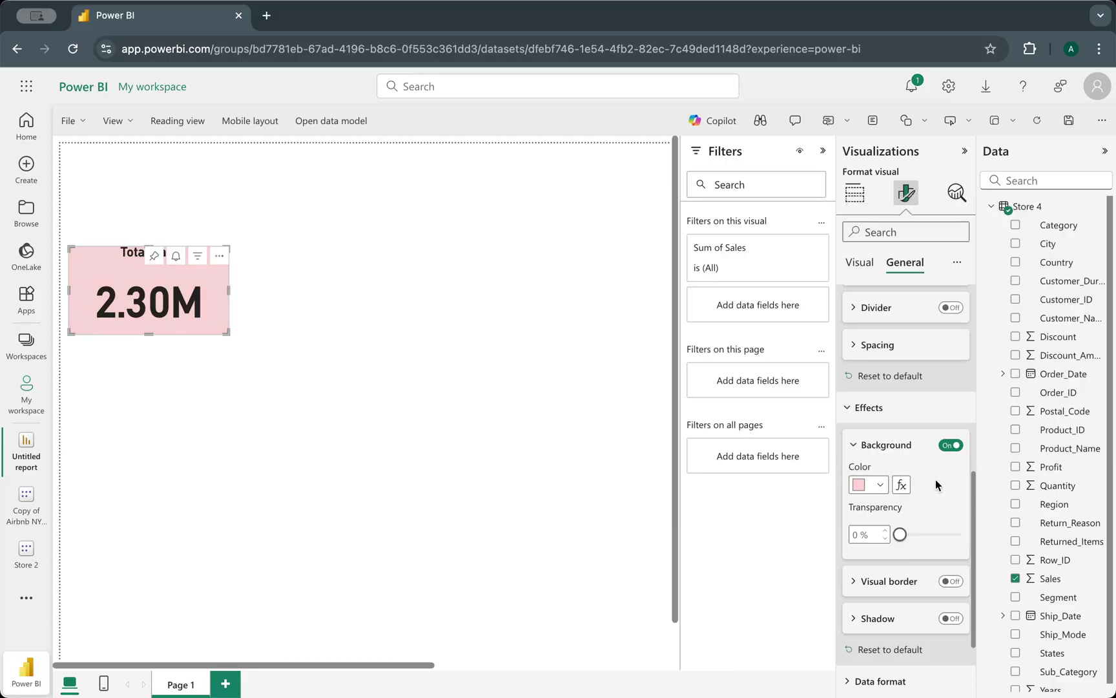
- Turn on the card's shadow and its visual border in the effects settings
{"action": "scroll", "coordinate": [936, 480], "scroll_direction": "down", "scroll_amount": 1}
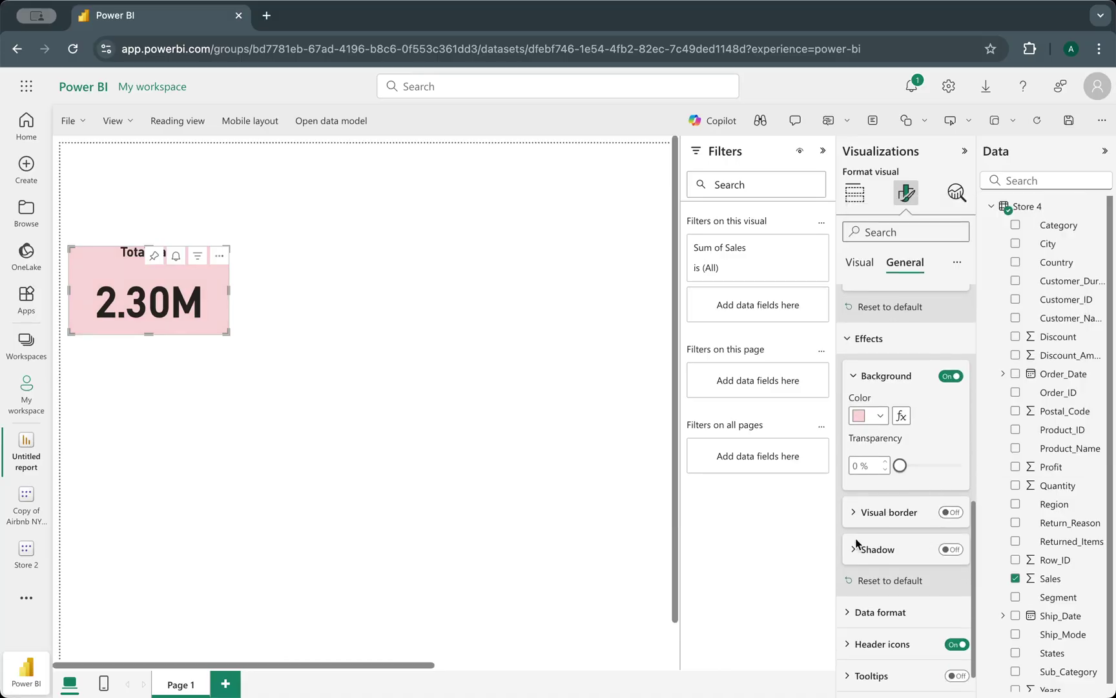
{"action": "left_click", "coordinate": [953, 550]}
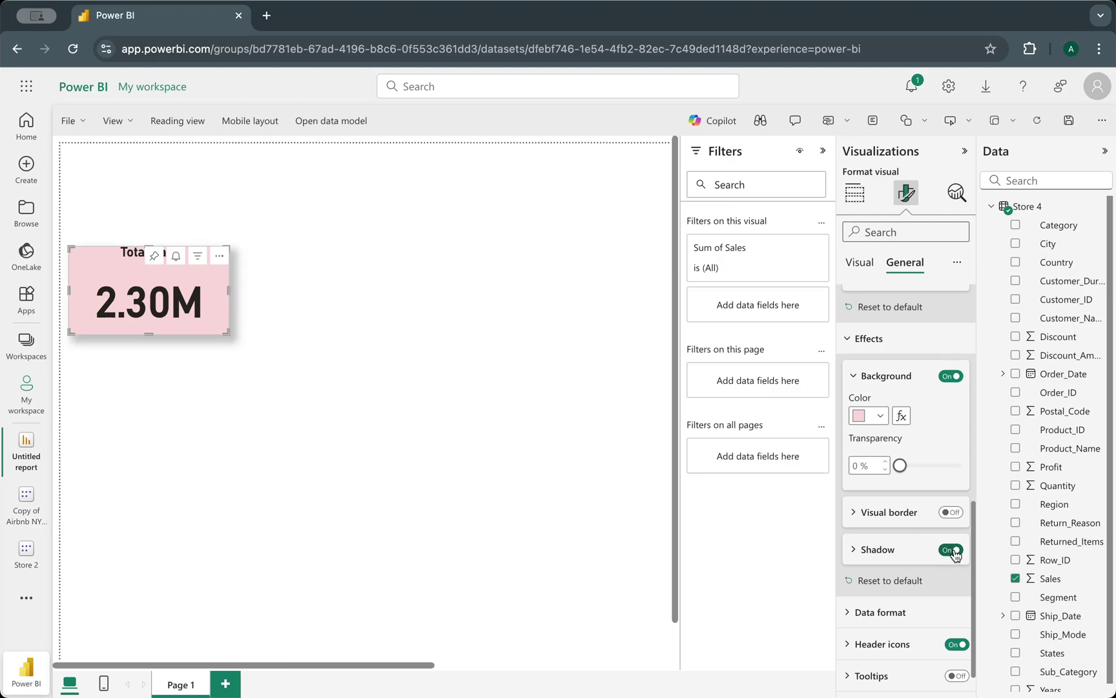
{"action": "left_click", "coordinate": [883, 519]}
{"action": "scroll", "coordinate": [918, 538], "scroll_direction": "down", "scroll_amount": 1}
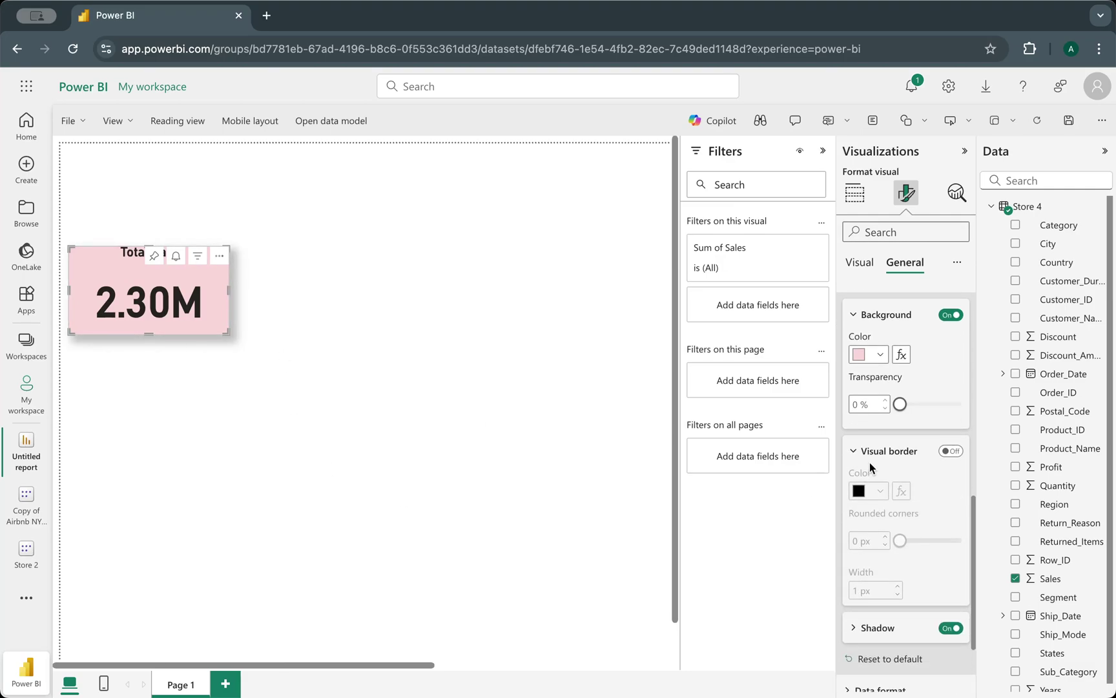
{"action": "left_click", "coordinate": [960, 451]}
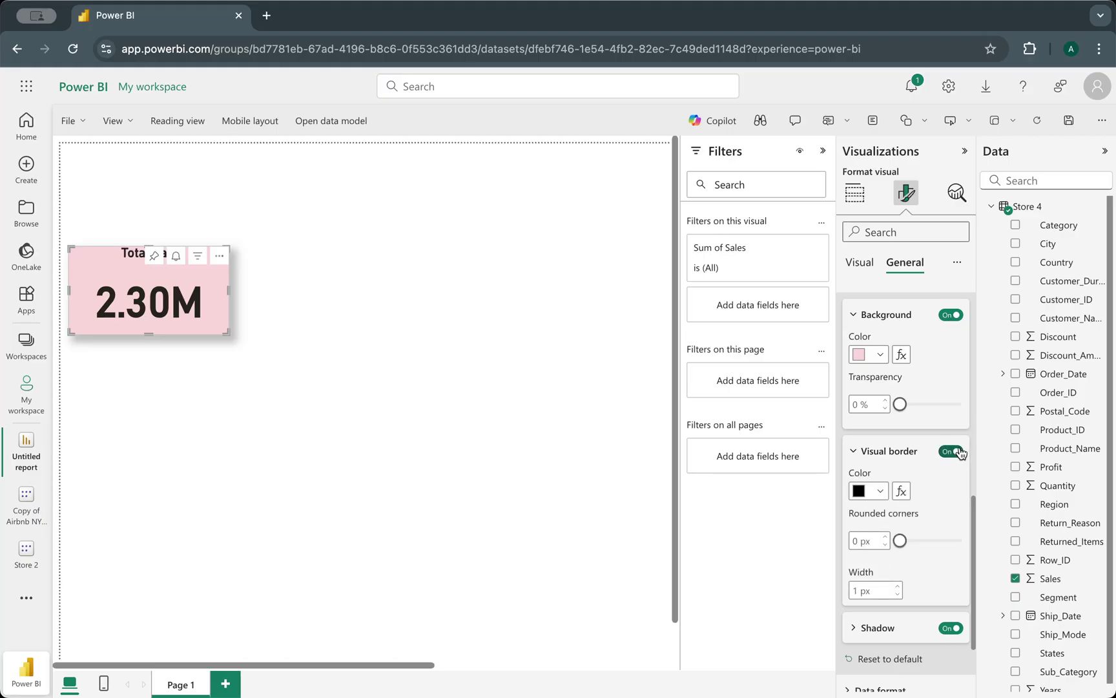
{"action": "left_click", "coordinate": [961, 453]}
{"action": "left_click", "coordinate": [961, 453]}
{"action": "scroll", "coordinate": [873, 508], "scroll_direction": "down", "scroll_amount": 1}
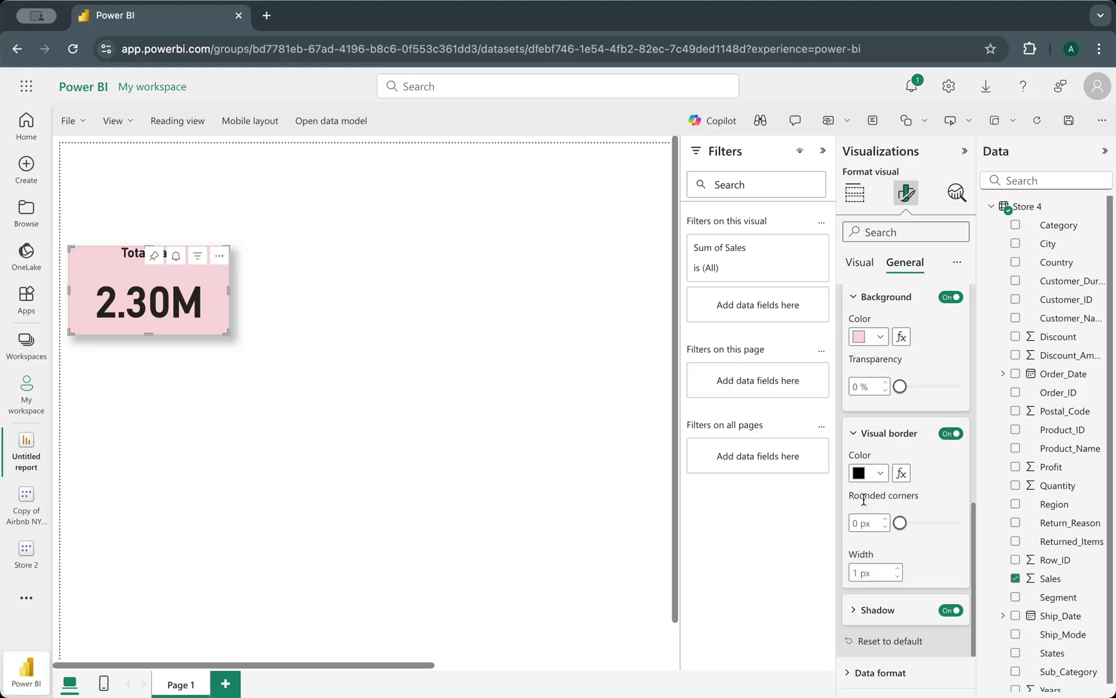
- Set the rounded corners of the card's visual border to 12 px
{"action": "left_click_drag", "start_coordinate": [853, 495], "coordinate": [936, 495]}
{"action": "left_click", "coordinate": [936, 495]}
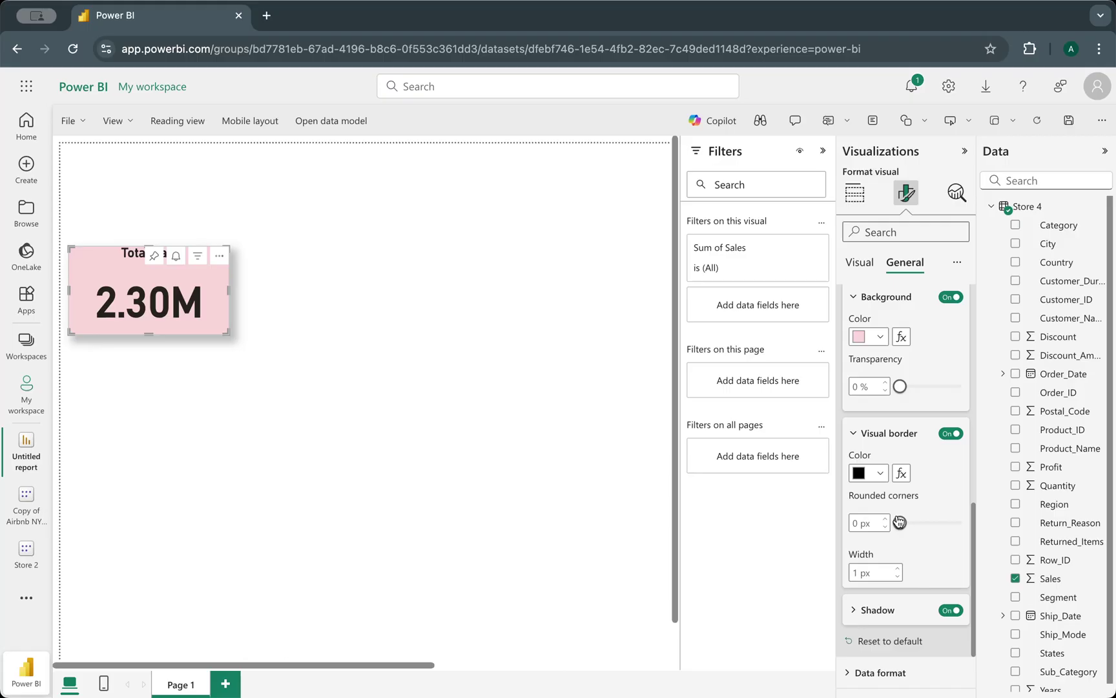
{"action": "left_click", "coordinate": [856, 522]}
{"action": "type", "text": "12"}
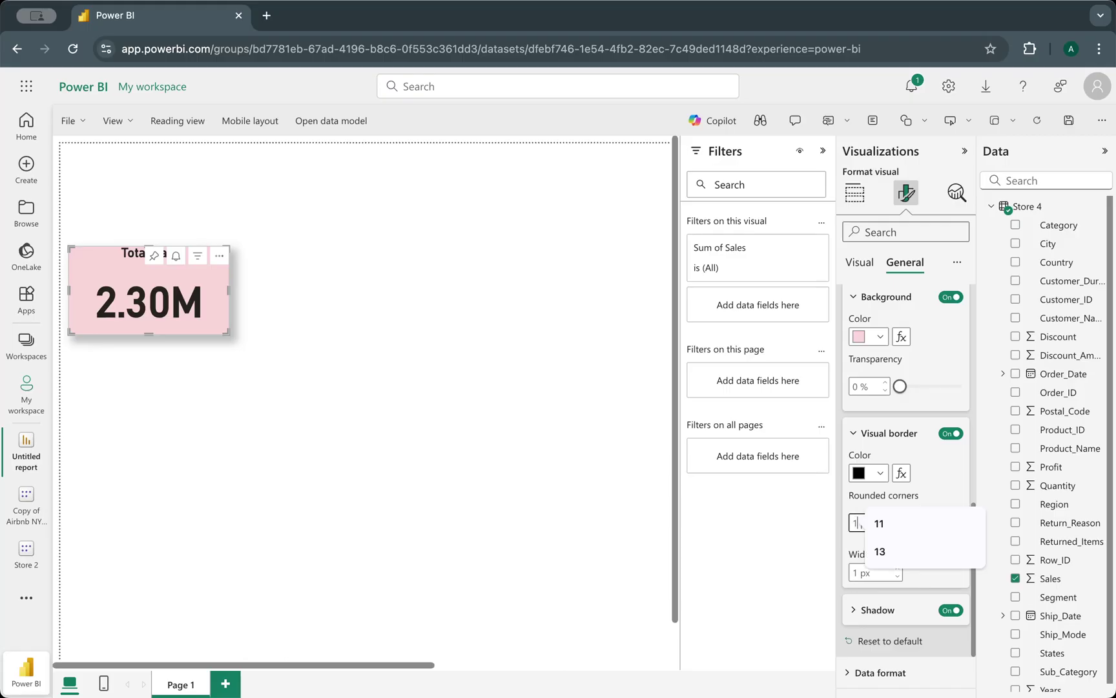
{"action": "key", "text": "Return"}
{"action": "left_click", "coordinate": [348, 314]}
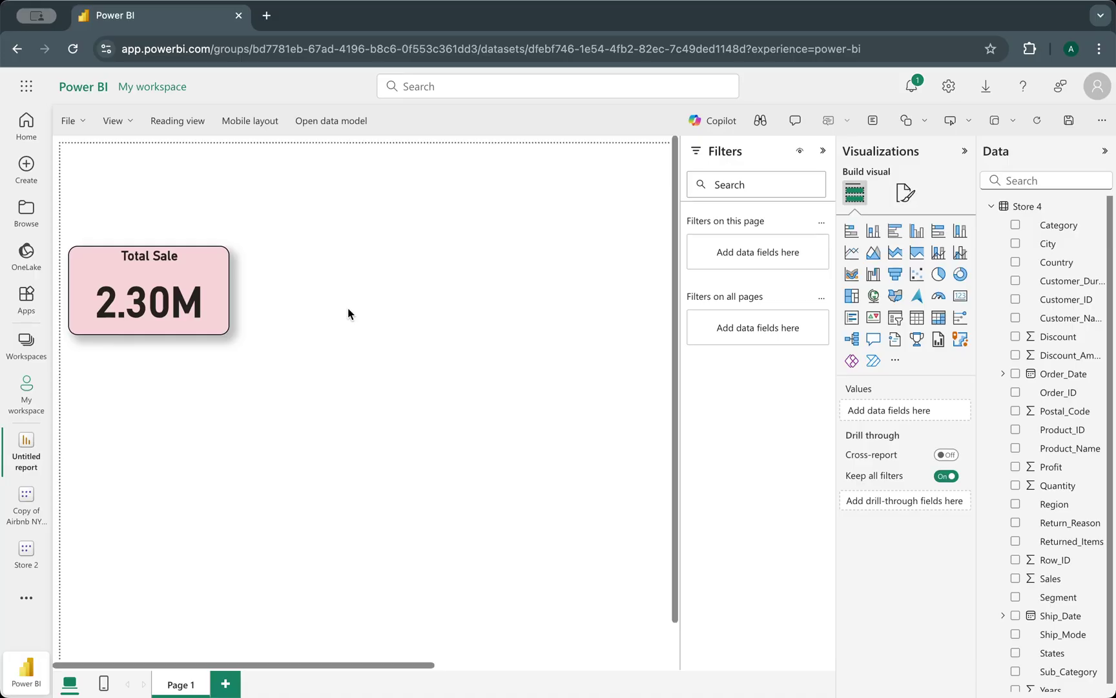
- Reduce the height of the Total Sale card slightly by raising its lower edge
{"action": "left_click", "coordinate": [167, 311]}
{"action": "mouse_move", "coordinate": [147, 335]}
{"action": "left_mouse_down"}
{"action": "mouse_move", "coordinate": [145, 311]}
{"action": "mouse_move", "coordinate": [142, 321]}
{"action": "left_mouse_up"}
{"action": "left_click", "coordinate": [191, 430]}
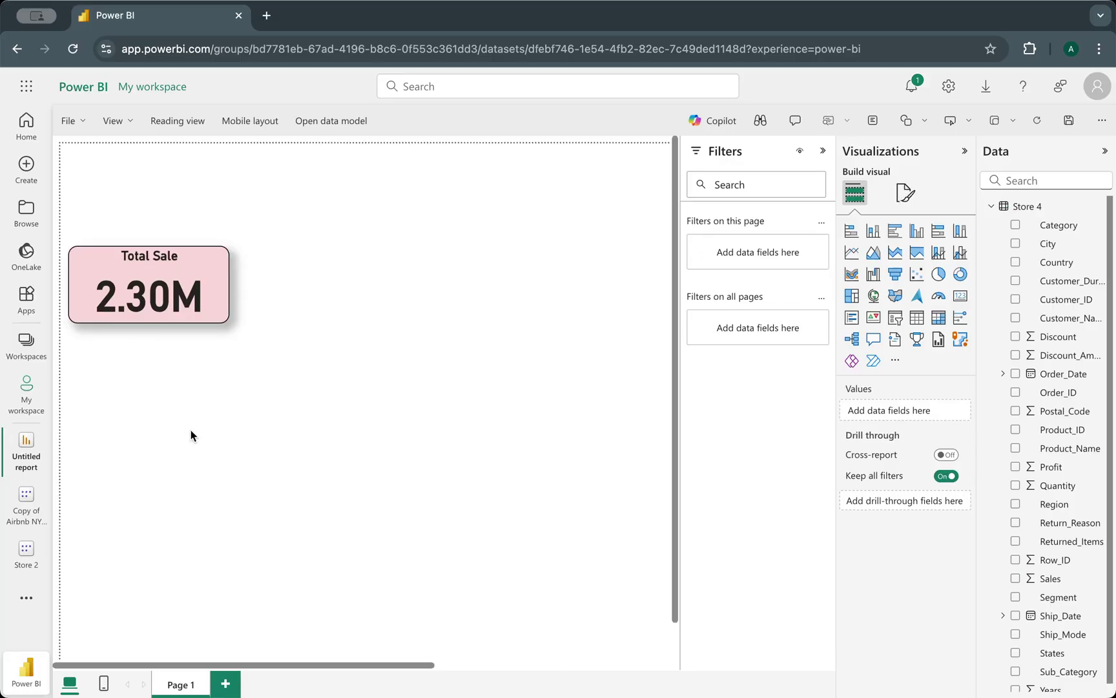
{"action": "left_click", "coordinate": [168, 274]}
{"action": "left_click", "coordinate": [915, 194]}
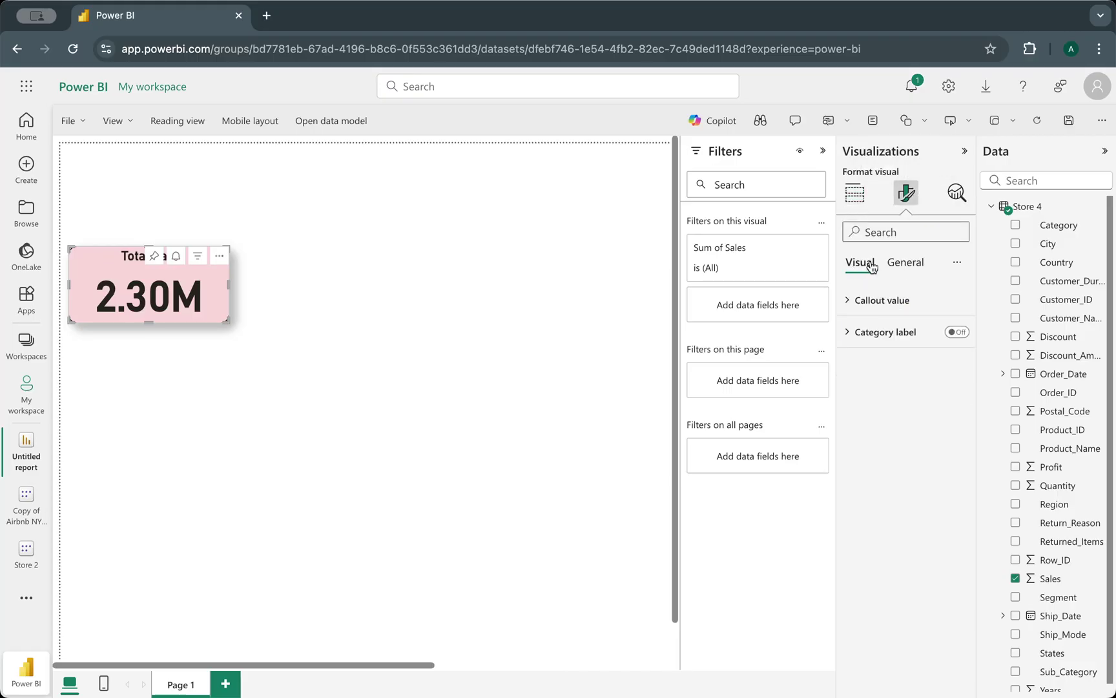
{"action": "left_click", "coordinate": [905, 262]}
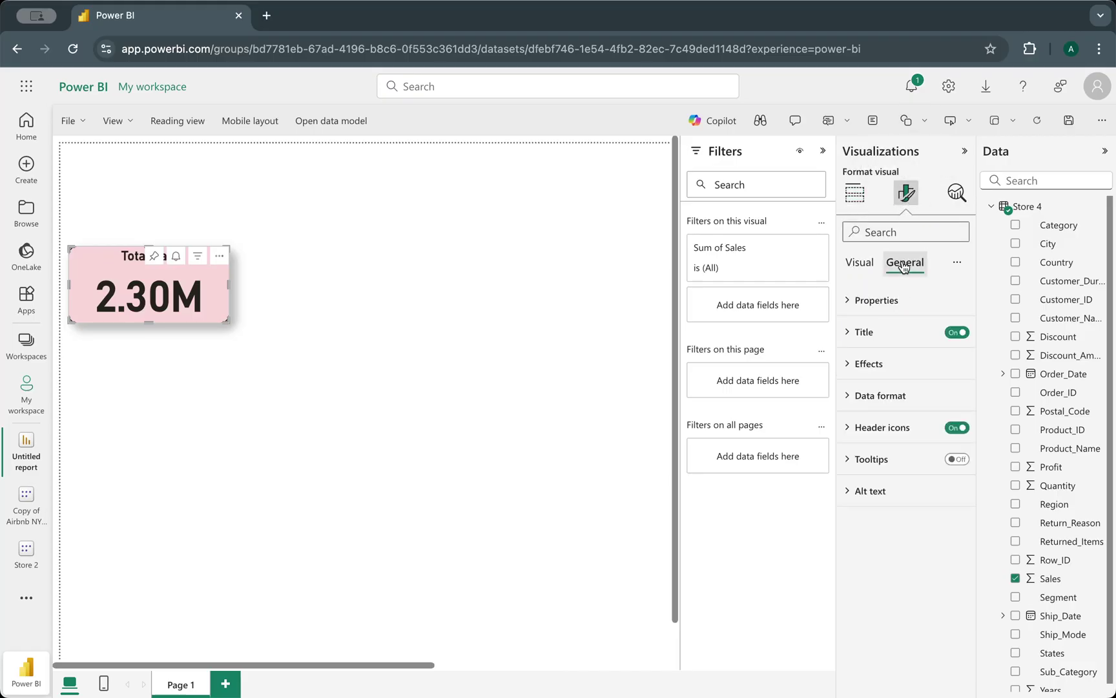
{"action": "left_click", "coordinate": [860, 333]}
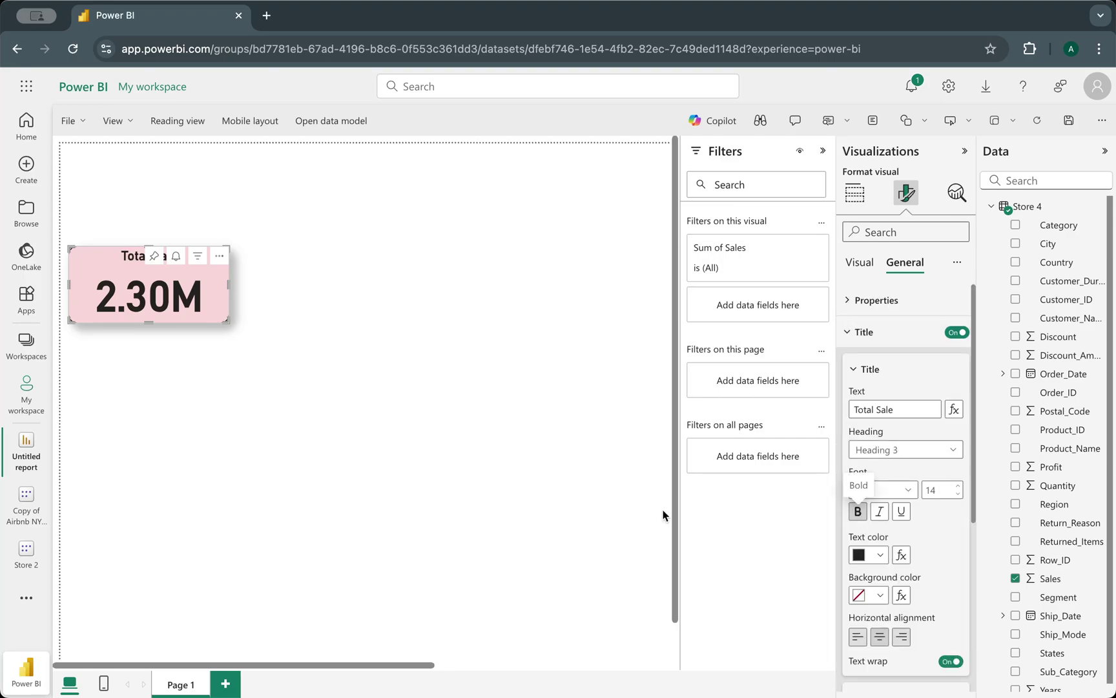
{"action": "left_click", "coordinate": [528, 478]}
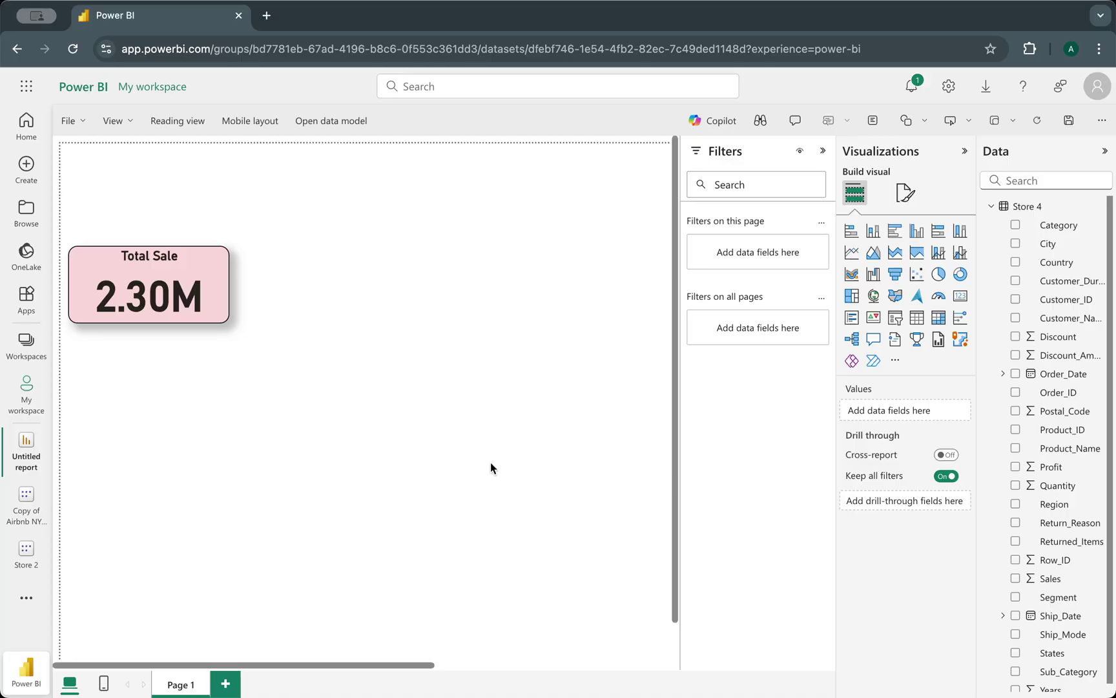
- Duplicate the Total Sale card and place the copy beside the original, aligned in the same row
{"action": "left_click", "coordinate": [195, 260]}
{"action": "scroll", "coordinate": [146, 413], "scroll_direction": "down", "scroll_amount": 1}
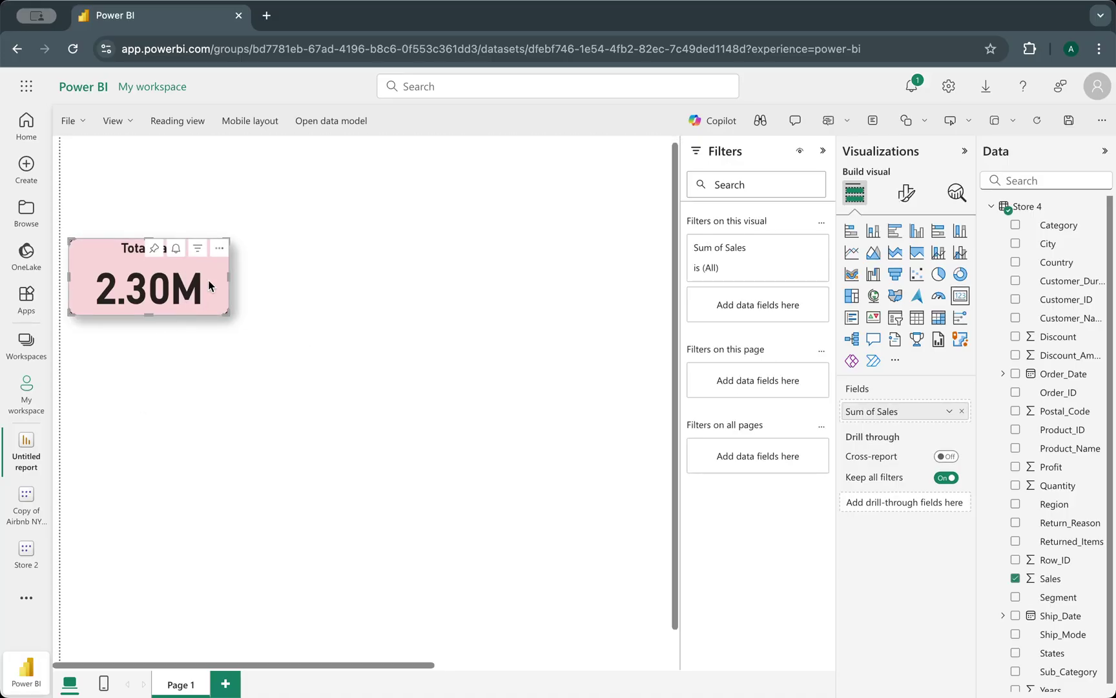
{"action": "key", "text": "ctrl+v"}
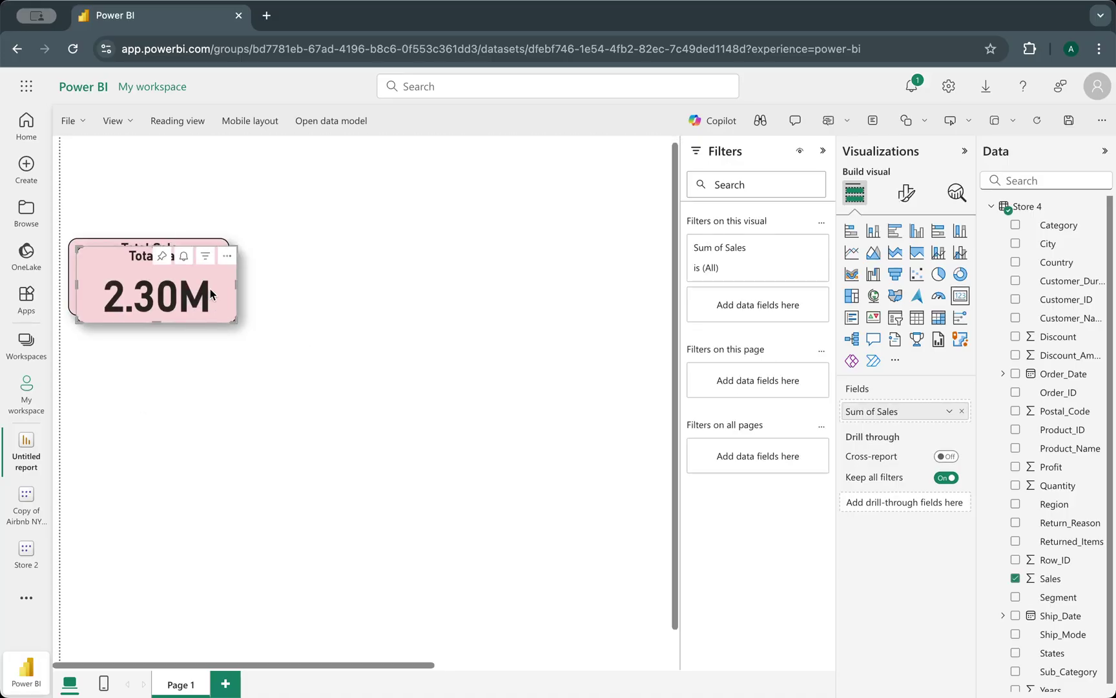
{"action": "left_click_drag", "start_coordinate": [218, 287], "coordinate": [386, 276]}
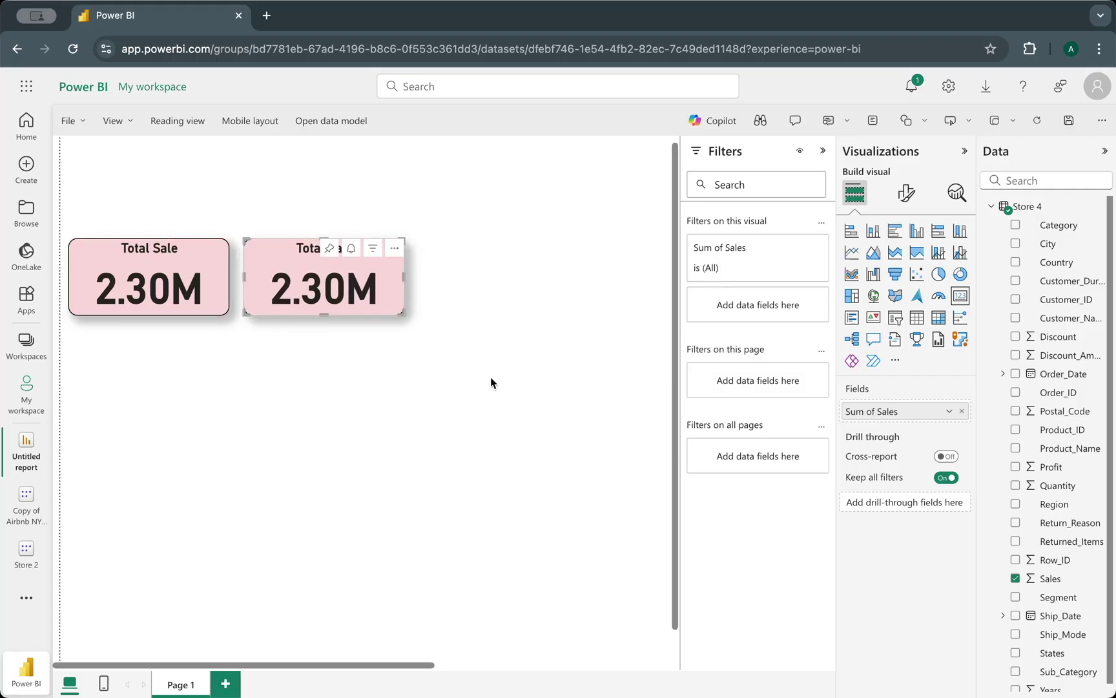
- Try converting the original Total Sale card to a gauge and undo the change
{"action": "left_click", "coordinate": [217, 288]}
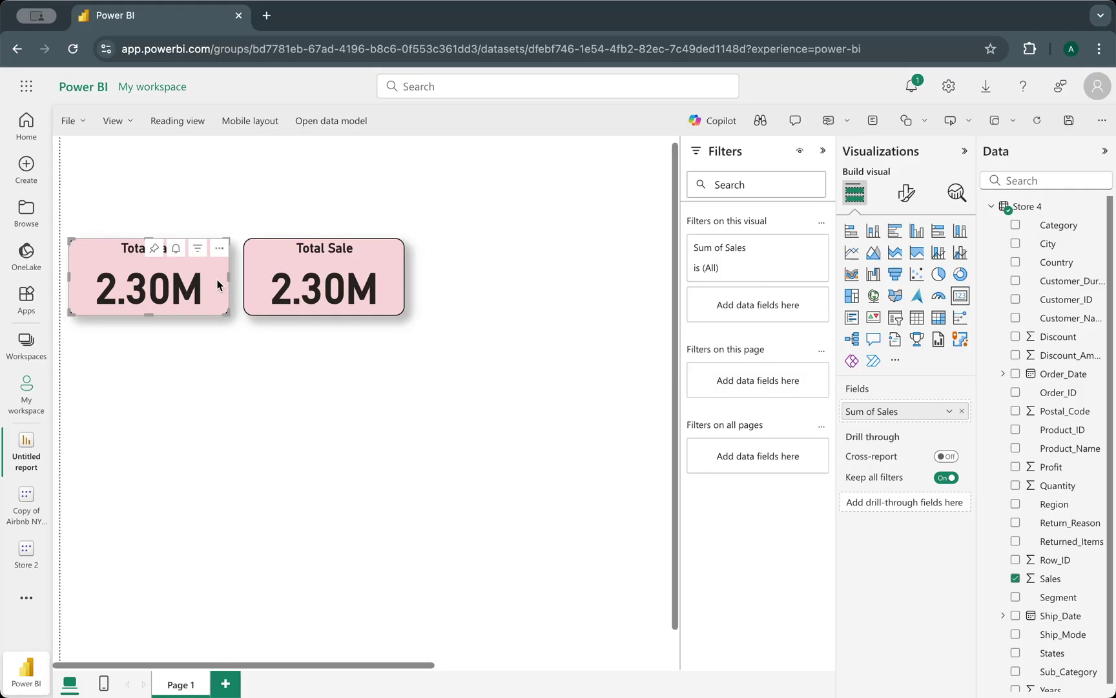
{"action": "left_click", "coordinate": [941, 298]}
{"action": "left_click", "coordinate": [269, 438]}
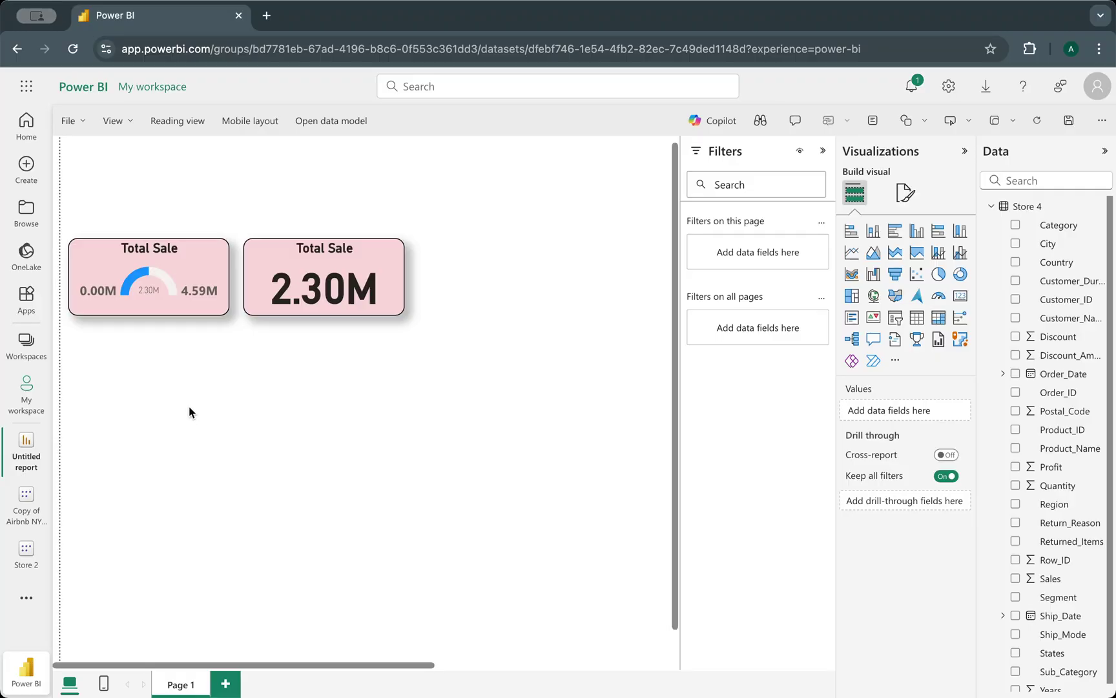
{"action": "key", "text": "ctrl+z"}
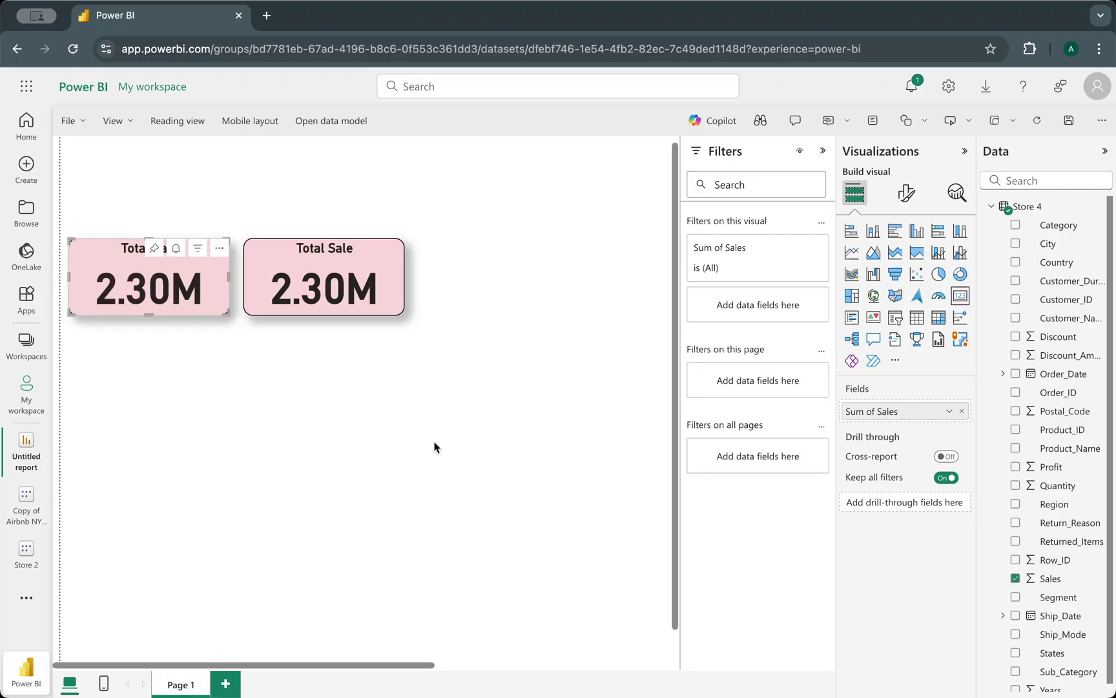
- Replace the Sales field in the duplicated card with Customer_Duration, summarized as Count
{"action": "left_click", "coordinate": [361, 261]}
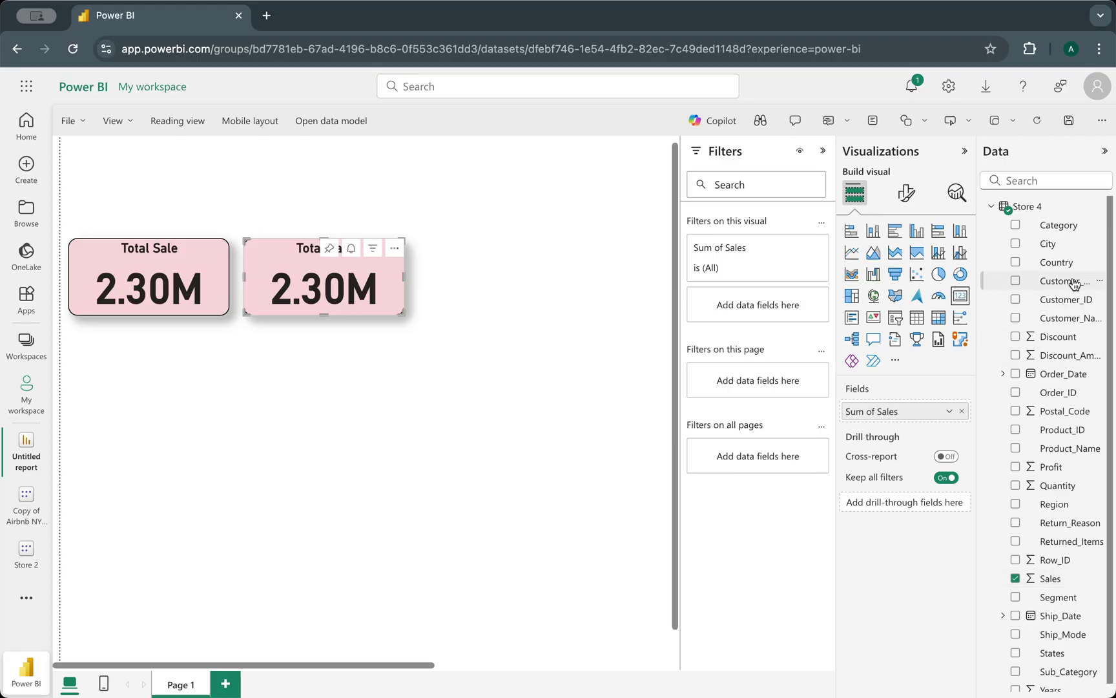
{"action": "left_click_drag", "start_coordinate": [1074, 284], "coordinate": [967, 425]}
{"action": "left_click", "coordinate": [964, 413]}
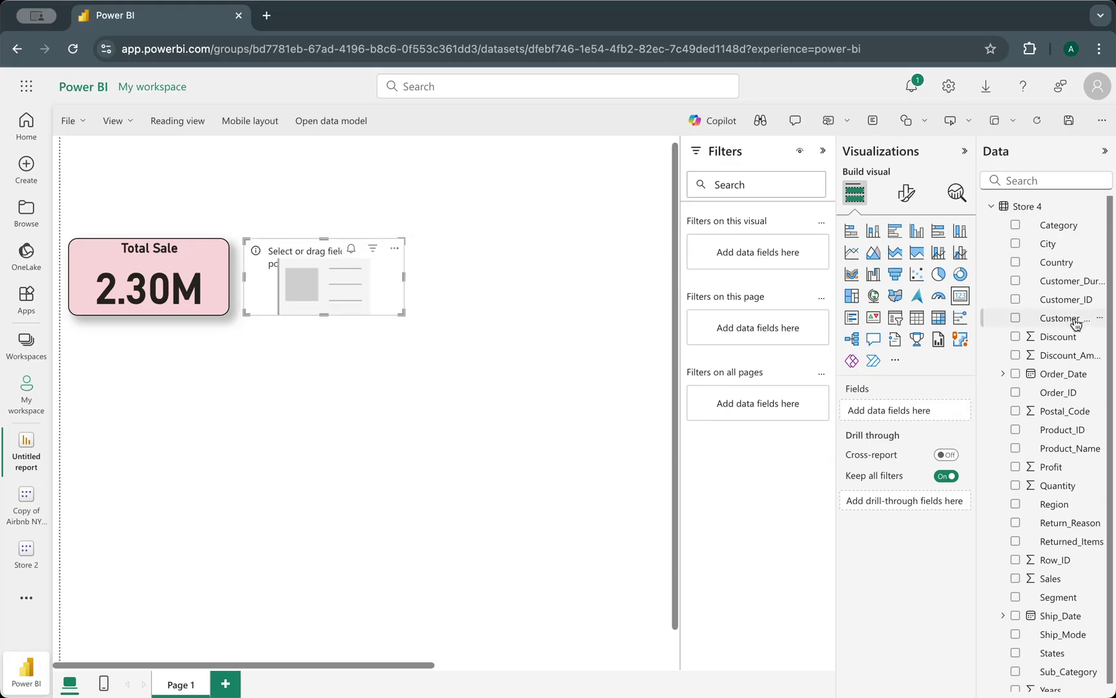
{"action": "left_click_drag", "start_coordinate": [1064, 280], "coordinate": [924, 406]}
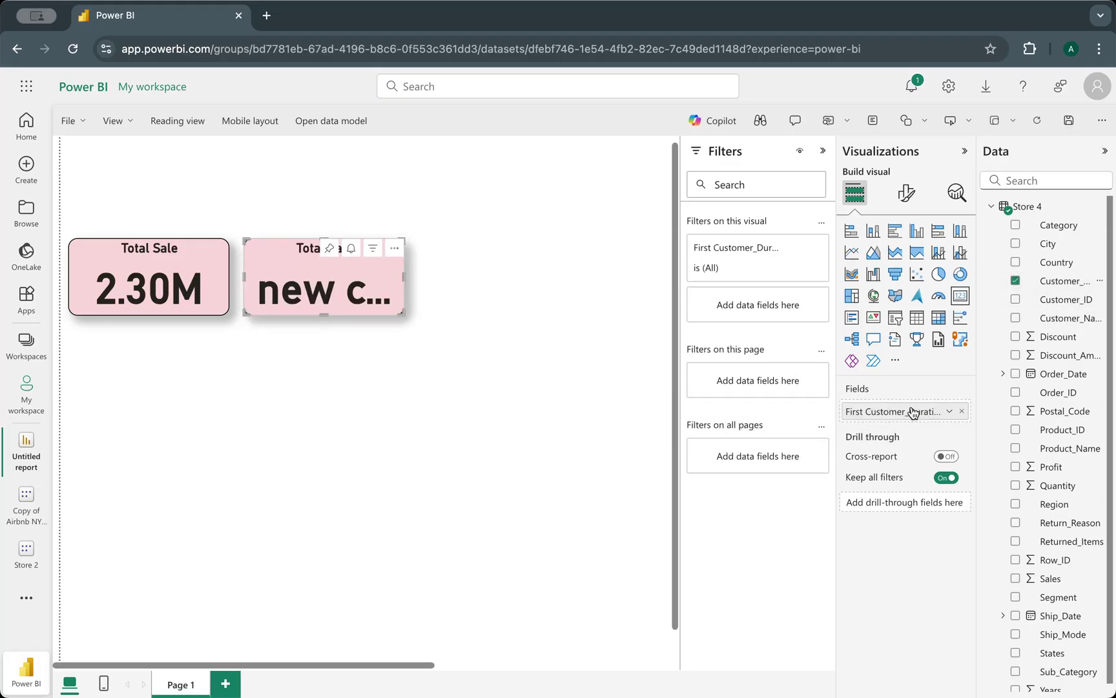
{"action": "left_click", "coordinate": [950, 412]}
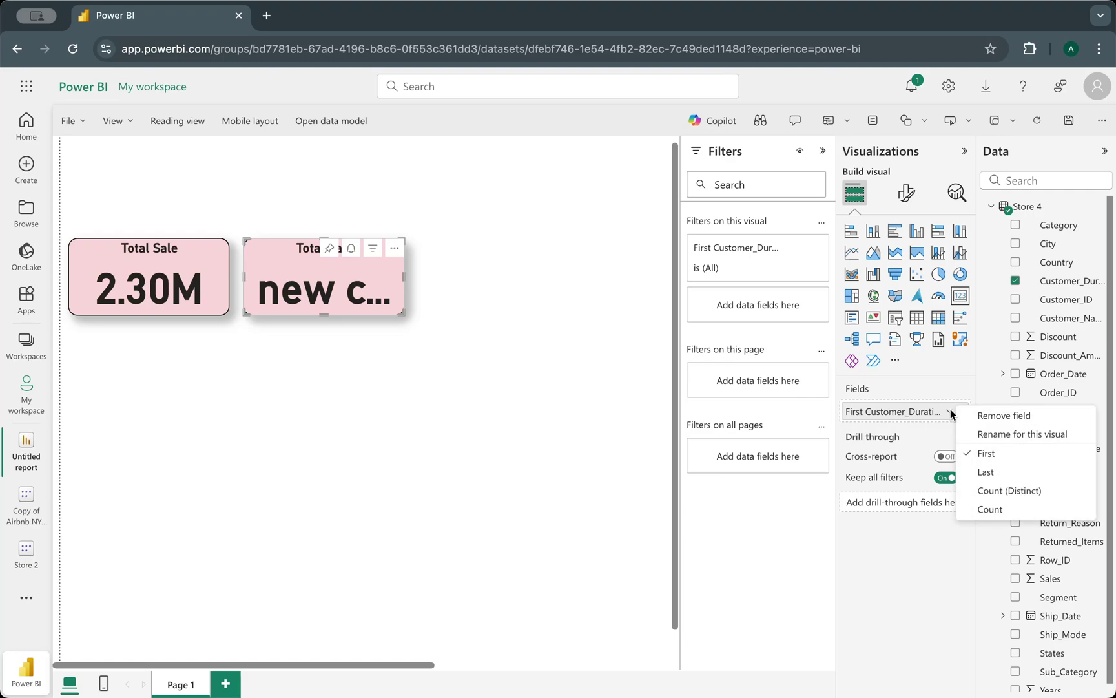
{"action": "left_click", "coordinate": [989, 510]}
{"action": "left_click", "coordinate": [457, 444]}
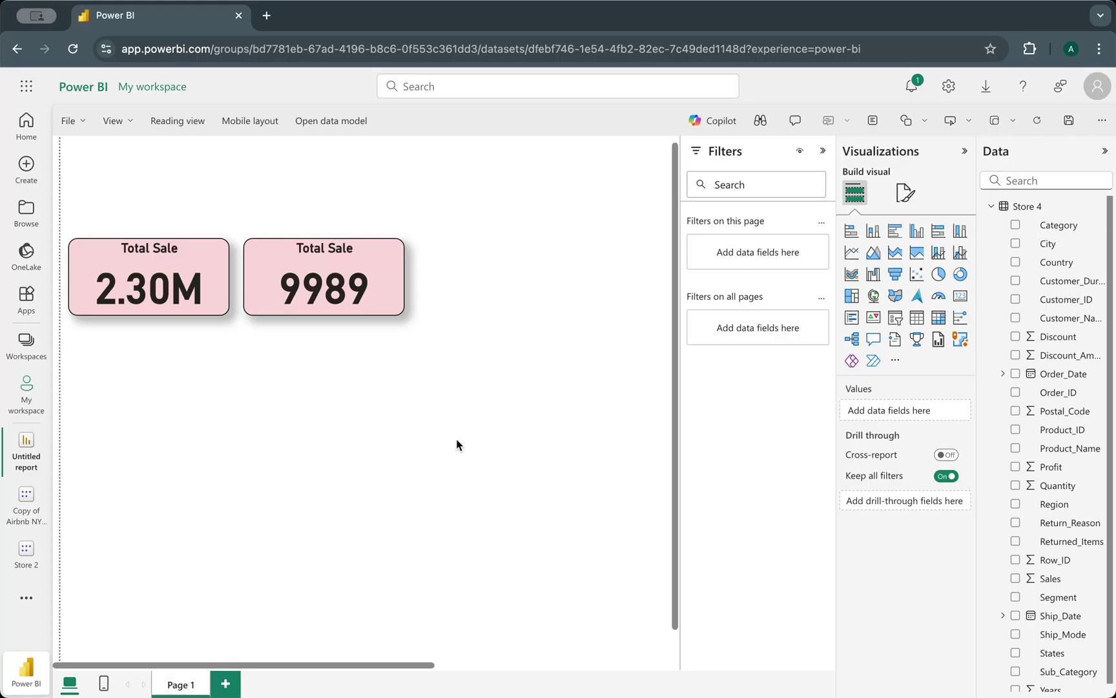
- Change the title text of the duplicated card showing the Customer_Duration count to "Total Customer"
{"action": "left_click", "coordinate": [367, 265]}
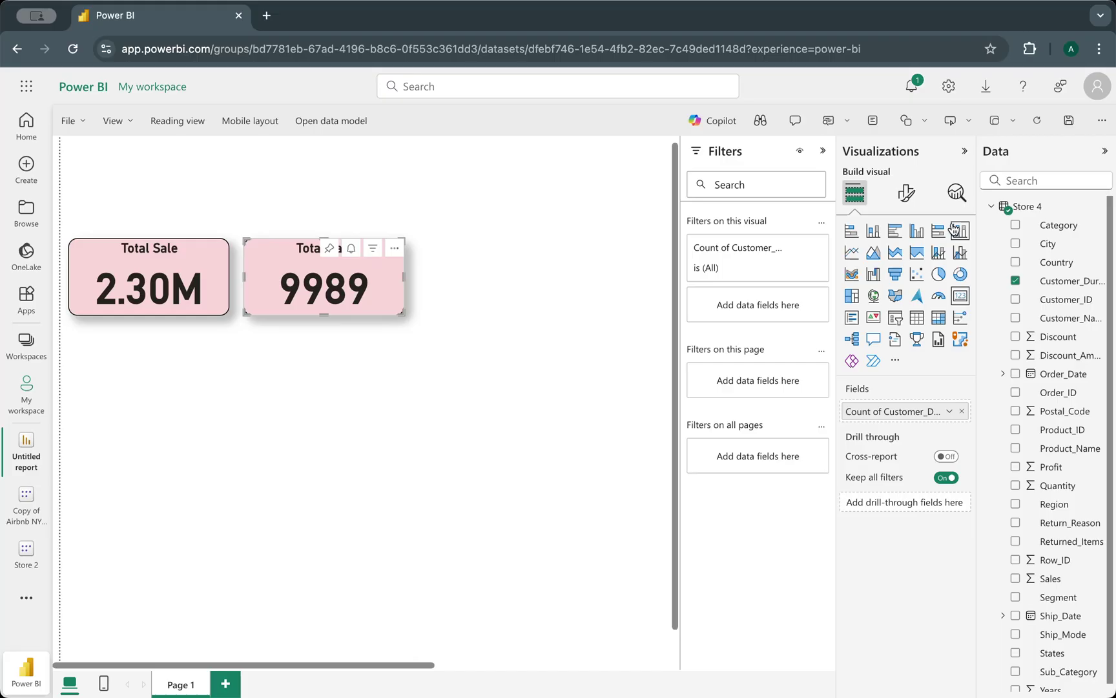
{"action": "left_click", "coordinate": [907, 192]}
{"action": "left_click", "coordinate": [905, 262]}
{"action": "left_click", "coordinate": [864, 332]}
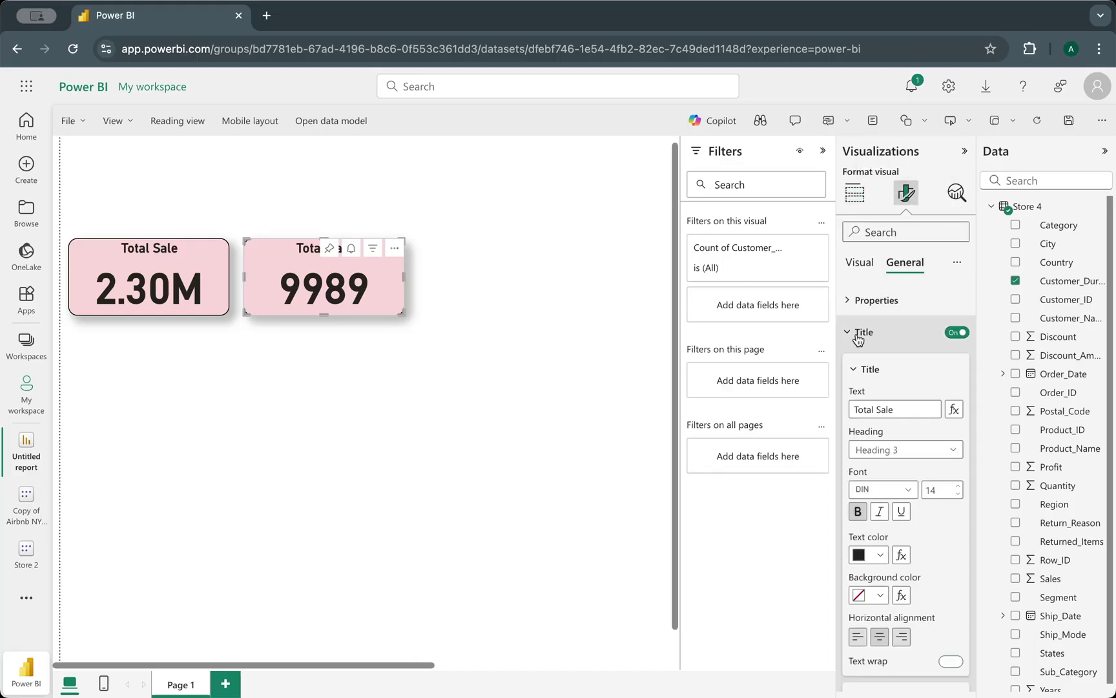
{"action": "left_click_drag", "start_coordinate": [898, 409], "coordinate": [880, 405]}
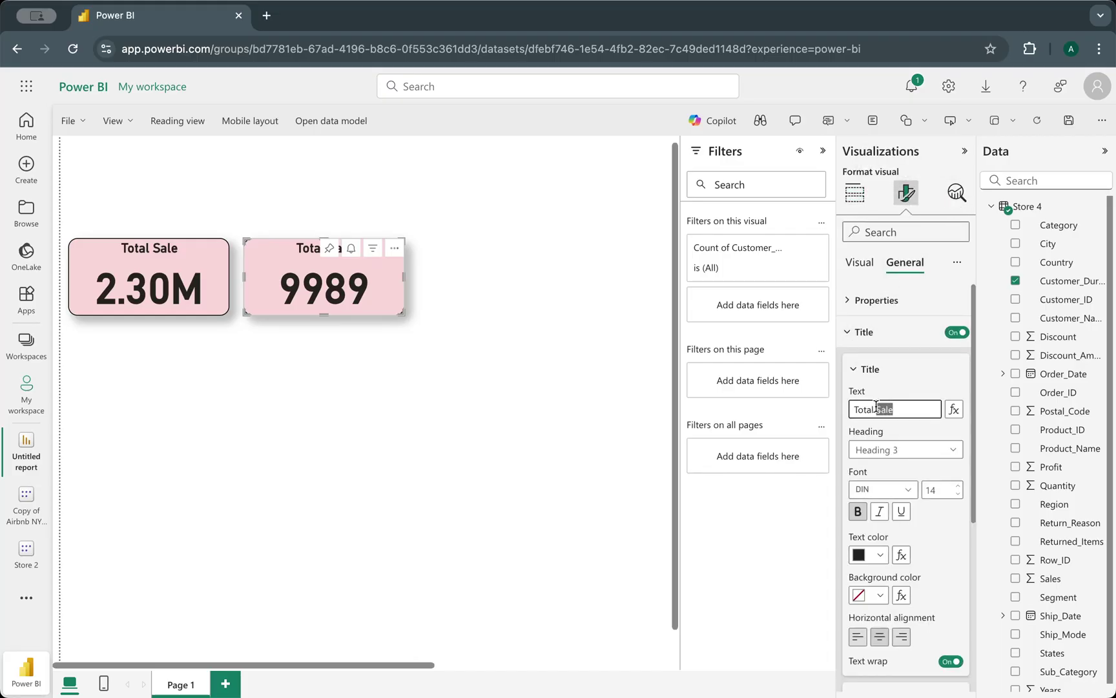
{"action": "type", "text": "C"}
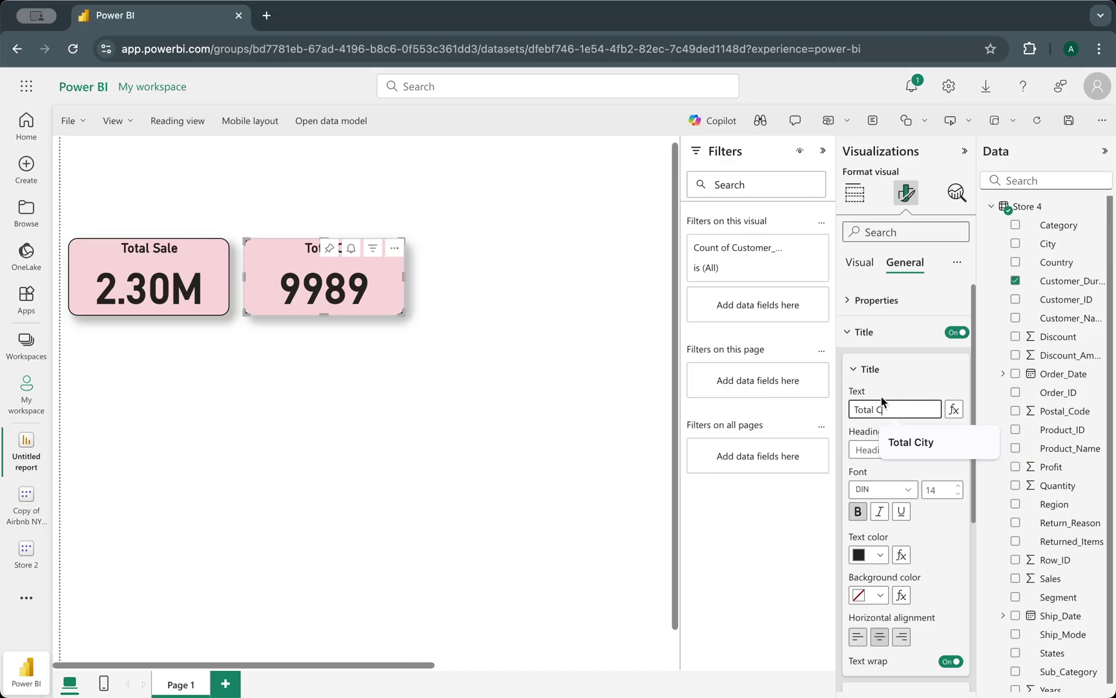
{"action": "type", "text": "ustome"}
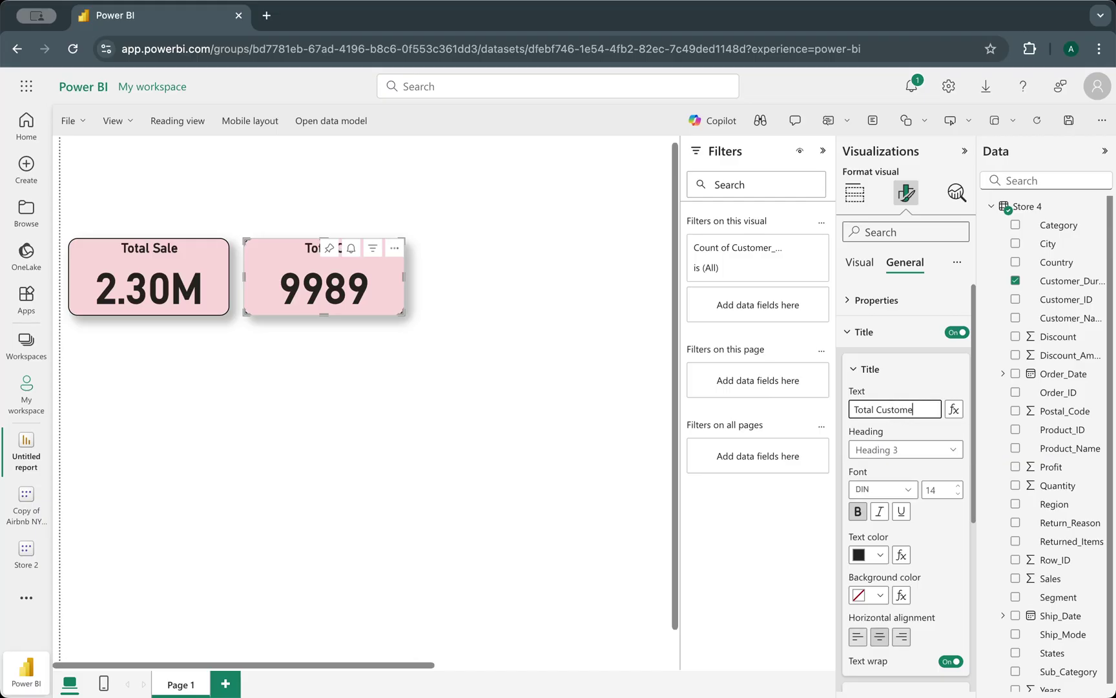
{"action": "type", "text": "r"}
{"action": "left_click", "coordinate": [418, 413]}
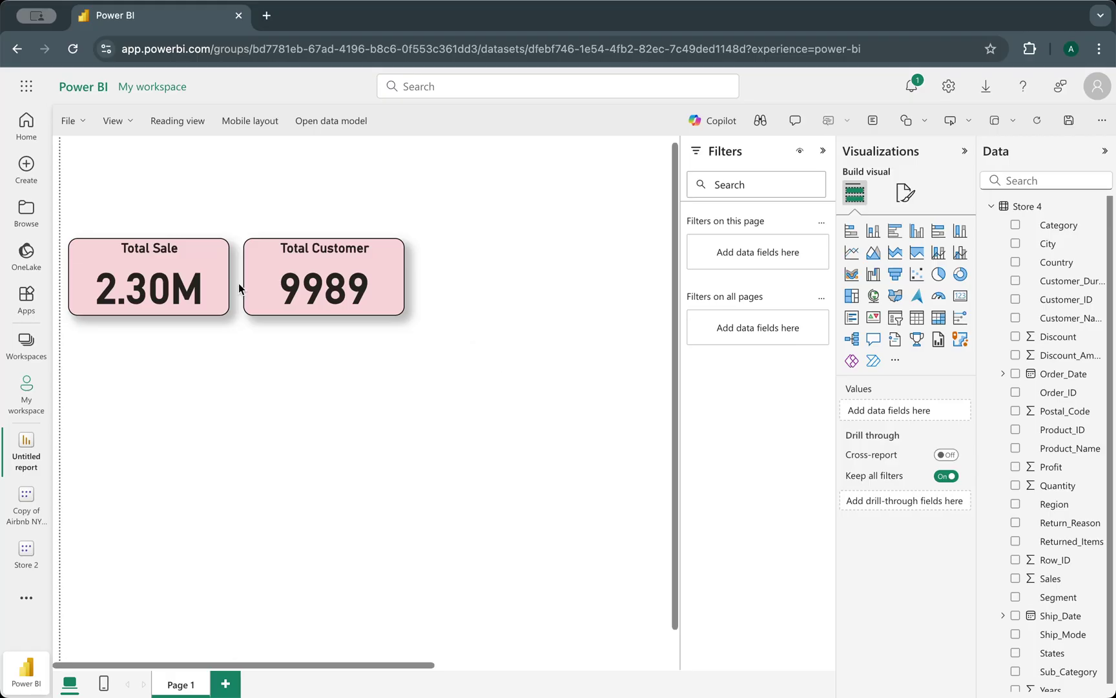
{"action": "left_click", "coordinate": [158, 277]}
{"action": "left_click", "coordinate": [906, 192]}
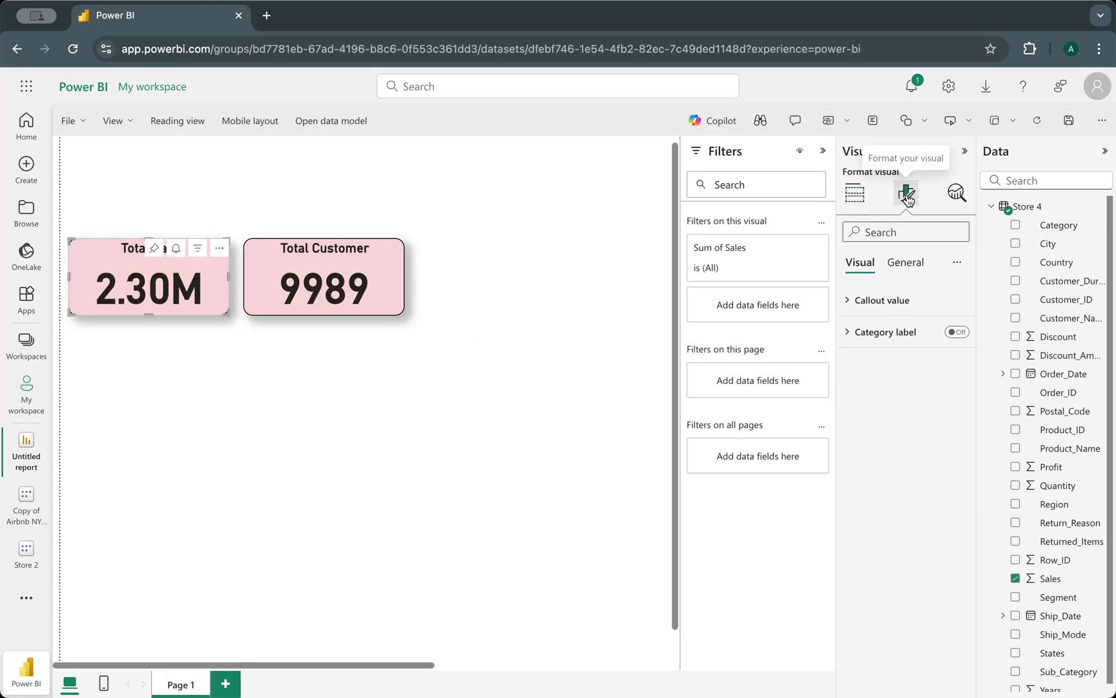
{"action": "left_click", "coordinate": [904, 261]}
{"action": "left_click", "coordinate": [866, 334]}
{"action": "left_click", "coordinate": [896, 410]}
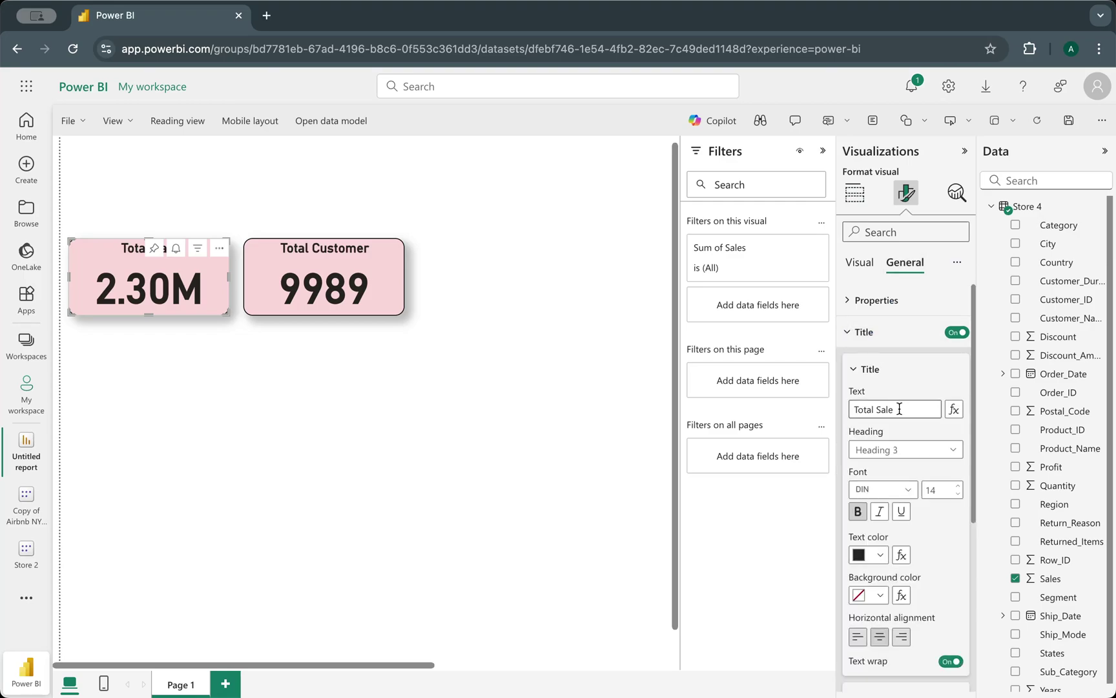
{"action": "left_click", "coordinate": [456, 397]}
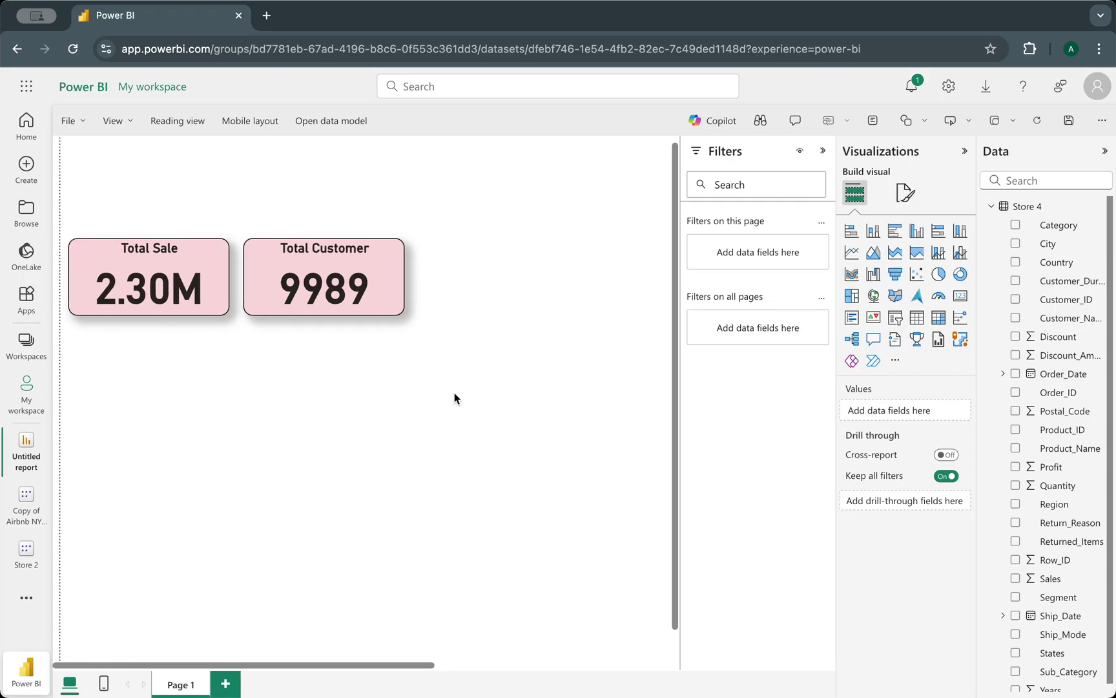
- Duplicate the Total Customer card and place the copy beside it, aligned in the same row
{"action": "left_click", "coordinate": [368, 269]}
{"action": "key", "text": "ctrl+c"}
{"action": "key", "text": "ctrl+v"}
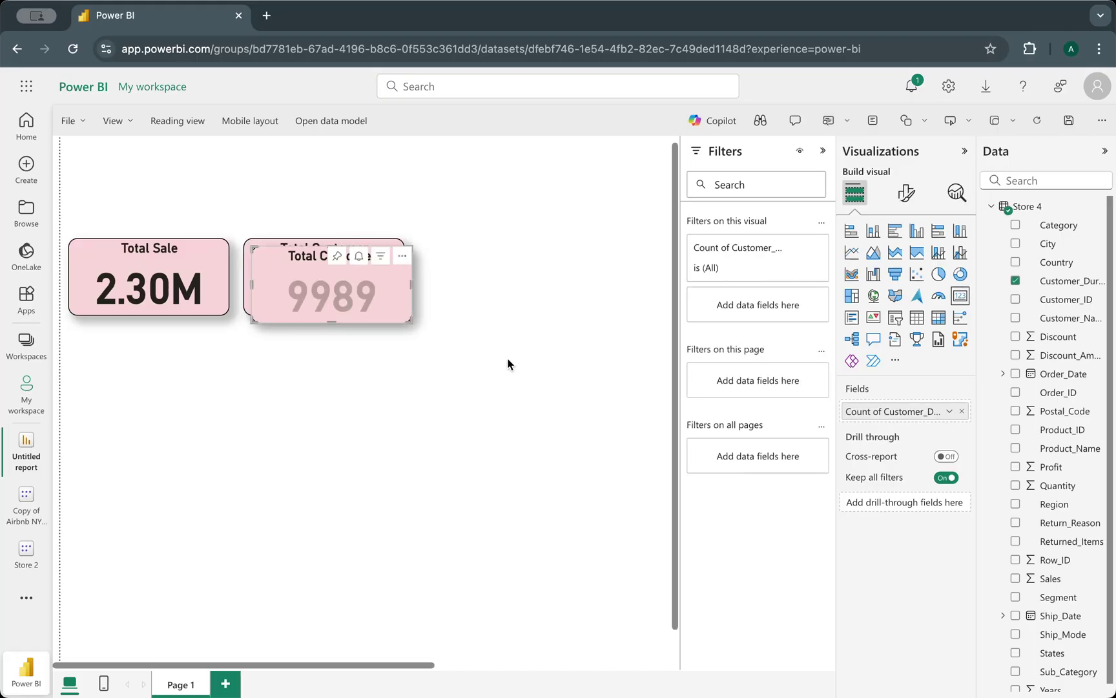
{"action": "left_click_drag", "start_coordinate": [281, 270], "coordinate": [448, 265]}
{"action": "scroll", "coordinate": [425, 372], "scroll_direction": "right", "scroll_amount": 5}
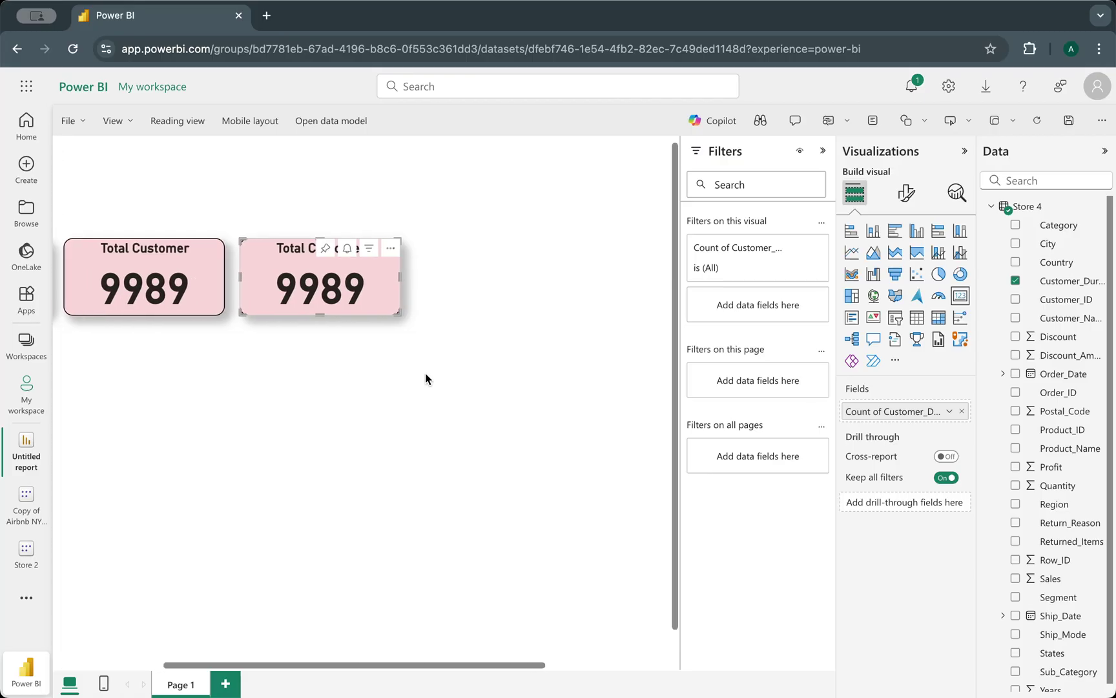
- Replace the Customer_Duration field in the new card copy with Profit, summarized as Sum
{"action": "left_click", "coordinate": [961, 411]}
{"action": "scroll", "coordinate": [1061, 546], "scroll_direction": "down", "scroll_amount": 1}
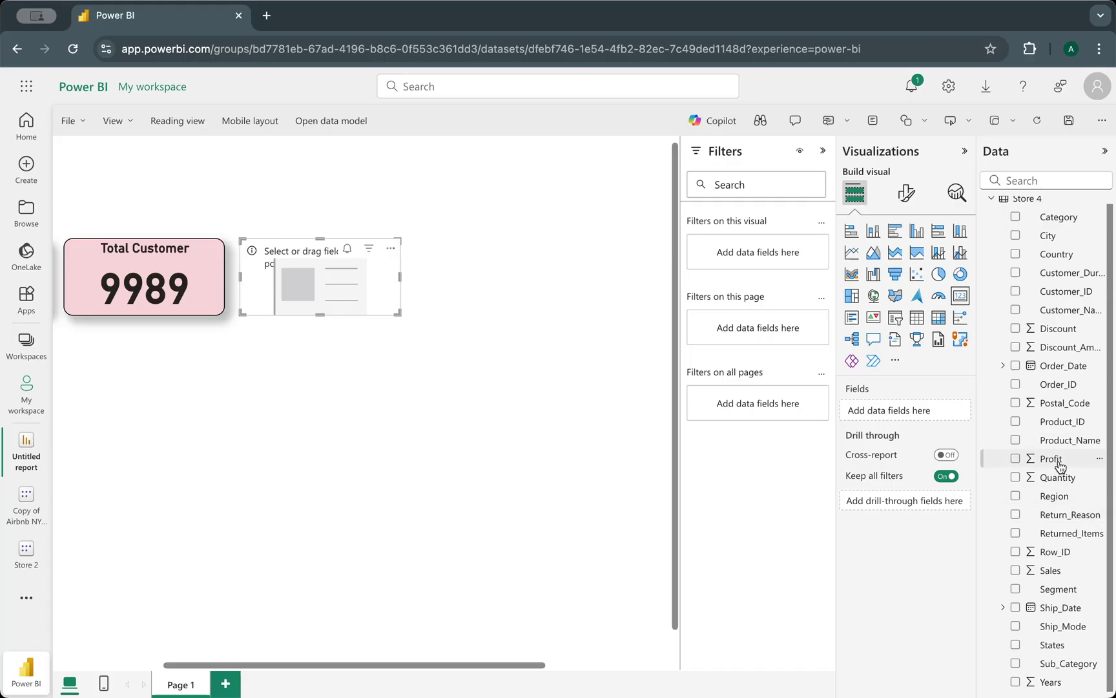
{"action": "left_click_drag", "start_coordinate": [1052, 460], "coordinate": [918, 411]}
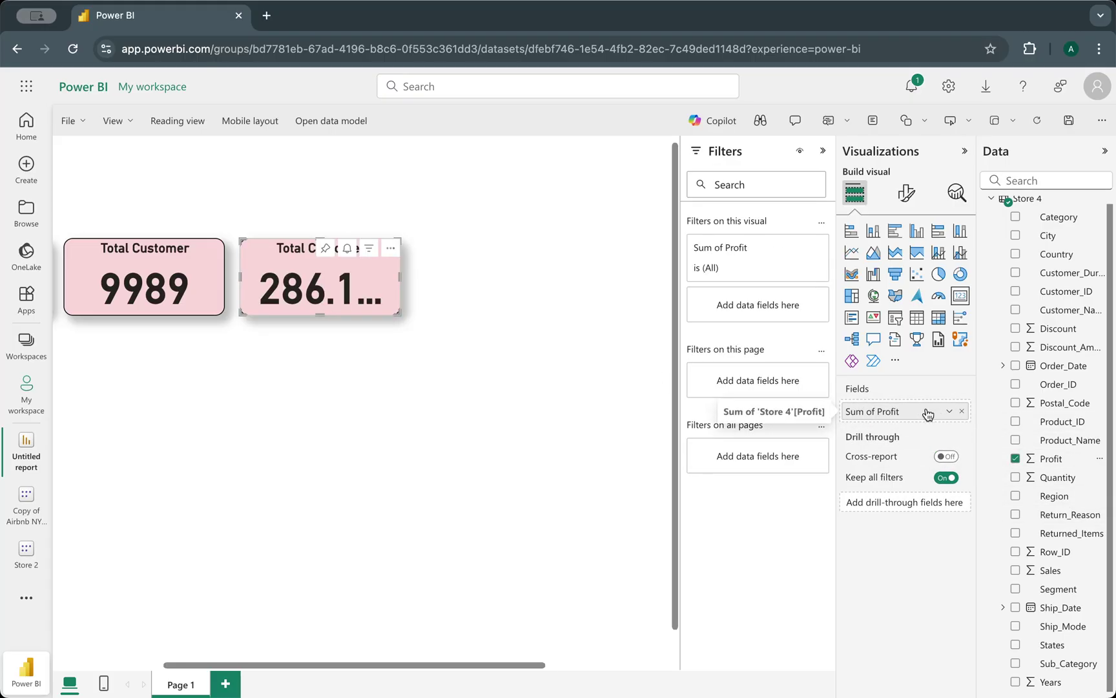
- Title the profit card "Total Profit" and widen it slightly so its full value fits
{"action": "left_click", "coordinate": [906, 193]}
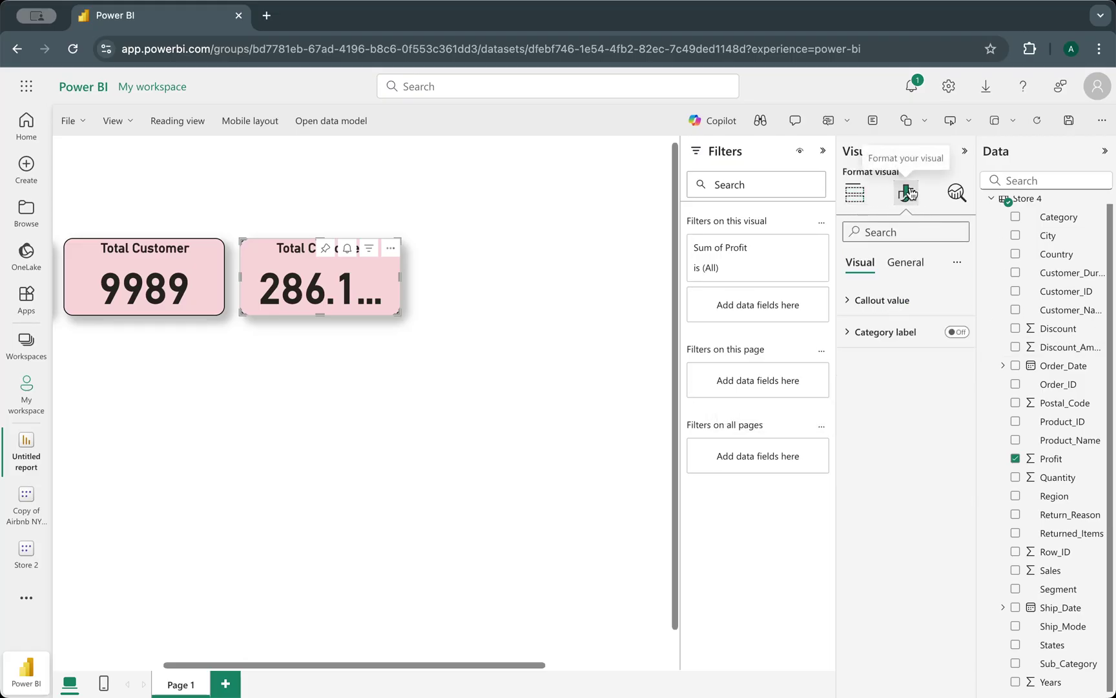
{"action": "left_click", "coordinate": [908, 262]}
{"action": "left_click", "coordinate": [860, 331]}
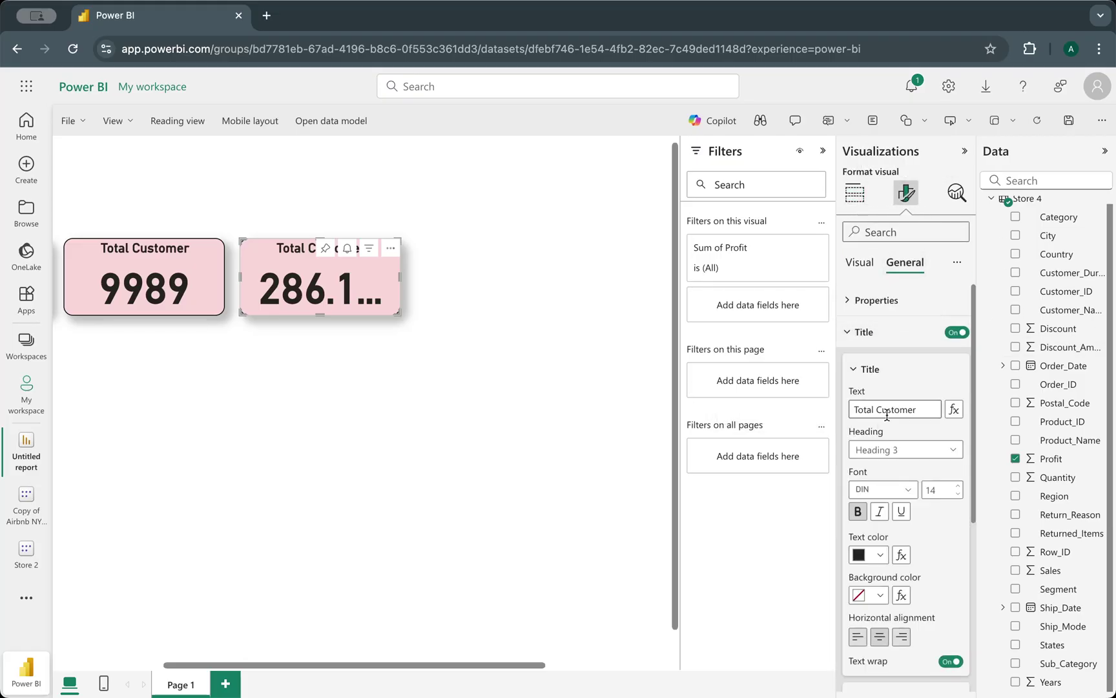
{"action": "left_click_drag", "start_coordinate": [925, 408], "coordinate": [882, 412]}
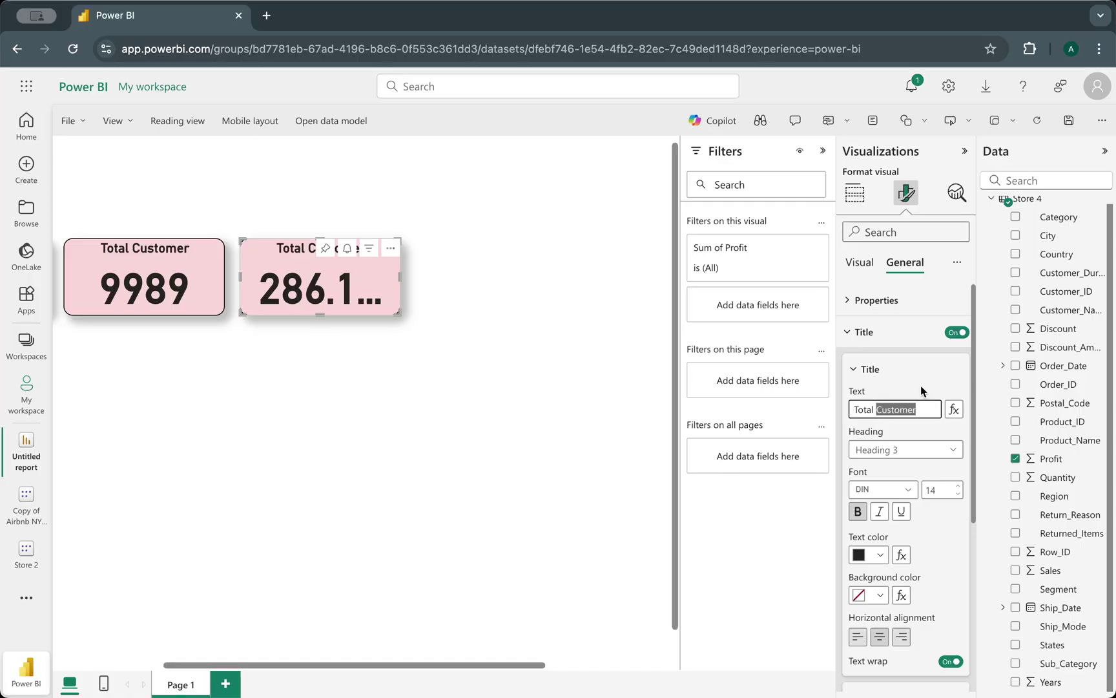
{"action": "type", "text": "Profi"}
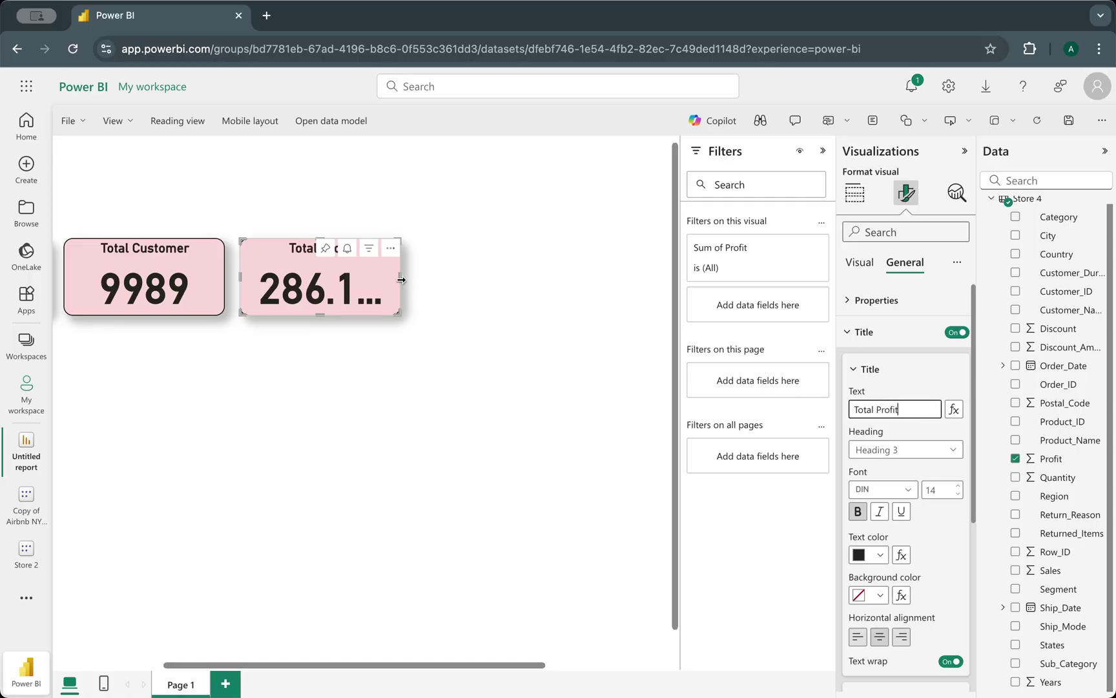
{"action": "left_click_drag", "start_coordinate": [400, 277], "coordinate": [425, 276]}
{"action": "left_click", "coordinate": [373, 433]}
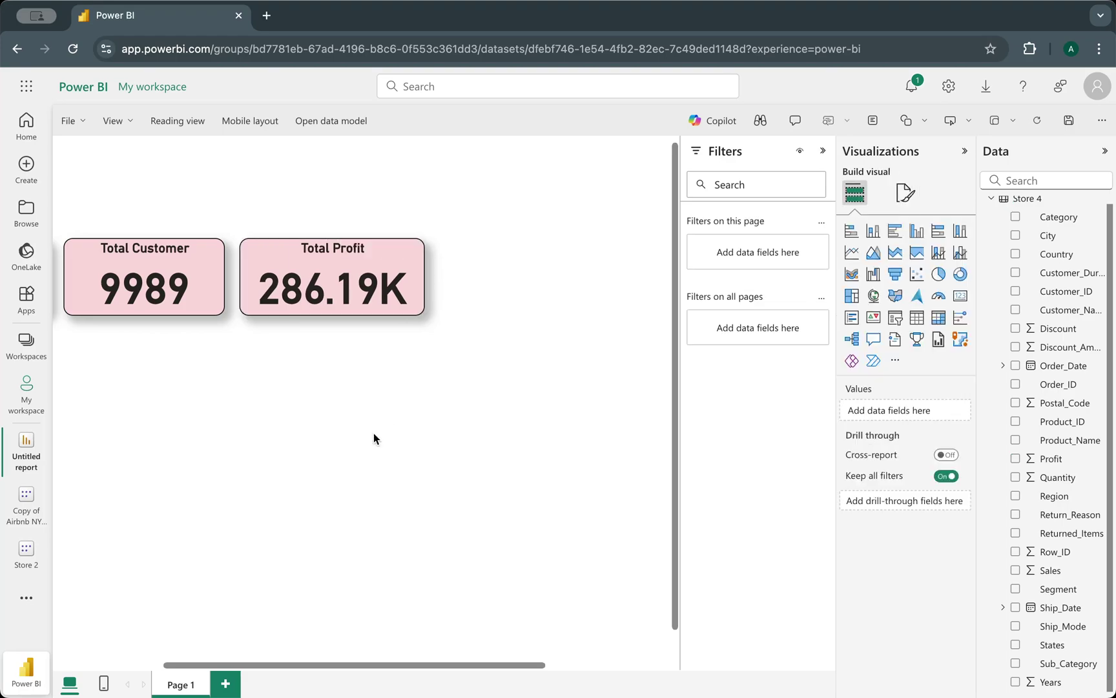
- Move the Total Profit, Total Customer and Total Sale cards lower on the page, keeping them aligned in one row
{"action": "scroll", "coordinate": [373, 433], "scroll_direction": "left", "scroll_amount": 5}
{"action": "scroll", "coordinate": [374, 438], "scroll_direction": "left", "scroll_amount": 1}
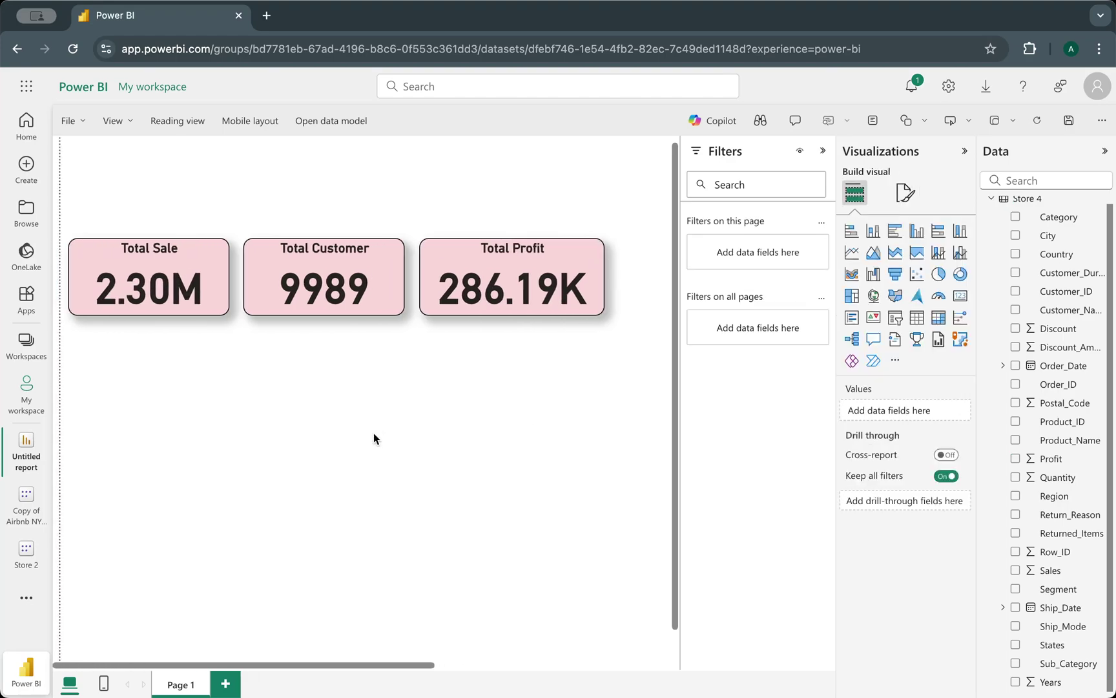
{"action": "scroll", "coordinate": [373, 438], "scroll_direction": "right", "scroll_amount": 5}
{"action": "scroll", "coordinate": [373, 438], "scroll_direction": "left", "scroll_amount": 5}
{"action": "scroll", "coordinate": [374, 439], "scroll_direction": "right", "scroll_amount": 5}
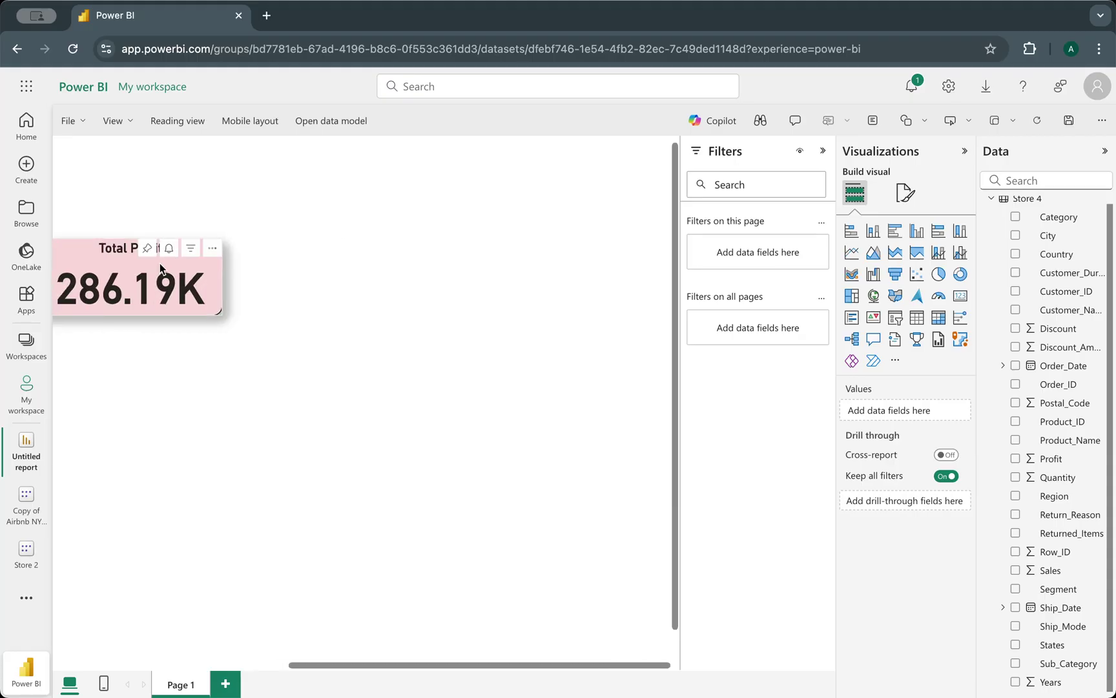
{"action": "scroll", "coordinate": [159, 263], "scroll_direction": "left", "scroll_amount": 5}
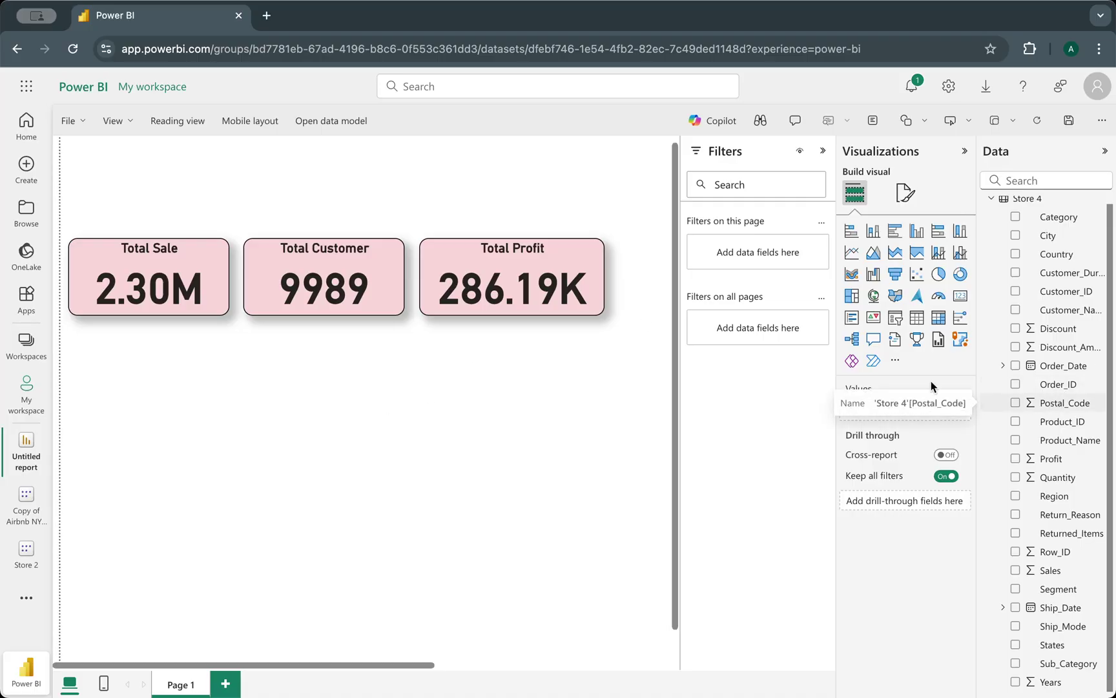
{"action": "left_click_drag", "start_coordinate": [501, 264], "coordinate": [505, 369]}
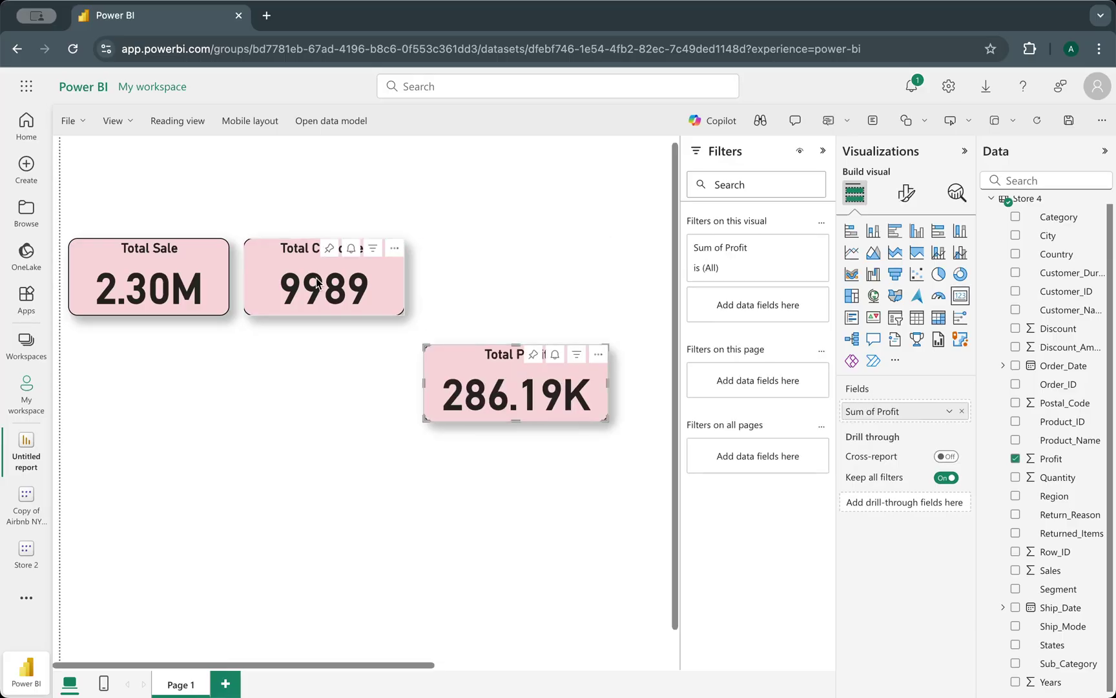
{"action": "left_click_drag", "start_coordinate": [319, 282], "coordinate": [317, 388]}
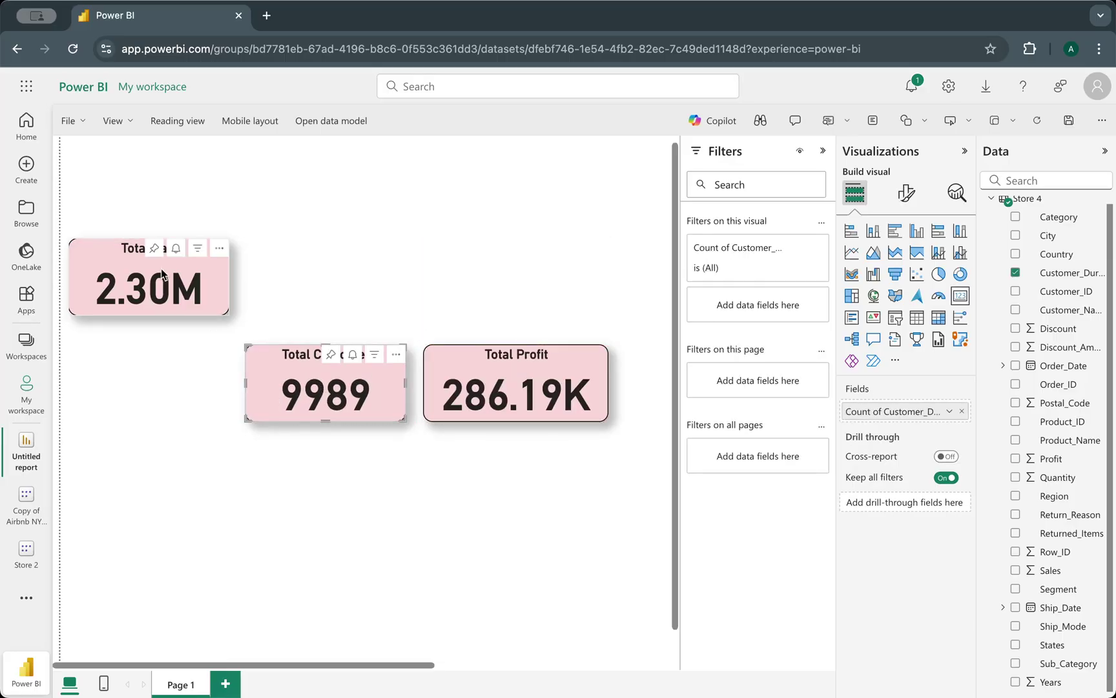
{"action": "left_click_drag", "start_coordinate": [162, 274], "coordinate": [161, 381]}
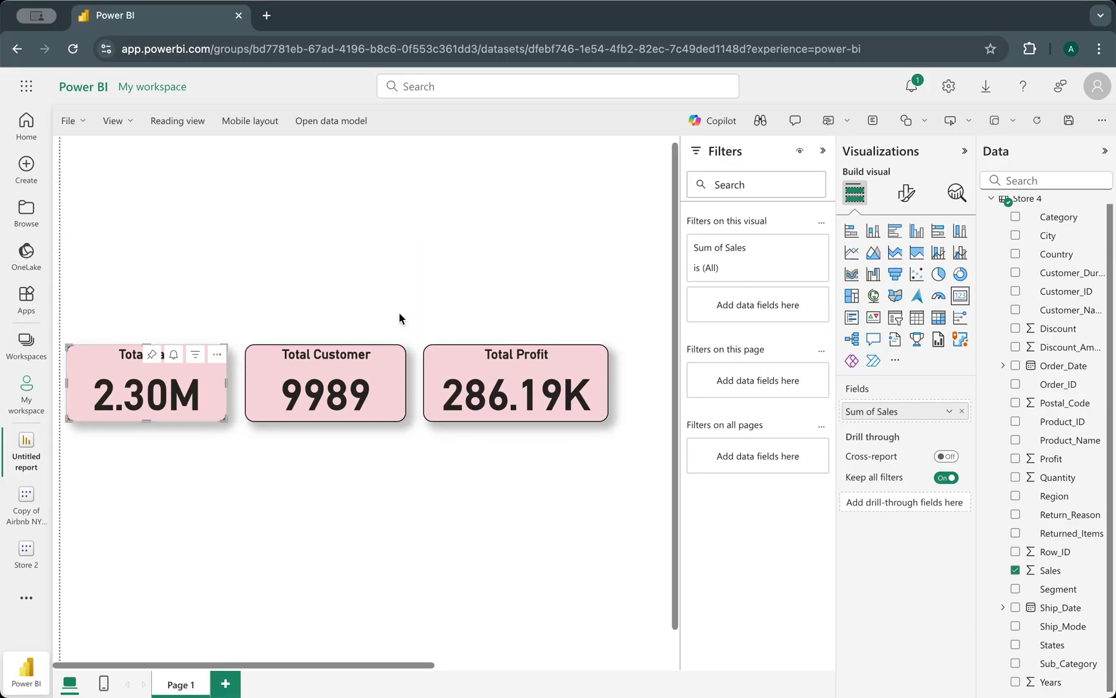
{"action": "left_click", "coordinate": [448, 252]}
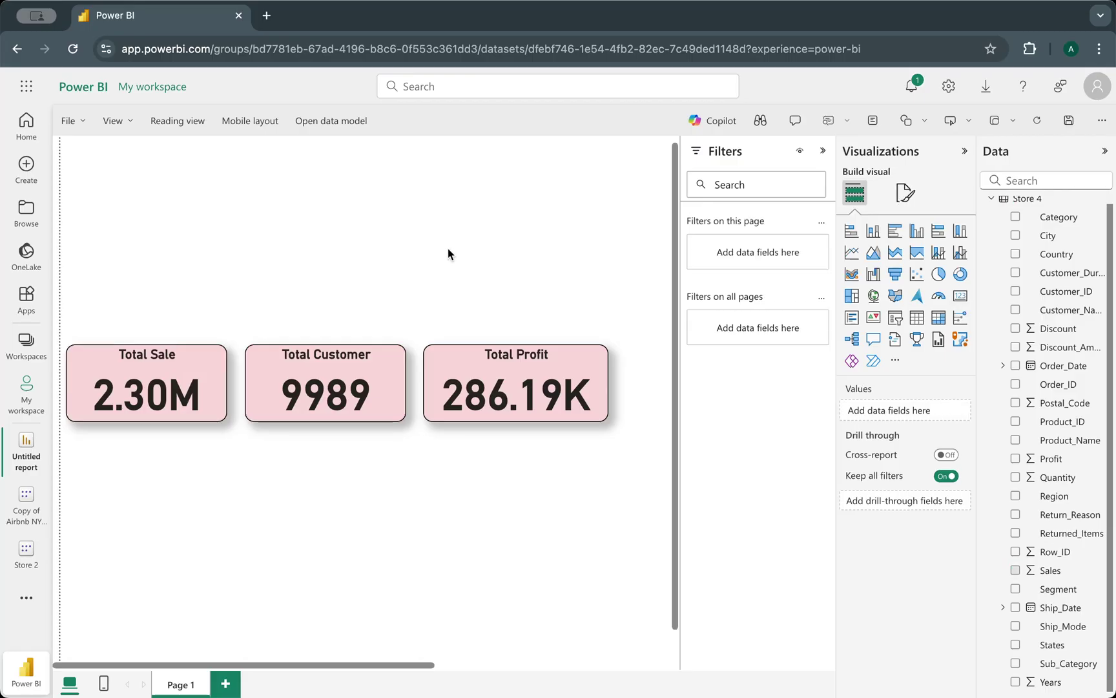
- Add a slicer above the cards with Country as its first field and City below it
{"action": "left_click", "coordinate": [896, 317]}
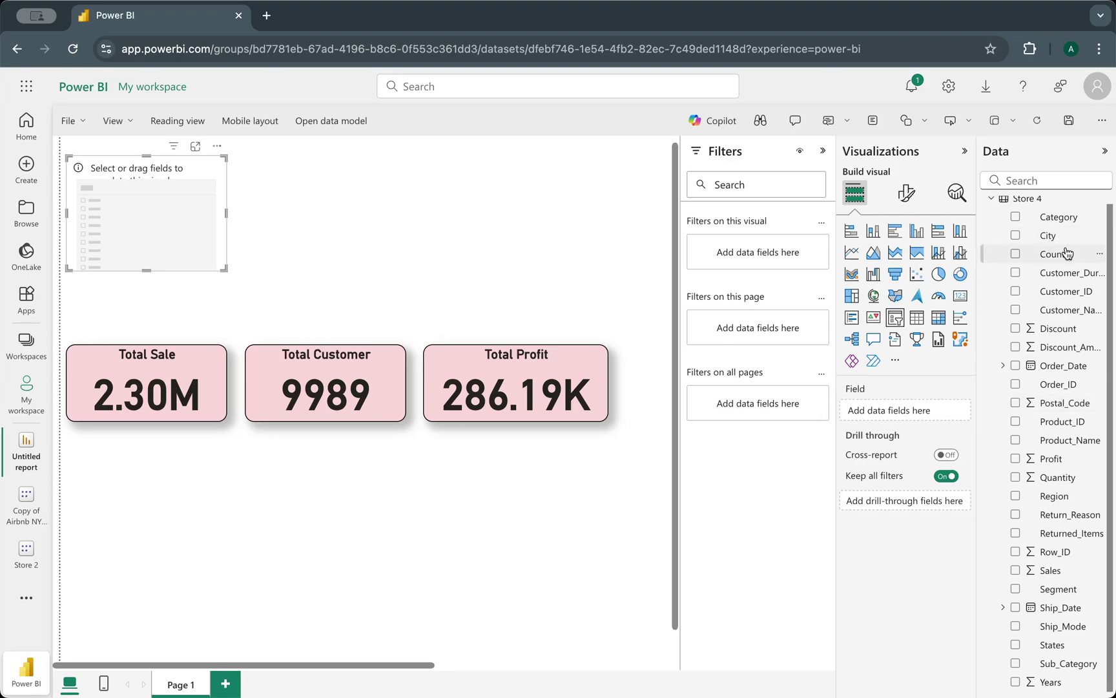
{"action": "left_click_drag", "start_coordinate": [1068, 257], "coordinate": [924, 411]}
{"action": "left_click_drag", "start_coordinate": [1059, 236], "coordinate": [917, 424]}
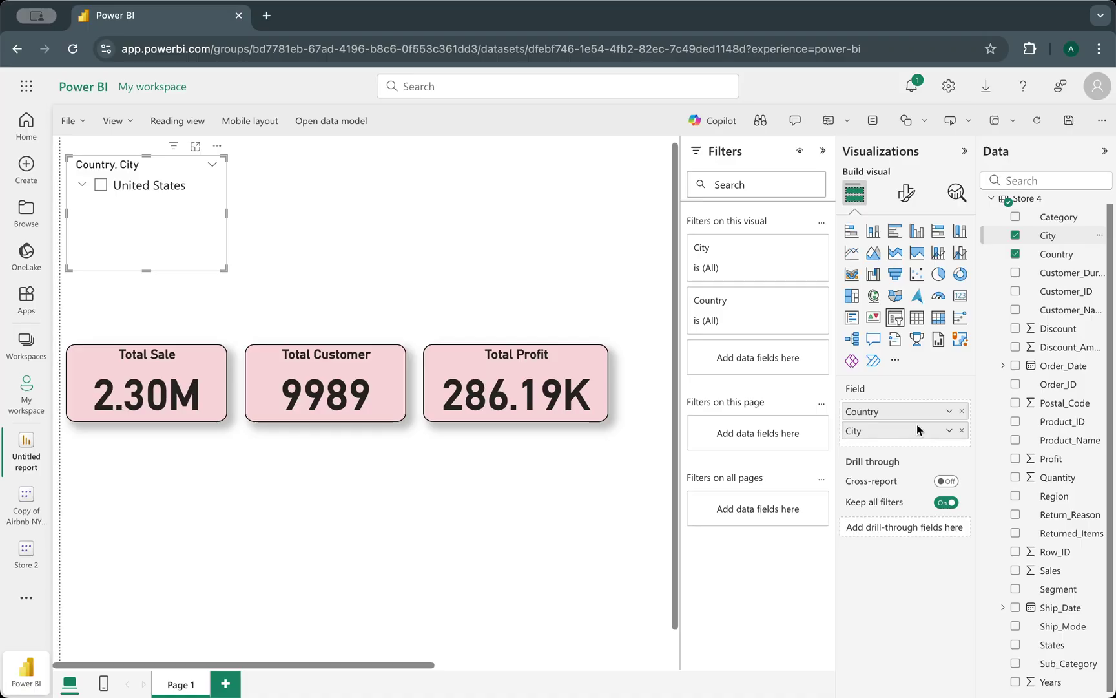
- Reduce the height of the Country and City slicer and place it directly above the Total Sale card
{"action": "left_click", "coordinate": [83, 186]}
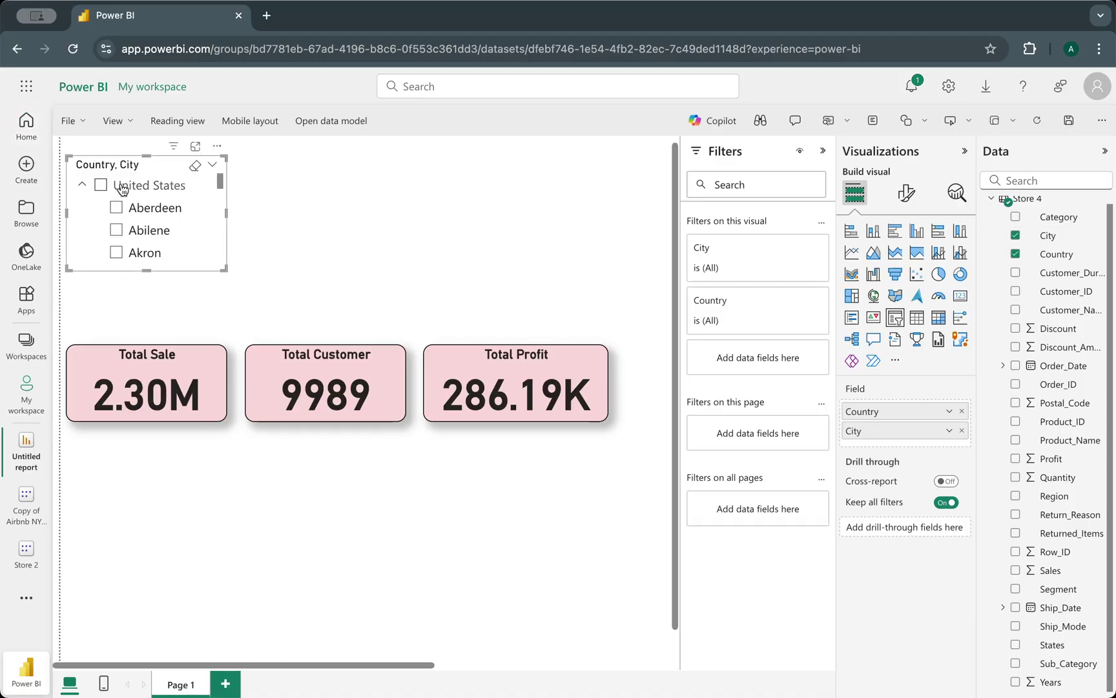
{"action": "scroll", "coordinate": [155, 228], "scroll_direction": "down", "scroll_amount": 10}
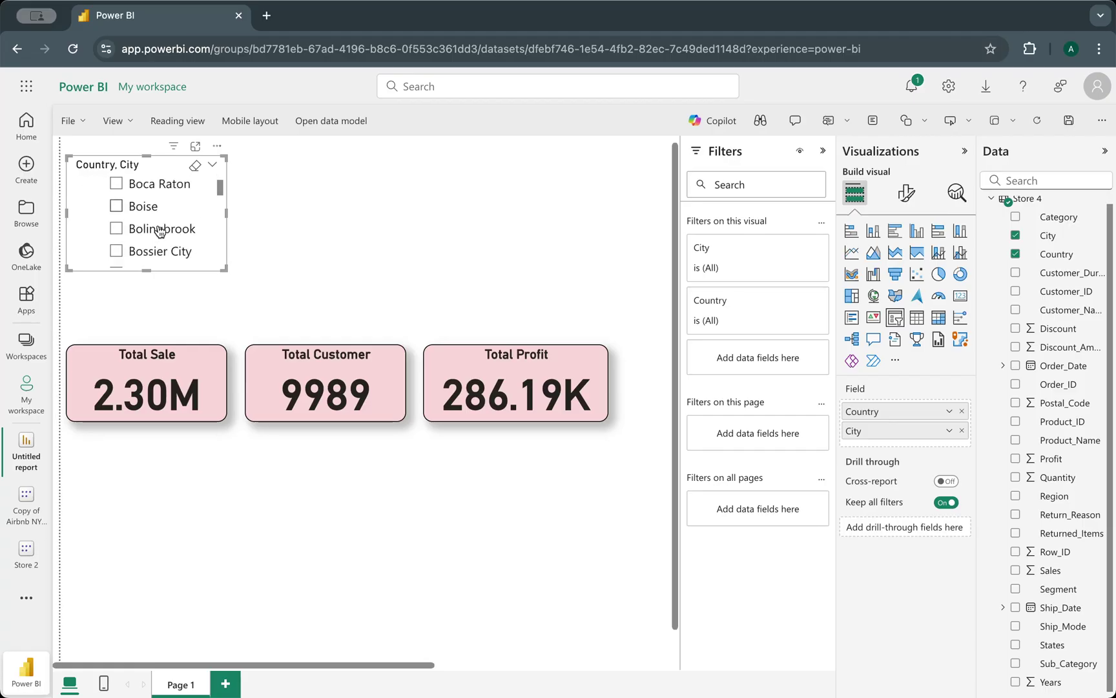
{"action": "scroll", "coordinate": [156, 228], "scroll_direction": "up", "scroll_amount": 10}
{"action": "left_click", "coordinate": [81, 186]}
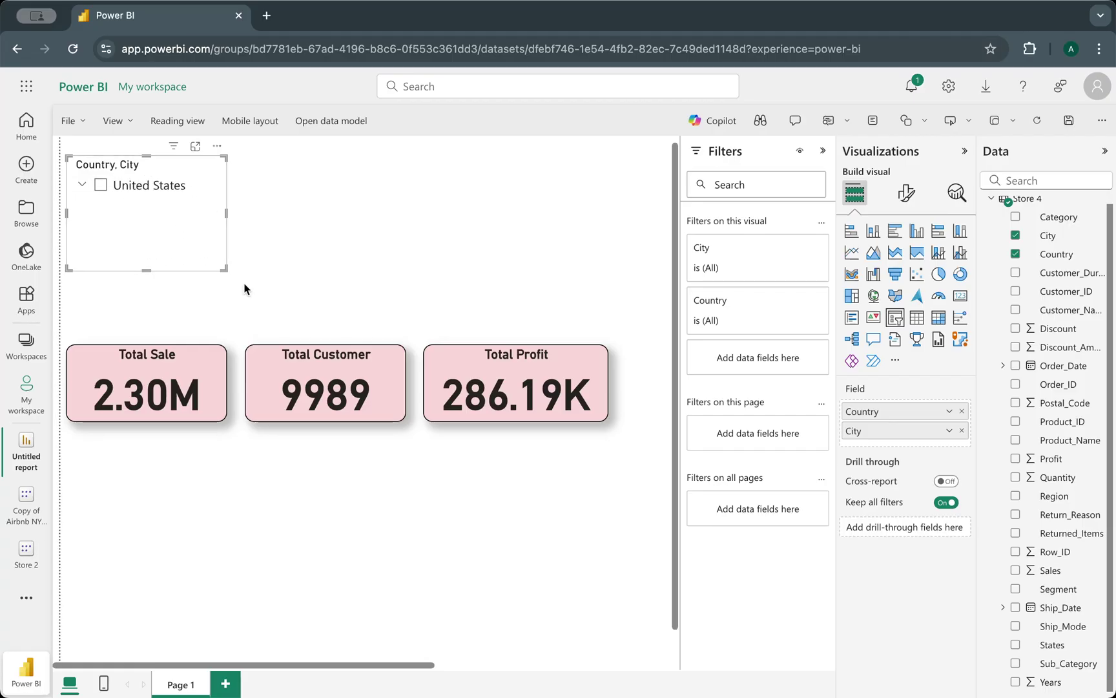
{"action": "left_click_drag", "start_coordinate": [149, 271], "coordinate": [149, 208]}
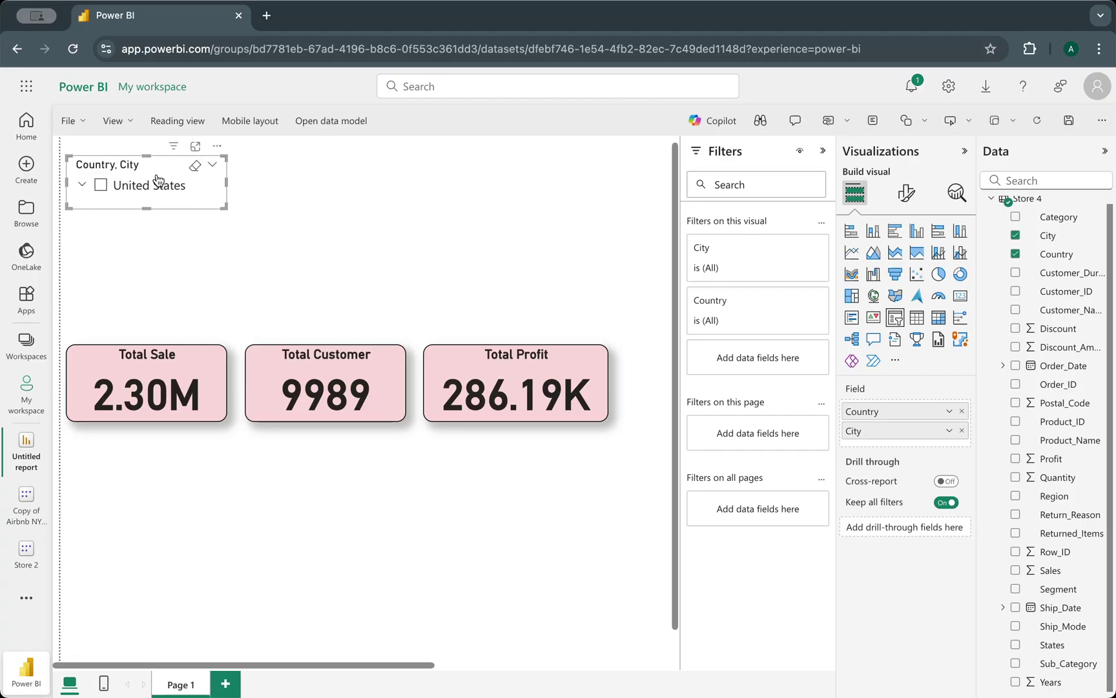
{"action": "left_click_drag", "start_coordinate": [165, 167], "coordinate": [165, 291]}
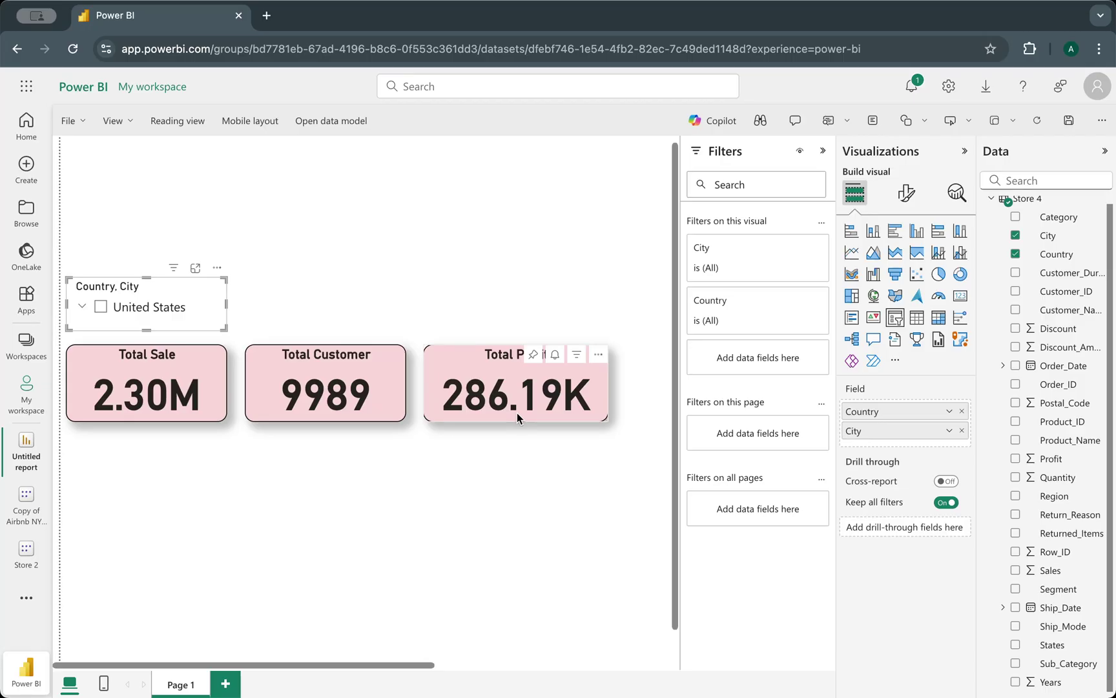
- Duplicate the Total Customer card, place the copy above the original, and convert the copy into a slicer
{"action": "left_click", "coordinate": [386, 382]}
{"action": "left_click_drag", "start_coordinate": [338, 382], "coordinate": [355, 285]}
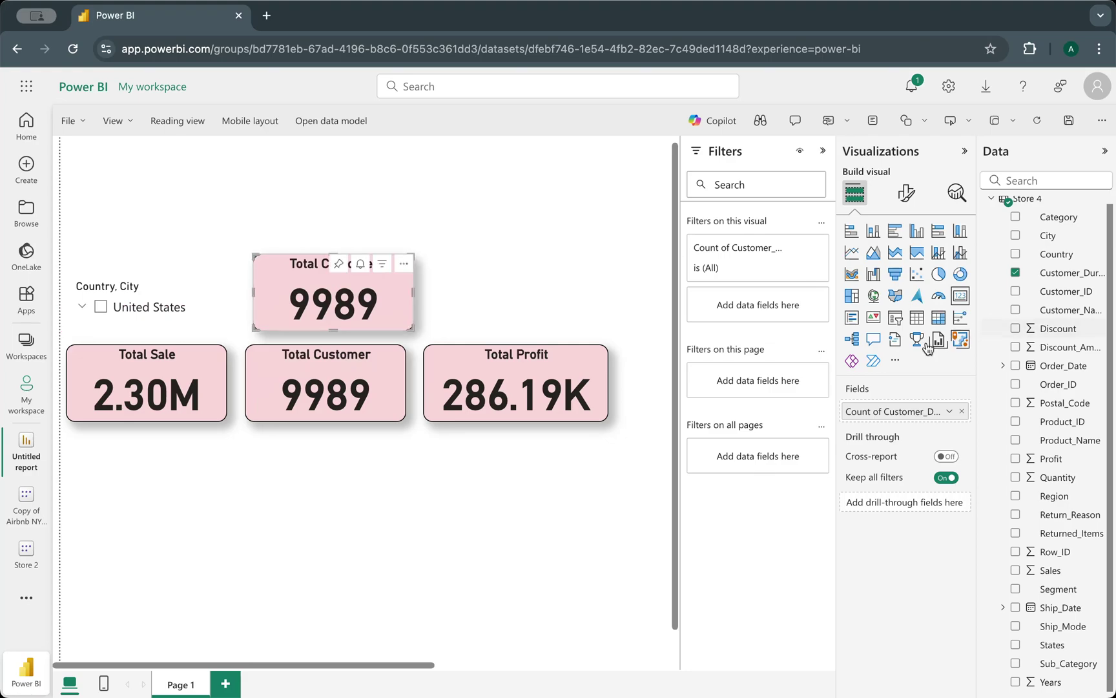
{"action": "left_click", "coordinate": [896, 319]}
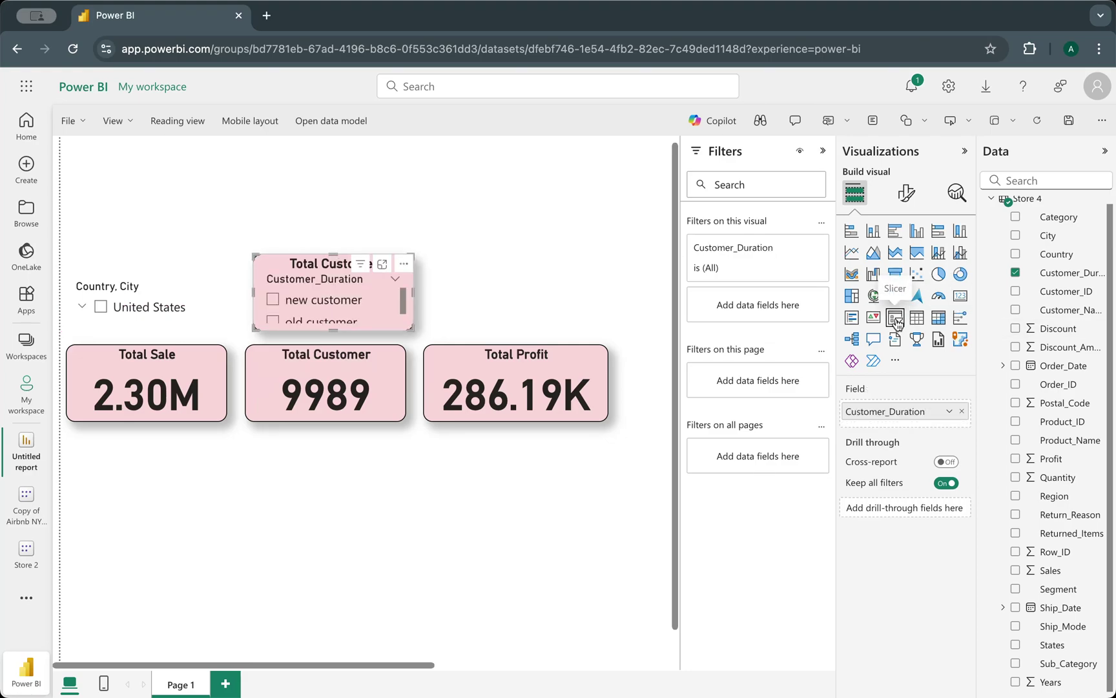
- Replace the Customer_Duration field in the new pink slicer with Country, and add City below it
{"action": "left_click", "coordinate": [964, 412]}
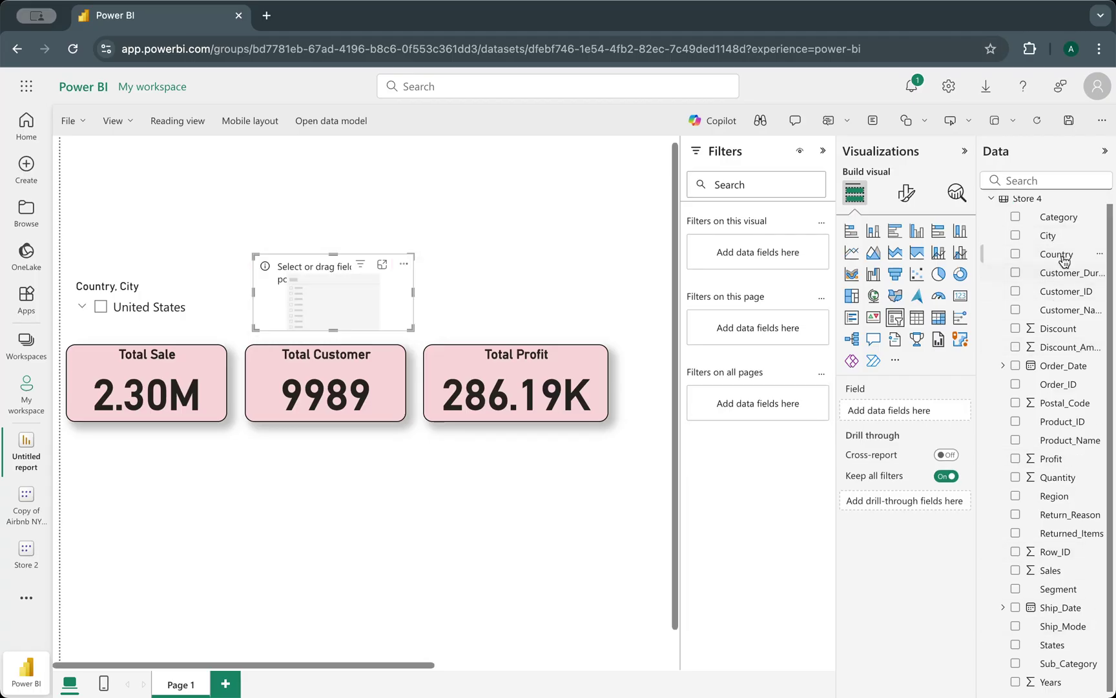
{"action": "left_click_drag", "start_coordinate": [1065, 256], "coordinate": [888, 414]}
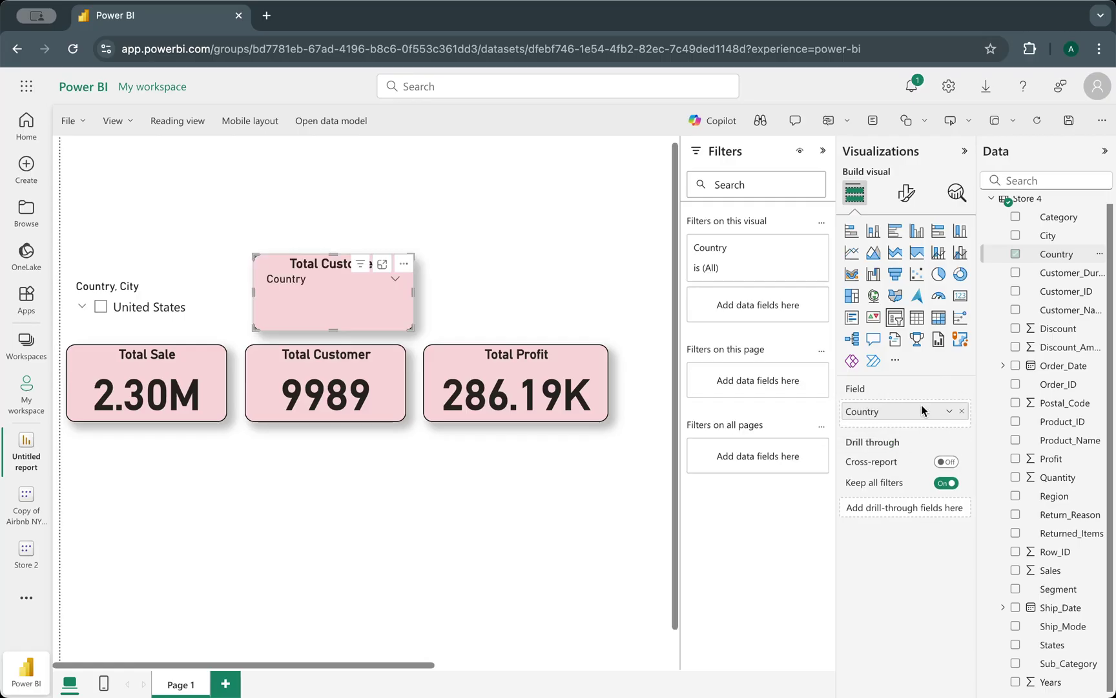
{"action": "left_click_drag", "start_coordinate": [1063, 237], "coordinate": [924, 430]}
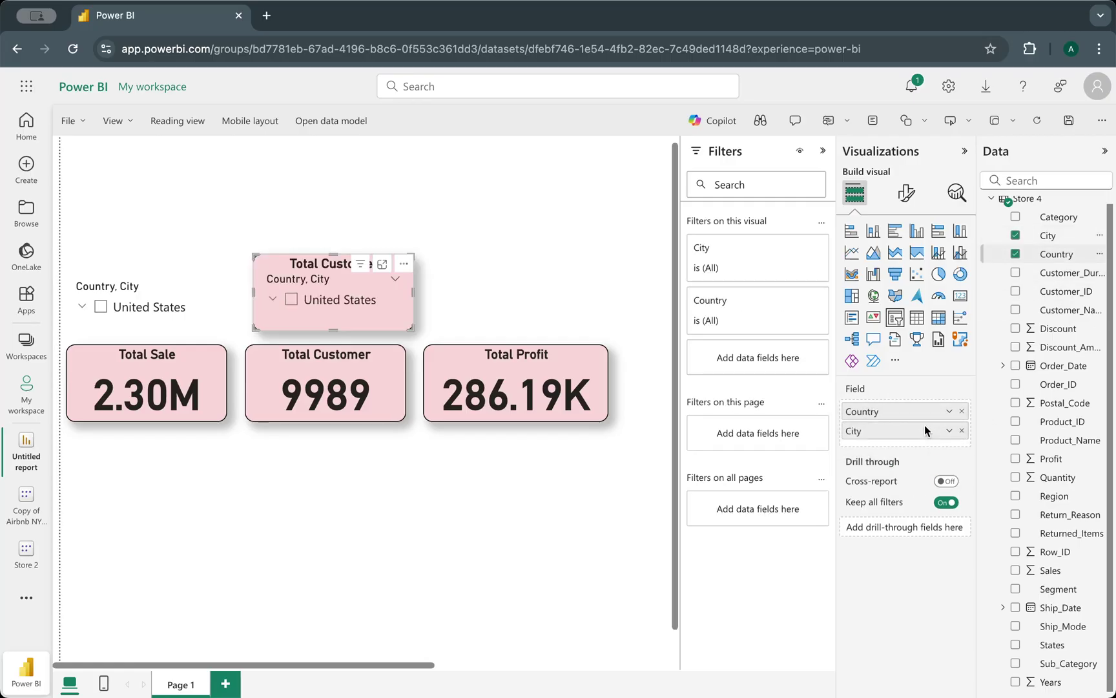
- Remove the unformatted Country and City slicer and move the pink one into its place above the Total Sale card
{"action": "left_click", "coordinate": [172, 287]}
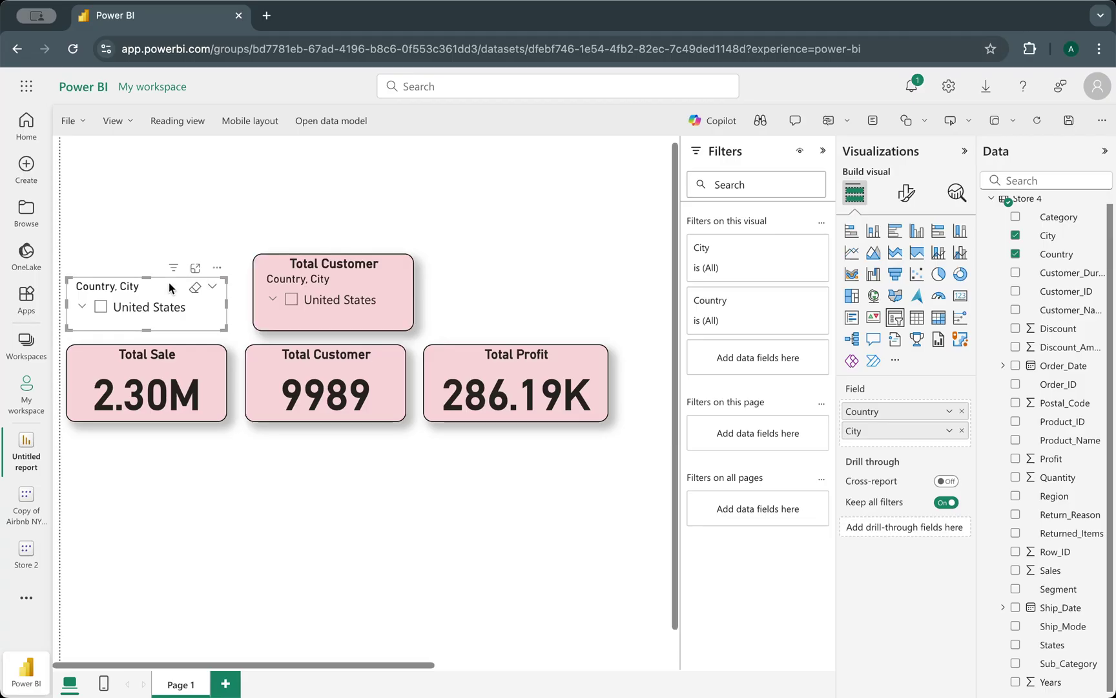
{"action": "left_click", "coordinate": [217, 268]}
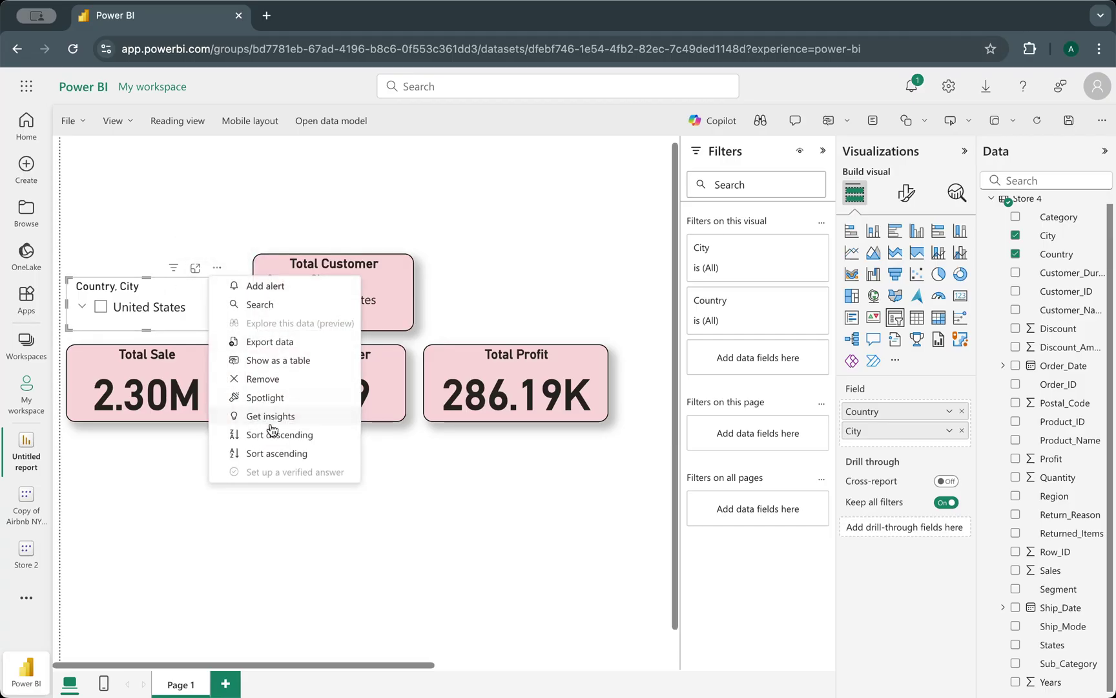
{"action": "left_click", "coordinate": [263, 379]}
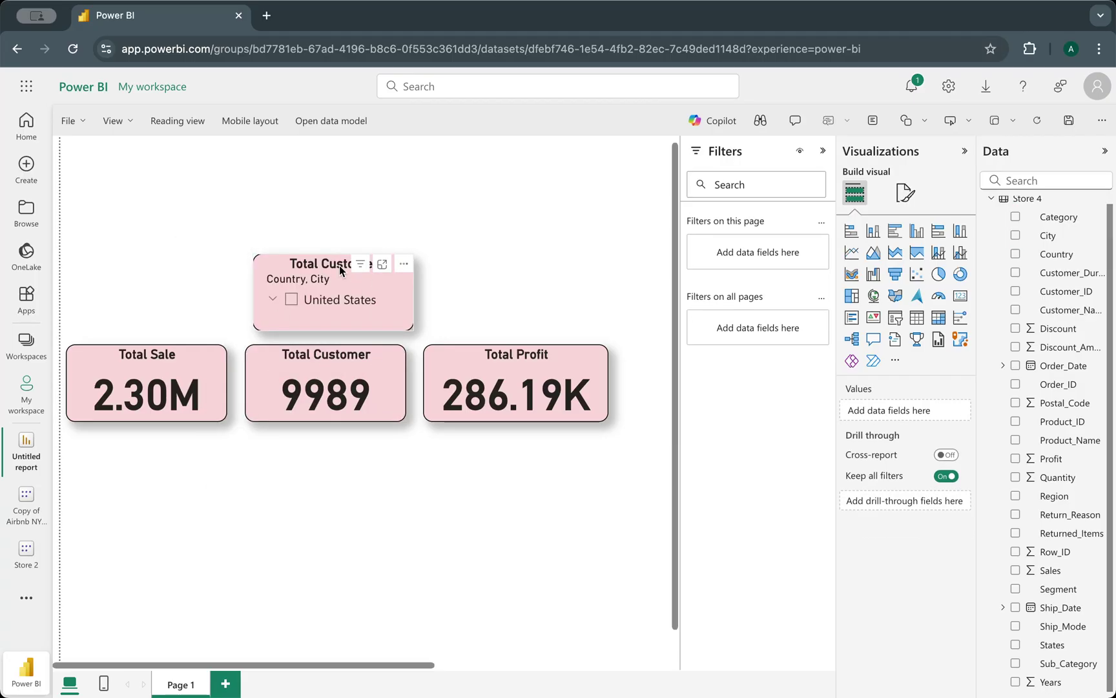
{"action": "left_click_drag", "start_coordinate": [341, 269], "coordinate": [150, 267]}
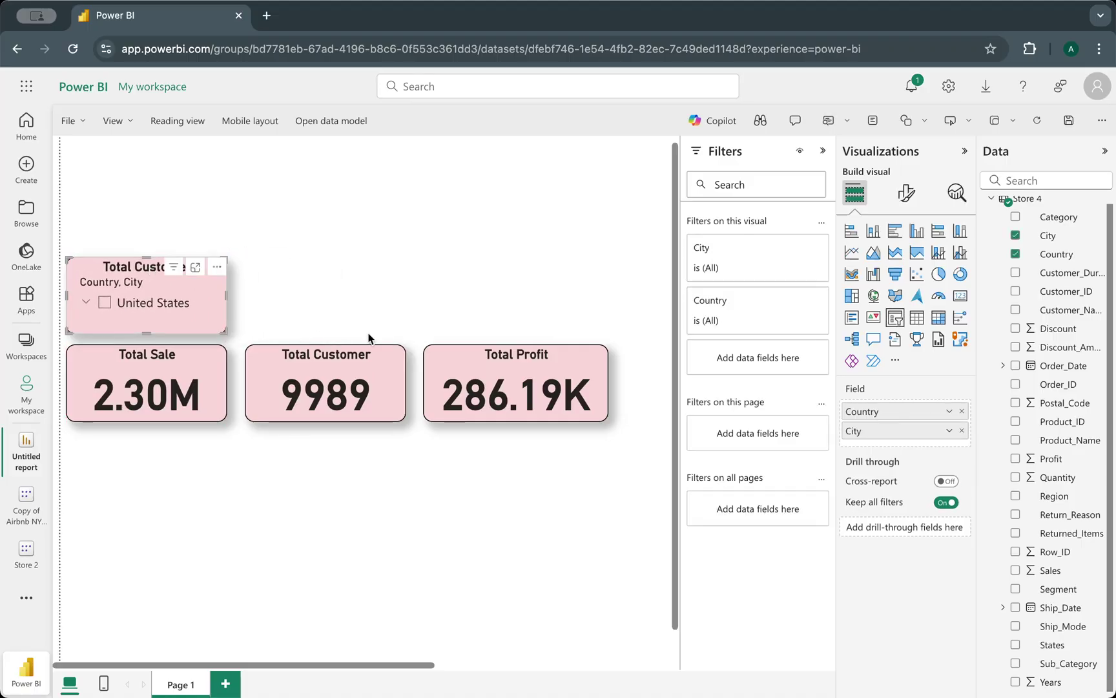
{"action": "scroll", "coordinate": [122, 304], "scroll_direction": "down", "scroll_amount": 2}
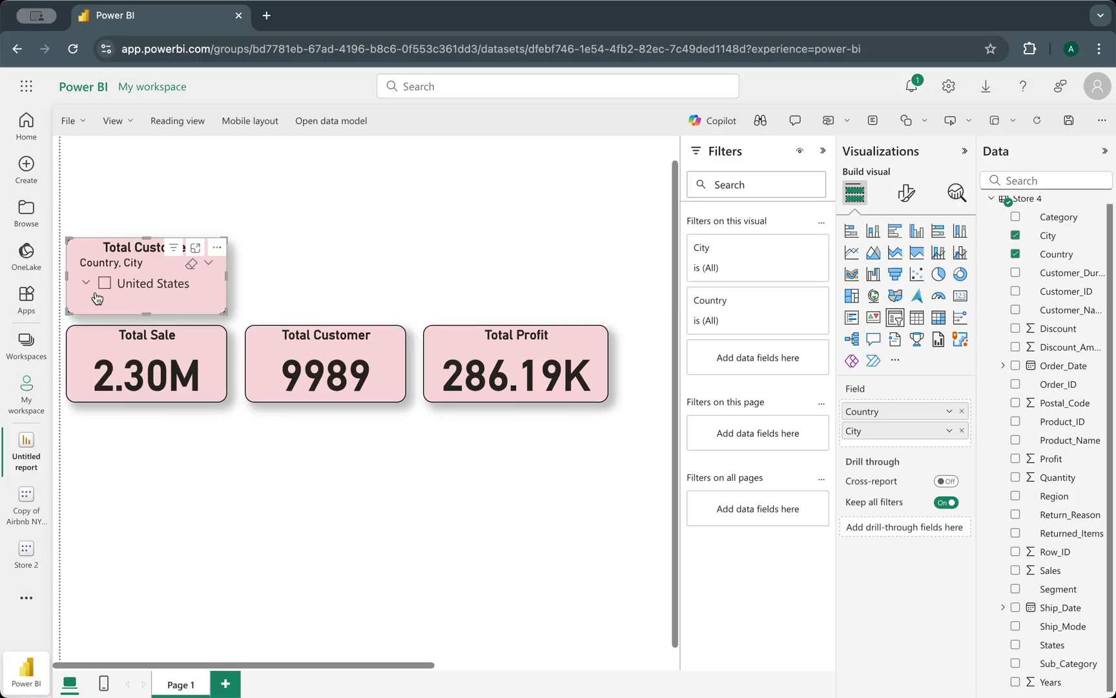
- Change the Country and City slicer's style to Dropdown and browse the cities in its list
{"action": "left_click", "coordinate": [87, 283]}
{"action": "scroll", "coordinate": [150, 289], "scroll_direction": "down", "scroll_amount": 2}
{"action": "scroll", "coordinate": [151, 289], "scroll_direction": "up", "scroll_amount": 2}
{"action": "left_click", "coordinate": [907, 194]}
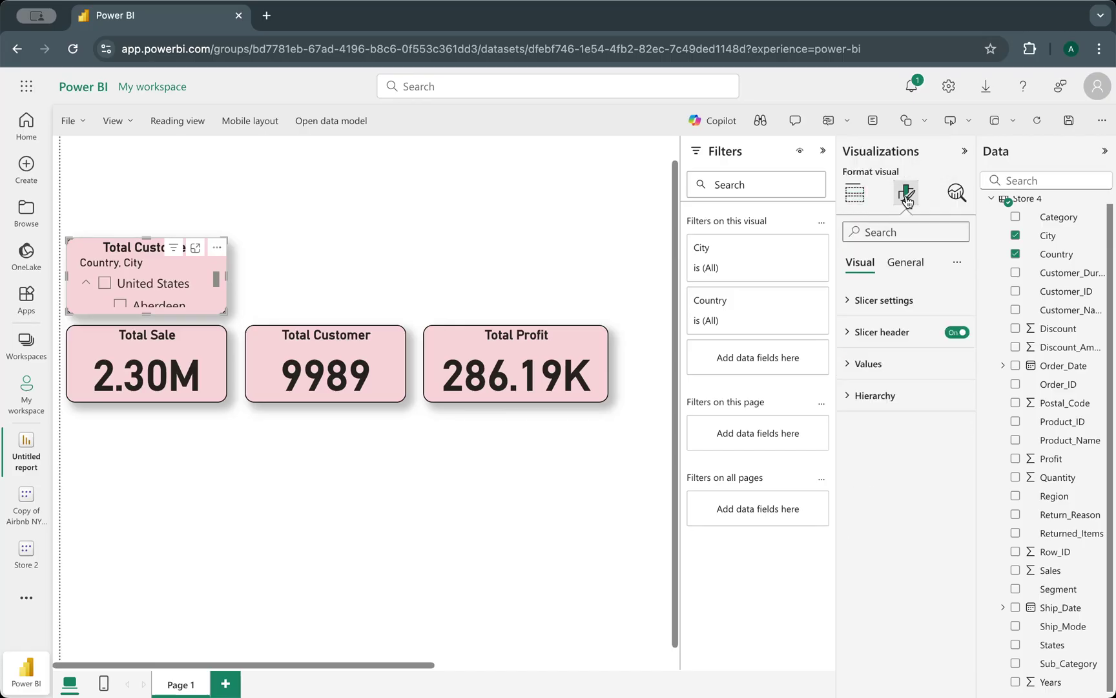
{"action": "left_click", "coordinate": [848, 301]}
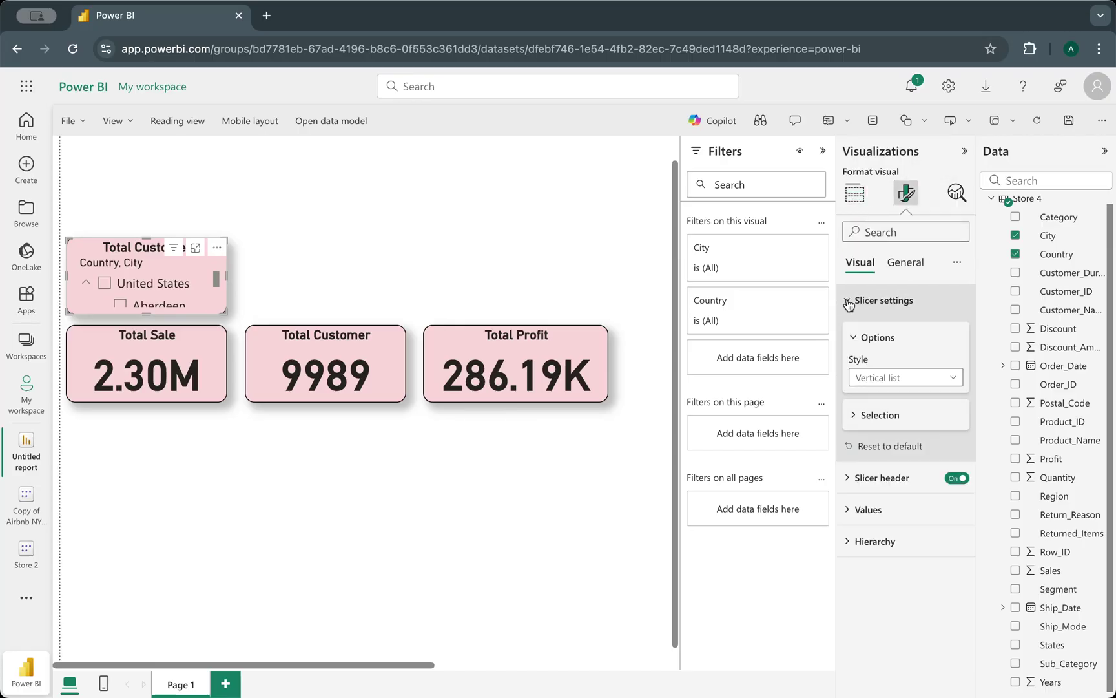
{"action": "left_click", "coordinate": [892, 380]}
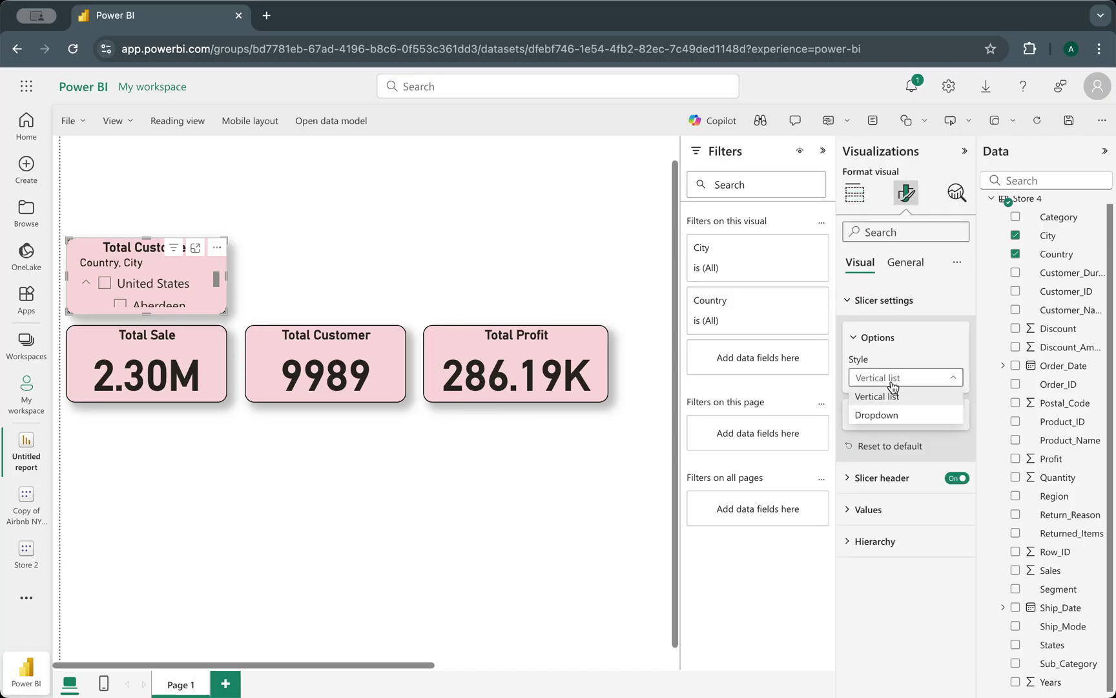
{"action": "left_click", "coordinate": [898, 417]}
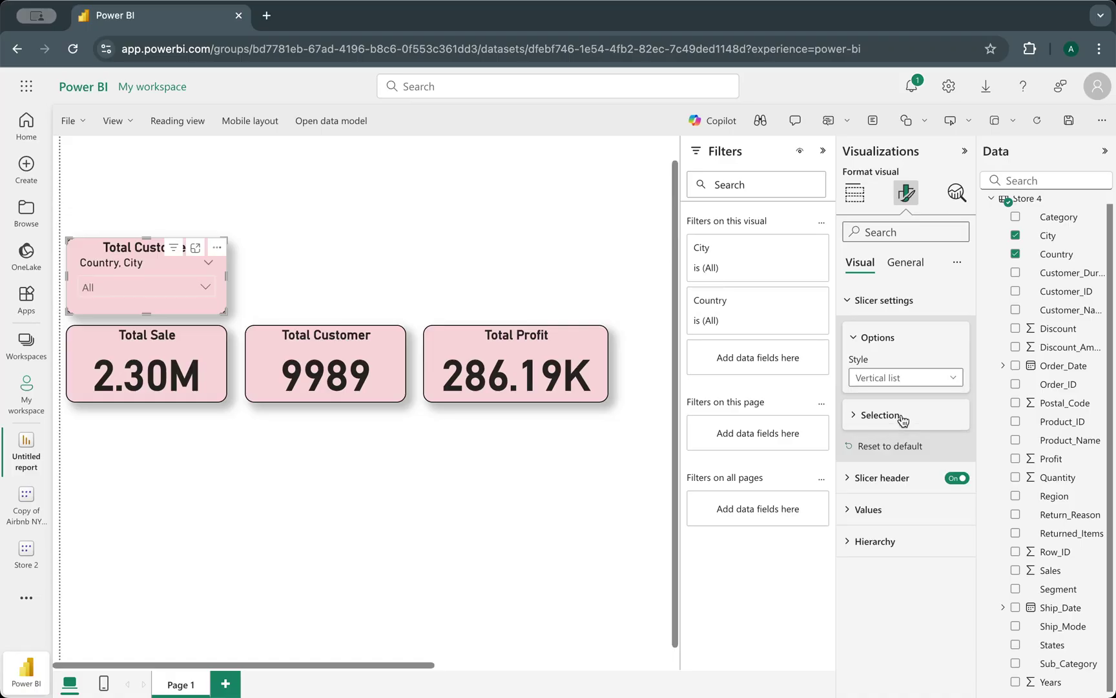
{"action": "left_click", "coordinate": [208, 287]}
{"action": "scroll", "coordinate": [189, 340], "scroll_direction": "down", "scroll_amount": 10}
{"action": "scroll", "coordinate": [190, 343], "scroll_direction": "up", "scroll_amount": 10}
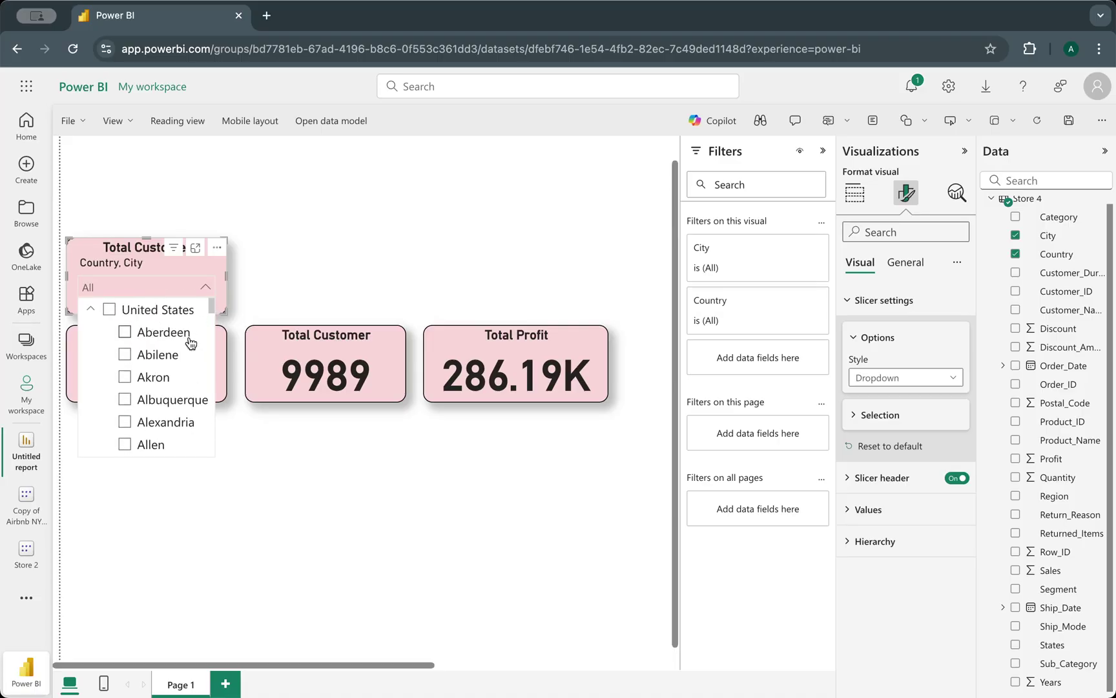
{"action": "scroll", "coordinate": [189, 343], "scroll_direction": "down", "scroll_amount": 5}
{"action": "scroll", "coordinate": [189, 343], "scroll_direction": "up", "scroll_amount": 5}
{"action": "left_click", "coordinate": [336, 274]}
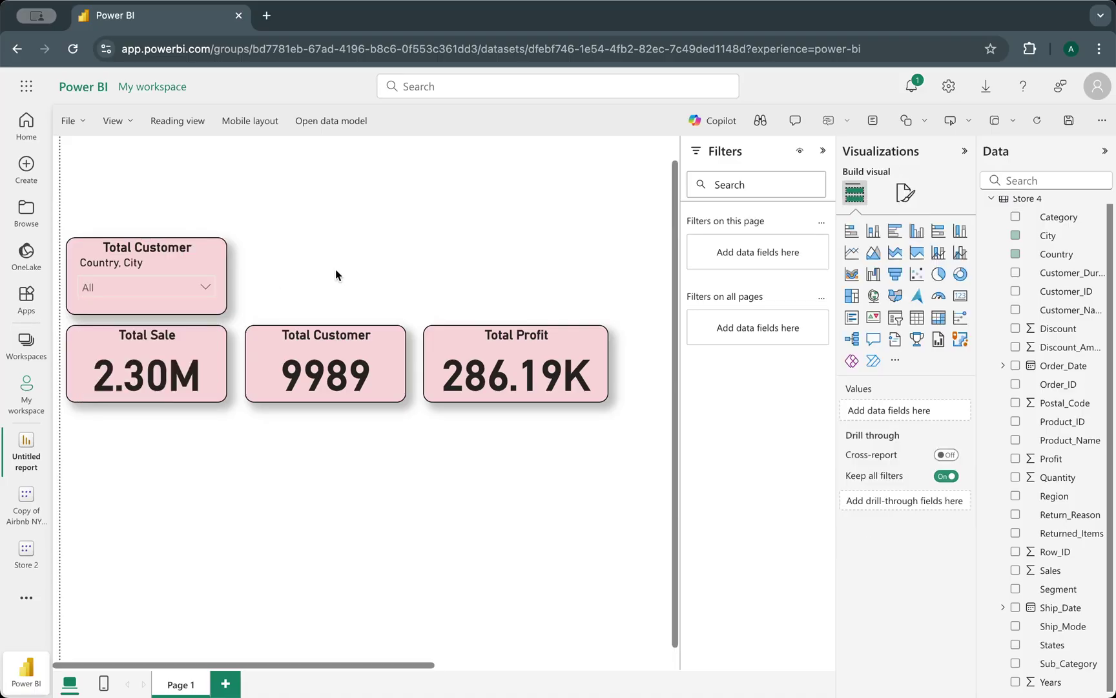
- Widen the Country and City slicer slightly beyond the Total Sale card and trim its height from the upper edge
{"action": "left_click", "coordinate": [218, 268]}
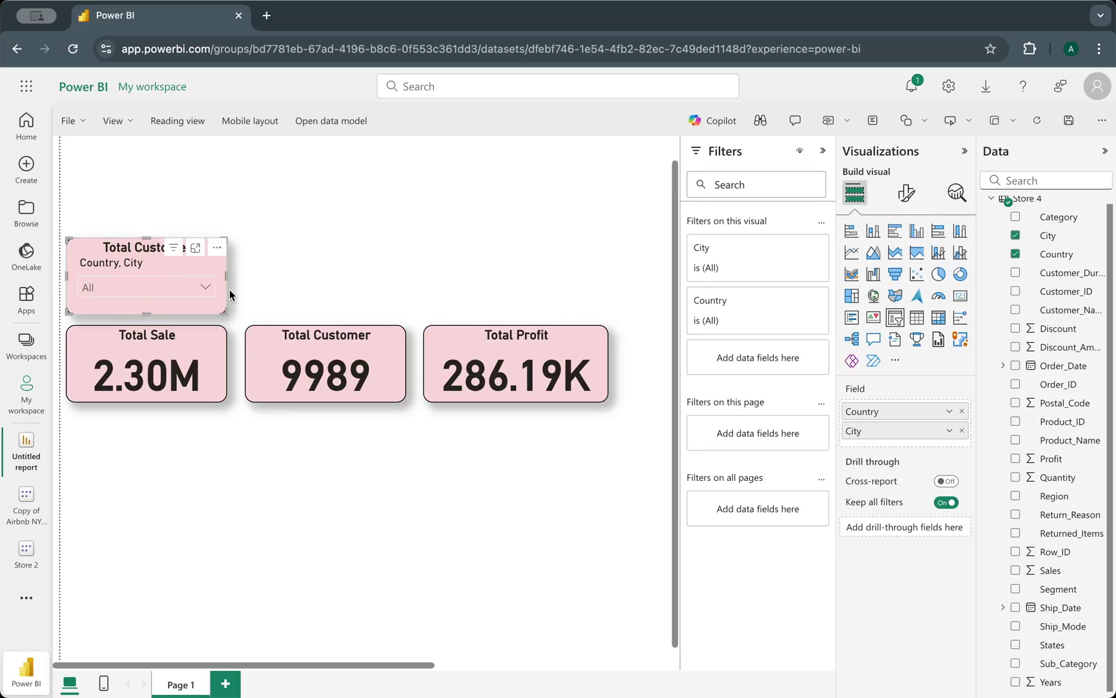
{"action": "left_click_drag", "start_coordinate": [227, 277], "coordinate": [257, 285]}
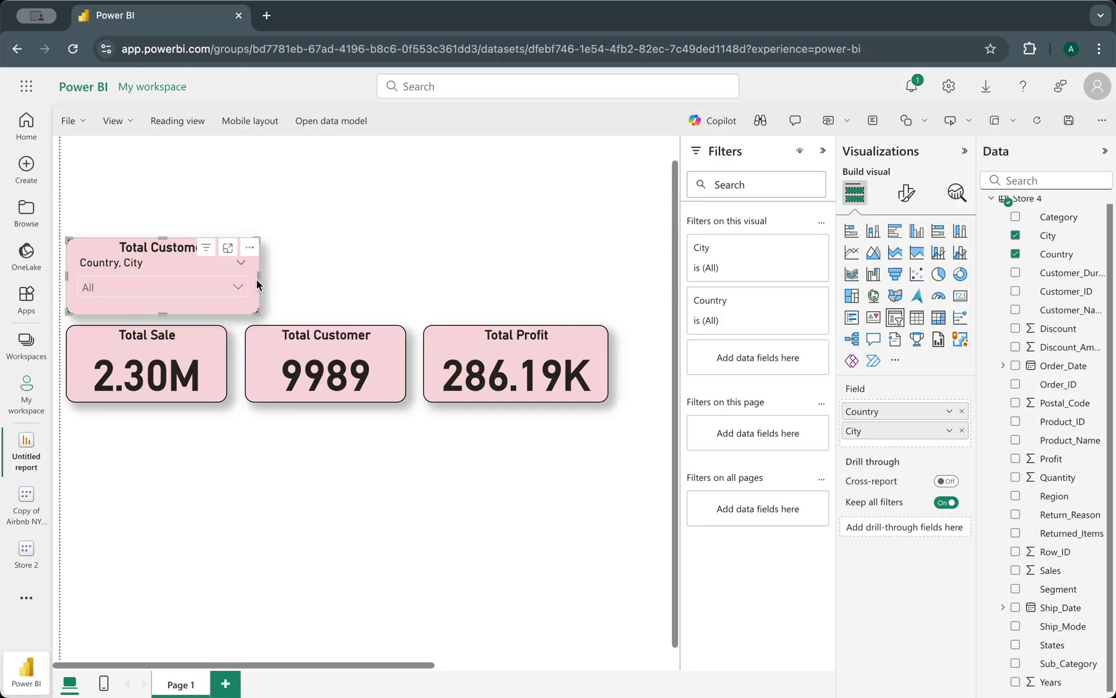
{"action": "mouse_move", "coordinate": [164, 237]}
{"action": "left_mouse_down"}
{"action": "mouse_move", "coordinate": [162, 269]}
{"action": "mouse_move", "coordinate": [162, 248]}
{"action": "left_mouse_up"}
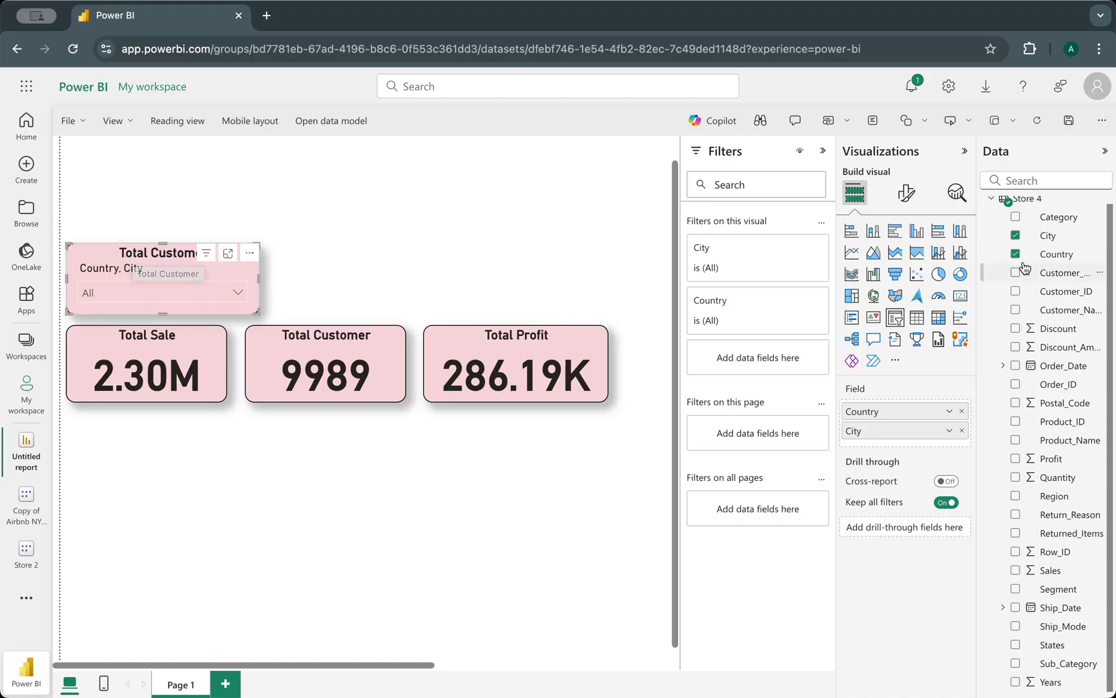
- Turn off the leftover "Total Customer" title on the Country and City slicer
{"action": "left_click", "coordinate": [907, 192]}
{"action": "left_click", "coordinate": [905, 263]}
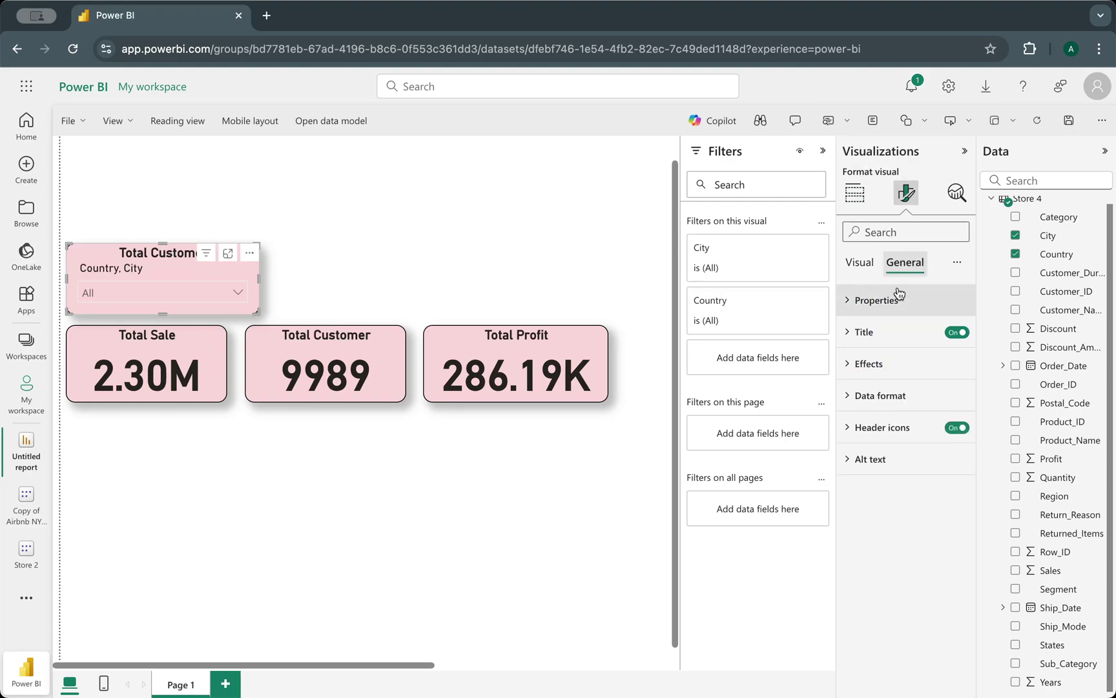
{"action": "left_click", "coordinate": [957, 332]}
{"action": "left_click", "coordinate": [591, 269]}
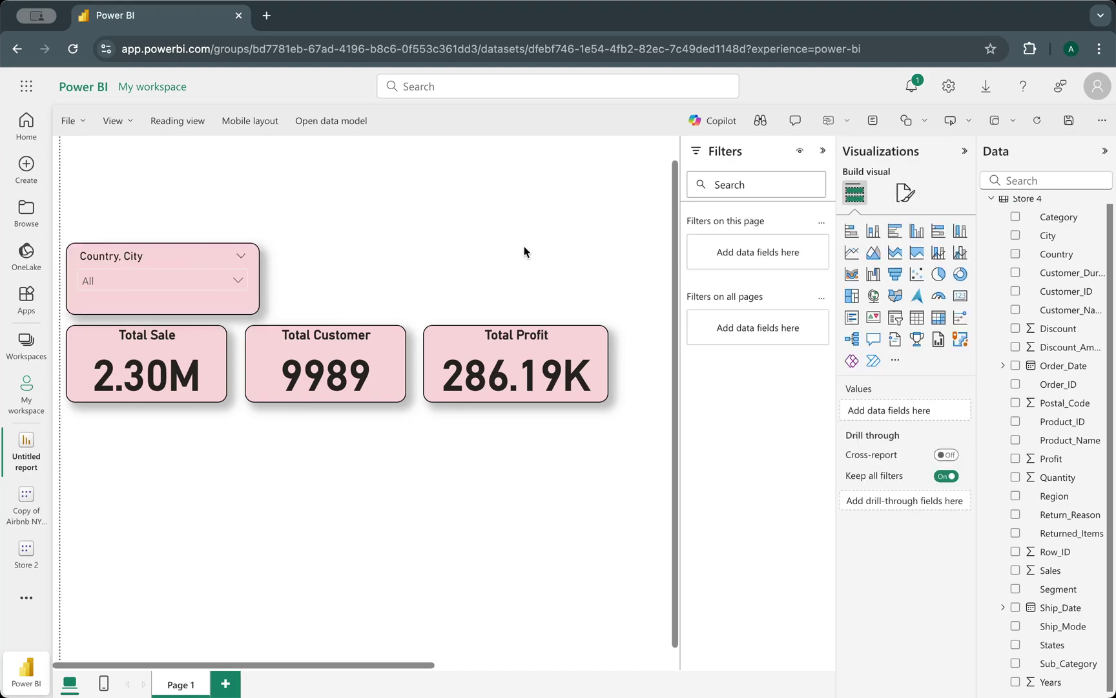
- Shorten the Country and City slicer to fit its dropdown and move it slightly down, closer to the cards
{"action": "left_click", "coordinate": [171, 305]}
{"action": "left_click_drag", "start_coordinate": [162, 313], "coordinate": [161, 300]}
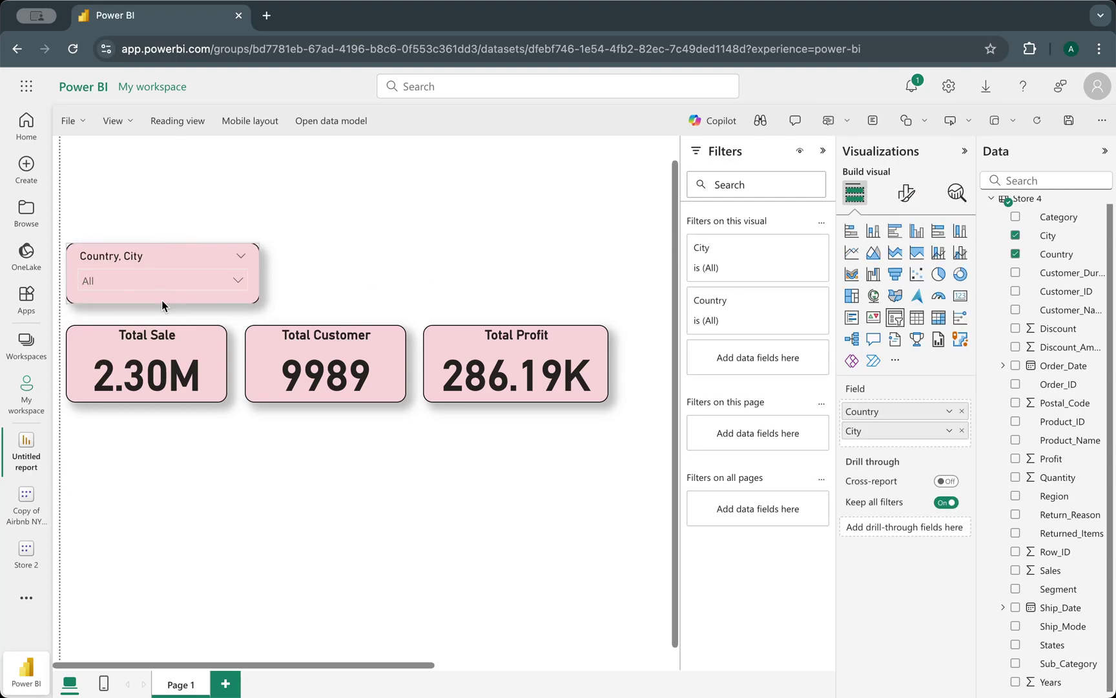
{"action": "left_click", "coordinate": [150, 283]}
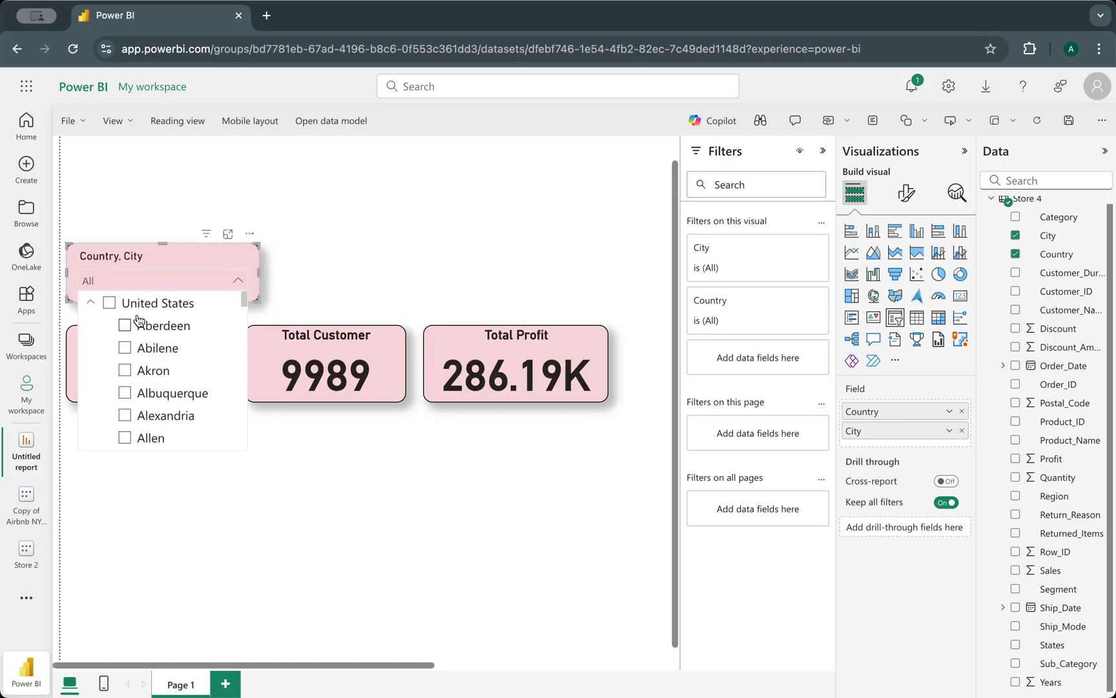
{"action": "left_click", "coordinate": [373, 282]}
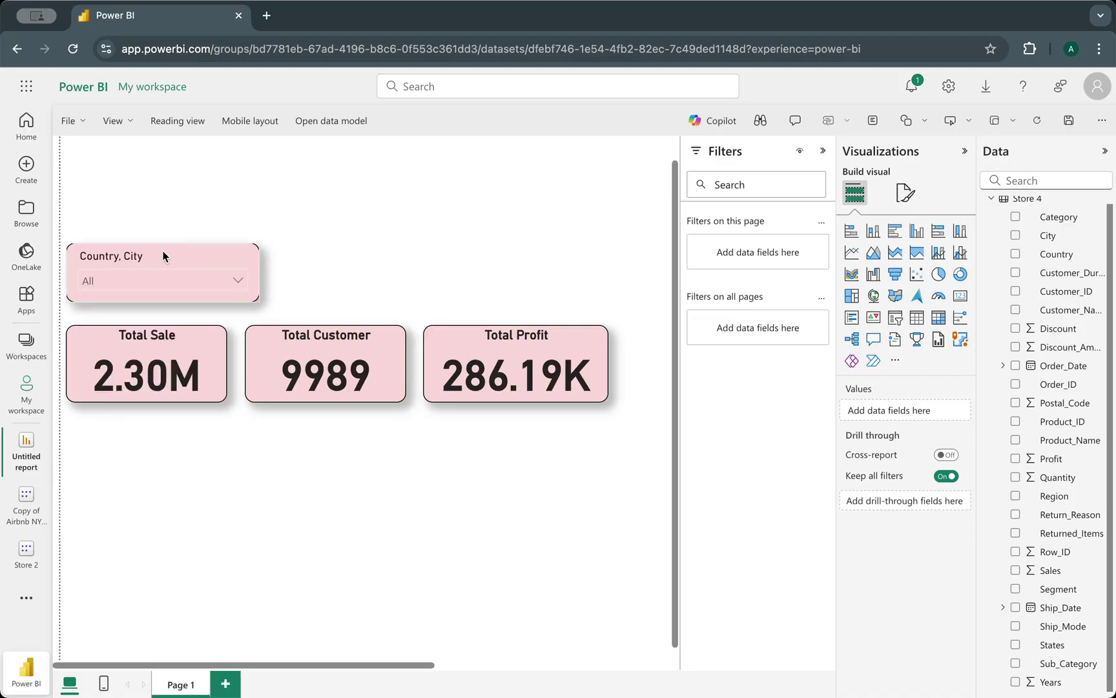
{"action": "left_click_drag", "start_coordinate": [168, 251], "coordinate": [167, 259]}
{"action": "left_click", "coordinate": [318, 251]}
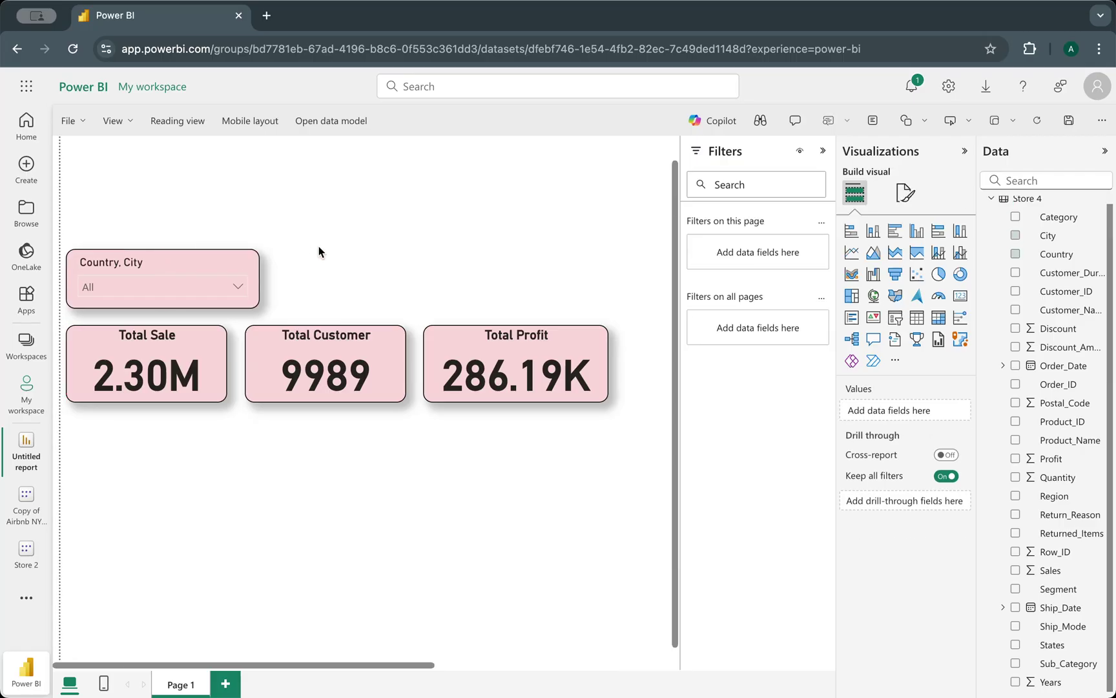
- Duplicate the Country and City slicer and place the copy beside the original in the same row
{"action": "left_click", "coordinate": [175, 266]}
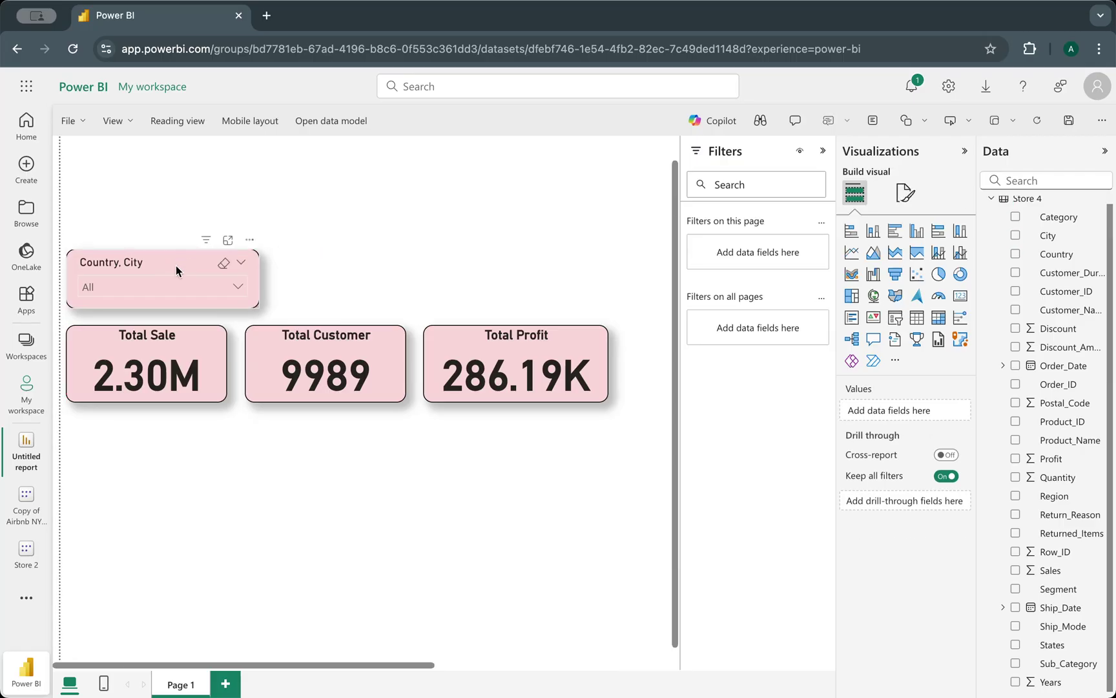
{"action": "key", "text": "ctrl+c"}
{"action": "key", "text": "ctrl+v"}
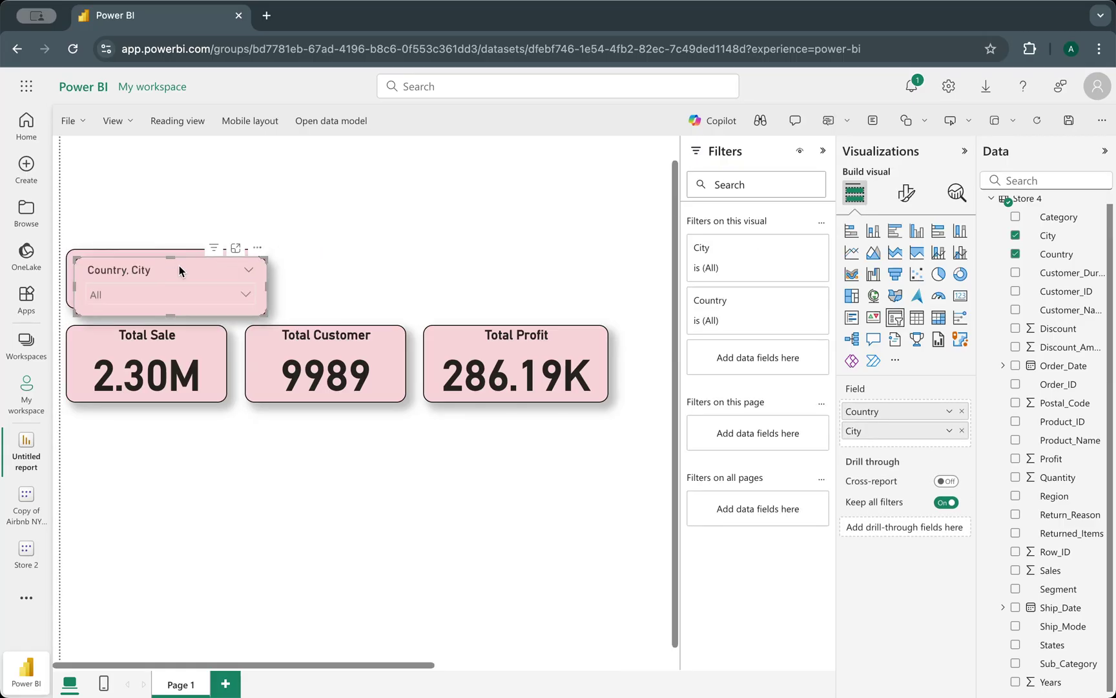
{"action": "left_click_drag", "start_coordinate": [186, 262], "coordinate": [385, 260]}
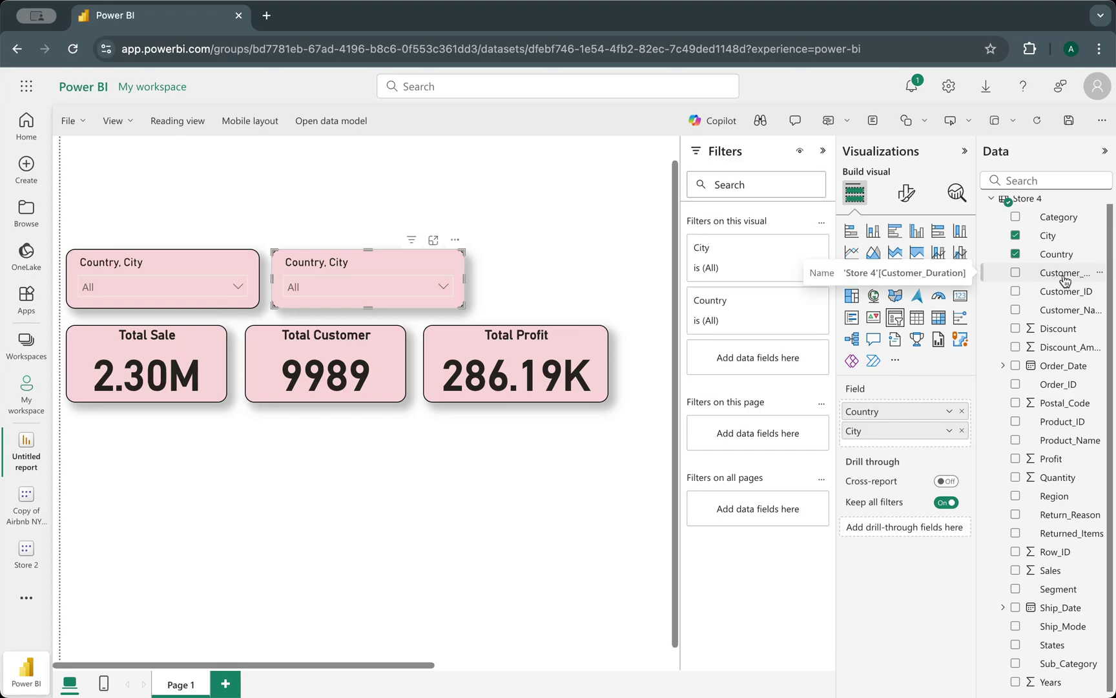
- Replace Country and City in the copied slicer with Customer_Duration and check its dropdown options
{"action": "left_click", "coordinate": [962, 411]}
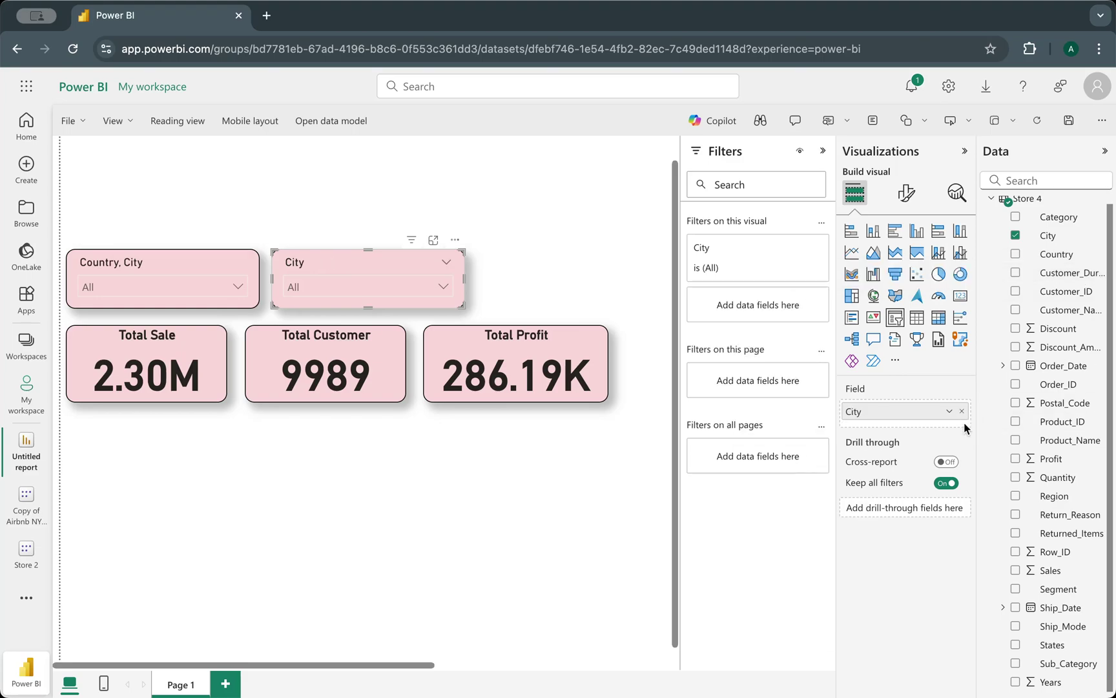
{"action": "left_click", "coordinate": [962, 412]}
{"action": "left_click_drag", "start_coordinate": [1065, 273], "coordinate": [945, 409]}
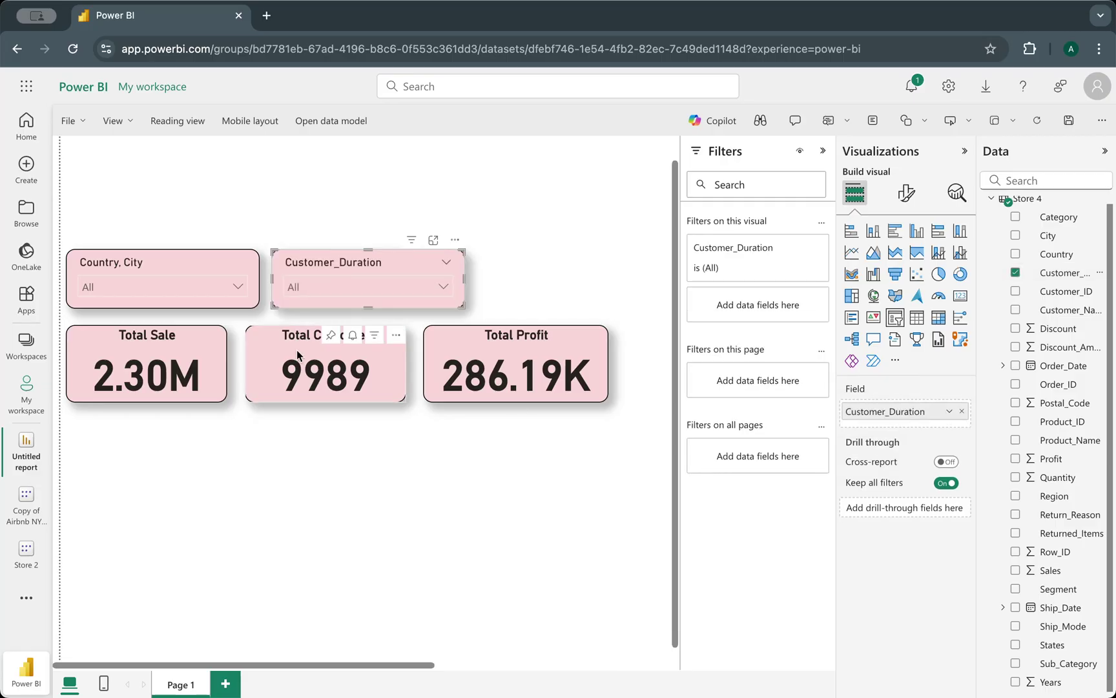
{"action": "left_click", "coordinate": [432, 287]}
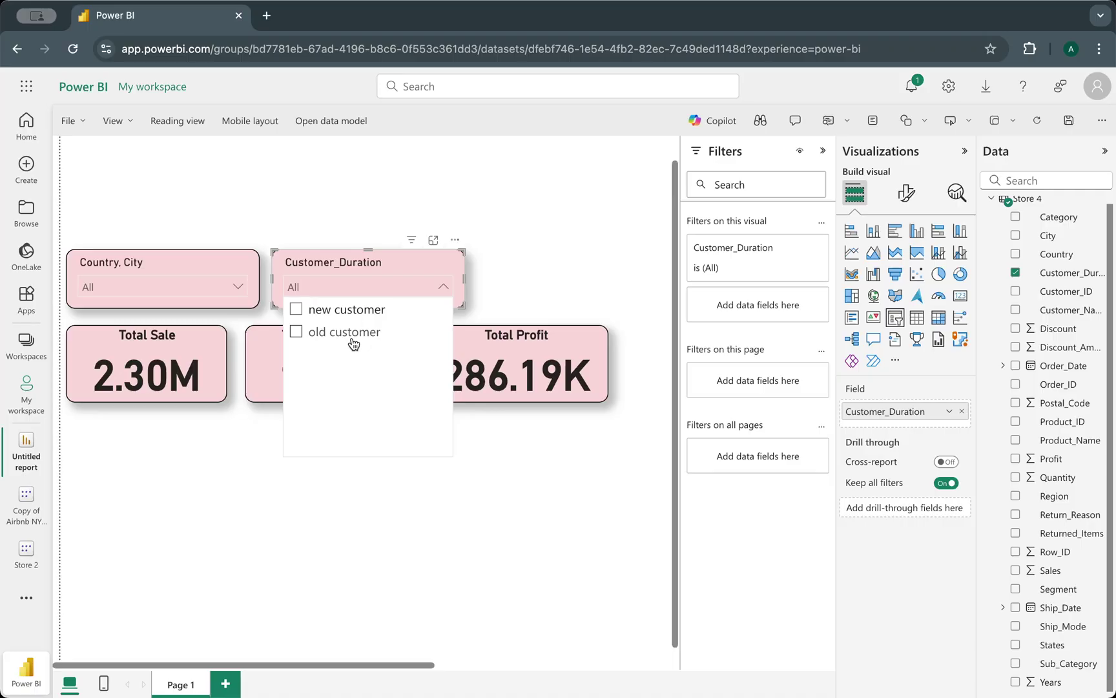
{"action": "left_click", "coordinate": [396, 268]}
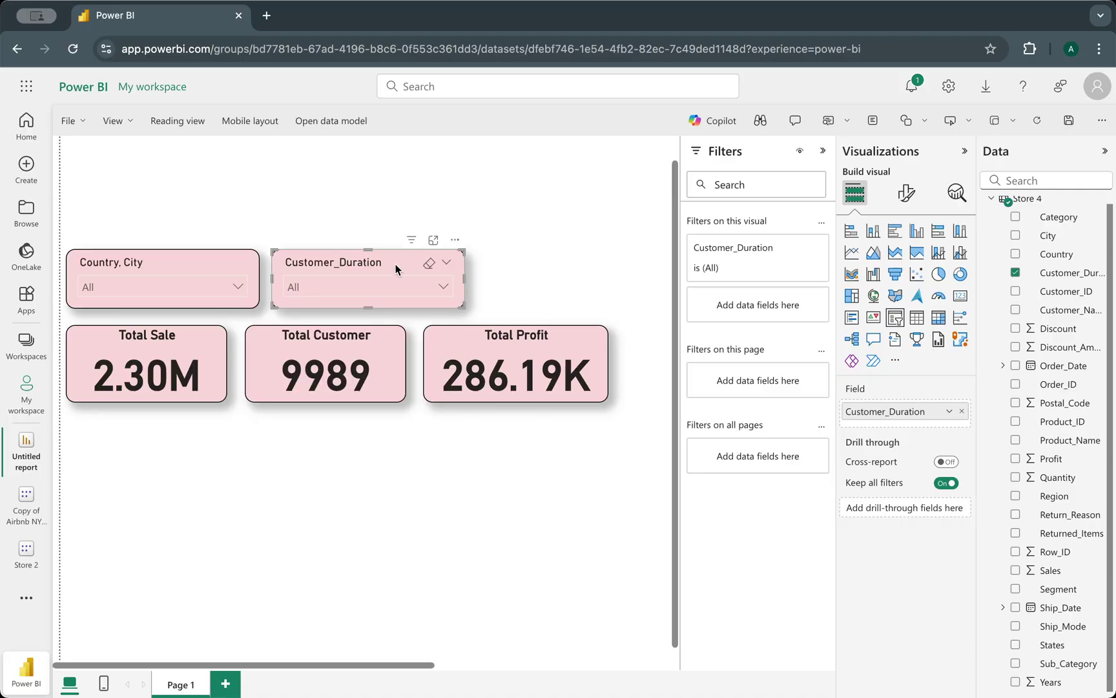
- Change the Customer_Duration slicer's style to Tile
{"action": "left_click", "coordinate": [906, 192]}
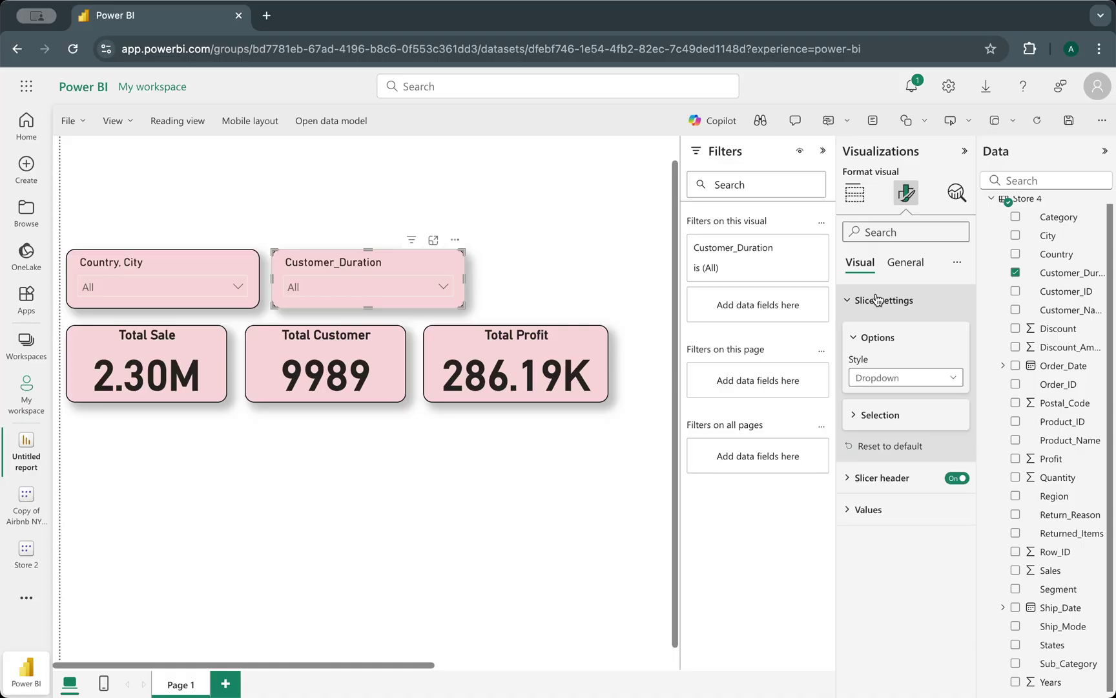
{"action": "left_click", "coordinate": [882, 378]}
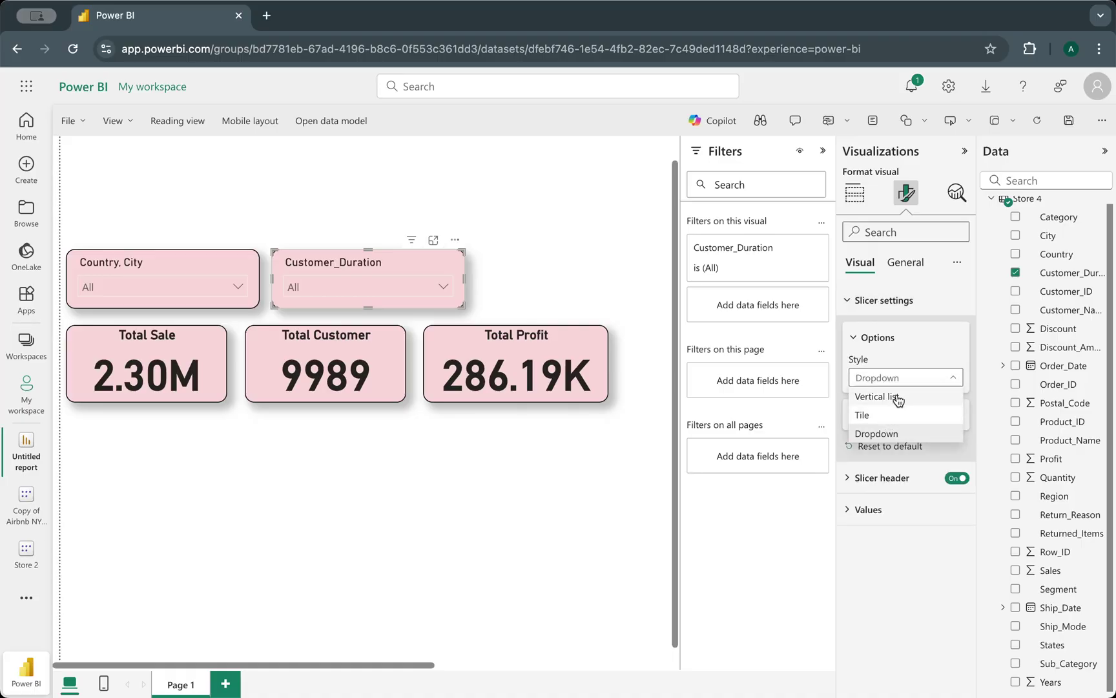
{"action": "left_click", "coordinate": [881, 416]}
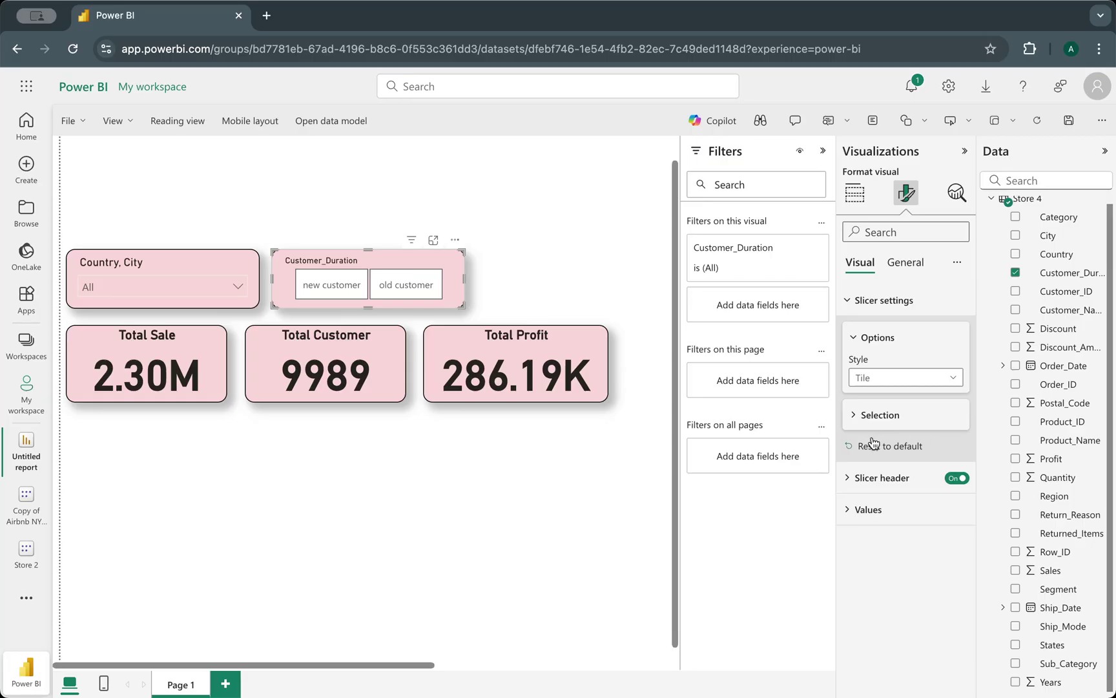
- Set the Customer_Duration slicer's value background to the recent light pink so its tiles match the cards
{"action": "left_click", "coordinate": [868, 509]}
{"action": "scroll", "coordinate": [870, 507], "scroll_direction": "down", "scroll_amount": 3}
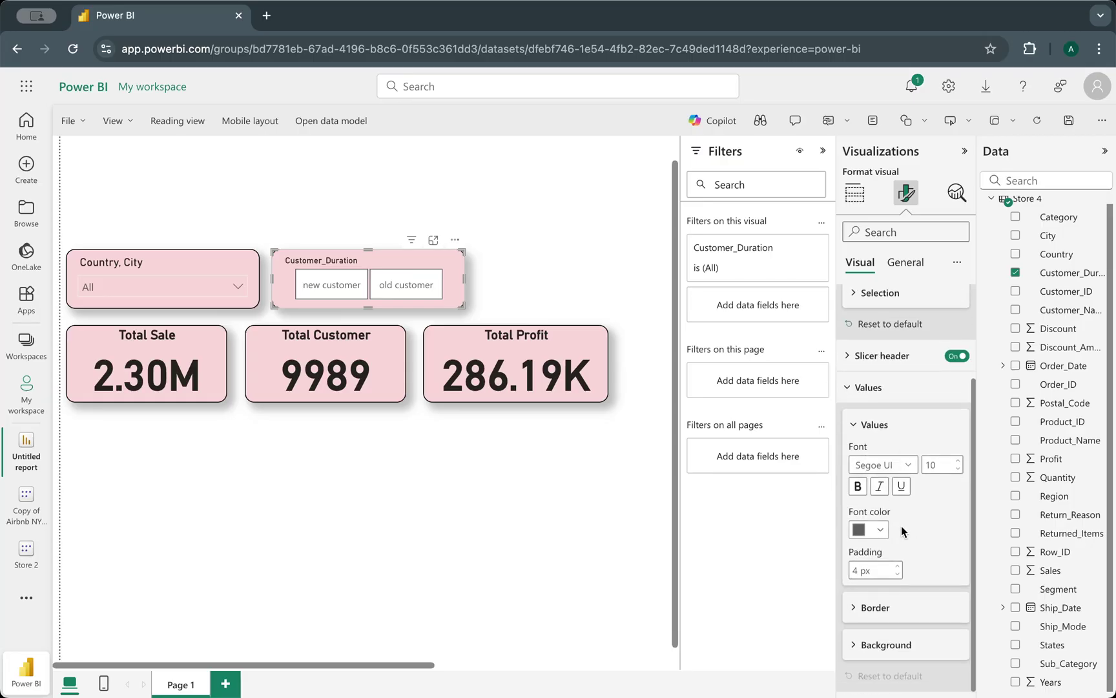
{"action": "scroll", "coordinate": [881, 531], "scroll_direction": "up", "scroll_amount": 2}
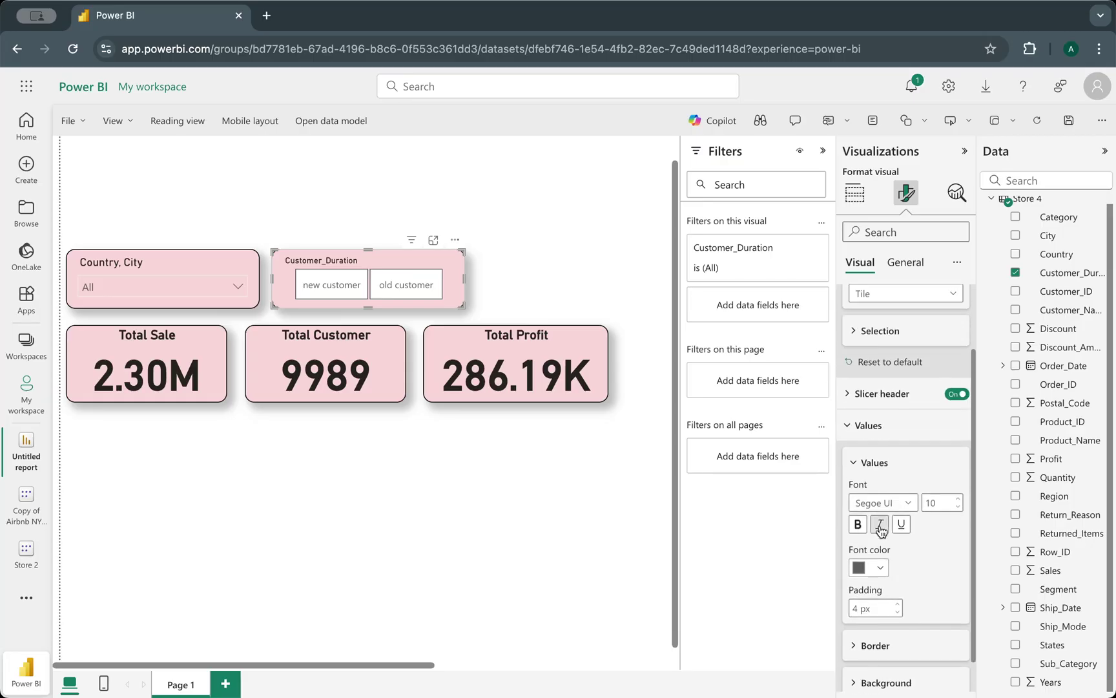
{"action": "left_click", "coordinate": [869, 381]}
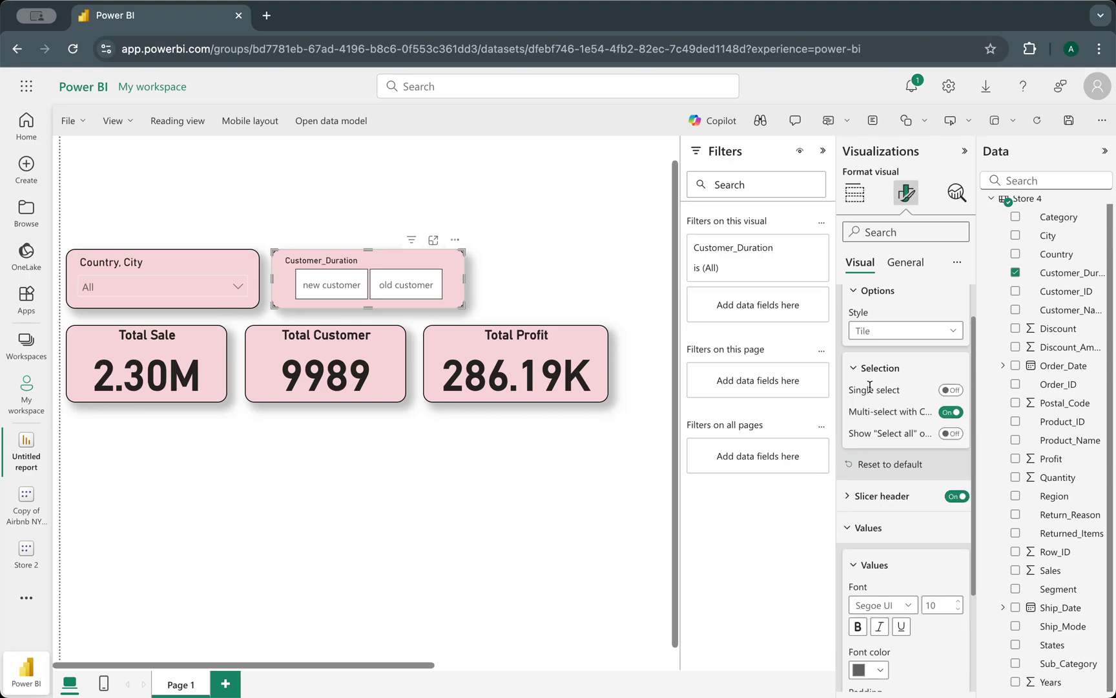
{"action": "scroll", "coordinate": [863, 304], "scroll_direction": "up", "scroll_amount": 1}
{"action": "left_click", "coordinate": [858, 301]}
{"action": "left_click", "coordinate": [858, 302]}
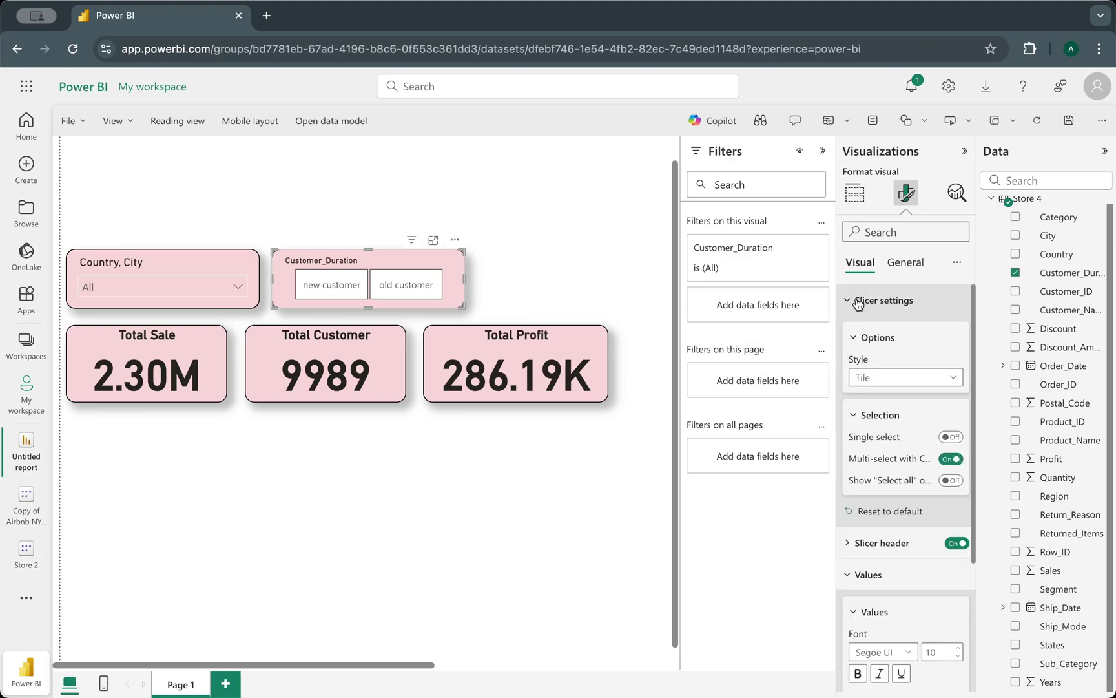
{"action": "scroll", "coordinate": [880, 411], "scroll_direction": "down", "scroll_amount": 3}
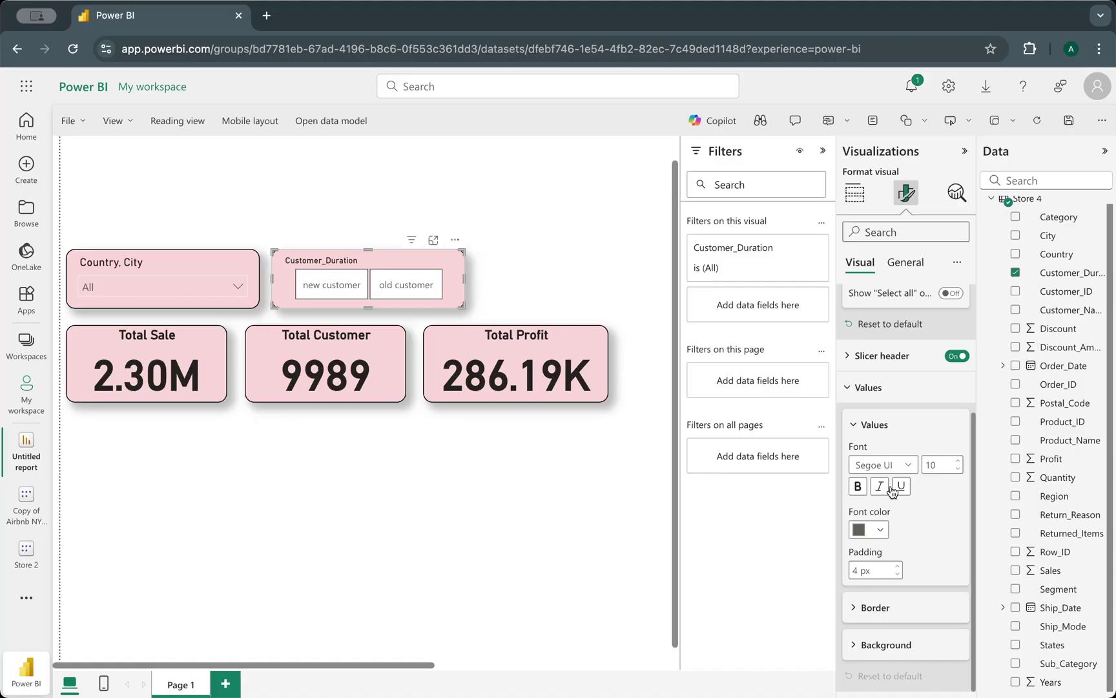
{"action": "left_click", "coordinate": [885, 645]}
{"action": "left_click", "coordinate": [873, 645]}
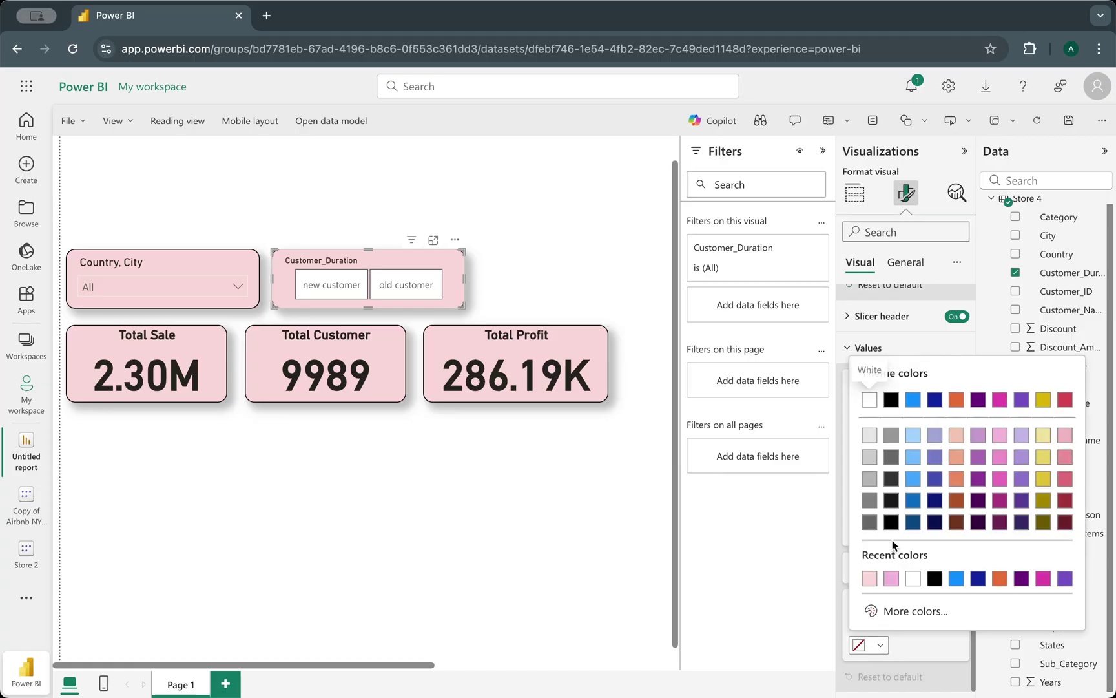
{"action": "left_click", "coordinate": [869, 578]}
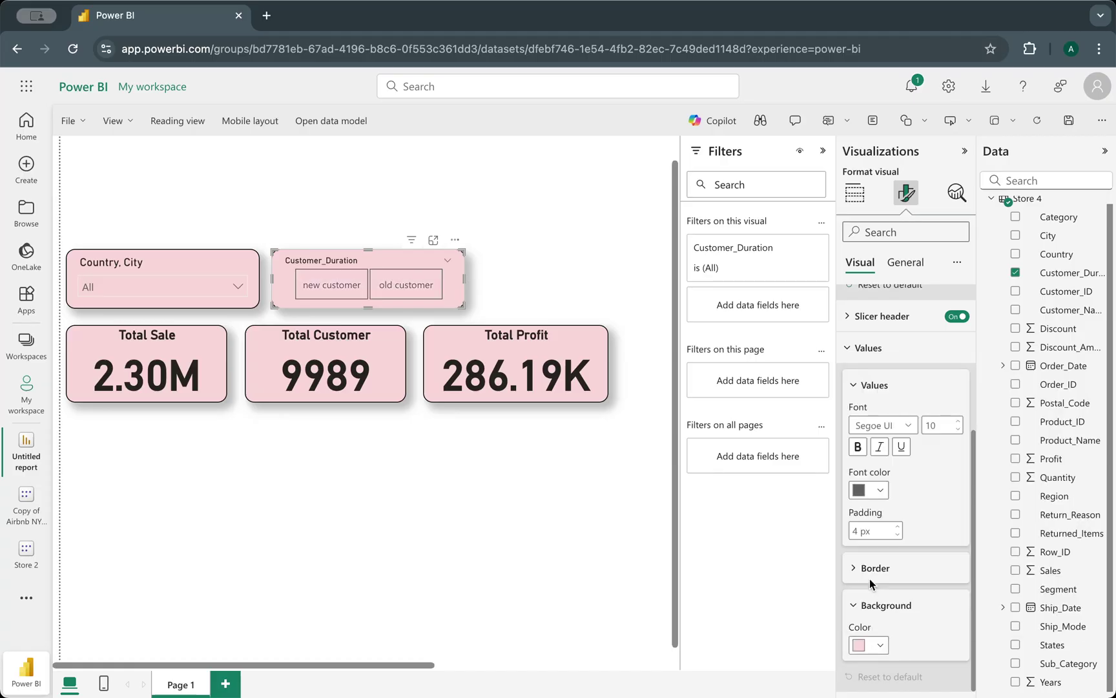
{"action": "left_click", "coordinate": [306, 509]}
- Test the Customer_Duration slicer by alternating between new customer and old customer, and clear the selection
{"action": "left_click", "coordinate": [325, 284]}
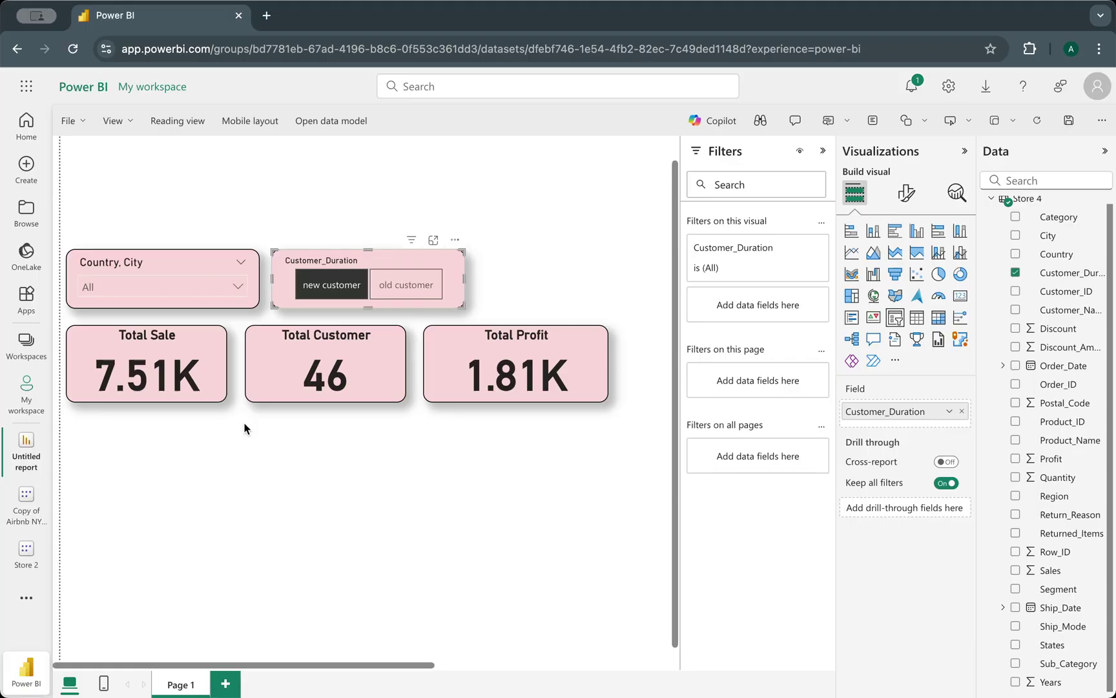
{"action": "left_click", "coordinate": [407, 285]}
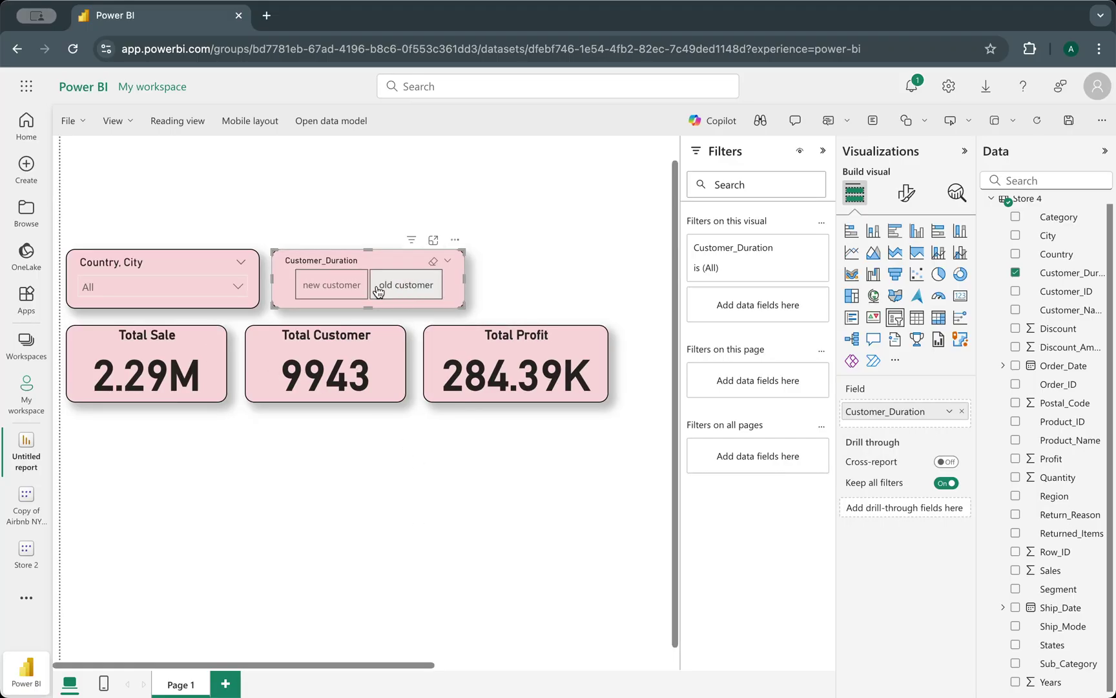
{"action": "left_click", "coordinate": [332, 284]}
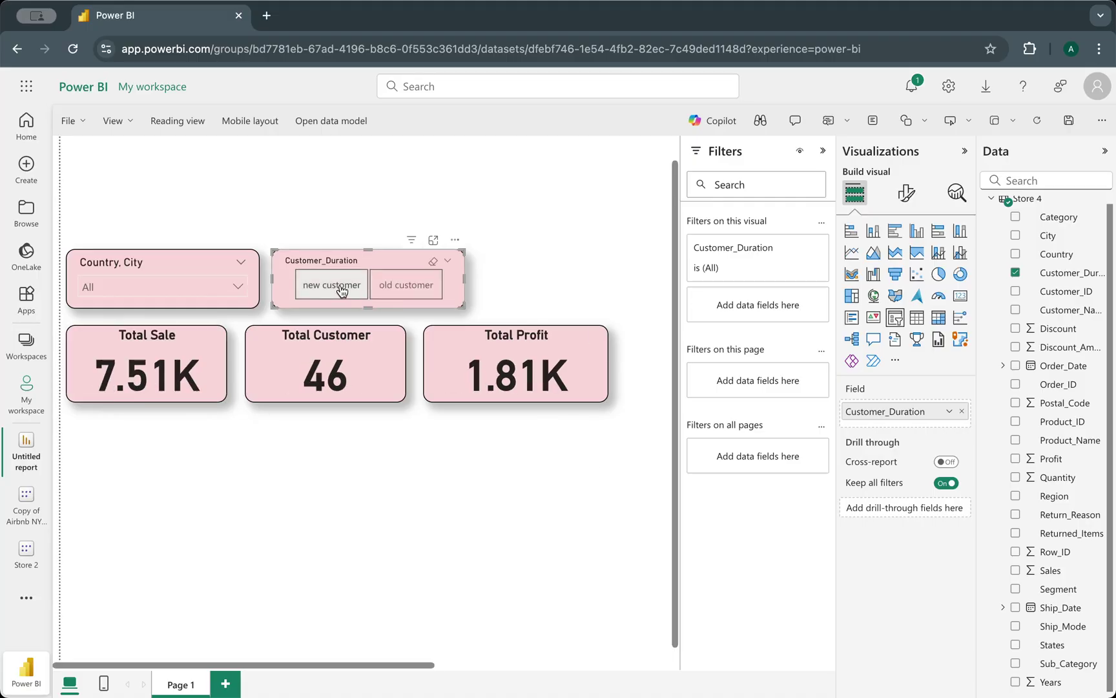
{"action": "left_click", "coordinate": [341, 285]}
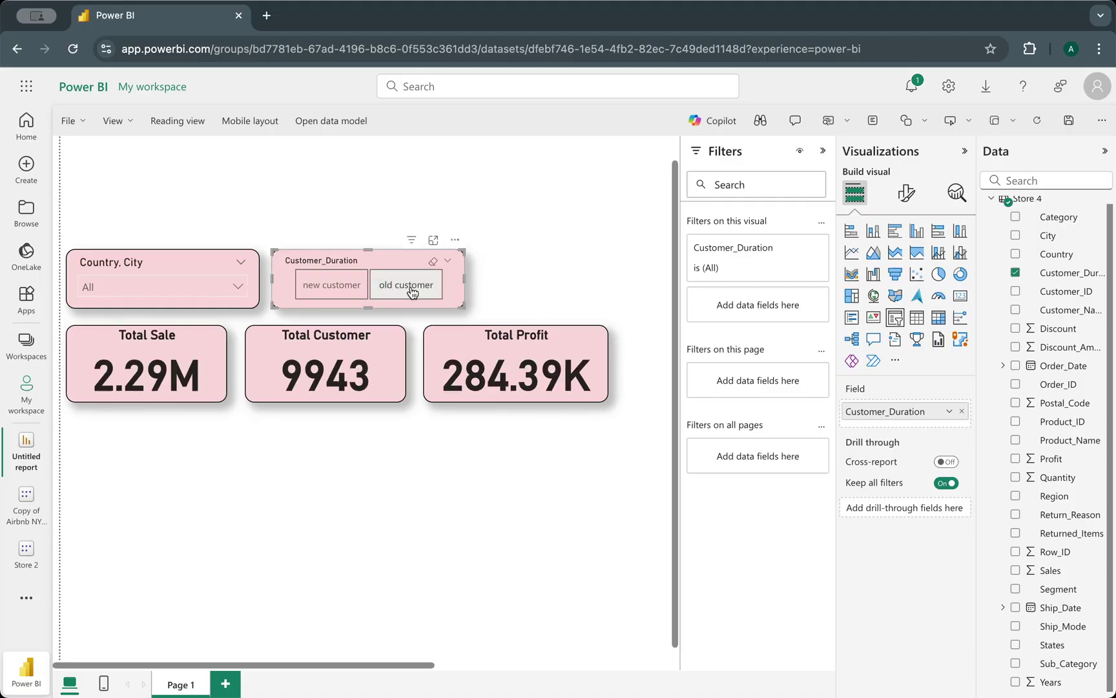
{"action": "left_click", "coordinate": [327, 290]}
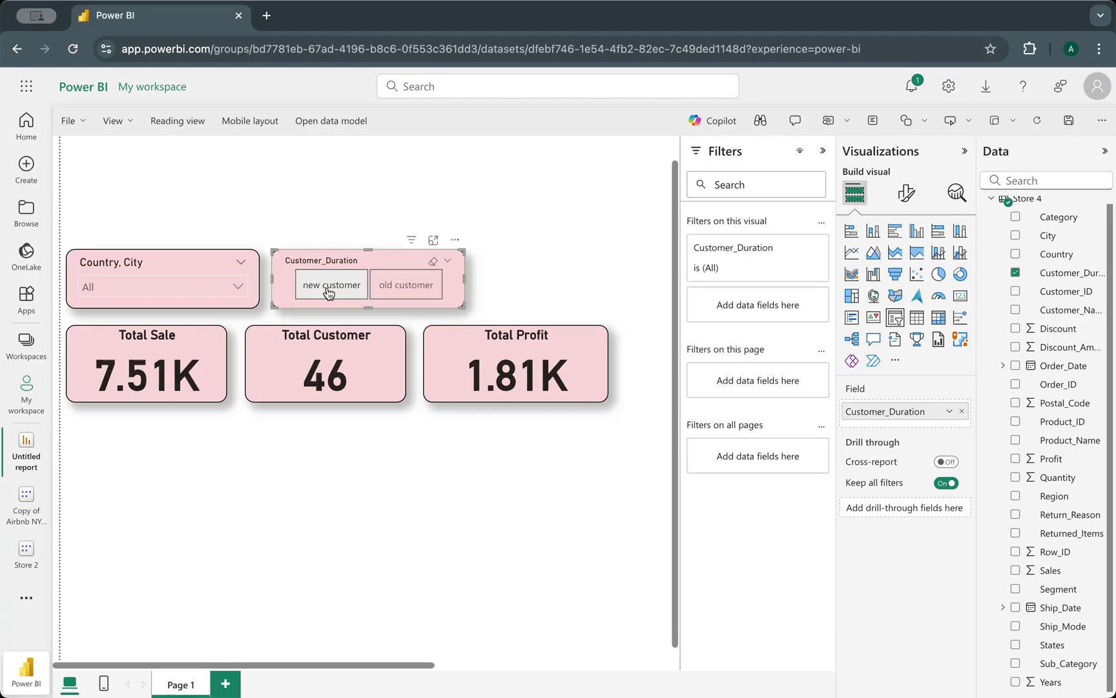
{"action": "left_click", "coordinate": [433, 262]}
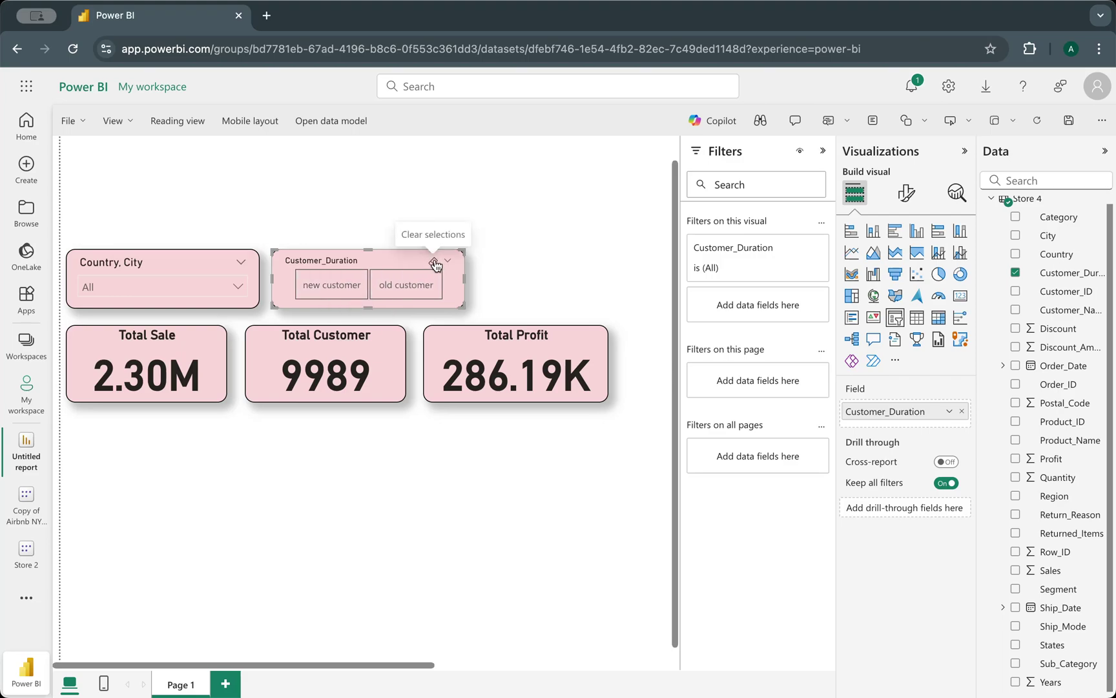
{"action": "left_click", "coordinate": [453, 523]}
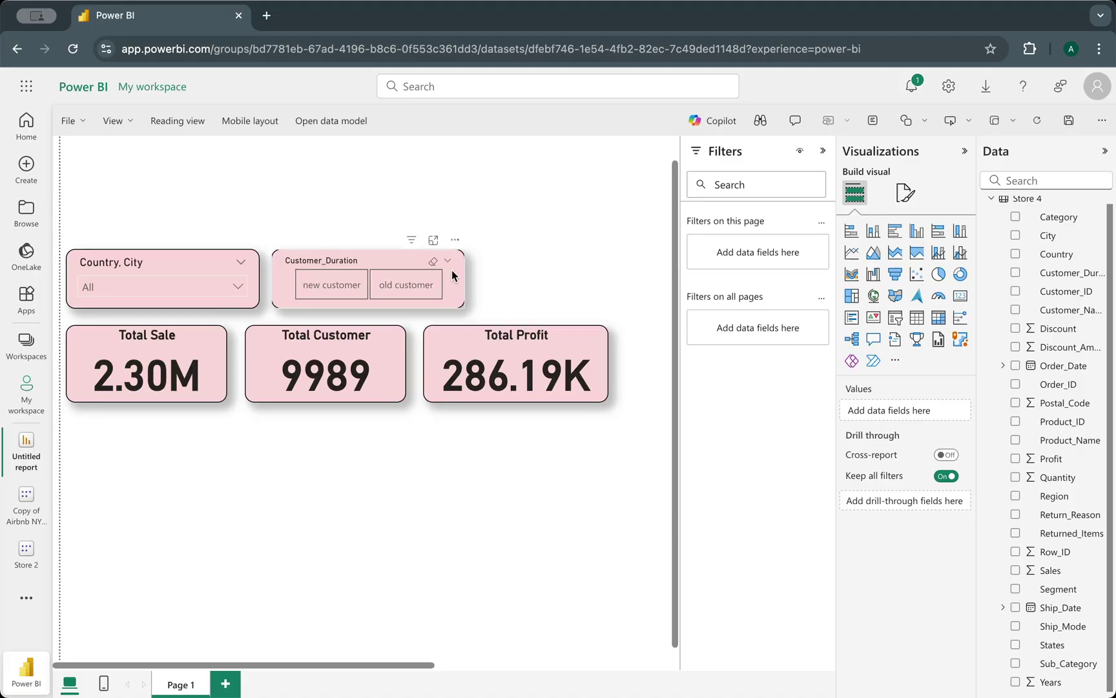
- Duplicate the Customer_Duration slicer and place the copy beside the original in the same row
{"action": "left_click", "coordinate": [453, 298]}
{"action": "left_click_drag", "start_coordinate": [334, 257], "coordinate": [540, 254]}
{"action": "scroll", "coordinate": [370, 442], "scroll_direction": "right", "scroll_amount": 5}
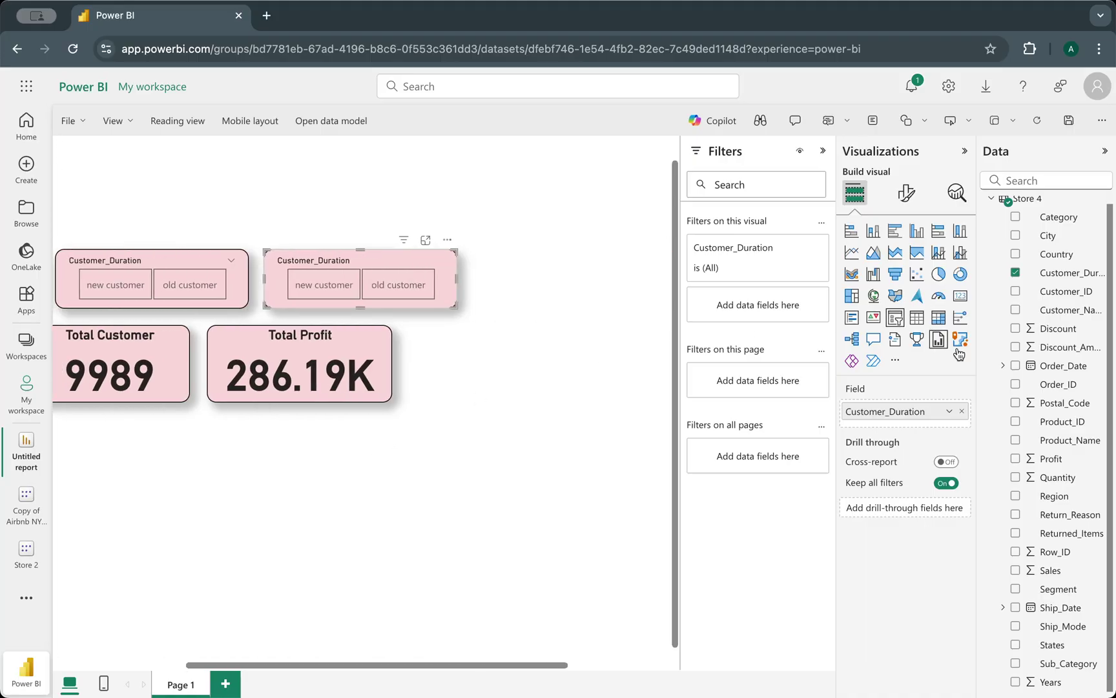
- Replace Customer_Duration with Category in the copied slicer and page through its tiles
{"action": "scroll", "coordinate": [1056, 333], "scroll_direction": "up", "scroll_amount": 1}
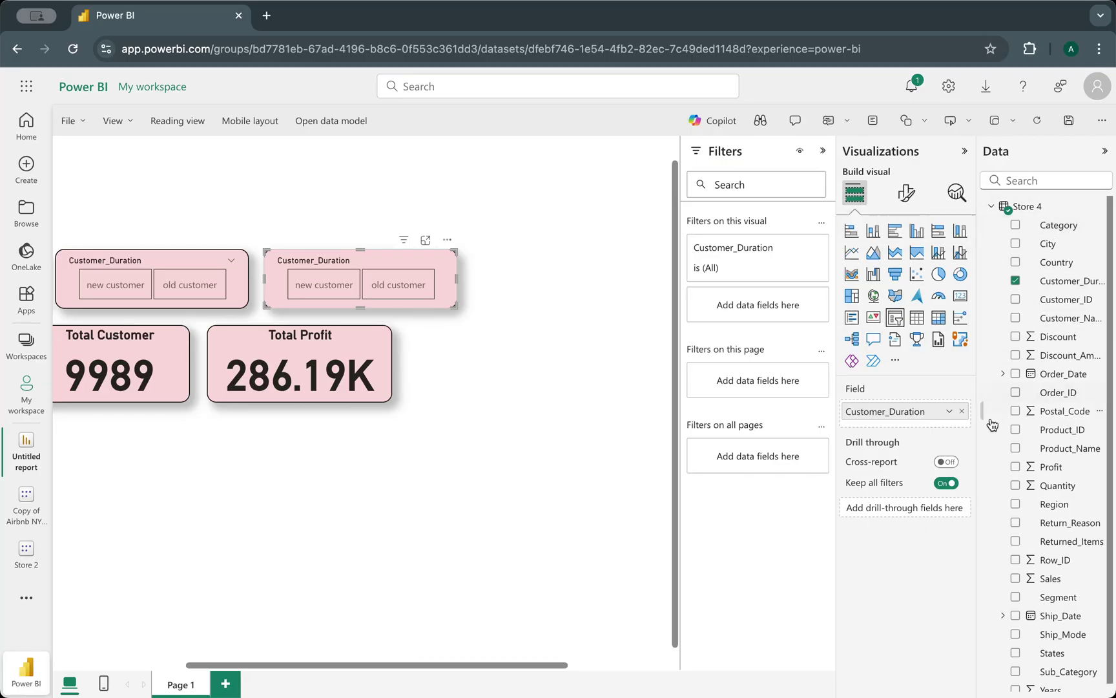
{"action": "left_click", "coordinate": [962, 411]}
{"action": "left_click_drag", "start_coordinate": [1048, 225], "coordinate": [937, 411]}
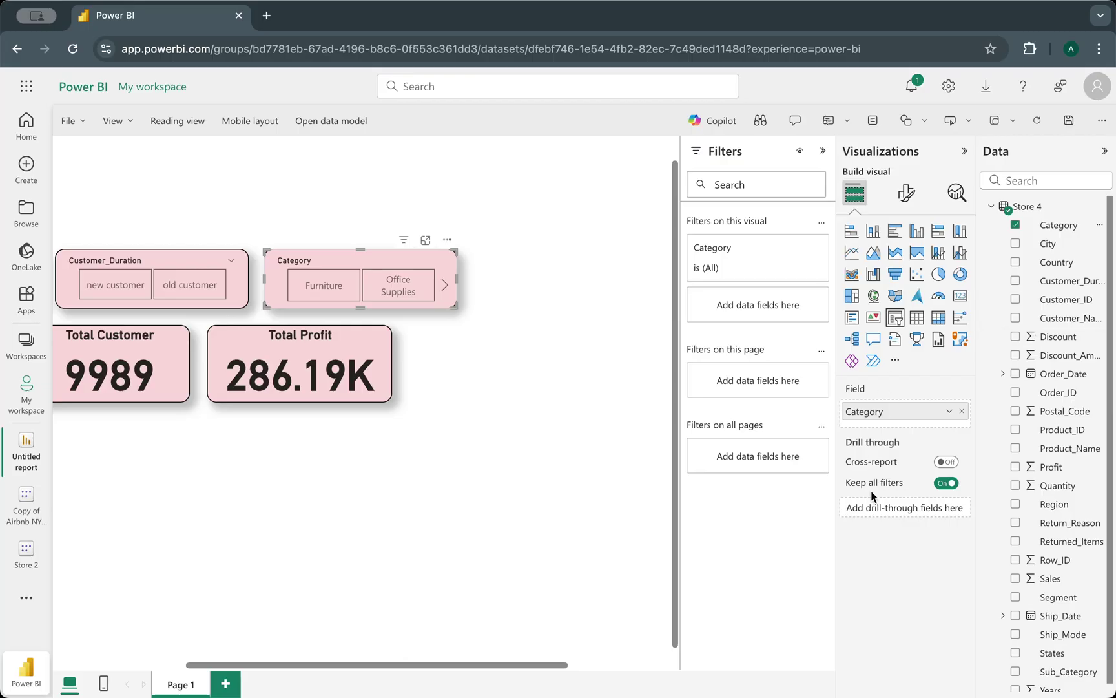
{"action": "left_click", "coordinate": [445, 288]}
{"action": "left_click", "coordinate": [277, 286]}
- Widen the Category slicer until its three tiles fit, and nudge it closer to the Customer_Duration slicer
{"action": "mouse_move", "coordinate": [360, 307]}
{"action": "left_mouse_down"}
{"action": "mouse_move", "coordinate": [360, 488]}
{"action": "mouse_move", "coordinate": [359, 302]}
{"action": "left_mouse_up"}
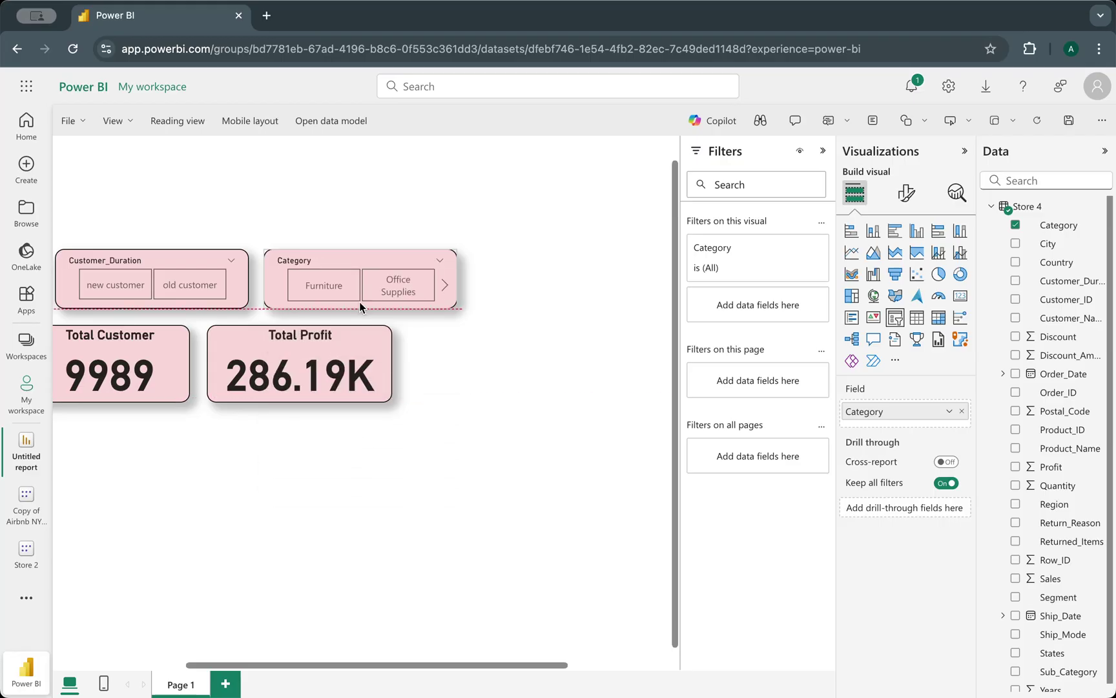
{"action": "left_click_drag", "start_coordinate": [457, 279], "coordinate": [530, 279]}
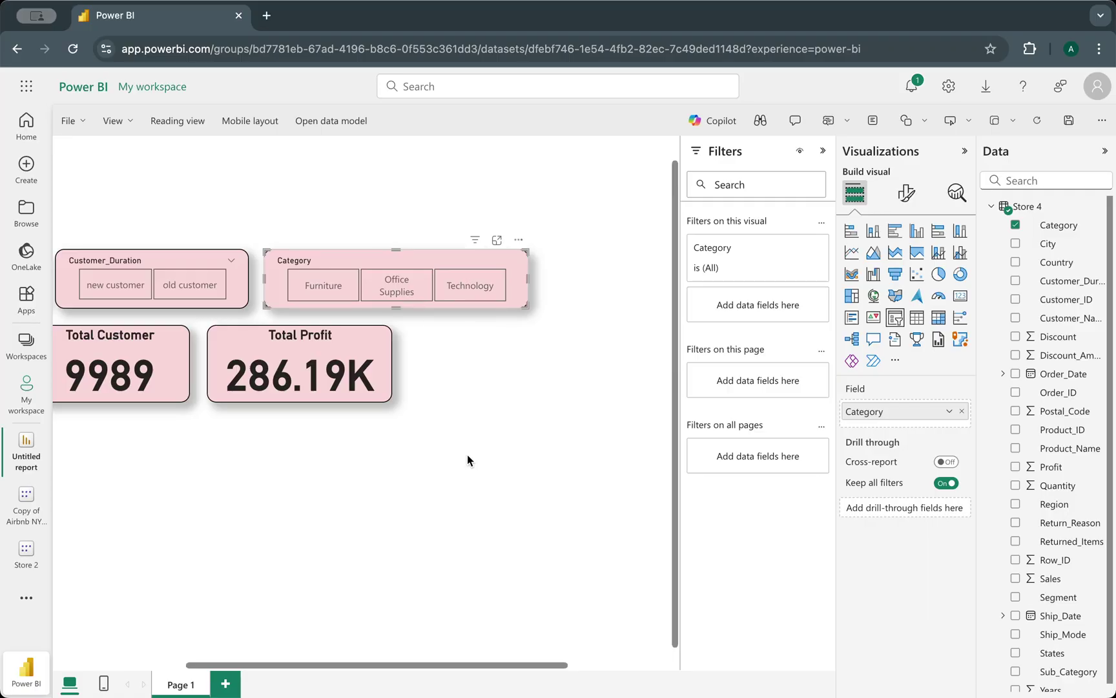
{"action": "left_click", "coordinate": [404, 481]}
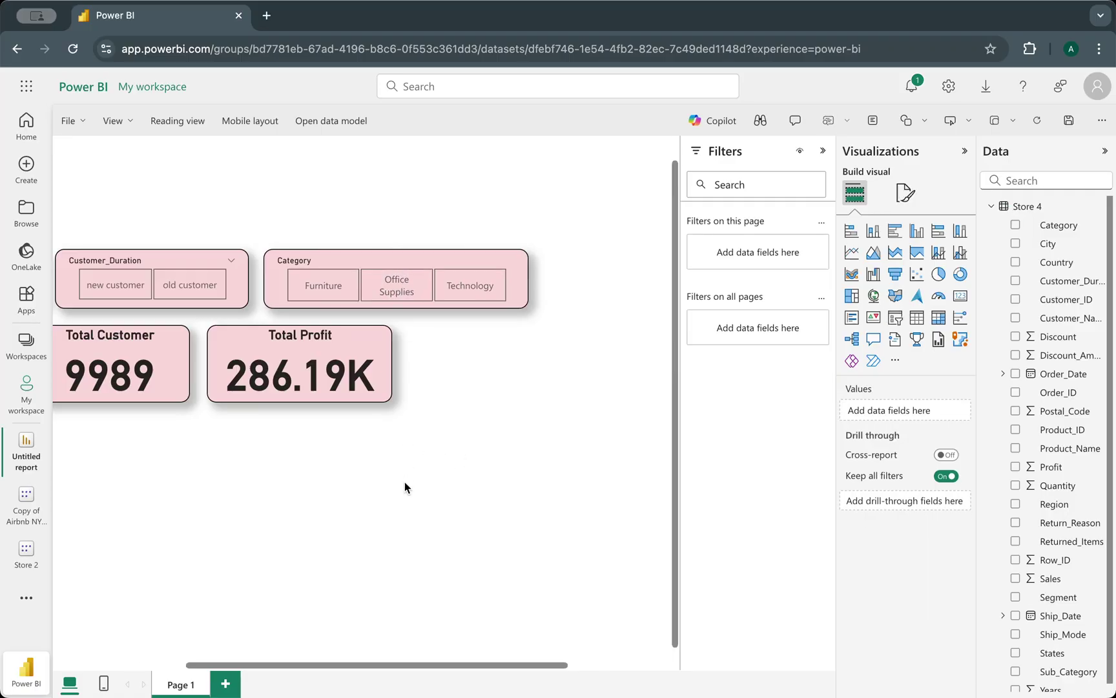
{"action": "left_click_drag", "start_coordinate": [381, 259], "coordinate": [377, 260]}
{"action": "left_click", "coordinate": [363, 511]}
{"action": "scroll", "coordinate": [363, 511], "scroll_direction": "left", "scroll_amount": 5}
{"action": "scroll", "coordinate": [363, 511], "scroll_direction": "right", "scroll_amount": 5}
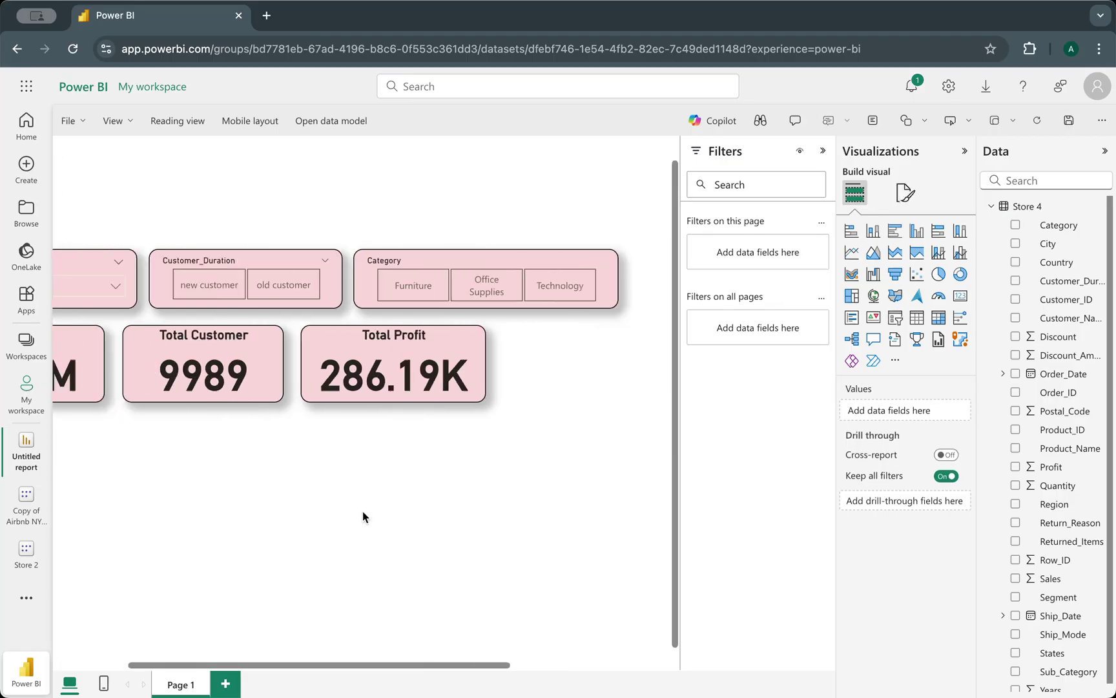
{"action": "scroll", "coordinate": [364, 511], "scroll_direction": "left", "scroll_amount": 5}
{"action": "scroll", "coordinate": [363, 511], "scroll_direction": "right", "scroll_amount": 5}
{"action": "scroll", "coordinate": [363, 511], "scroll_direction": "left", "scroll_amount": 5}
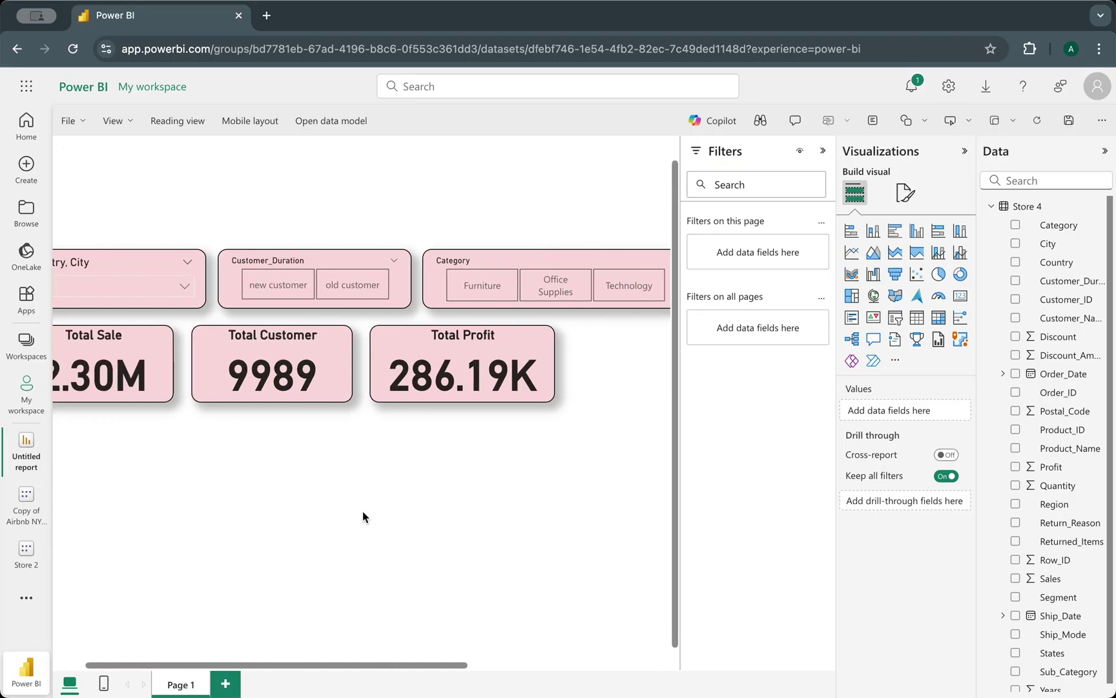
{"action": "scroll", "coordinate": [363, 511], "scroll_direction": "right", "scroll_amount": 5}
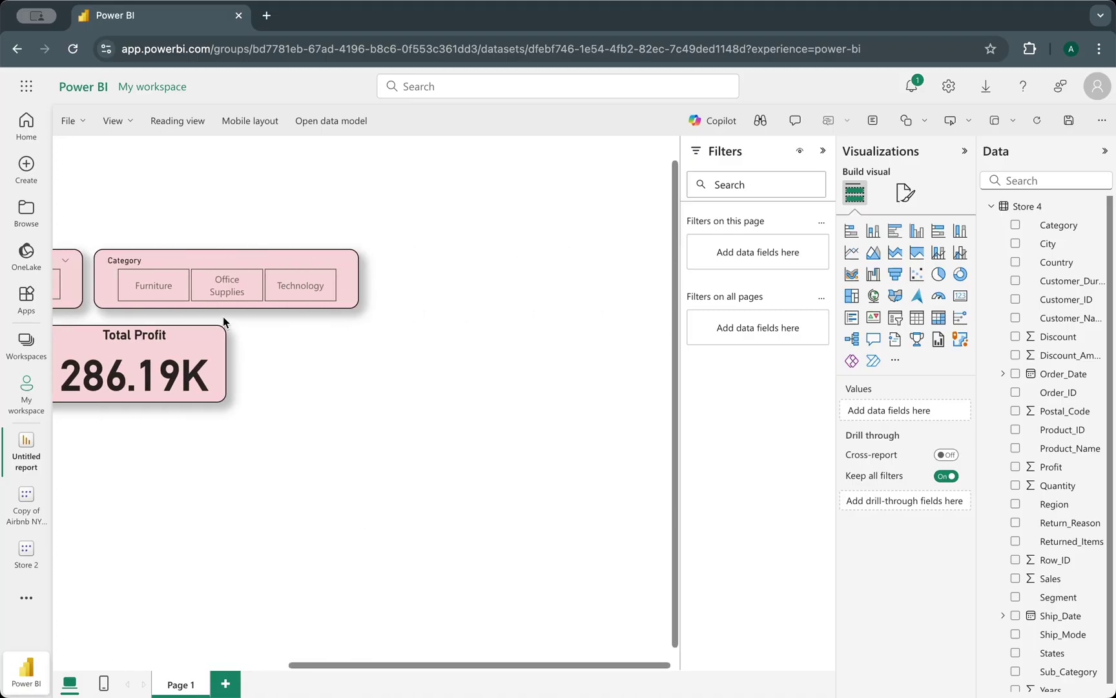
- Duplicate the Country and City slicer and place the copy after the Category slicer in the same row
{"action": "scroll", "coordinate": [444, 361], "scroll_direction": "left", "scroll_amount": 5}
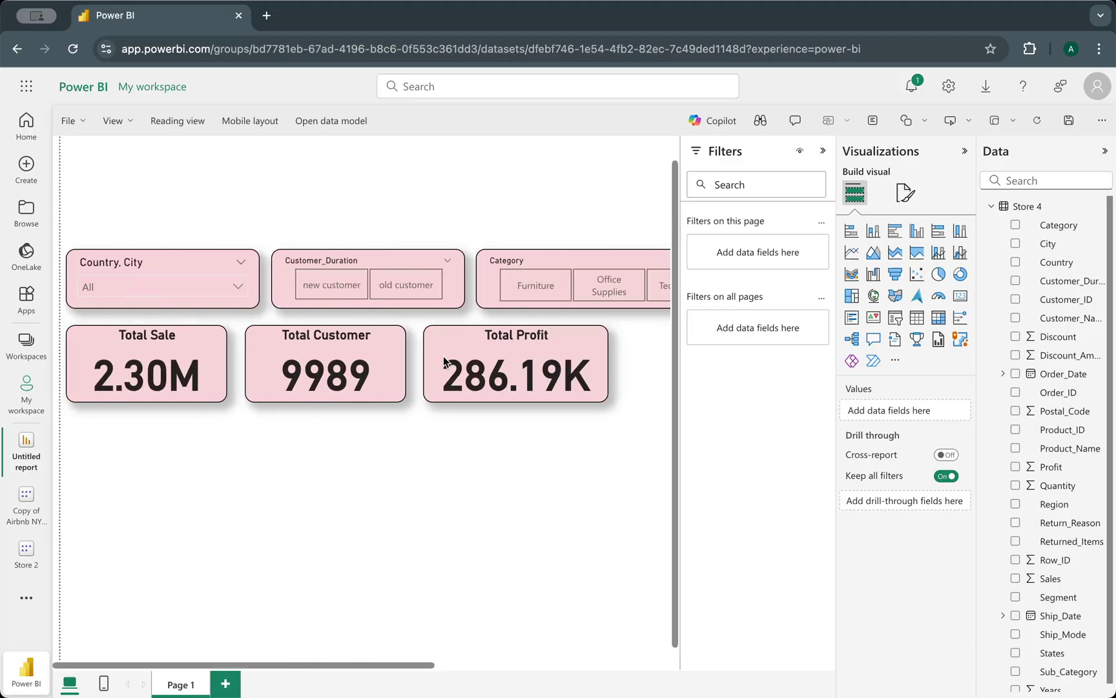
{"action": "left_click", "coordinate": [192, 273]}
{"action": "scroll", "coordinate": [327, 362], "scroll_direction": "right", "scroll_amount": 5}
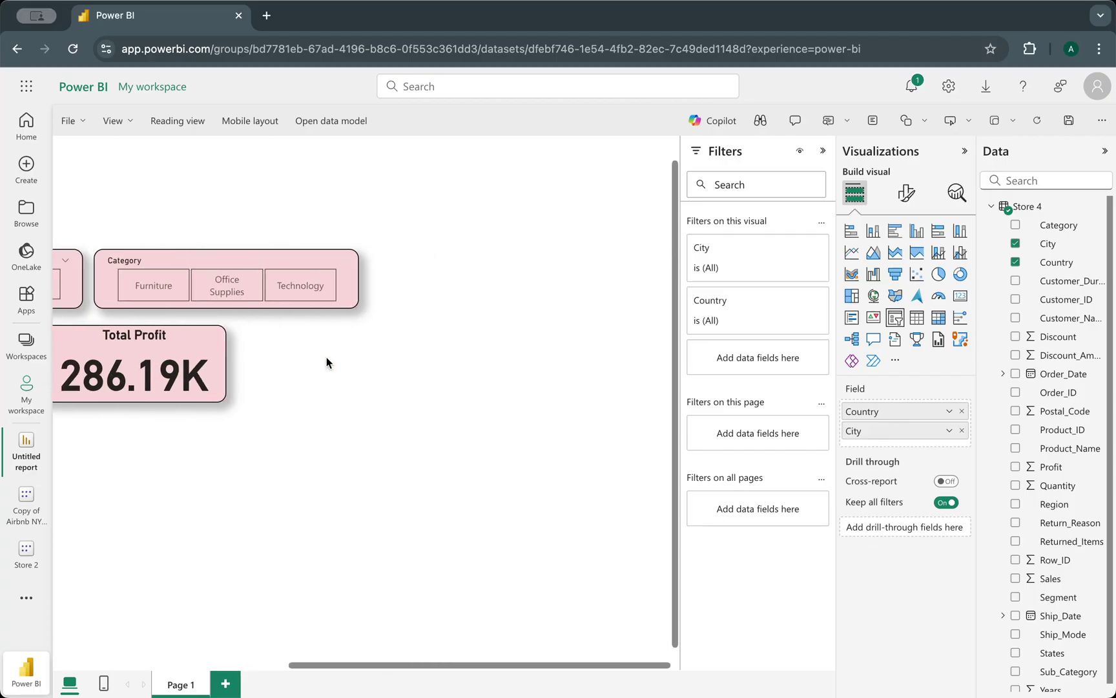
{"action": "scroll", "coordinate": [123, 280], "scroll_direction": "left", "scroll_amount": 5}
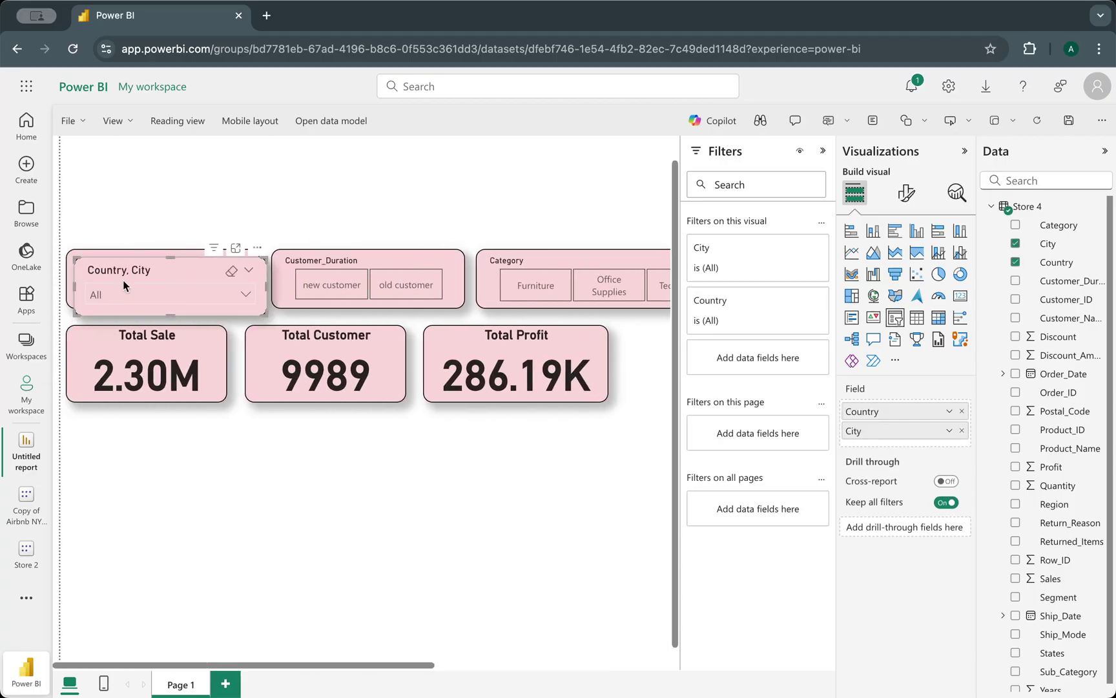
{"action": "left_click_drag", "start_coordinate": [126, 271], "coordinate": [548, 263]}
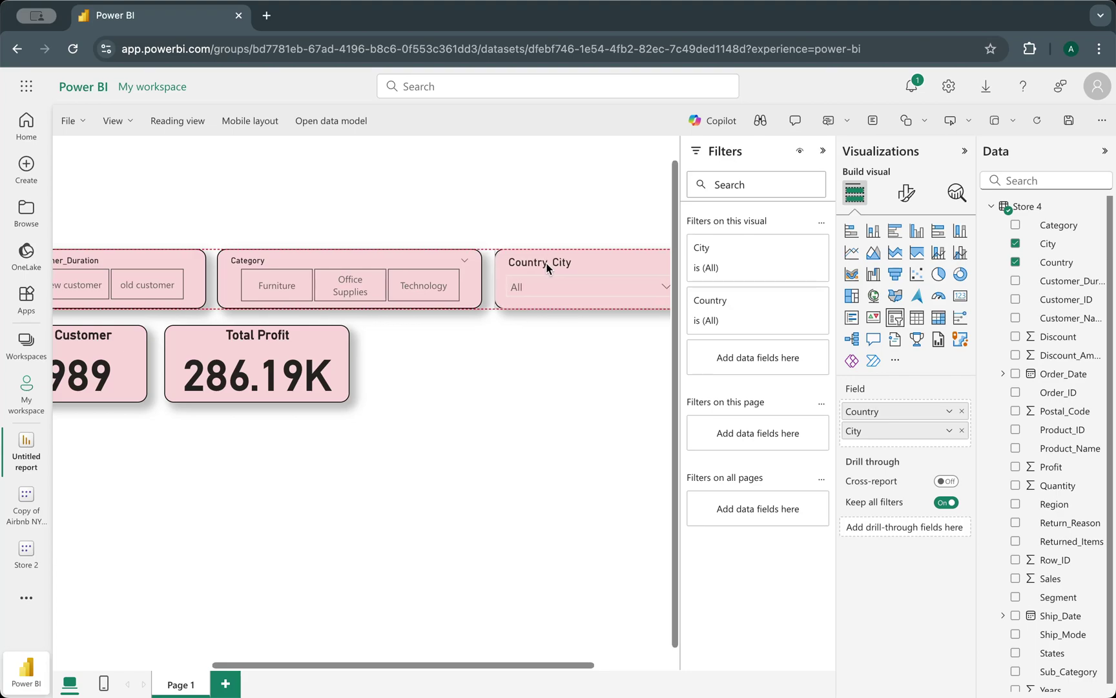
{"action": "left_click", "coordinate": [407, 392]}
{"action": "scroll", "coordinate": [380, 405], "scroll_direction": "right", "scroll_amount": 2}
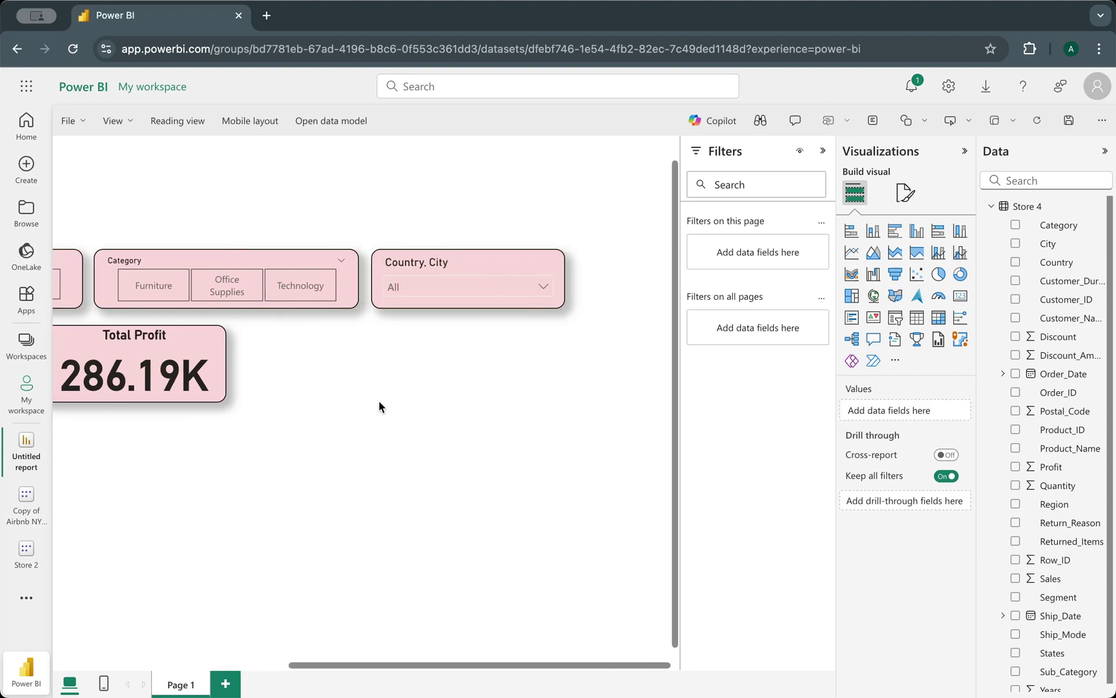
- Add Sub_Category beneath Category in the Category slicer and look through the resulting list
{"action": "scroll", "coordinate": [1069, 353], "scroll_direction": "down", "scroll_amount": 1}
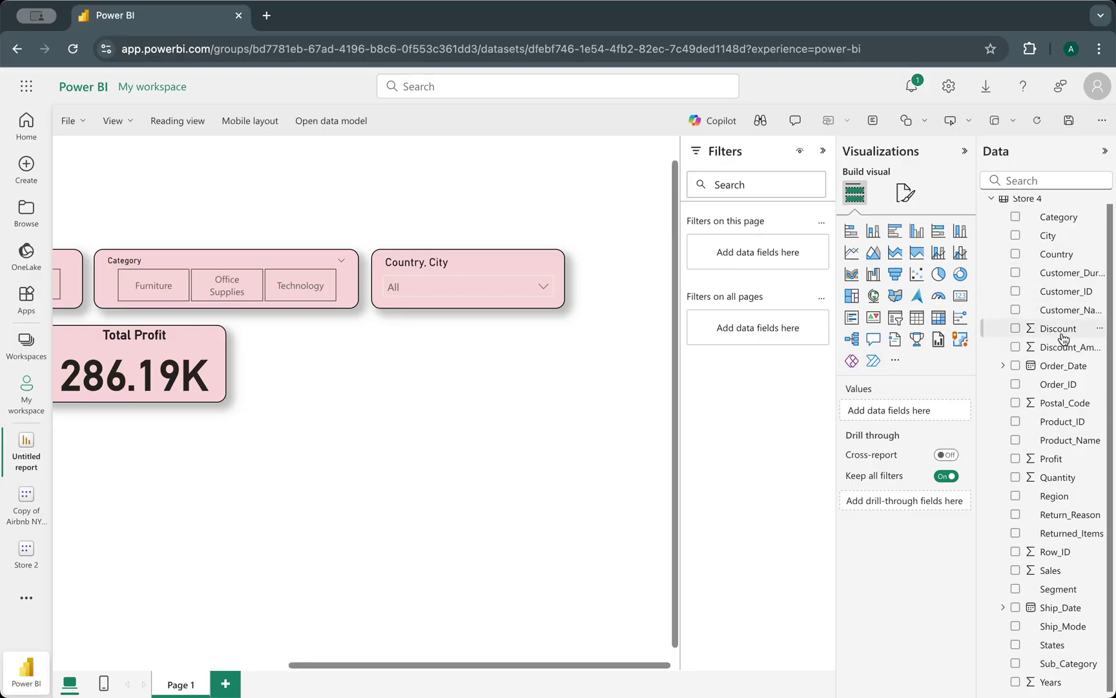
{"action": "scroll", "coordinate": [334, 326], "scroll_direction": "left", "scroll_amount": 1}
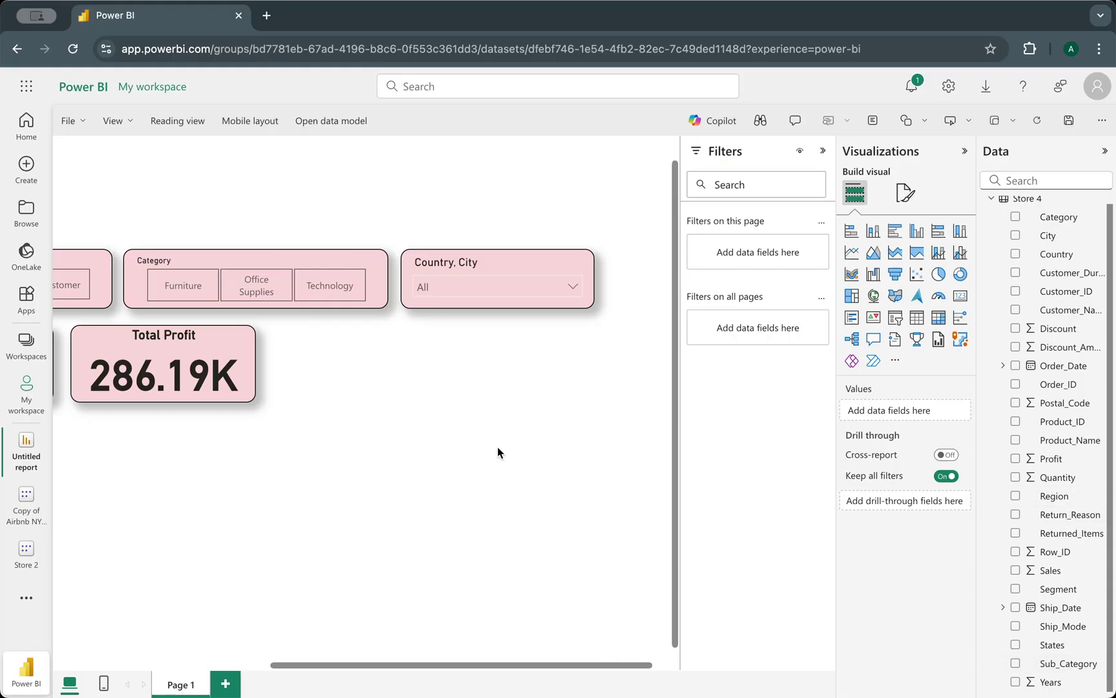
{"action": "left_click", "coordinate": [288, 261]}
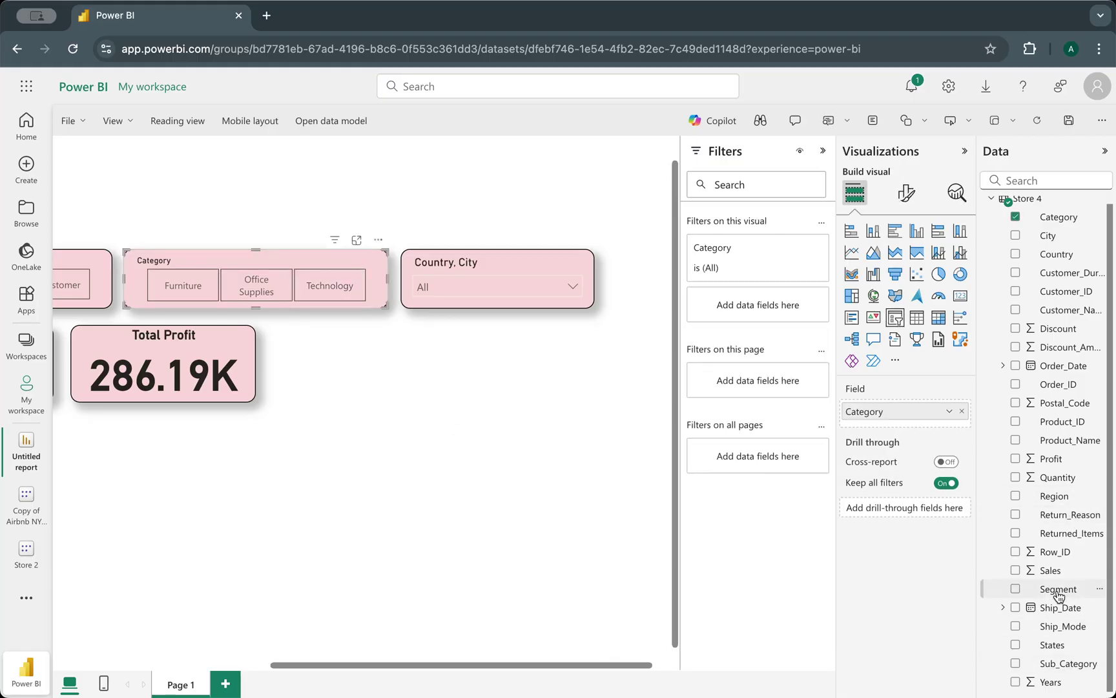
{"action": "left_click_drag", "start_coordinate": [1060, 664], "coordinate": [916, 427]}
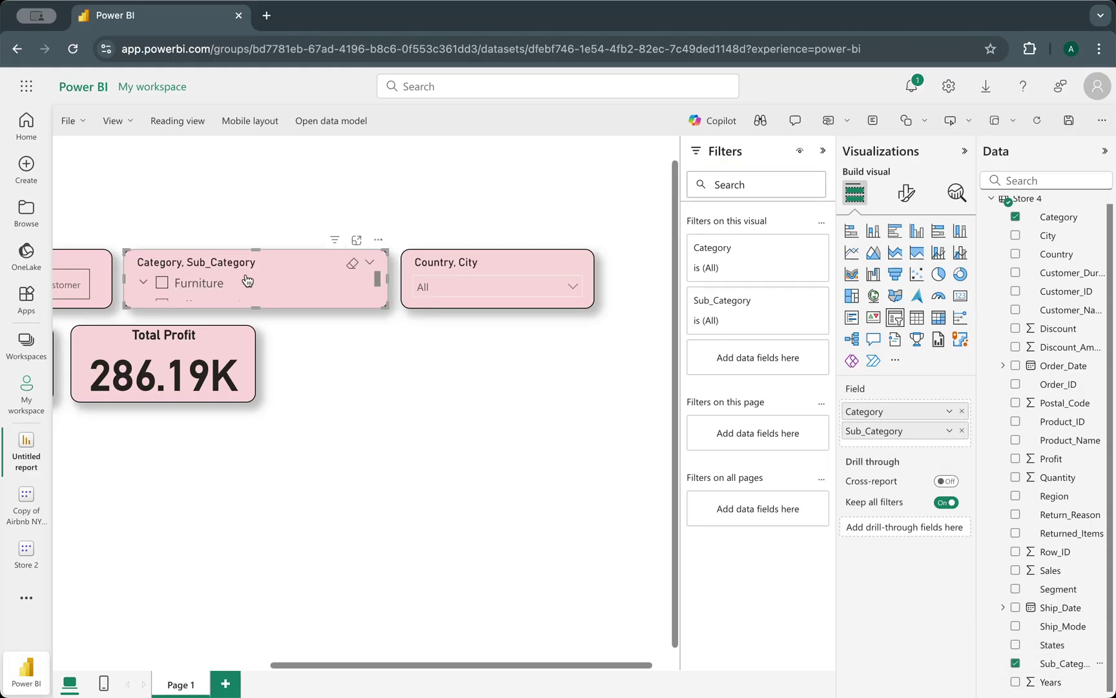
{"action": "scroll", "coordinate": [276, 292], "scroll_direction": "down", "scroll_amount": 2}
{"action": "scroll", "coordinate": [275, 292], "scroll_direction": "up", "scroll_amount": 2}
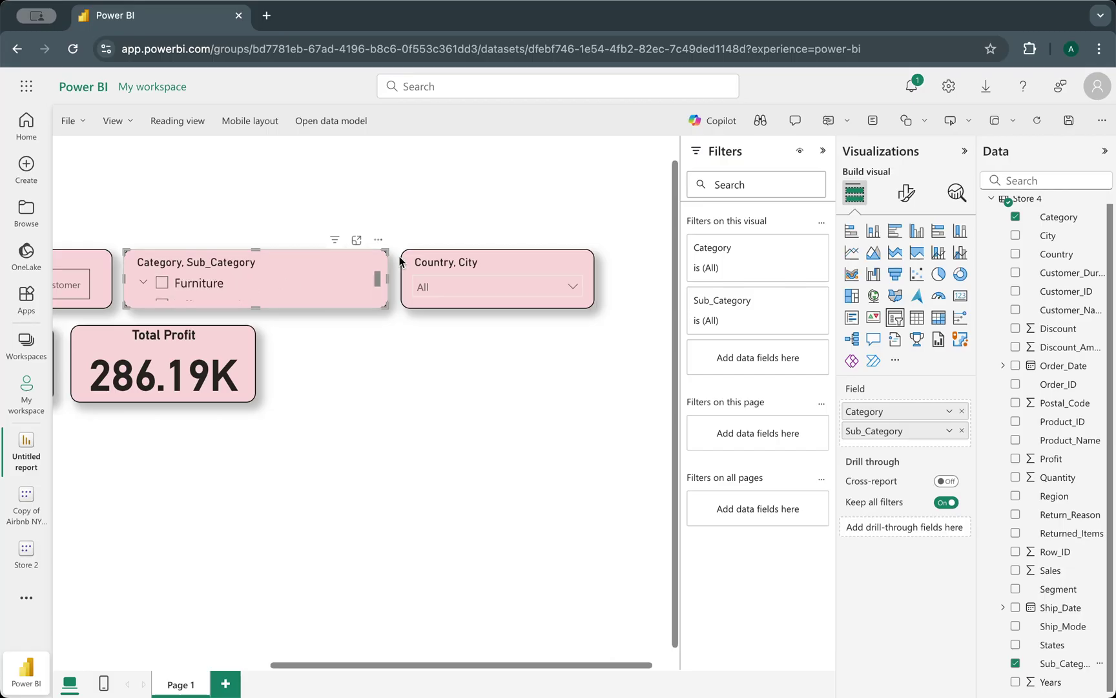
{"action": "left_click", "coordinate": [146, 286]}
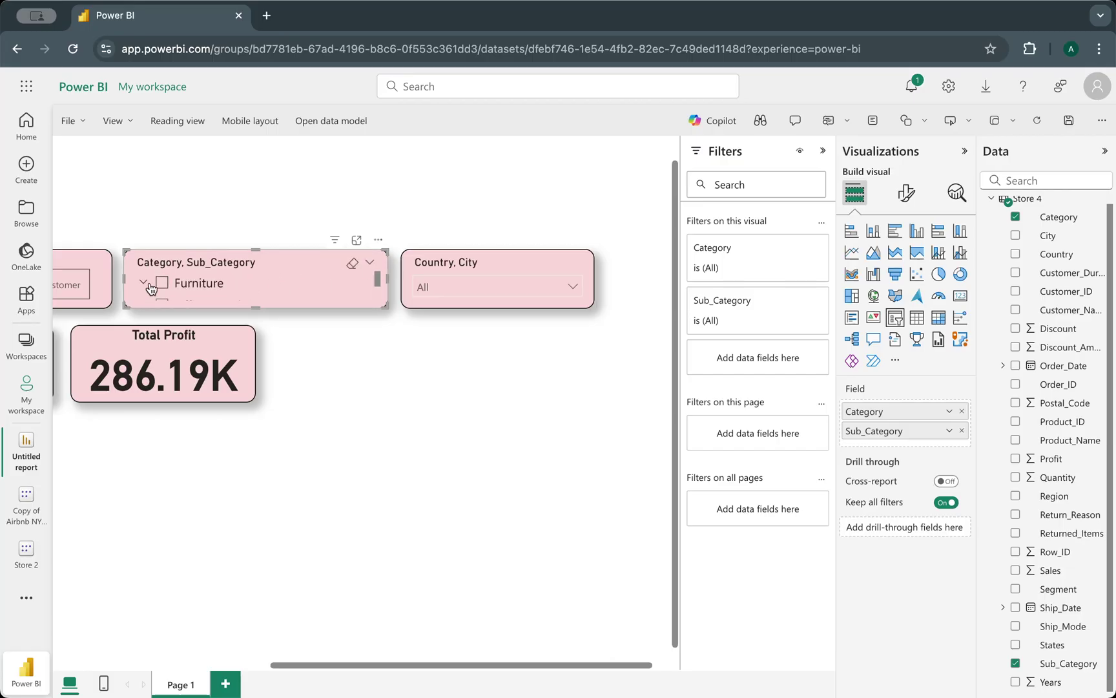
- Change the Category and Sub_Category slicer's style to Dropdown
{"action": "left_click", "coordinate": [907, 193]}
{"action": "left_click", "coordinate": [880, 300]}
{"action": "left_click", "coordinate": [898, 377]}
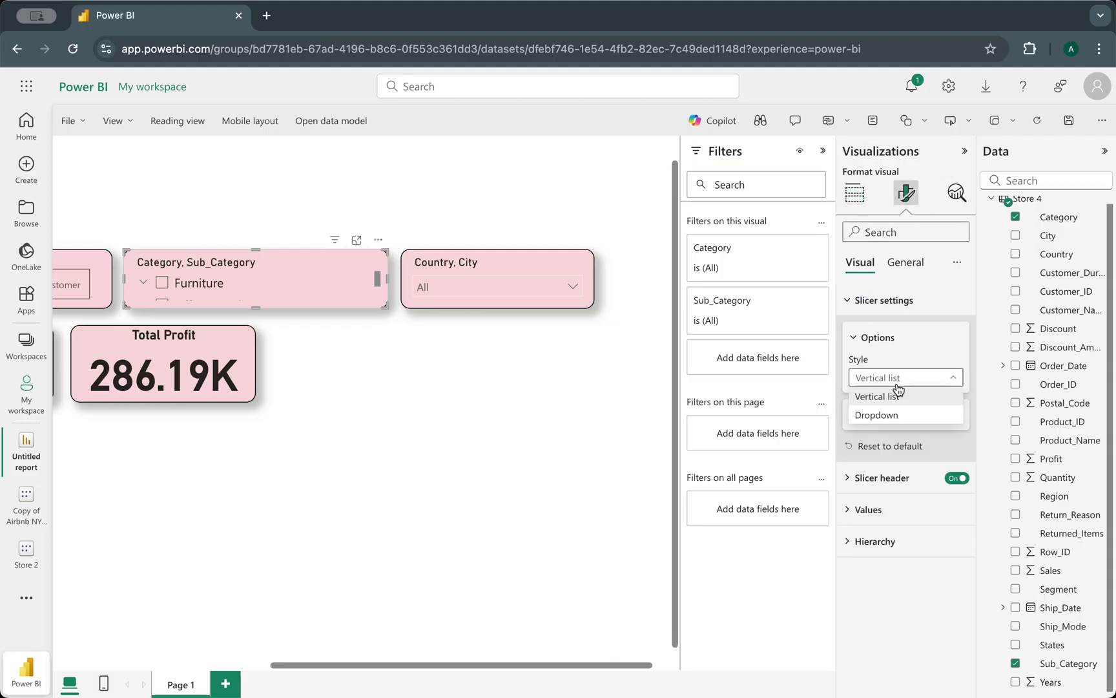
{"action": "left_click", "coordinate": [896, 416]}
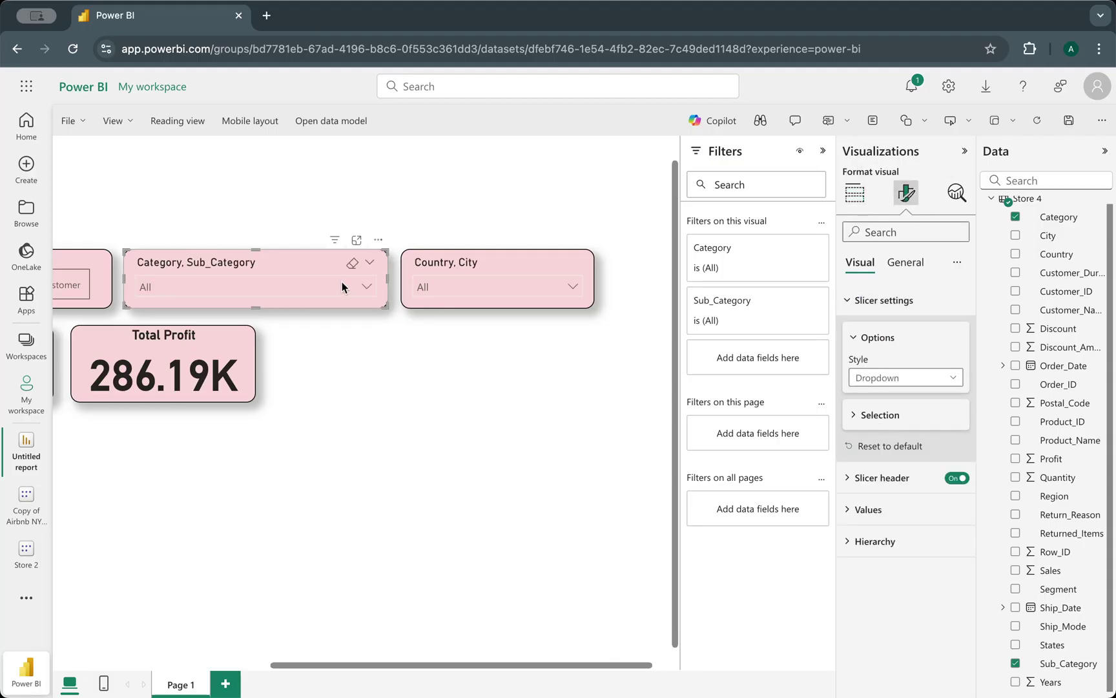
- Examine the sub-categories under Office Supplies, Technology and Furniture in the Category slicer's dropdown list
{"action": "left_click", "coordinate": [366, 287]}
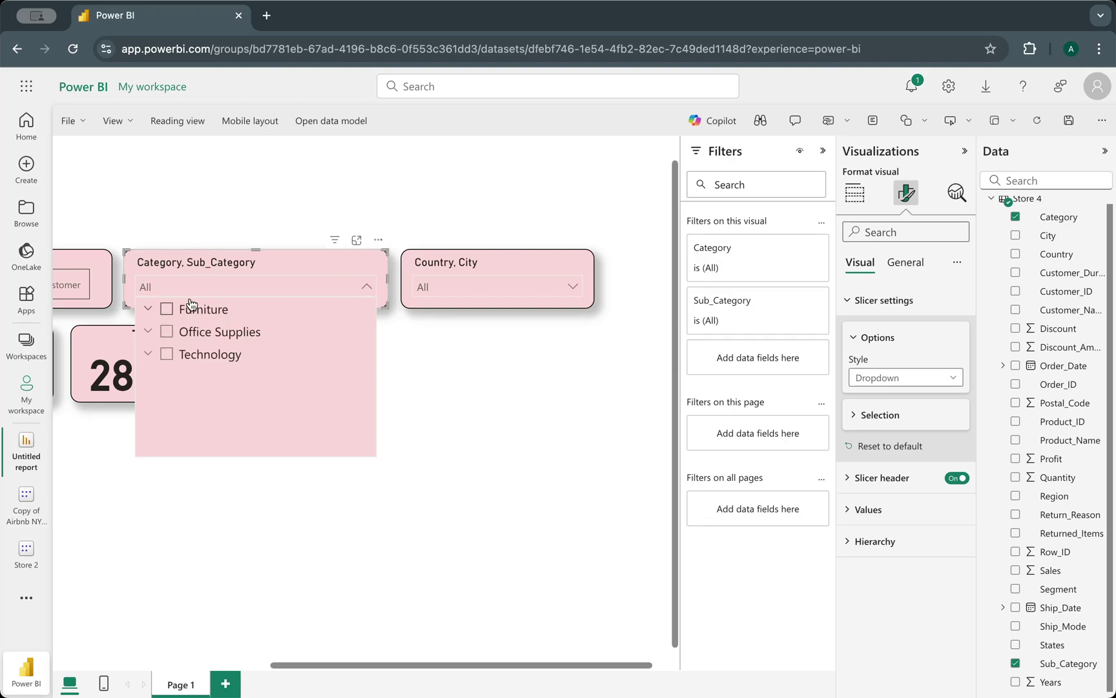
{"action": "left_click", "coordinate": [150, 336]}
{"action": "scroll", "coordinate": [207, 386], "scroll_direction": "down", "scroll_amount": 2}
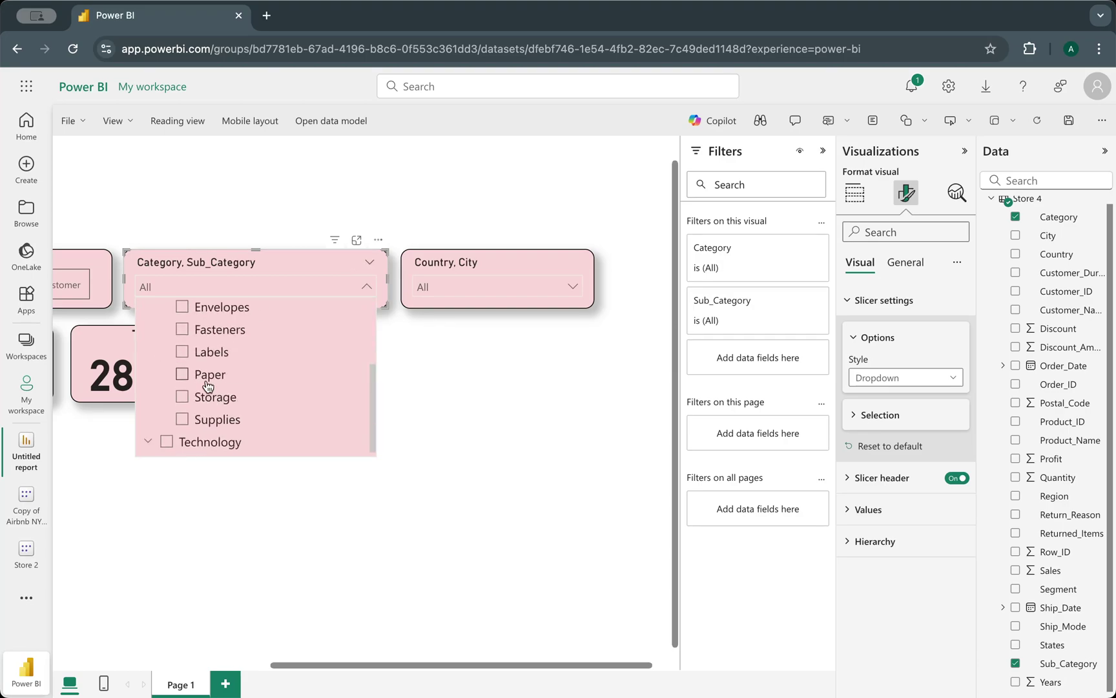
{"action": "scroll", "coordinate": [207, 386], "scroll_direction": "up", "scroll_amount": 2}
{"action": "left_click", "coordinate": [148, 331]}
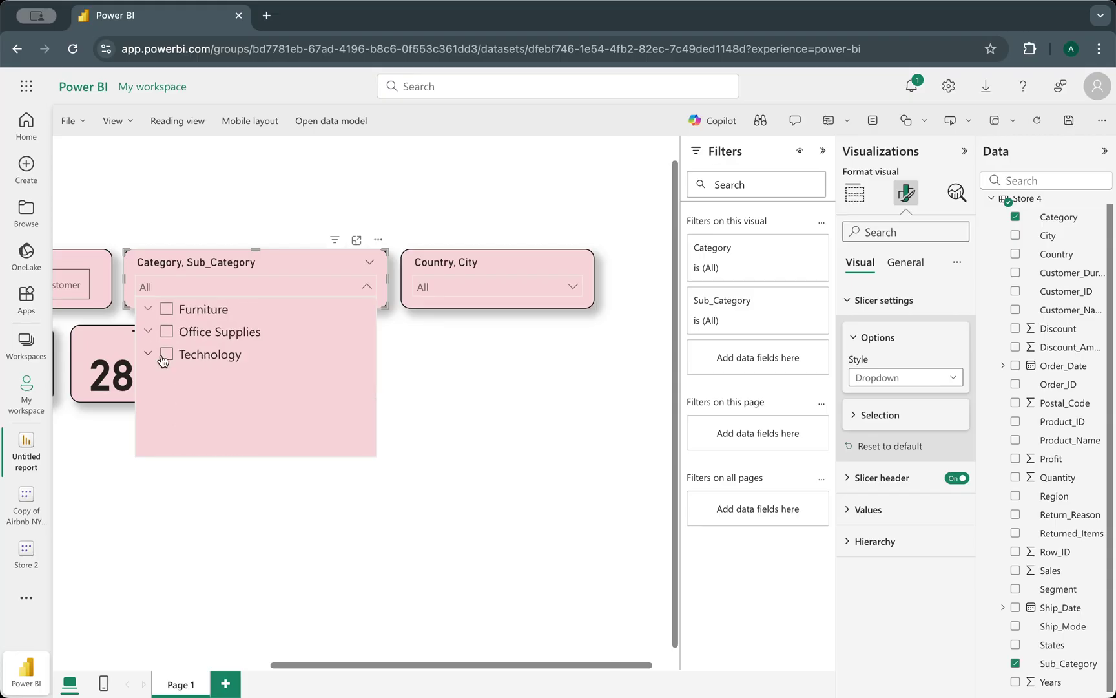
{"action": "left_click", "coordinate": [149, 355]}
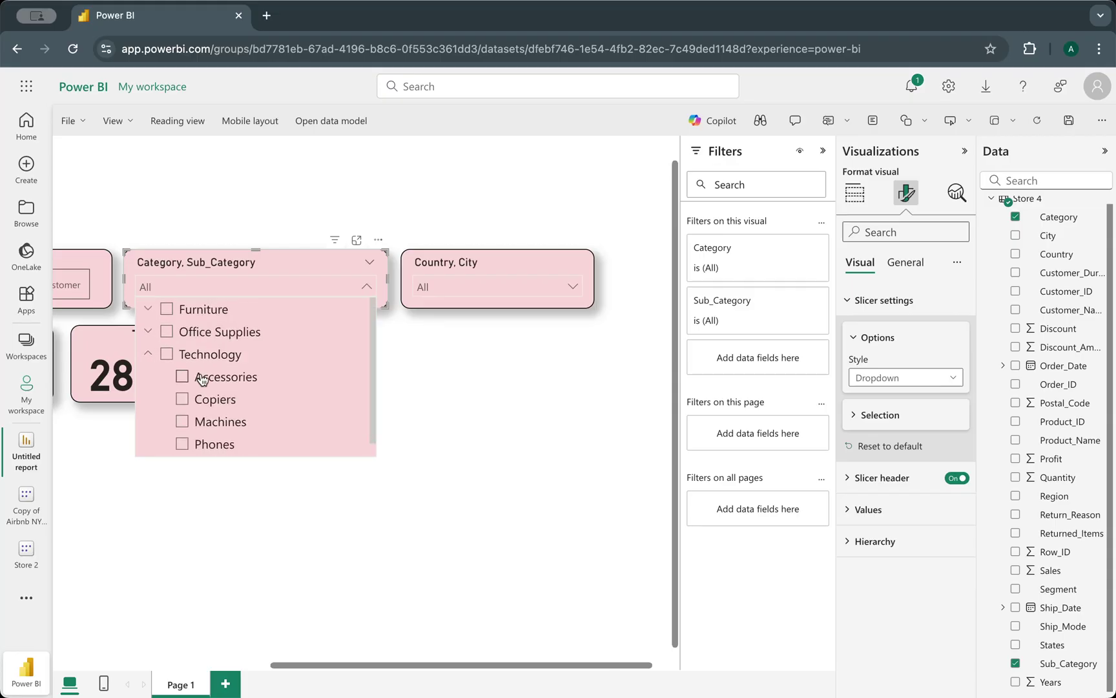
{"action": "left_click", "coordinate": [151, 355]}
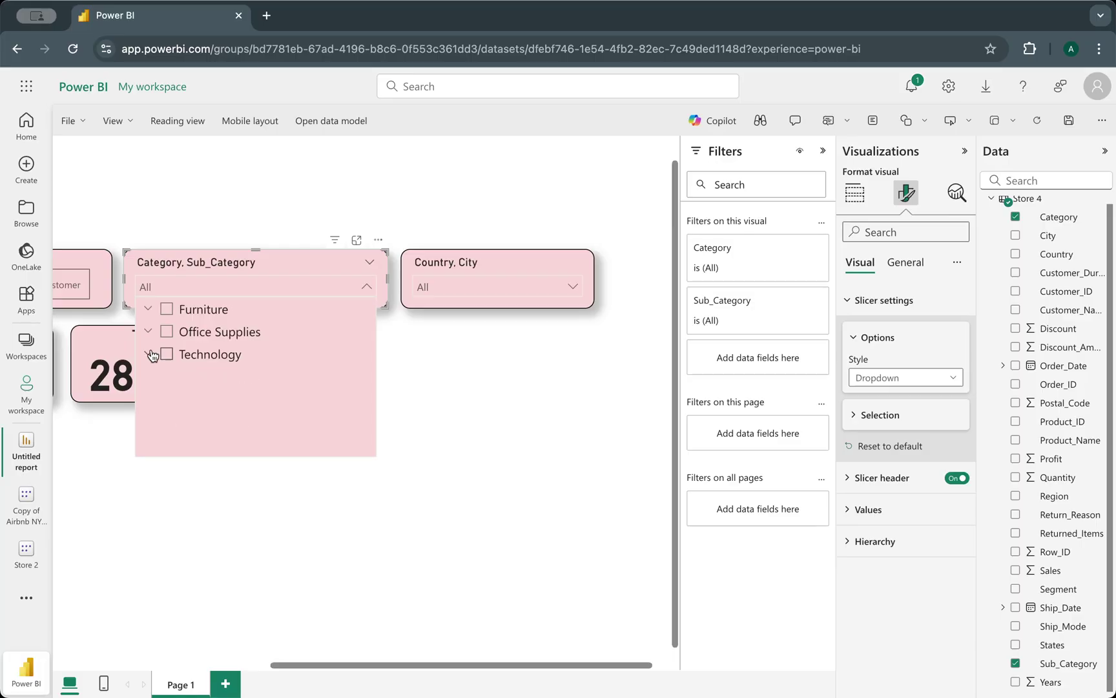
{"action": "left_click", "coordinate": [150, 309]}
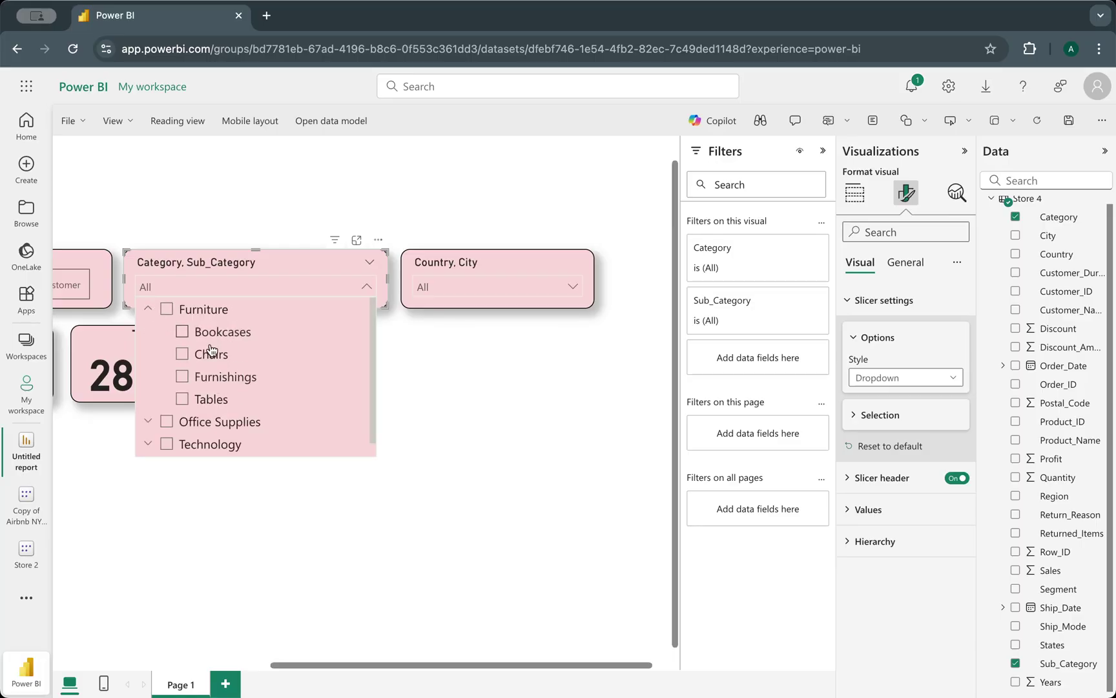
{"action": "left_click", "coordinate": [148, 309]}
{"action": "left_click", "coordinate": [277, 533]}
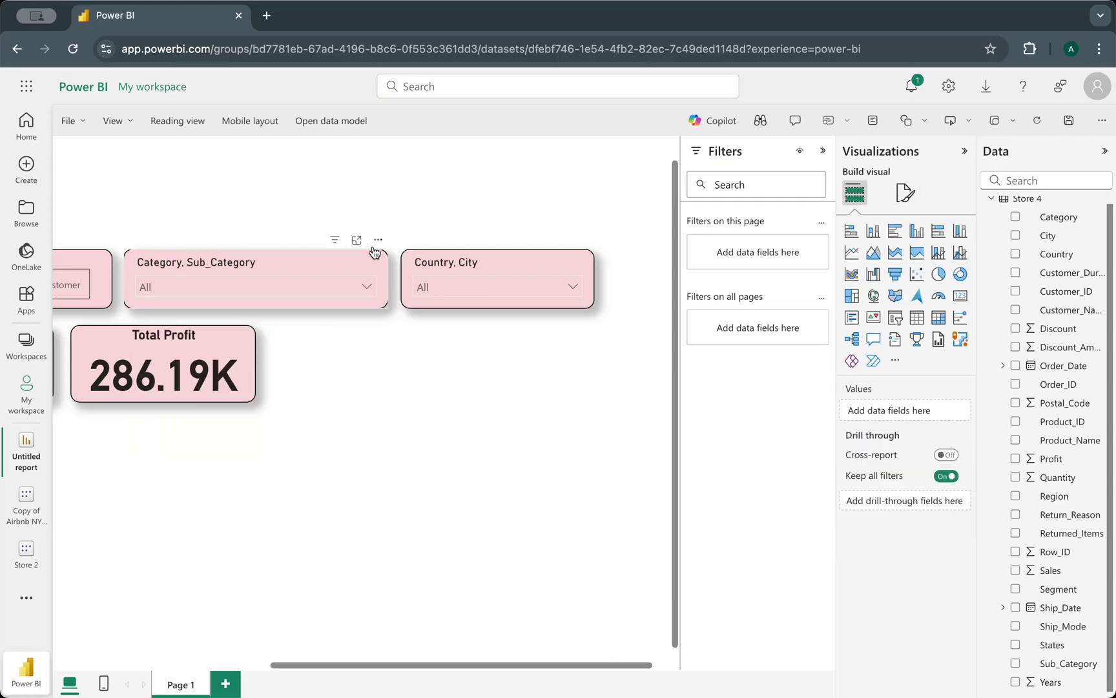
- Narrow the Category and Sub_Category slicer from its far edge, keeping its height
{"action": "left_click", "coordinate": [383, 285]}
{"action": "left_click_drag", "start_coordinate": [387, 279], "coordinate": [330, 276]}
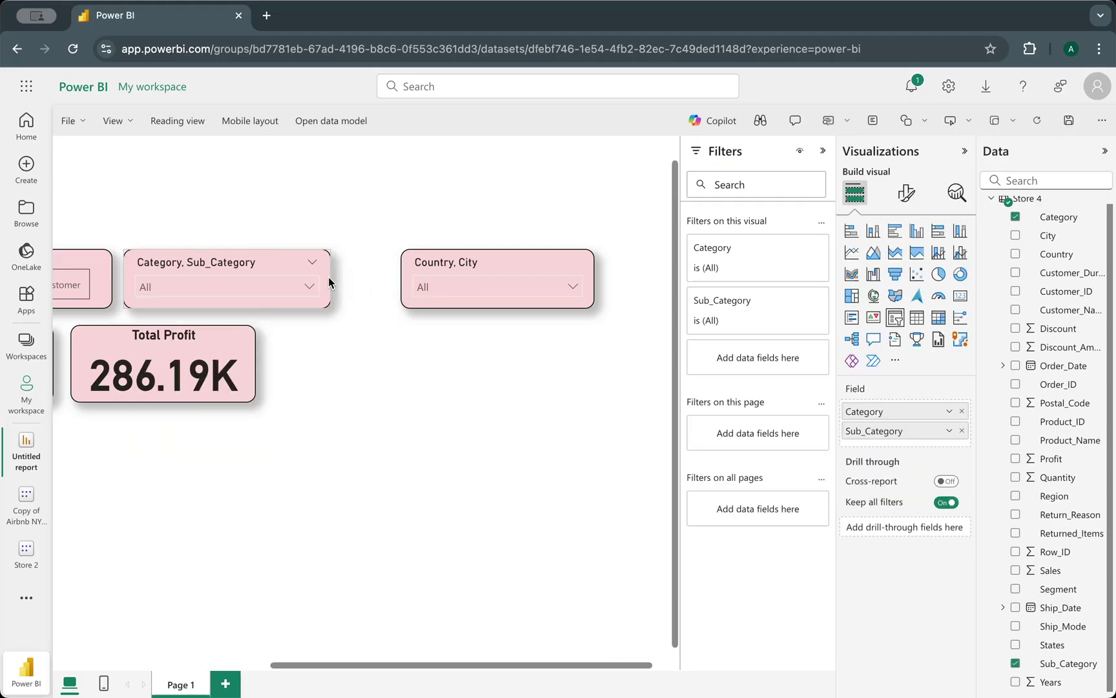
{"action": "left_click", "coordinate": [285, 471]}
- Move the Customer_Duration, Category and second Country, City slicers closer together so the row has small gaps
{"action": "scroll", "coordinate": [285, 472], "scroll_direction": "left", "scroll_amount": 5}
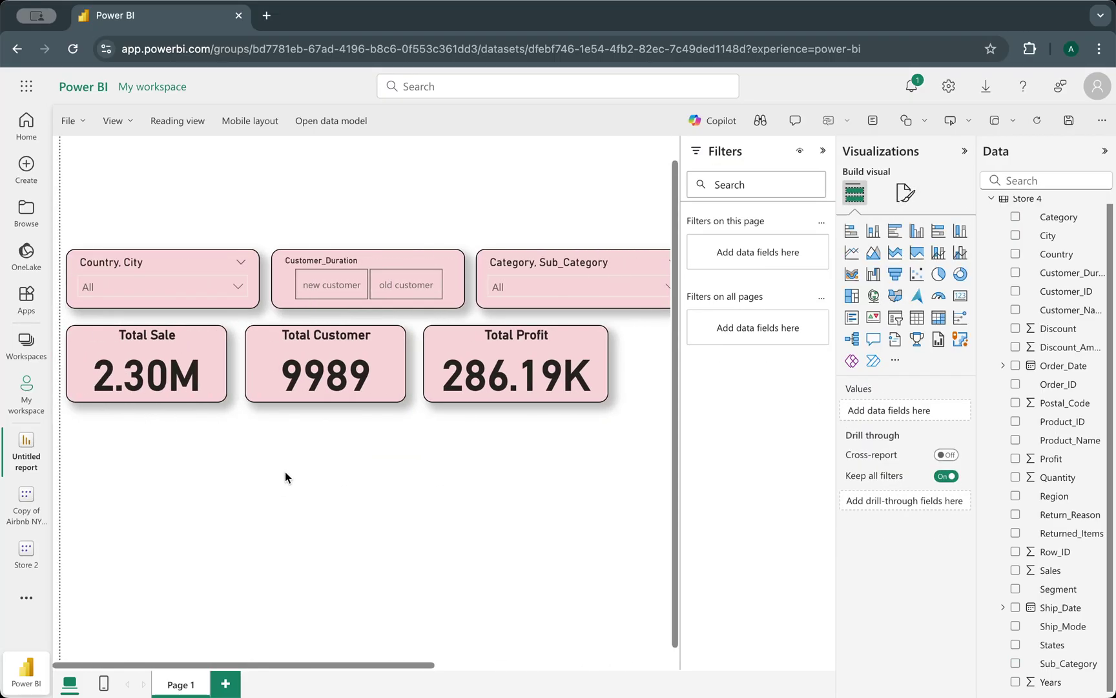
{"action": "scroll", "coordinate": [285, 472], "scroll_direction": "right", "scroll_amount": 5}
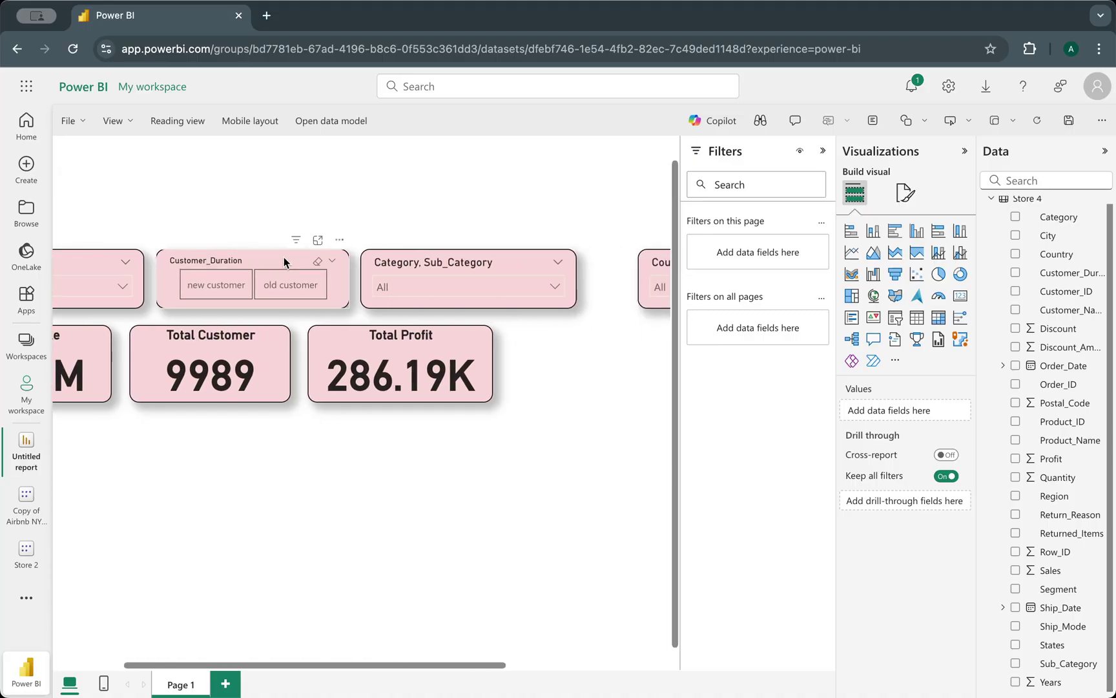
{"action": "left_click_drag", "start_coordinate": [281, 261], "coordinate": [277, 262]}
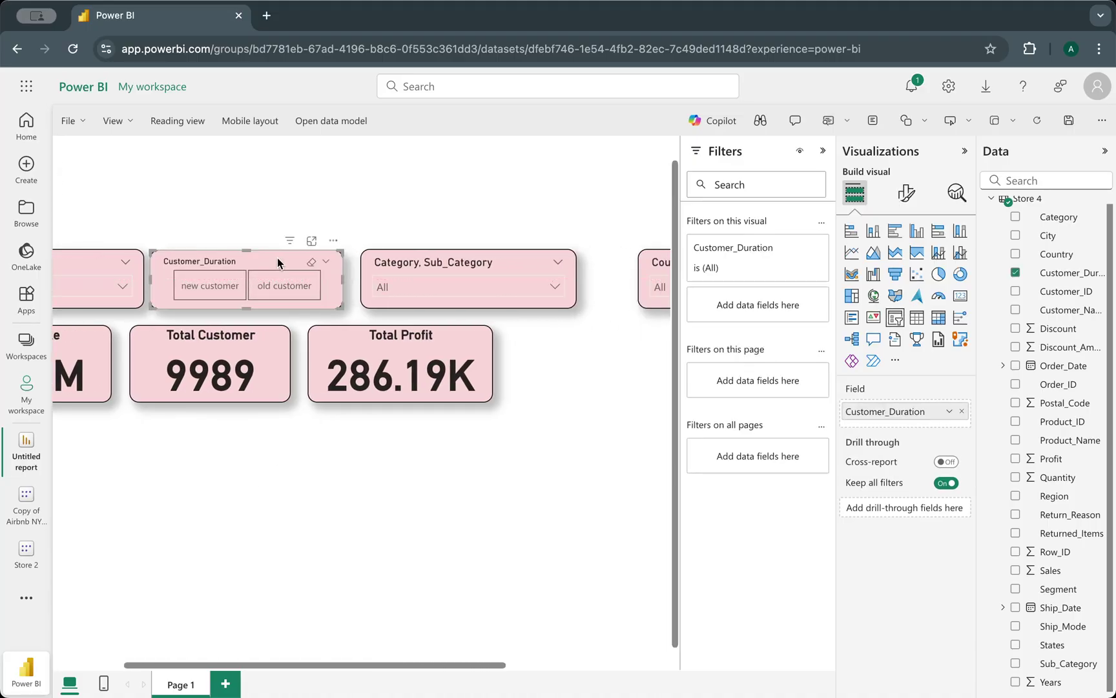
{"action": "left_click_drag", "start_coordinate": [473, 253], "coordinate": [463, 254]}
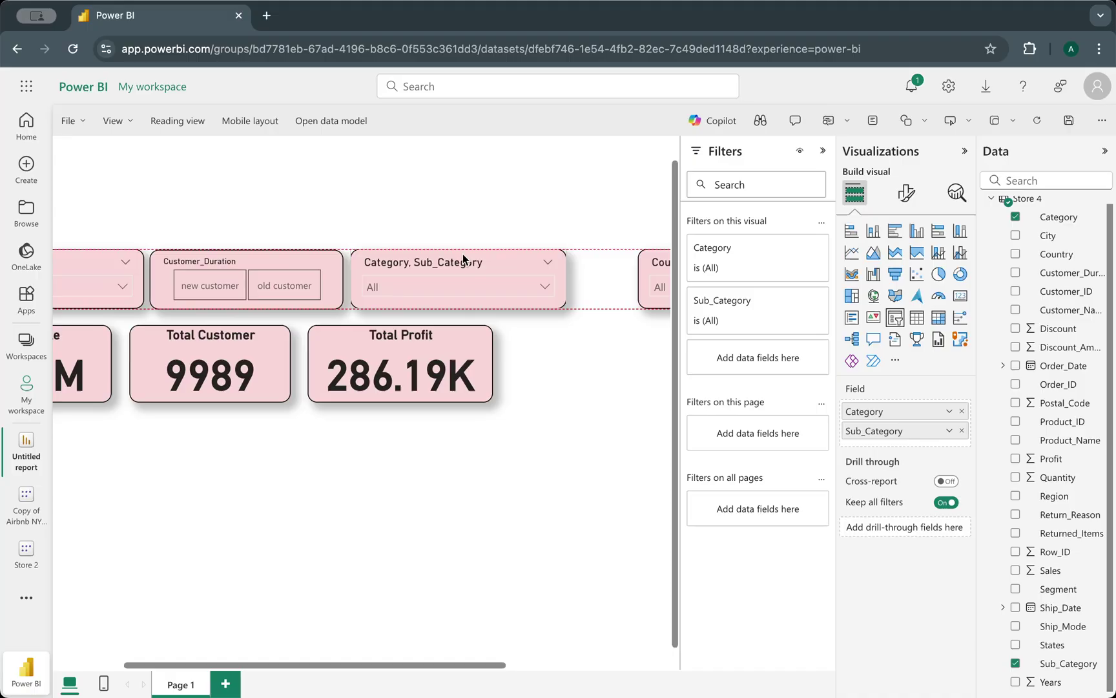
{"action": "left_click", "coordinate": [567, 454]}
{"action": "scroll", "coordinate": [567, 454], "scroll_direction": "right", "scroll_amount": 3}
{"action": "left_click_drag", "start_coordinate": [581, 268], "coordinate": [531, 262]}
{"action": "left_click", "coordinate": [506, 430]}
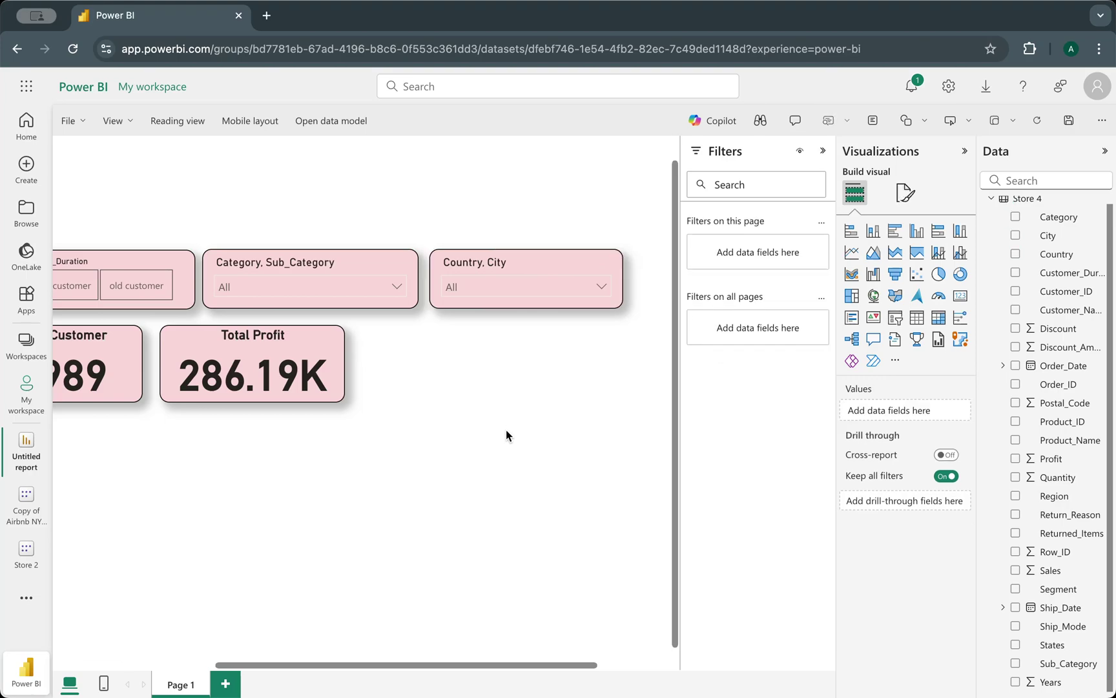
- Replace Country and City in the last slicer of the row with Quarter from the Order_Date date hierarchy
{"action": "scroll", "coordinate": [534, 404], "scroll_direction": "right", "scroll_amount": 3}
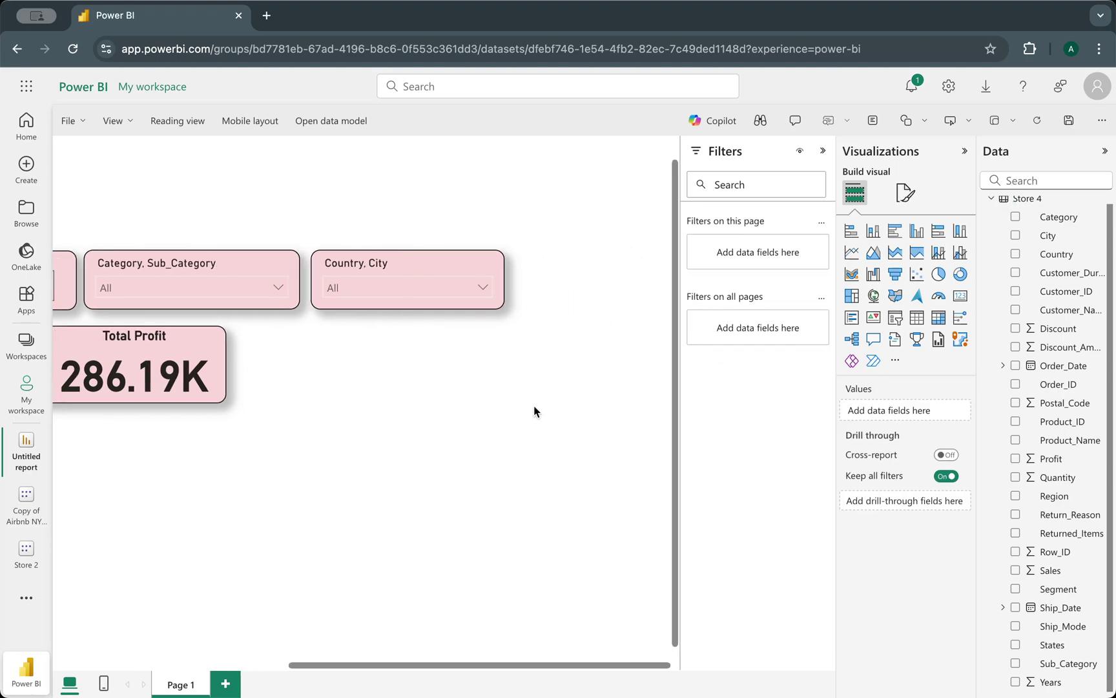
{"action": "left_click", "coordinate": [410, 256]}
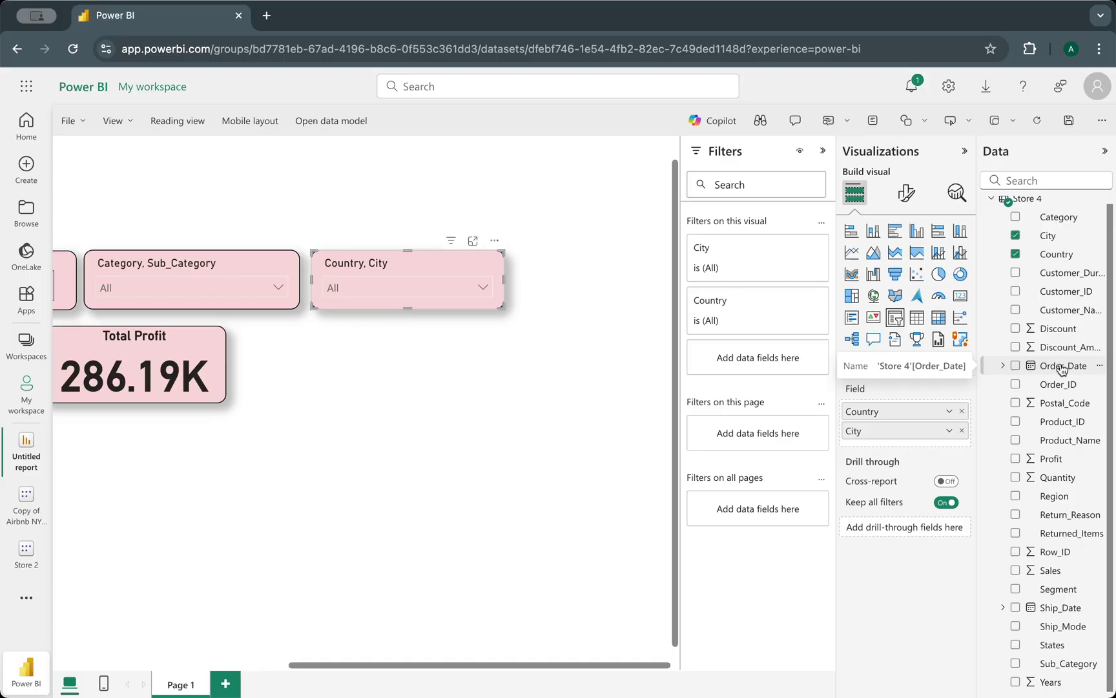
{"action": "left_click", "coordinate": [1100, 367]}
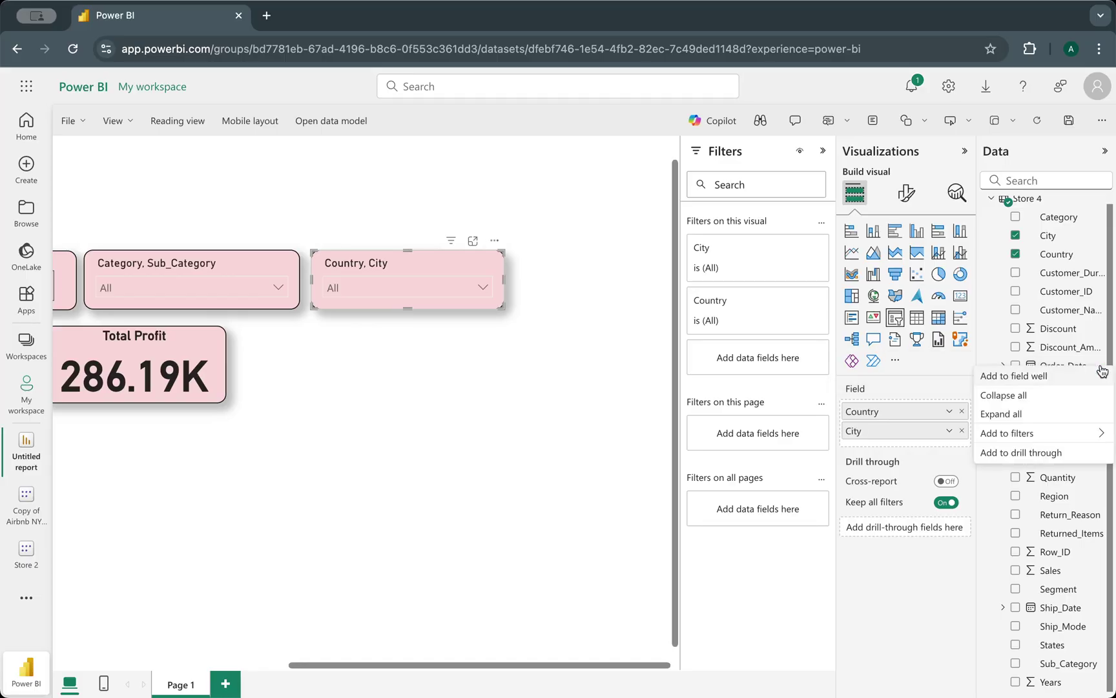
{"action": "left_click", "coordinate": [1024, 415]}
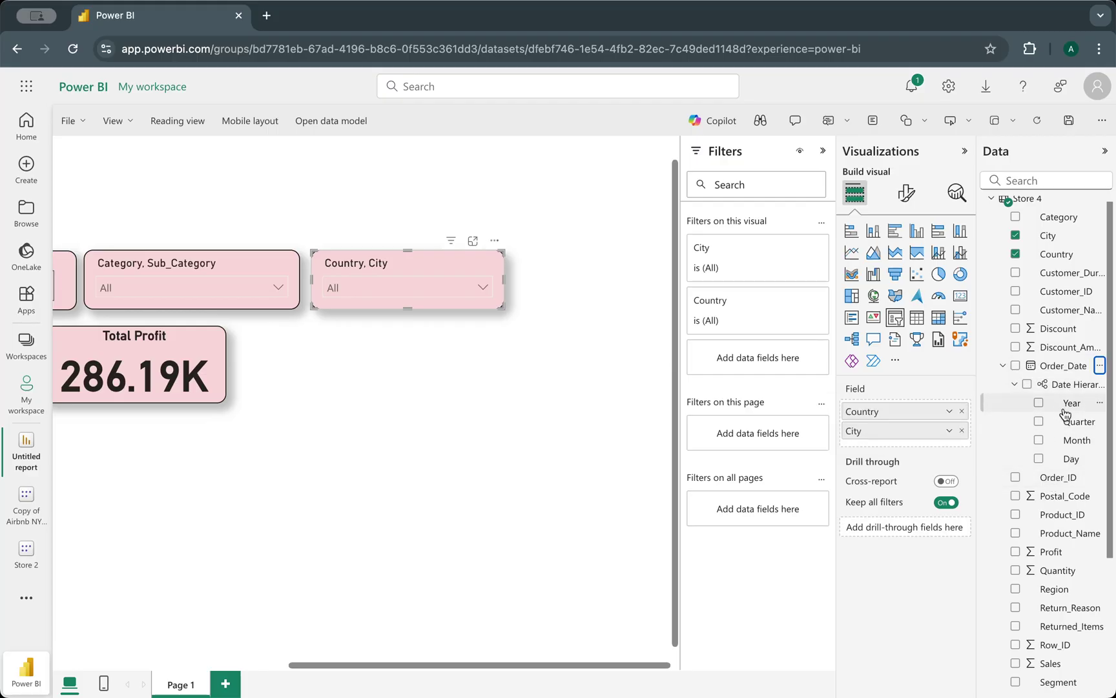
{"action": "left_click_drag", "start_coordinate": [1066, 428], "coordinate": [935, 436]}
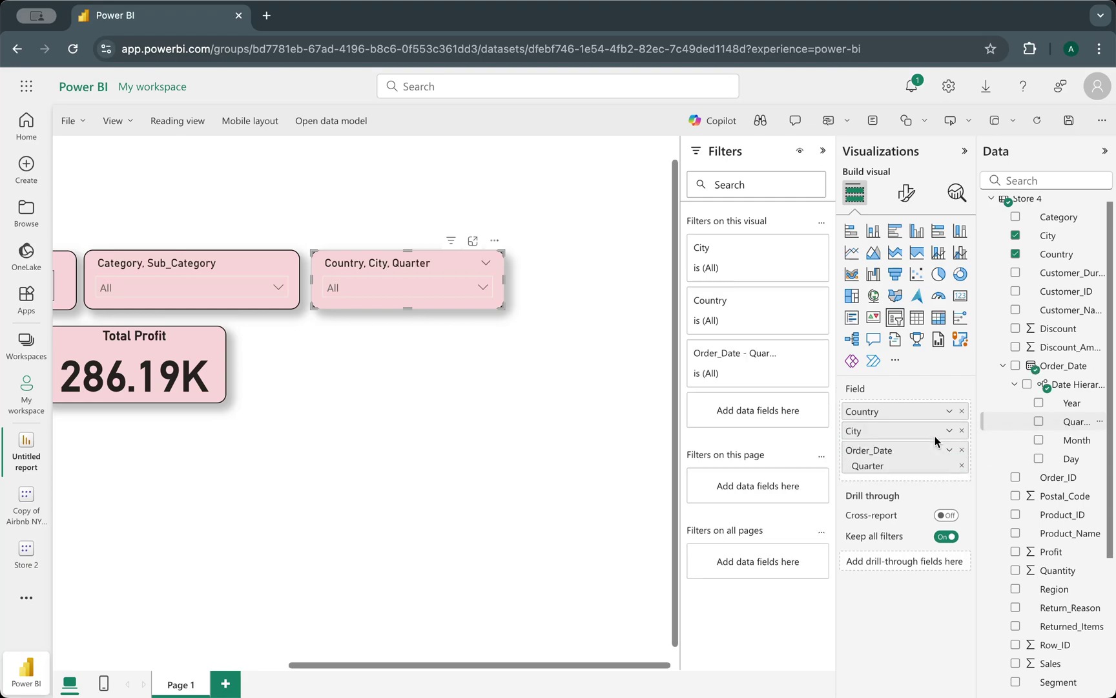
{"action": "left_click", "coordinate": [962, 412]}
{"action": "left_click", "coordinate": [962, 412]}
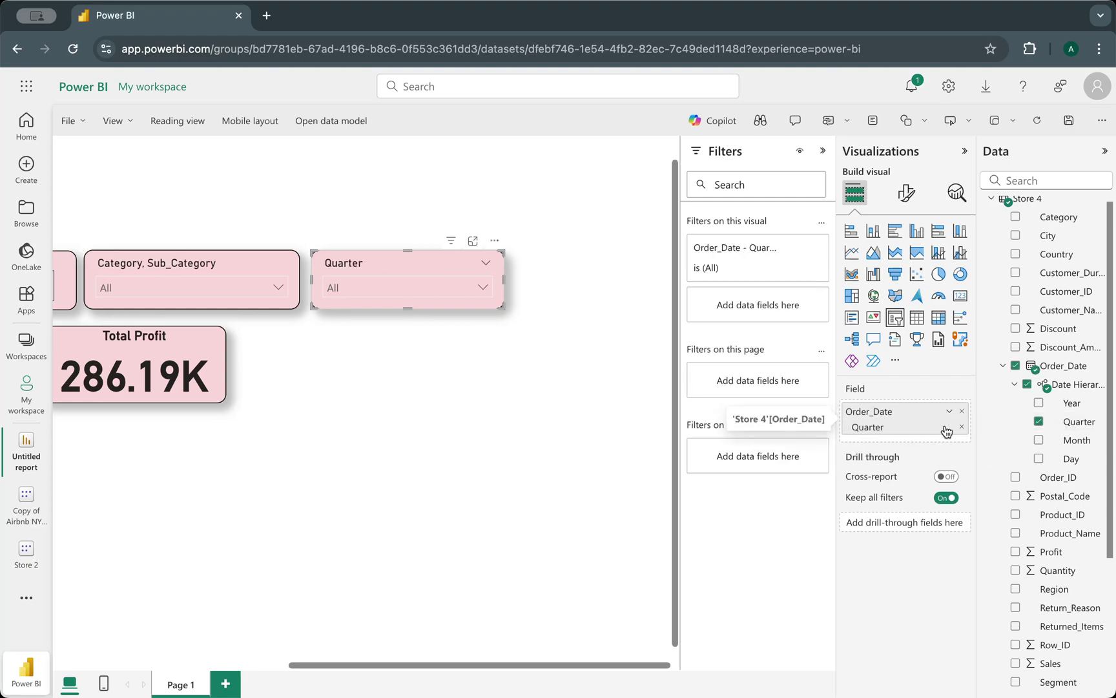
- Check the Quarter slicer's dropdown list, try the Vertical list style, and set its style to Tile
{"action": "left_click", "coordinate": [478, 295]}
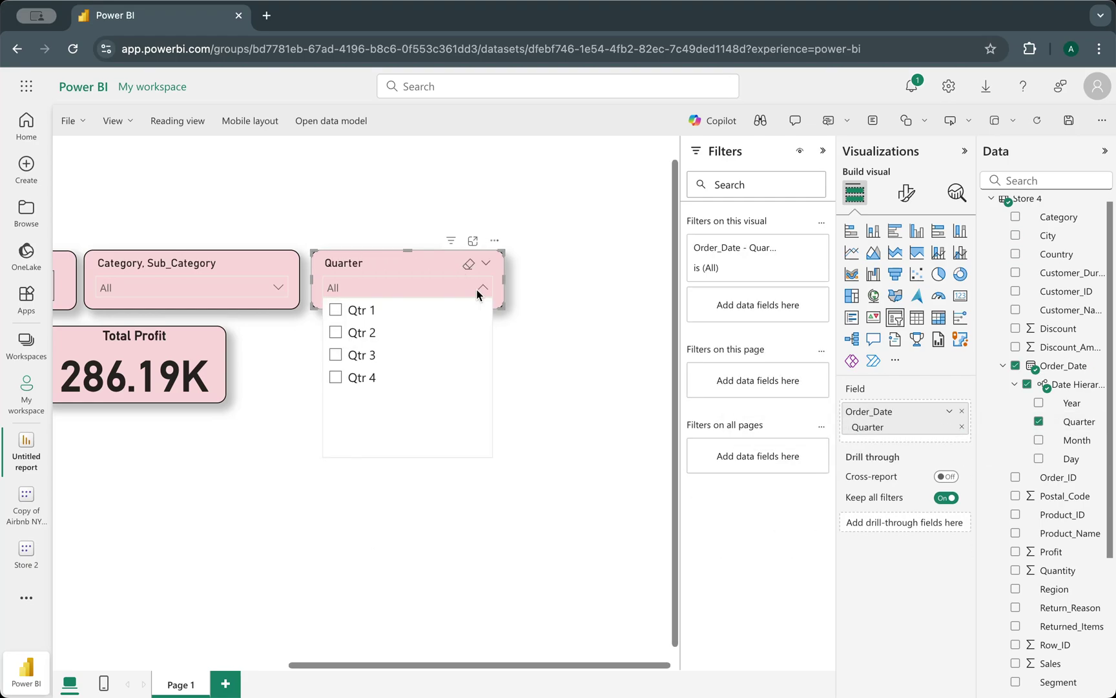
{"action": "left_click", "coordinate": [479, 290]}
{"action": "left_click", "coordinate": [908, 196]}
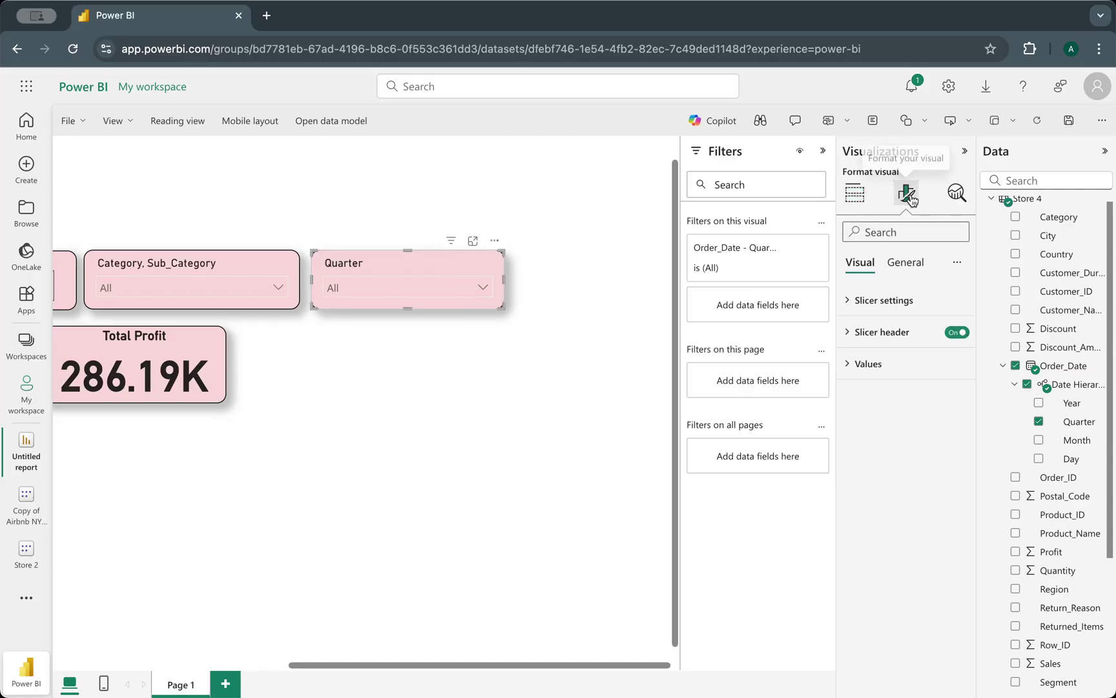
{"action": "left_click", "coordinate": [874, 300]}
{"action": "left_click", "coordinate": [879, 378]}
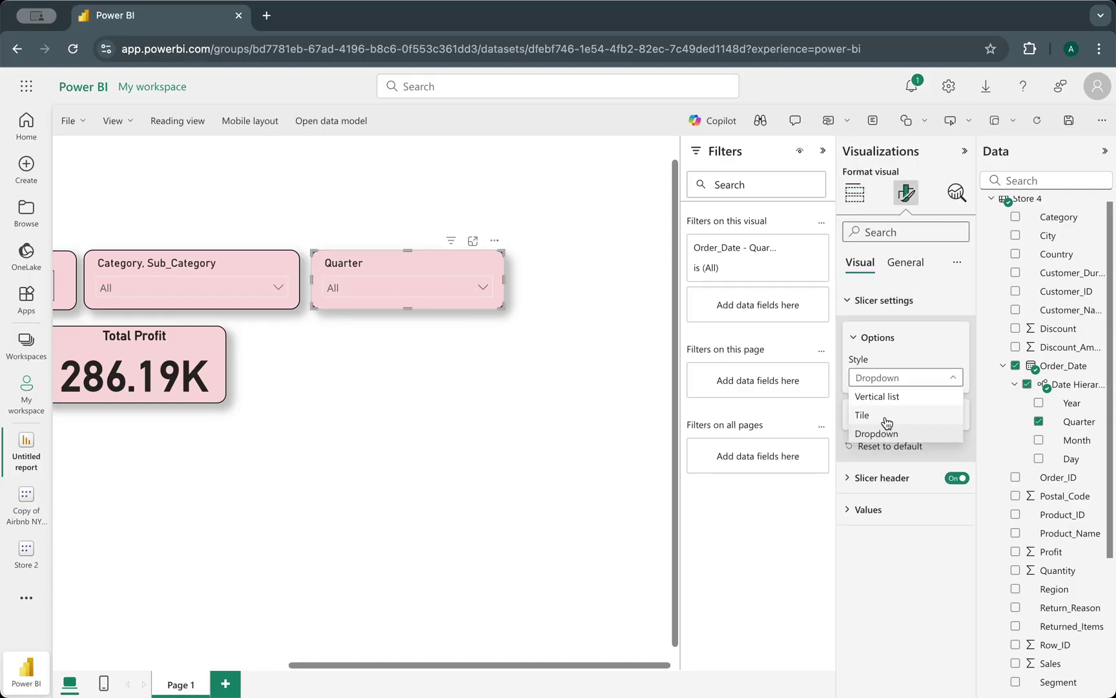
{"action": "left_click", "coordinate": [898, 395]}
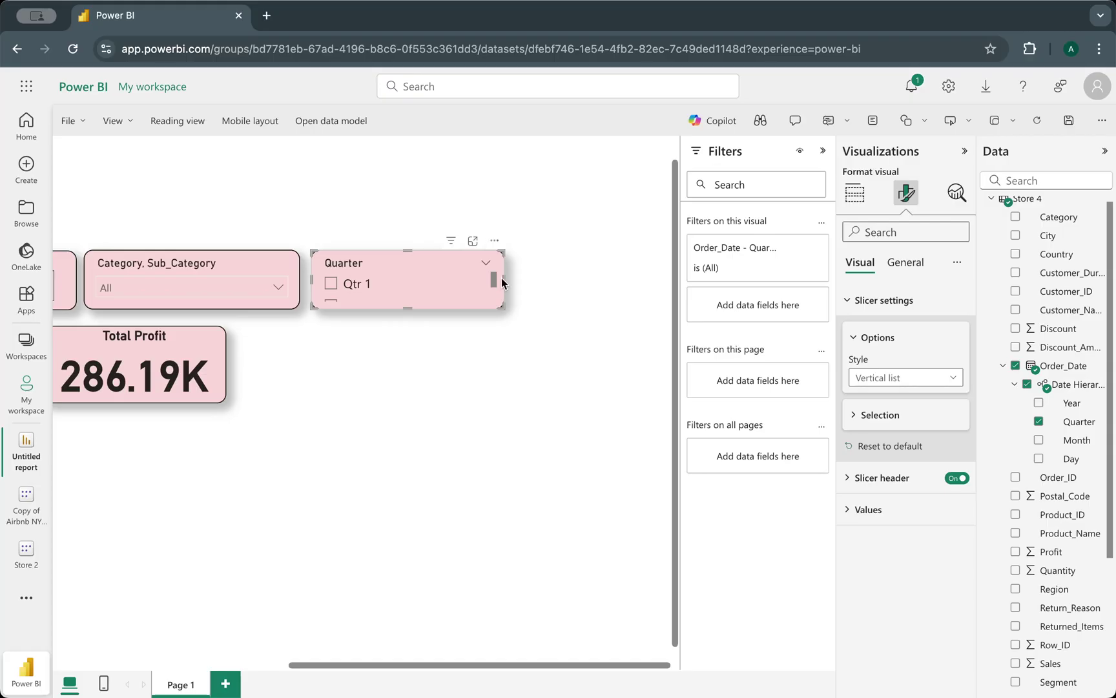
{"action": "left_click", "coordinate": [933, 378]}
{"action": "left_click", "coordinate": [902, 415]}
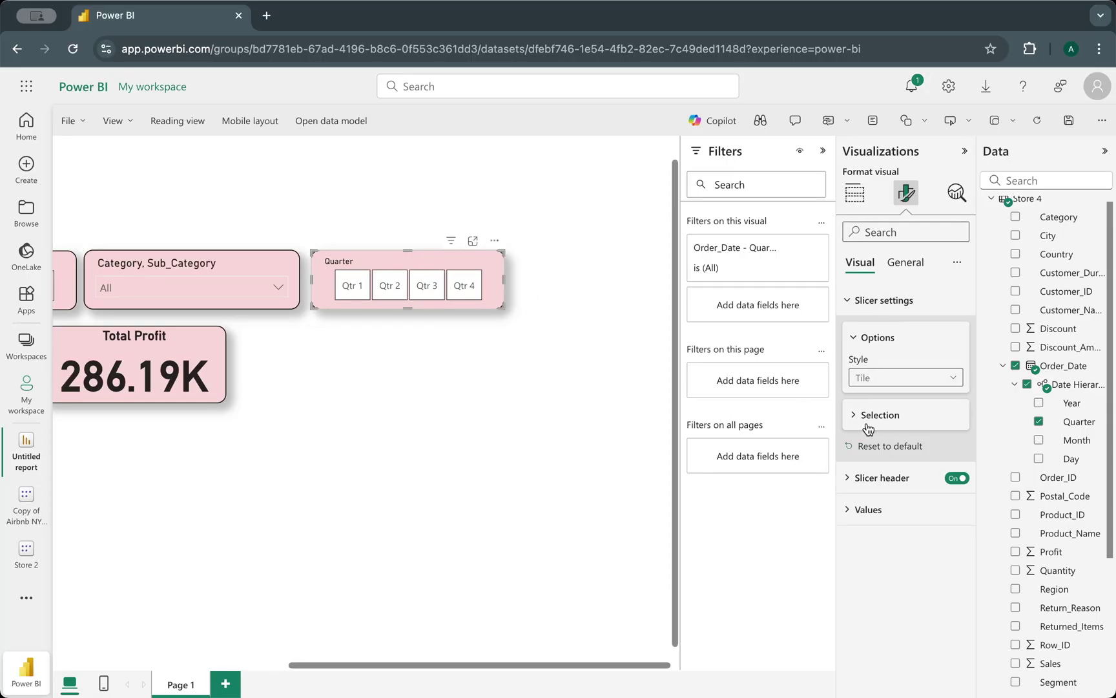
{"action": "left_click", "coordinate": [867, 511]}
{"action": "left_click", "coordinate": [867, 510]}
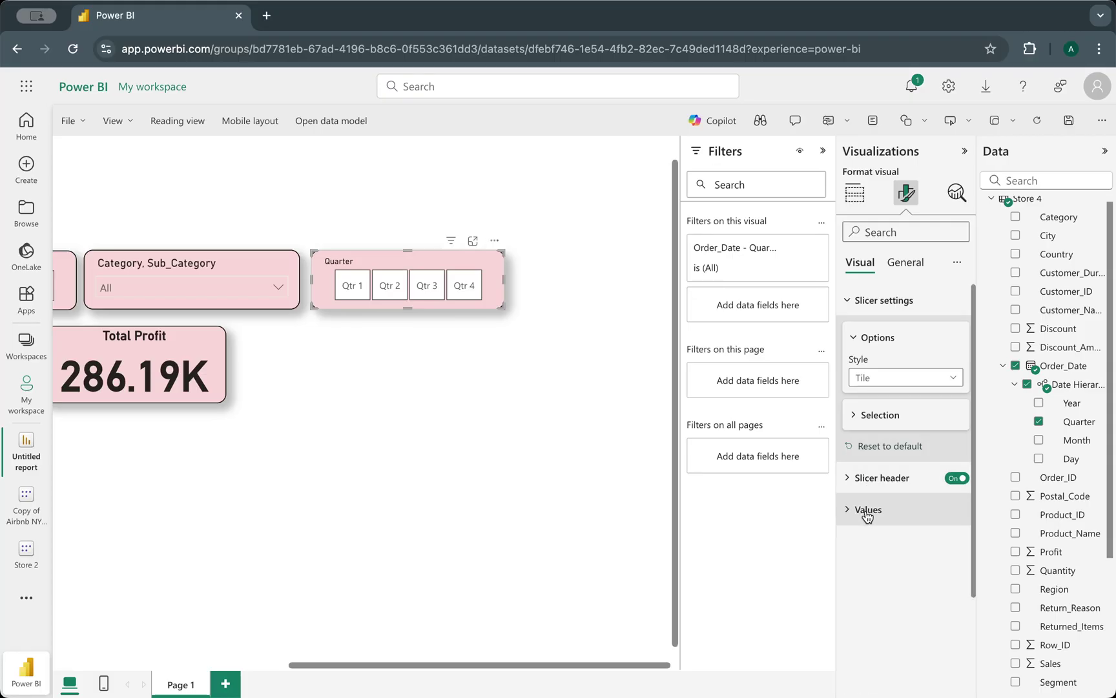
{"action": "left_click", "coordinate": [861, 481]}
{"action": "left_click", "coordinate": [861, 482]}
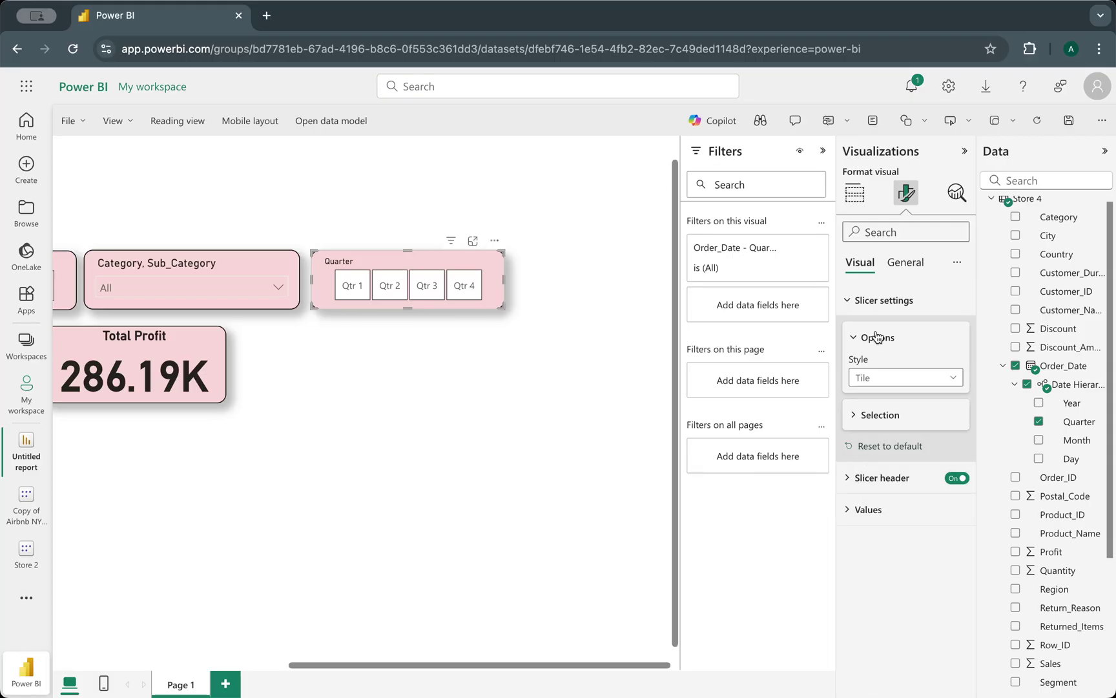
{"action": "left_click", "coordinate": [862, 299]}
{"action": "left_click", "coordinate": [869, 297]}
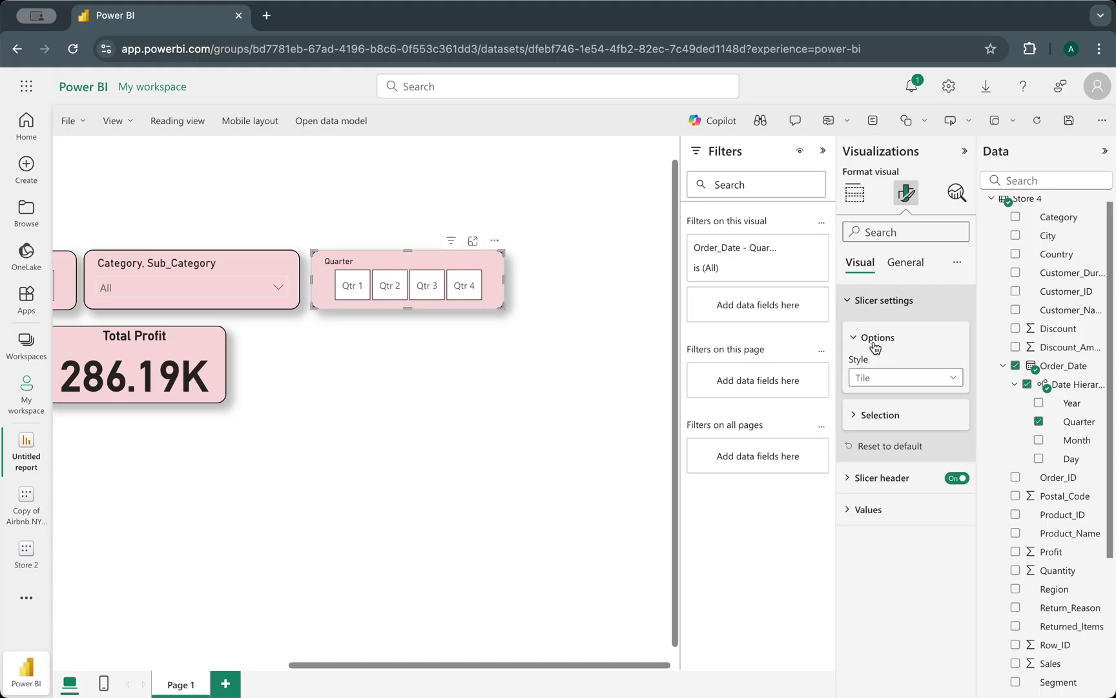
{"action": "left_click", "coordinate": [868, 416]}
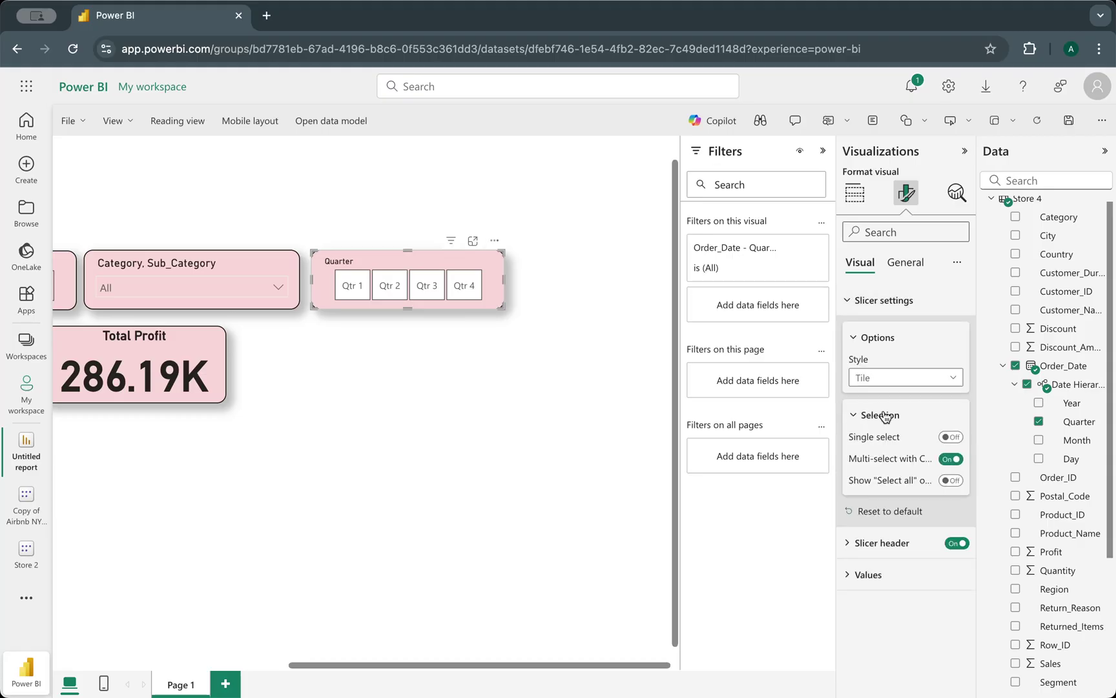
- Set the Quarter slicer header's background to the recently used light pink
{"action": "left_click", "coordinate": [863, 542]}
{"action": "scroll", "coordinate": [880, 495], "scroll_direction": "down", "scroll_amount": 5}
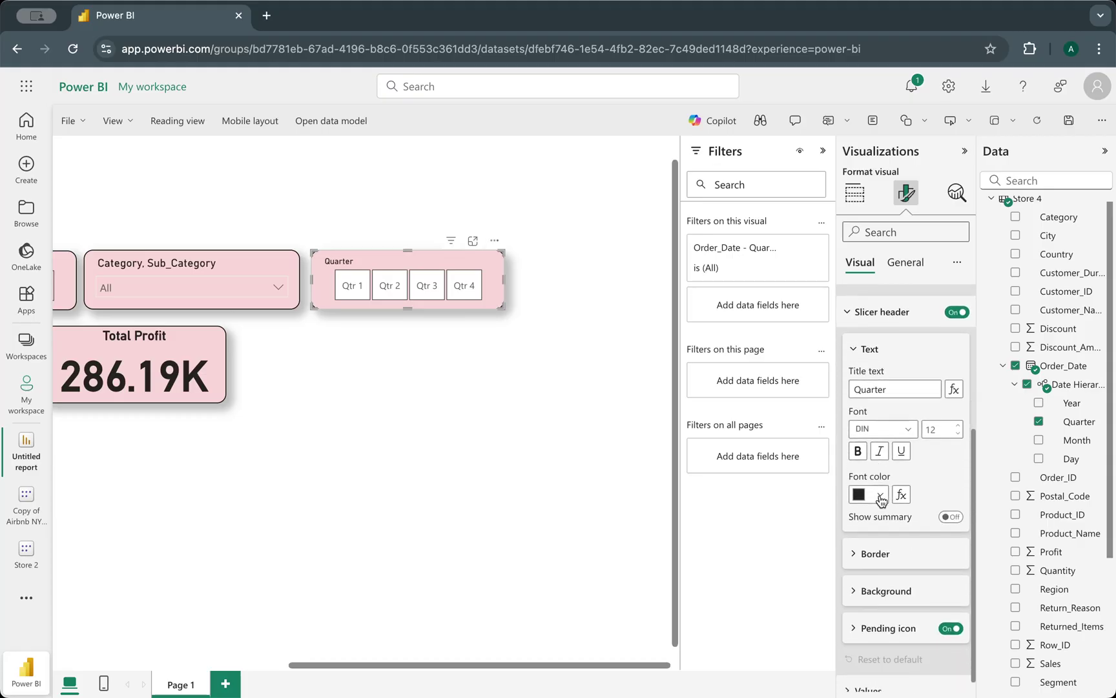
{"action": "left_click", "coordinate": [867, 587]}
{"action": "scroll", "coordinate": [868, 588], "scroll_direction": "down", "scroll_amount": 1}
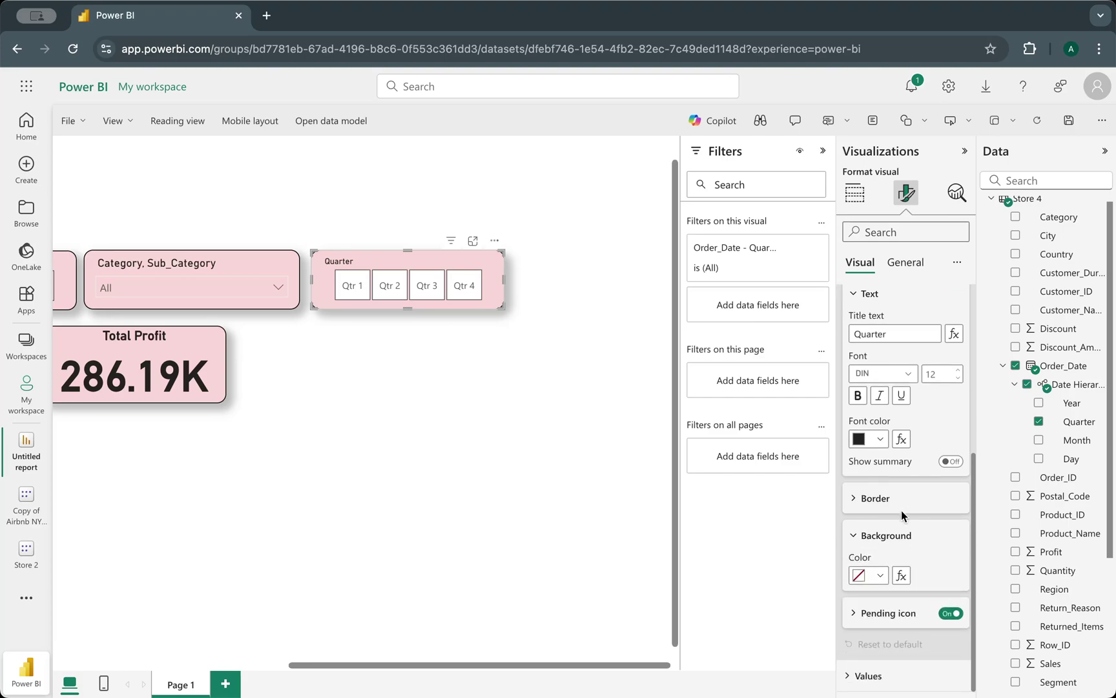
{"action": "left_click", "coordinate": [873, 575]}
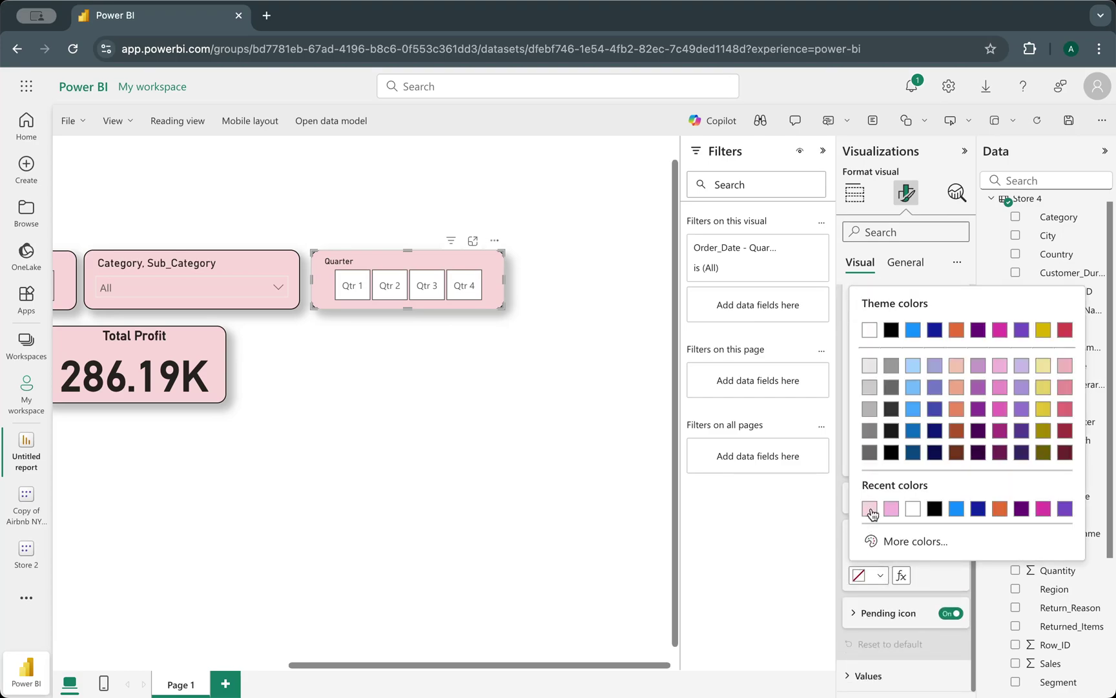
{"action": "left_click", "coordinate": [870, 511]}
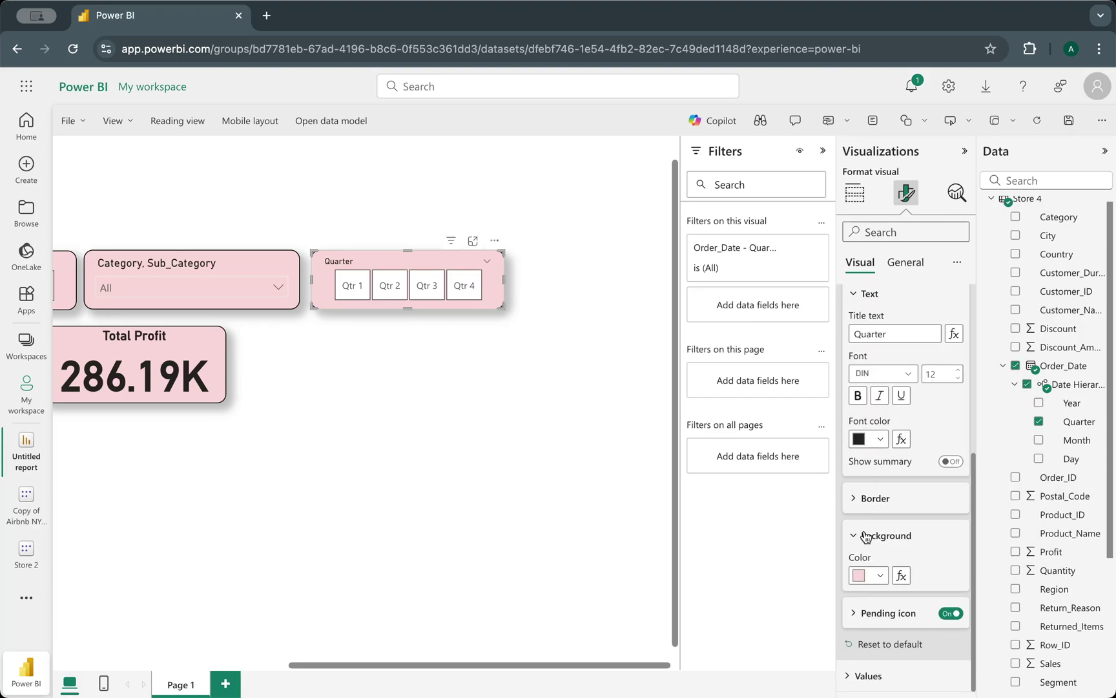
{"action": "left_click", "coordinate": [519, 456]}
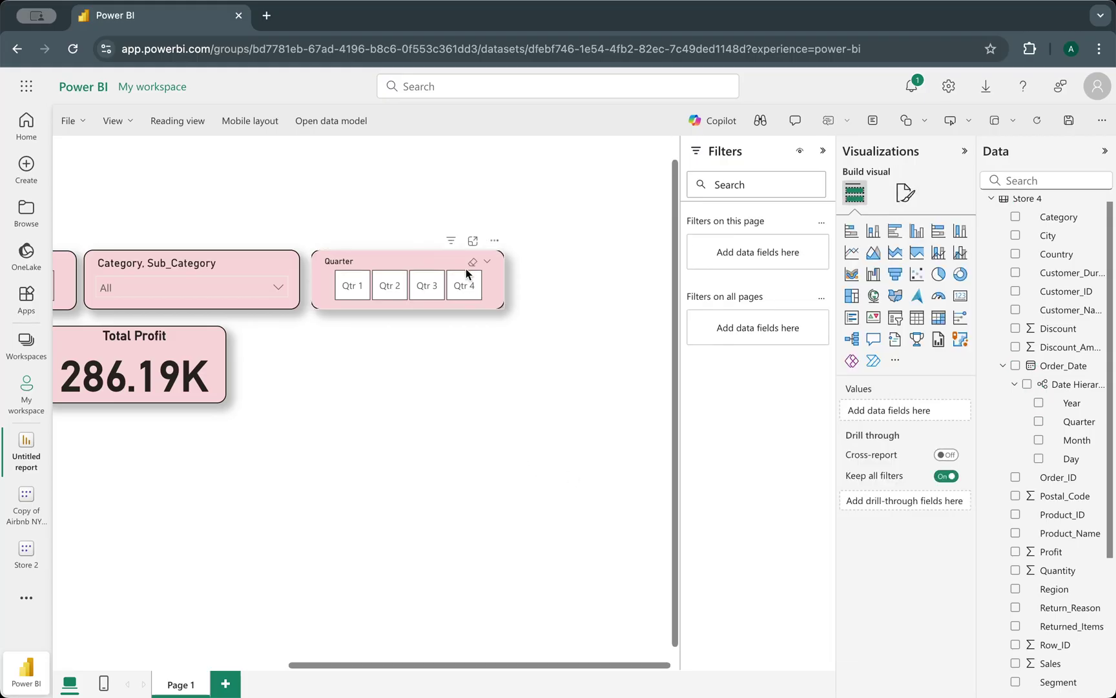
- Review the Quarter slicer's header text, border and background settings and its value formatting options
{"action": "left_click", "coordinate": [433, 258]}
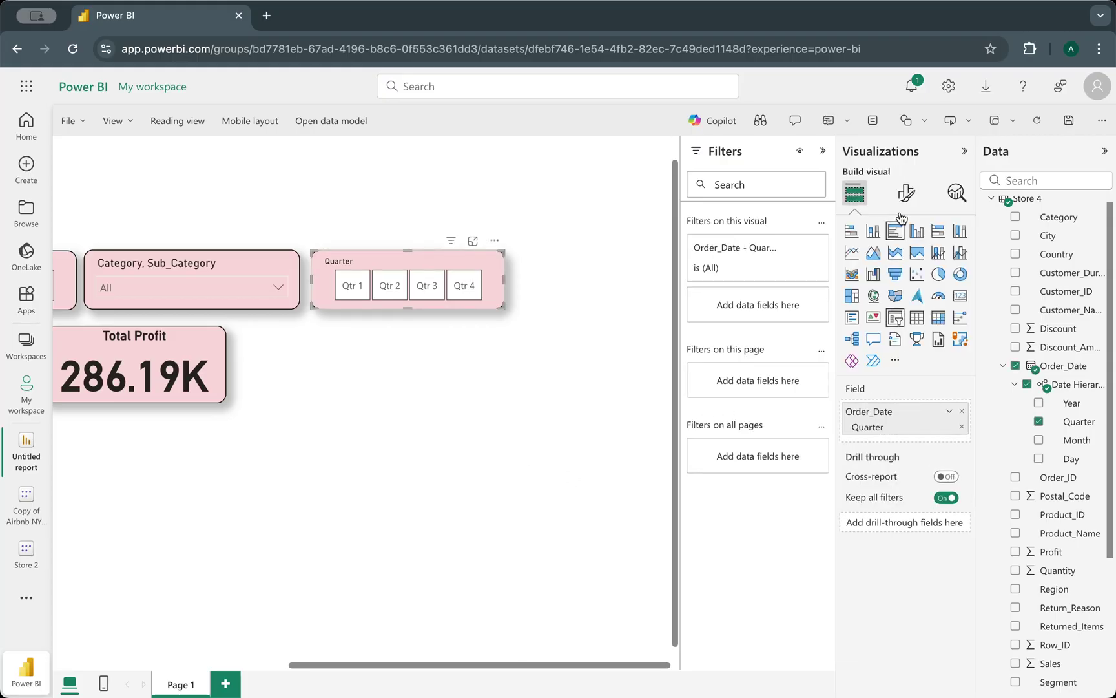
{"action": "left_click", "coordinate": [906, 192]}
{"action": "left_click", "coordinate": [878, 332]}
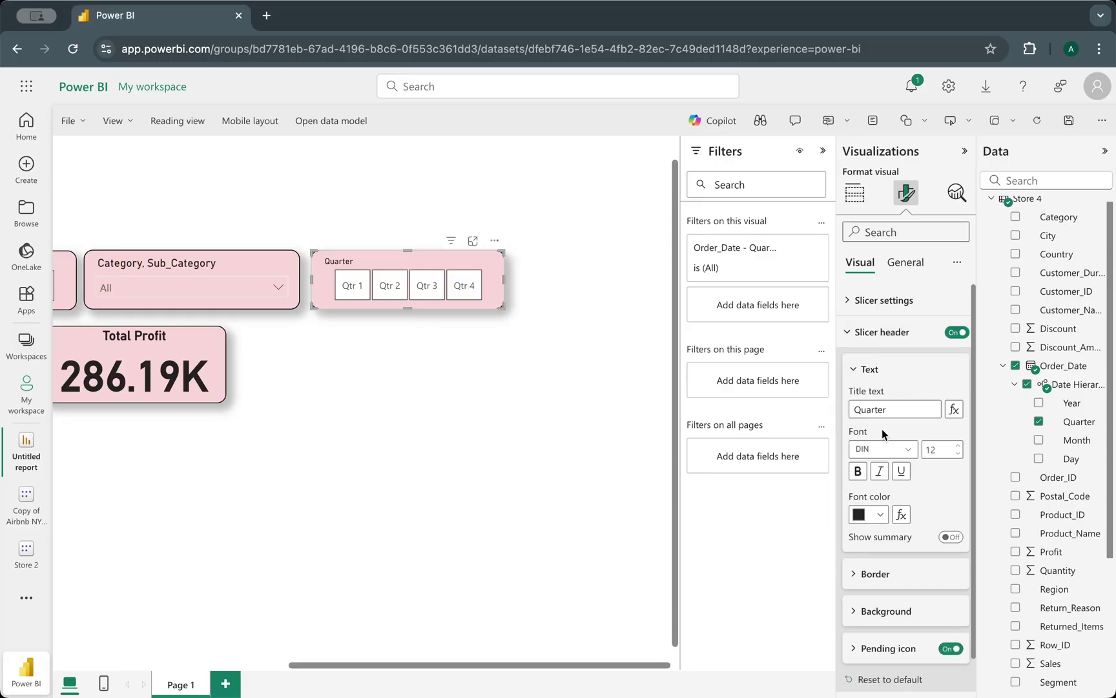
{"action": "scroll", "coordinate": [882, 429], "scroll_direction": "down", "scroll_amount": 1}
{"action": "left_click", "coordinate": [875, 539]}
{"action": "scroll", "coordinate": [876, 539], "scroll_direction": "down", "scroll_amount": 3}
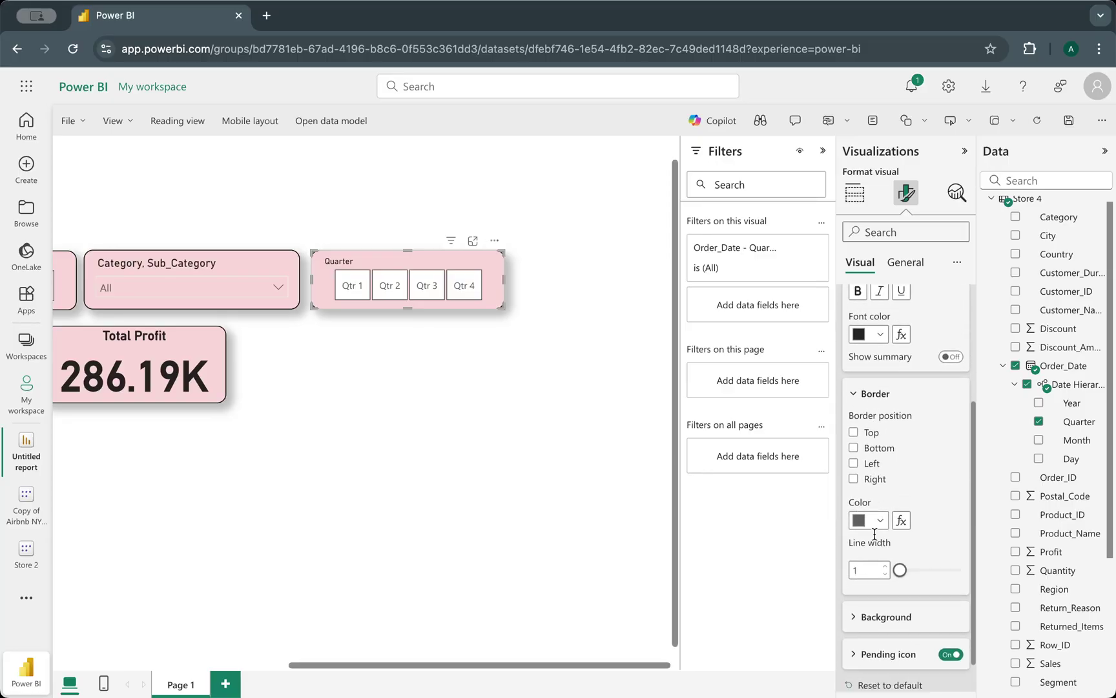
{"action": "left_click", "coordinate": [853, 398]}
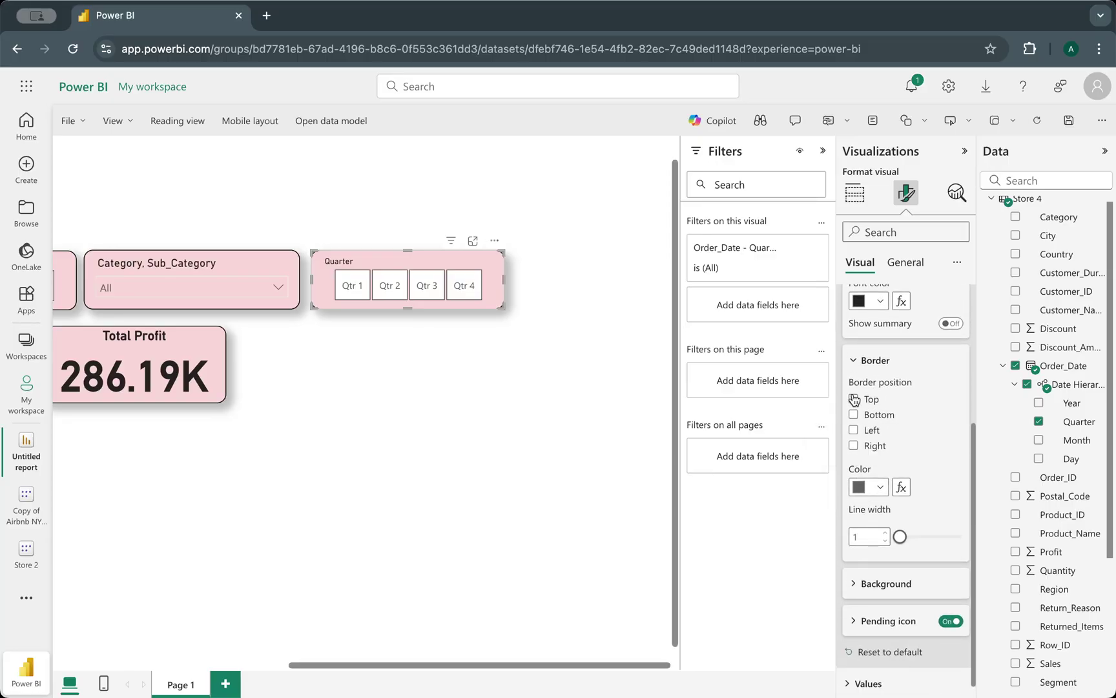
{"action": "left_click", "coordinate": [854, 398]}
{"action": "scroll", "coordinate": [877, 448], "scroll_direction": "down", "scroll_amount": 1}
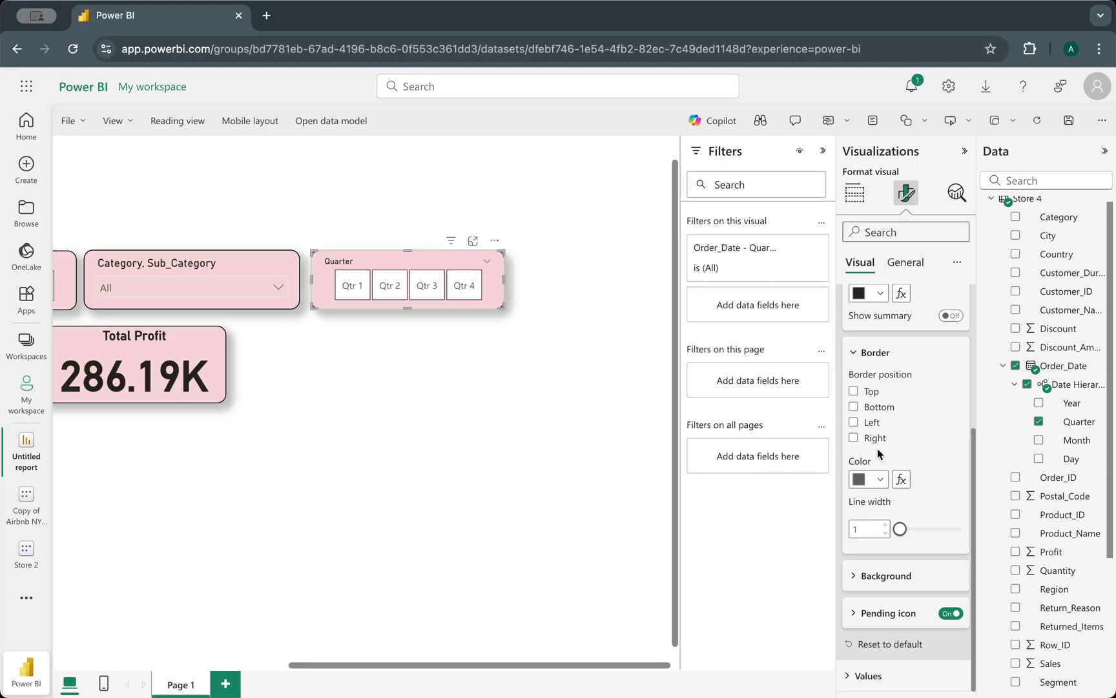
{"action": "left_click", "coordinate": [866, 580]}
{"action": "scroll", "coordinate": [867, 580], "scroll_direction": "down", "scroll_amount": 1}
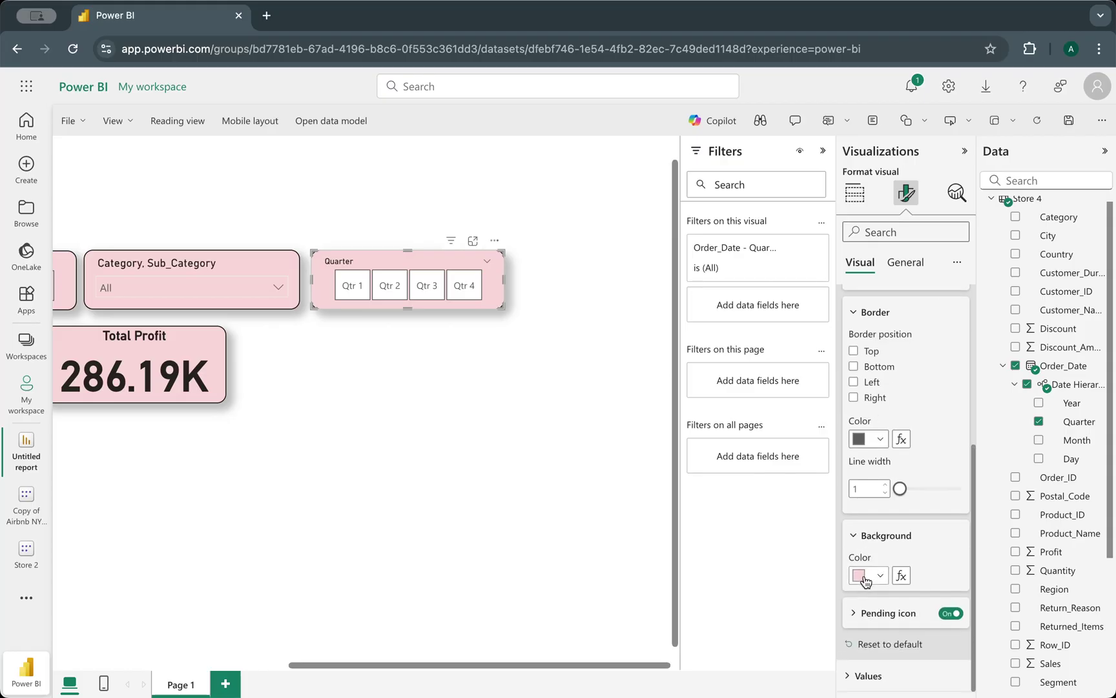
{"action": "left_click", "coordinate": [862, 675]}
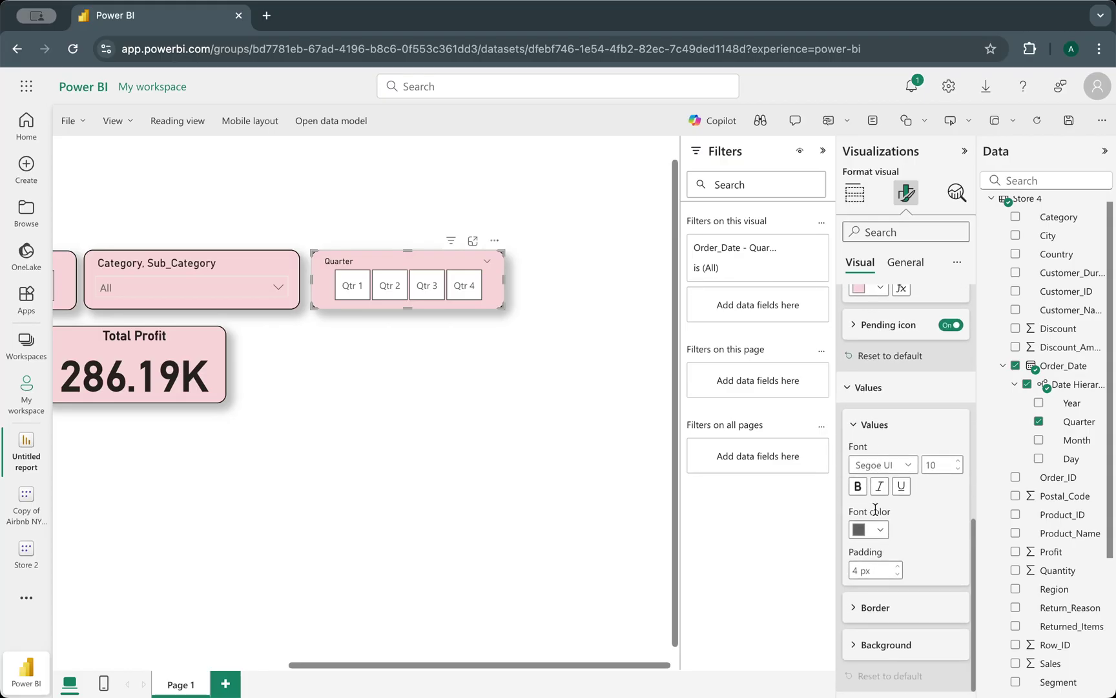
- Duplicate the Customer_Duration slicer and place the copy in the empty area beneath the slicer row
{"action": "left_click", "coordinate": [497, 443]}
{"action": "scroll", "coordinate": [497, 443], "scroll_direction": "left", "scroll_amount": 6}
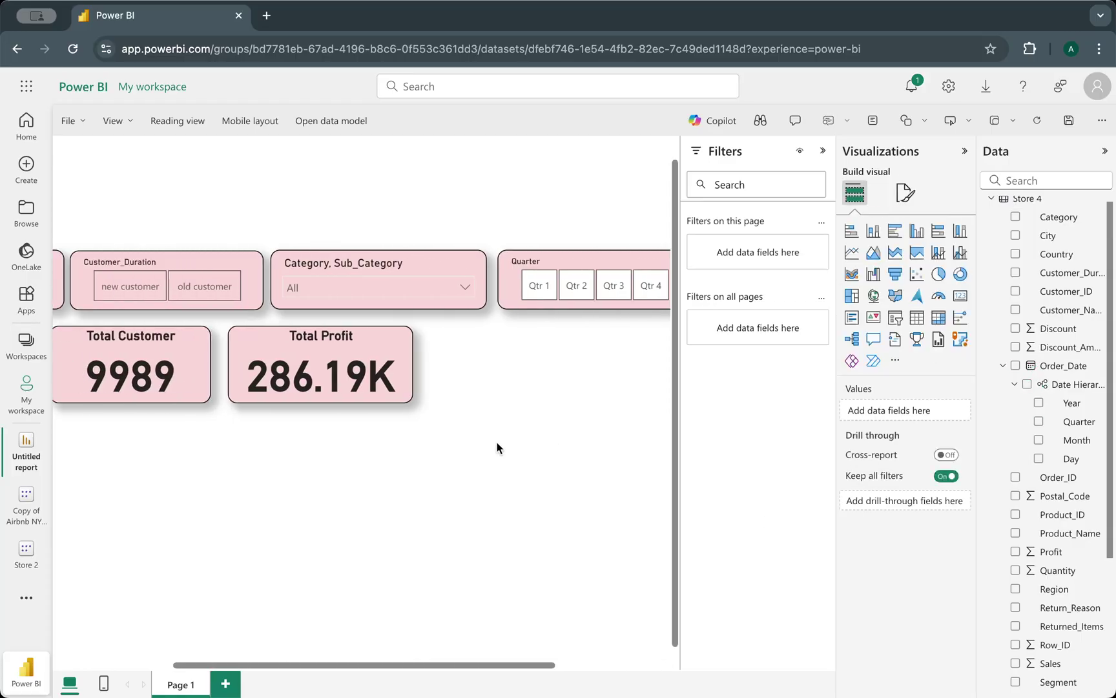
{"action": "left_click", "coordinate": [378, 256]}
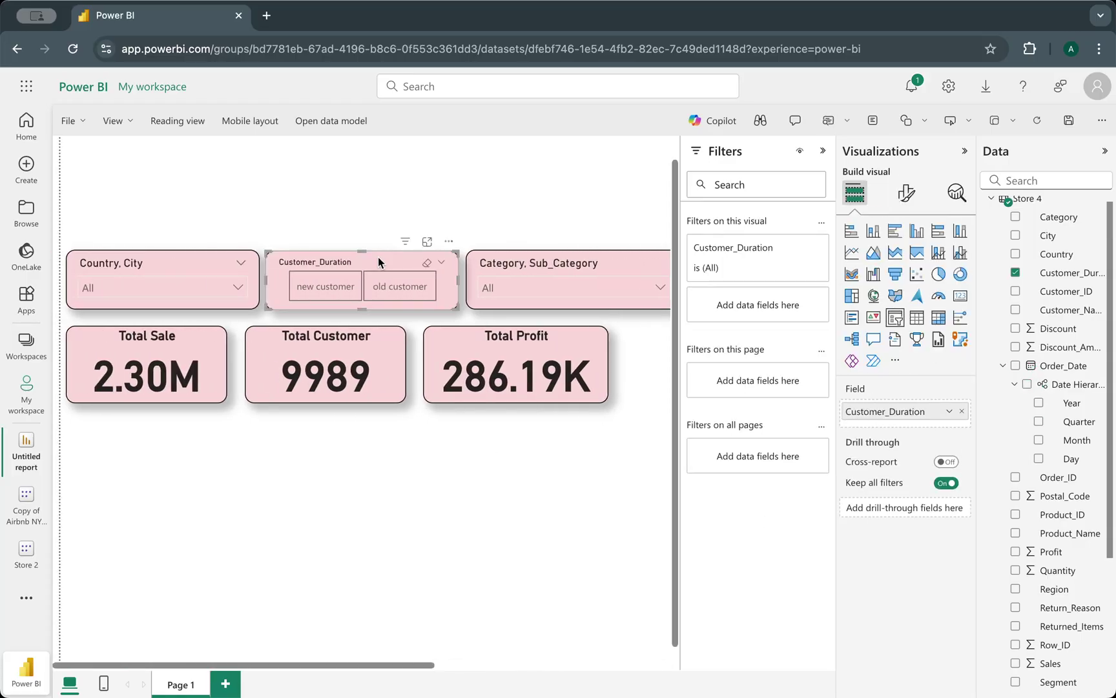
{"action": "left_click_drag", "start_coordinate": [378, 257], "coordinate": [666, 368]}
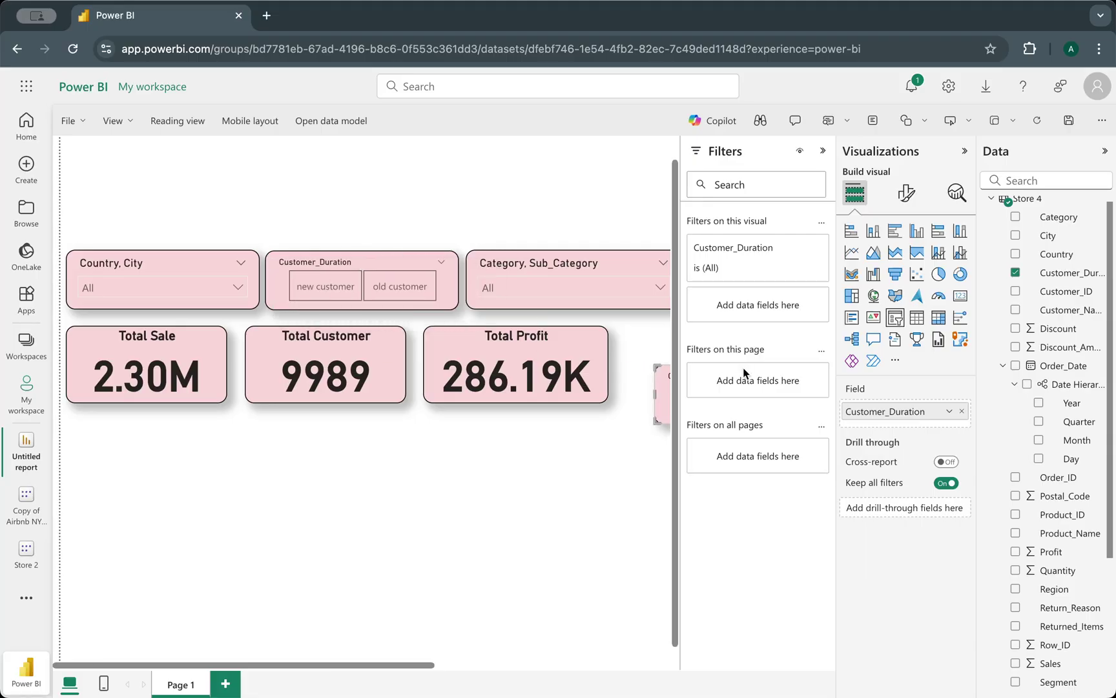
- Remove the Quarter slicer and move the Customer_Duration copy into its place at the end of the slicer row
{"action": "scroll", "coordinate": [494, 322], "scroll_direction": "right", "scroll_amount": 6}
{"action": "left_click", "coordinate": [471, 261]}
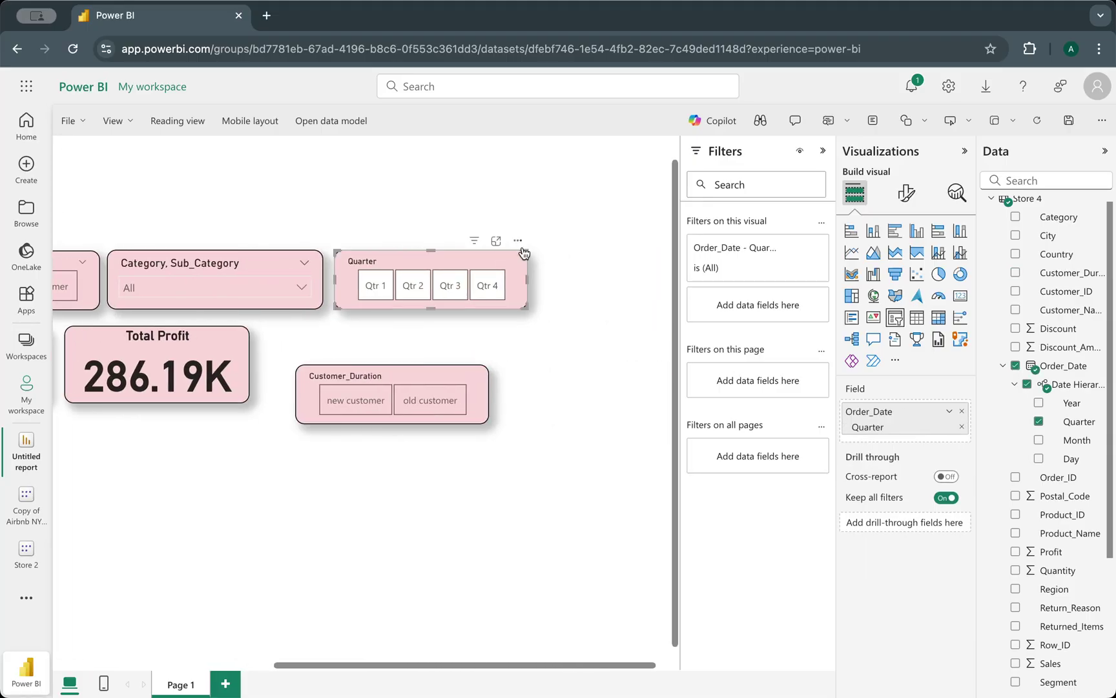
{"action": "left_click", "coordinate": [518, 240]}
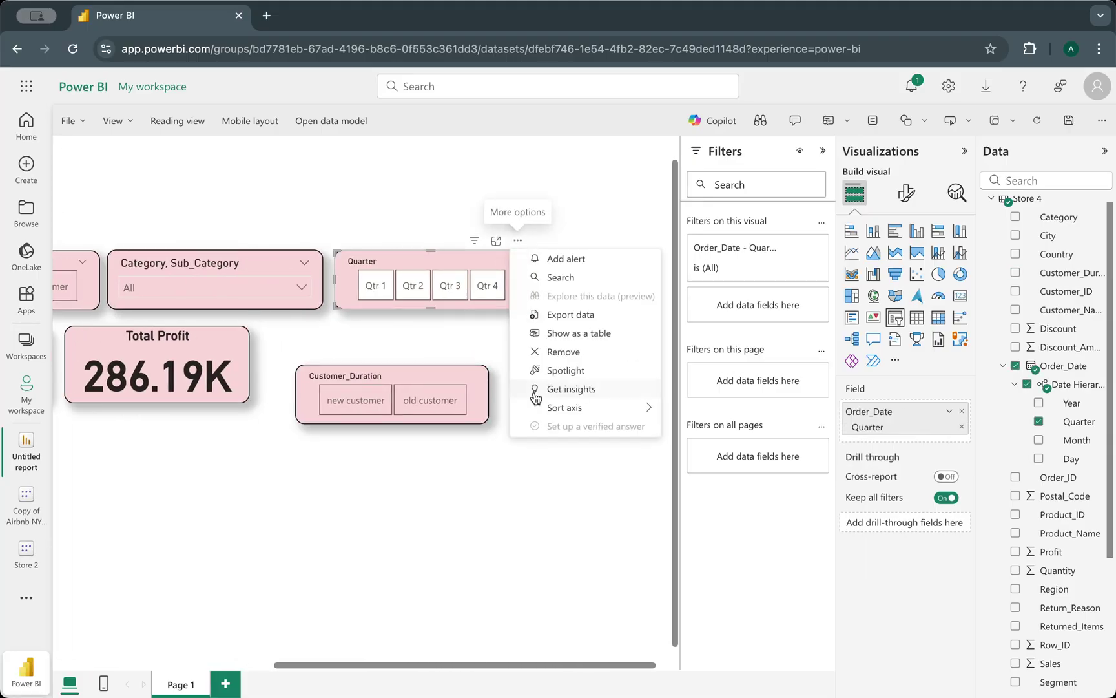
{"action": "left_click", "coordinate": [584, 351]}
{"action": "left_click_drag", "start_coordinate": [385, 381], "coordinate": [421, 267]}
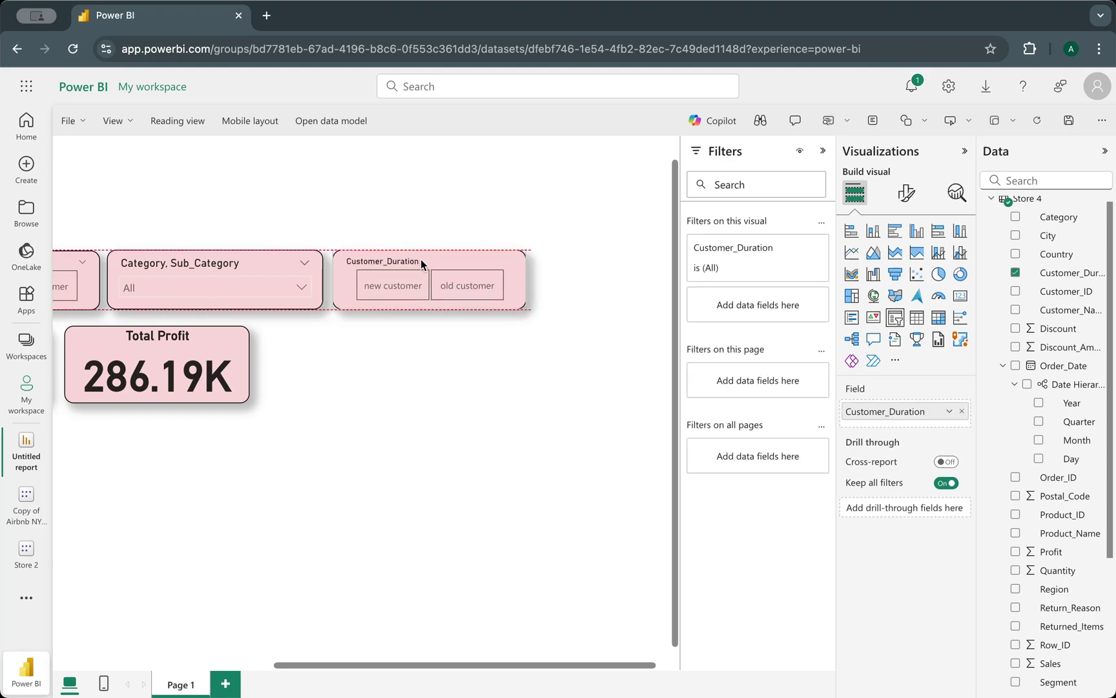
- Replace Customer_Duration in the last slicer of the row with Quarter from the Order_Date date hierarchy
{"action": "left_click_drag", "start_coordinate": [886, 411], "coordinate": [756, 410]}
{"action": "left_click_drag", "start_coordinate": [1080, 424], "coordinate": [927, 415]}
{"action": "left_click", "coordinate": [478, 434]}
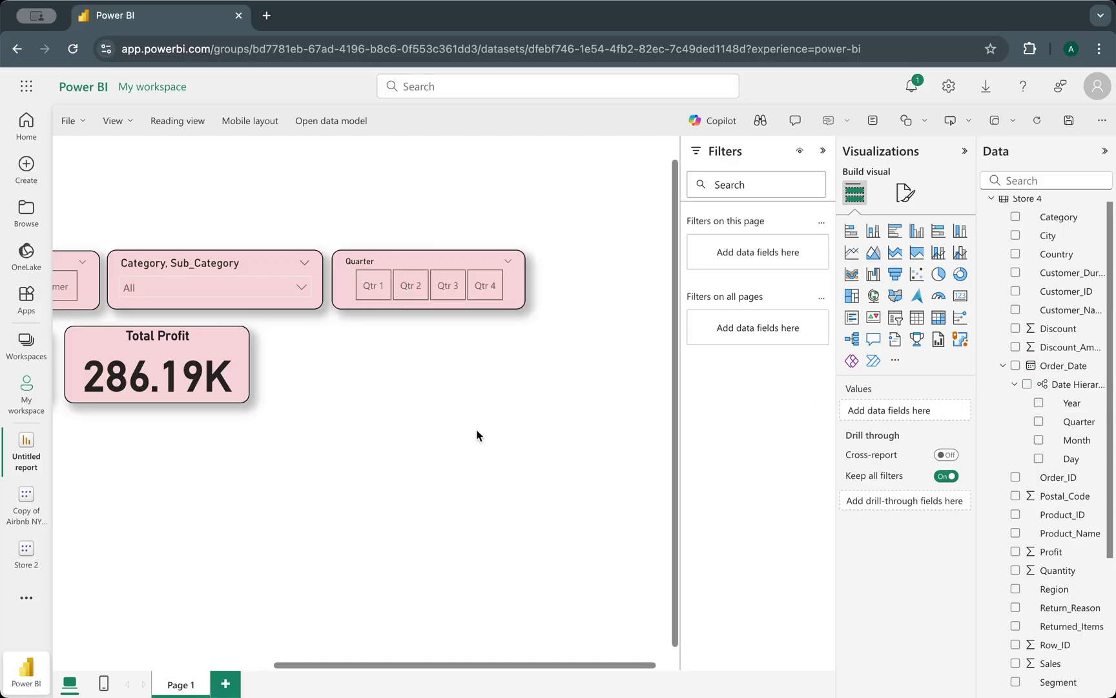
{"action": "scroll", "coordinate": [479, 435], "scroll_direction": "left", "scroll_amount": 5}
{"action": "scroll", "coordinate": [479, 434], "scroll_direction": "right", "scroll_amount": 5}
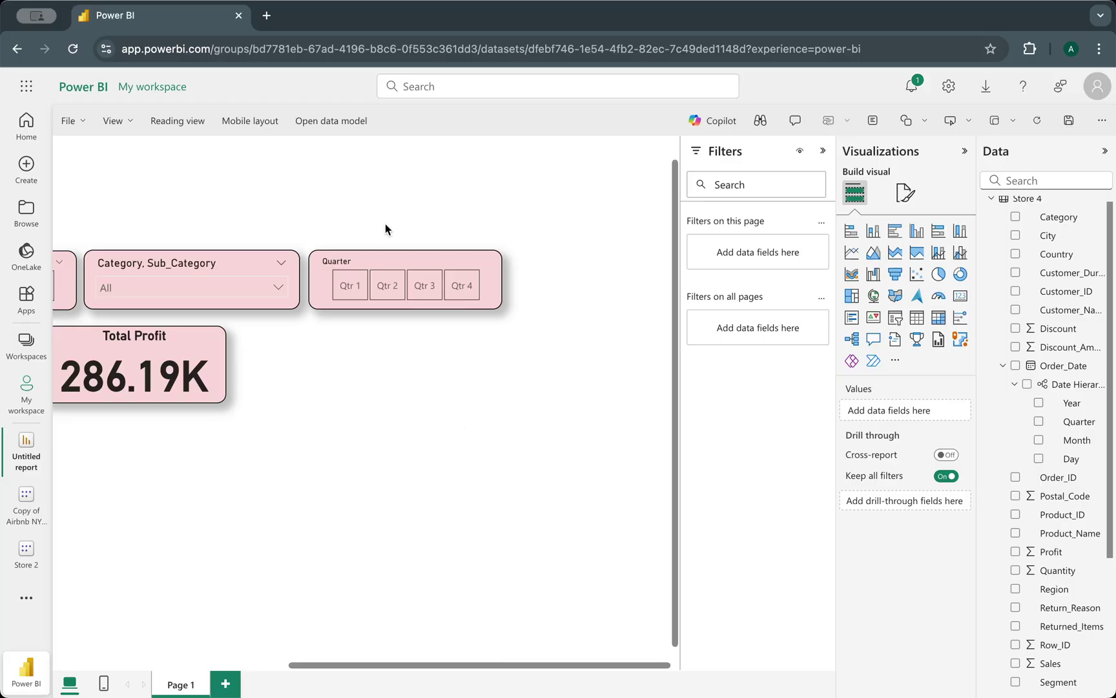
{"action": "left_click", "coordinate": [376, 259]}
{"action": "left_click_drag", "start_coordinate": [376, 259], "coordinate": [394, 271]}
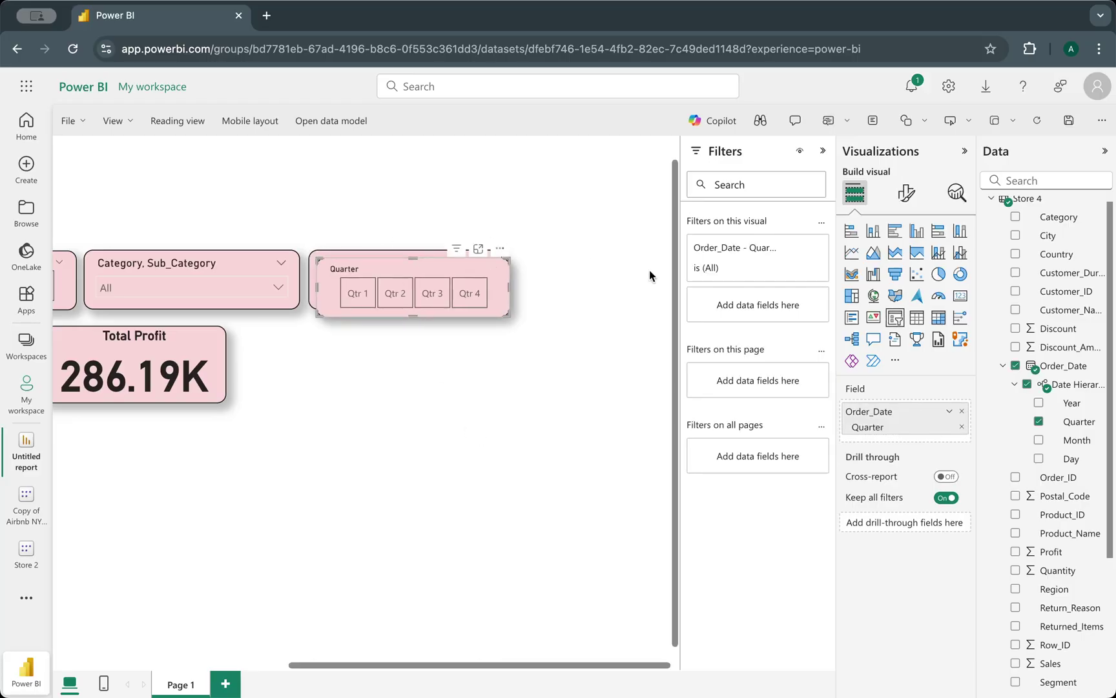
{"action": "left_click", "coordinate": [502, 254]}
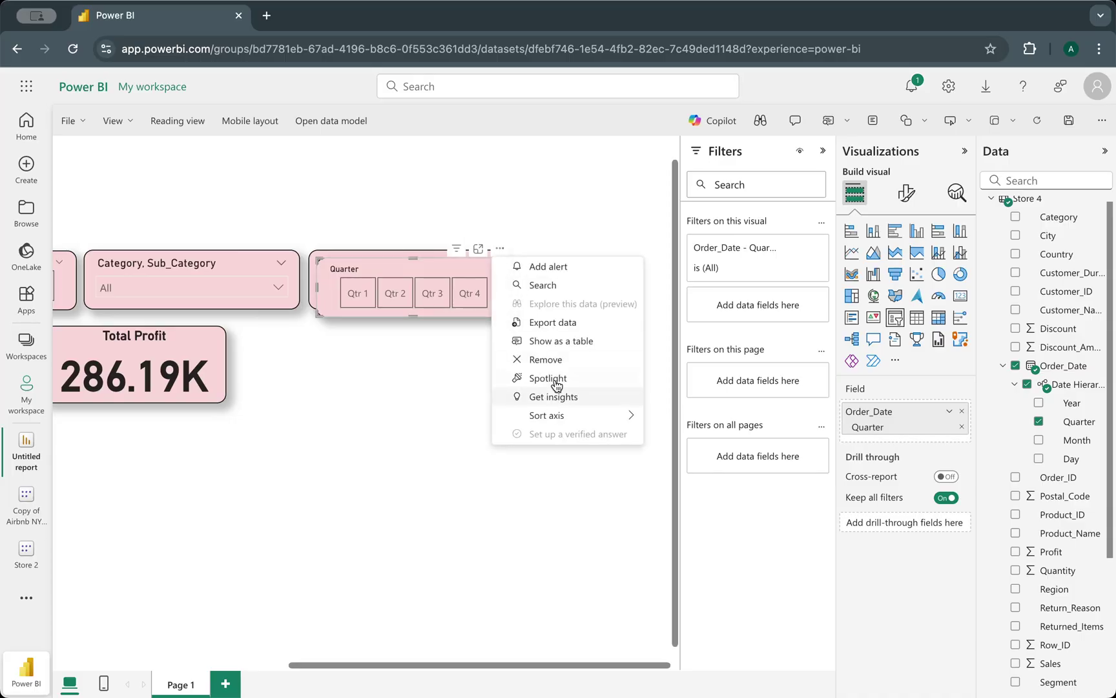
{"action": "left_click", "coordinate": [558, 360]}
- Duplicate the Category, Sub_Category slicer, place the copy at the row's end, and narrow it to leave a small gap after Quarter
{"action": "left_click", "coordinate": [137, 262]}
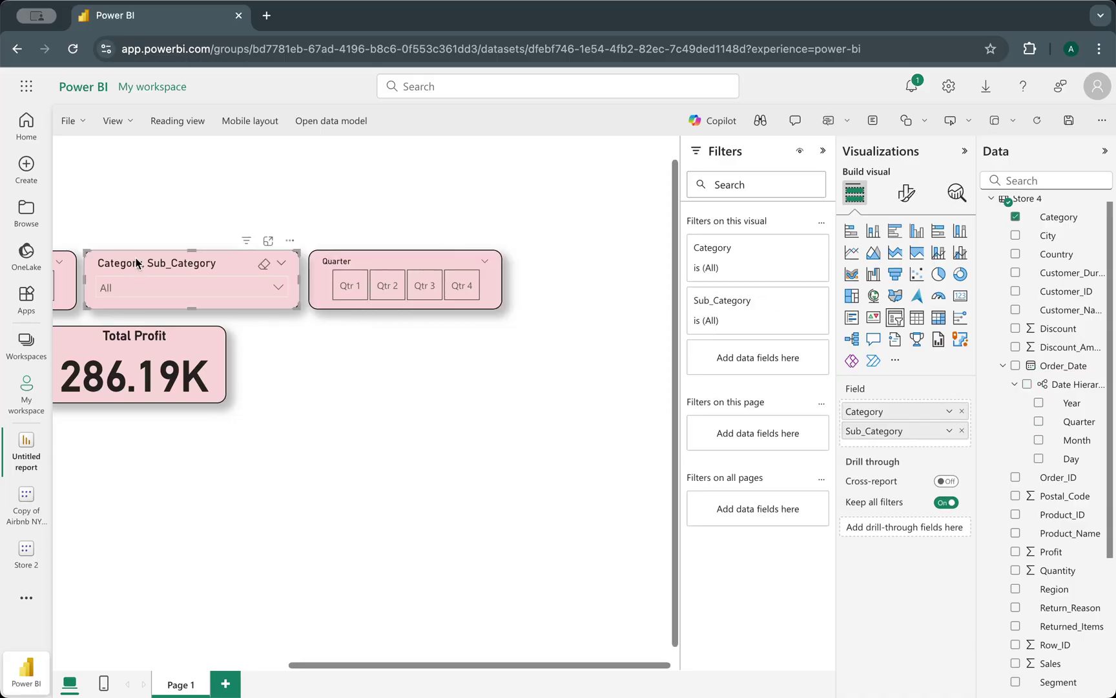
{"action": "key", "text": "ctrl+c"}
{"action": "key", "text": "ctrl+v"}
{"action": "left_click_drag", "start_coordinate": [263, 262], "coordinate": [613, 264]}
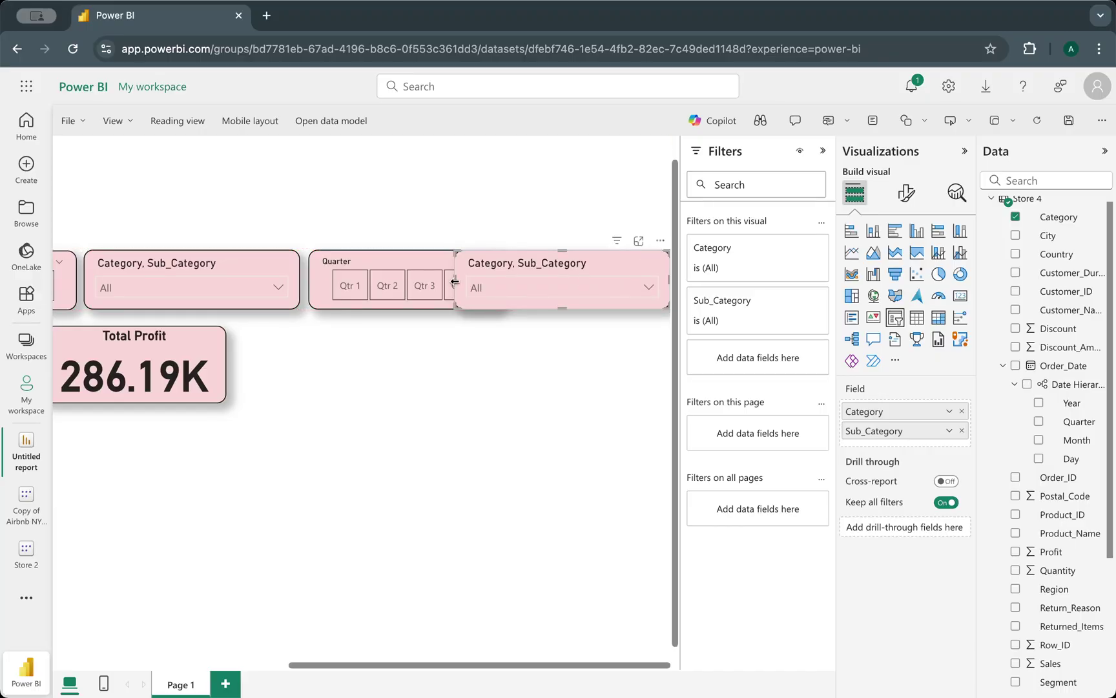
{"action": "left_click_drag", "start_coordinate": [457, 284], "coordinate": [510, 279]}
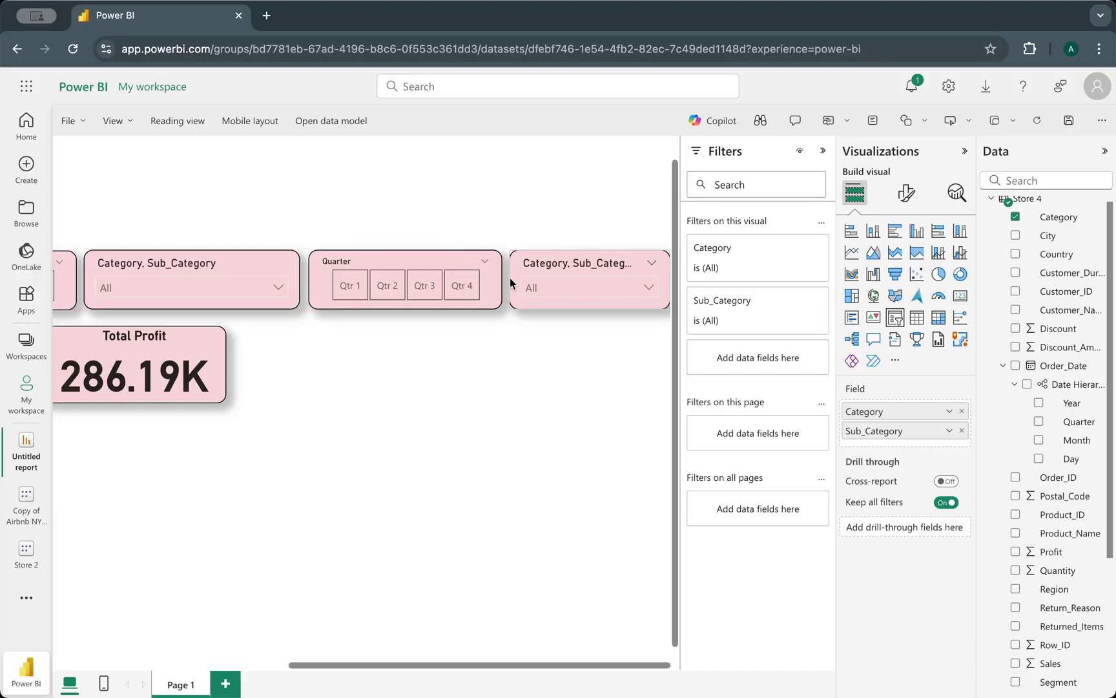
- Replace Category and Sub_Category in the copied slicer with Month from the Order_Date date hierarchy, and check its dropdown list
{"action": "left_click", "coordinate": [963, 412]}
{"action": "left_click", "coordinate": [963, 411]}
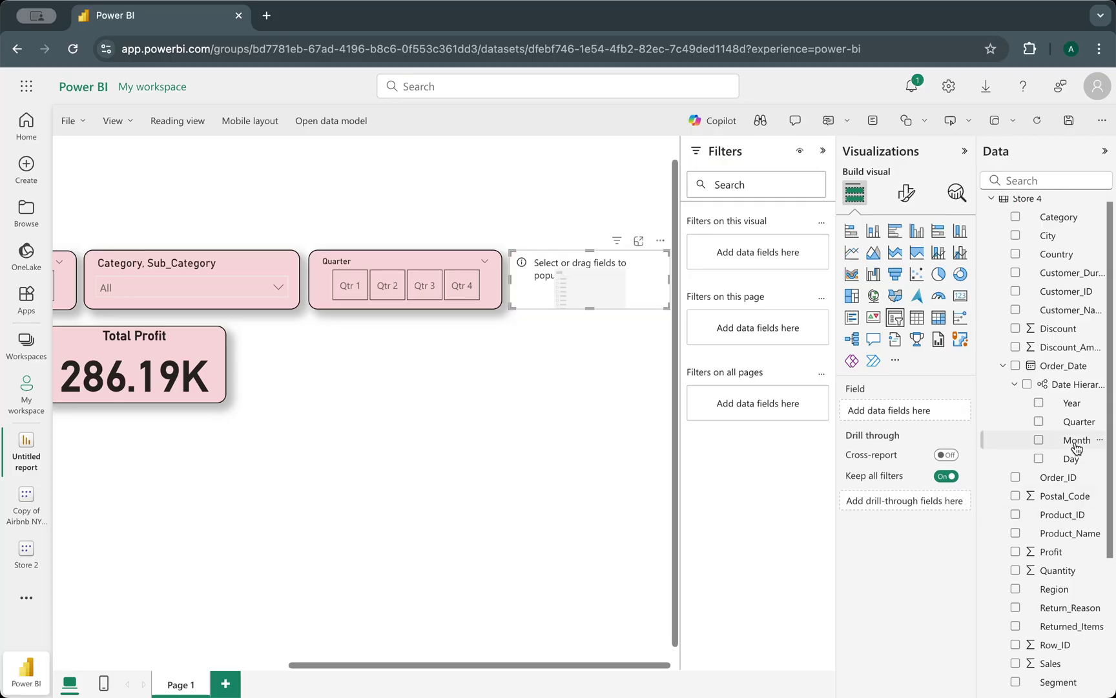
{"action": "left_click_drag", "start_coordinate": [1076, 448], "coordinate": [910, 414]}
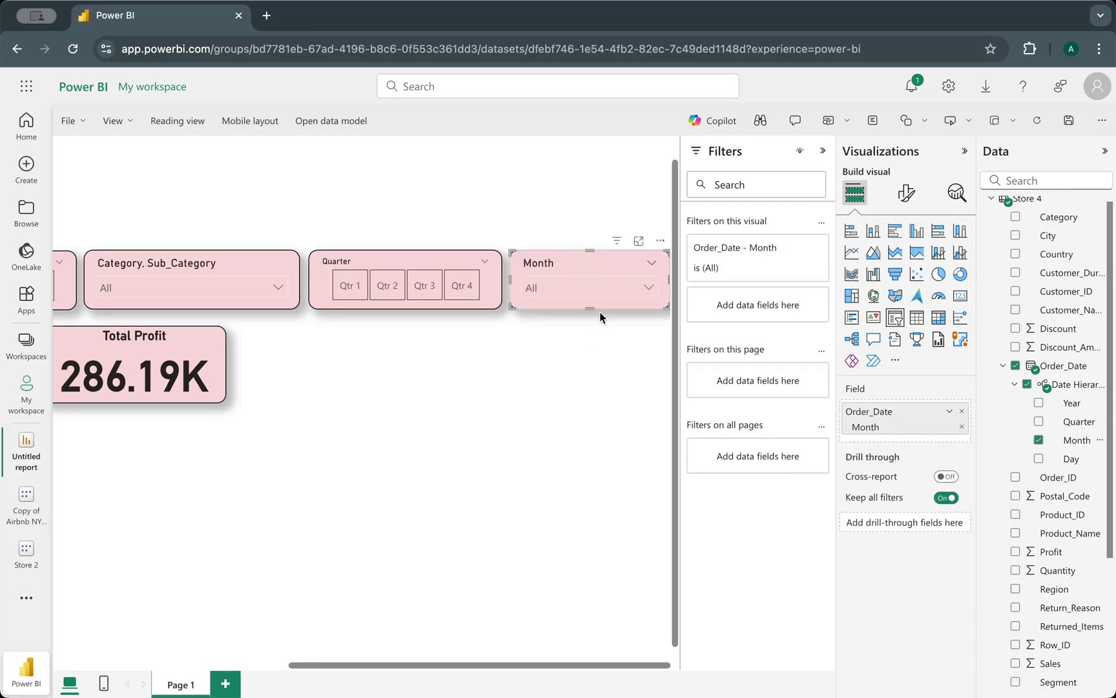
{"action": "left_click", "coordinate": [648, 288]}
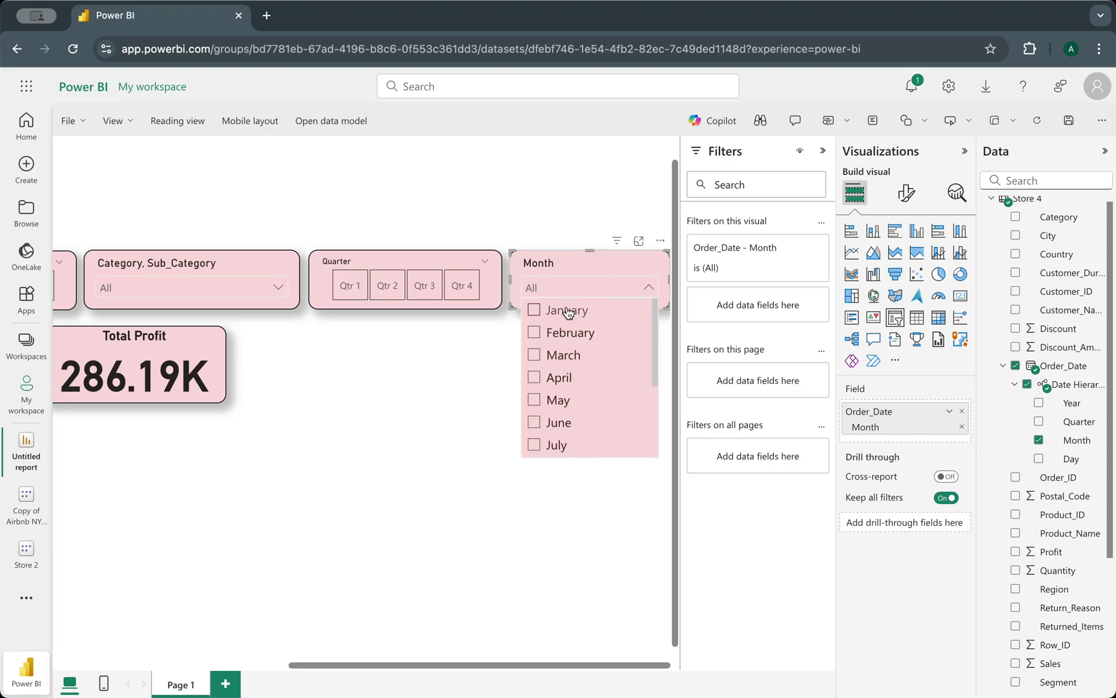
{"action": "scroll", "coordinate": [569, 387], "scroll_direction": "down", "scroll_amount": 3}
{"action": "scroll", "coordinate": [550, 375], "scroll_direction": "up", "scroll_amount": 3}
{"action": "left_click", "coordinate": [432, 408]}
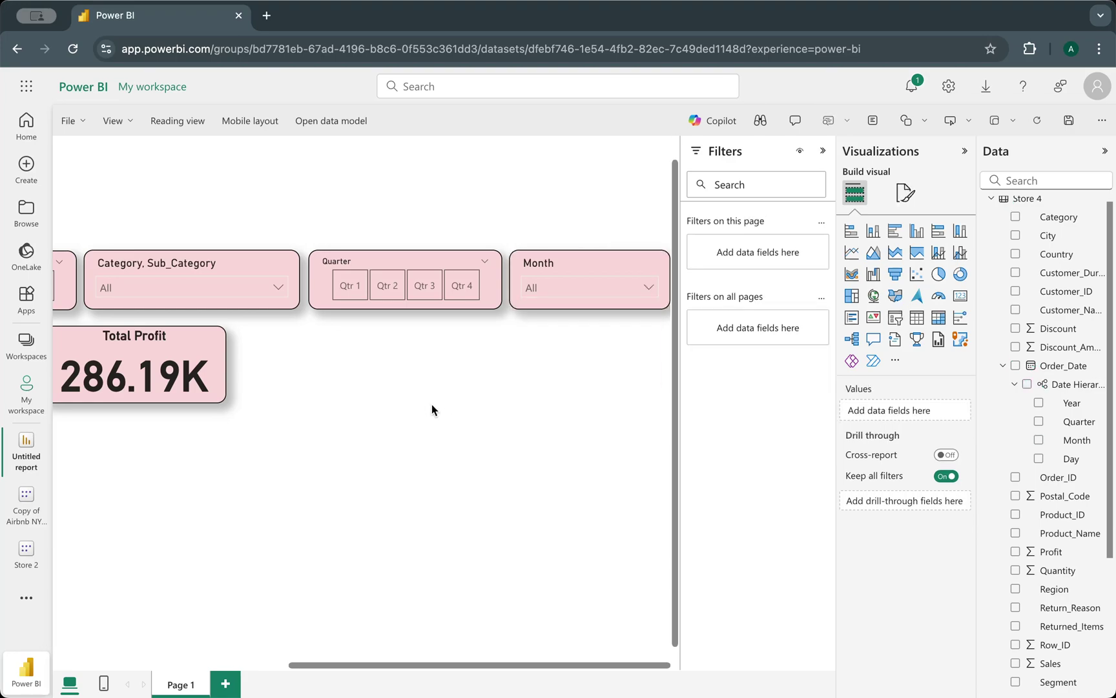
- Narrow the Category, Sub_Category slicer slightly and widen the Quarter slicer toward it to keep the gap small
{"action": "scroll", "coordinate": [432, 409], "scroll_direction": "left", "scroll_amount": 6}
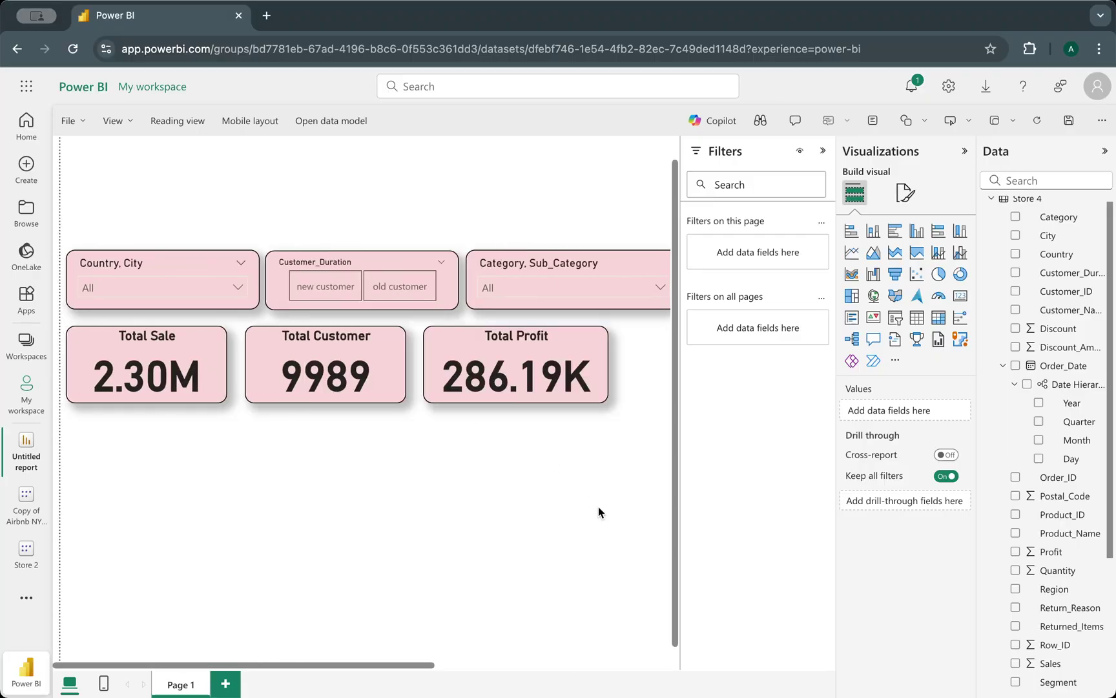
{"action": "scroll", "coordinate": [598, 507], "scroll_direction": "right", "scroll_amount": 6}
{"action": "left_click", "coordinate": [306, 289]}
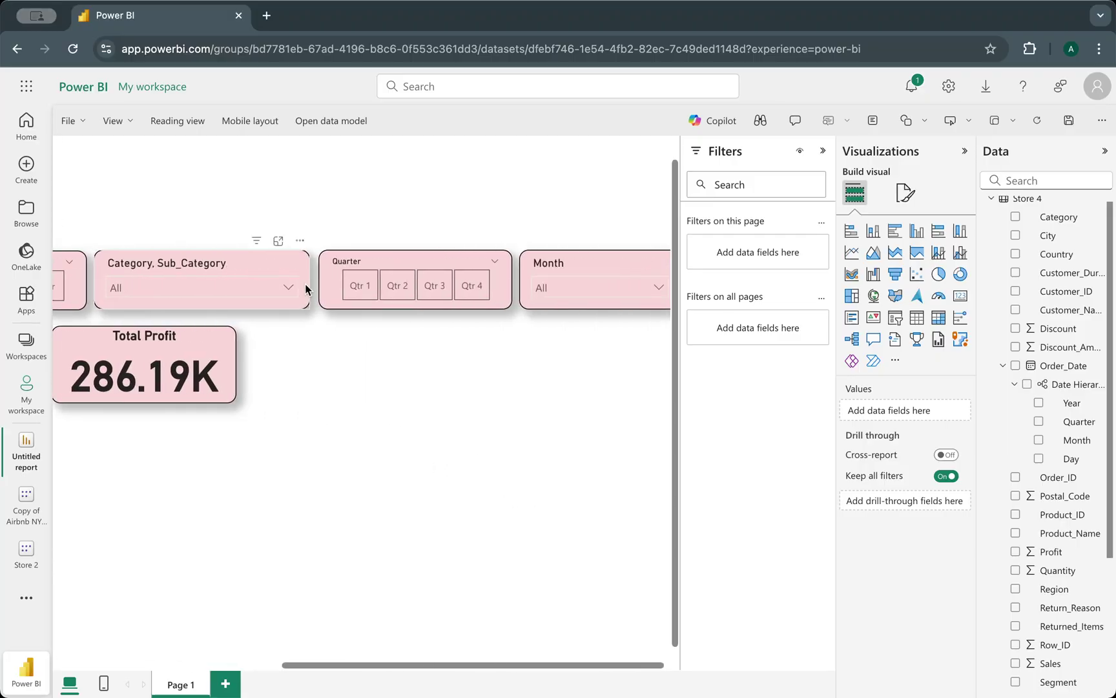
{"action": "mouse_move", "coordinate": [310, 282]}
{"action": "left_mouse_down"}
{"action": "mouse_move", "coordinate": [300, 285]}
{"action": "mouse_move", "coordinate": [307, 279]}
{"action": "left_mouse_up"}
{"action": "left_click", "coordinate": [323, 287]}
{"action": "left_click", "coordinate": [354, 433]}
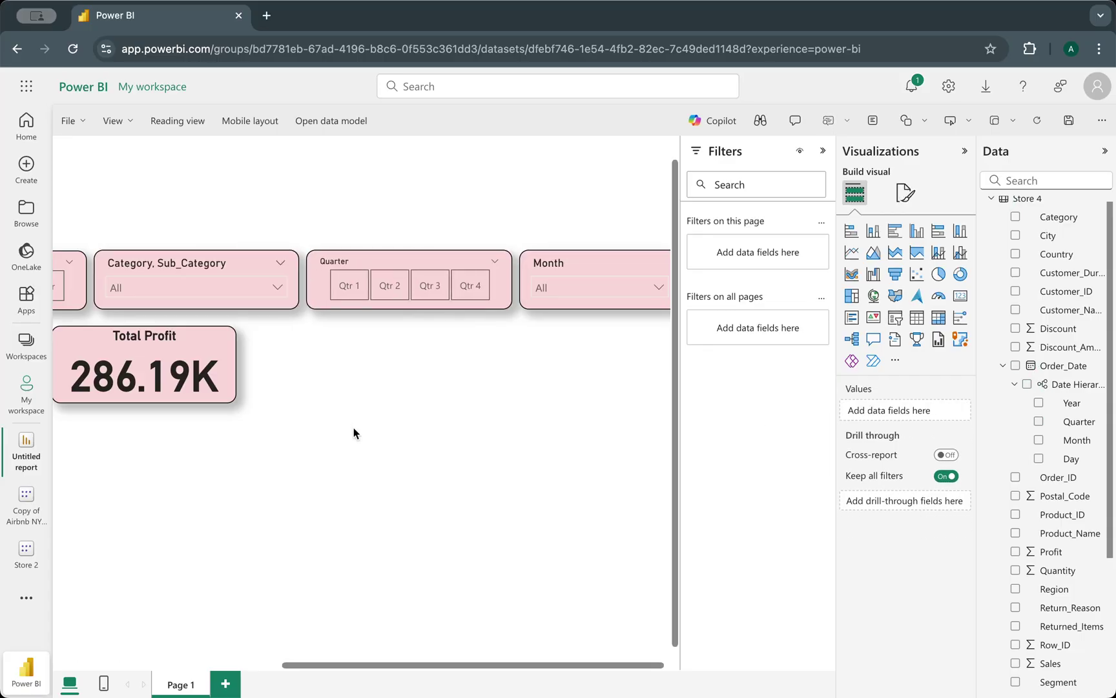
- Make the values in the Quarter slicer bold
{"action": "scroll", "coordinate": [354, 433], "scroll_direction": "left", "scroll_amount": 5}
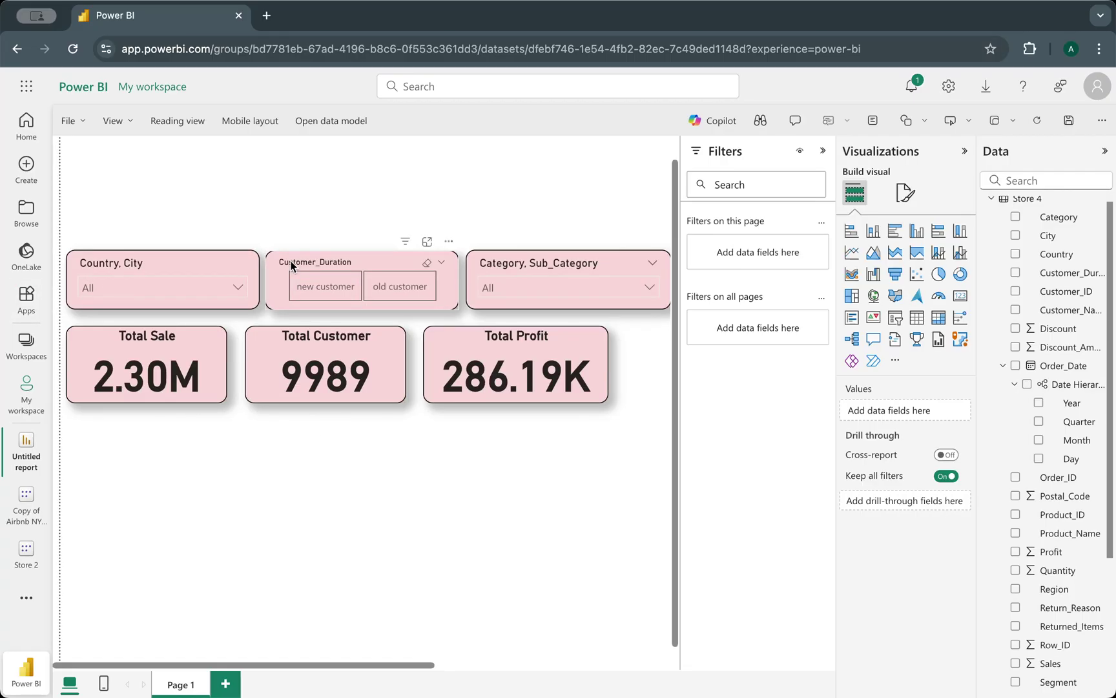
{"action": "scroll", "coordinate": [529, 284], "scroll_direction": "right", "scroll_amount": 3}
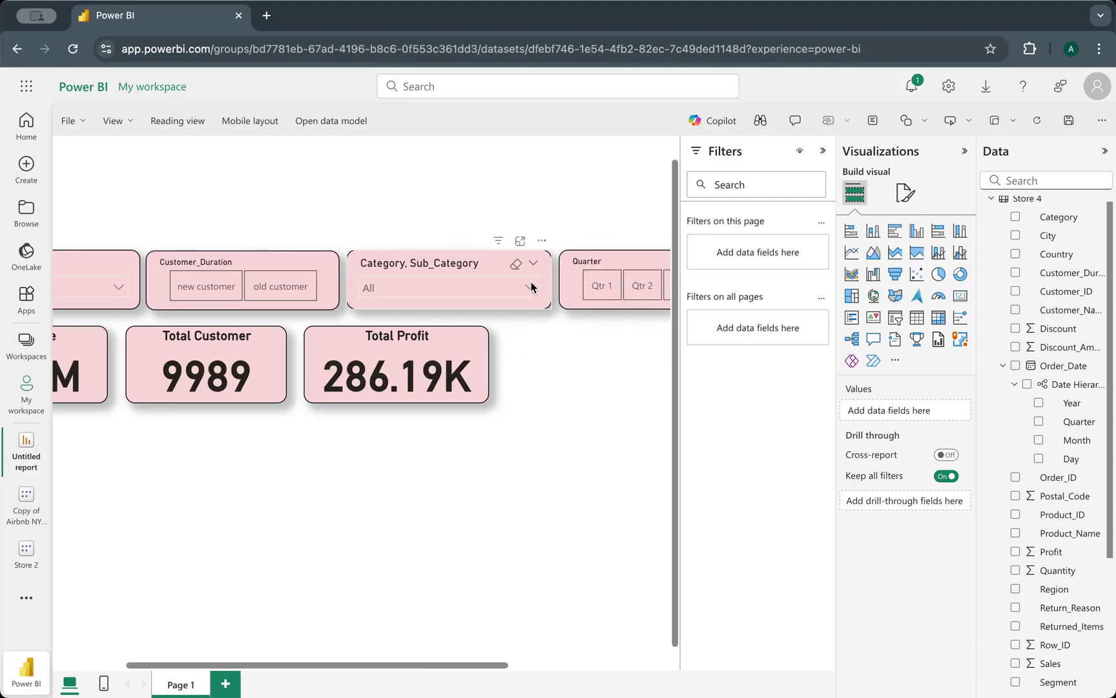
{"action": "scroll", "coordinate": [407, 266], "scroll_direction": "right", "scroll_amount": 5}
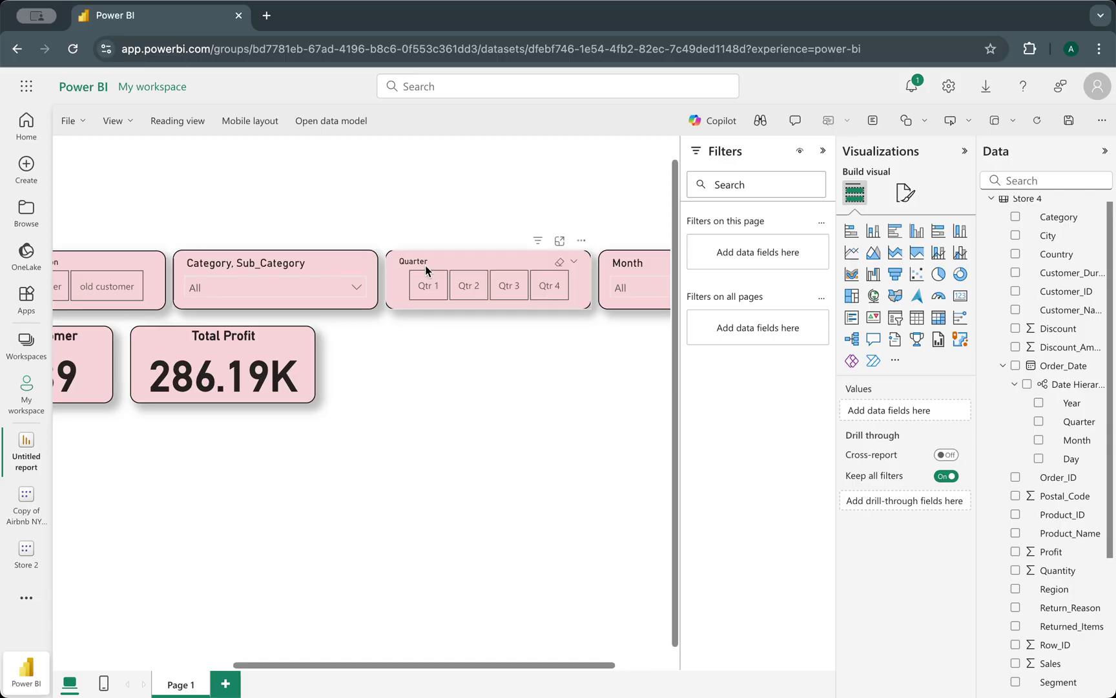
{"action": "scroll", "coordinate": [424, 265], "scroll_direction": "right", "scroll_amount": 2}
{"action": "left_click", "coordinate": [383, 257]}
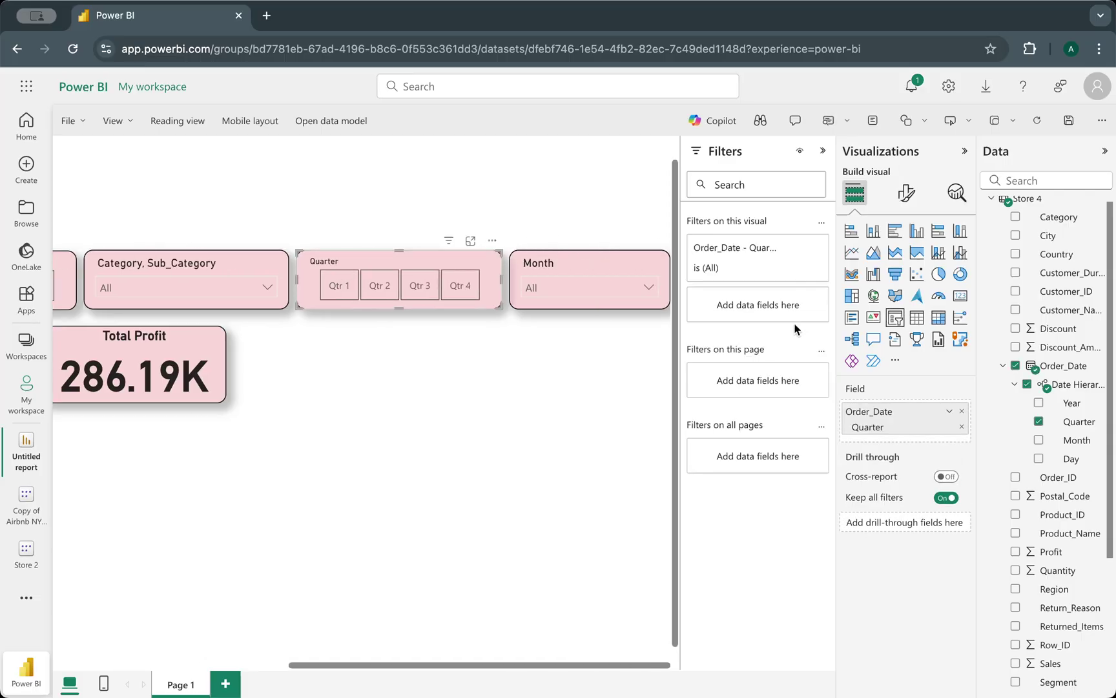
{"action": "left_click", "coordinate": [907, 193]}
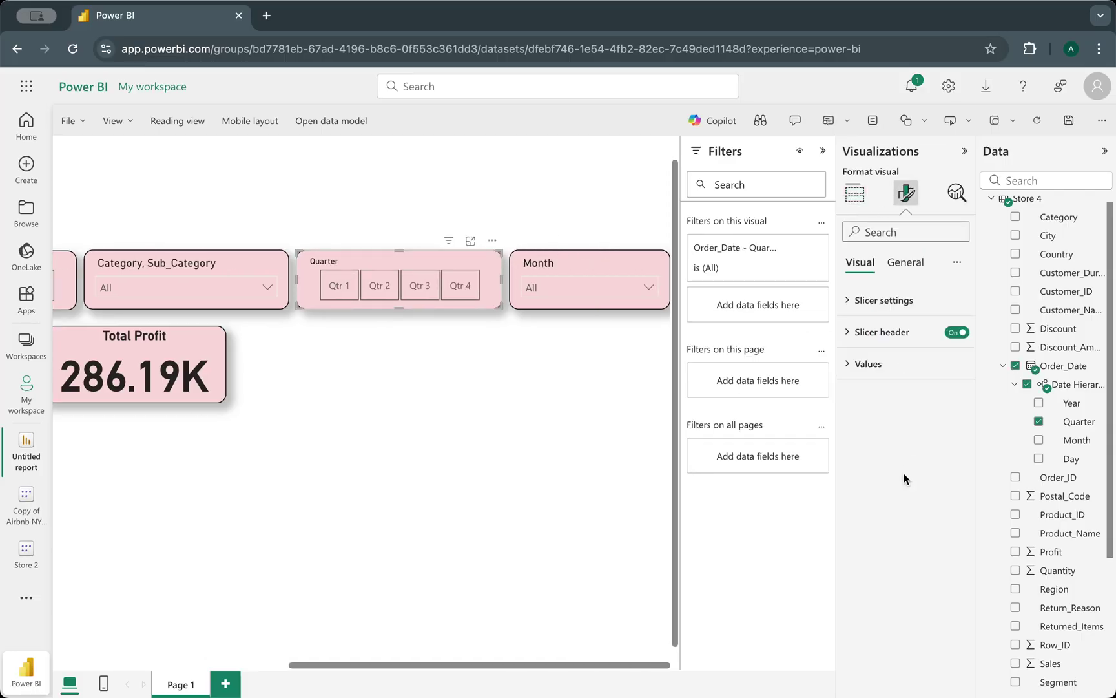
{"action": "left_click", "coordinate": [868, 364]}
{"action": "left_click", "coordinate": [859, 463]}
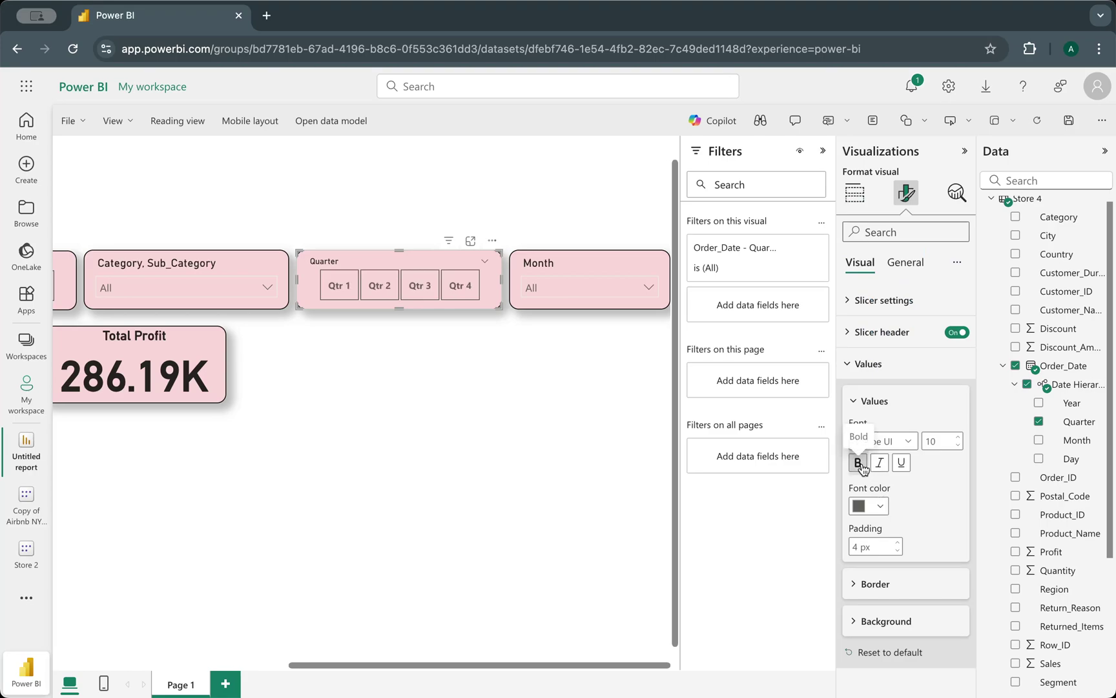
{"action": "left_click", "coordinate": [862, 466]}
{"action": "left_click", "coordinate": [862, 466]}
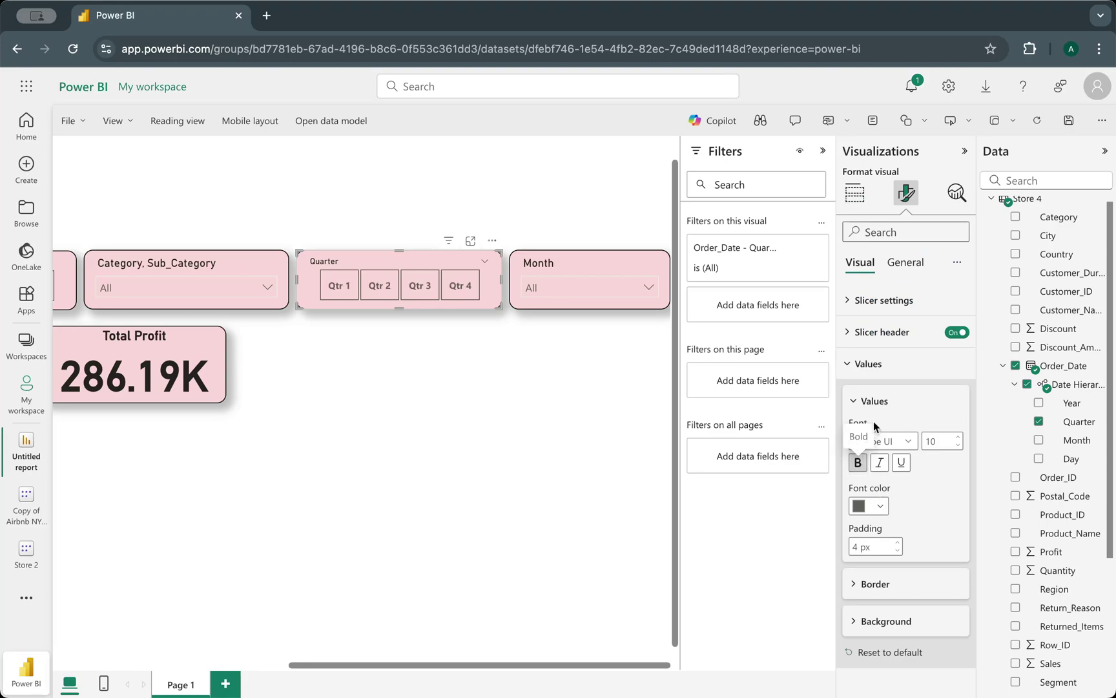
- Make the header text of the Quarter slicer bold
{"action": "left_click", "coordinate": [872, 590]}
{"action": "left_click", "coordinate": [872, 587]}
{"action": "left_click", "coordinate": [872, 617]}
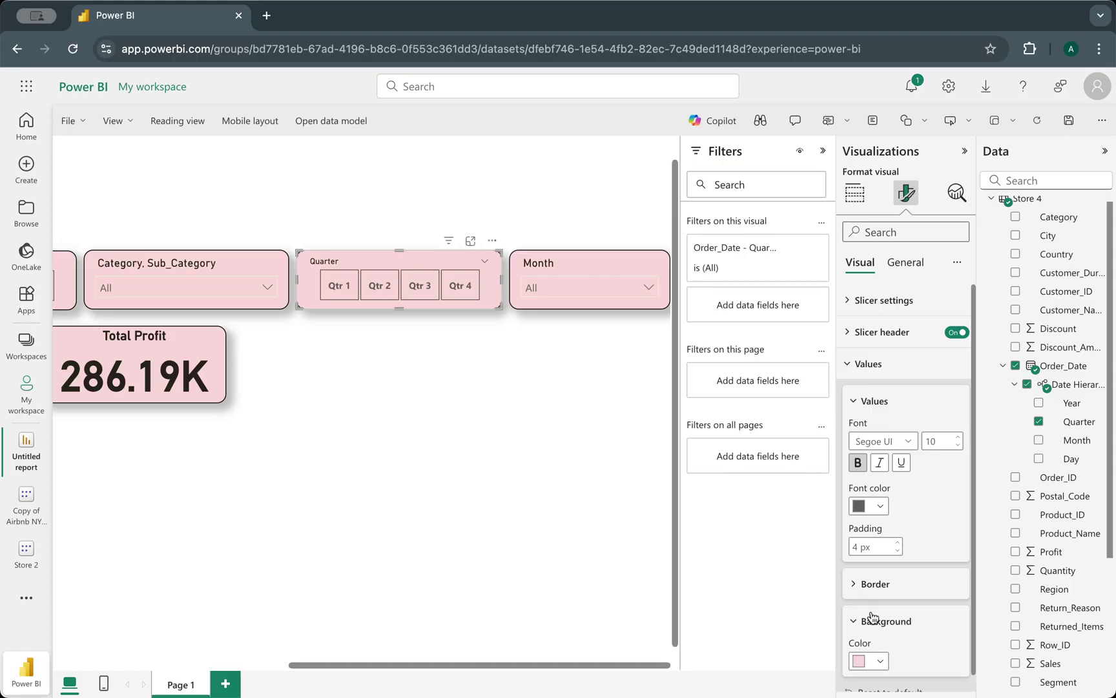
{"action": "left_click", "coordinate": [863, 366]}
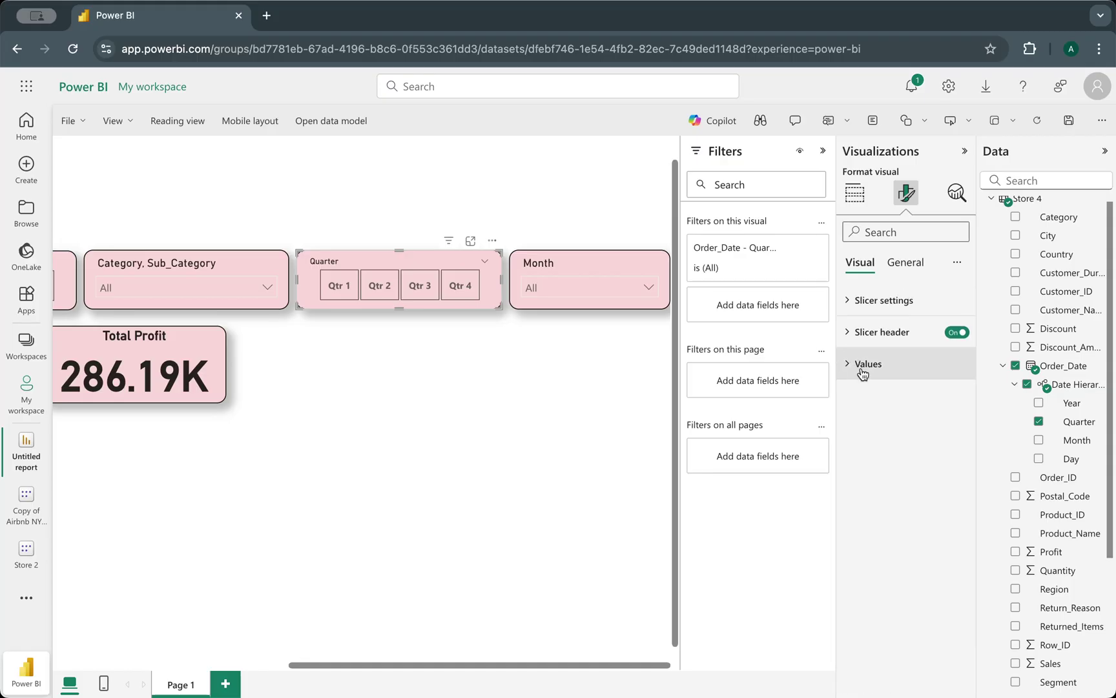
{"action": "left_click", "coordinate": [862, 331]}
{"action": "left_click", "coordinate": [863, 300]}
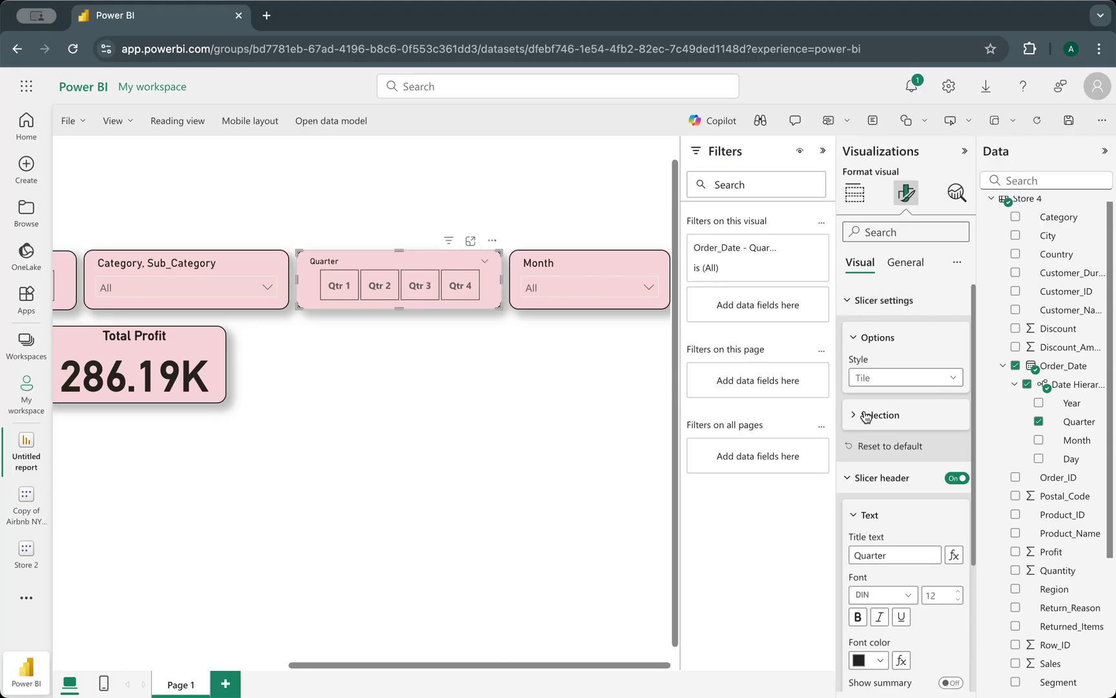
{"action": "scroll", "coordinate": [866, 416], "scroll_direction": "down", "scroll_amount": 1}
{"action": "scroll", "coordinate": [866, 417], "scroll_direction": "down", "scroll_amount": 2}
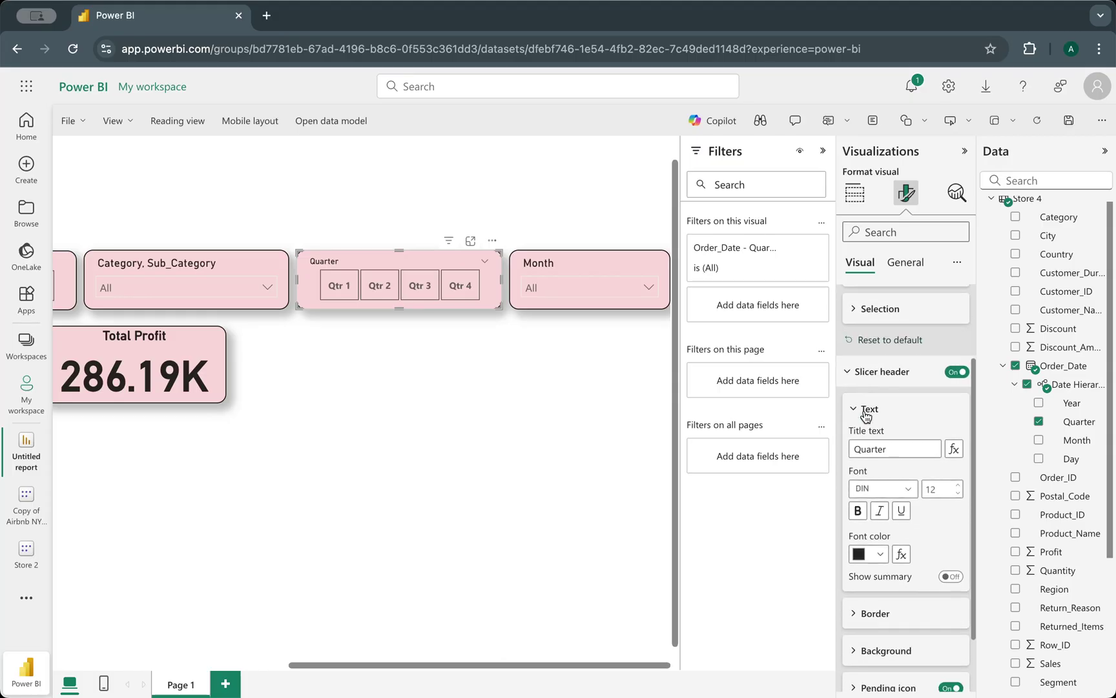
{"action": "left_click", "coordinate": [858, 511]}
{"action": "left_click", "coordinate": [497, 466]}
{"action": "scroll", "coordinate": [386, 387], "scroll_direction": "left", "scroll_amount": 3}
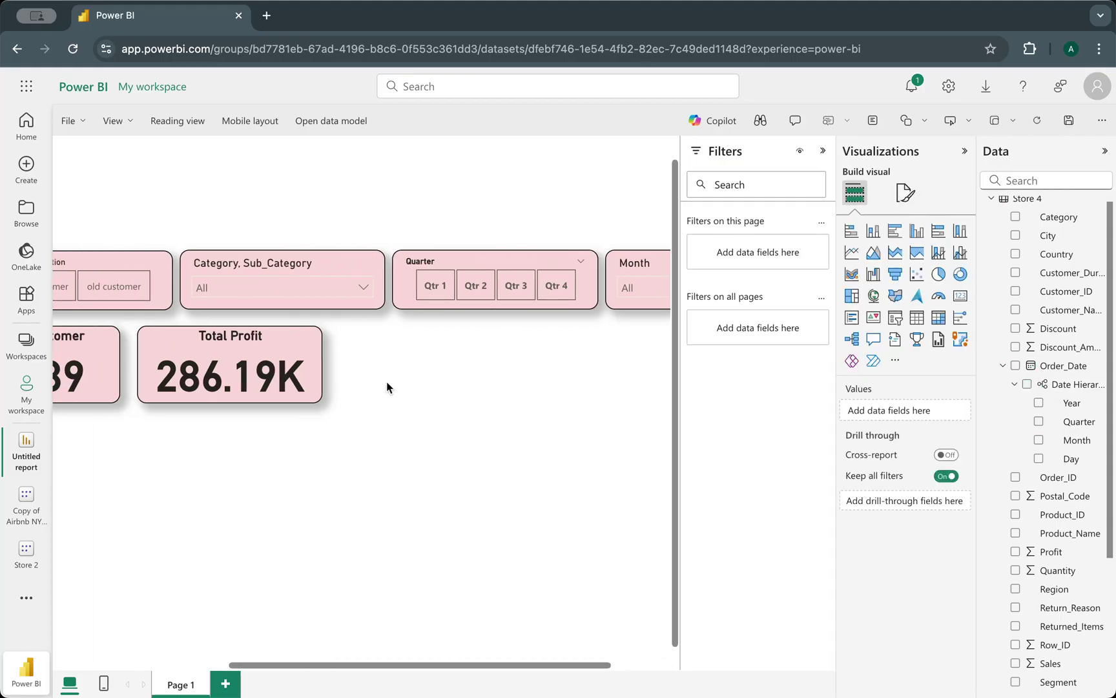
- Set the Customer_Duration slicer's header text to font size 14 and make it bold
{"action": "left_click", "coordinate": [292, 256]}
{"action": "scroll", "coordinate": [291, 259], "scroll_direction": "left", "scroll_amount": 3}
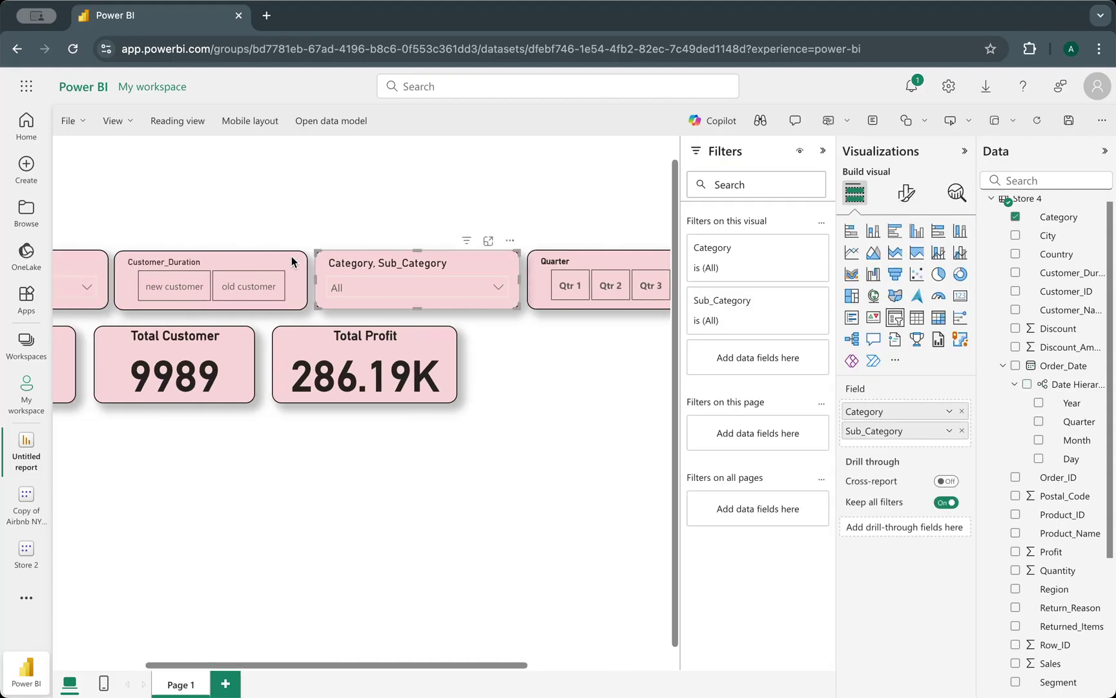
{"action": "left_click", "coordinate": [222, 265]}
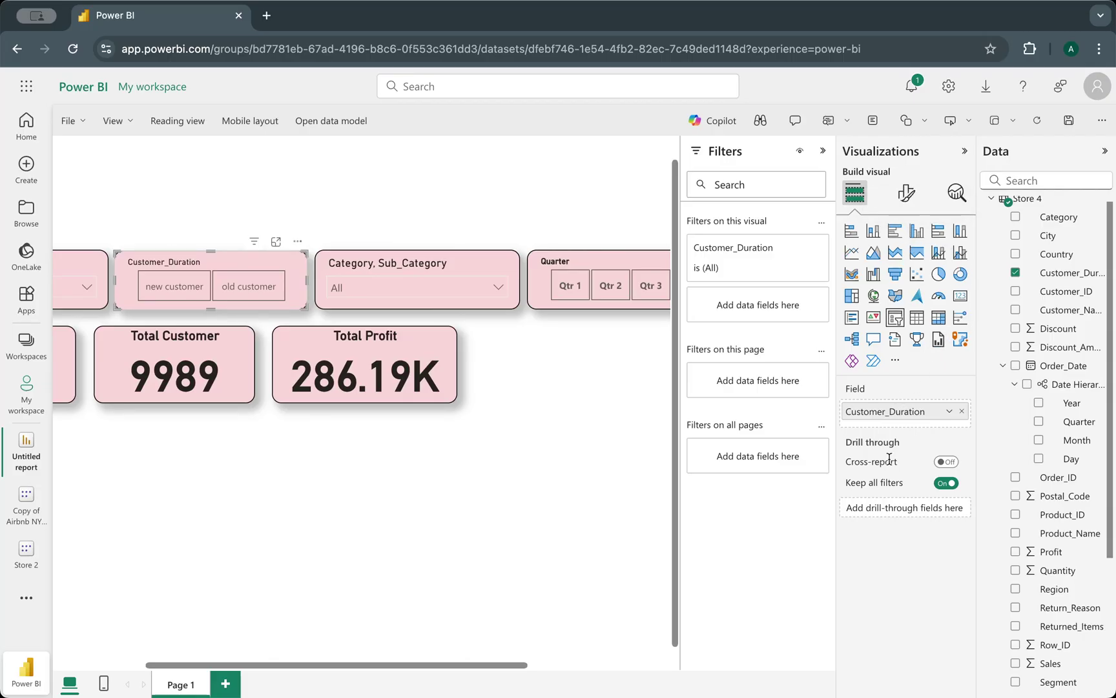
{"action": "left_click", "coordinate": [904, 192]}
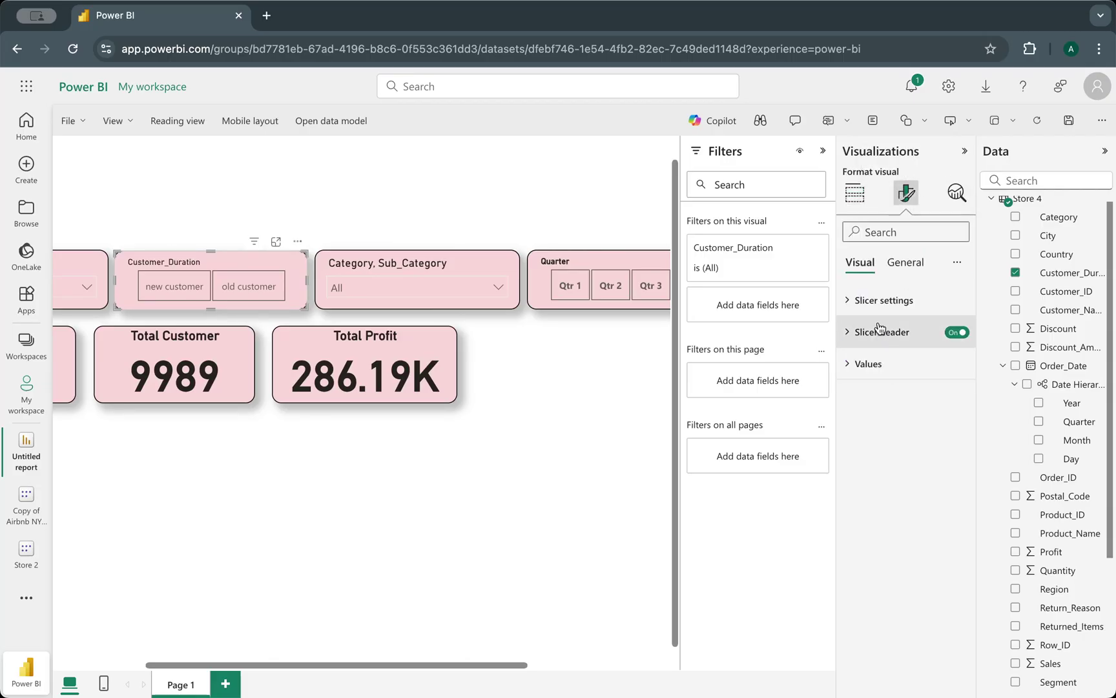
{"action": "left_click", "coordinate": [865, 300]}
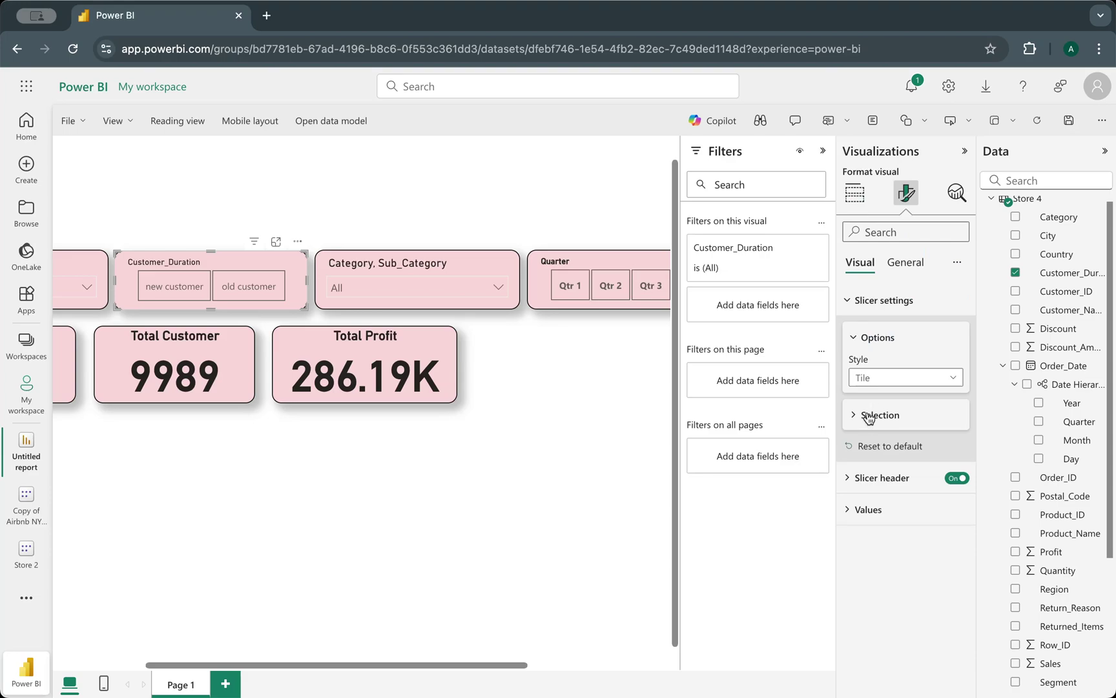
{"action": "left_click", "coordinate": [869, 417]}
{"action": "left_click", "coordinate": [869, 417]}
{"action": "left_click", "coordinate": [867, 481]}
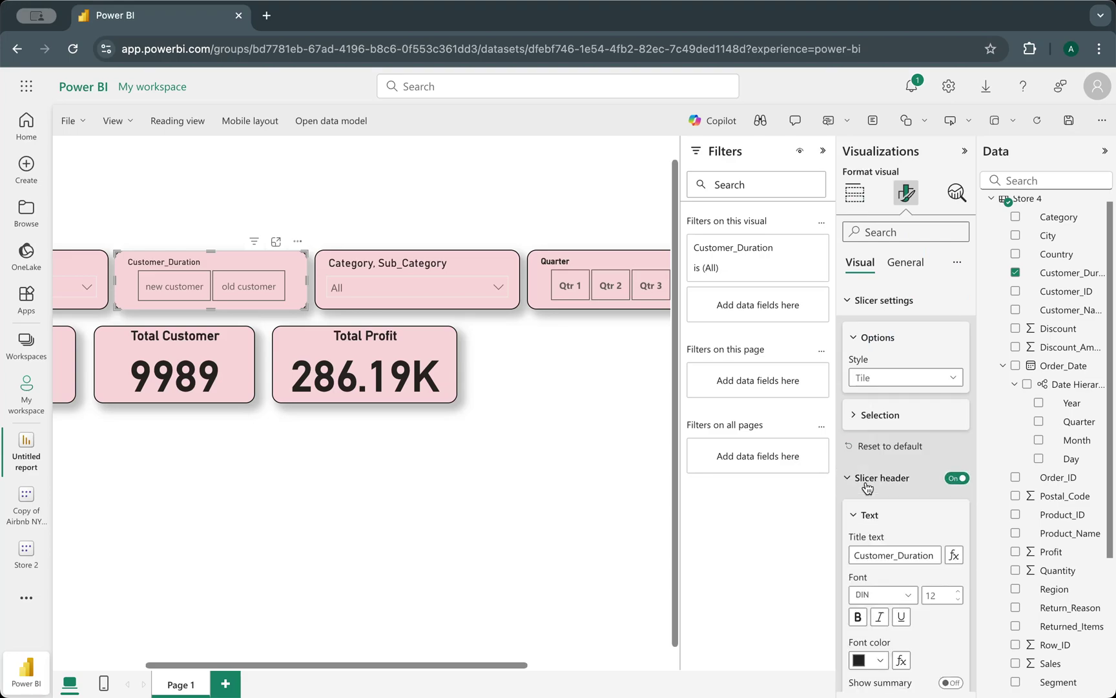
{"action": "scroll", "coordinate": [869, 485], "scroll_direction": "down", "scroll_amount": 5}
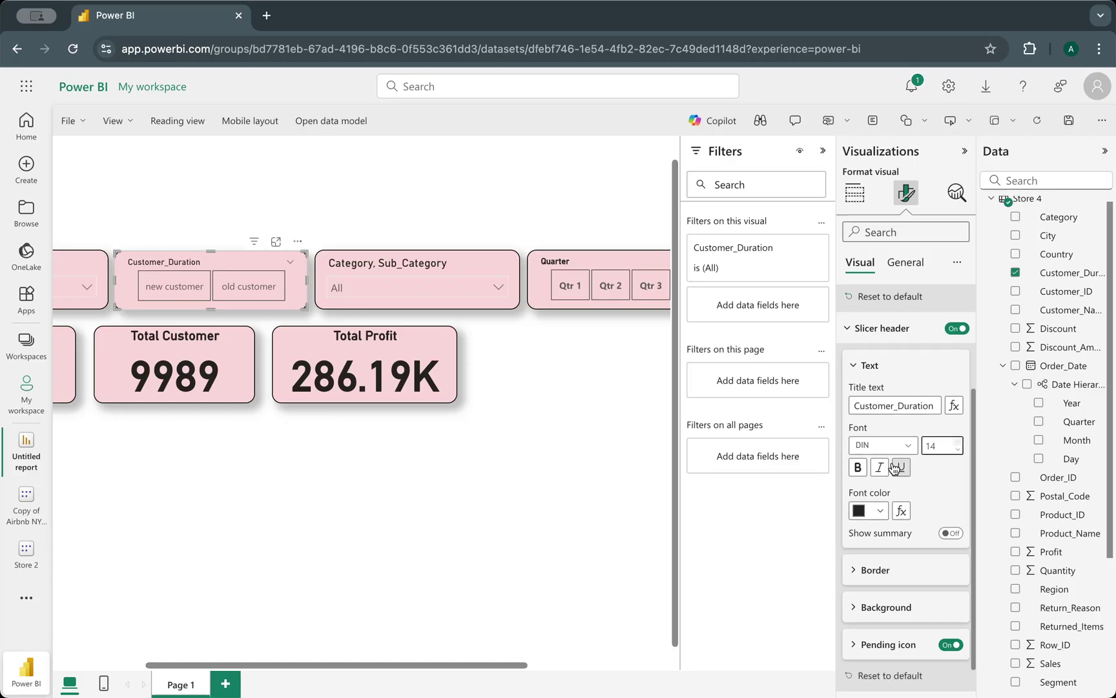
{"action": "left_click", "coordinate": [858, 468]}
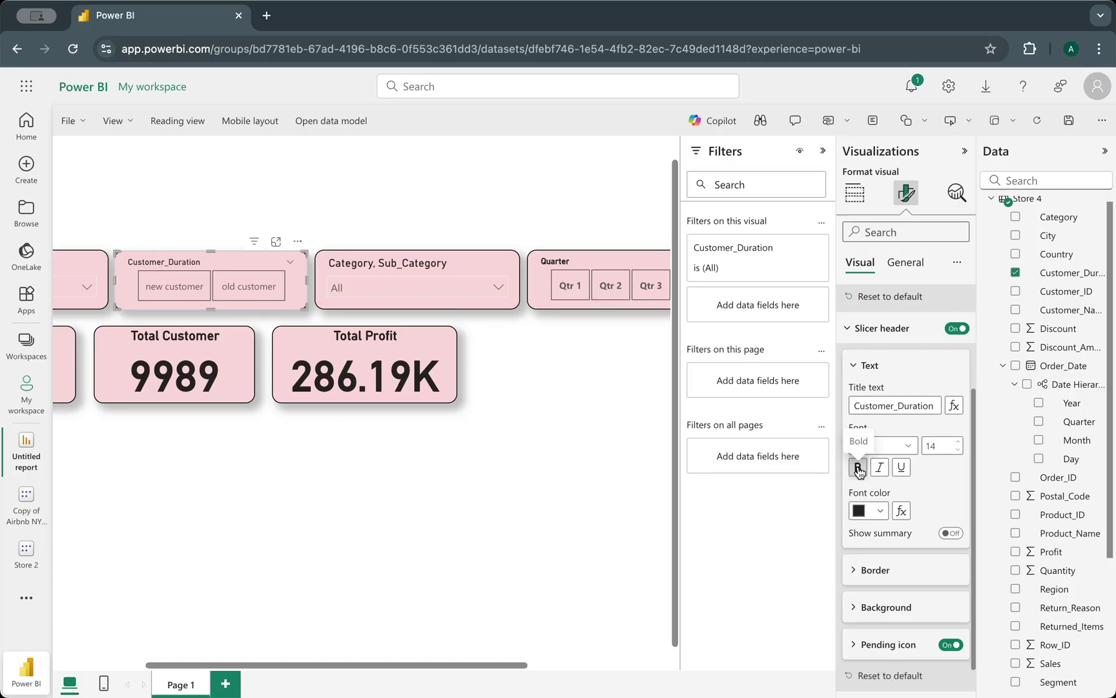
{"action": "left_click", "coordinate": [383, 482]}
- Review the formatting and alignment of the slicer row and the cards beneath it across the report page
{"action": "scroll", "coordinate": [384, 477], "scroll_direction": "left", "scroll_amount": 5}
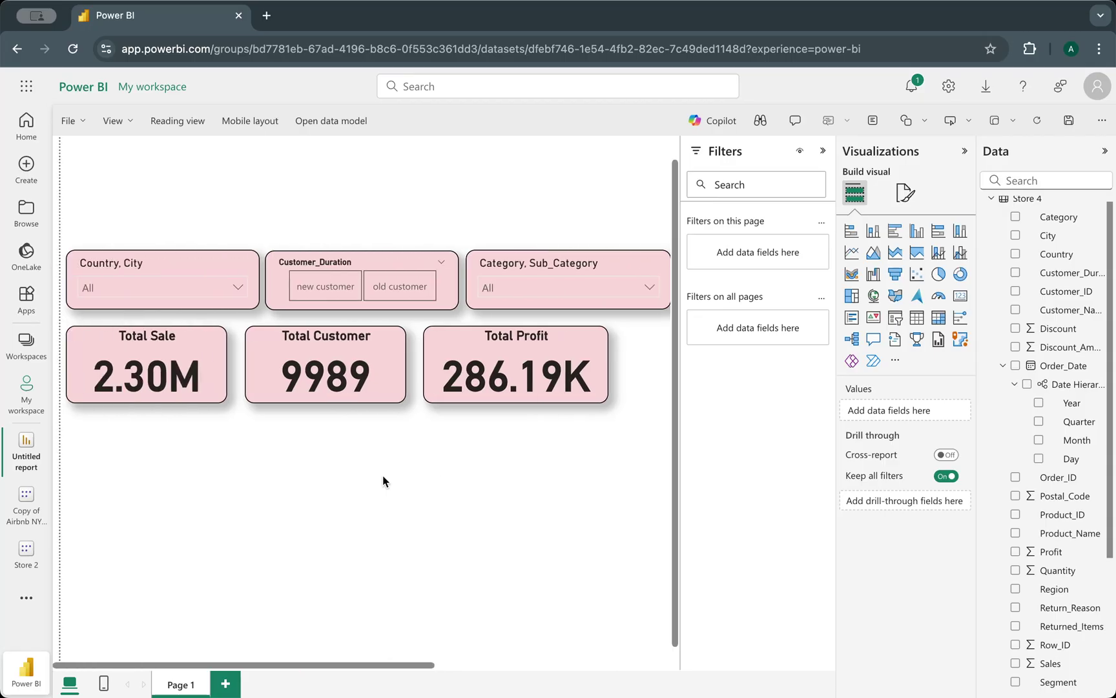
{"action": "scroll", "coordinate": [383, 476], "scroll_direction": "right", "scroll_amount": 6}
{"action": "scroll", "coordinate": [383, 476], "scroll_direction": "left", "scroll_amount": 6}
{"action": "scroll", "coordinate": [383, 481], "scroll_direction": "right", "scroll_amount": 5}
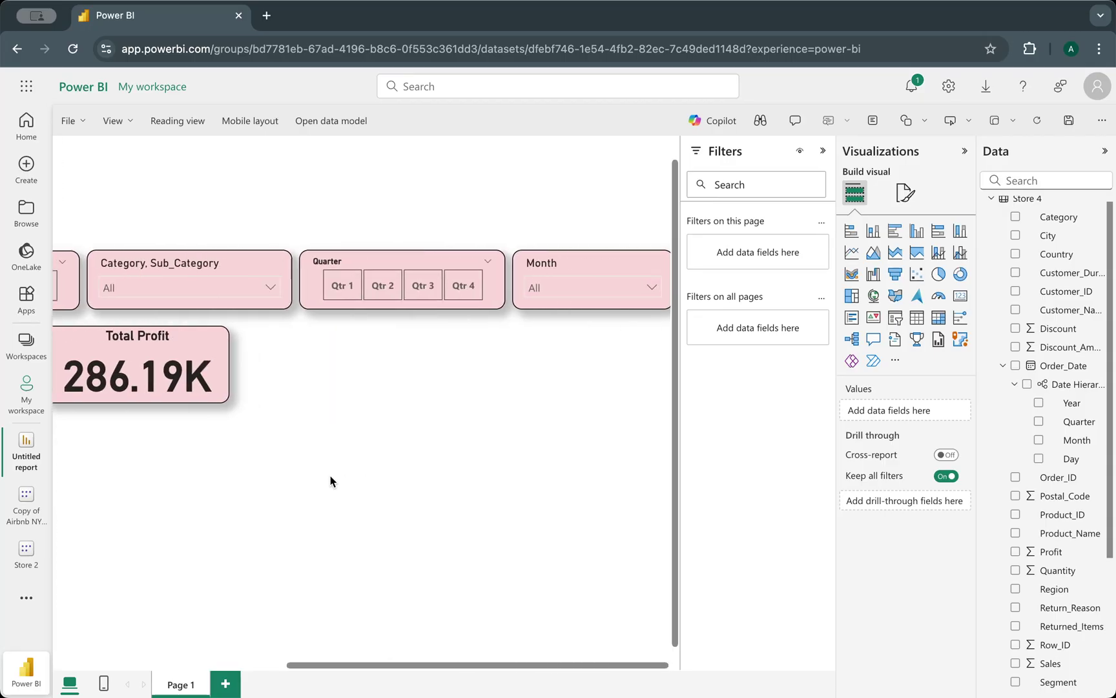
{"action": "scroll", "coordinate": [329, 478], "scroll_direction": "left", "scroll_amount": 5}
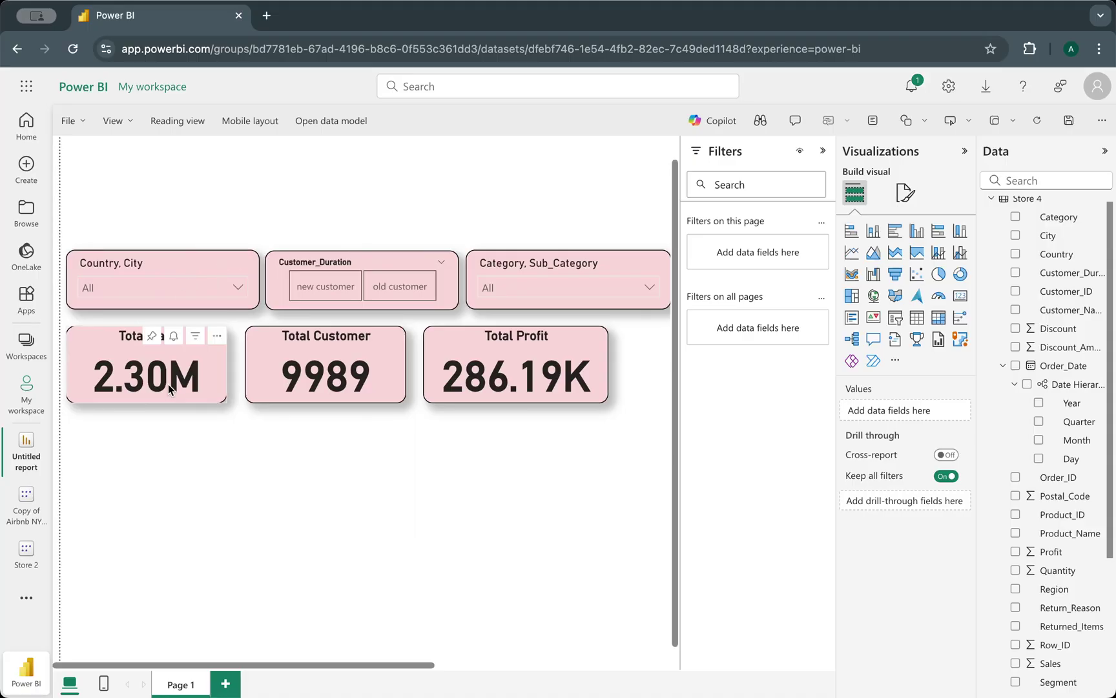
{"action": "scroll", "coordinate": [170, 388], "scroll_direction": "right", "scroll_amount": 3}
{"action": "scroll", "coordinate": [578, 442], "scroll_direction": "left", "scroll_amount": 2}
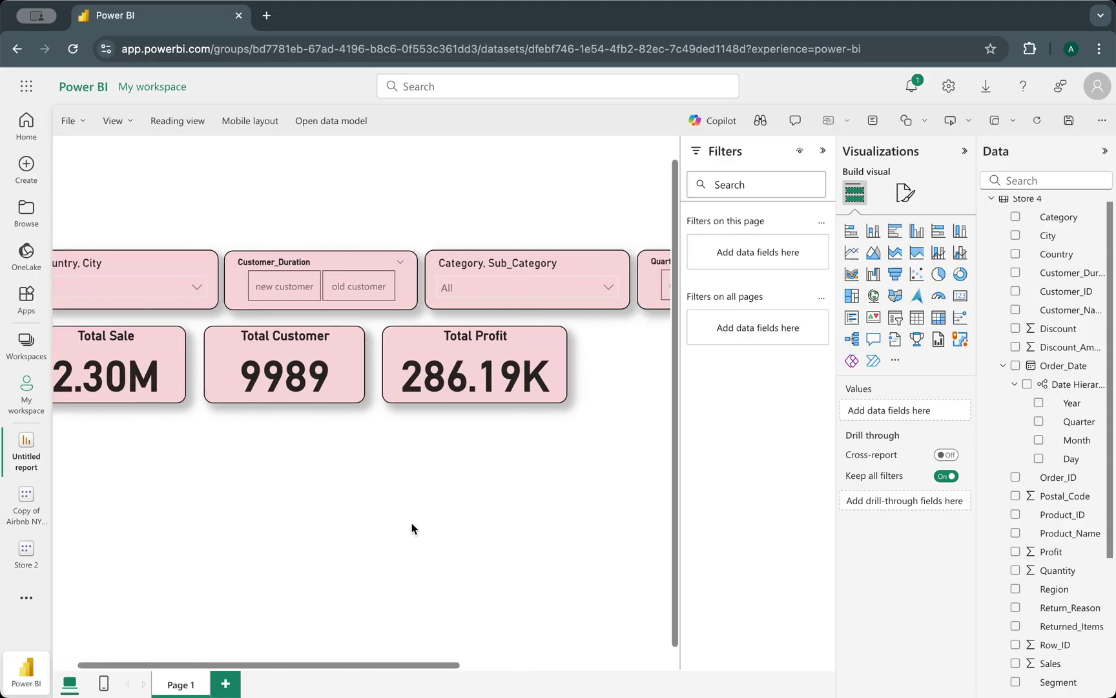
{"action": "scroll", "coordinate": [412, 523], "scroll_direction": "right", "scroll_amount": 3}
{"action": "scroll", "coordinate": [411, 523], "scroll_direction": "left", "scroll_amount": 4}
{"action": "scroll", "coordinate": [412, 522], "scroll_direction": "right", "scroll_amount": 6}
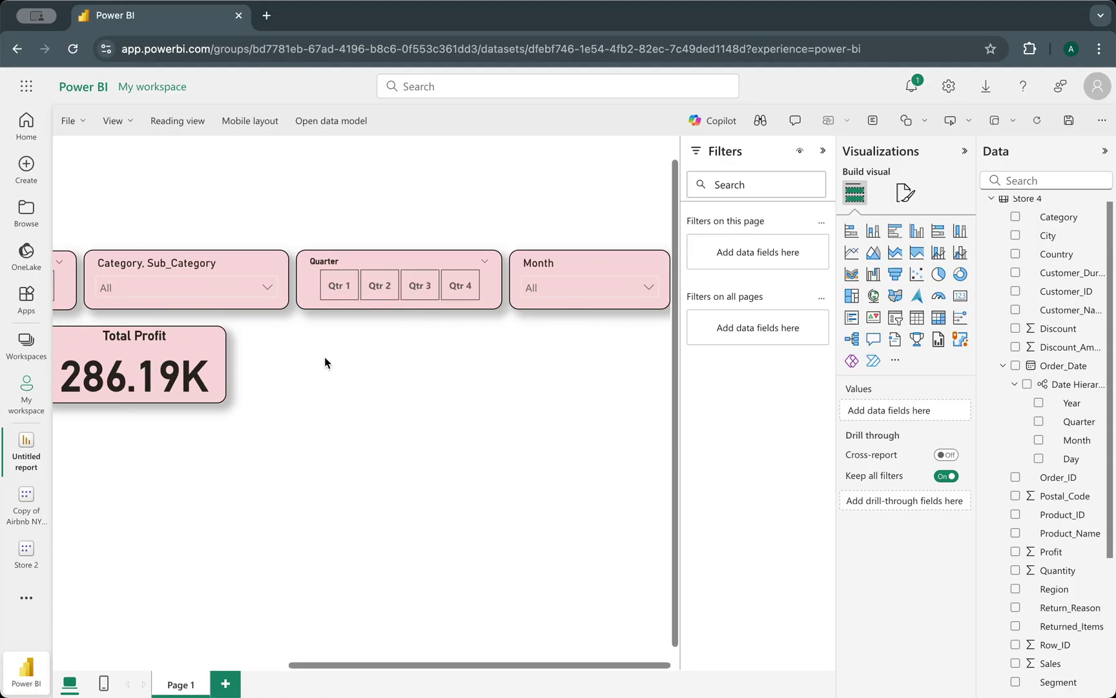
{"action": "scroll", "coordinate": [274, 369], "scroll_direction": "left", "scroll_amount": 5}
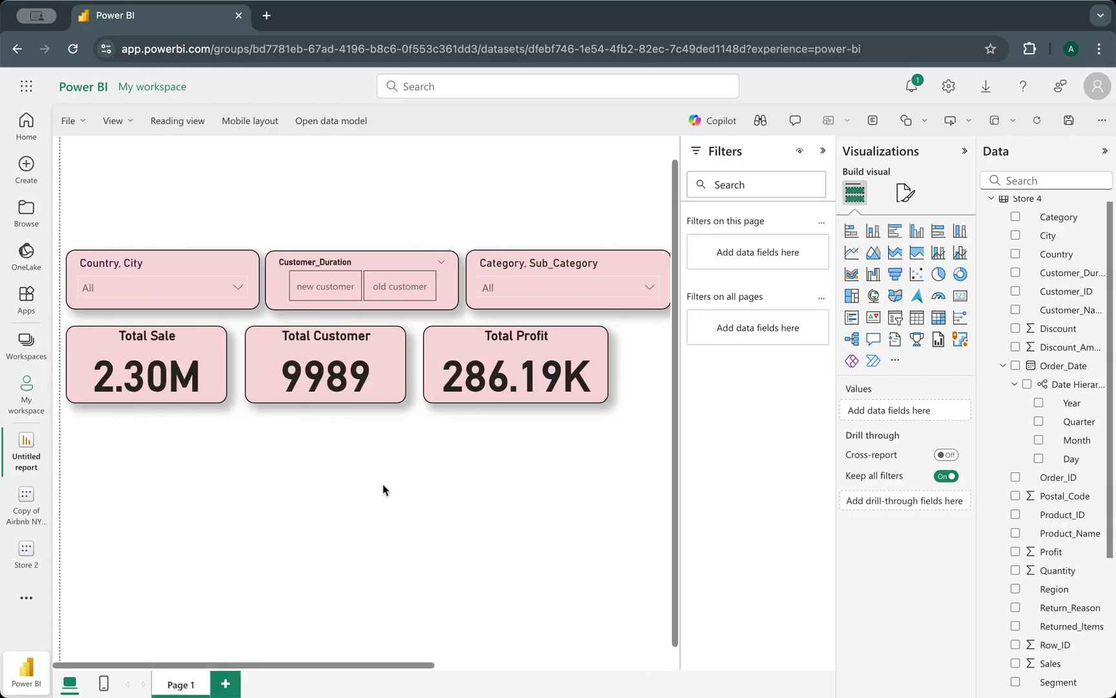
{"action": "scroll", "coordinate": [383, 485], "scroll_direction": "right", "scroll_amount": 3}
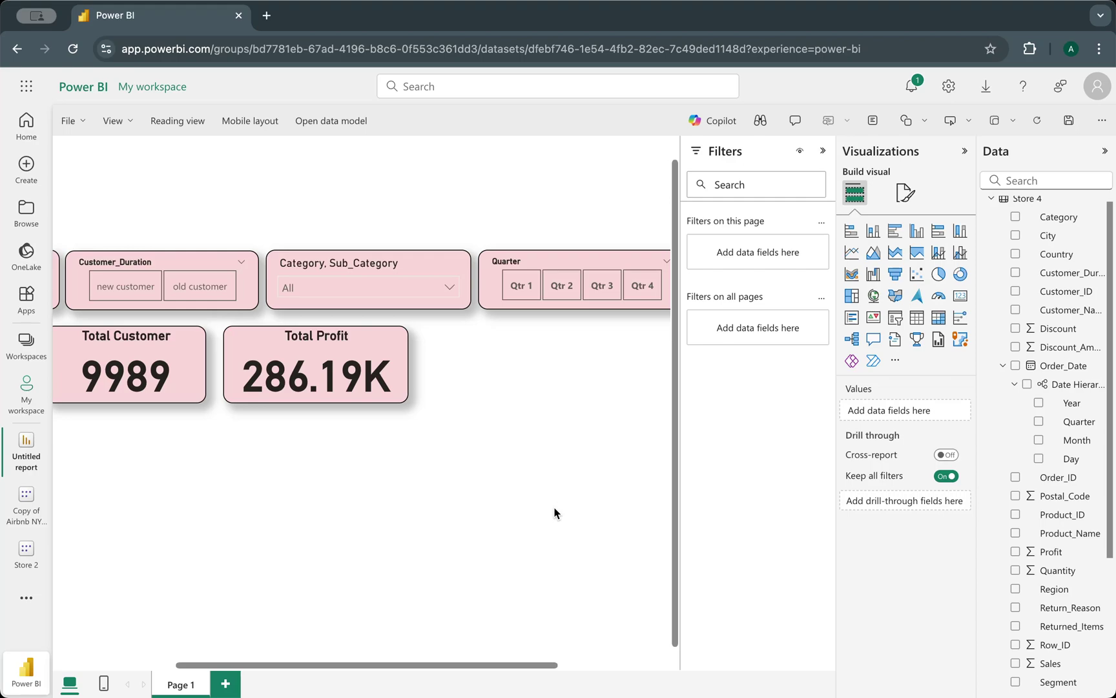
- Add an empty gauge visual and place it beside the Total Profit card, beneath the slicer row
{"action": "left_click", "coordinate": [938, 297]}
{"action": "scroll", "coordinate": [458, 472], "scroll_direction": "left", "scroll_amount": 3}
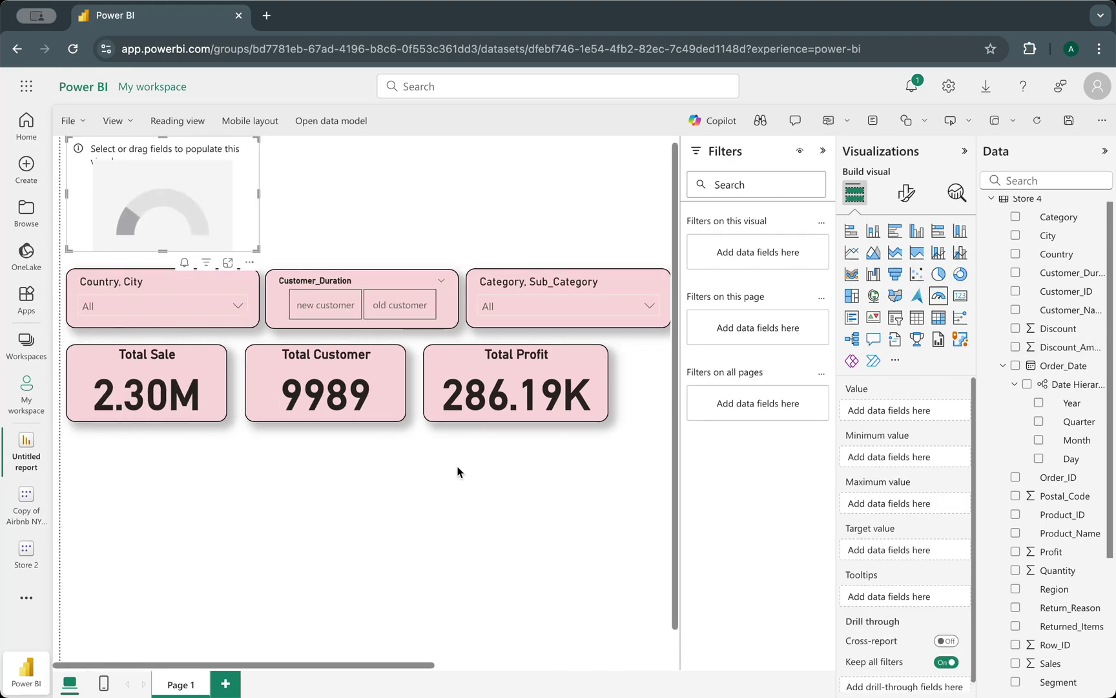
{"action": "left_click_drag", "start_coordinate": [162, 184], "coordinate": [544, 391]}
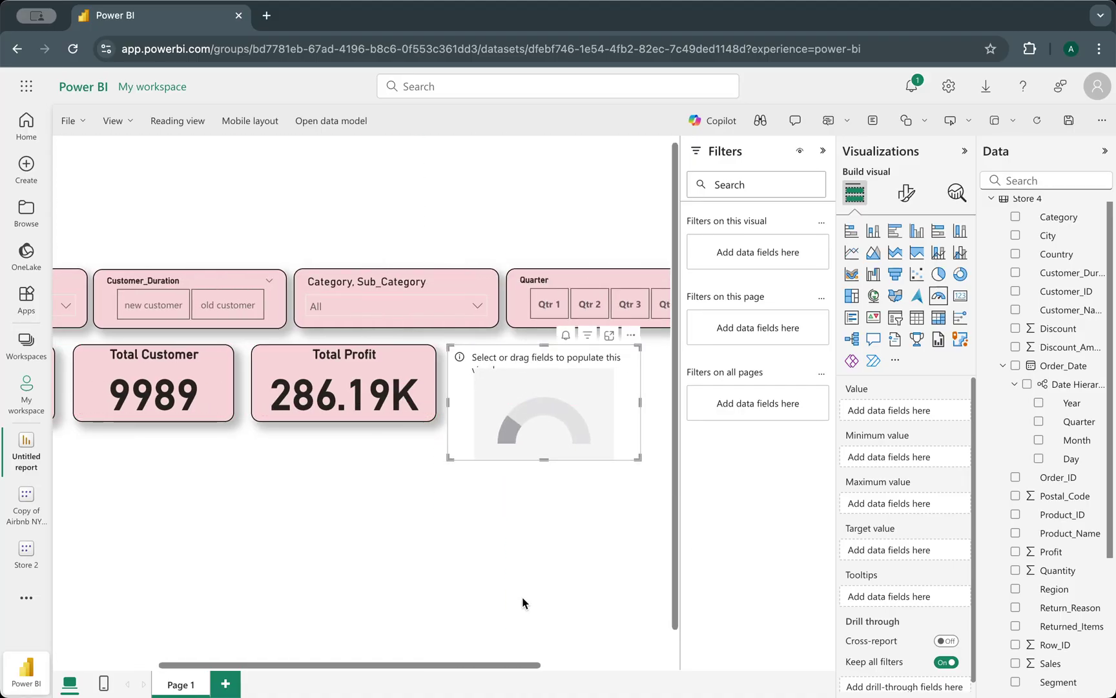
{"action": "scroll", "coordinate": [523, 597], "scroll_direction": "right", "scroll_amount": 4}
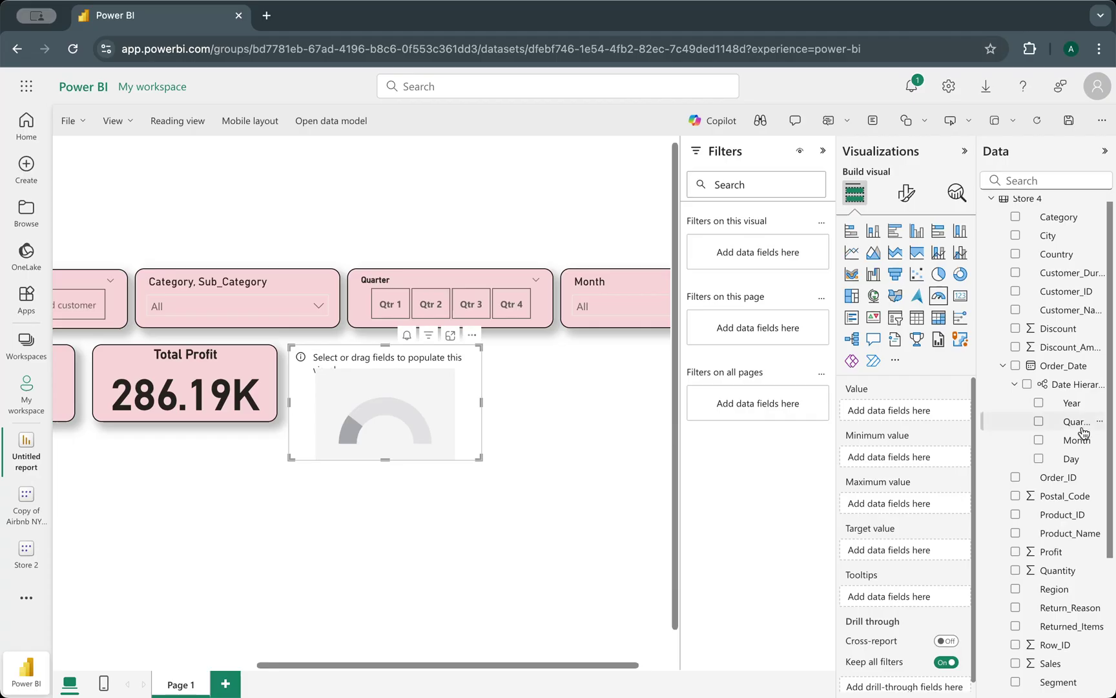
- Assign Customer_Duration as the gauge's value, try it as the target value, and move it back to the value
{"action": "scroll", "coordinate": [1048, 429], "scroll_direction": "up", "scroll_amount": 1}
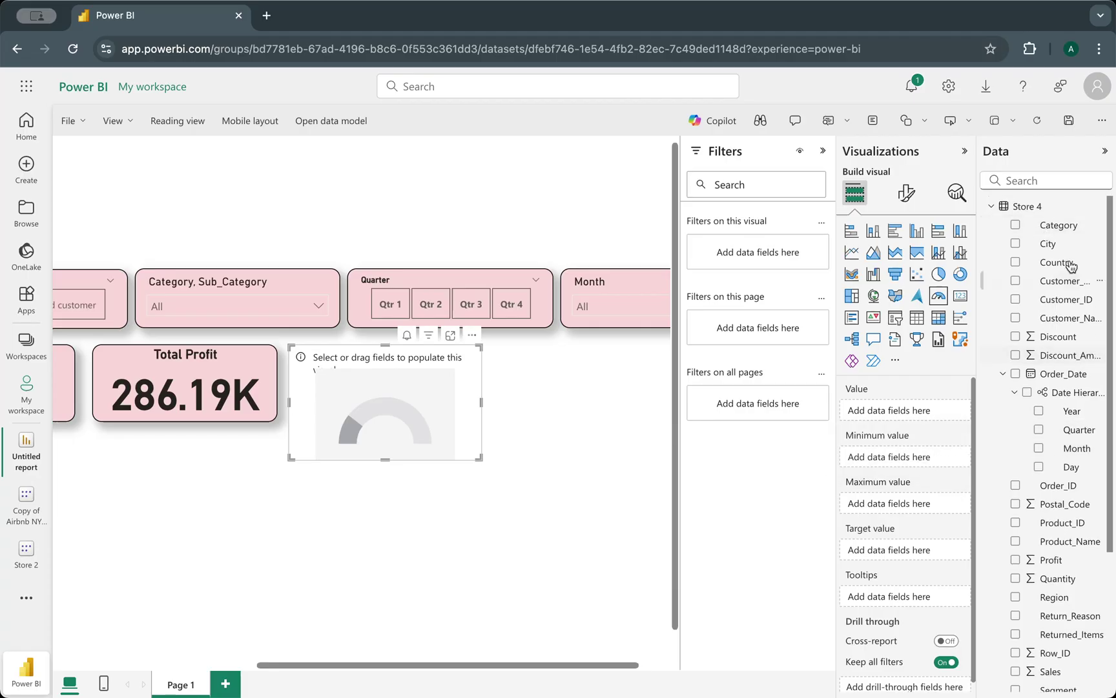
{"action": "left_click_drag", "start_coordinate": [1070, 286], "coordinate": [920, 411]}
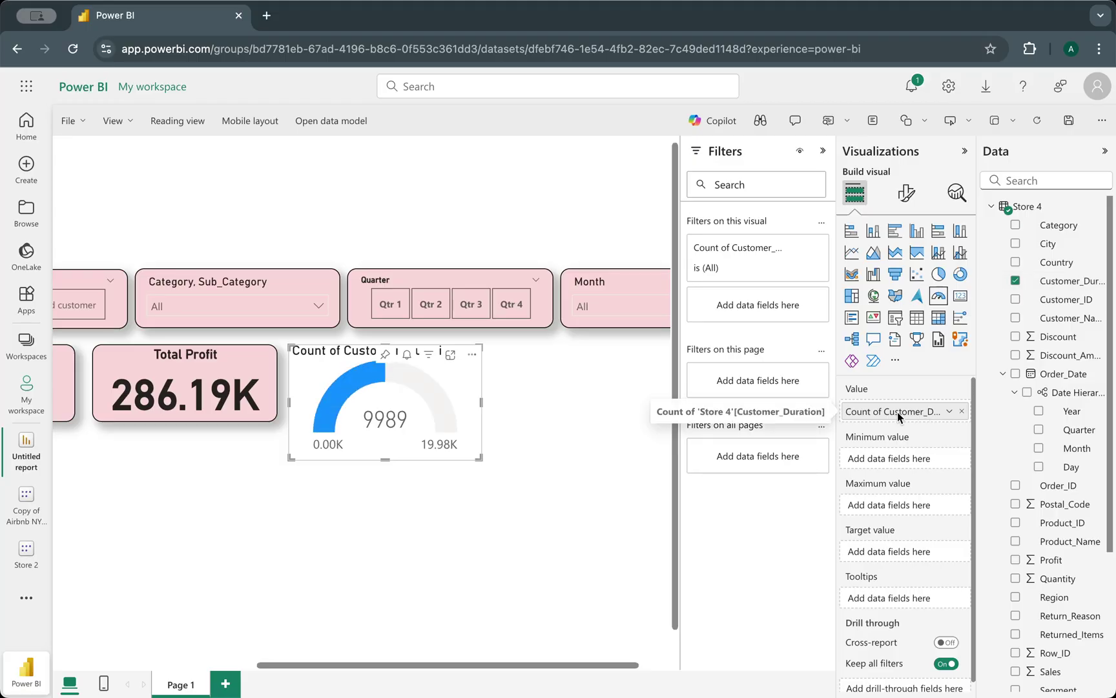
{"action": "left_click_drag", "start_coordinate": [897, 412], "coordinate": [902, 565]}
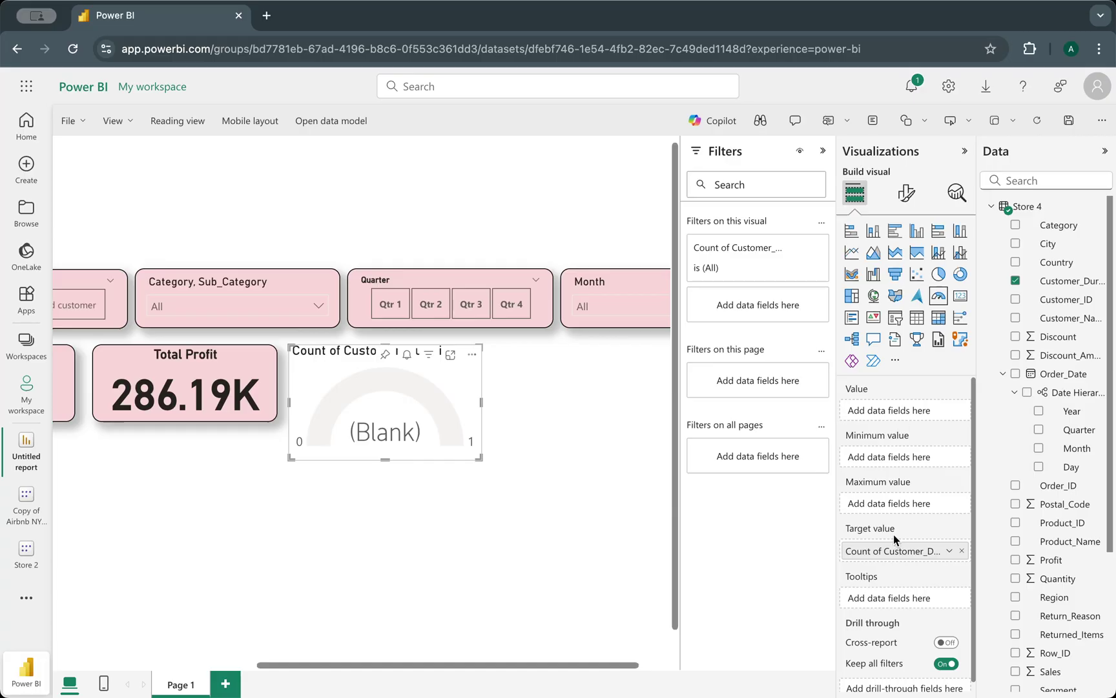
{"action": "left_click_drag", "start_coordinate": [890, 550], "coordinate": [893, 408]}
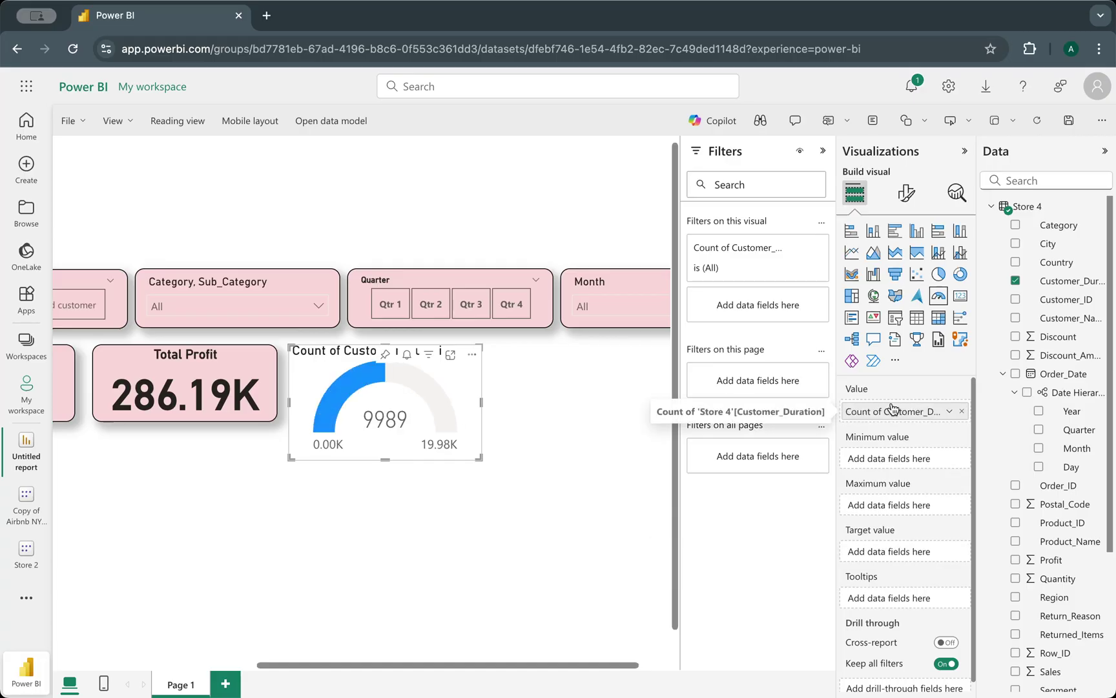
- Summarize the gauge's Customer_Duration value with Count (Distinct)
{"action": "left_click", "coordinate": [950, 411]}
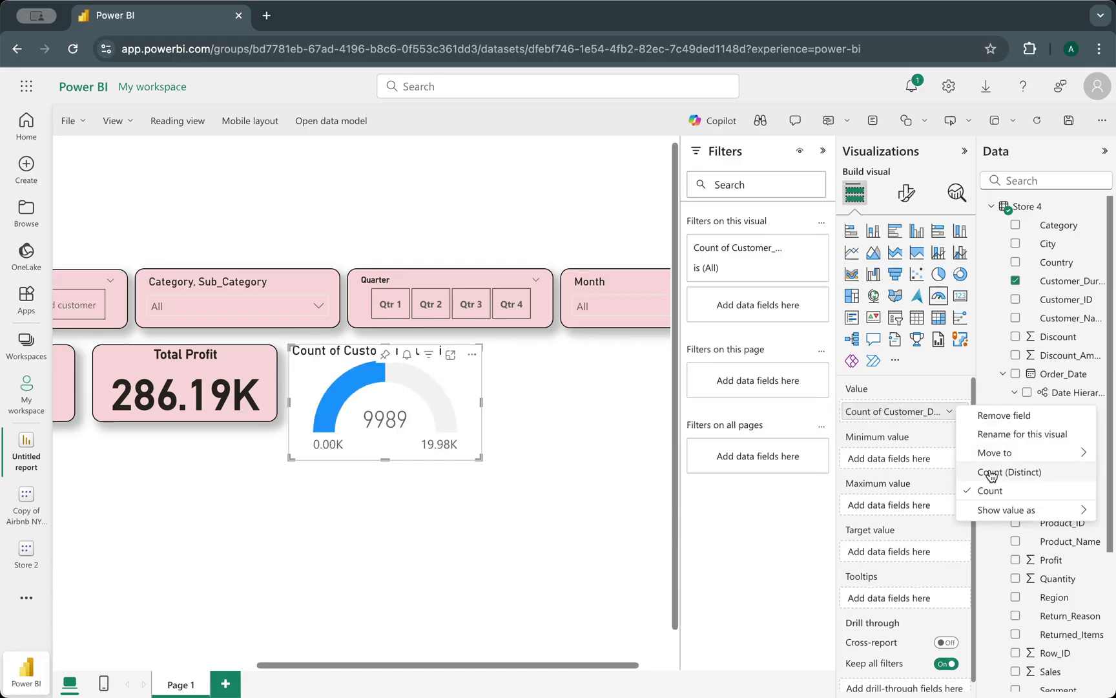
{"action": "left_click", "coordinate": [990, 471]}
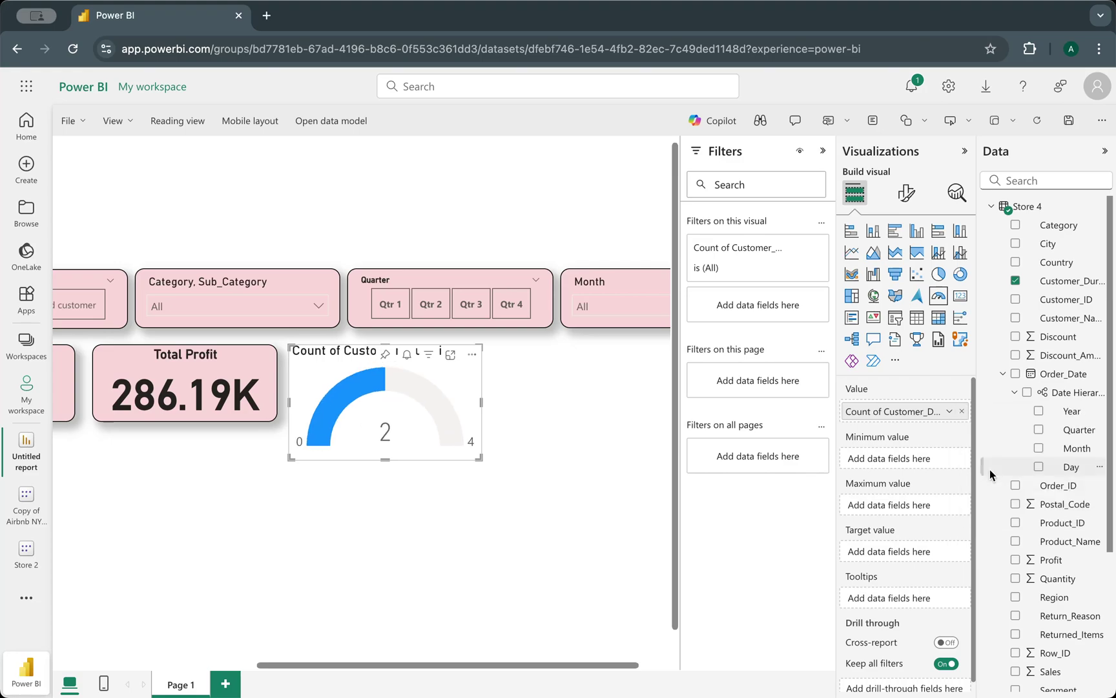
{"action": "left_click", "coordinate": [949, 412]}
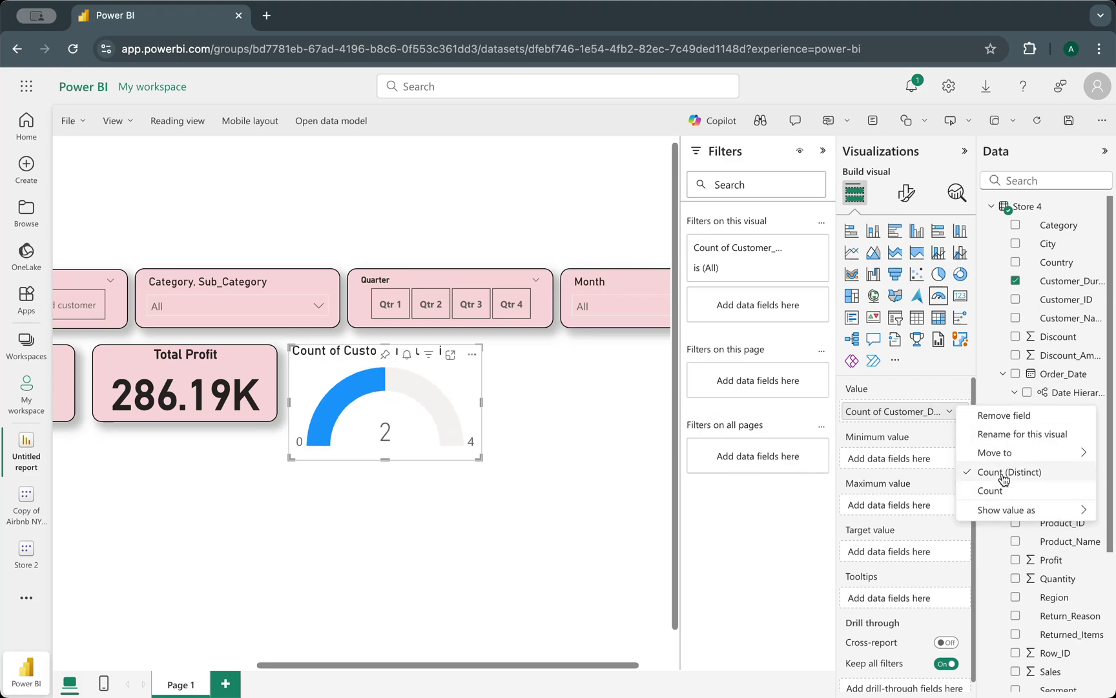
{"action": "left_click", "coordinate": [1002, 476]}
- Try the distinct Customer_Duration count as the gauge's target, return it to the value, and remove it from the gauge
{"action": "left_click_drag", "start_coordinate": [891, 412], "coordinate": [904, 553]}
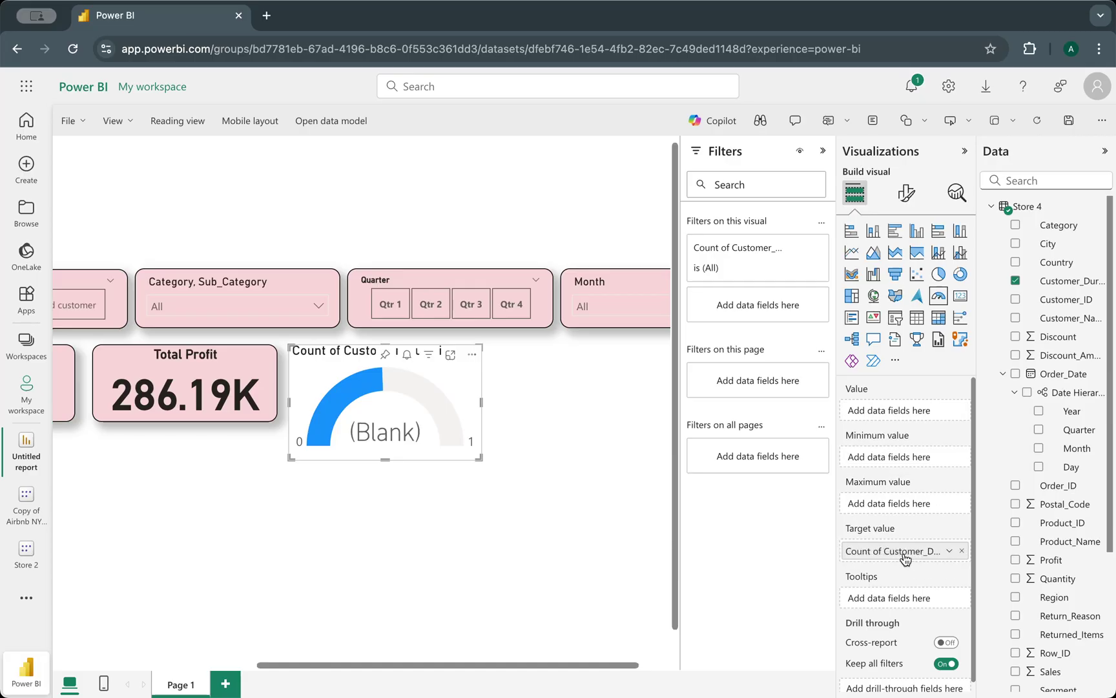
{"action": "left_click", "coordinate": [950, 551]}
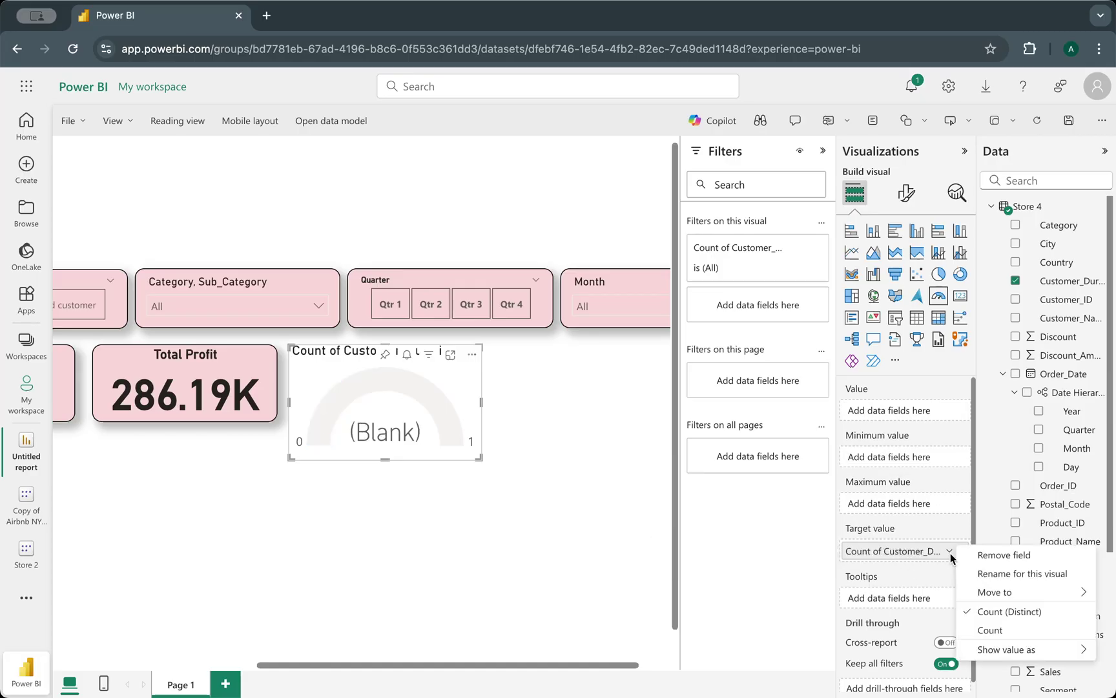
{"action": "left_click", "coordinate": [1008, 614]}
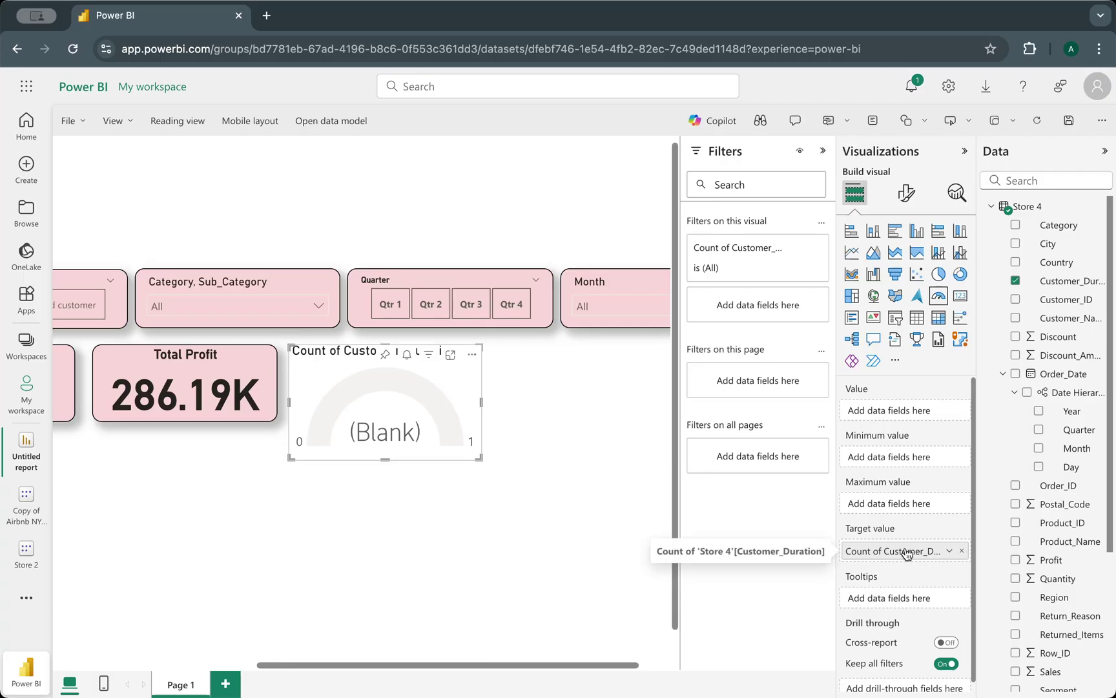
{"action": "left_click_drag", "start_coordinate": [907, 551], "coordinate": [896, 406]}
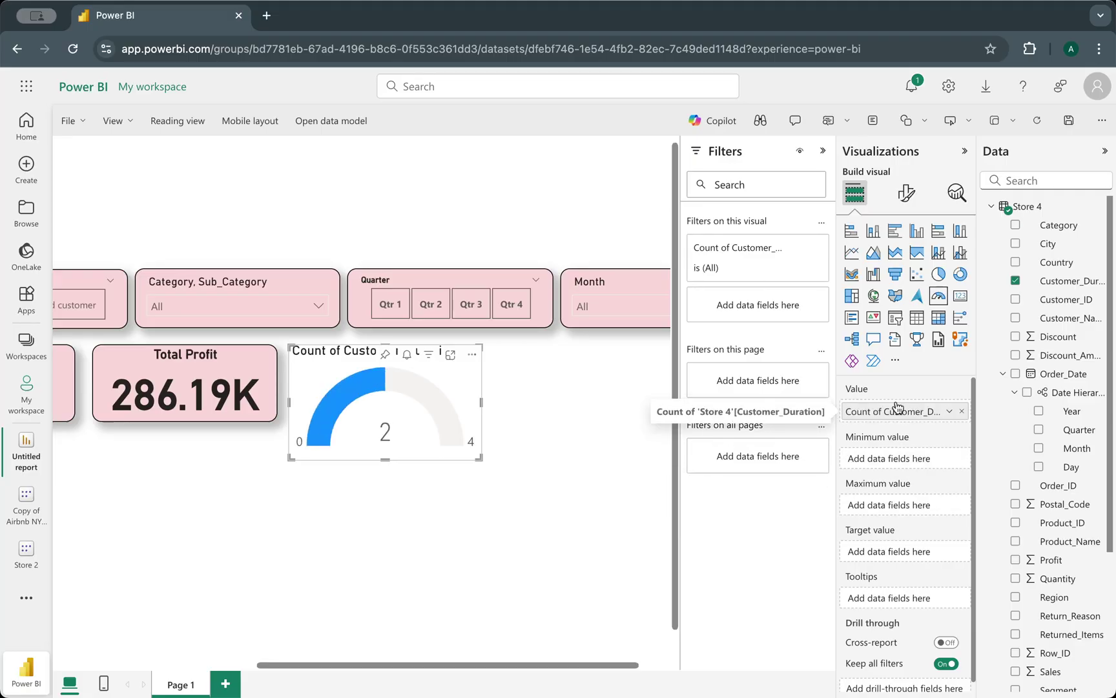
{"action": "left_click", "coordinate": [961, 414]}
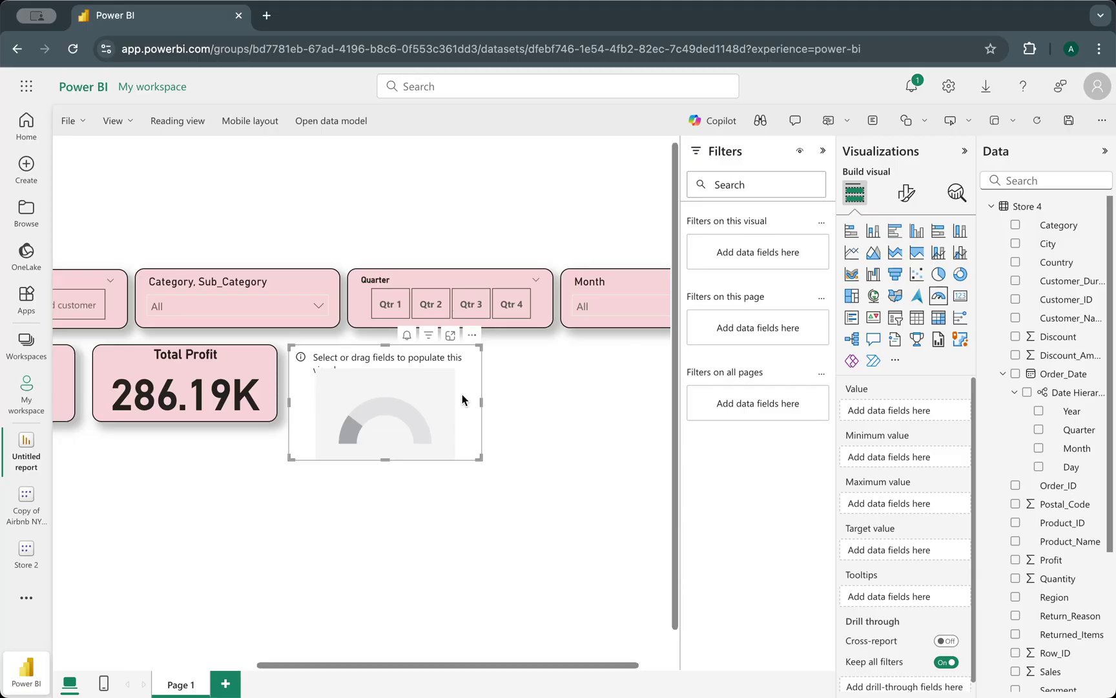
- Change the empty gauge to a clustered column chart and assign Customer_Duration to its X-axis
{"action": "left_click", "coordinate": [917, 230]}
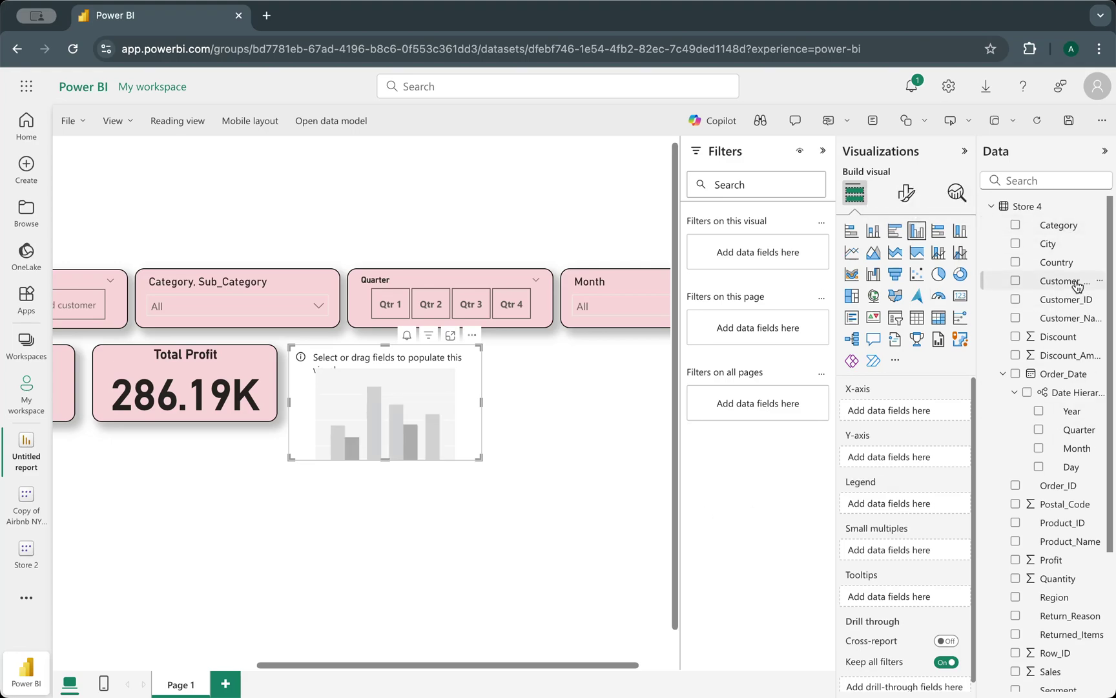
{"action": "left_click_drag", "start_coordinate": [1063, 281], "coordinate": [932, 414]}
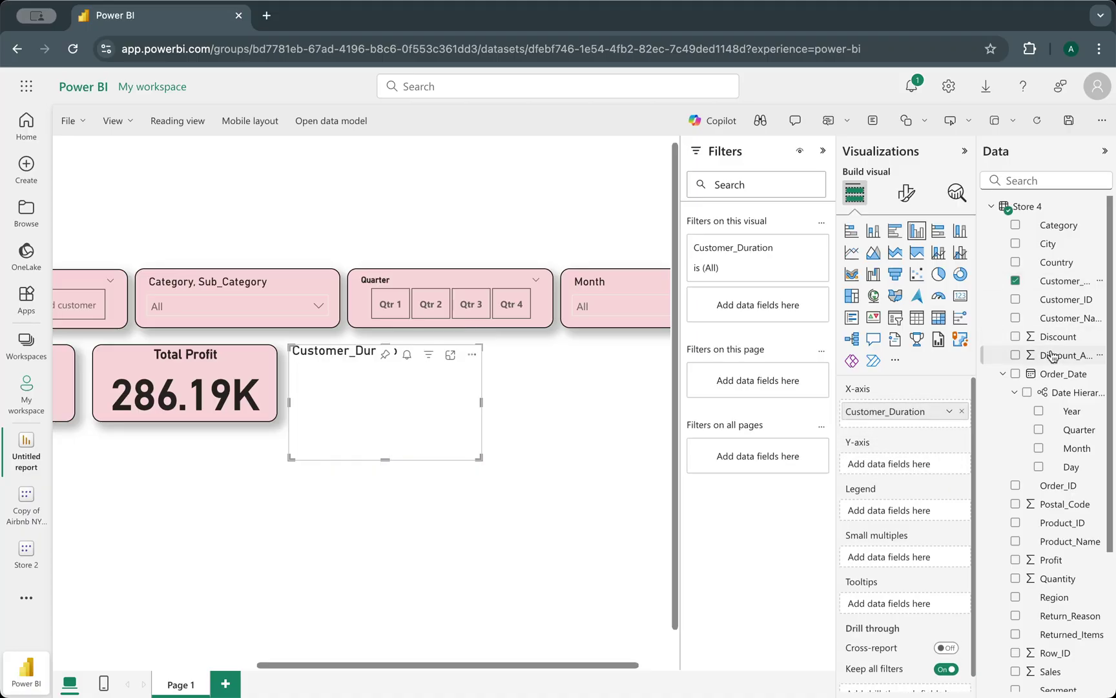
- Add Sales as the value of the Customer_Duration column chart, widen the chart, and convert it to a donut chart
{"action": "scroll", "coordinate": [1053, 357], "scroll_direction": "down", "scroll_amount": 3}
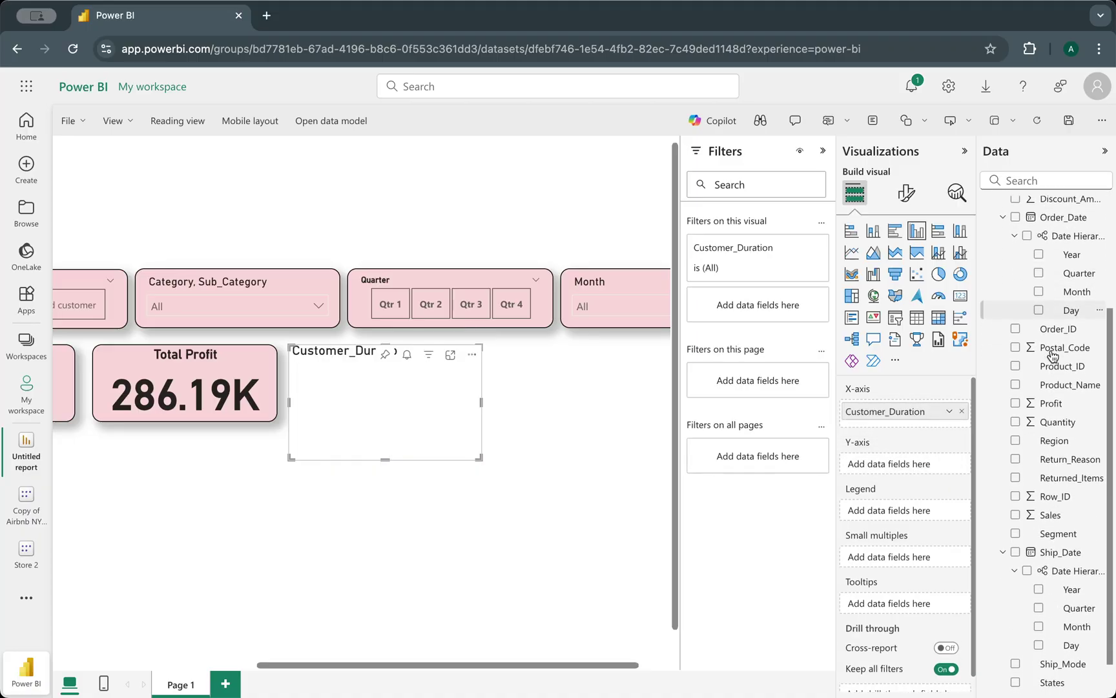
{"action": "left_click_drag", "start_coordinate": [1055, 478], "coordinate": [920, 476]}
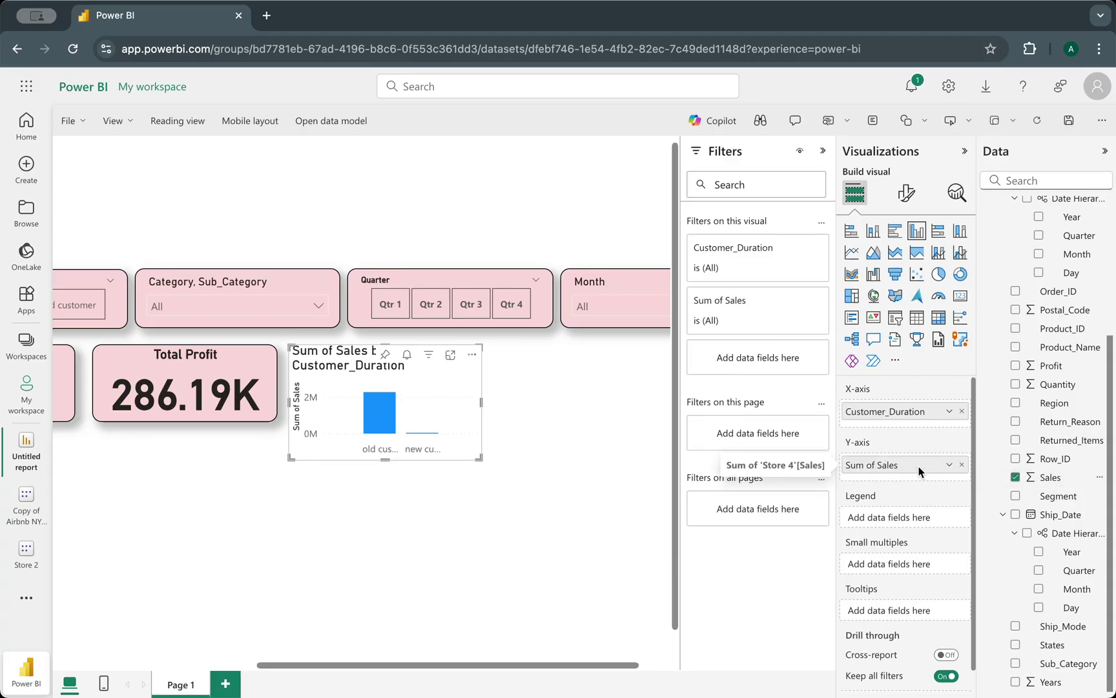
{"action": "left_click", "coordinate": [949, 411]}
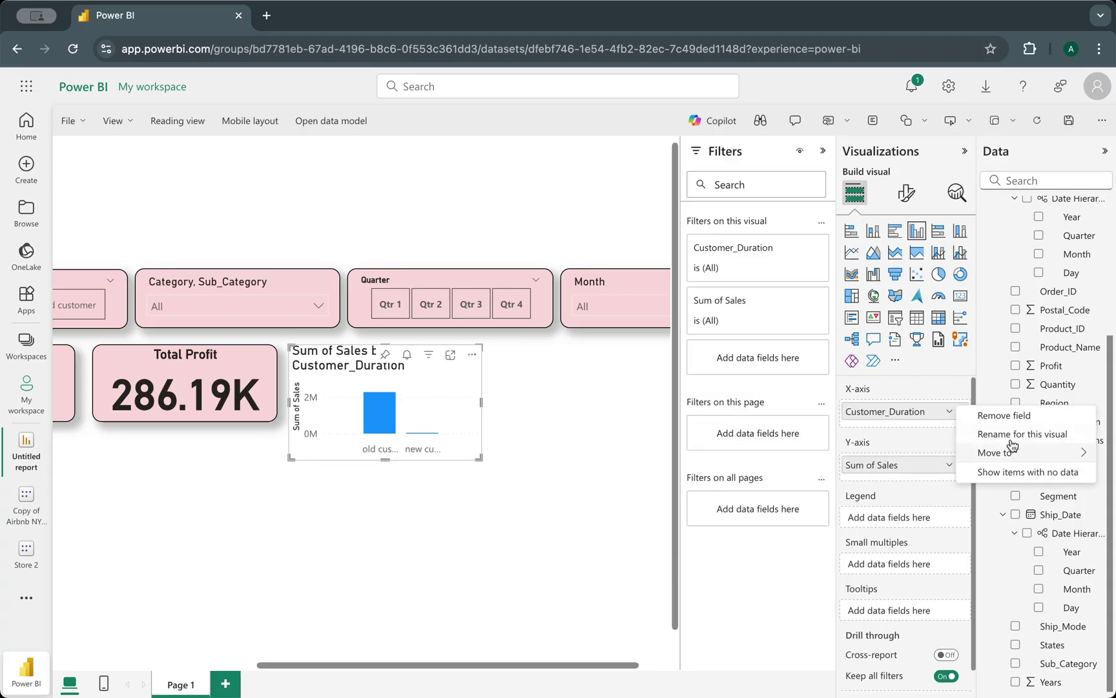
{"action": "left_click", "coordinate": [905, 410]}
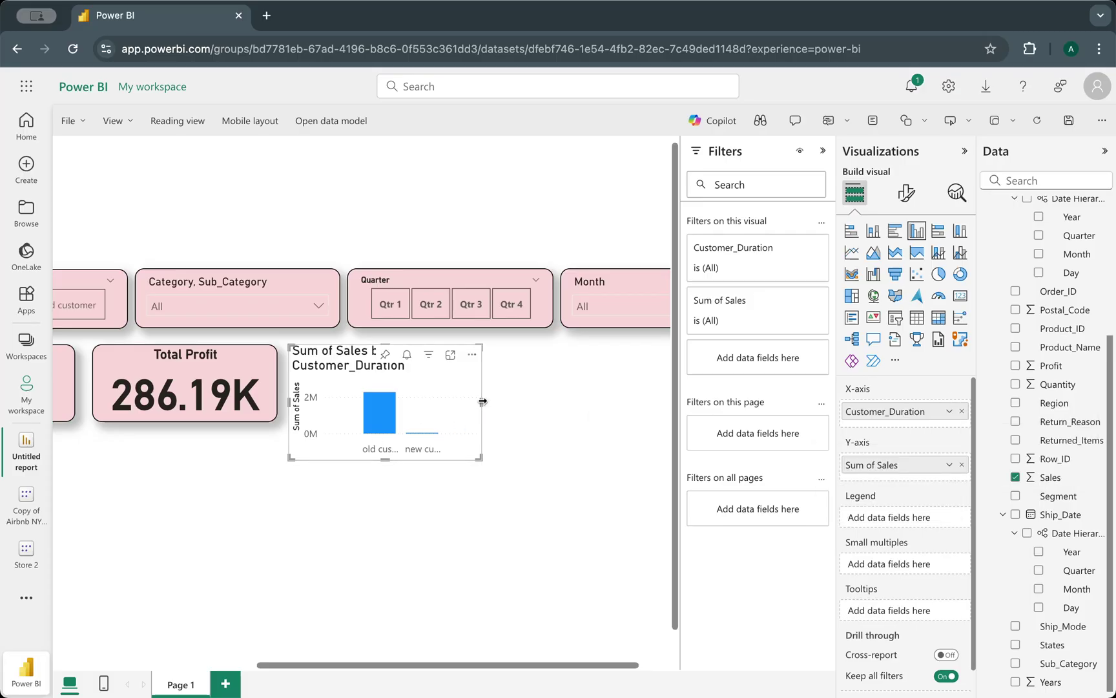
{"action": "left_click_drag", "start_coordinate": [482, 401], "coordinate": [522, 398]}
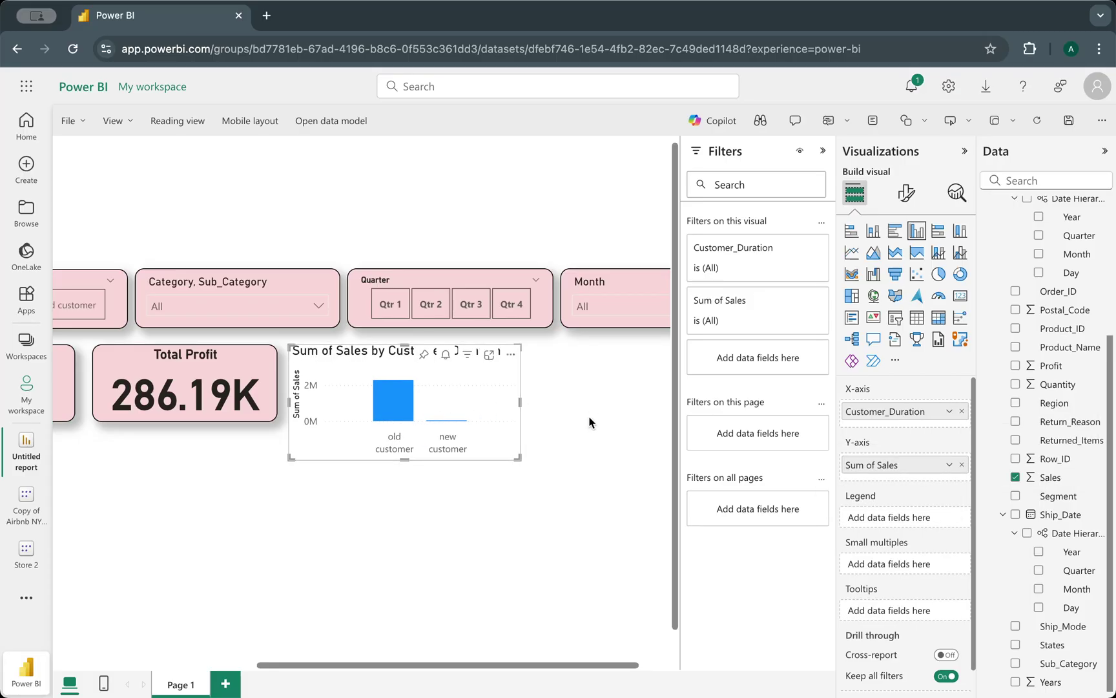
{"action": "left_click", "coordinate": [961, 275]}
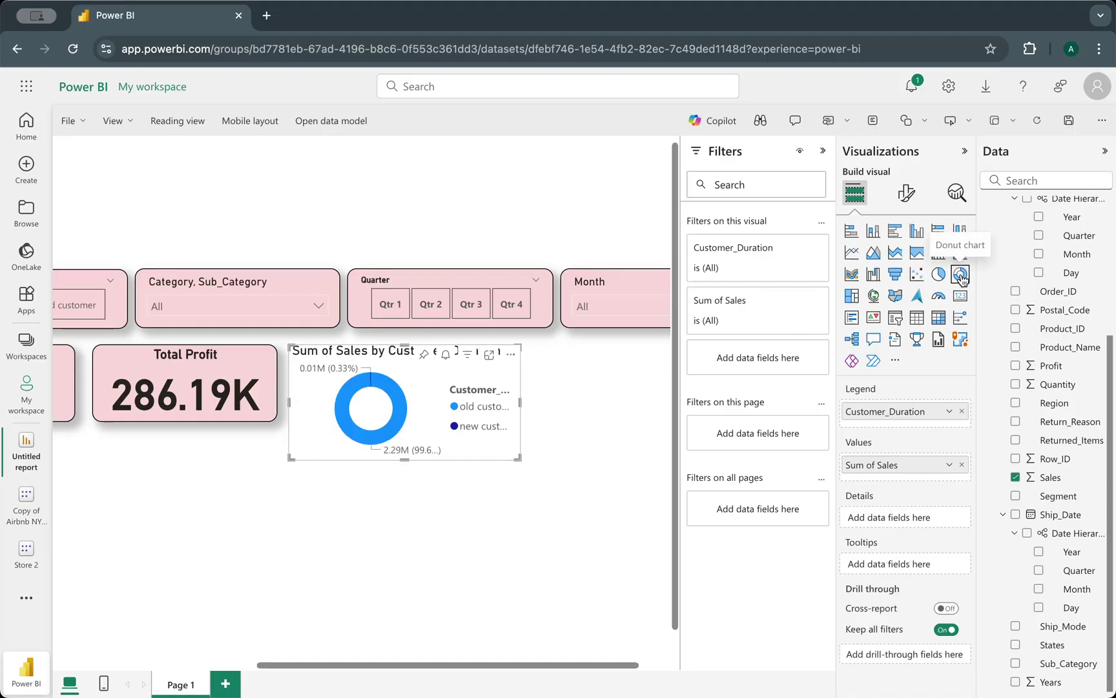
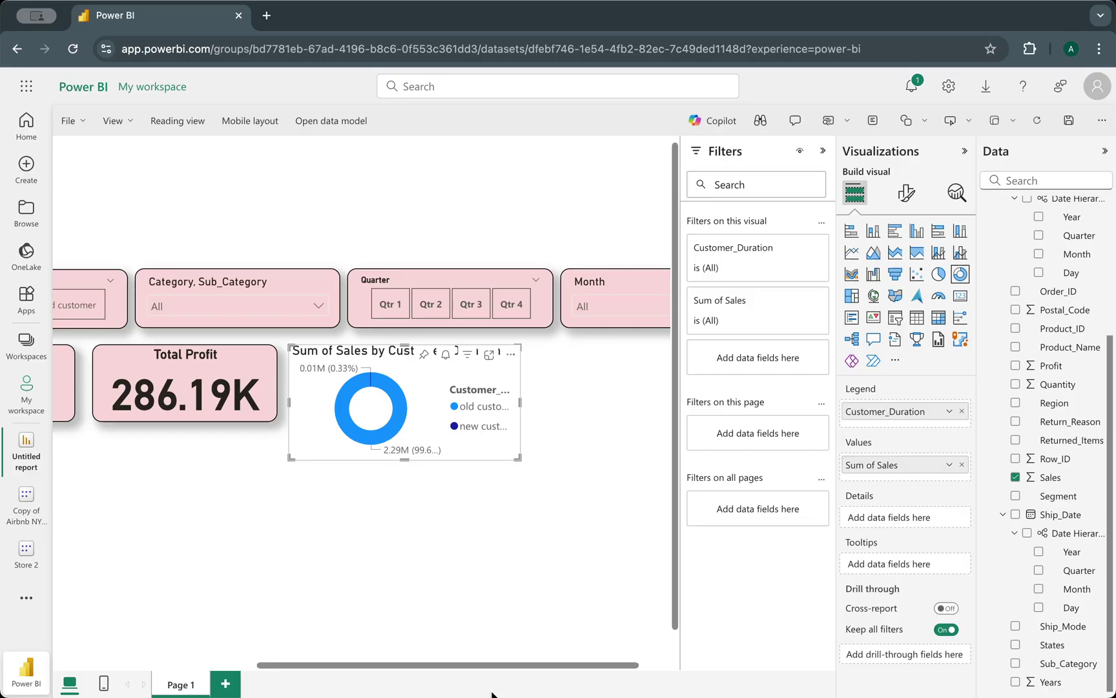
- Change the aggregation of Sales in the donut chart to Count
{"action": "left_click", "coordinate": [948, 465]}
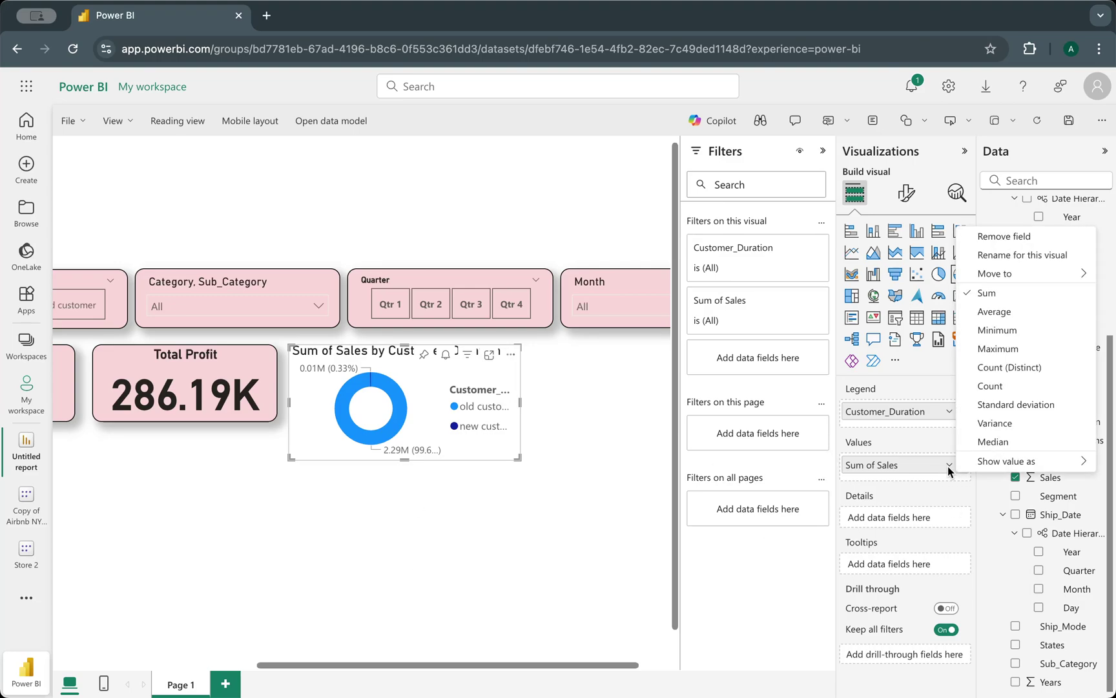
{"action": "left_click", "coordinate": [940, 491]}
{"action": "left_click", "coordinate": [948, 464]}
{"action": "left_click", "coordinate": [999, 388]}
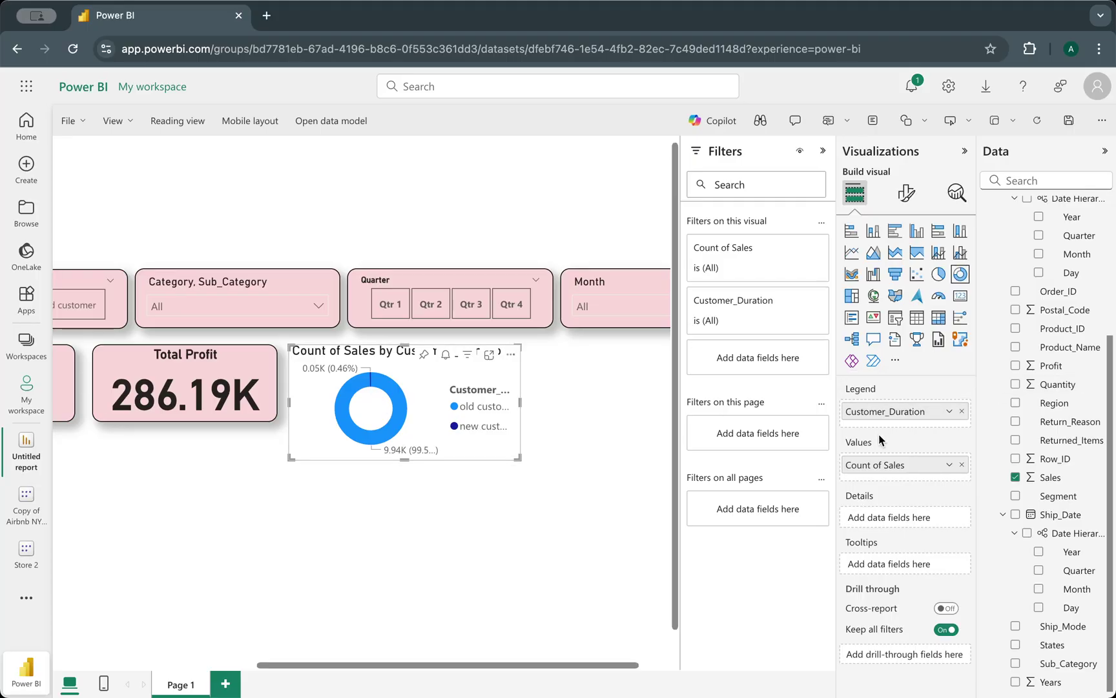
- Replace Sales in the donut chart's values with Customer_Duration
{"action": "left_click", "coordinate": [962, 464]}
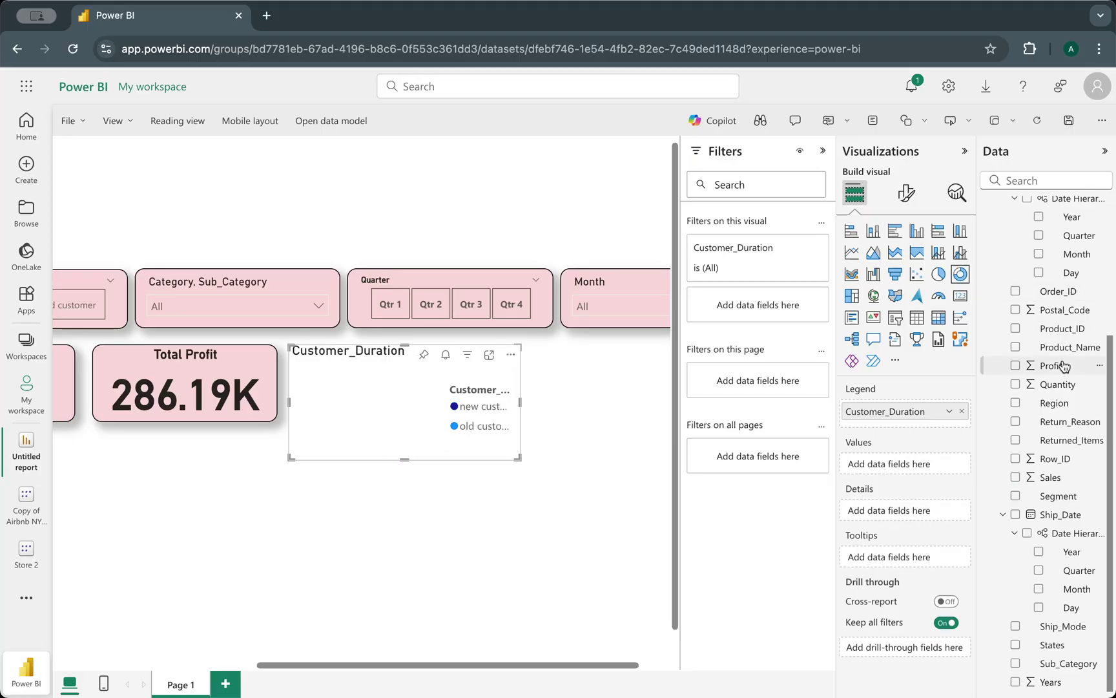
{"action": "scroll", "coordinate": [1057, 340], "scroll_direction": "up", "scroll_amount": 3}
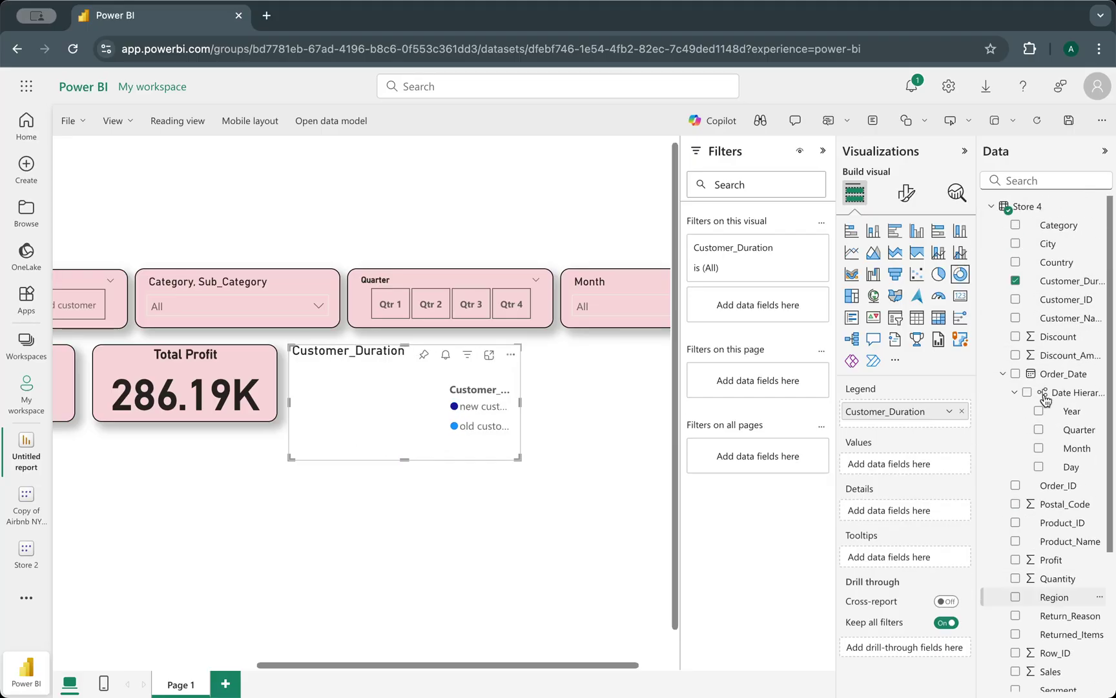
{"action": "left_click_drag", "start_coordinate": [1063, 282], "coordinate": [862, 466]}
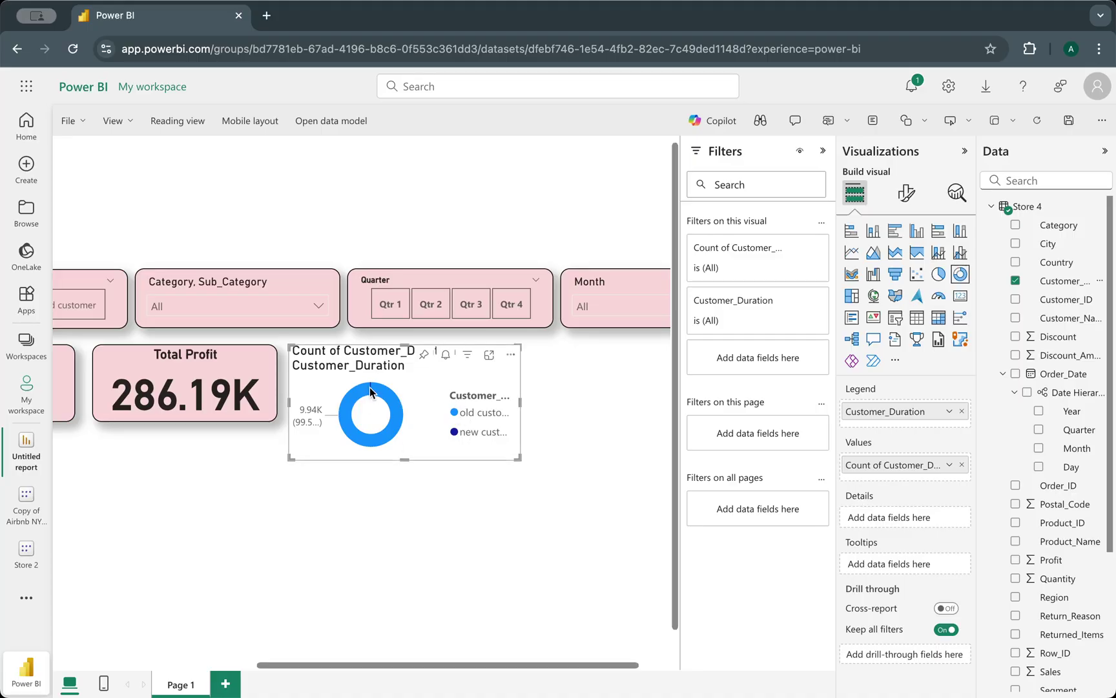
{"action": "mouse_move", "coordinate": [369, 391]}
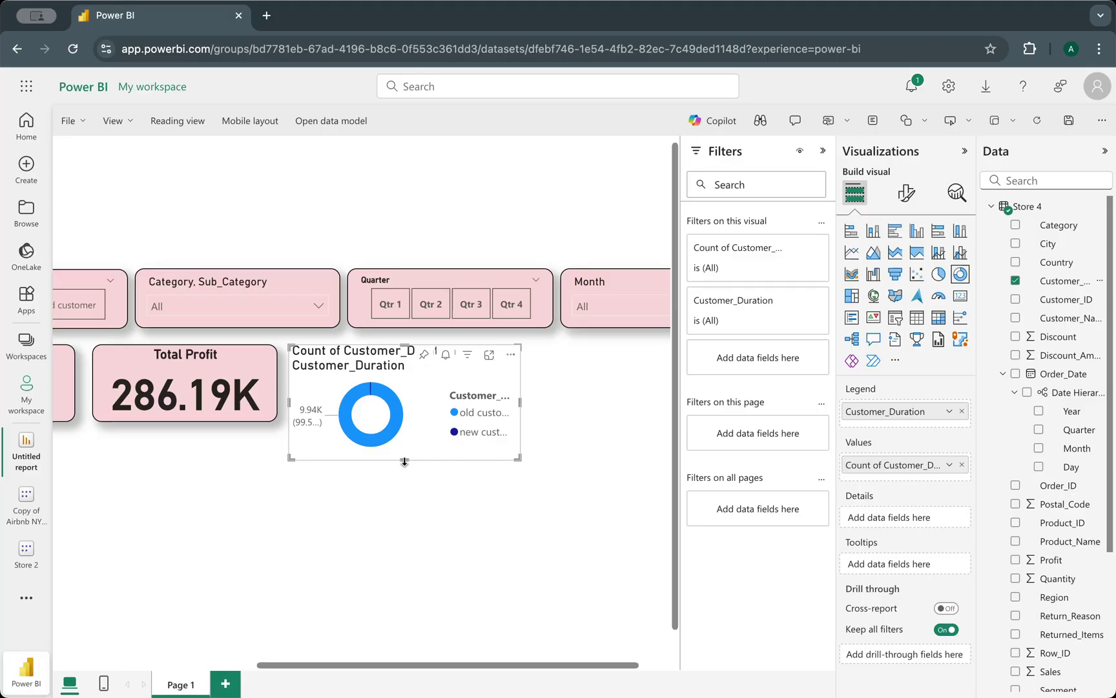
- Enlarge the donut chart in height and width so that its detail labels and legend fit
{"action": "left_click_drag", "start_coordinate": [404, 462], "coordinate": [405, 503]}
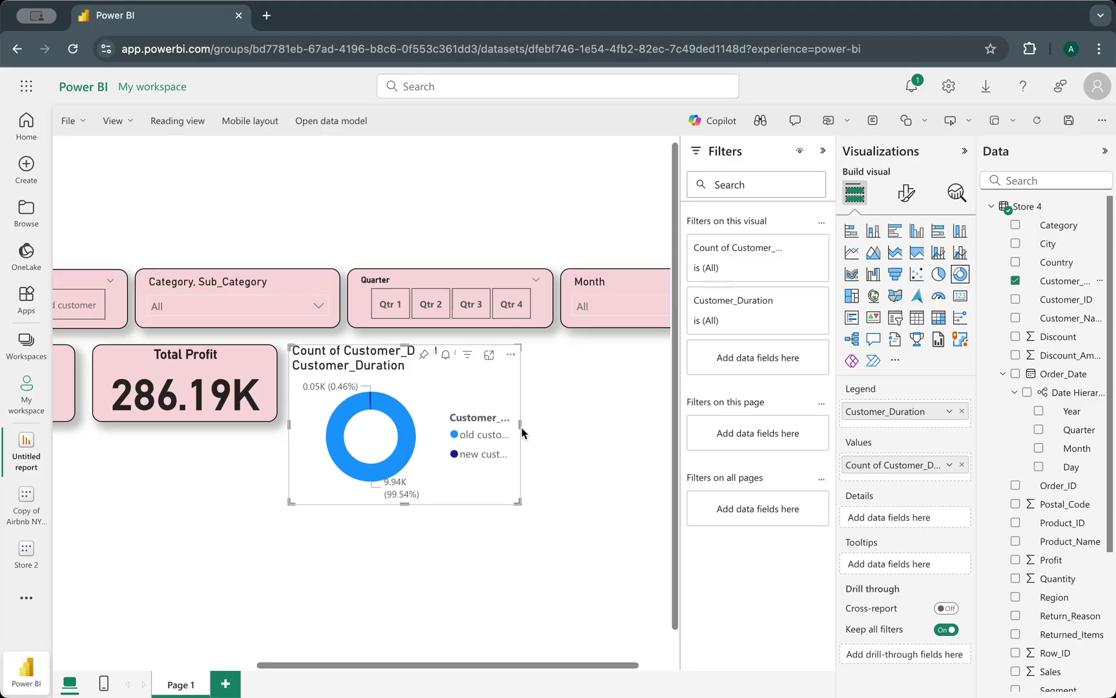
{"action": "left_click_drag", "start_coordinate": [522, 423], "coordinate": [565, 424]}
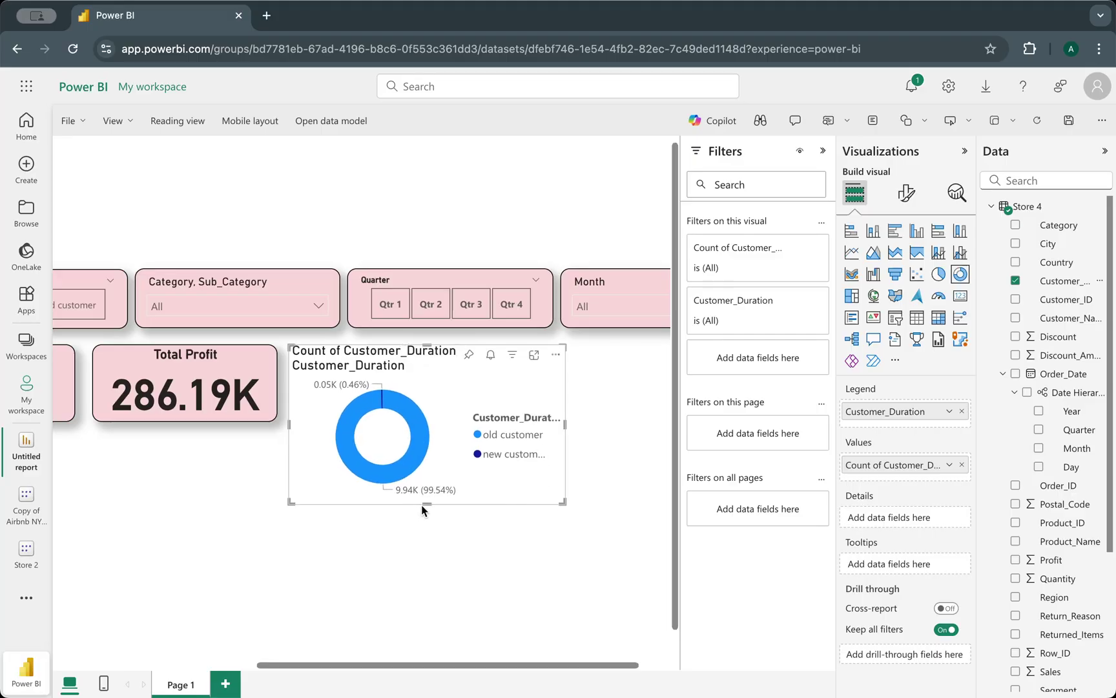
{"action": "left_click_drag", "start_coordinate": [424, 504], "coordinate": [425, 523]}
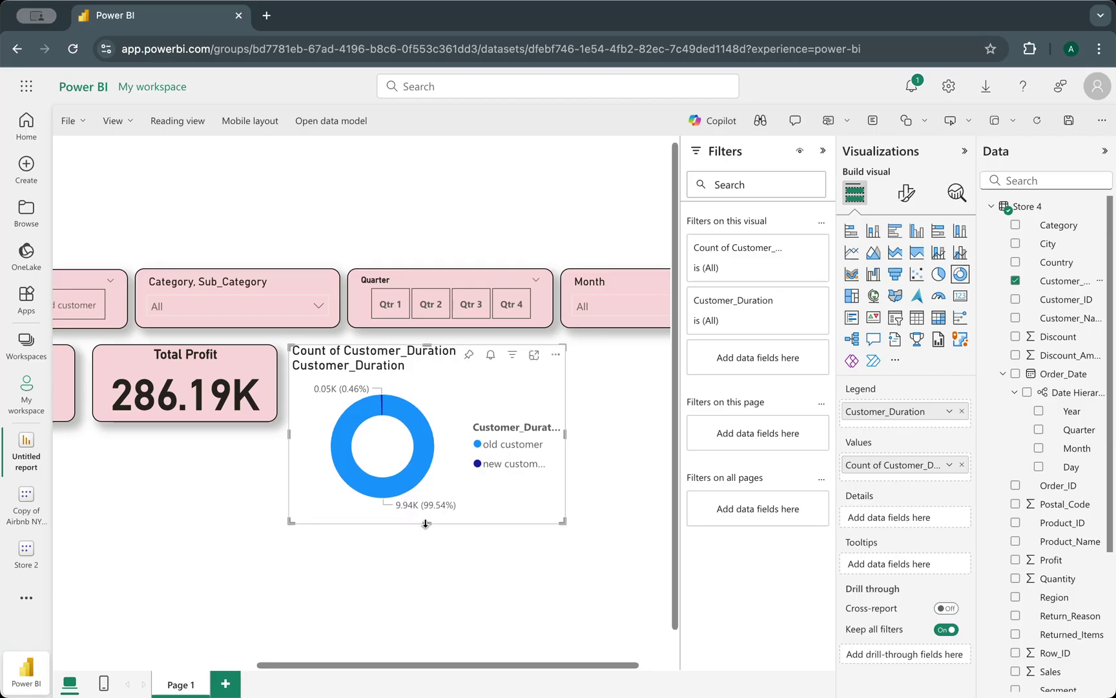
- Remove the unformatted Customer_Duration donut chart from the report page
{"action": "scroll", "coordinate": [257, 557], "scroll_direction": "left", "scroll_amount": 5}
{"action": "scroll", "coordinate": [257, 557], "scroll_direction": "right", "scroll_amount": 4}
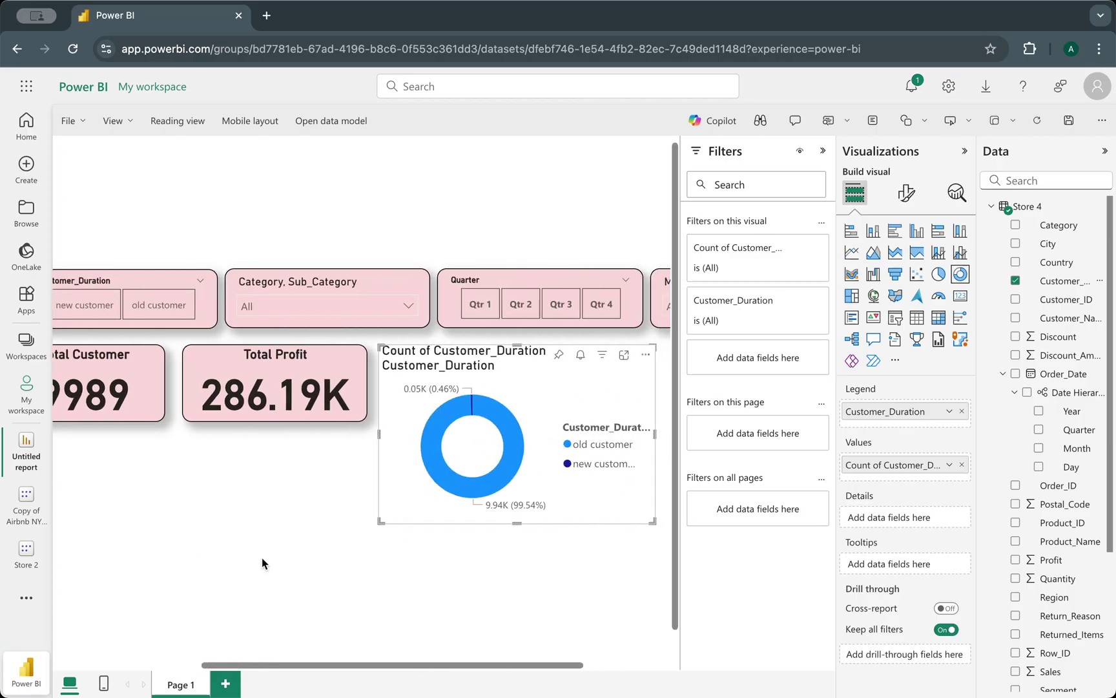
{"action": "scroll", "coordinate": [262, 558], "scroll_direction": "right", "scroll_amount": 2}
{"action": "scroll", "coordinate": [262, 558], "scroll_direction": "left", "scroll_amount": 5}
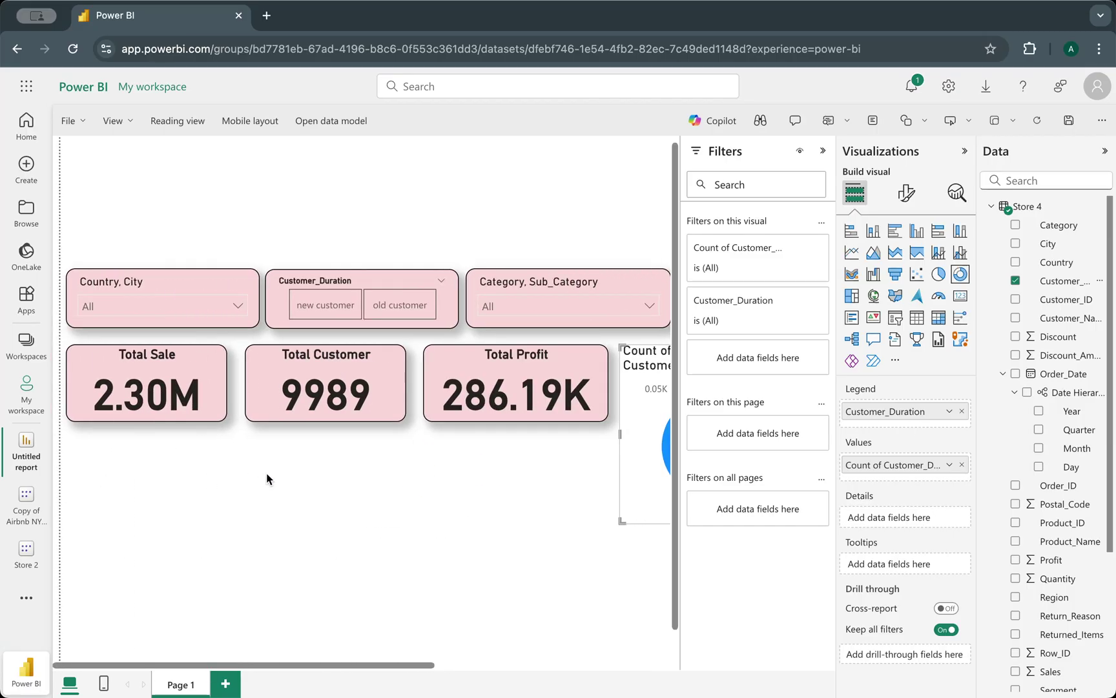
{"action": "scroll", "coordinate": [266, 478], "scroll_direction": "right", "scroll_amount": 5}
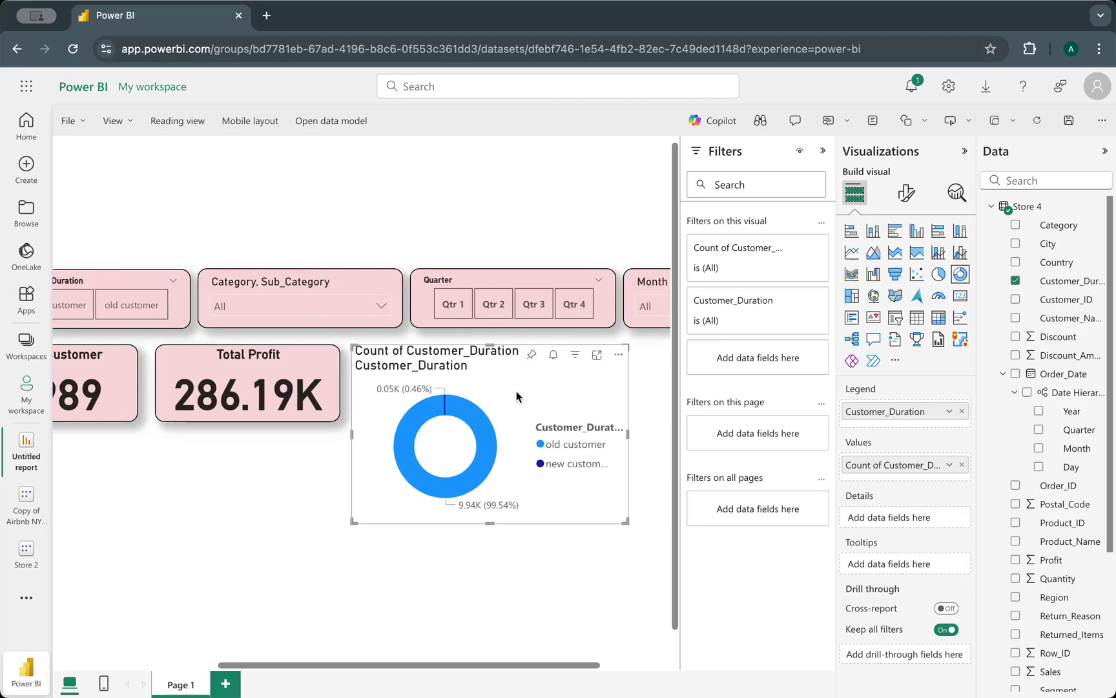
{"action": "left_click", "coordinate": [620, 355]}
{"action": "left_click", "coordinate": [669, 446]}
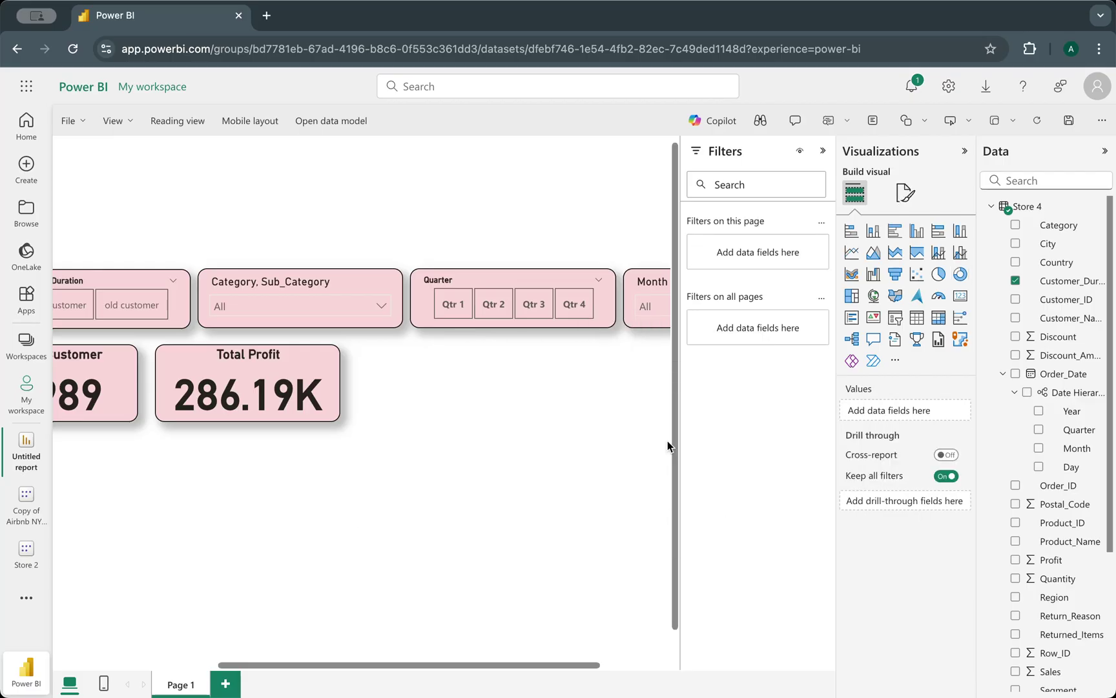
- Duplicate the Total Profit card and place the copy beside the original in the same row
{"action": "left_click", "coordinate": [288, 375]}
{"action": "key", "text": "ctrl+c"}
{"action": "key", "text": "ctrl+v"}
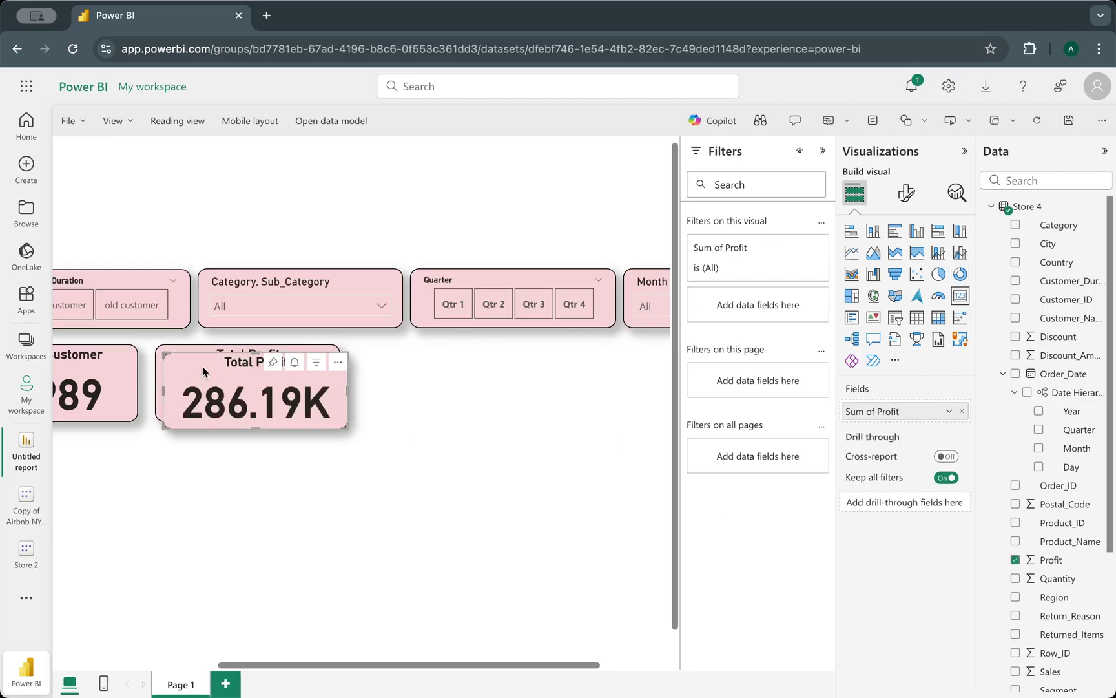
{"action": "left_click_drag", "start_coordinate": [202, 367], "coordinate": [400, 358]}
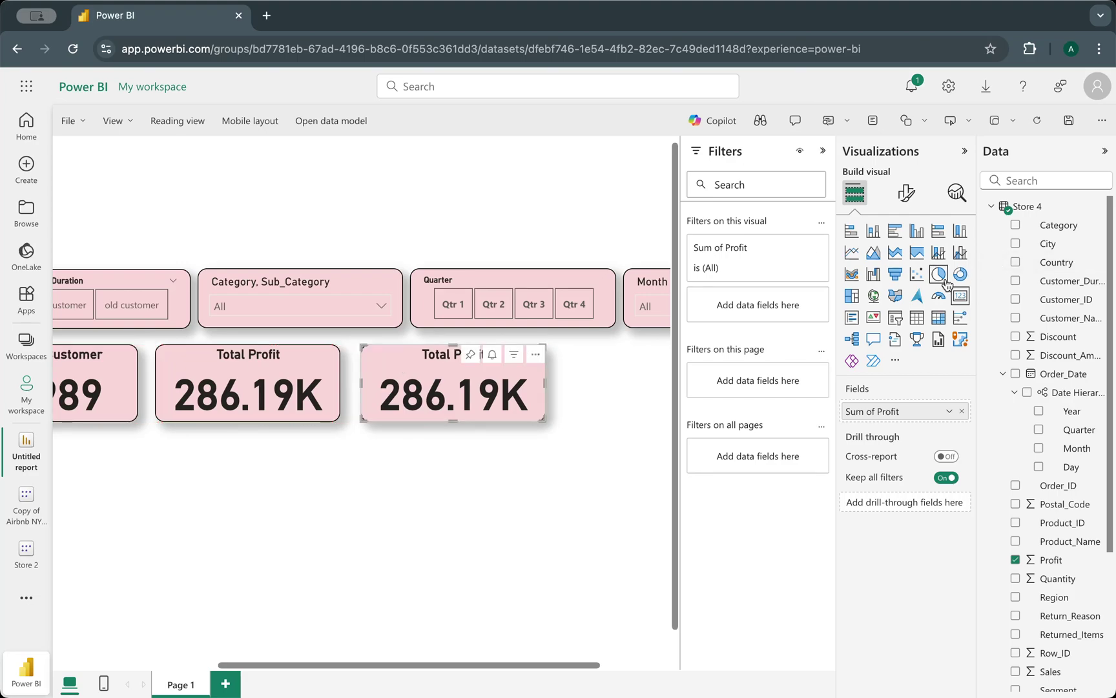
- Convert the copied card to a donut chart with Customer_Duration as legend and its count as values, instead of Sum of Profit
{"action": "left_click", "coordinate": [917, 231]}
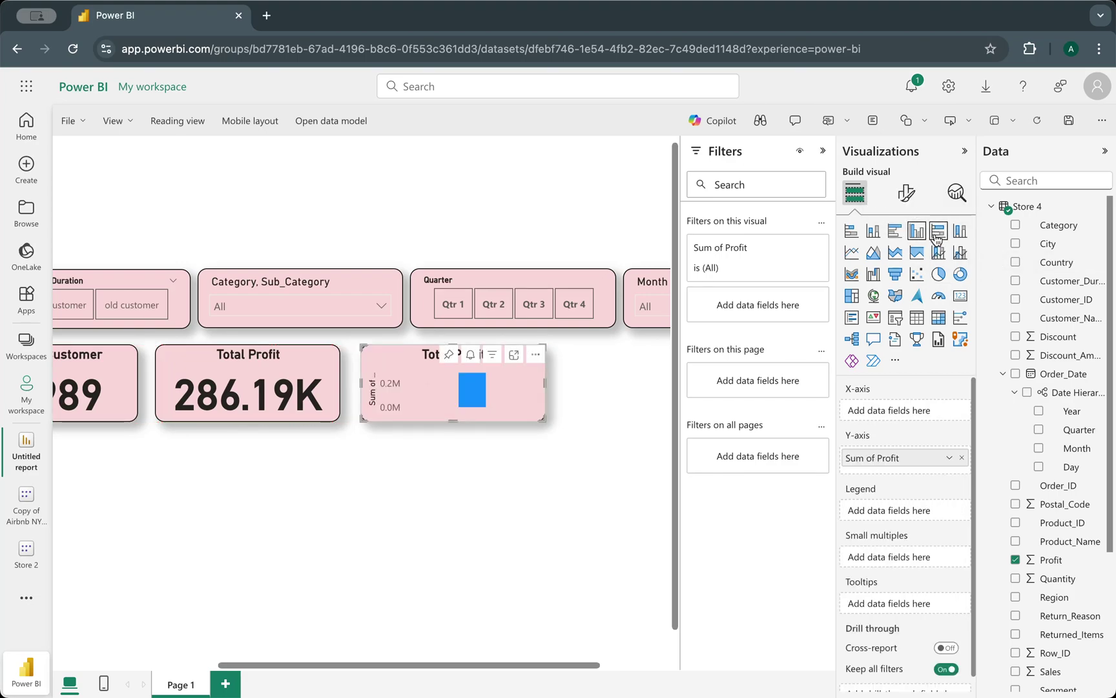
{"action": "left_click", "coordinate": [962, 457]}
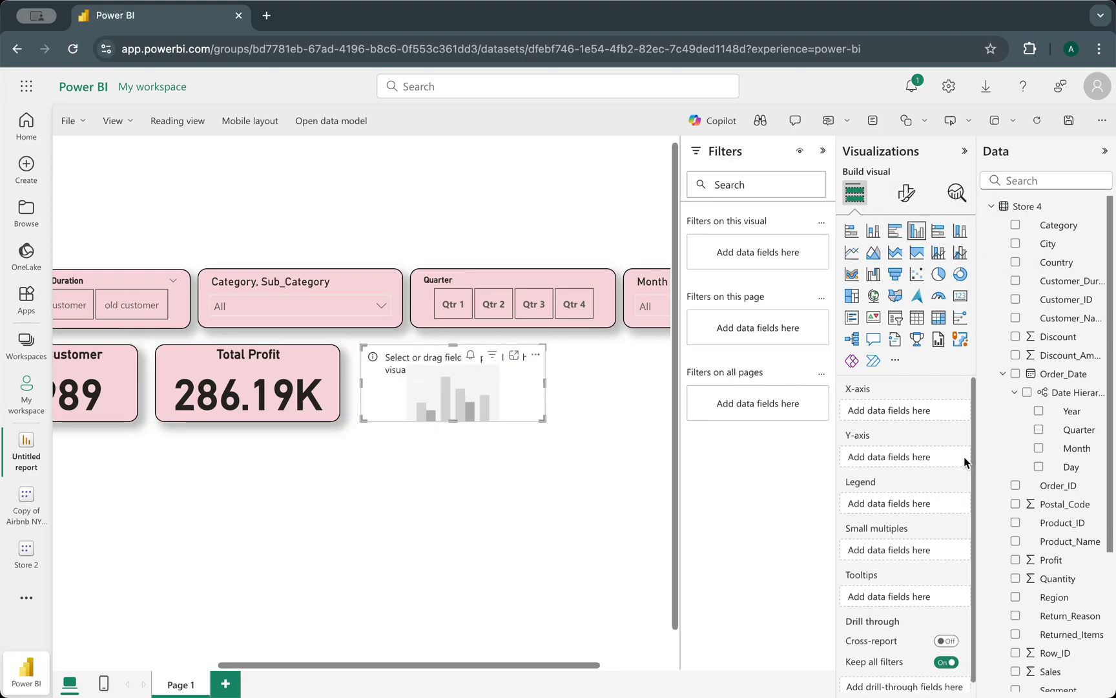
{"action": "left_click_drag", "start_coordinate": [1081, 282], "coordinate": [916, 406]}
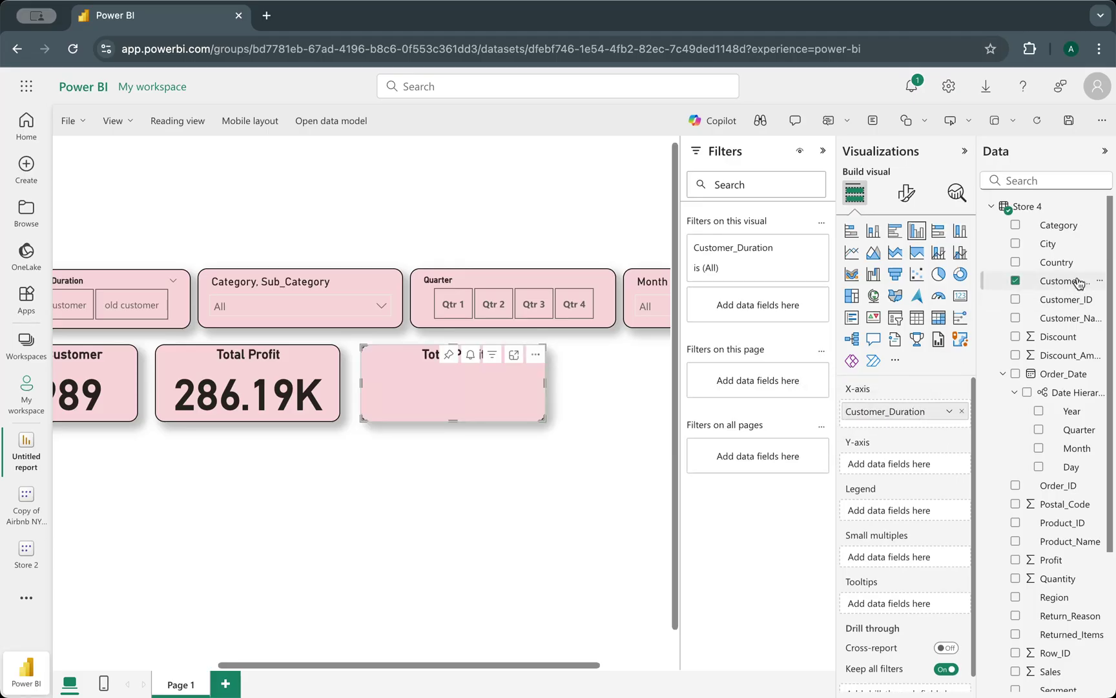
{"action": "left_click_drag", "start_coordinate": [1078, 282], "coordinate": [936, 466]}
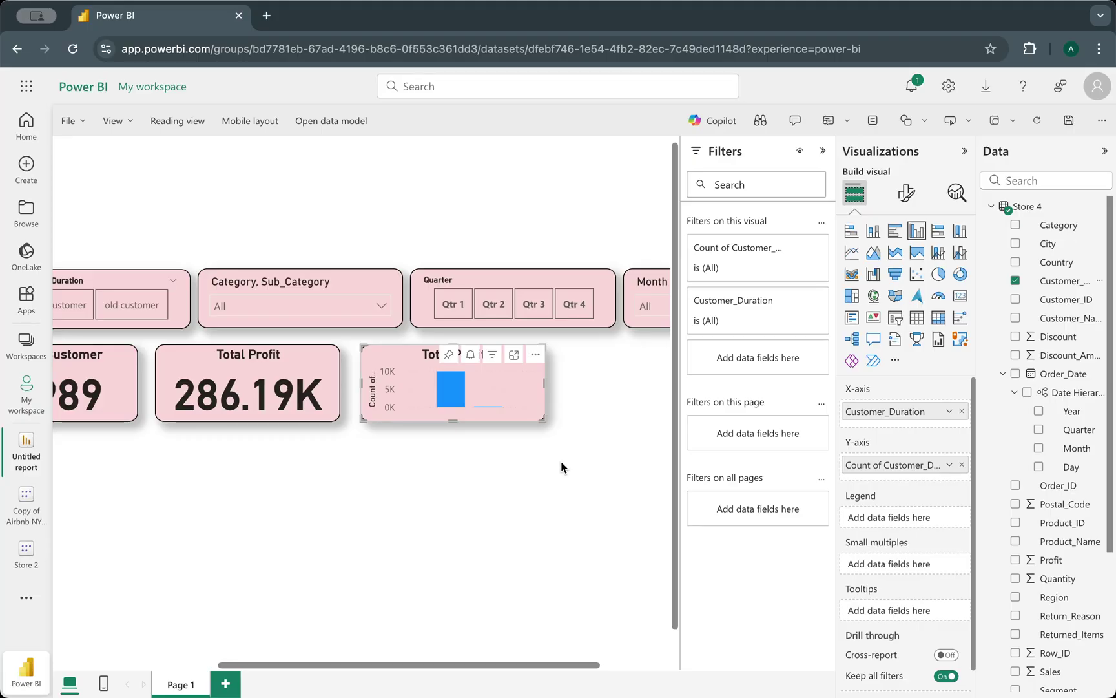
{"action": "left_click", "coordinate": [961, 274]}
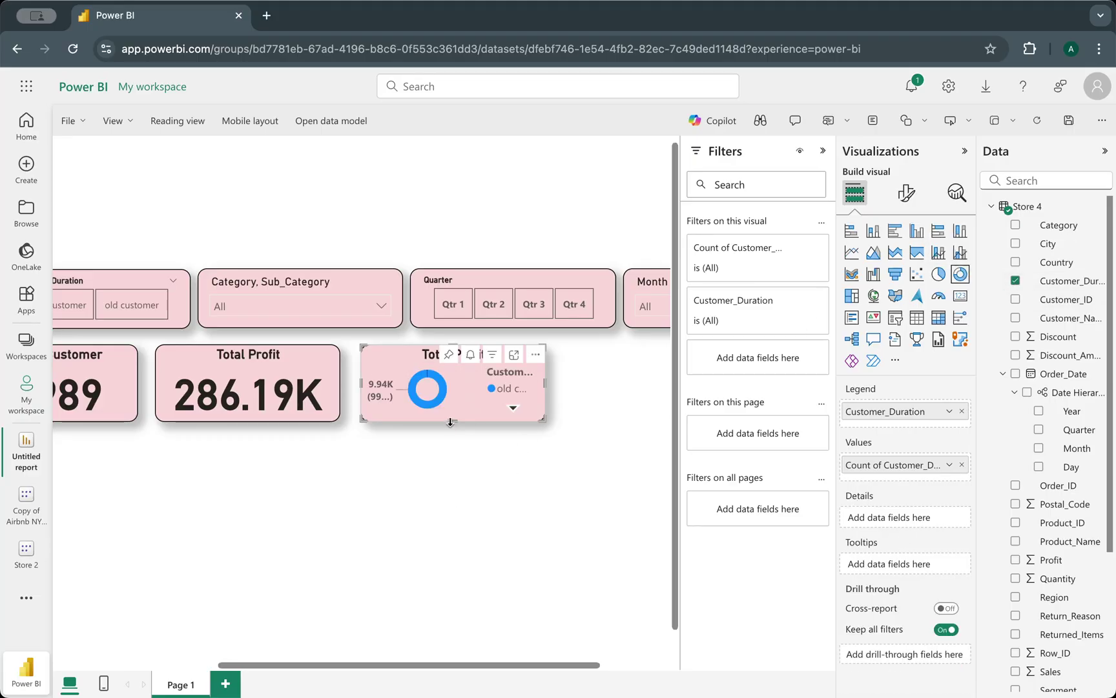
- Enlarge the pink donut chart downward and widen it to align with the edge of the Quarter slicer
{"action": "left_click_drag", "start_coordinate": [452, 421], "coordinate": [454, 484]}
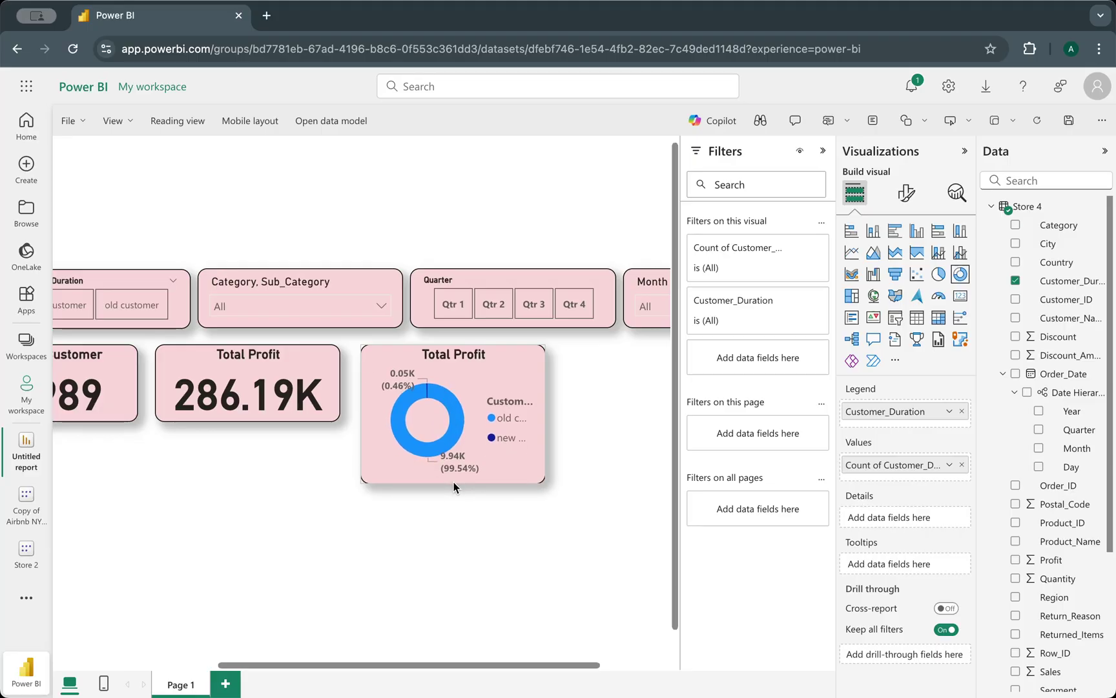
{"action": "left_click_drag", "start_coordinate": [544, 412], "coordinate": [614, 415]}
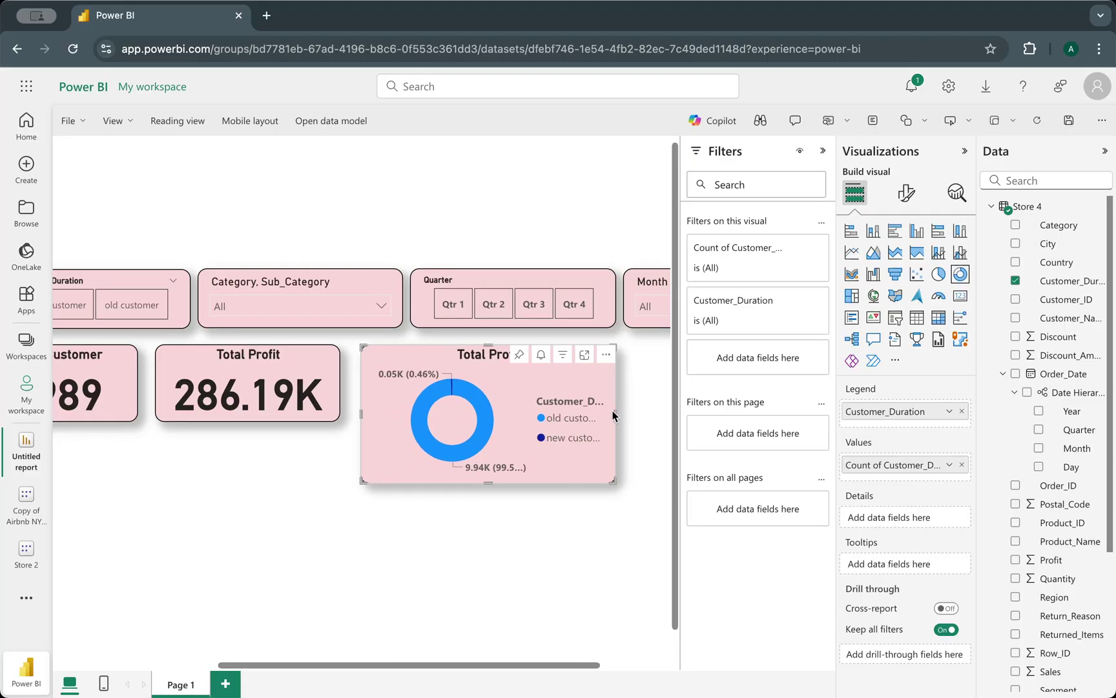
{"action": "left_click_drag", "start_coordinate": [487, 484], "coordinate": [487, 507]}
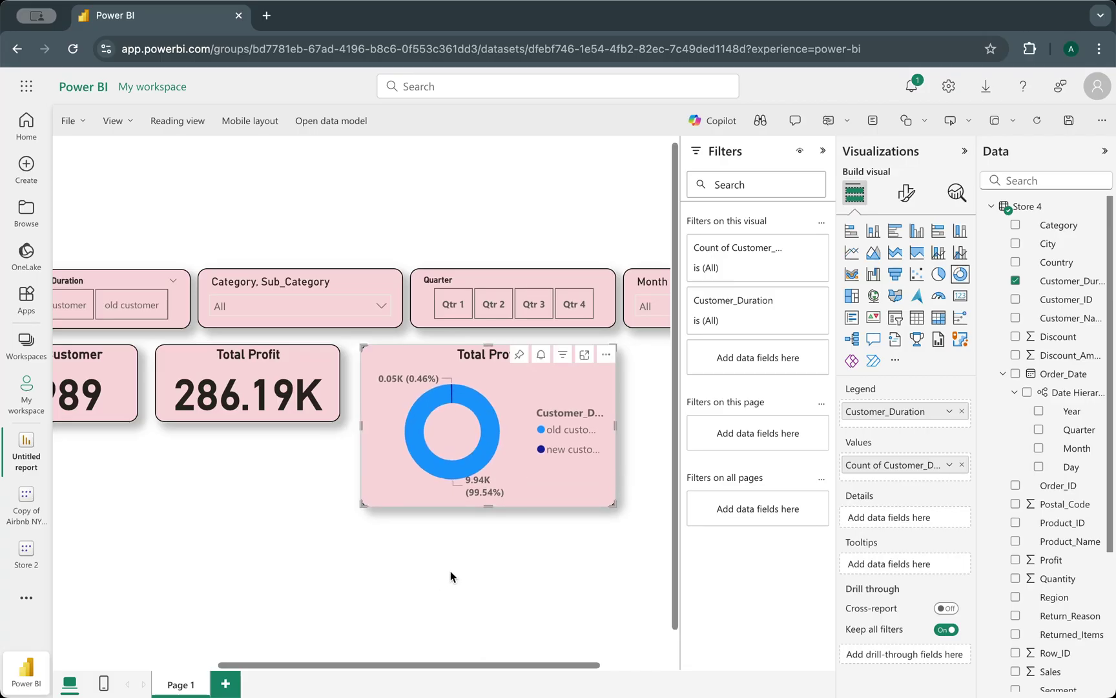
- Set the donut chart's old customer slice color to the orchid pink among the recent colors
{"action": "scroll", "coordinate": [467, 573], "scroll_direction": "down", "scroll_amount": 1}
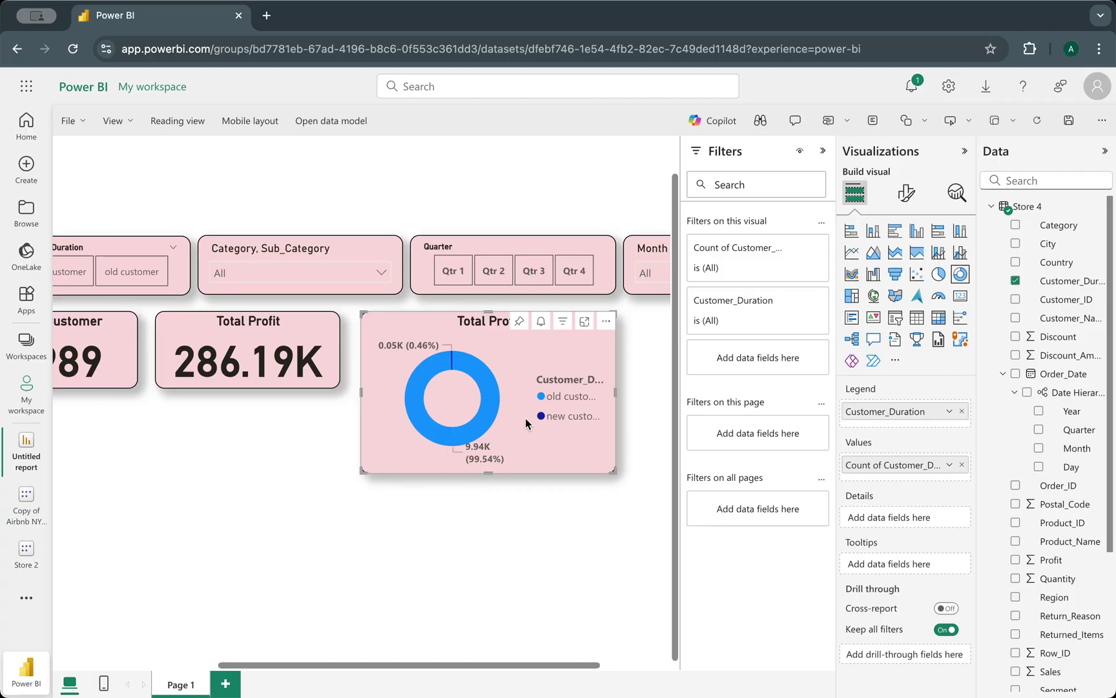
{"action": "mouse_move", "coordinate": [486, 417]}
{"action": "left_click", "coordinate": [905, 194]}
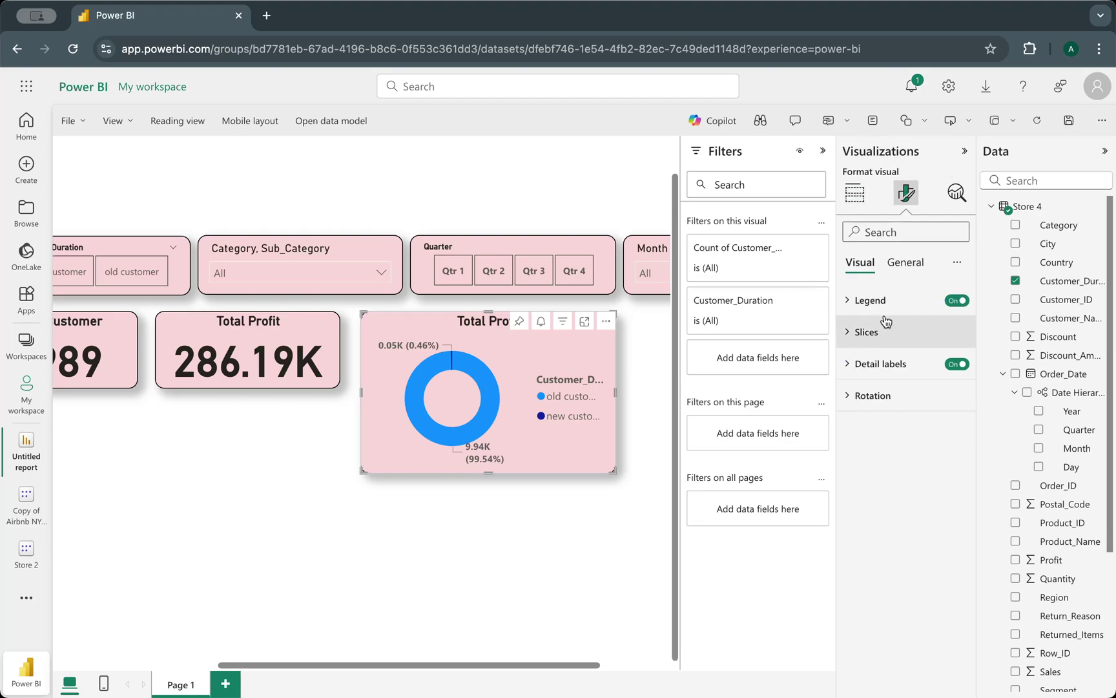
{"action": "left_click", "coordinate": [854, 334]}
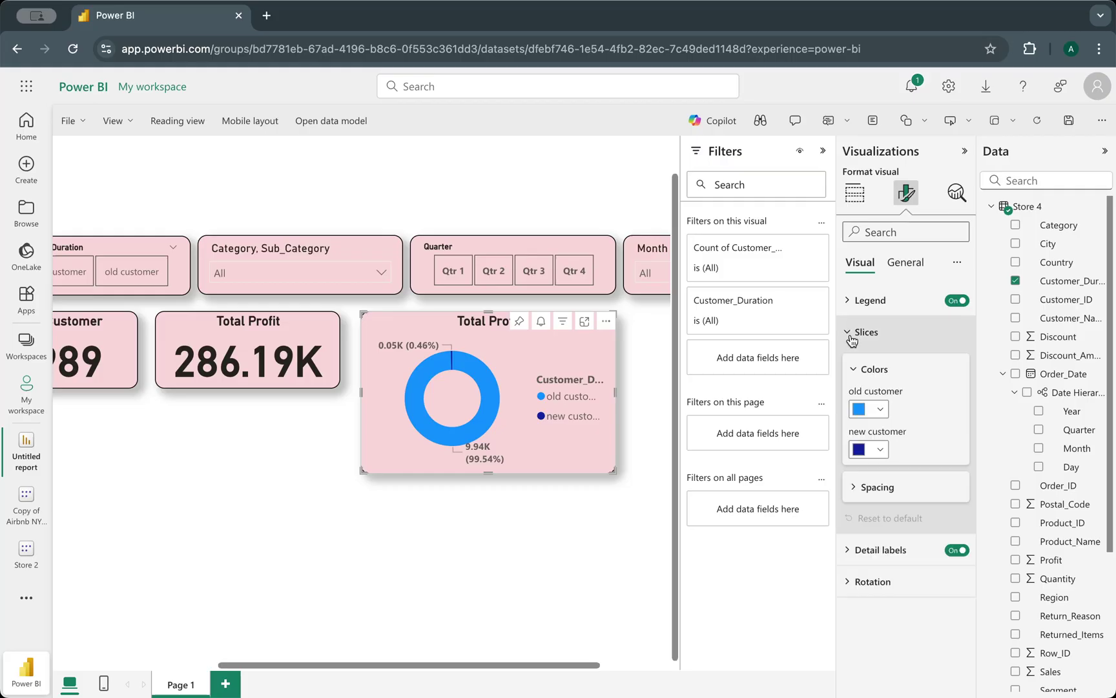
{"action": "left_click", "coordinate": [878, 408]}
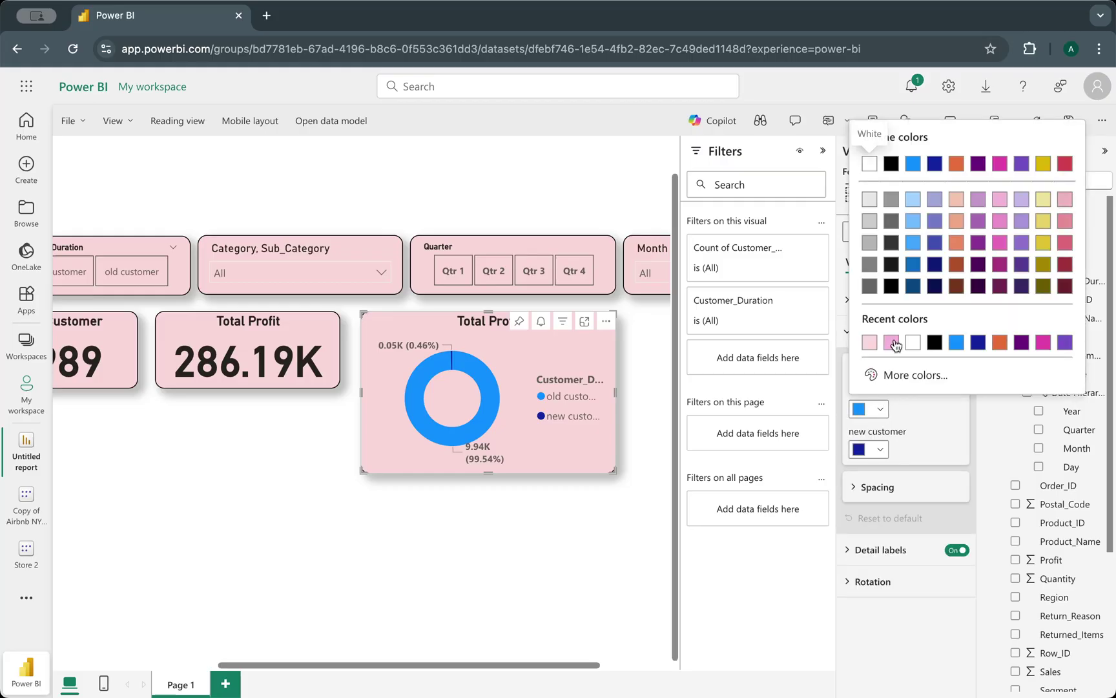
{"action": "left_click", "coordinate": [892, 342]}
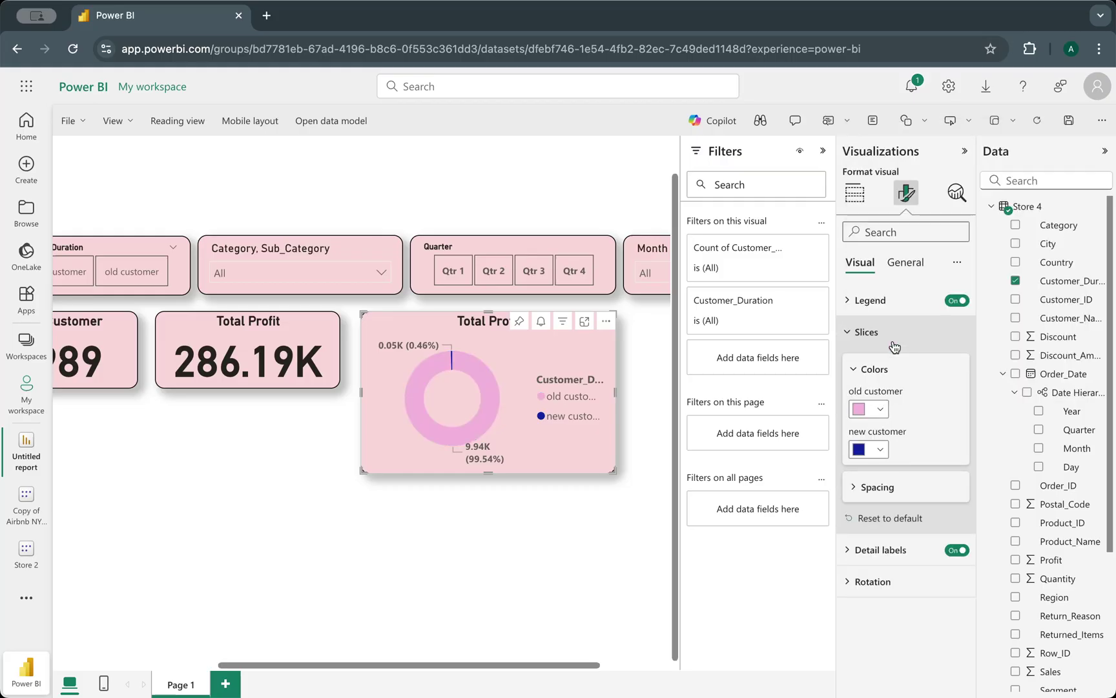
- Try the pale pink among the recent colors on the donut chart's old customer slice
{"action": "left_click", "coordinate": [881, 410]}
{"action": "left_click", "coordinate": [906, 374]}
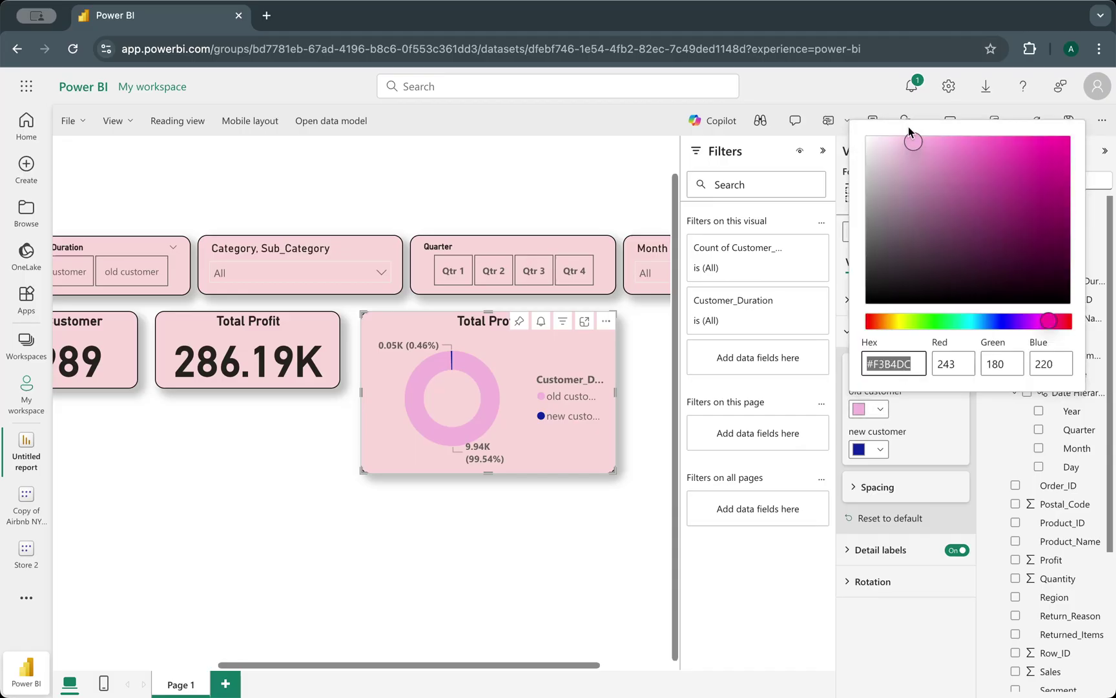
{"action": "left_click", "coordinate": [904, 419]}
{"action": "left_click", "coordinate": [880, 409]}
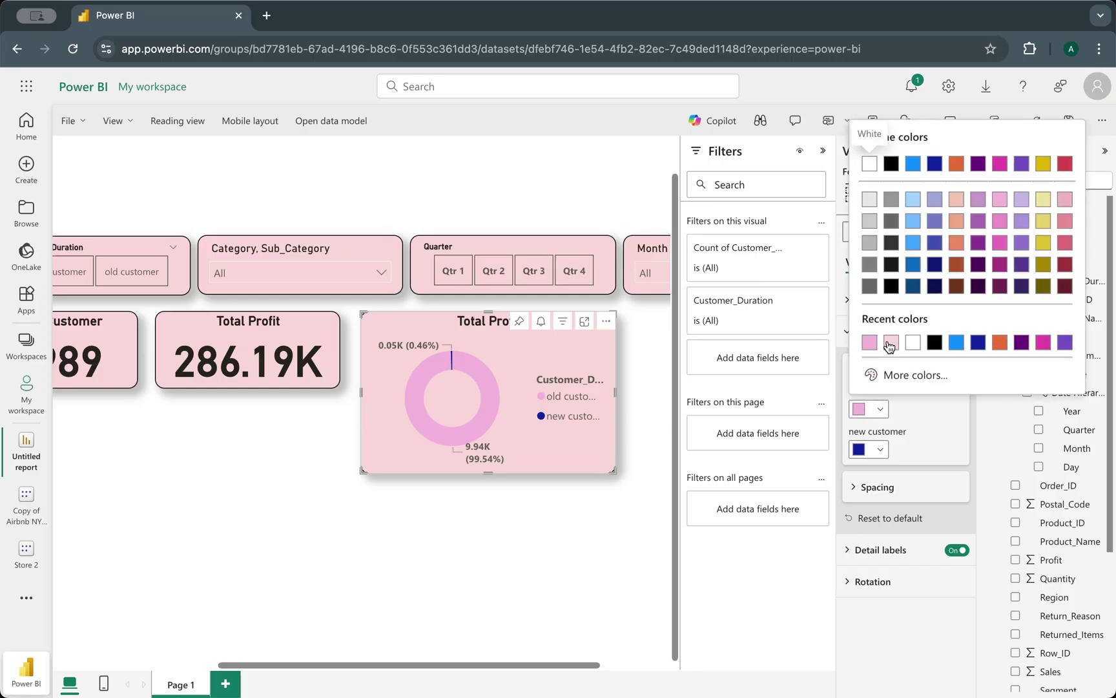
{"action": "left_click", "coordinate": [890, 343]}
- Set the donut chart's old customer slice to the custom coral pink #F78C8C
{"action": "left_click", "coordinate": [880, 409]}
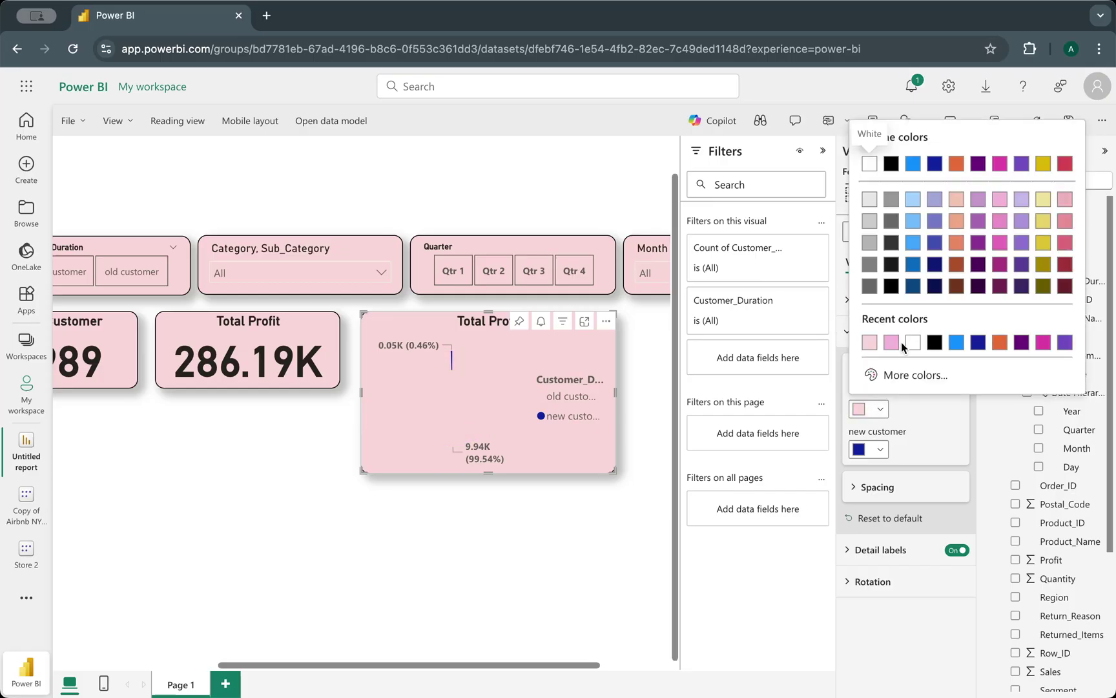
{"action": "left_click", "coordinate": [902, 376]}
{"action": "mouse_move", "coordinate": [890, 135]}
{"action": "left_mouse_down"}
{"action": "mouse_move", "coordinate": [970, 146]}
{"action": "mouse_move", "coordinate": [949, 139]}
{"action": "left_mouse_up"}
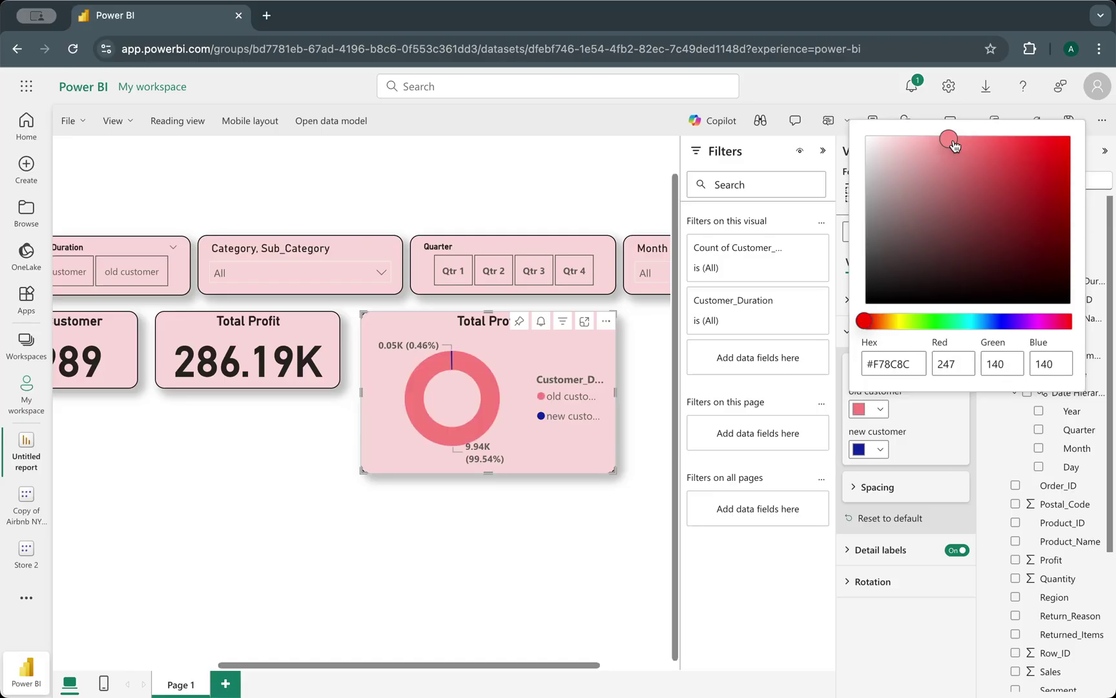
{"action": "left_click", "coordinate": [938, 411]}
- Set the donut chart's new customer slice to the custom lighter pink #FCB3B3
{"action": "left_click", "coordinate": [884, 449]}
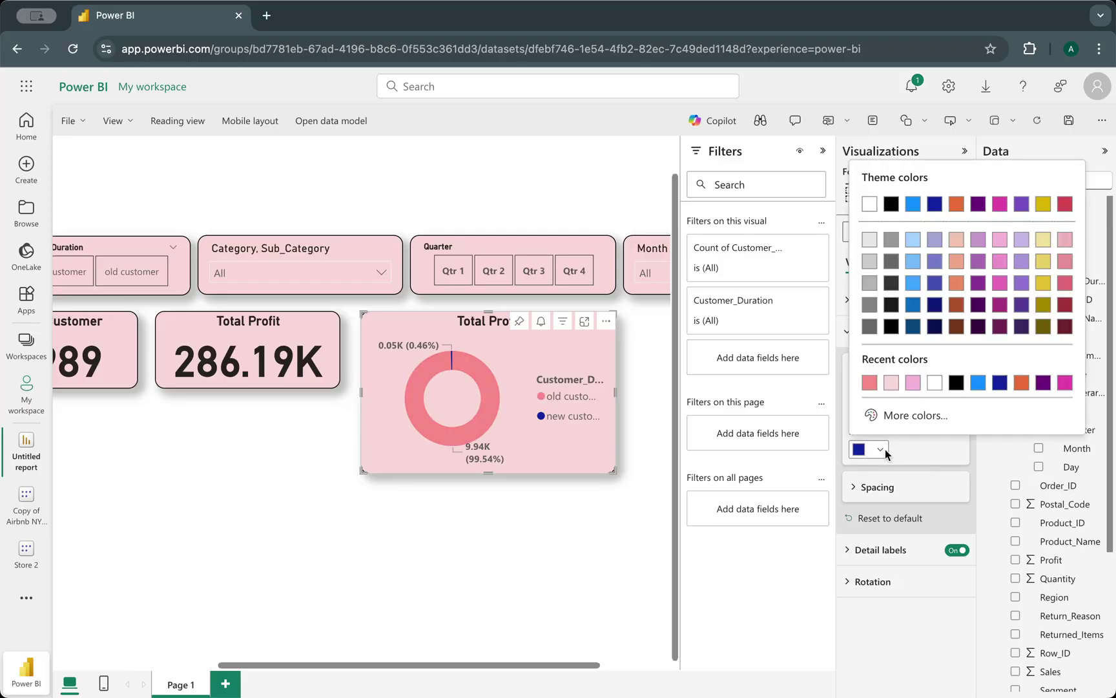
{"action": "left_click", "coordinate": [892, 382]}
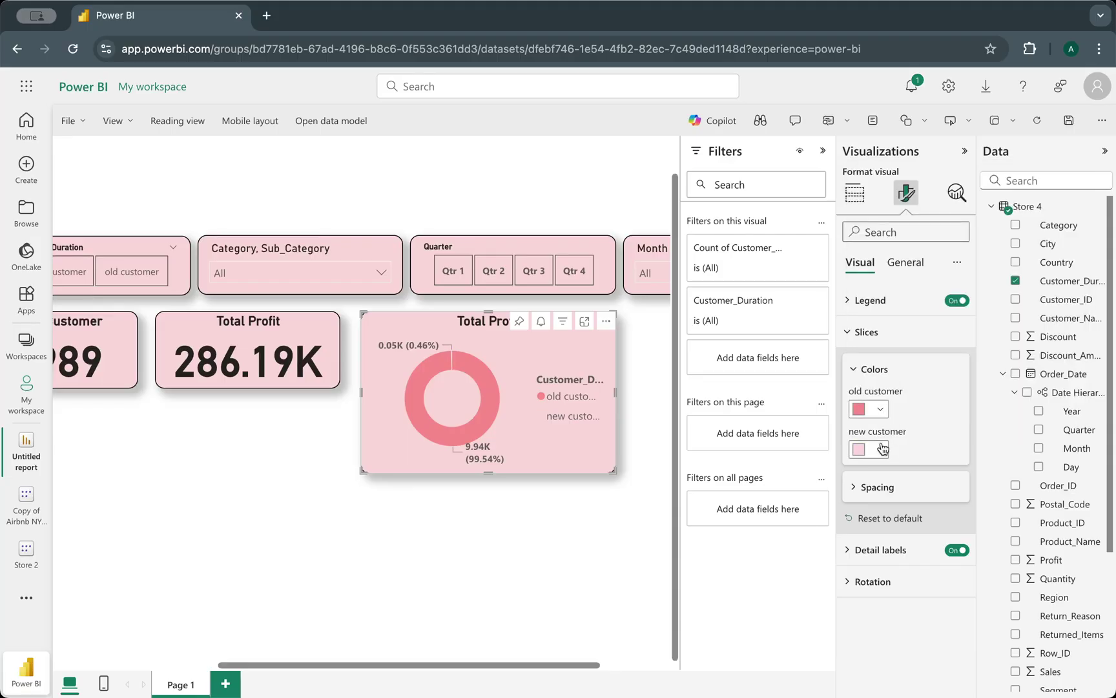
{"action": "left_click", "coordinate": [881, 451]}
{"action": "left_click", "coordinate": [884, 413]}
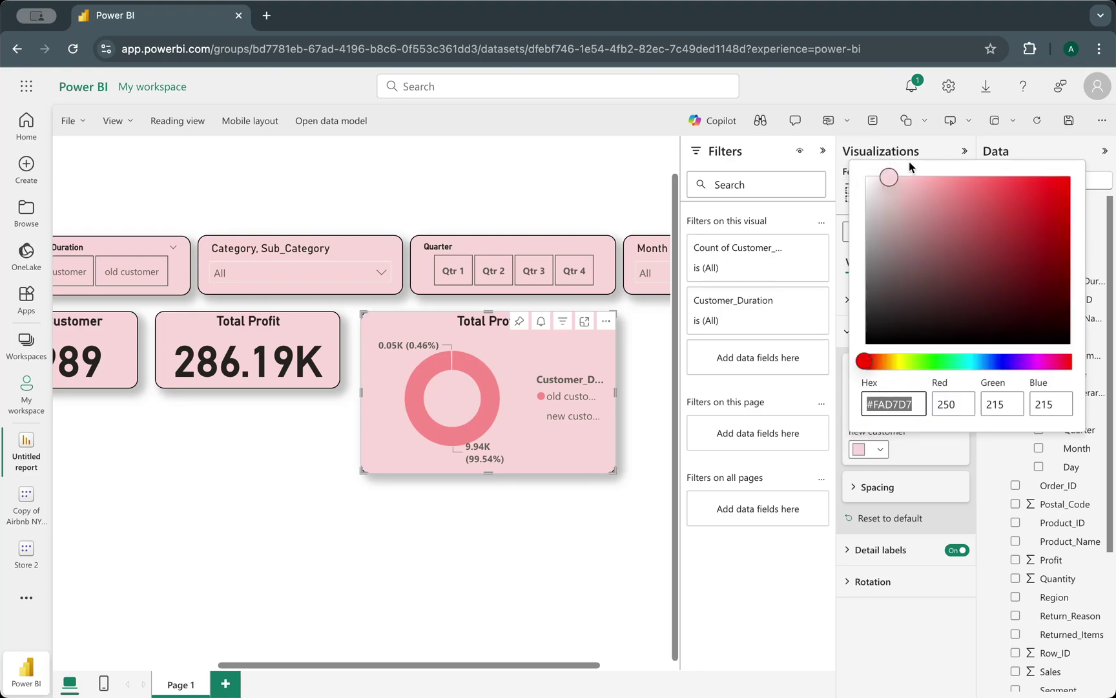
{"action": "left_click_drag", "start_coordinate": [891, 185], "coordinate": [921, 182]}
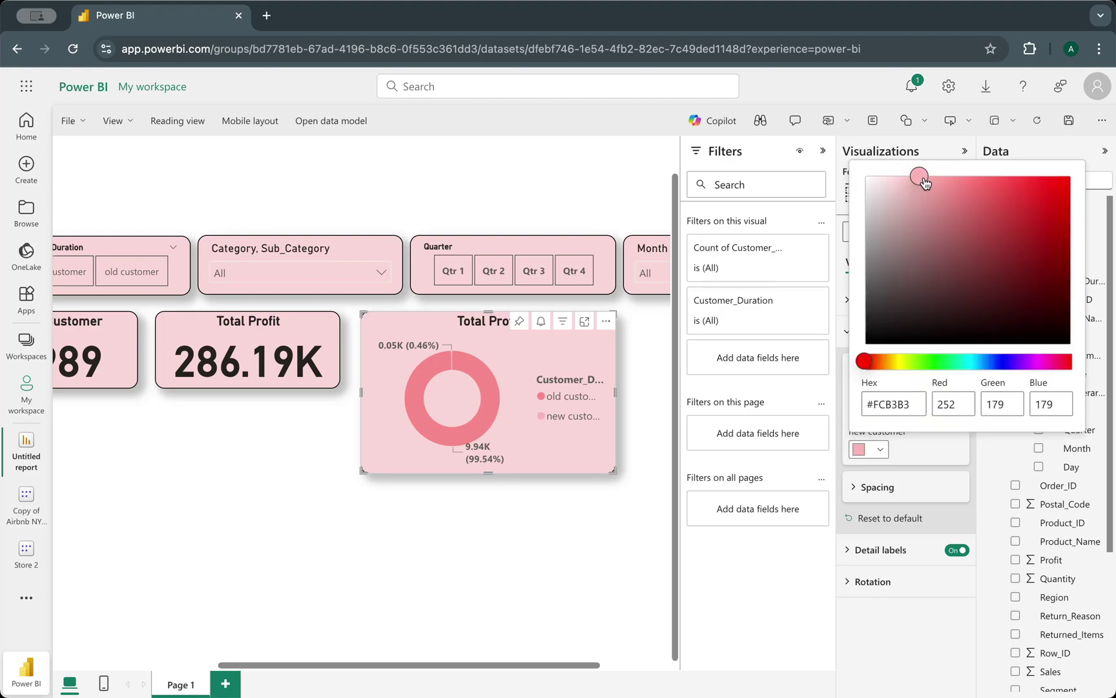
{"action": "left_click", "coordinate": [918, 449]}
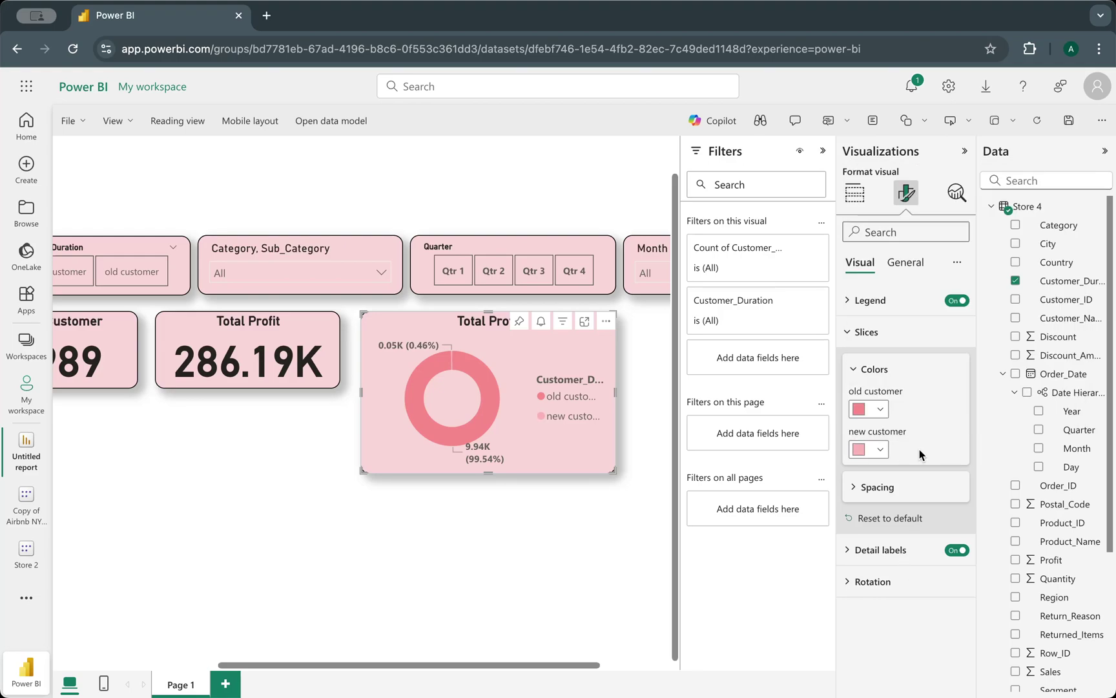
{"action": "left_click", "coordinate": [522, 518]}
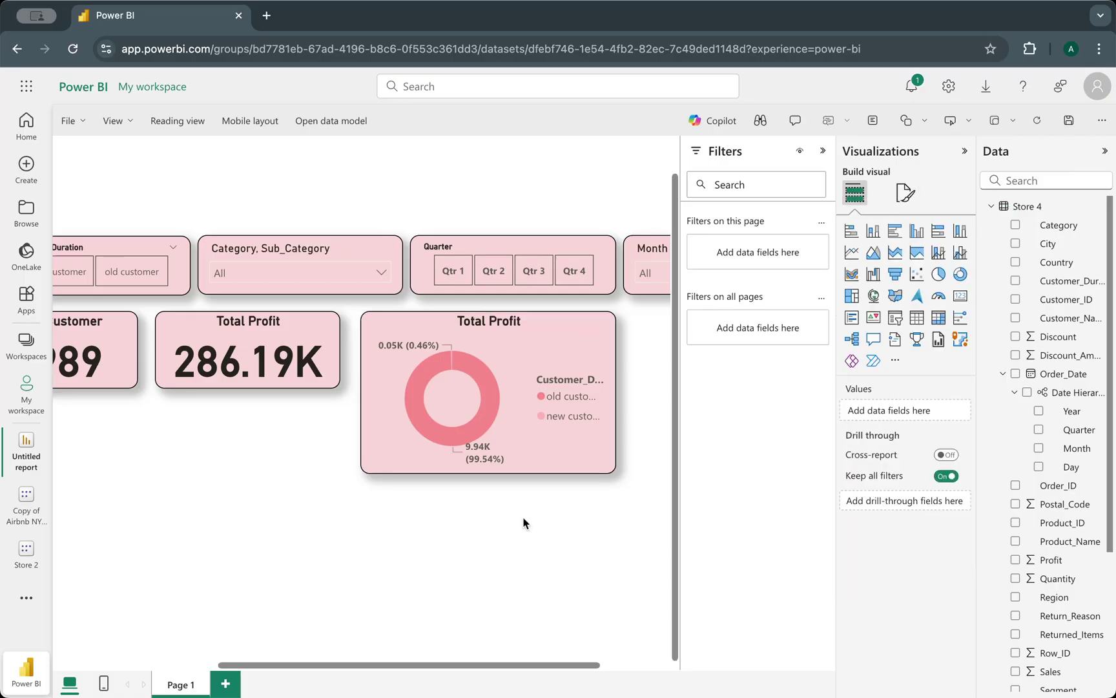
- Remove the word "Profit" from the donut chart's title, keeping only "Total"
{"action": "scroll", "coordinate": [524, 522], "scroll_direction": "left", "scroll_amount": 4}
{"action": "scroll", "coordinate": [523, 522], "scroll_direction": "right", "scroll_amount": 6}
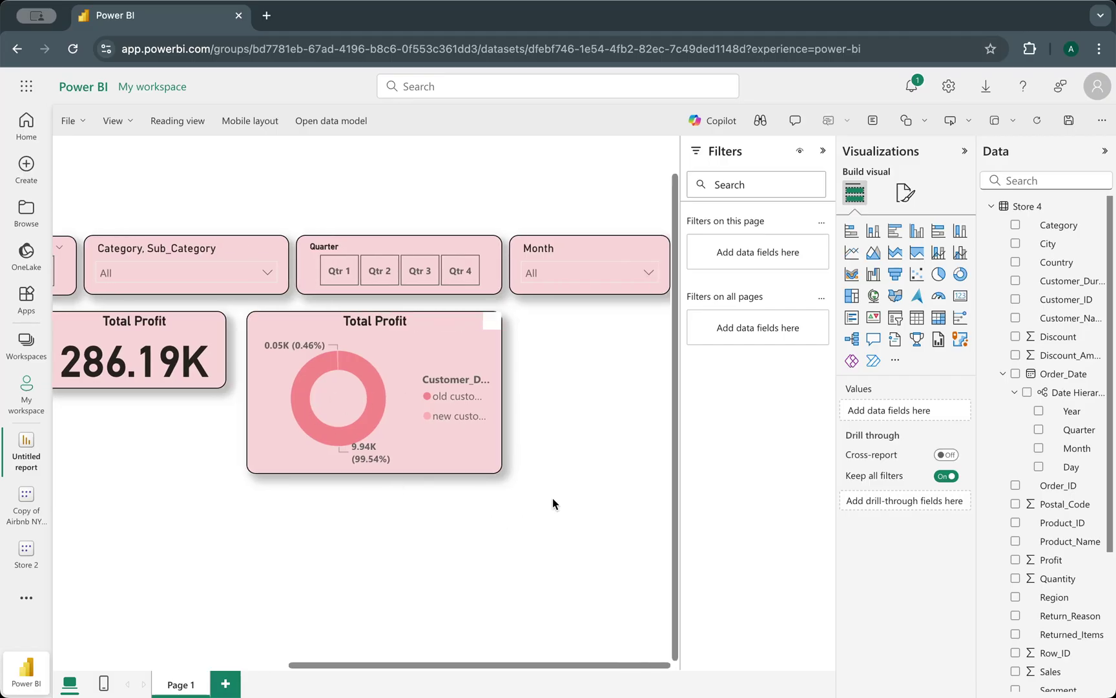
{"action": "left_click", "coordinate": [378, 327]}
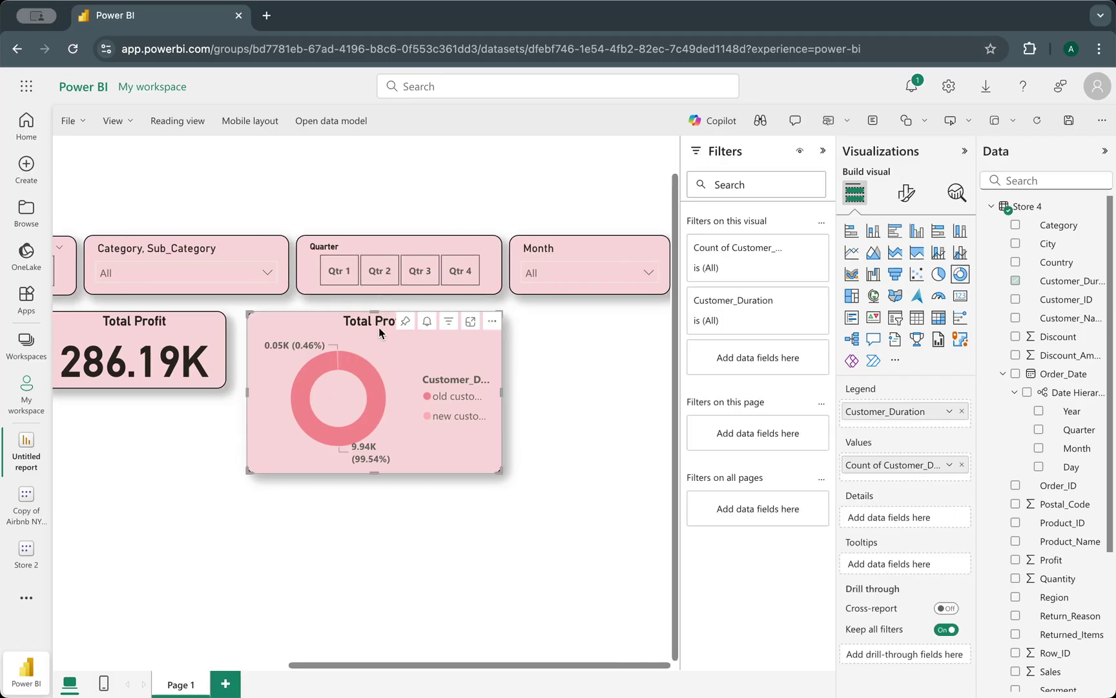
{"action": "left_click", "coordinate": [907, 194]}
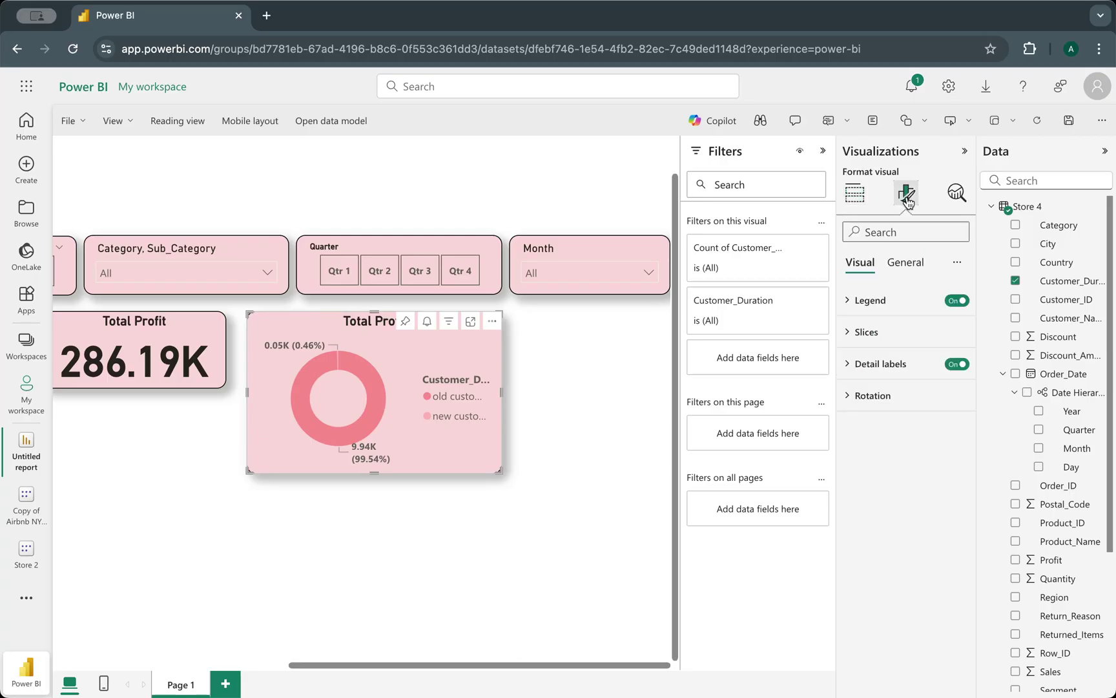
{"action": "left_click", "coordinate": [904, 266]}
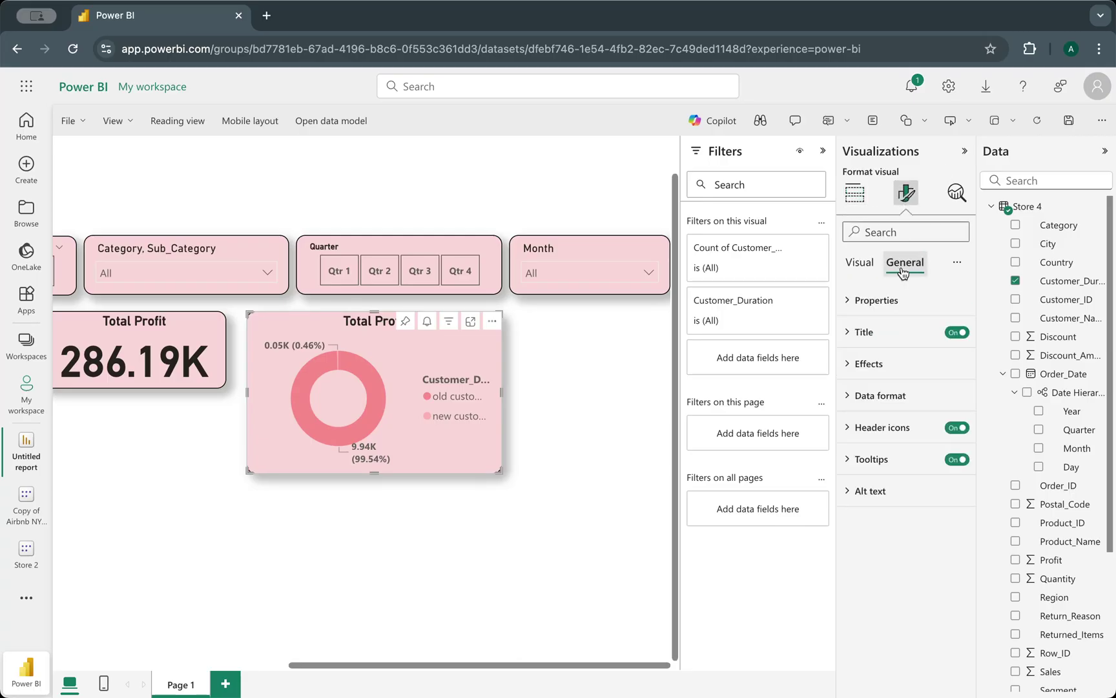
{"action": "left_click", "coordinate": [865, 333]}
{"action": "double_click", "coordinate": [891, 410]}
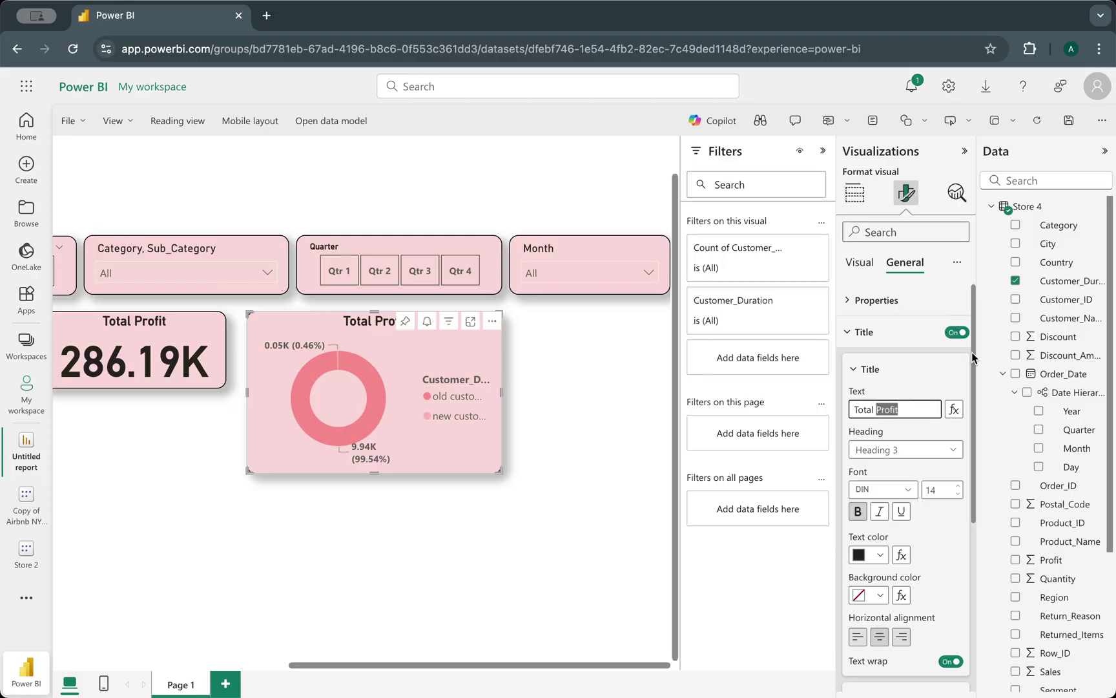
{"action": "type", "text": "Use"}
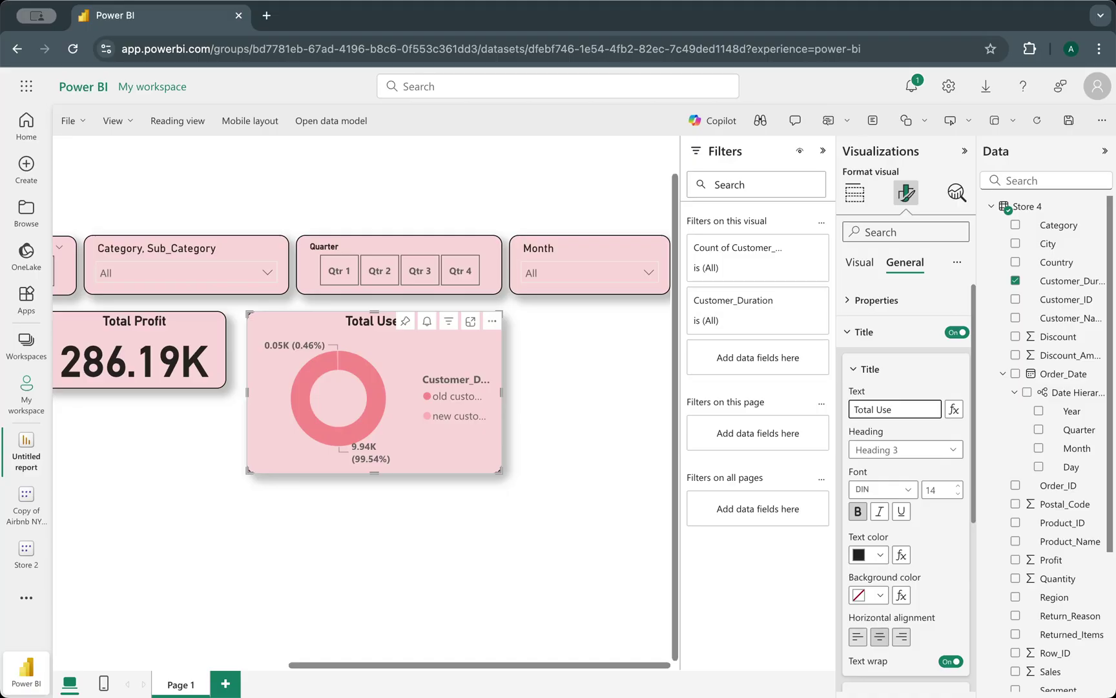
{"action": "key", "text": "BackSpace"}
{"action": "key", "text": "BackSpace"}
{"action": "key", "text": "BackSpace"}
{"action": "key", "text": "BackSpace"}
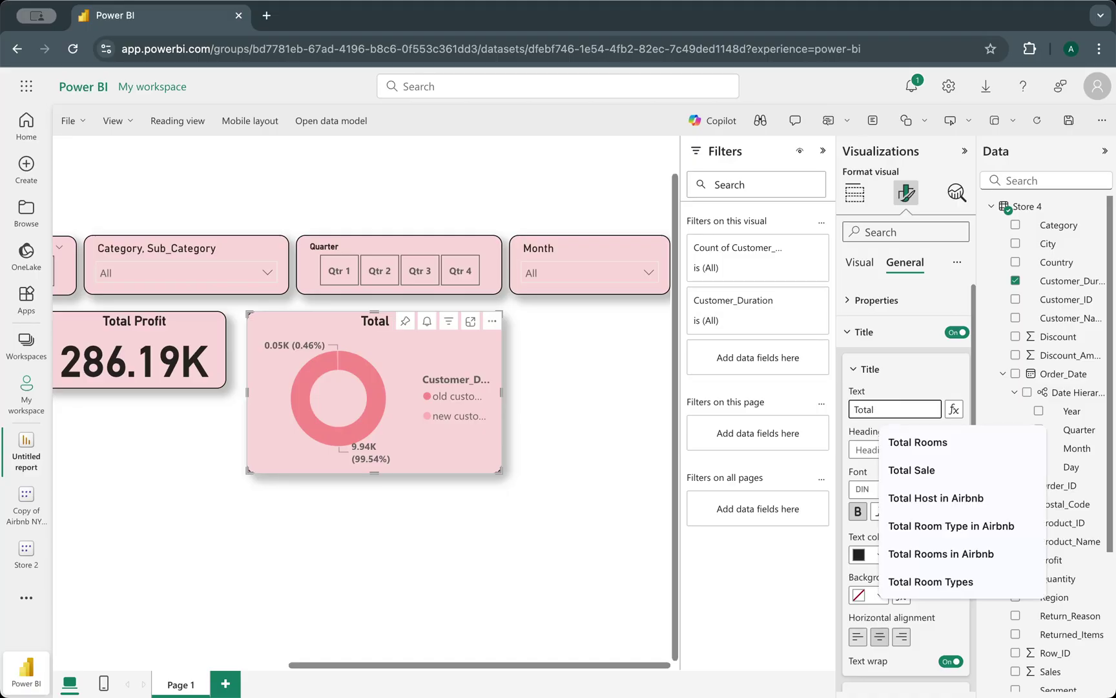
{"action": "type", "text": "U"}
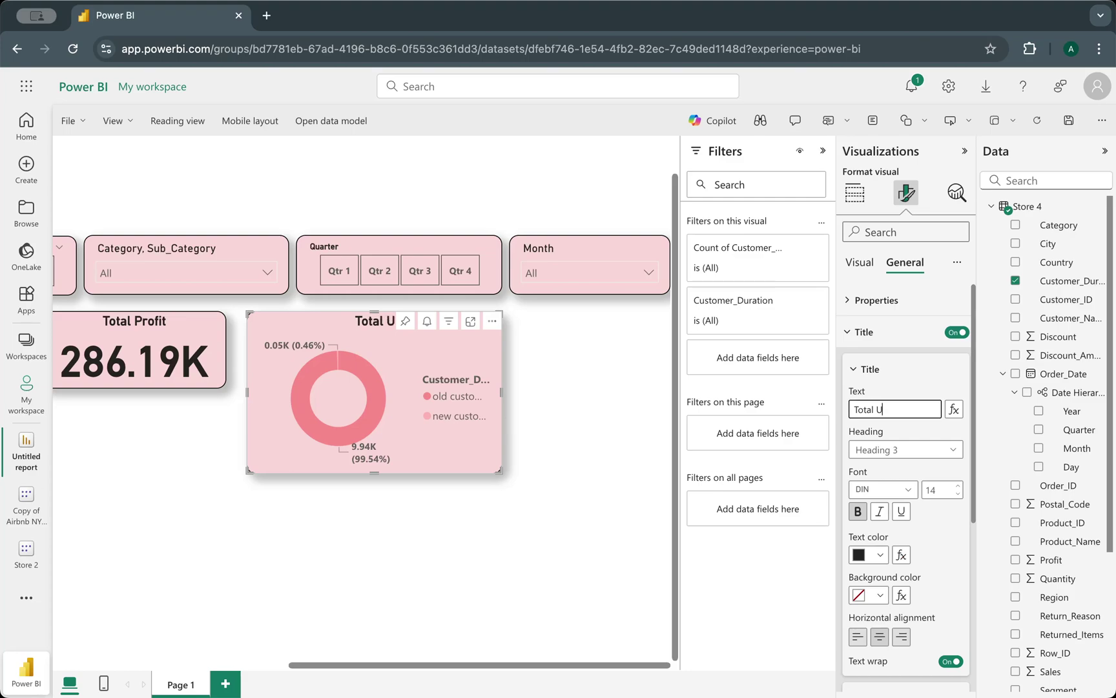
{"action": "key", "text": "BackSpace"}
{"action": "key", "text": "BackSpace"}
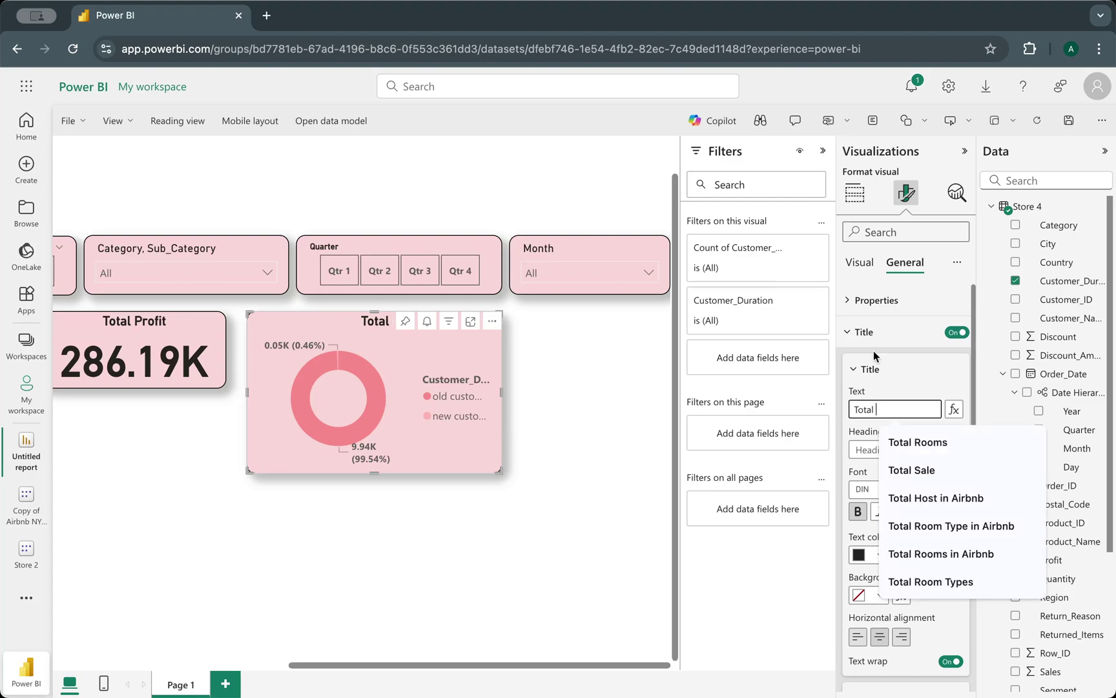
{"action": "scroll", "coordinate": [863, 352], "scroll_direction": "left", "scroll_amount": 10}
{"action": "scroll", "coordinate": [716, 418], "scroll_direction": "right", "scroll_amount": 5}
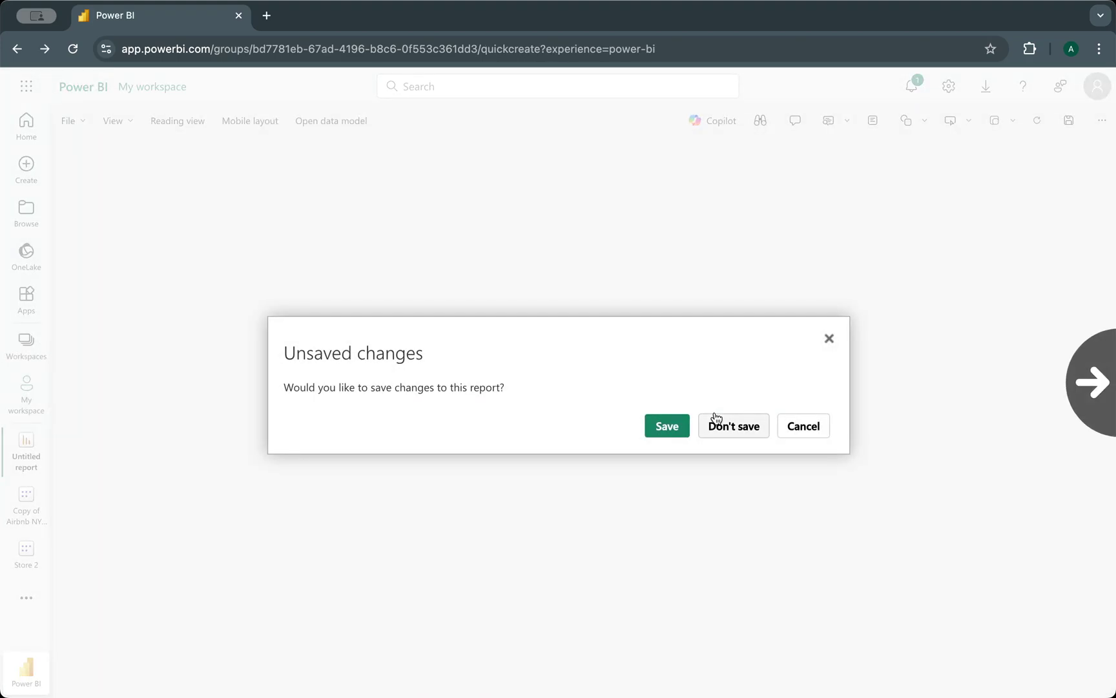
{"action": "left_click", "coordinate": [830, 338]}
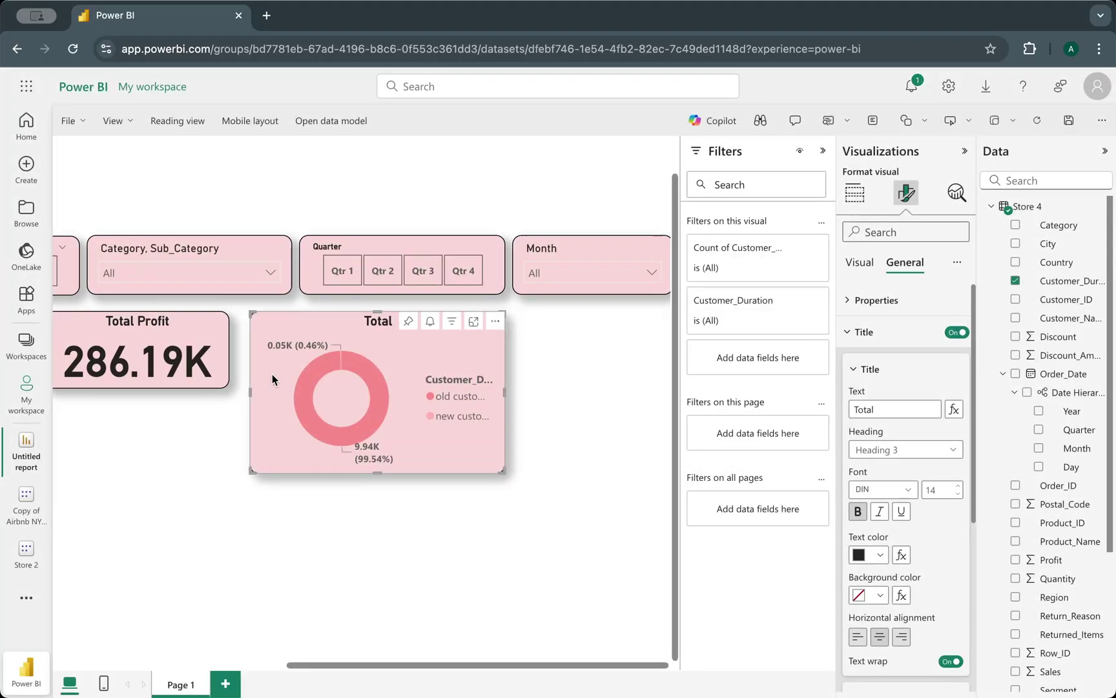
- Complete the donut chart's title as "Total Customer"
{"action": "scroll", "coordinate": [412, 375], "scroll_direction": "left", "scroll_amount": 5}
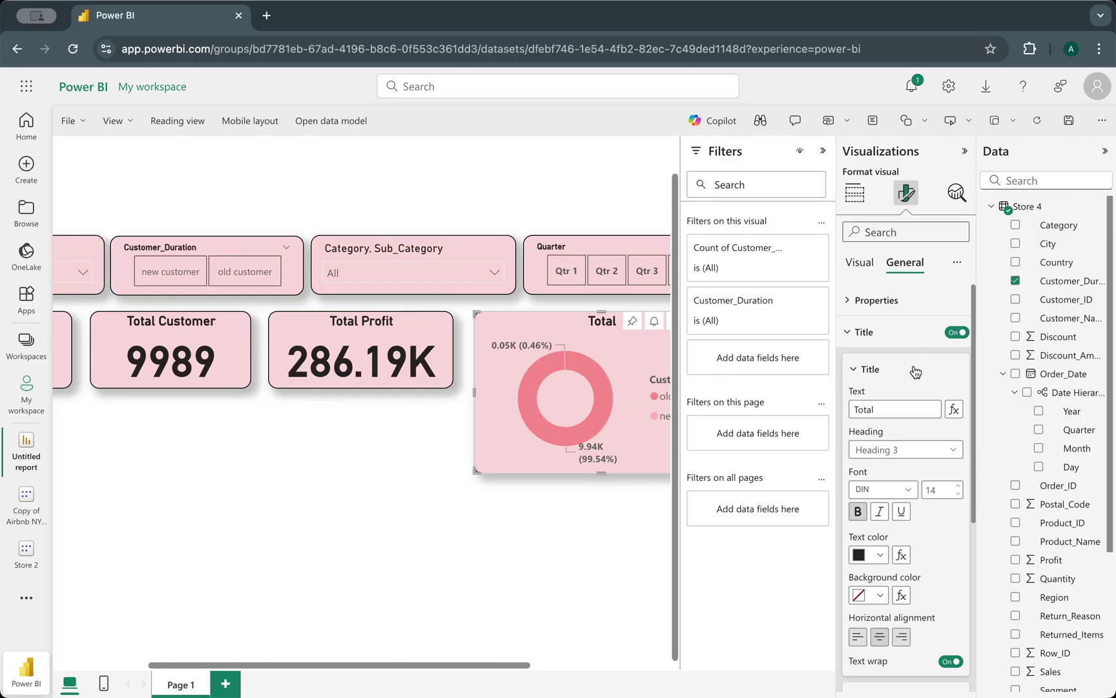
{"action": "left_click", "coordinate": [885, 410]}
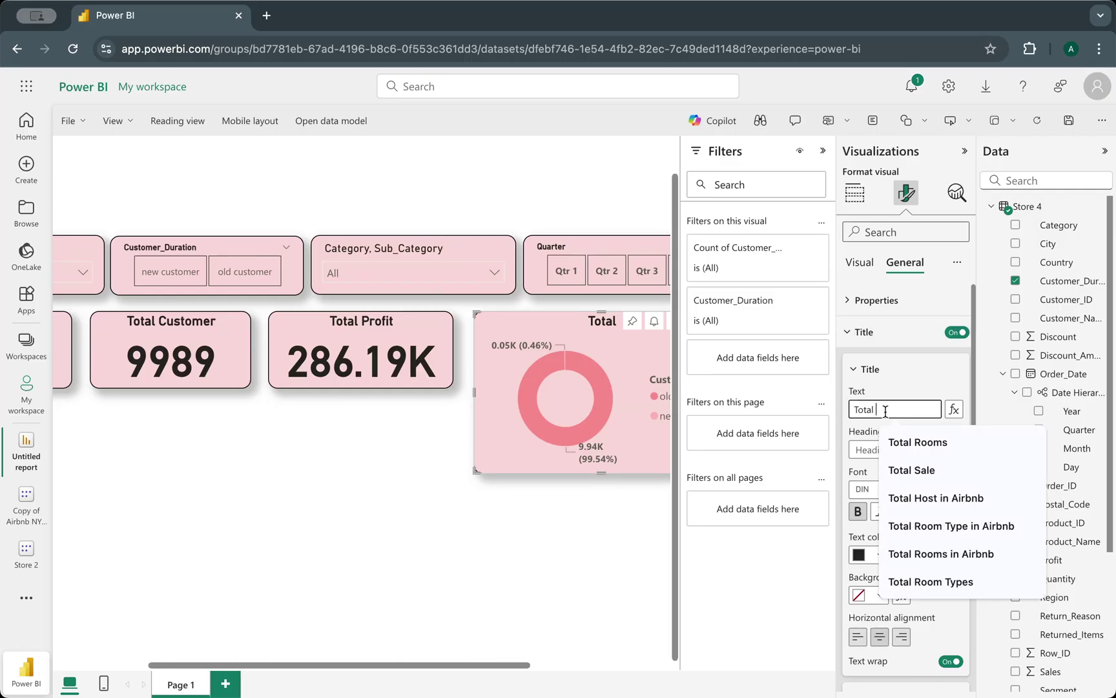
{"action": "type", "text": "Customer"}
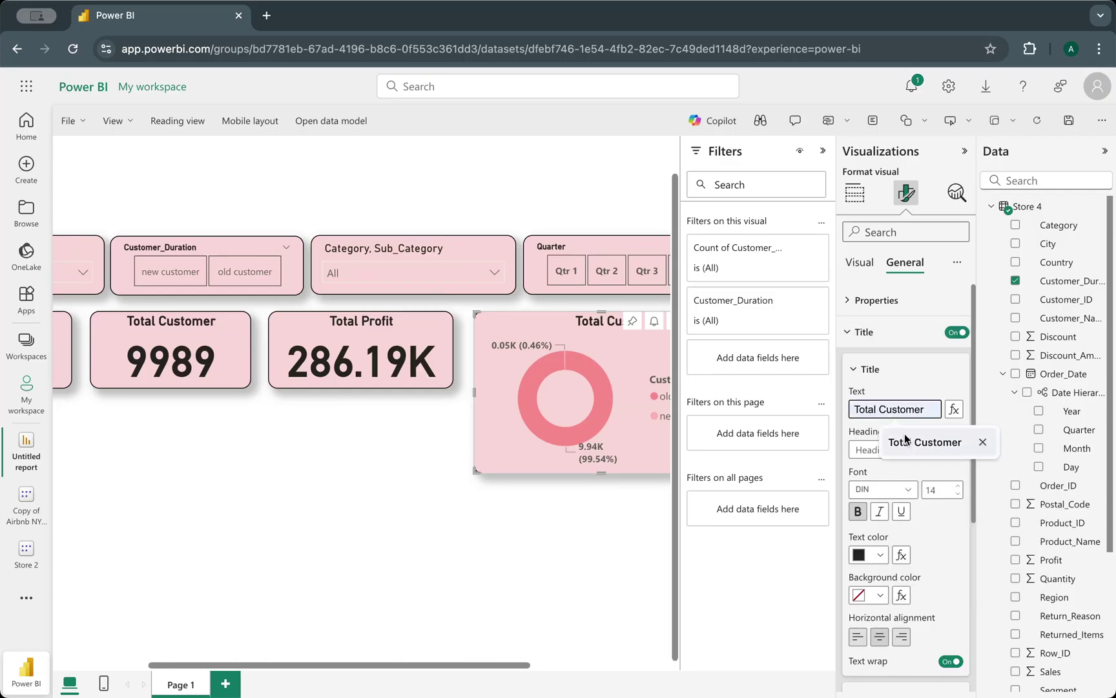
{"action": "left_click", "coordinate": [906, 440]}
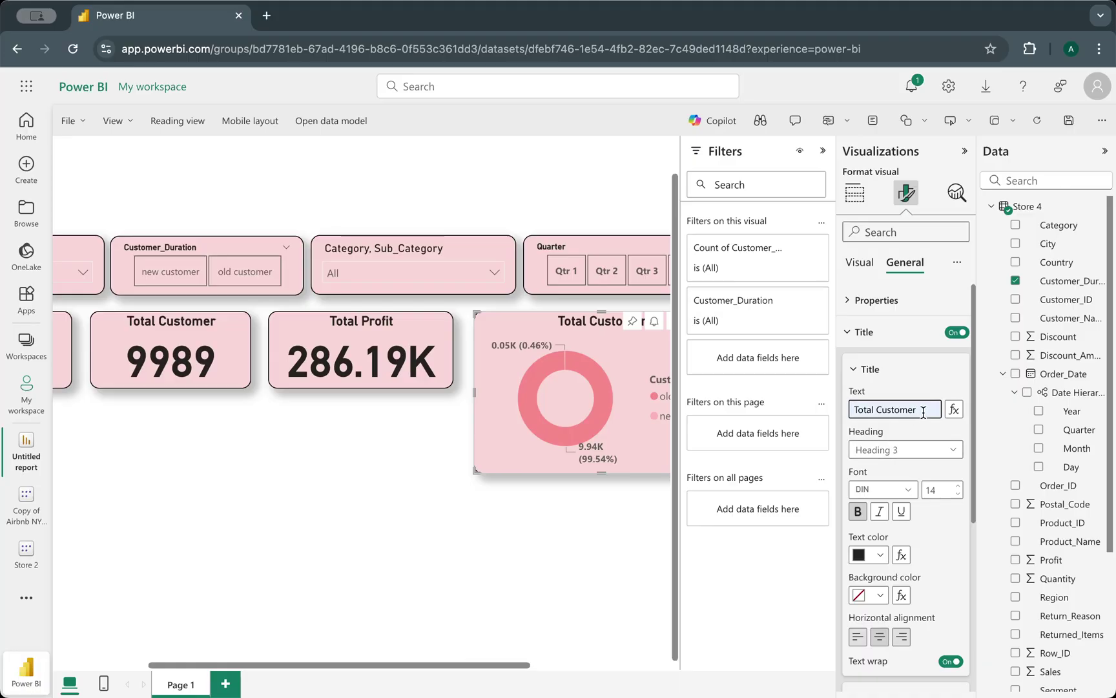
{"action": "scroll", "coordinate": [523, 581], "scroll_direction": "right", "scroll_amount": 3}
{"action": "left_click", "coordinate": [524, 581]}
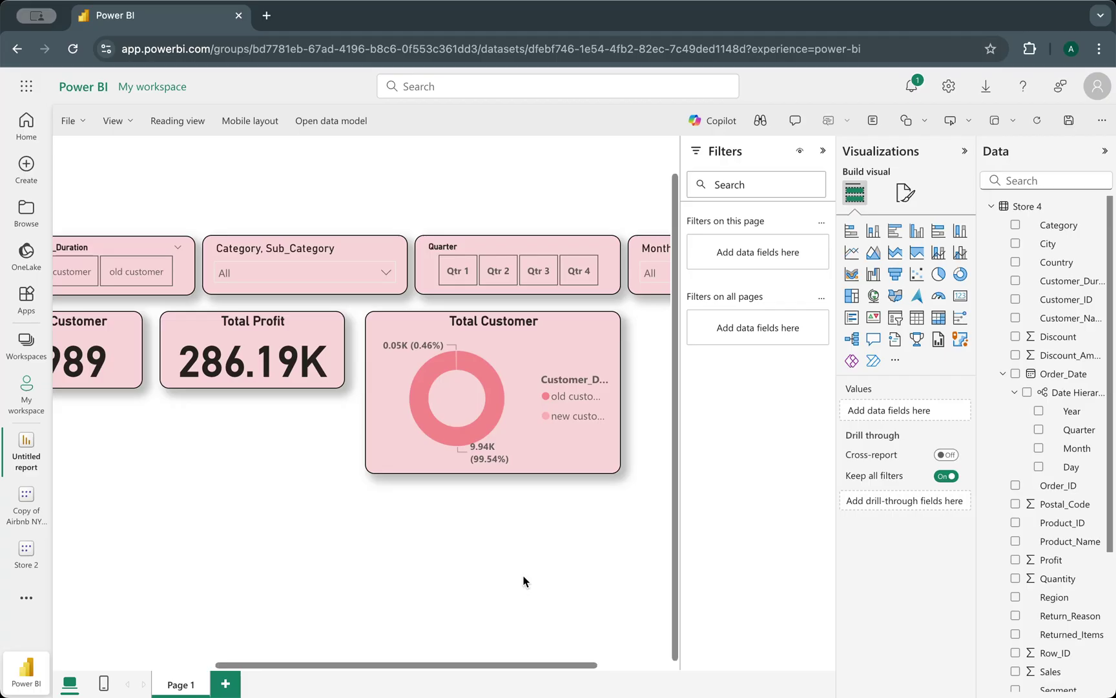
- Enlarge the Total Customer donut chart downward and widen it until it almost reaches the outer edge of the Month slicer
{"action": "scroll", "coordinate": [523, 581], "scroll_direction": "right", "scroll_amount": 3}
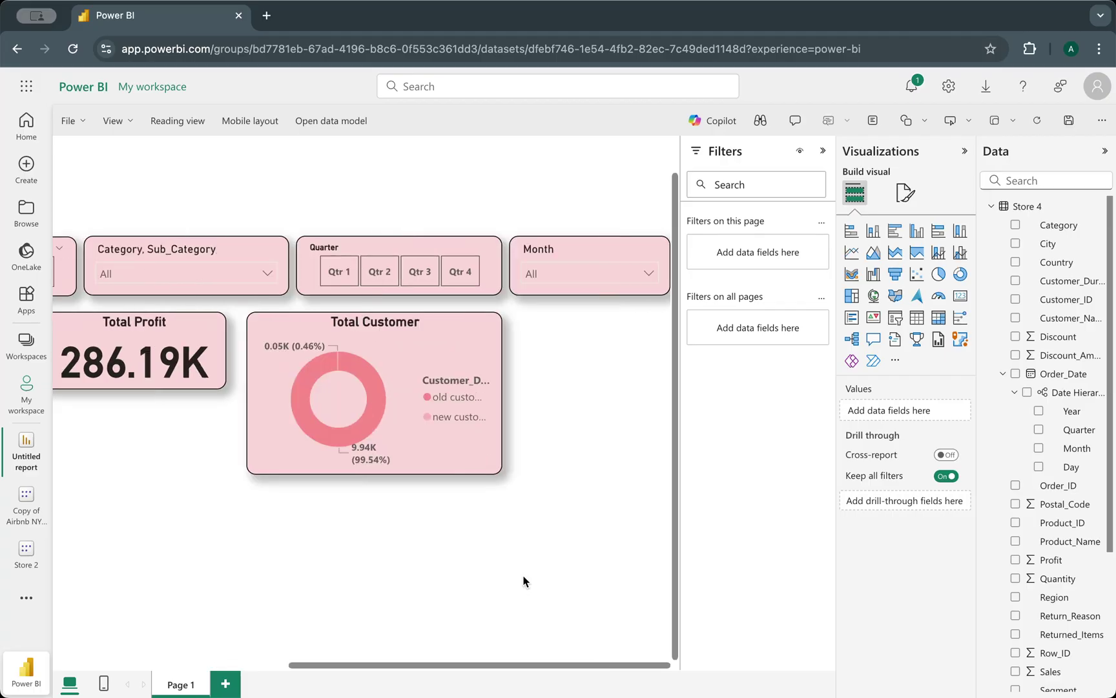
{"action": "left_click", "coordinate": [499, 469]}
{"action": "left_click_drag", "start_coordinate": [501, 473], "coordinate": [658, 508]}
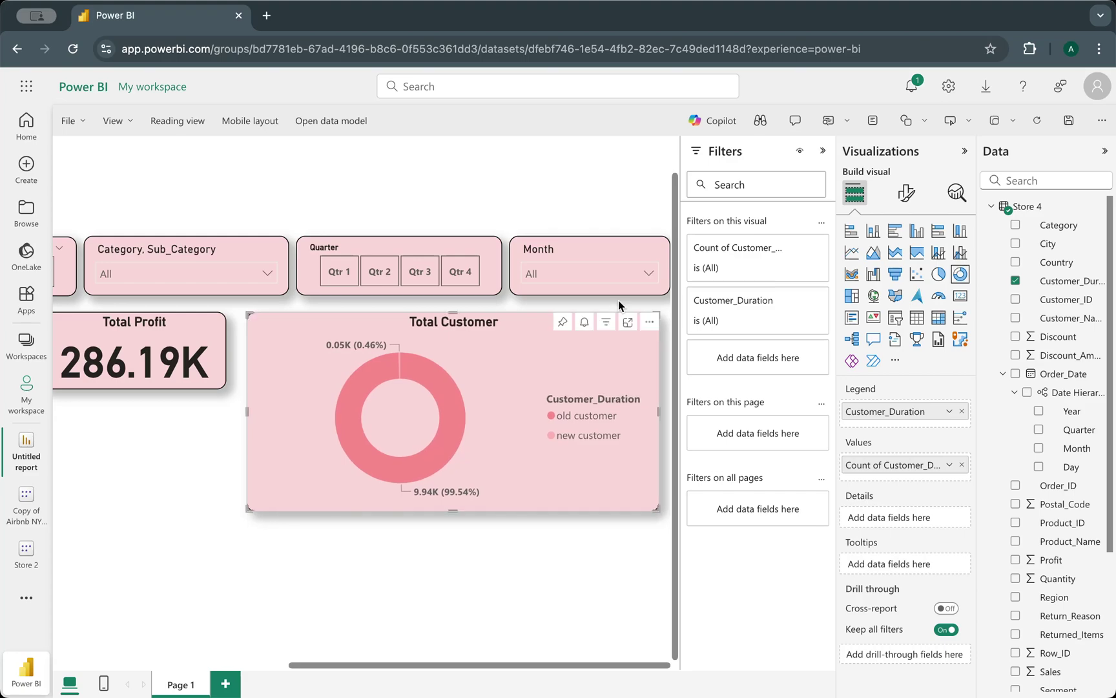
- Narrow the Category, Sub_Category slicer and shift the Quarter and Month slicers toward it, aligning Month's outer edge with the donut chart
{"action": "left_click_drag", "start_coordinate": [613, 247], "coordinate": [607, 248]}
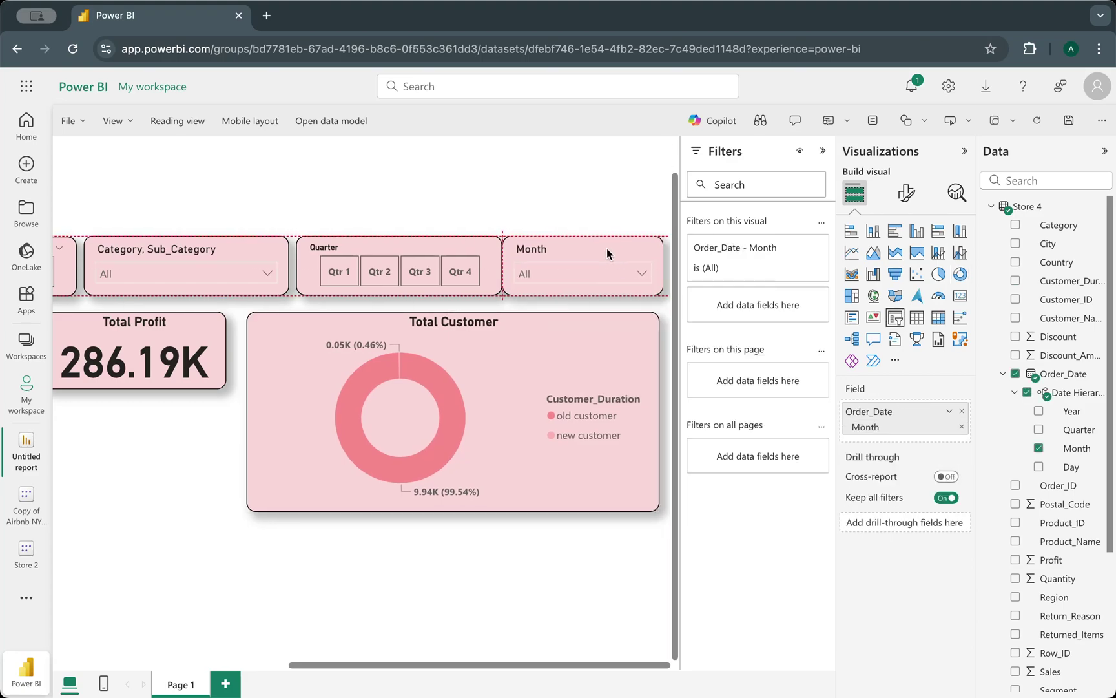
{"action": "left_click", "coordinate": [284, 265]}
{"action": "left_click_drag", "start_coordinate": [286, 269], "coordinate": [272, 264]}
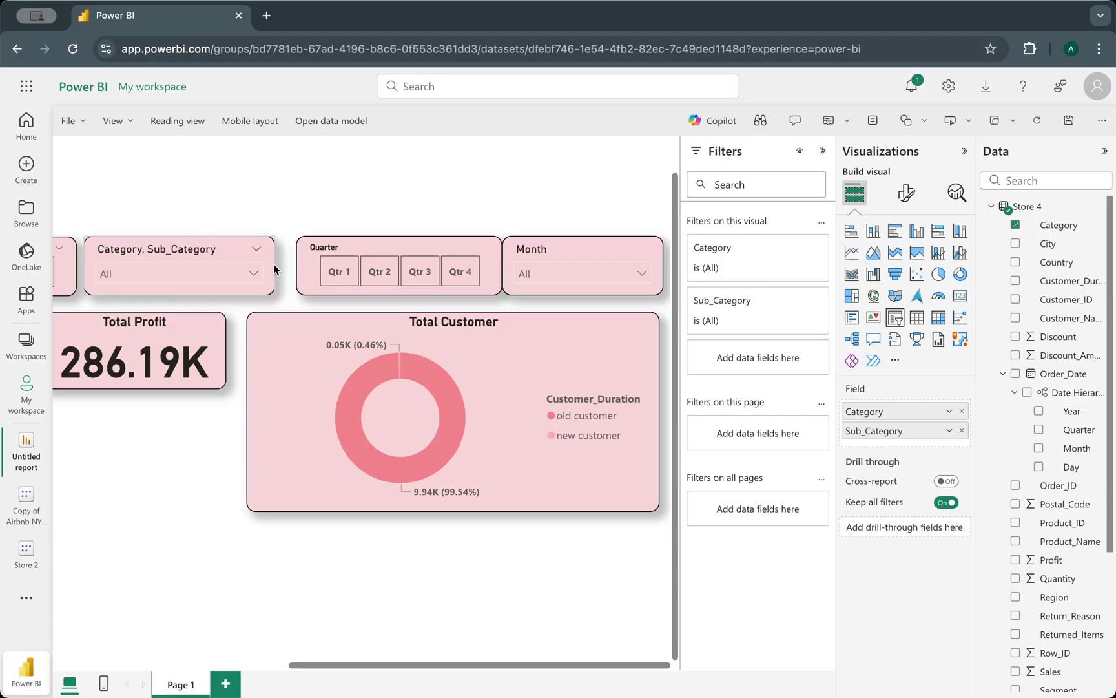
{"action": "left_click_drag", "start_coordinate": [381, 247], "coordinate": [372, 246]}
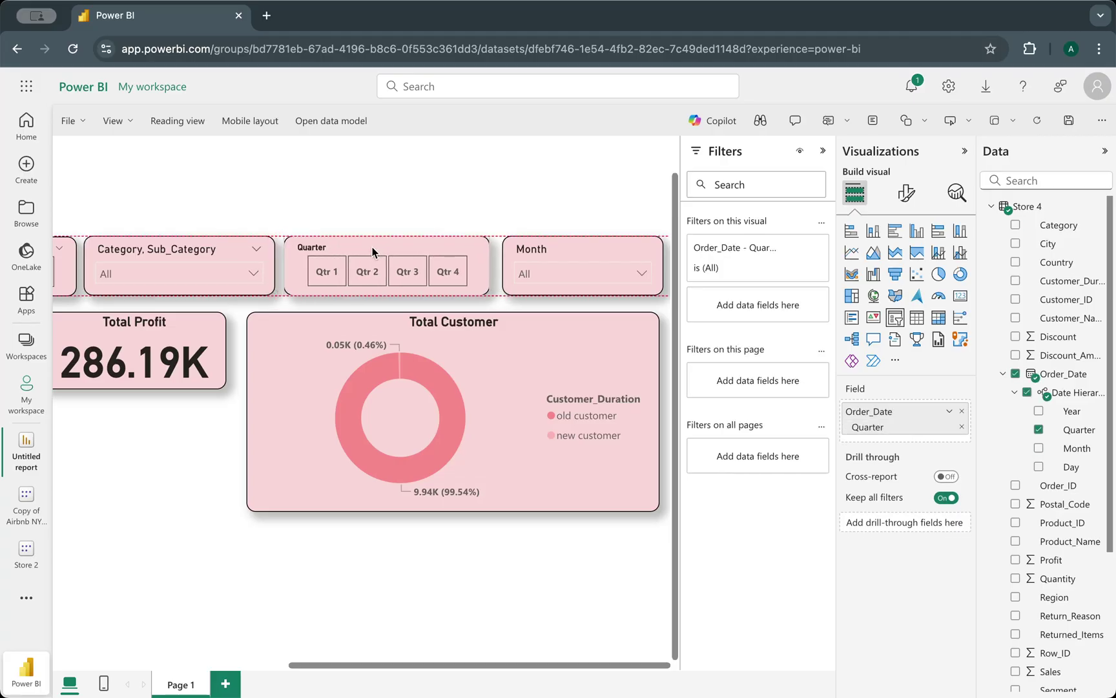
{"action": "left_click", "coordinate": [563, 245]}
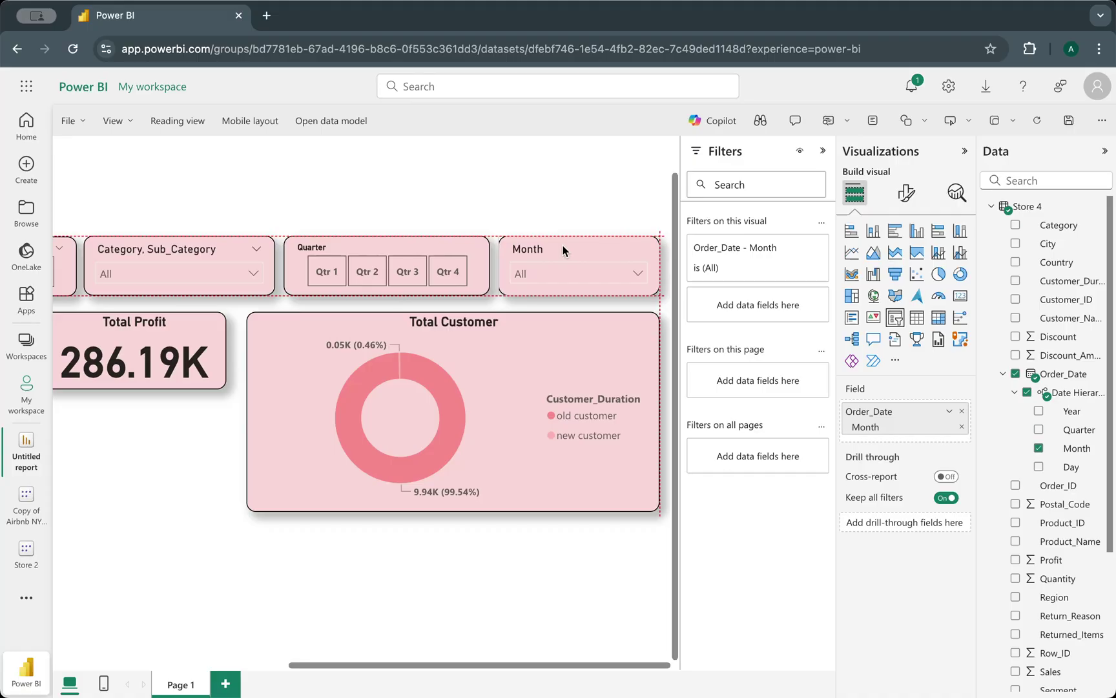
{"action": "left_click_drag", "start_coordinate": [563, 244], "coordinate": [537, 239]}
{"action": "left_click", "coordinate": [494, 256]}
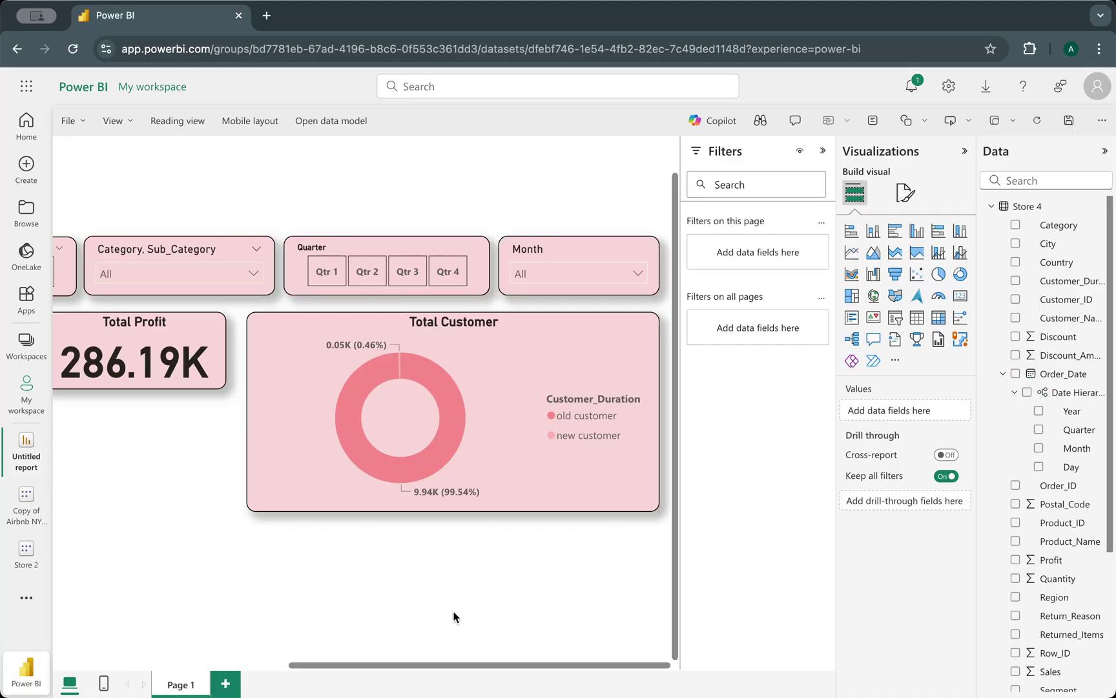
- Check the whole dashboard layout using the Fit to page view and return the report to Actual size
{"action": "scroll", "coordinate": [455, 614], "scroll_direction": "left", "scroll_amount": 5}
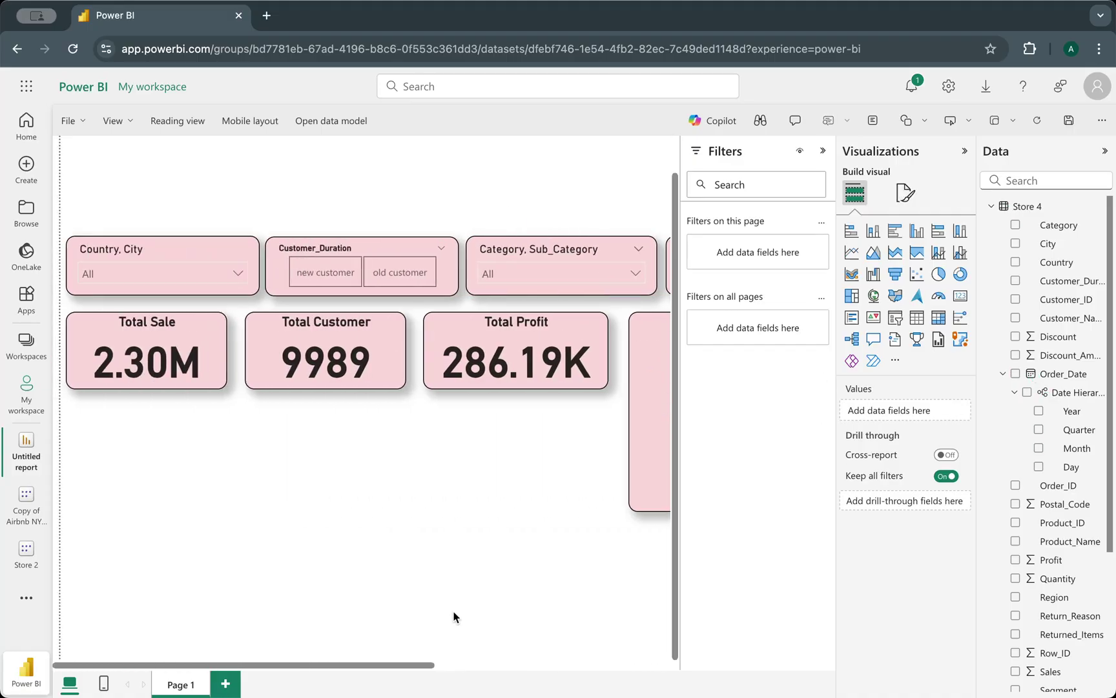
{"action": "scroll", "coordinate": [454, 614], "scroll_direction": "right", "scroll_amount": 5}
{"action": "left_click", "coordinate": [114, 120]}
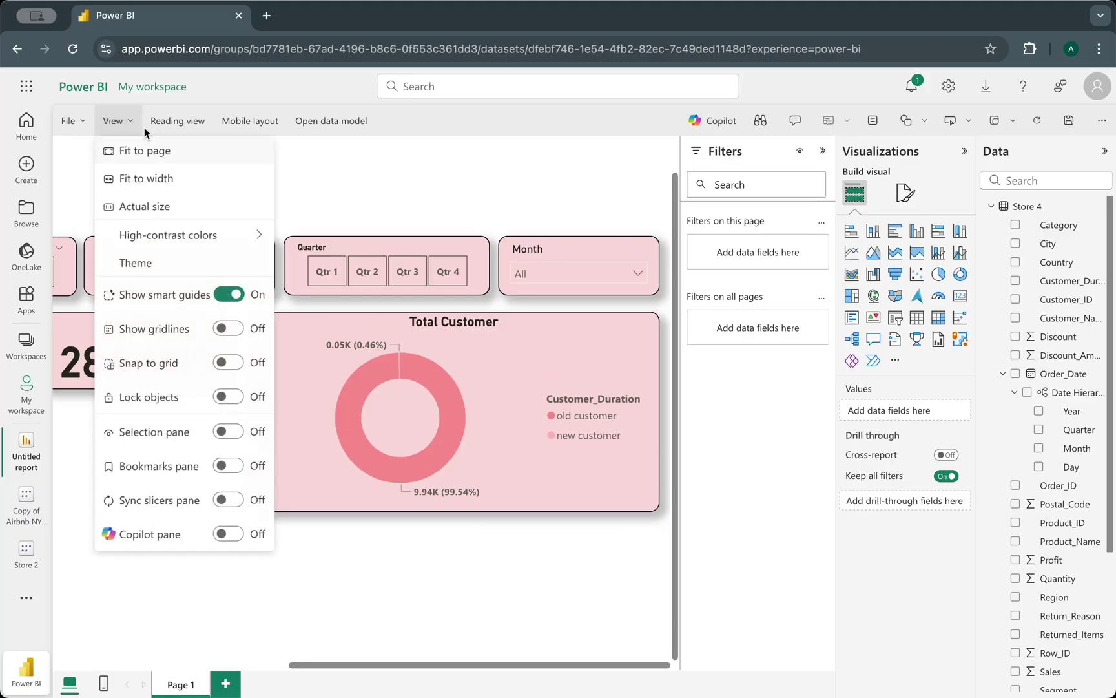
{"action": "left_click", "coordinate": [151, 153]}
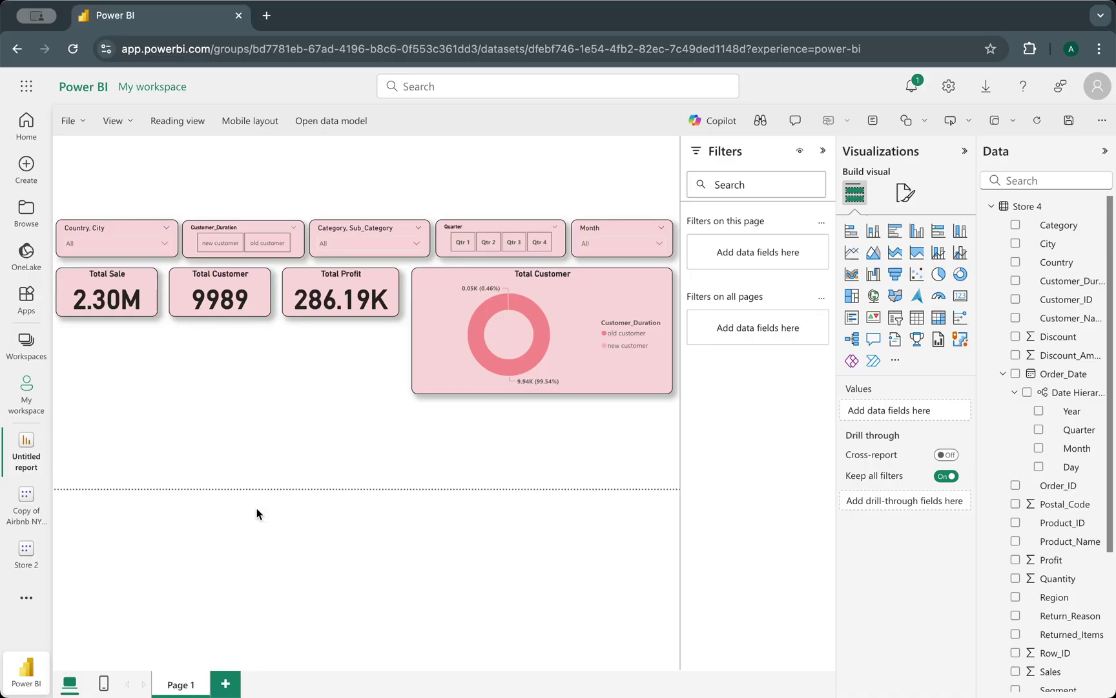
{"action": "left_click", "coordinate": [113, 121]}
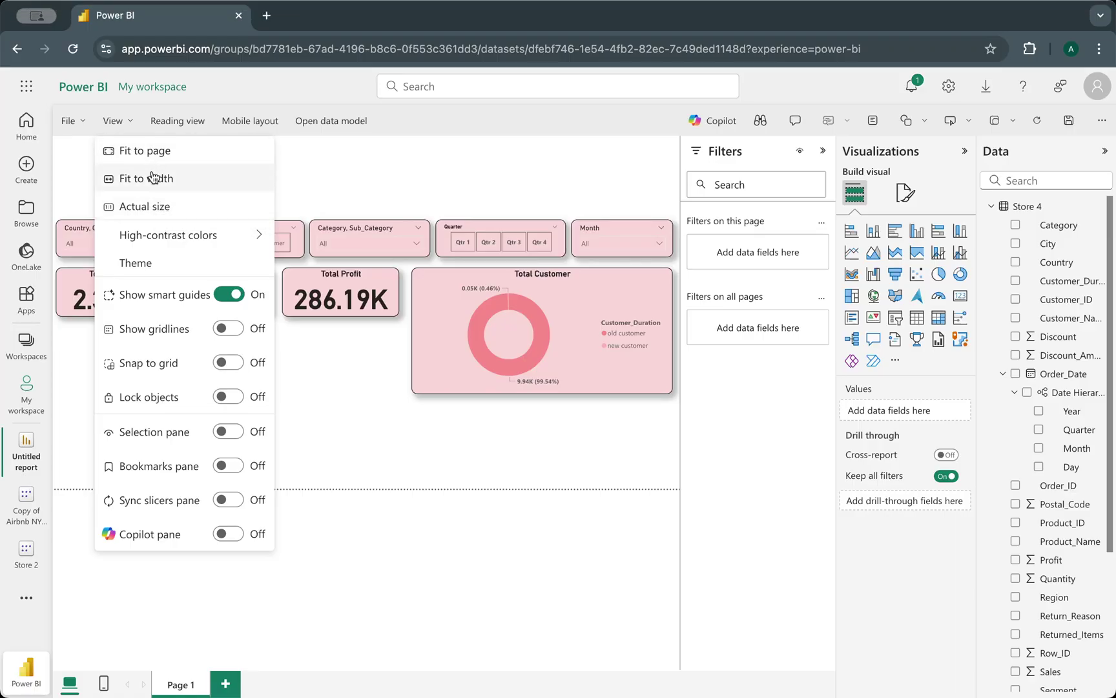
{"action": "left_click", "coordinate": [147, 207]}
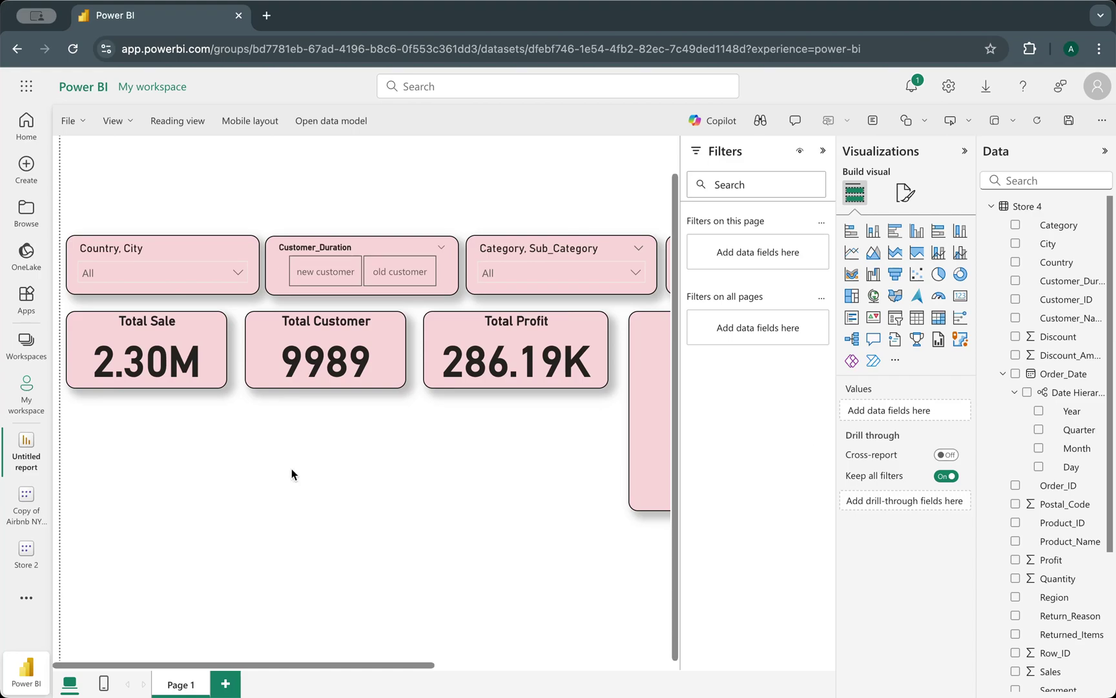
- Examine the Store 4 field list and the dashboard's free space for further KPI cards
{"action": "scroll", "coordinate": [1045, 415], "scroll_direction": "down", "scroll_amount": 4}
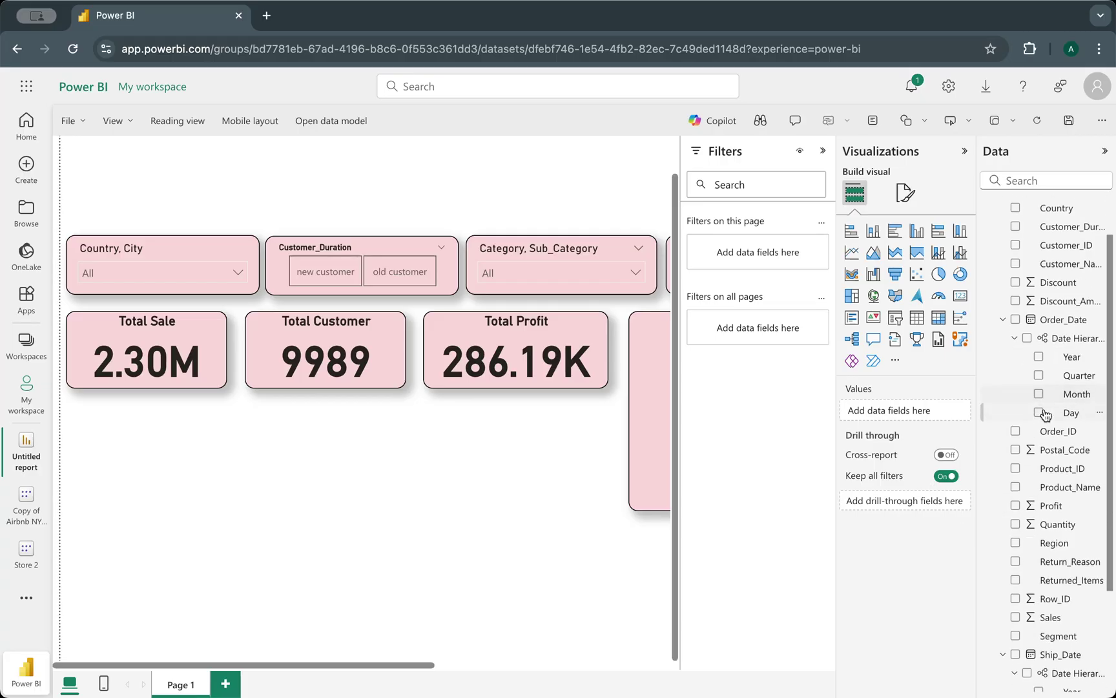
{"action": "scroll", "coordinate": [1047, 416], "scroll_direction": "down", "scroll_amount": 1}
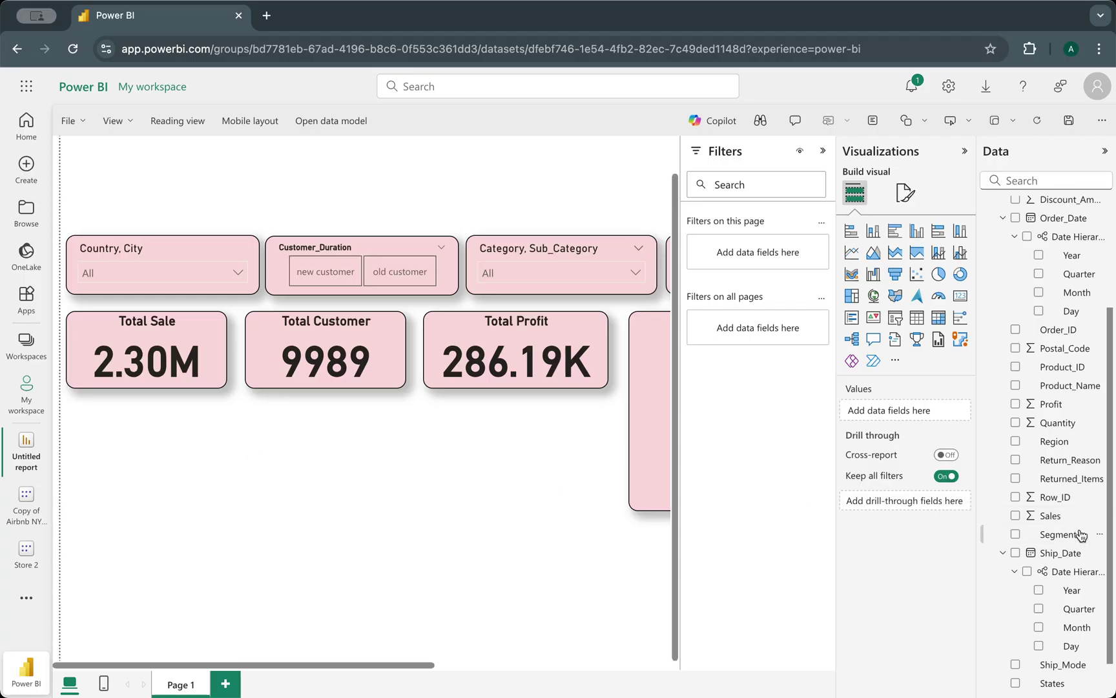
{"action": "scroll", "coordinate": [1069, 555], "scroll_direction": "down", "scroll_amount": 2}
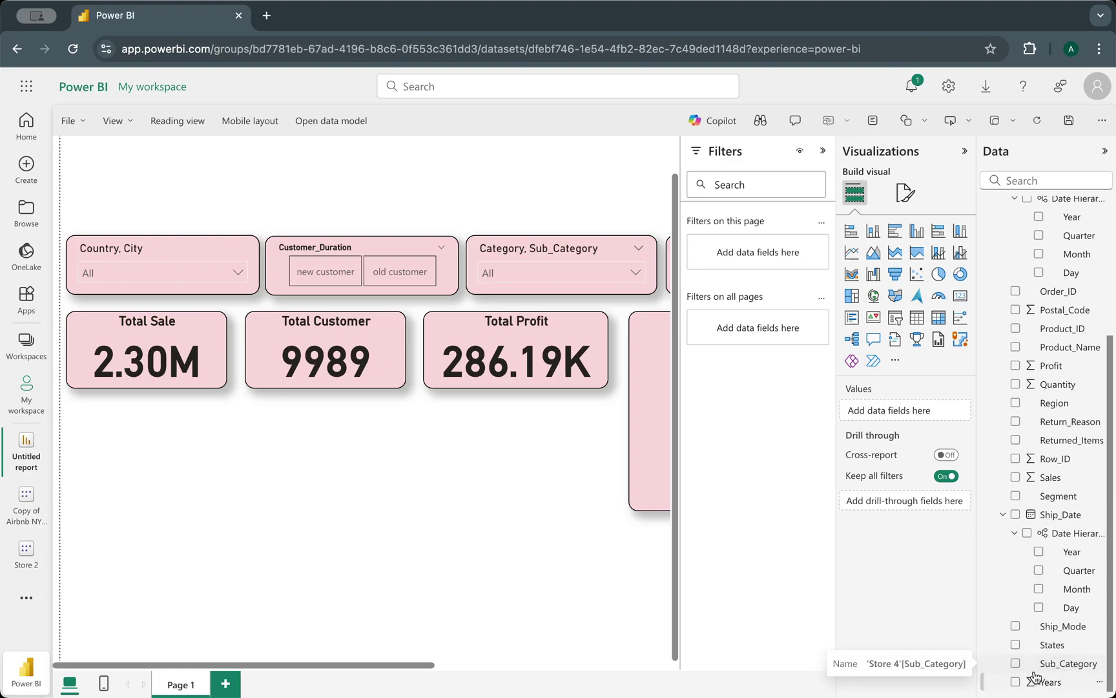
{"action": "scroll", "coordinate": [1057, 543], "scroll_direction": "up", "scroll_amount": 2}
{"action": "scroll", "coordinate": [1057, 539], "scroll_direction": "up", "scroll_amount": 2}
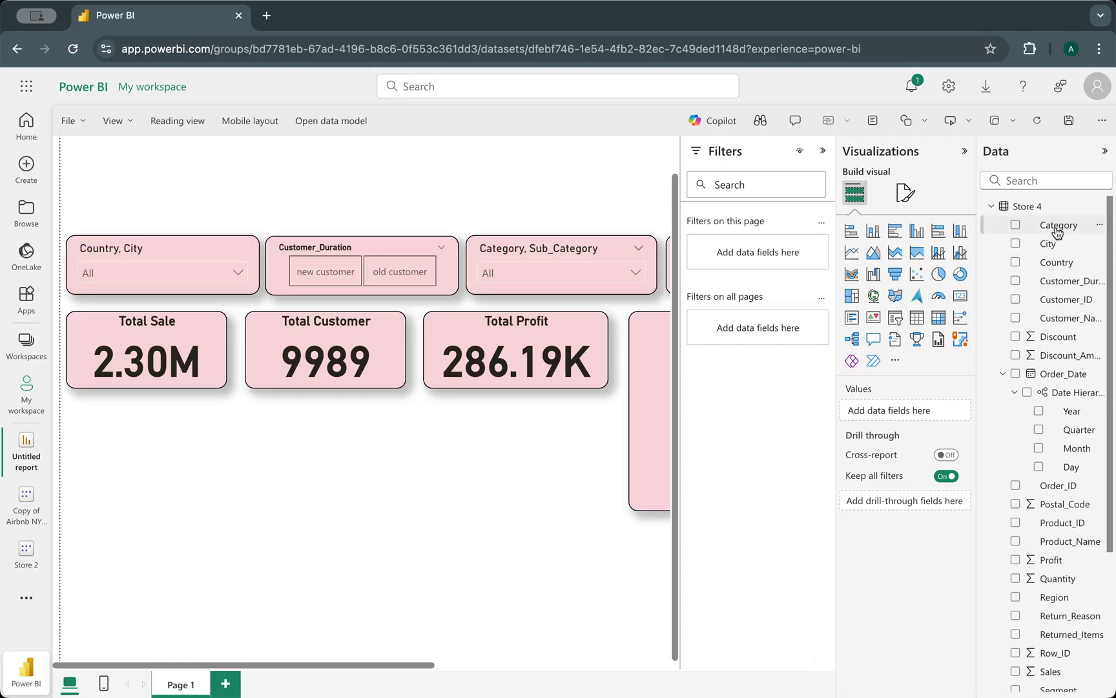
{"action": "scroll", "coordinate": [327, 460], "scroll_direction": "right", "scroll_amount": 2}
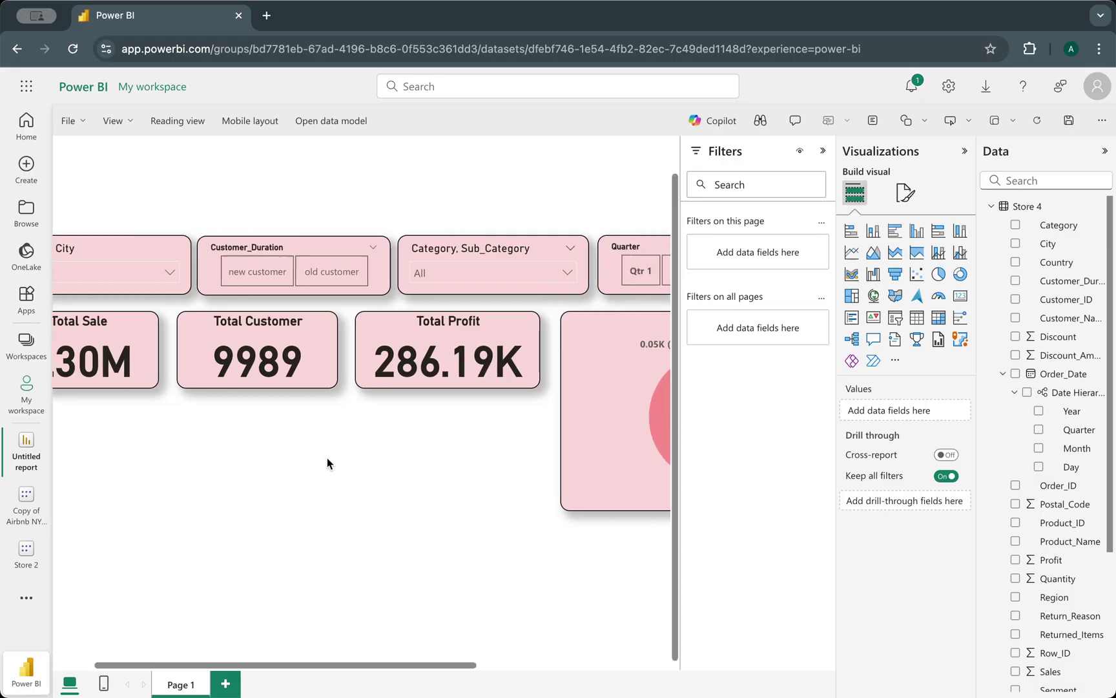
{"action": "scroll", "coordinate": [327, 457], "scroll_direction": "right", "scroll_amount": 4}
{"action": "scroll", "coordinate": [327, 457], "scroll_direction": "left", "scroll_amount": 5}
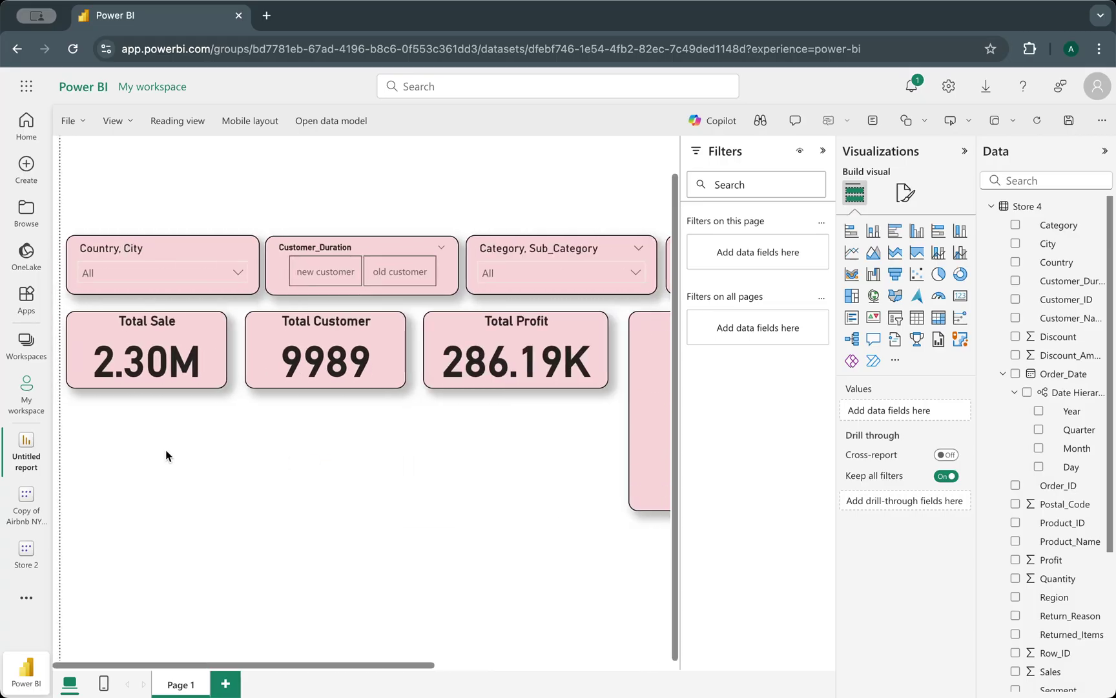
- Duplicate the Total Sale card directly beneath the original and replace the copy's Sum of Sales field with Category
{"action": "left_click", "coordinate": [210, 349]}
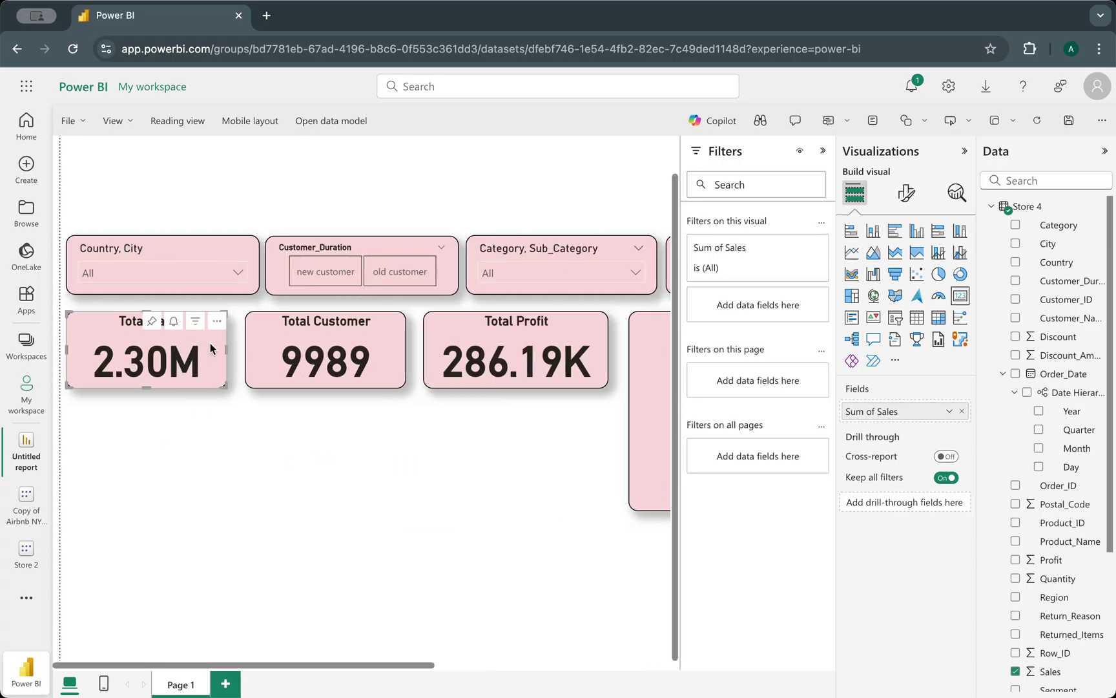
{"action": "left_click_drag", "start_coordinate": [211, 349], "coordinate": [196, 427]}
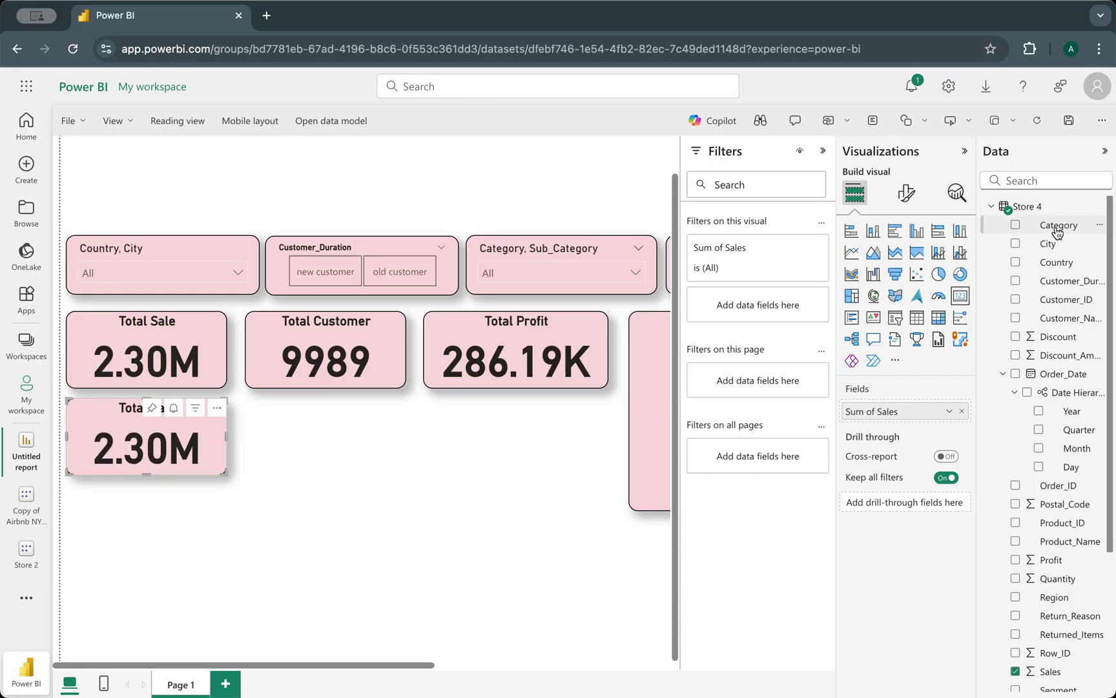
{"action": "left_click", "coordinate": [962, 411]}
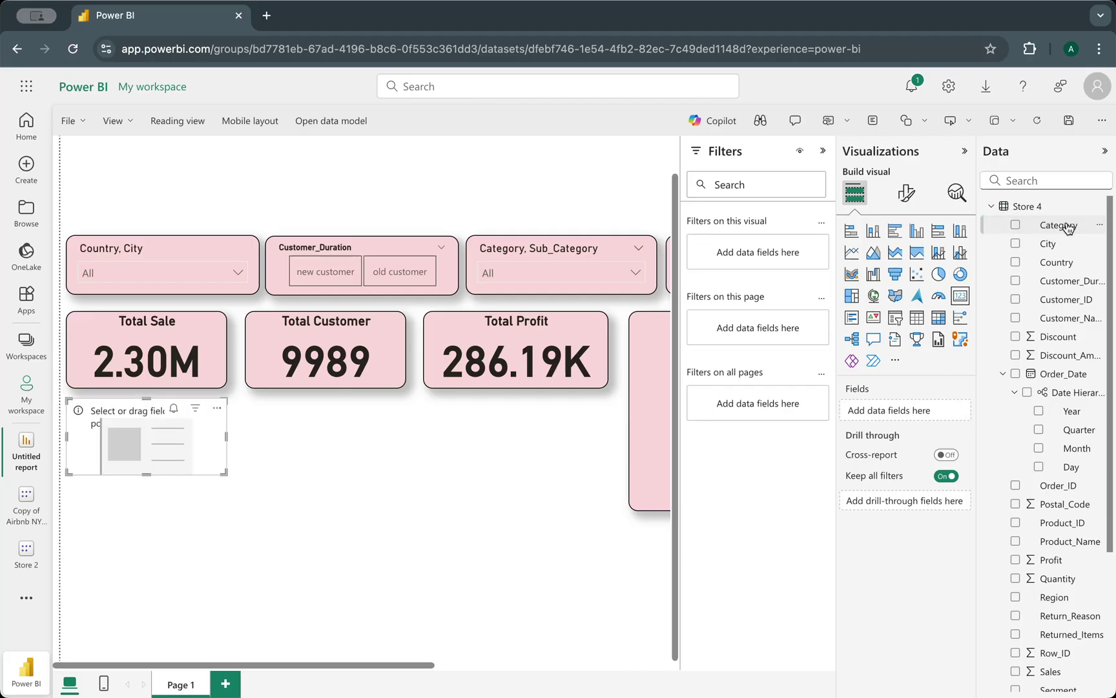
{"action": "left_click_drag", "start_coordinate": [1067, 226], "coordinate": [929, 407]}
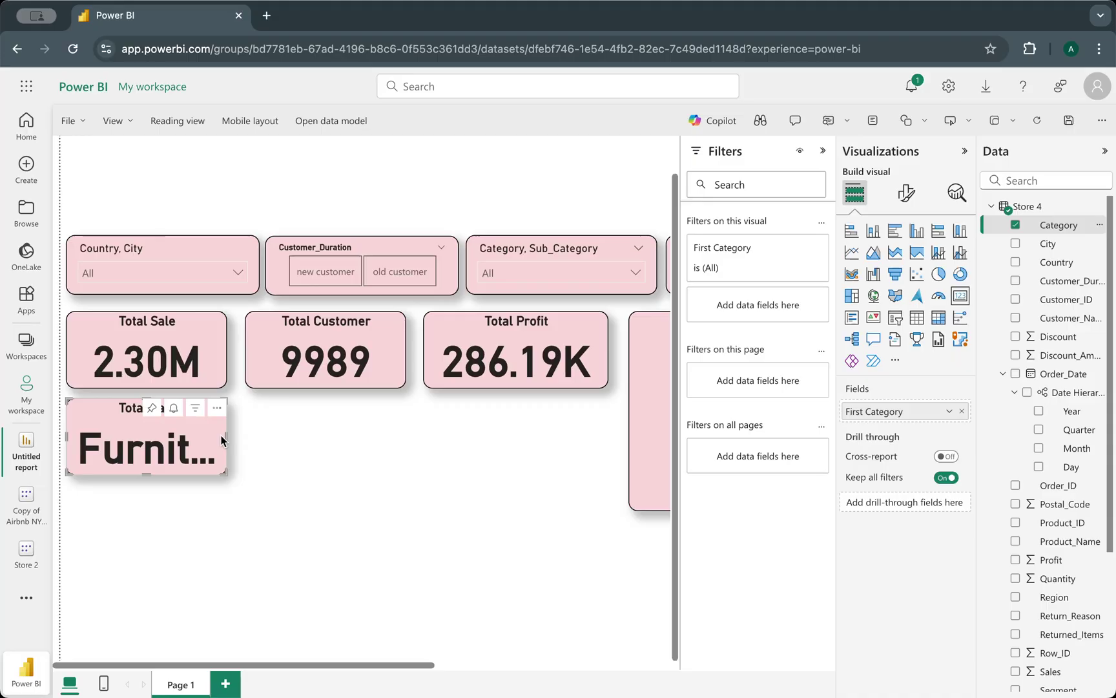
- Set the new card's Category field to aggregate by Count (Distinct)
{"action": "left_click", "coordinate": [950, 411]}
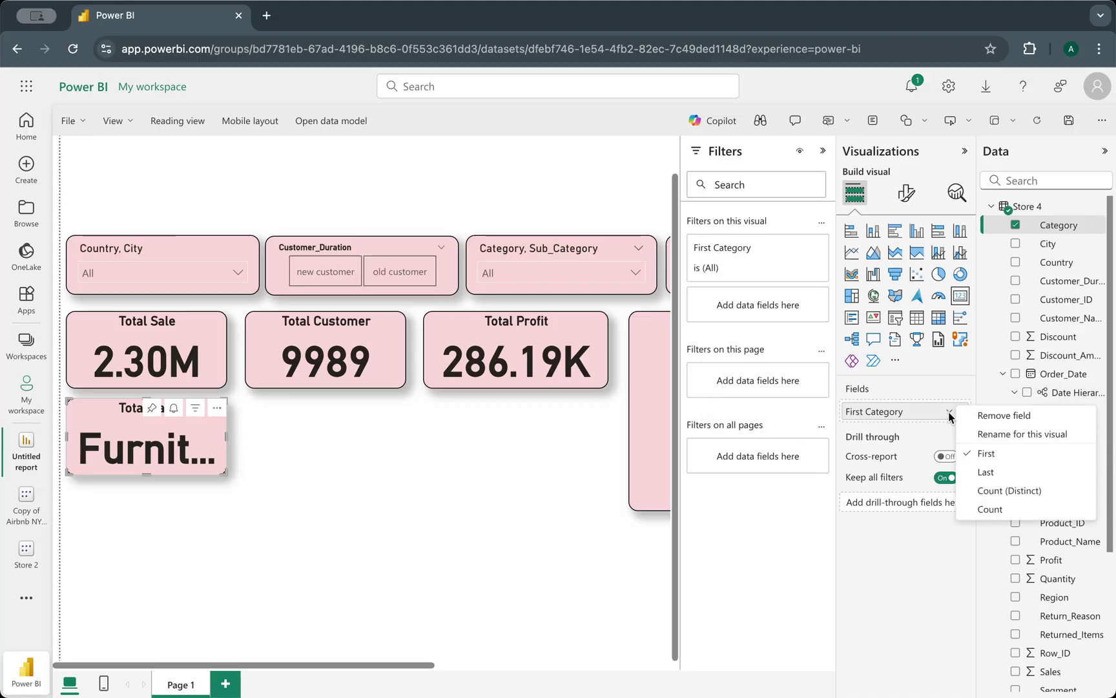
{"action": "left_click", "coordinate": [999, 511]}
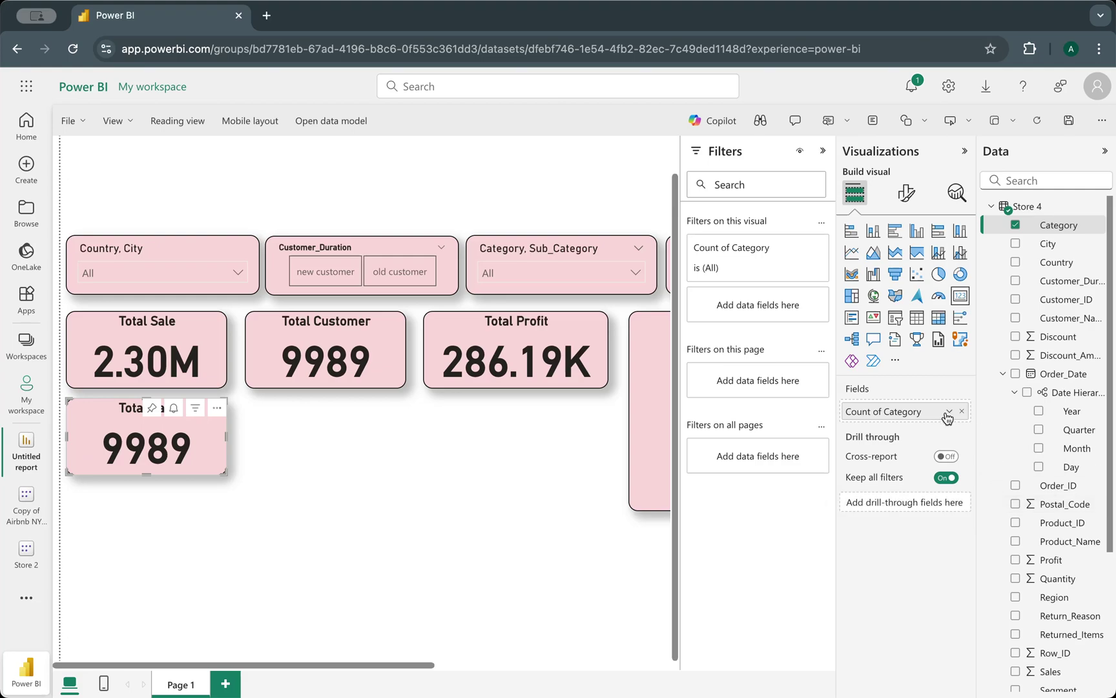
{"action": "left_click", "coordinate": [948, 412]}
{"action": "left_click", "coordinate": [986, 493]}
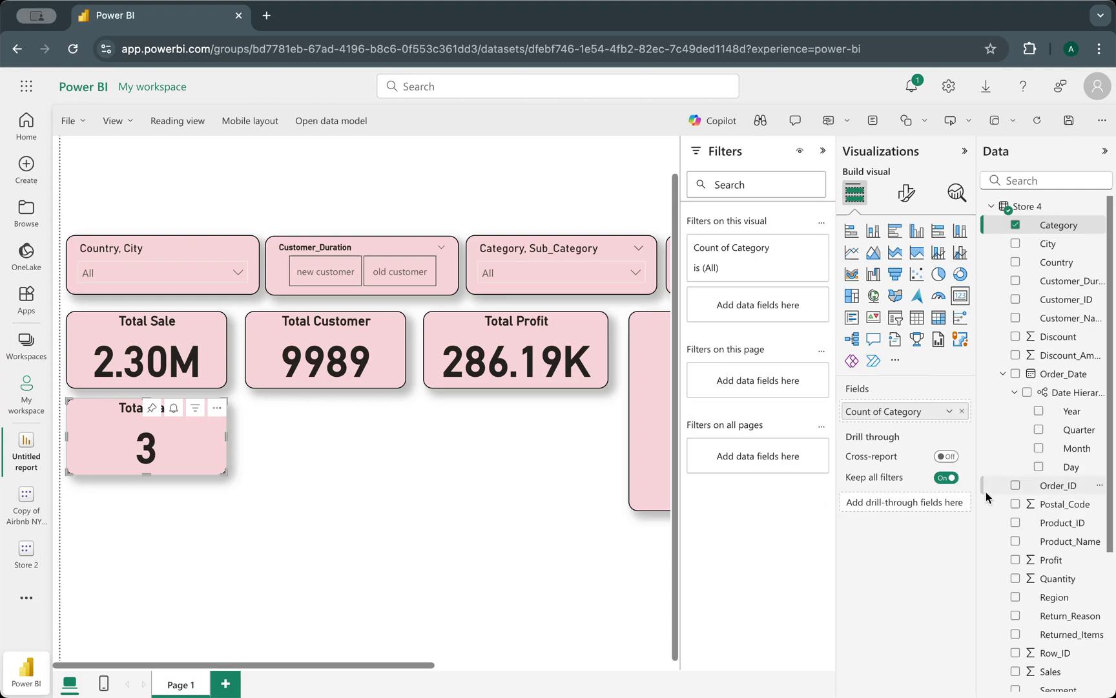
{"action": "left_click", "coordinate": [355, 536]}
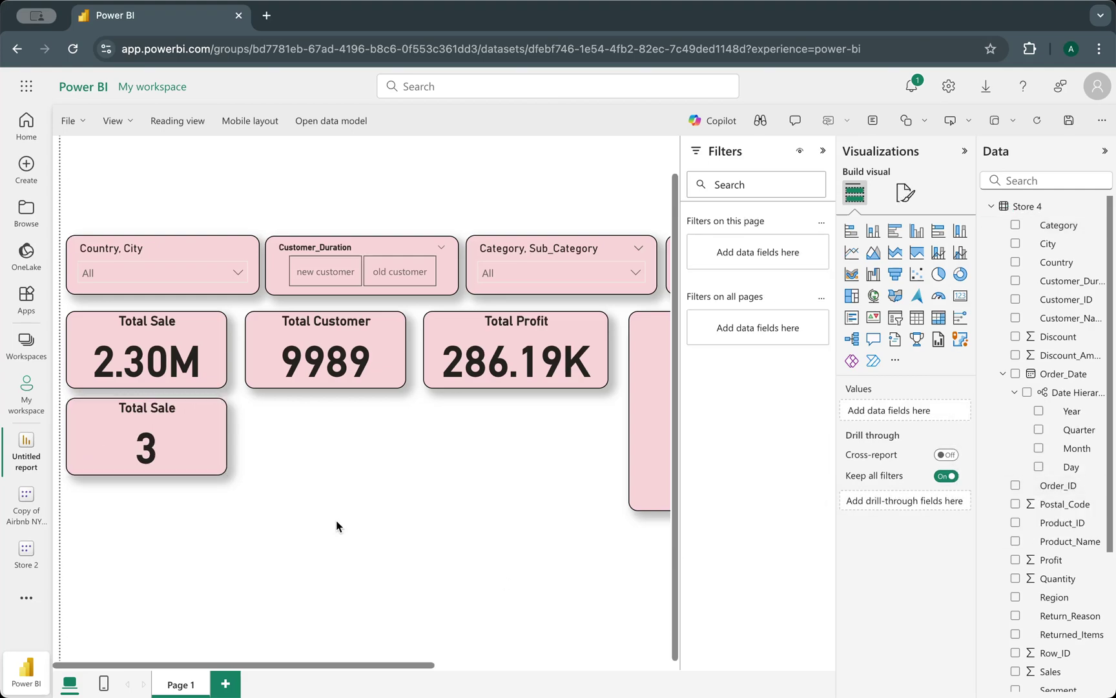
- Change the title of the card beneath Total Sale to "Total Category"
{"action": "left_click", "coordinate": [176, 430]}
{"action": "left_click", "coordinate": [906, 194]}
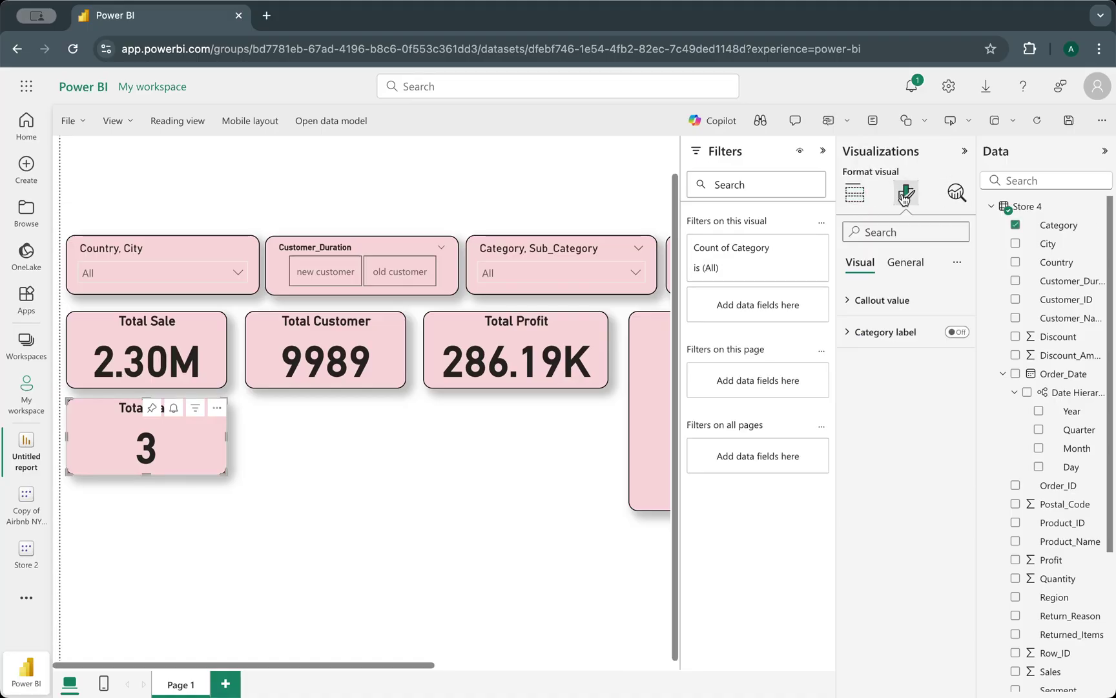
{"action": "left_click", "coordinate": [905, 262]}
{"action": "left_click", "coordinate": [864, 332]}
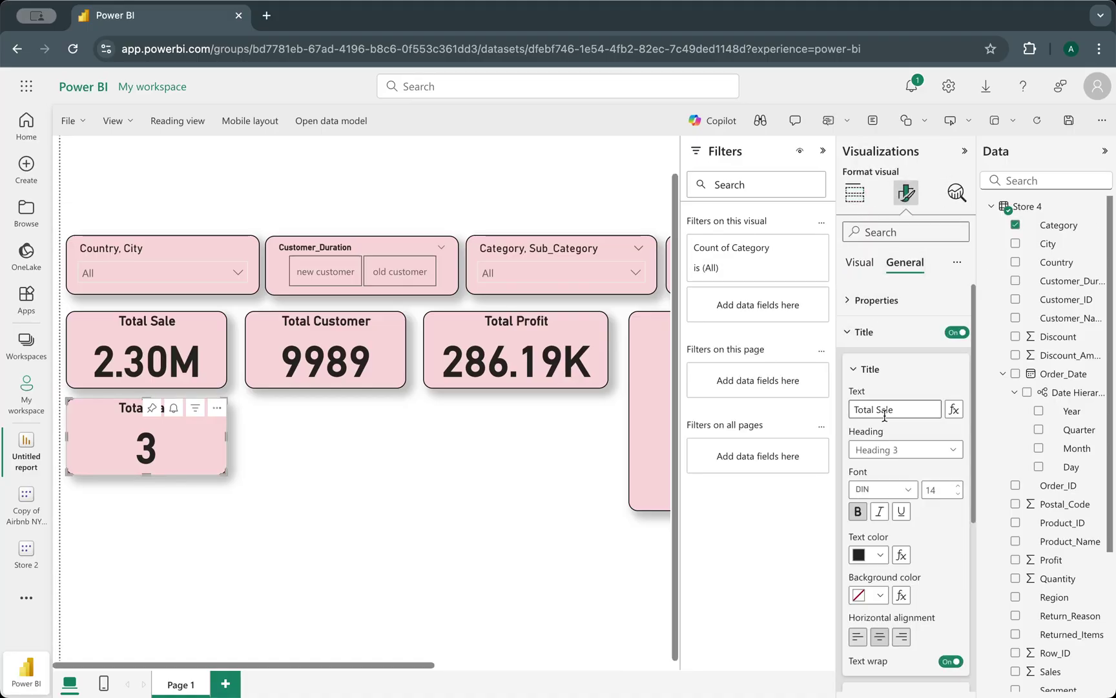
{"action": "double_click", "coordinate": [899, 411]}
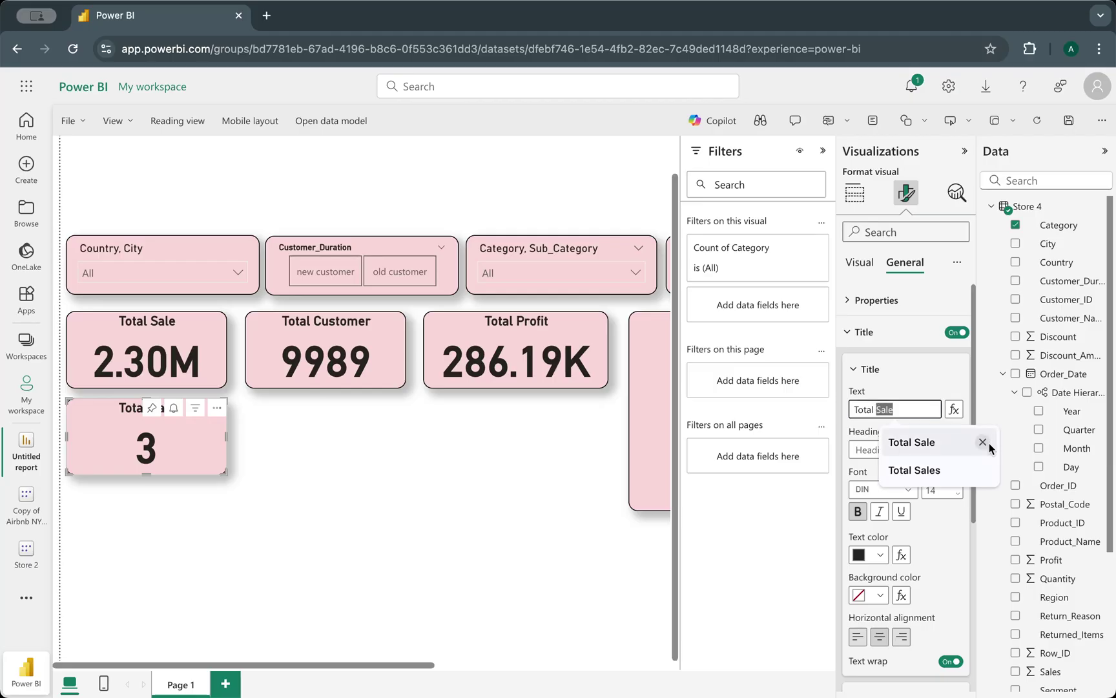
{"action": "type", "text": "Ca"}
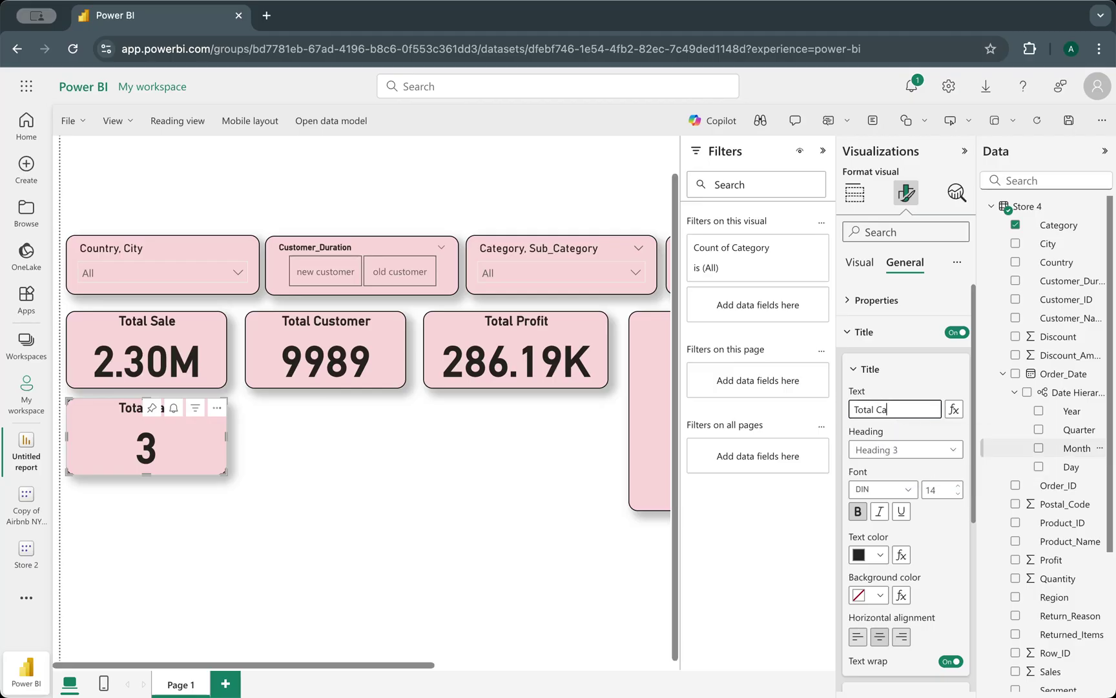
{"action": "type", "text": "tego"}
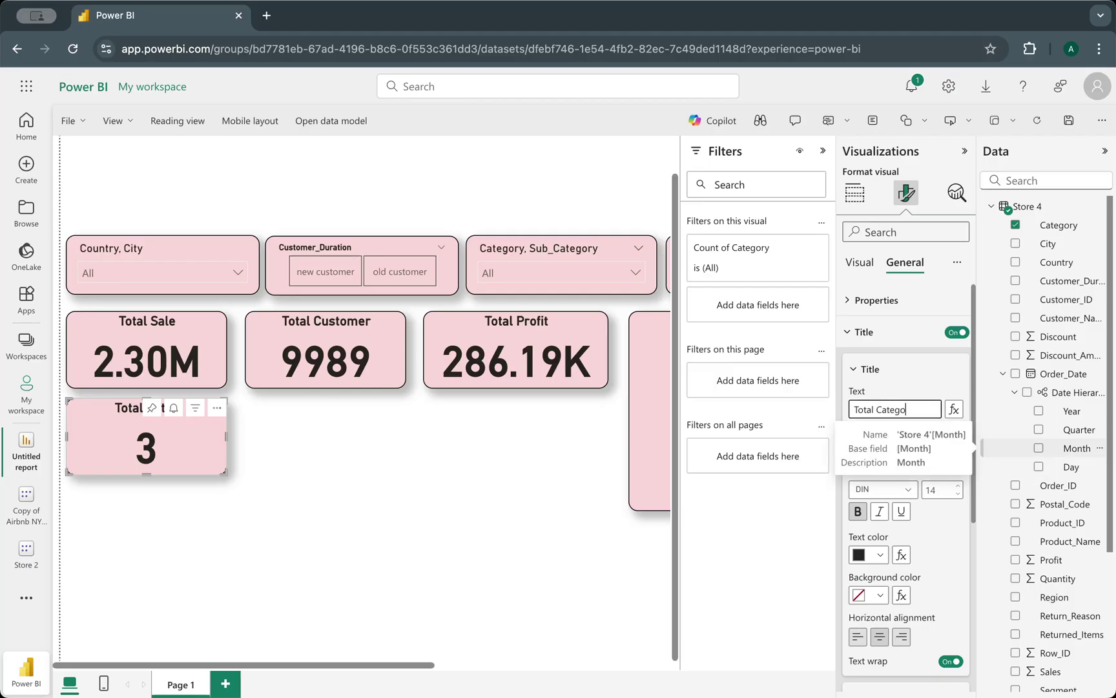
{"action": "type", "text": "ry"}
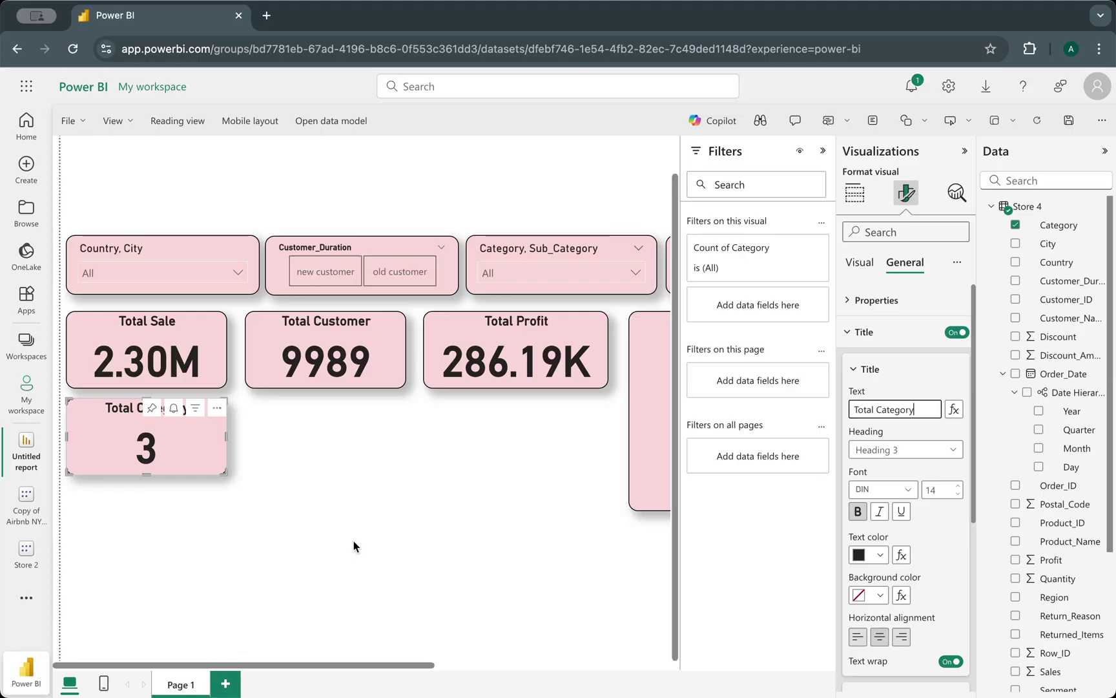
- Duplicate the Total Category card beneath the Total Customer card and title the copy "Total Sub Category"
{"action": "left_click", "coordinate": [110, 447]}
{"action": "key", "text": "ctrl+c"}
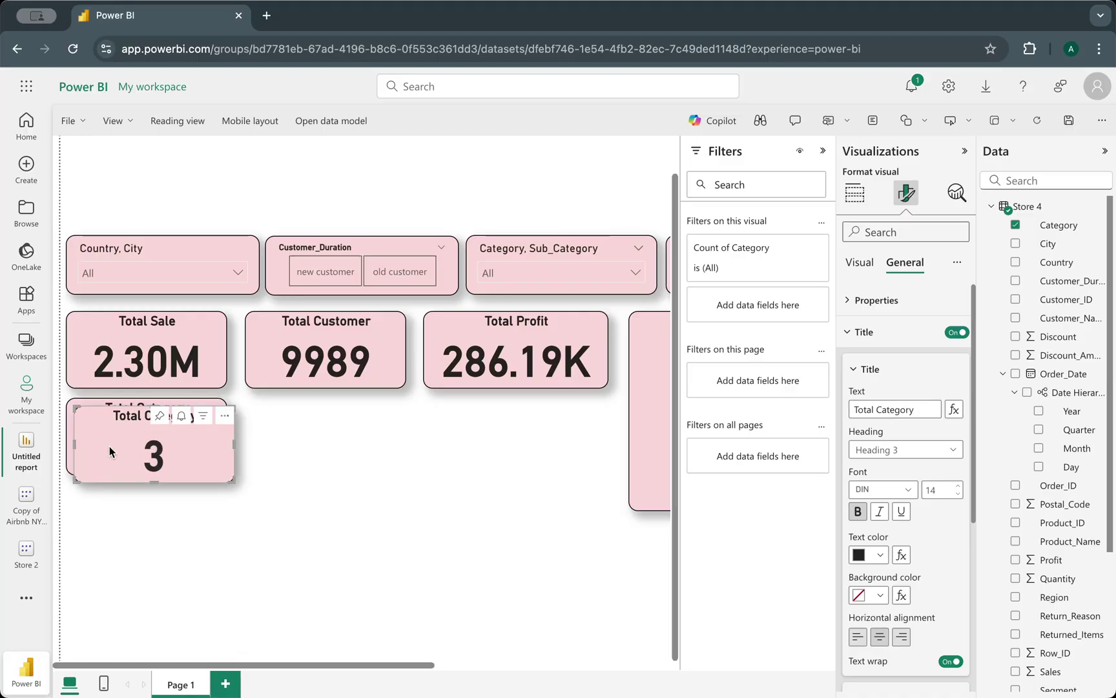
{"action": "key", "text": "ctrl+v"}
{"action": "left_click_drag", "start_coordinate": [114, 432], "coordinate": [282, 422]}
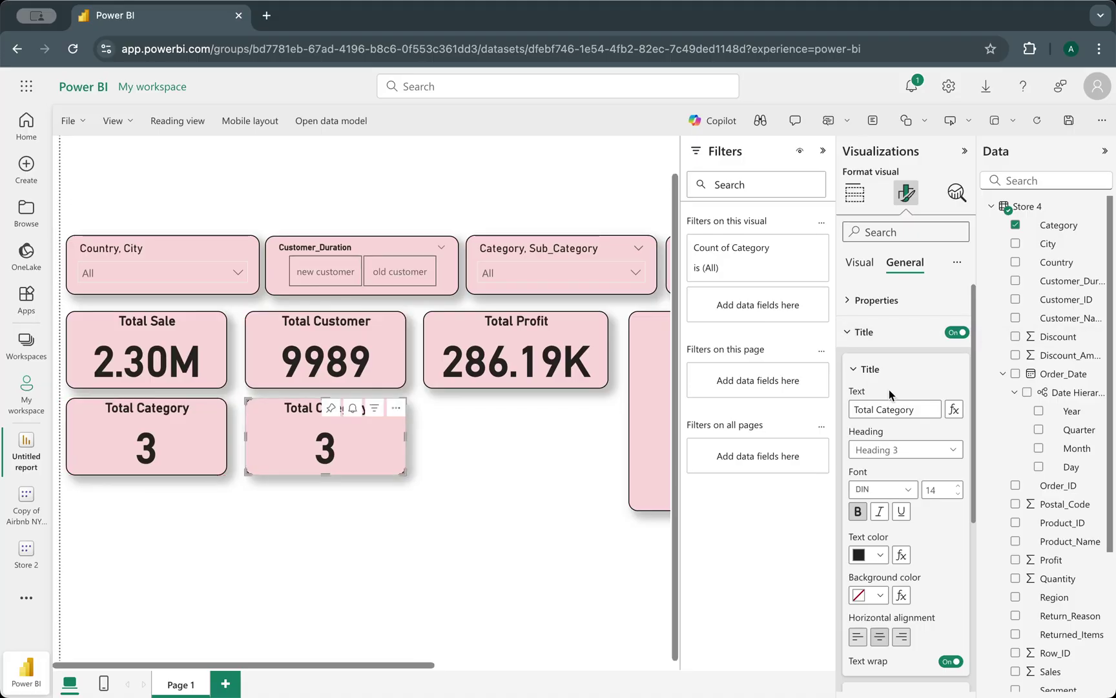
{"action": "left_click", "coordinate": [883, 409]}
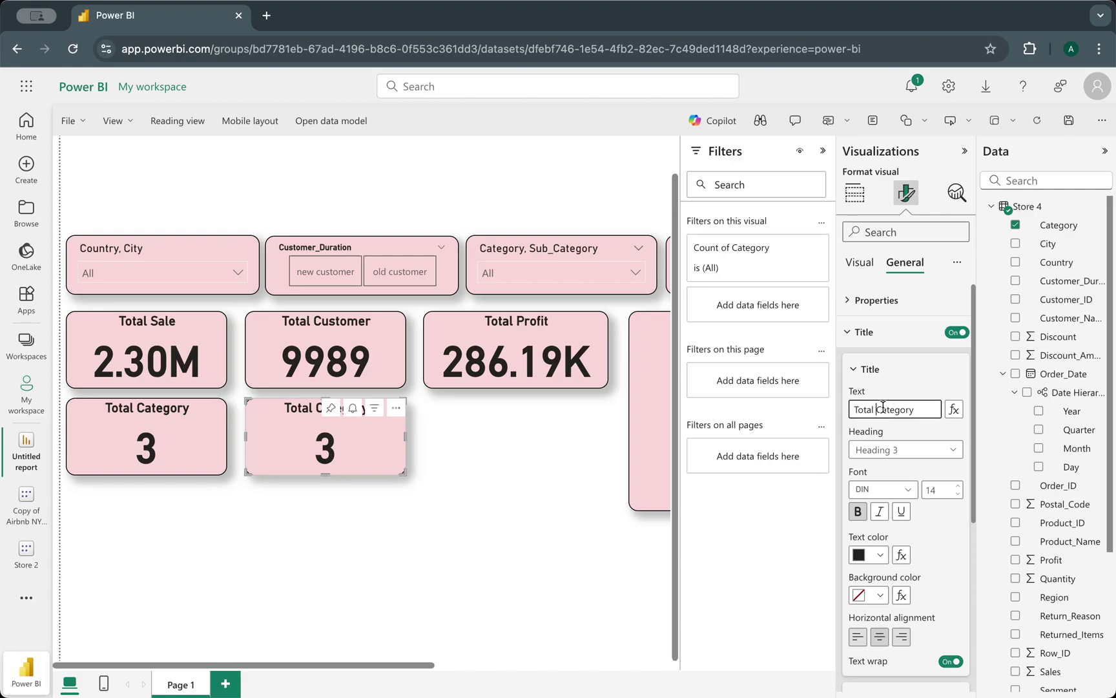
{"action": "type", "text": "Sub"}
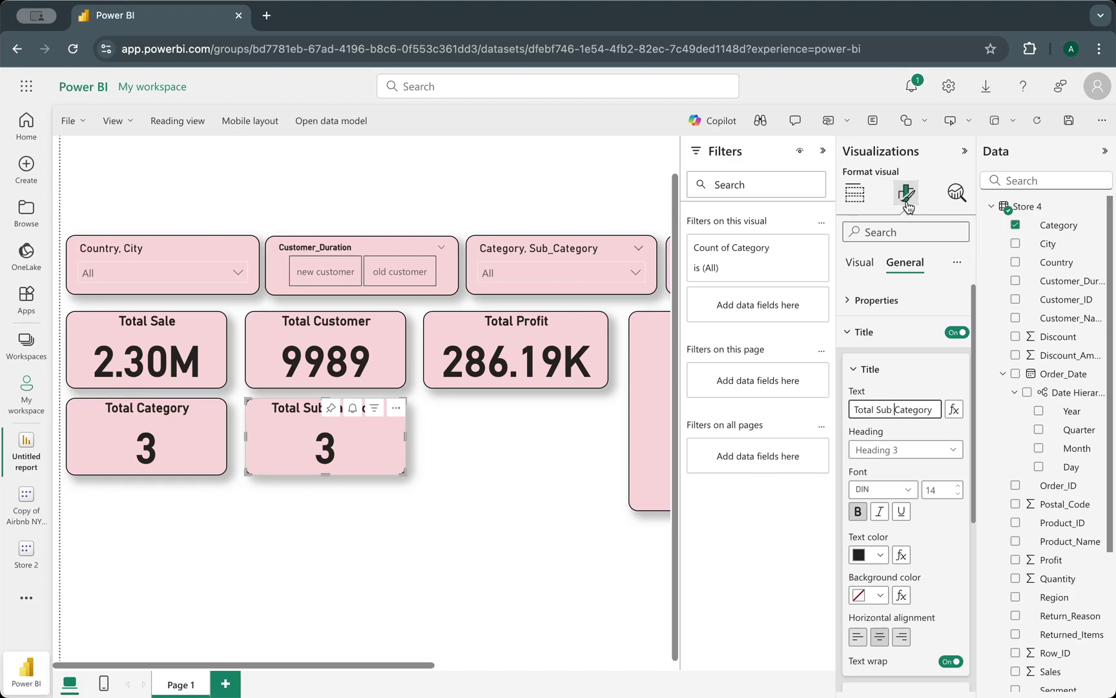
- Duplicate the Total Sub Category card beneath the Total Profit card and widen the copy to match that card's width
{"action": "left_click", "coordinate": [291, 428]}
{"action": "key", "text": "ctrl+c"}
{"action": "key", "text": "ctrl+v"}
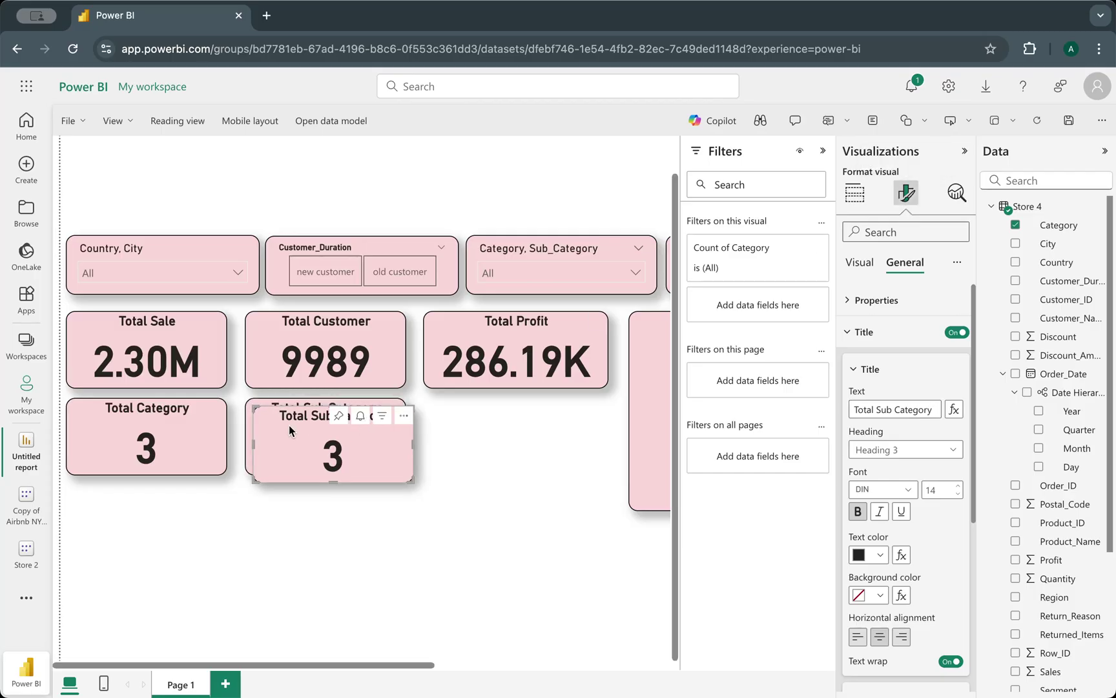
{"action": "left_click_drag", "start_coordinate": [289, 425], "coordinate": [460, 415]}
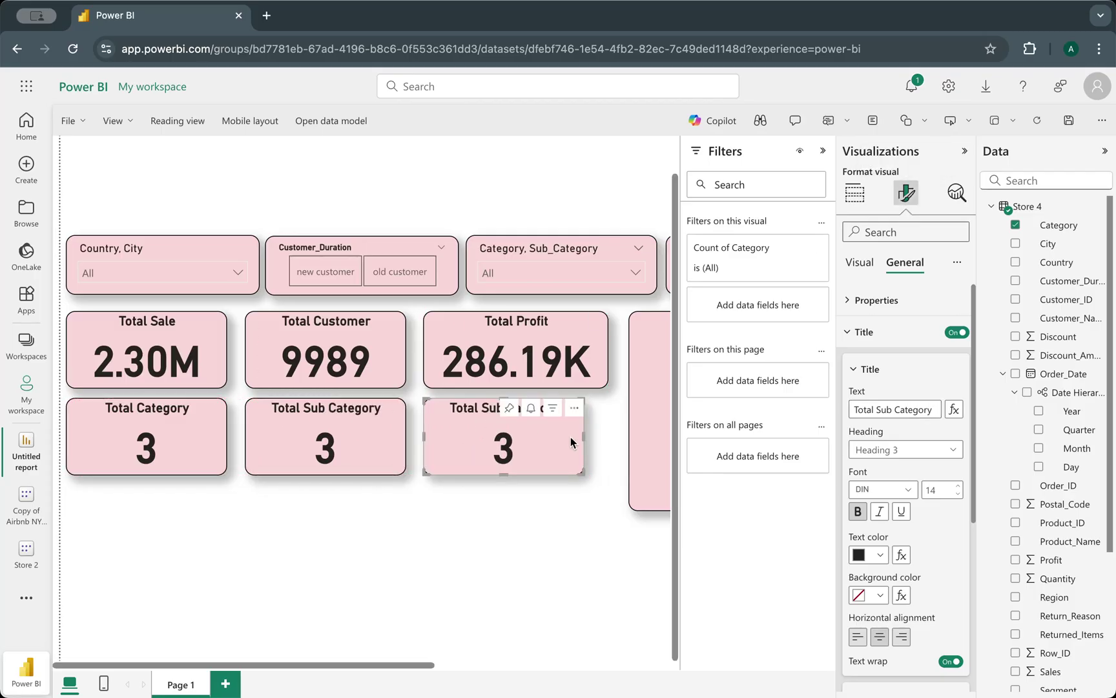
{"action": "left_click_drag", "start_coordinate": [584, 442], "coordinate": [608, 440]}
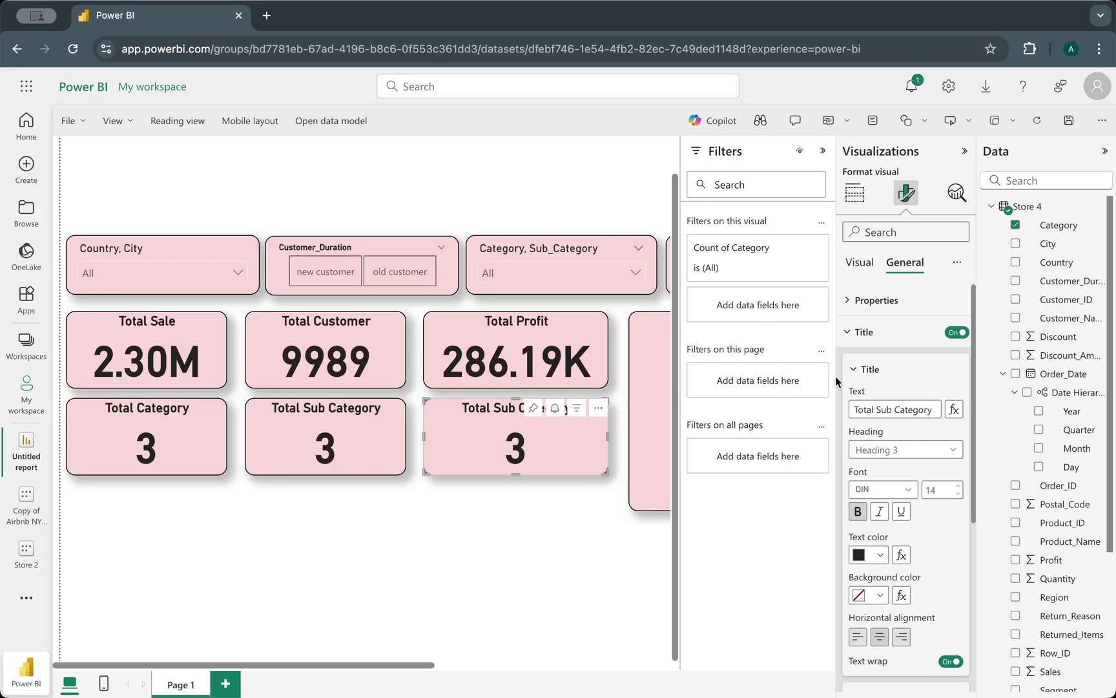
- Change the title of the card beneath Total Profit to "Total Product"
{"action": "scroll", "coordinate": [1038, 521], "scroll_direction": "down", "scroll_amount": 5}
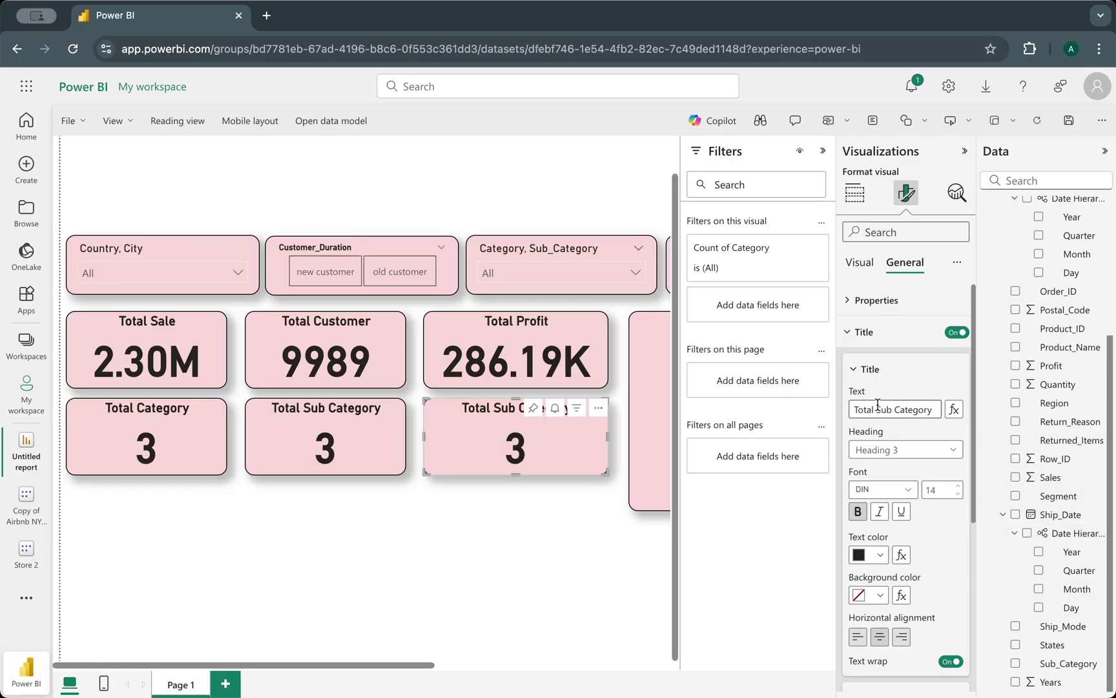
{"action": "left_click_drag", "start_coordinate": [934, 408], "coordinate": [878, 408]}
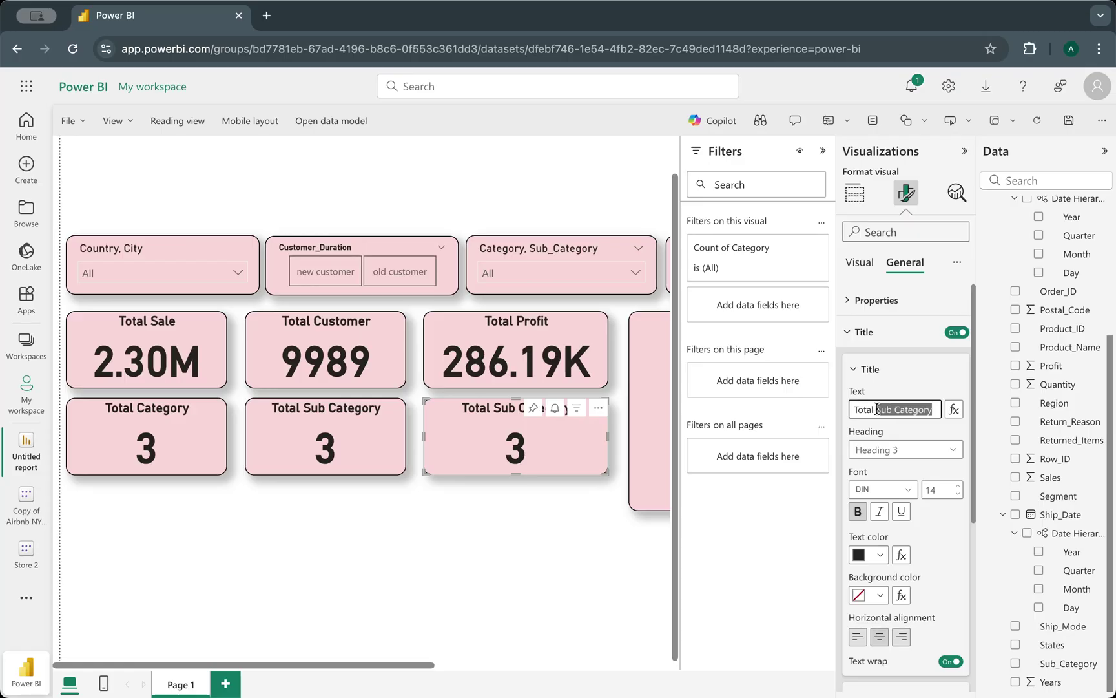
{"action": "type", "text": "P"}
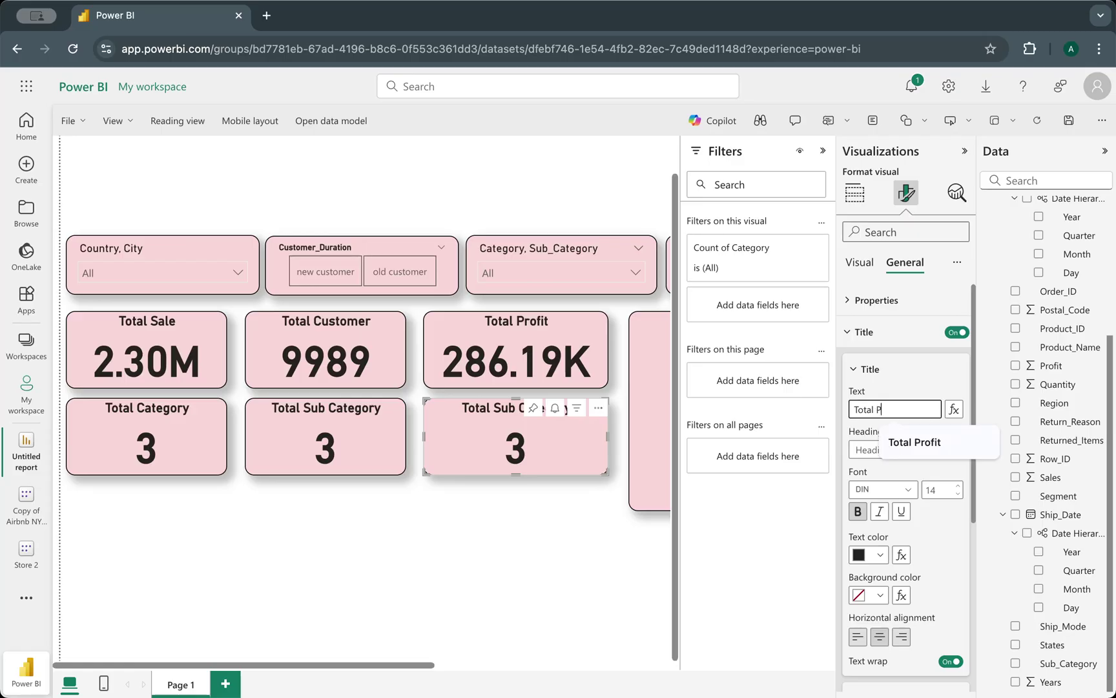
{"action": "type", "text": "roduct"}
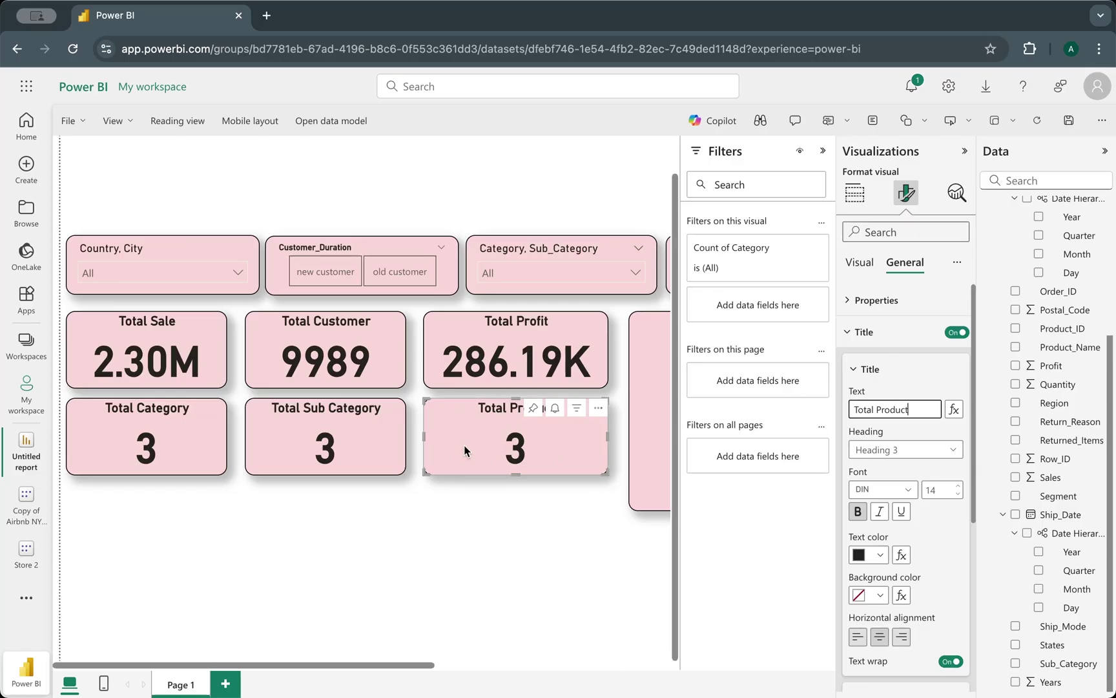
- Replace the Total Product card's field with Product_Name and aggregate it by Count (Distinct)
{"action": "left_click", "coordinate": [967, 267]}
{"action": "left_click", "coordinate": [860, 262]}
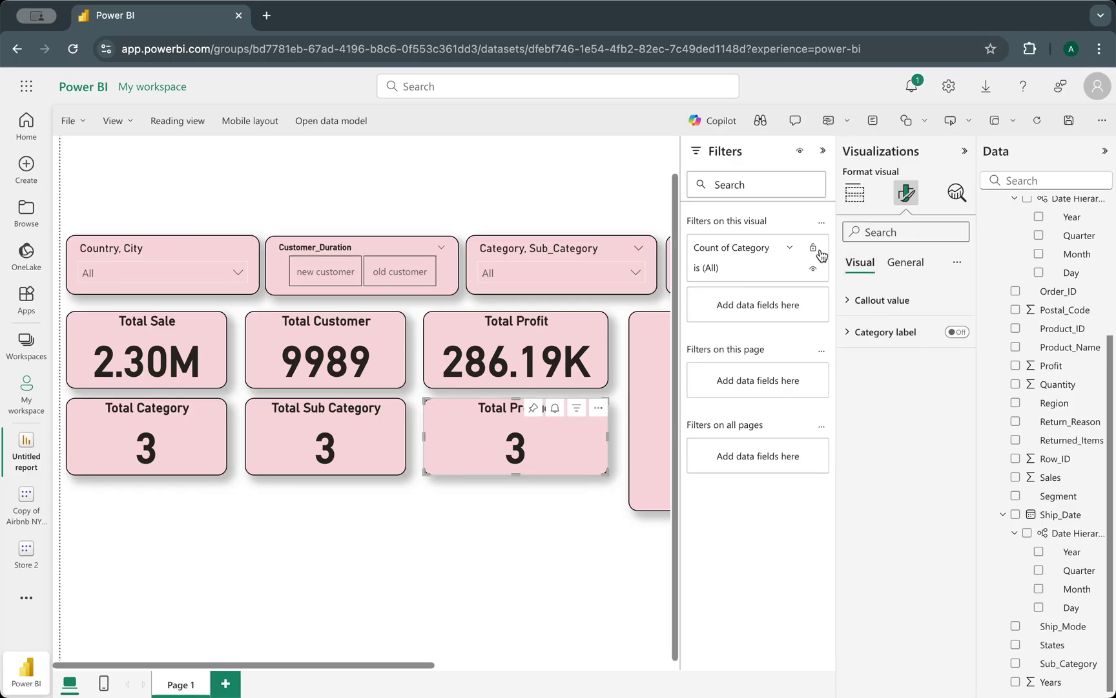
{"action": "left_click", "coordinate": [854, 193]}
{"action": "left_click_drag", "start_coordinate": [869, 411], "coordinate": [917, 412]}
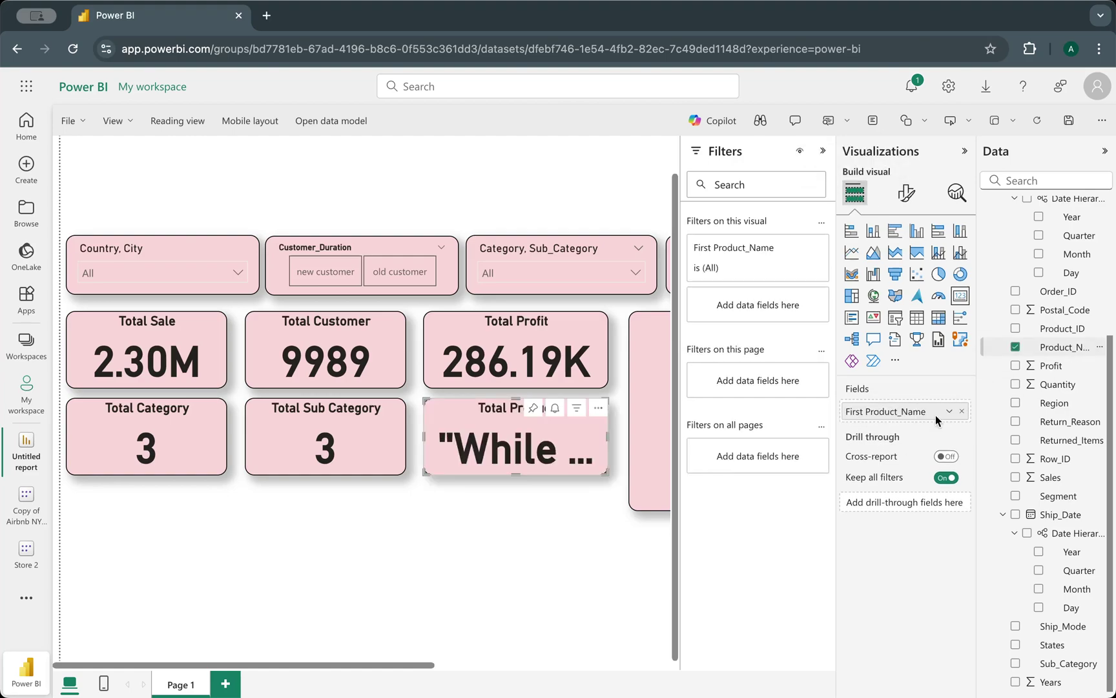
{"action": "left_click", "coordinate": [949, 414]}
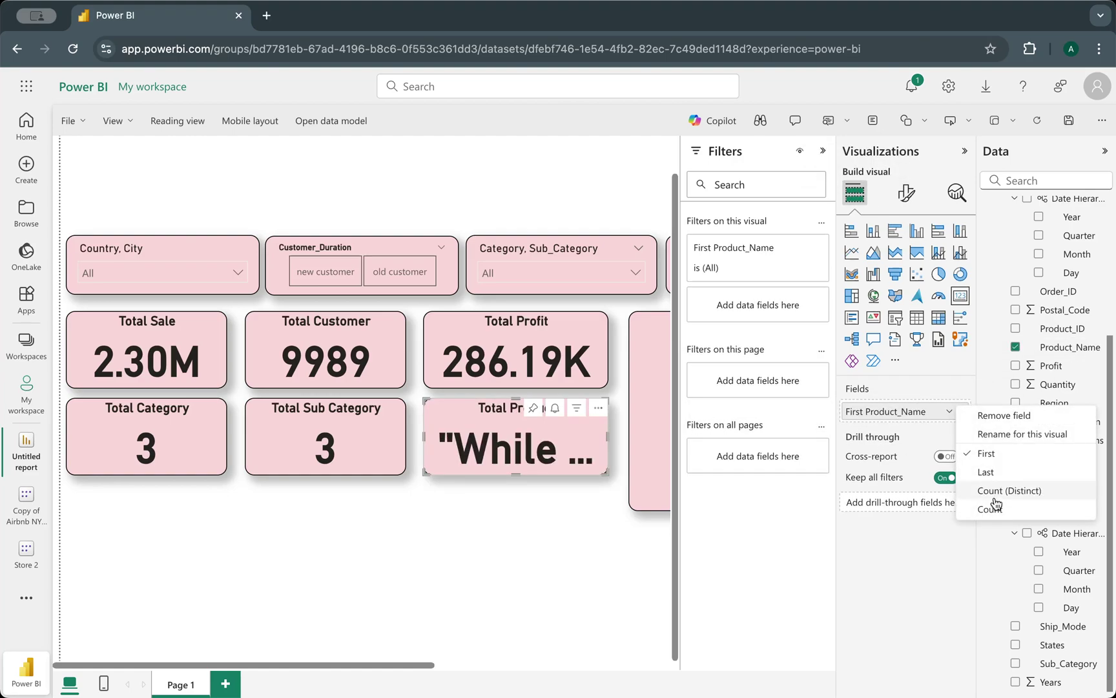
{"action": "left_click", "coordinate": [998, 491]}
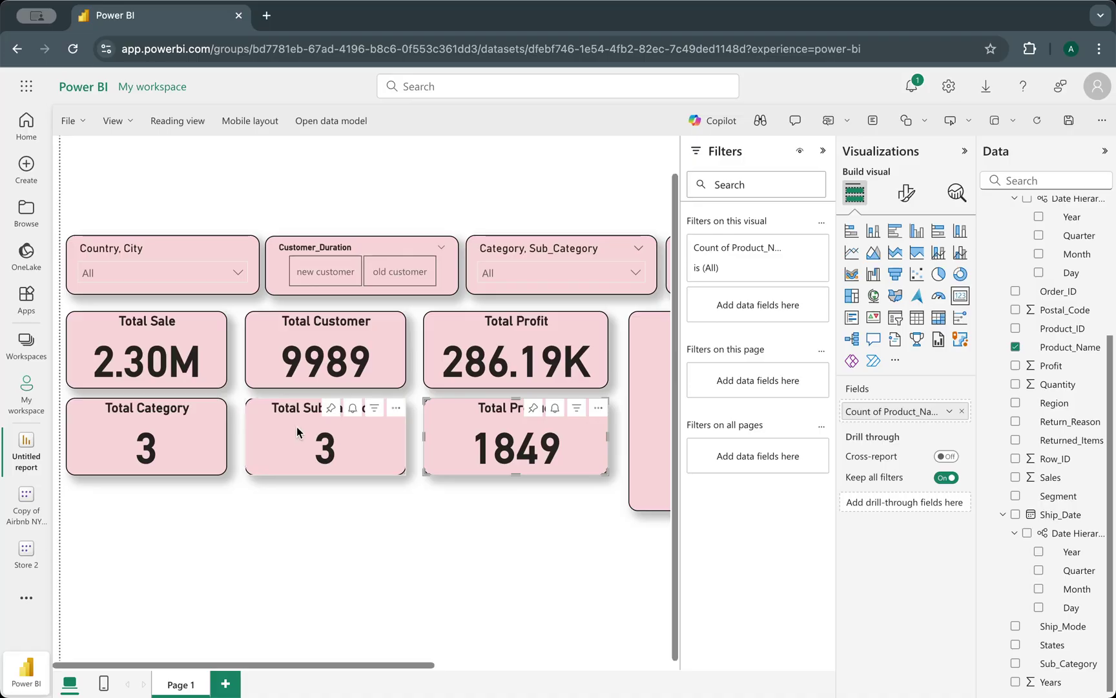
- Replace the Total Sub Category card's field with Sub_Category and aggregate it by Count (Distinct)
{"action": "left_click", "coordinate": [369, 438]}
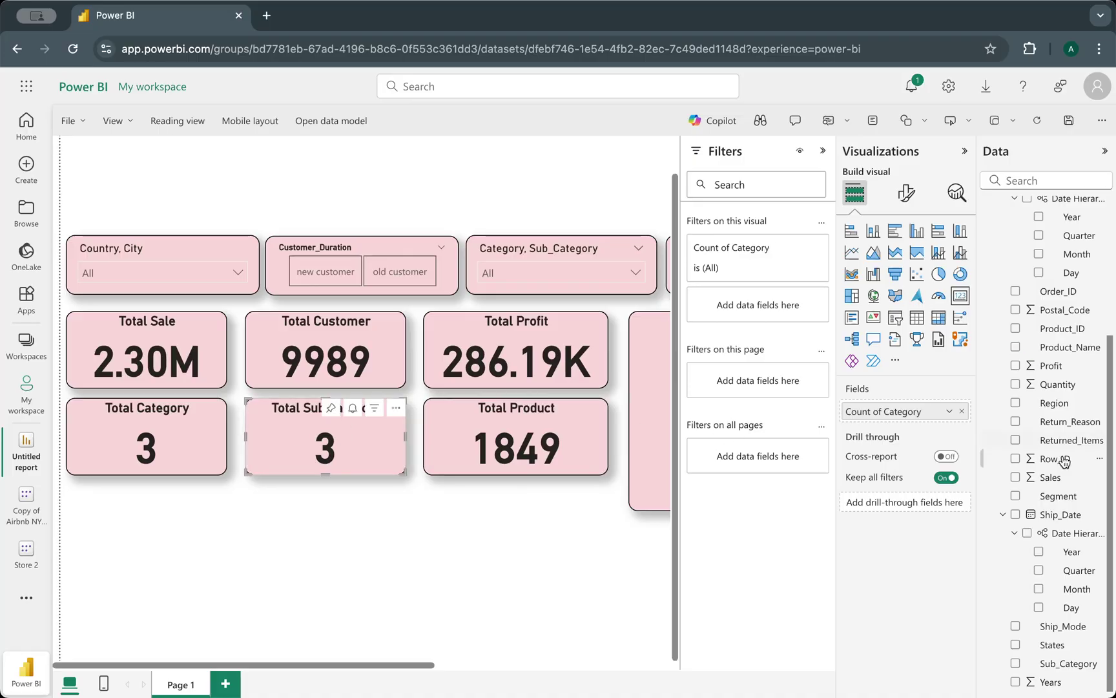
{"action": "left_click", "coordinate": [963, 411]}
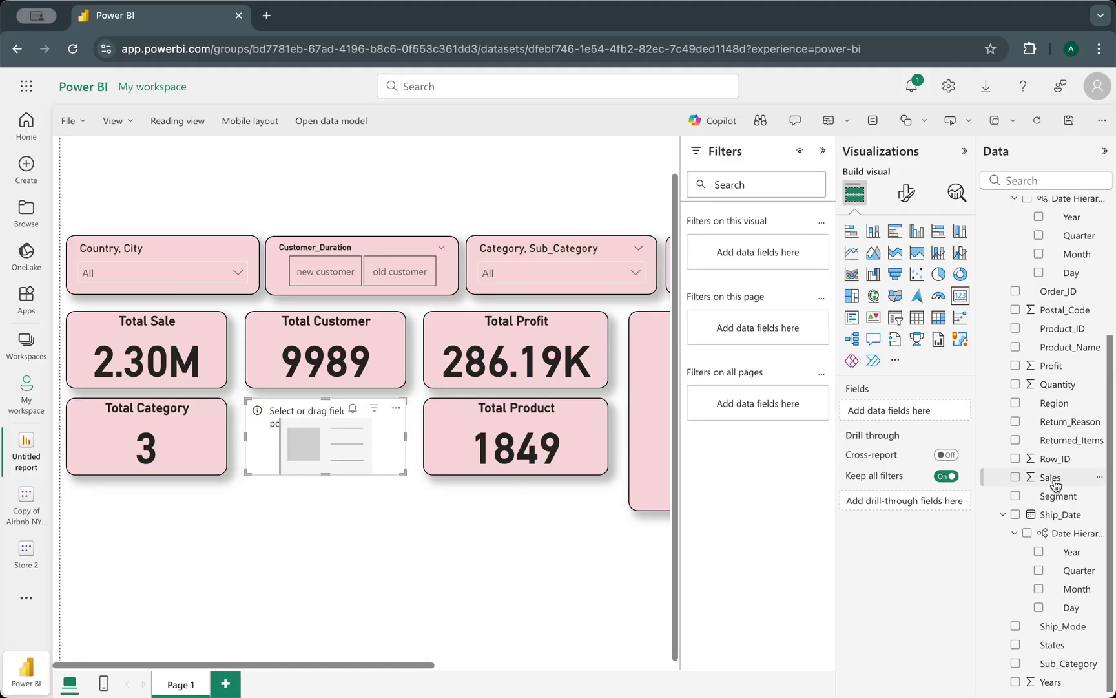
{"action": "left_click_drag", "start_coordinate": [1069, 665], "coordinate": [920, 416]}
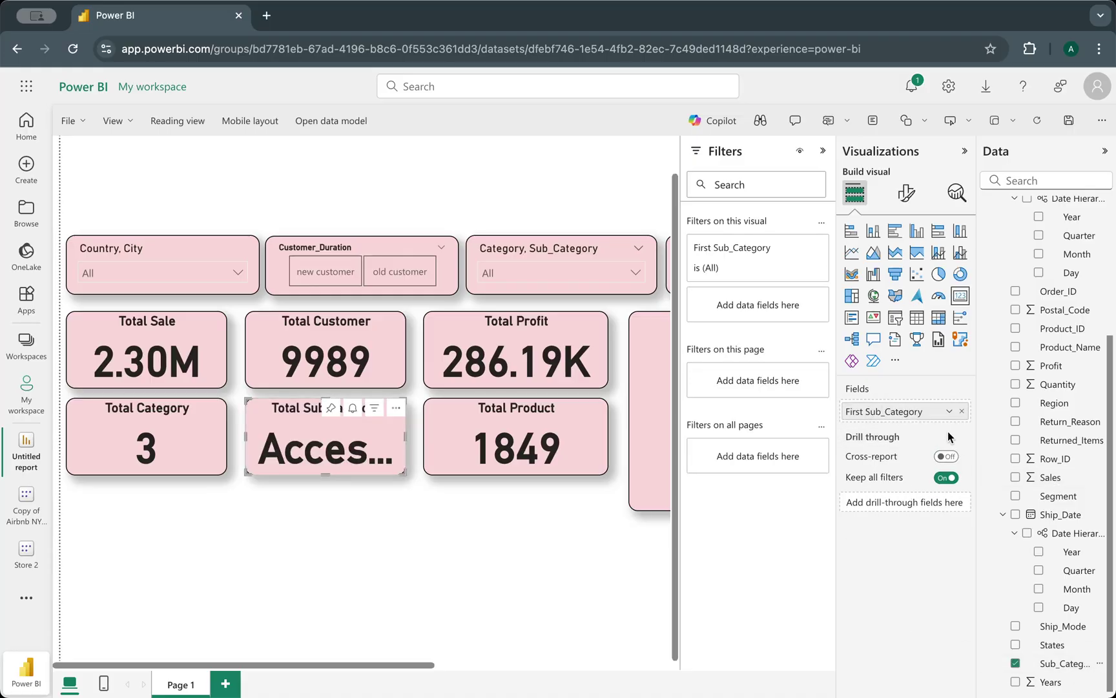
{"action": "left_click", "coordinate": [950, 412]}
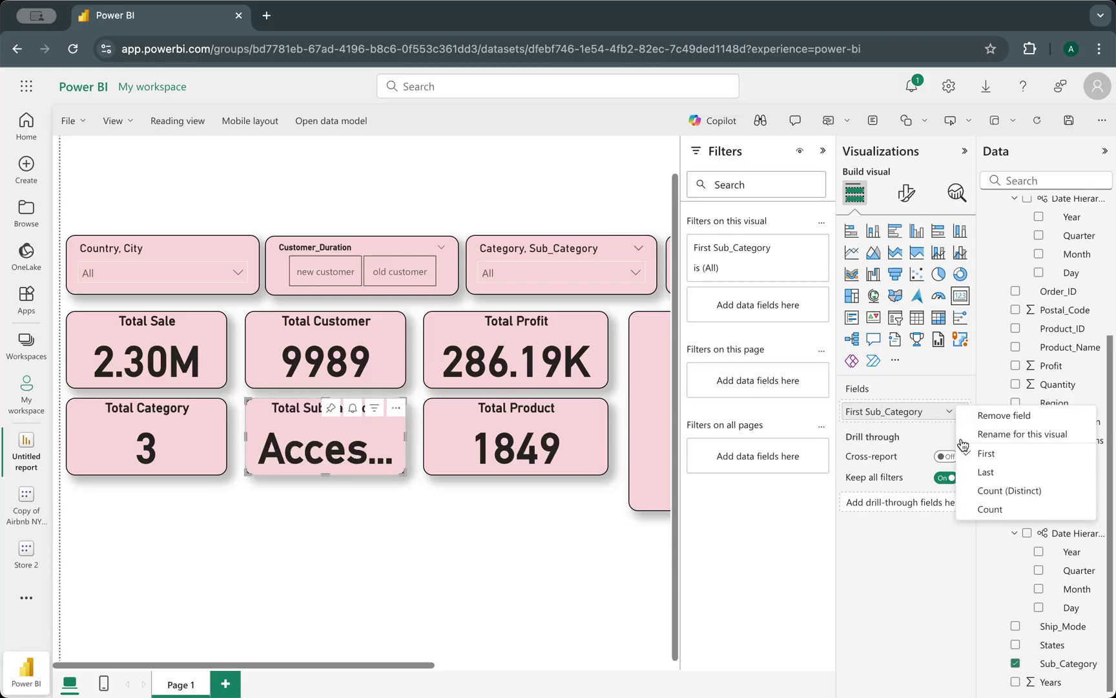
{"action": "left_click", "coordinate": [993, 493]}
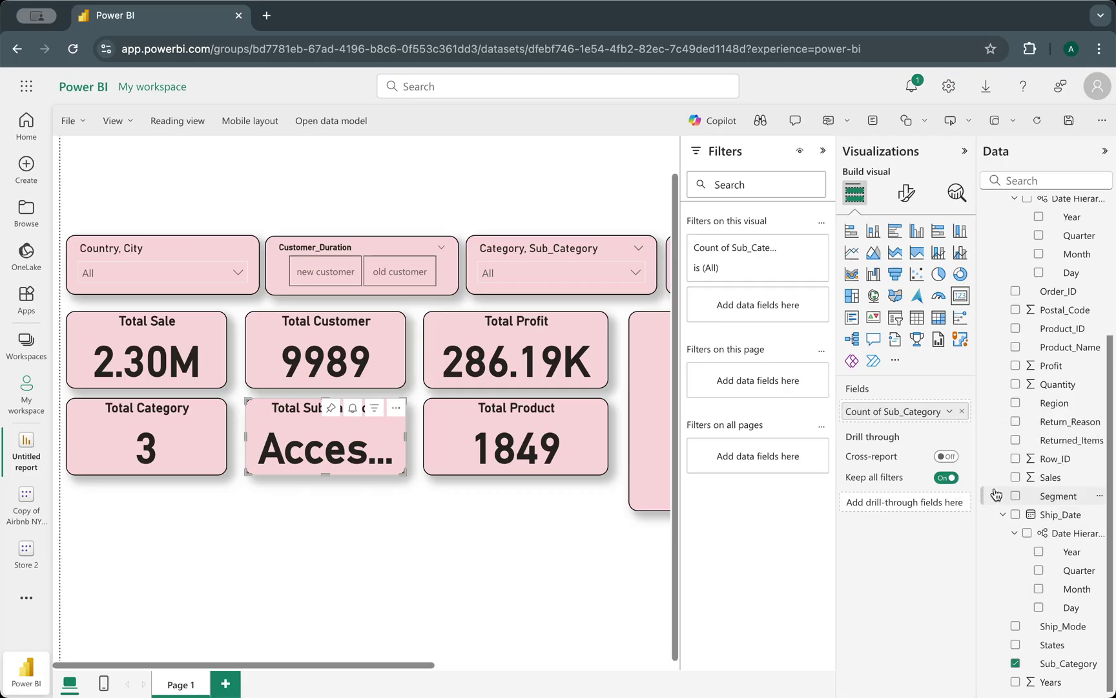
{"action": "left_click", "coordinate": [495, 557]}
- Shorten the Total Customer donut chart so its lower edge aligns with the second row of cards
{"action": "scroll", "coordinate": [494, 553], "scroll_direction": "right", "scroll_amount": 3}
{"action": "left_click", "coordinate": [534, 466]}
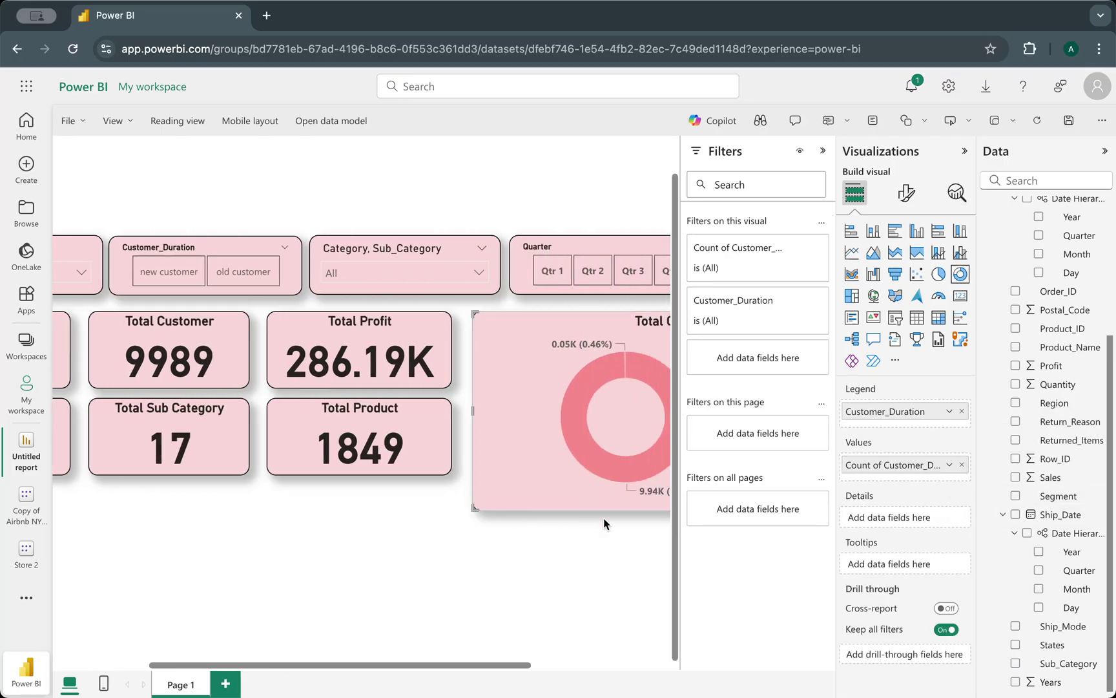
{"action": "scroll", "coordinate": [581, 514], "scroll_direction": "right", "scroll_amount": 3}
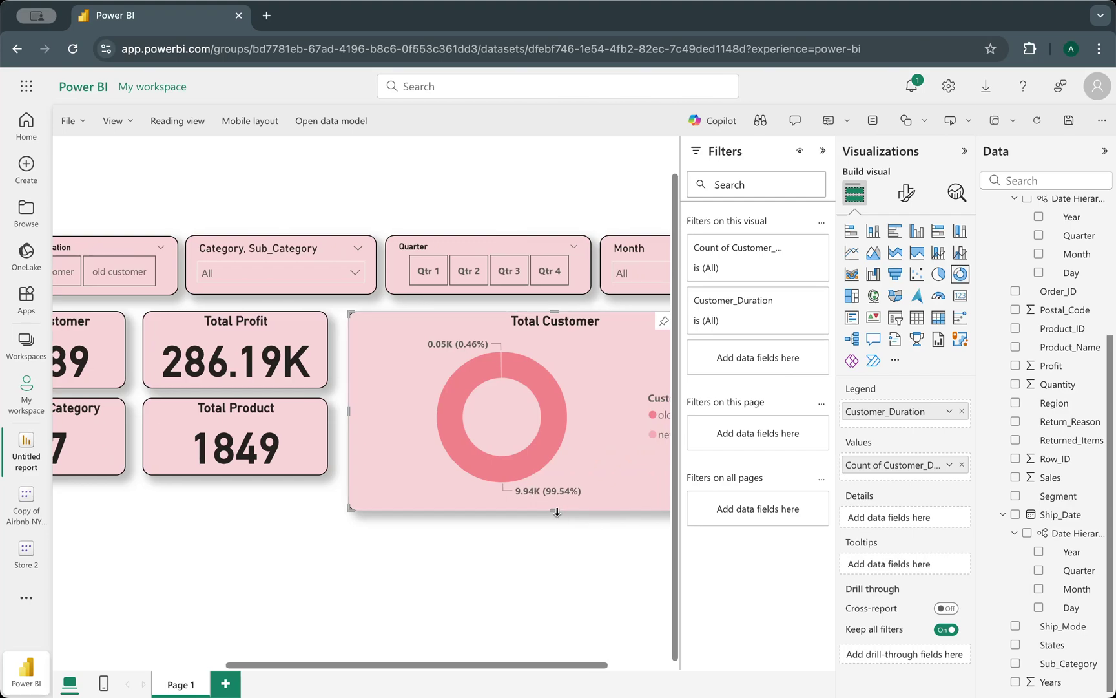
{"action": "left_click", "coordinate": [485, 555]}
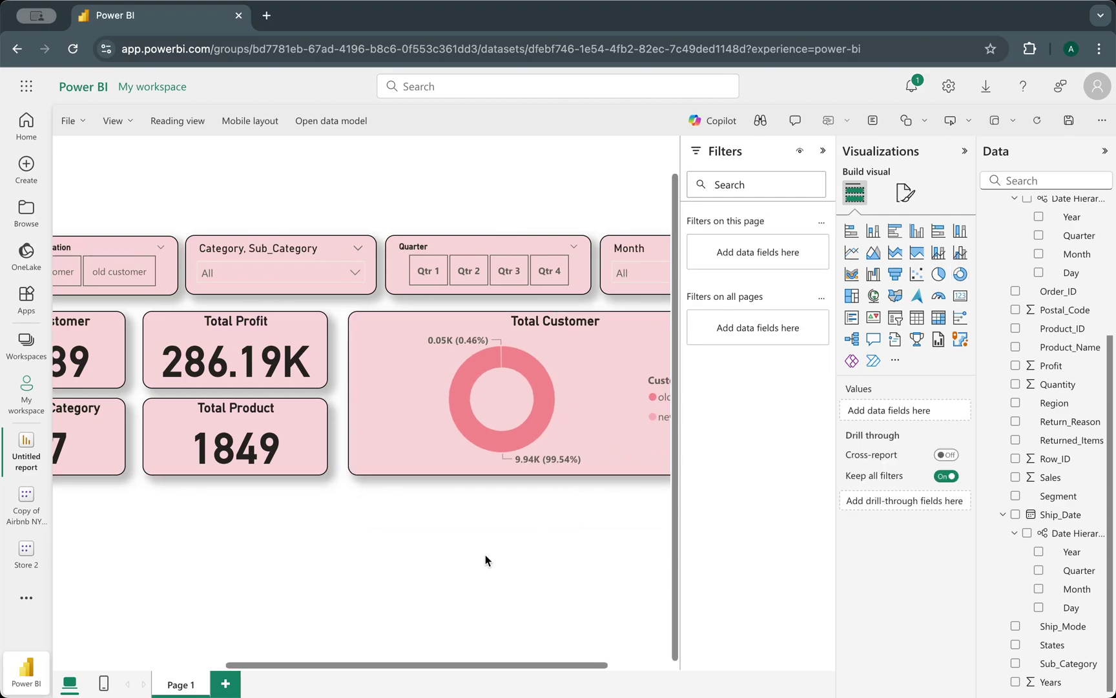
{"action": "scroll", "coordinate": [485, 555], "scroll_direction": "right", "scroll_amount": 2}
{"action": "scroll", "coordinate": [485, 556], "scroll_direction": "left", "scroll_amount": 7}
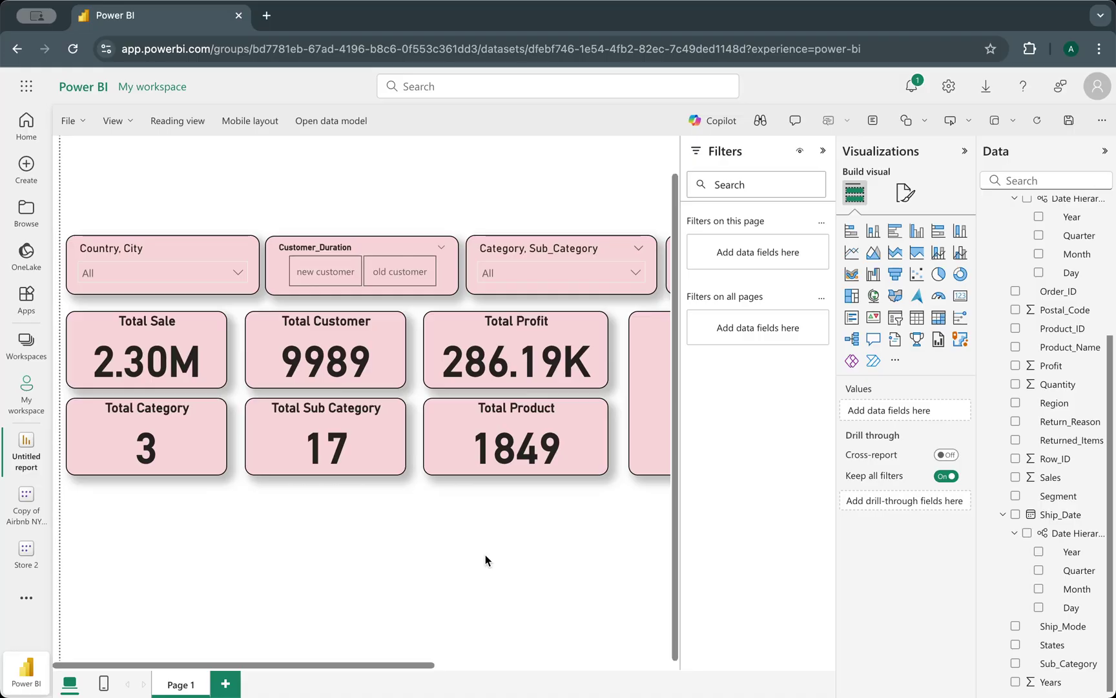
{"action": "scroll", "coordinate": [485, 555], "scroll_direction": "right", "scroll_amount": 7}
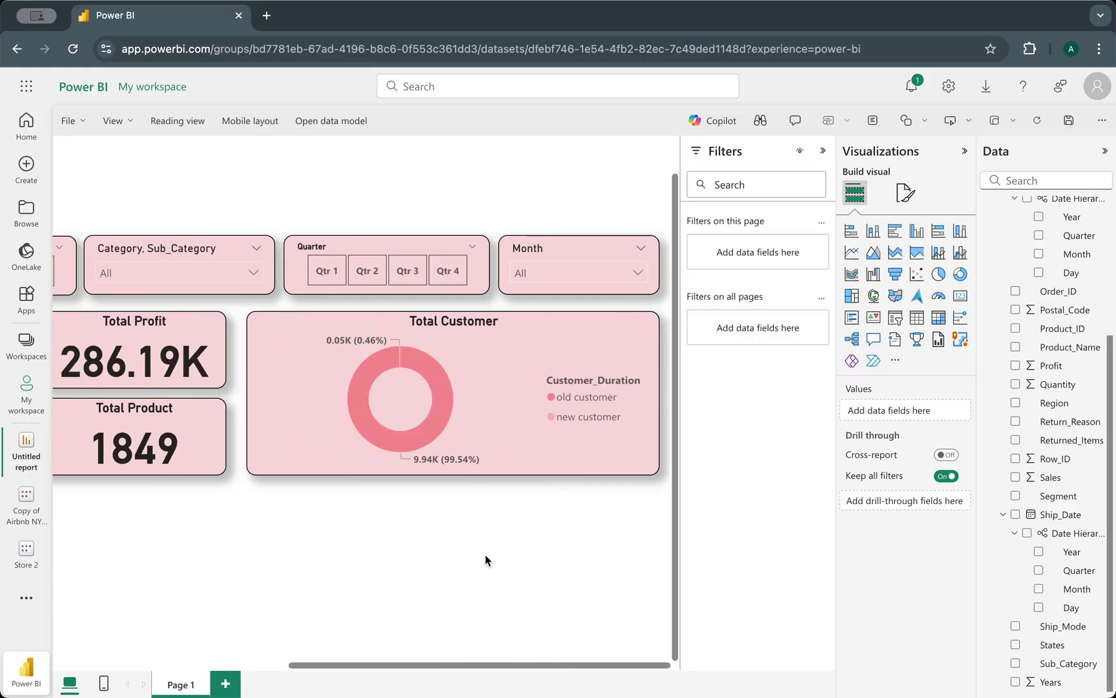
{"action": "scroll", "coordinate": [485, 555], "scroll_direction": "left", "scroll_amount": 7}
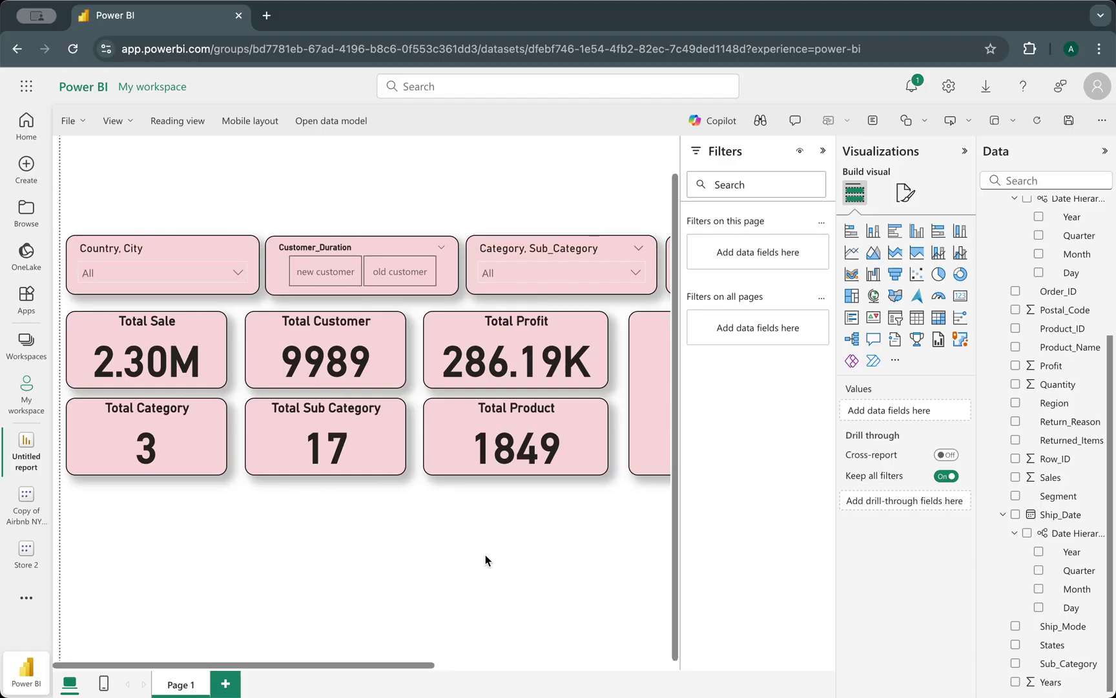
- Narrow the Total Customer donut chart from its left edge to free space beside the Total Profit and Total Product cards
{"action": "scroll", "coordinate": [485, 555], "scroll_direction": "right", "scroll_amount": 7}
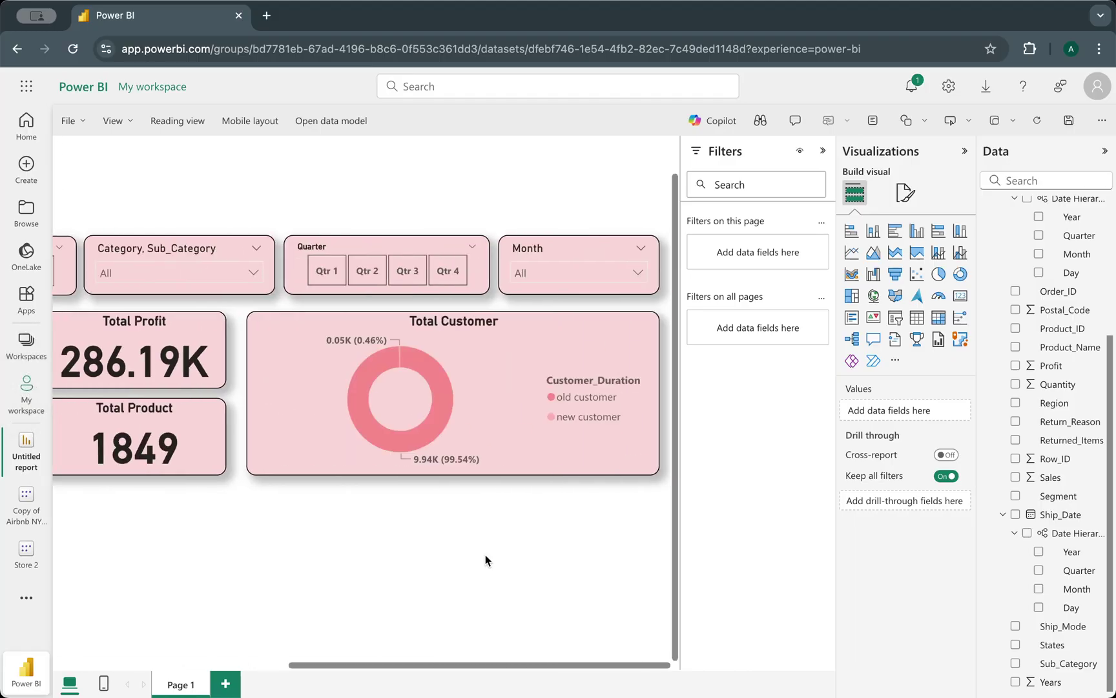
{"action": "left_click", "coordinate": [285, 371]}
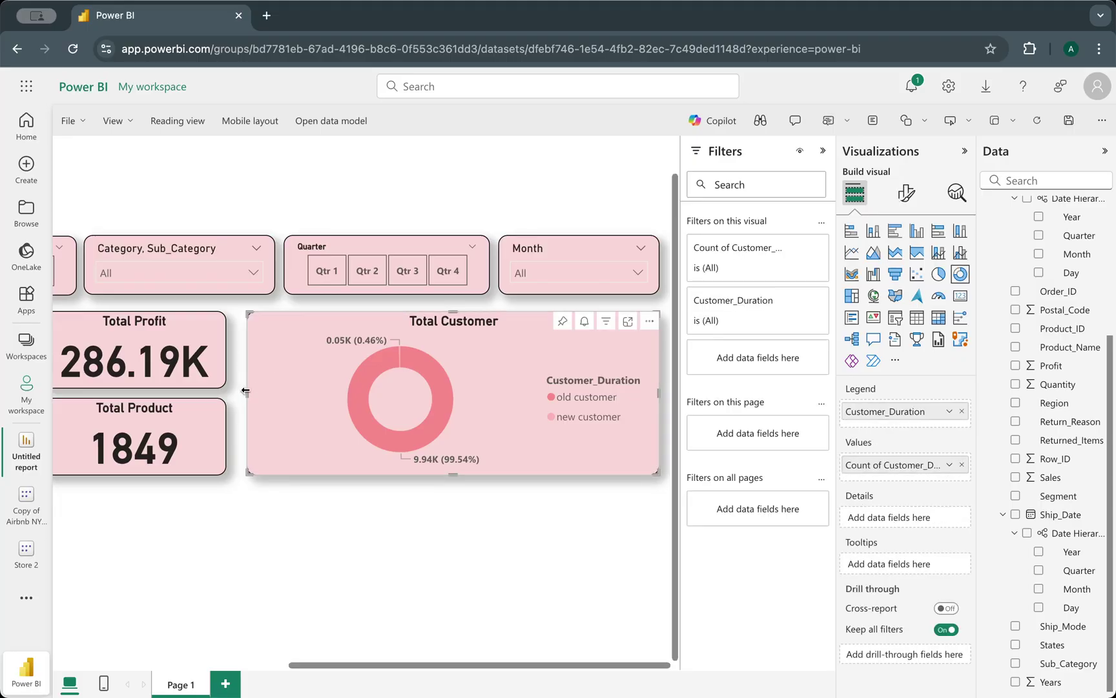
{"action": "left_click_drag", "start_coordinate": [246, 391], "coordinate": [299, 383]}
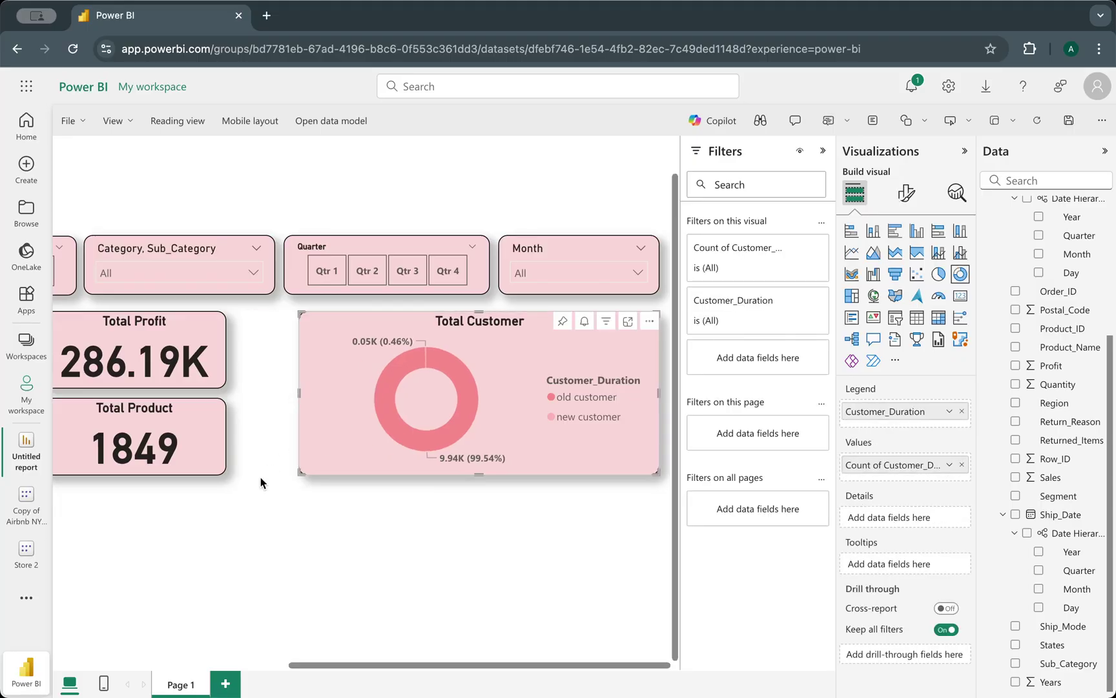
- Shift the Total Profit and Total Product cards toward the donut chart and widen both leftward to the same width
{"action": "scroll", "coordinate": [257, 480], "scroll_direction": "left", "scroll_amount": 3}
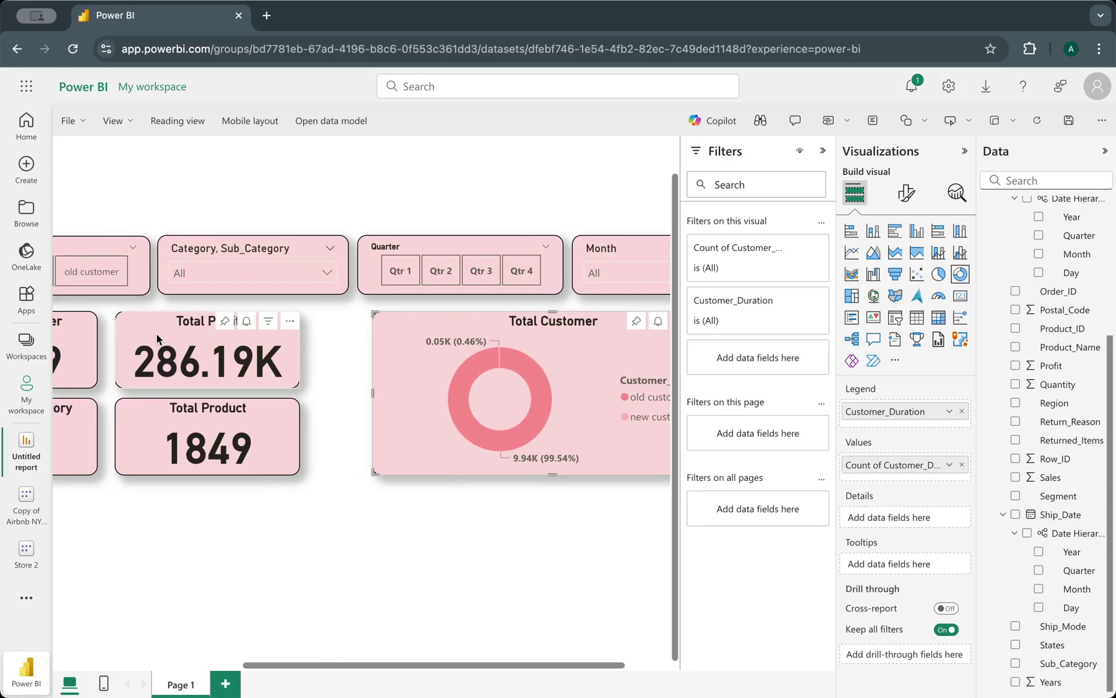
{"action": "left_click_drag", "start_coordinate": [156, 334], "coordinate": [216, 334]}
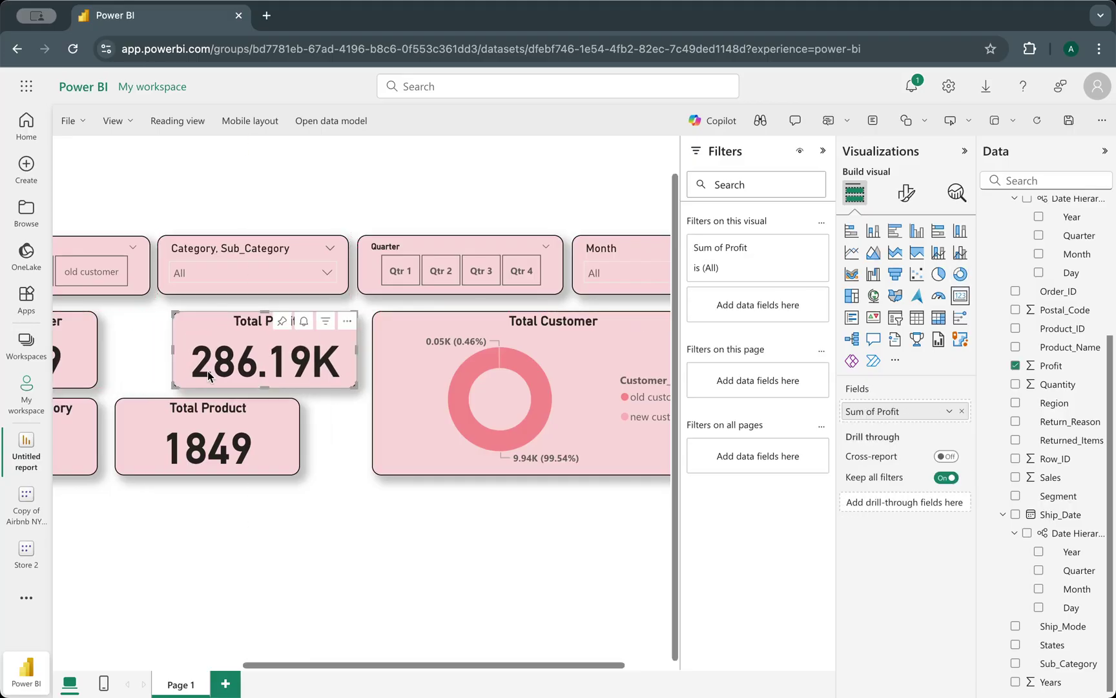
{"action": "mouse_move", "coordinate": [154, 420]}
{"action": "left_mouse_down"}
{"action": "mouse_move", "coordinate": [212, 413]}
{"action": "mouse_move", "coordinate": [153, 430]}
{"action": "left_mouse_up"}
{"action": "left_click", "coordinate": [175, 345]}
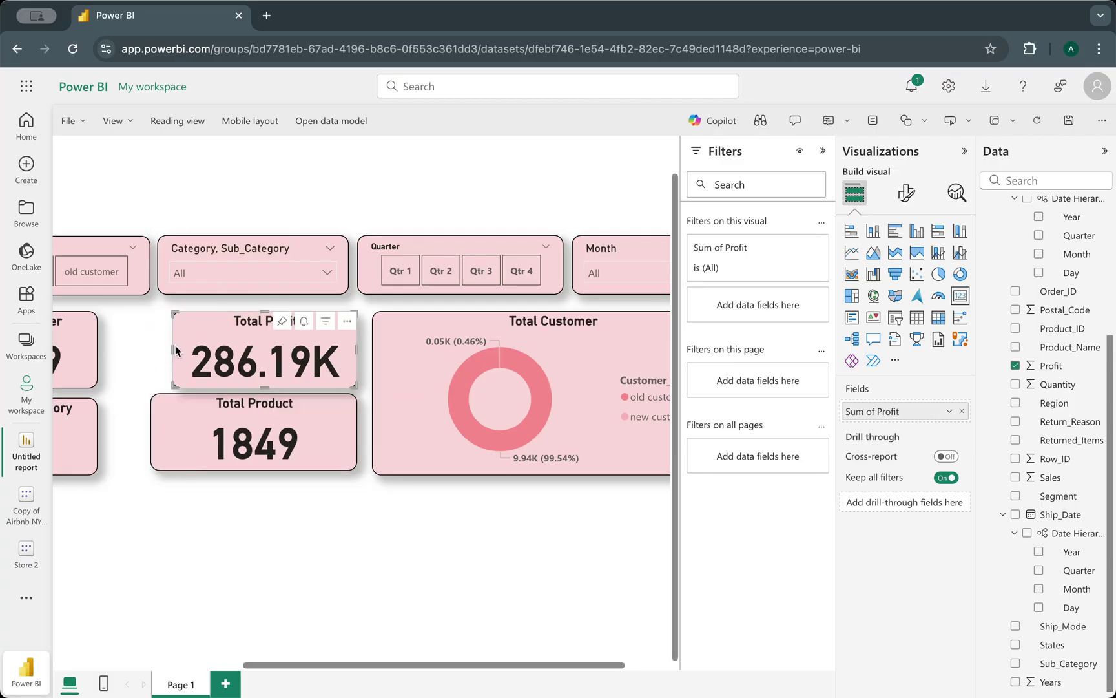
{"action": "left_click_drag", "start_coordinate": [175, 346], "coordinate": [150, 349]}
- Move and widen the Total Sub Category and Total Customer cards so their left edges align with the Customer_Duration slicer
{"action": "scroll", "coordinate": [106, 531], "scroll_direction": "left", "scroll_amount": 2}
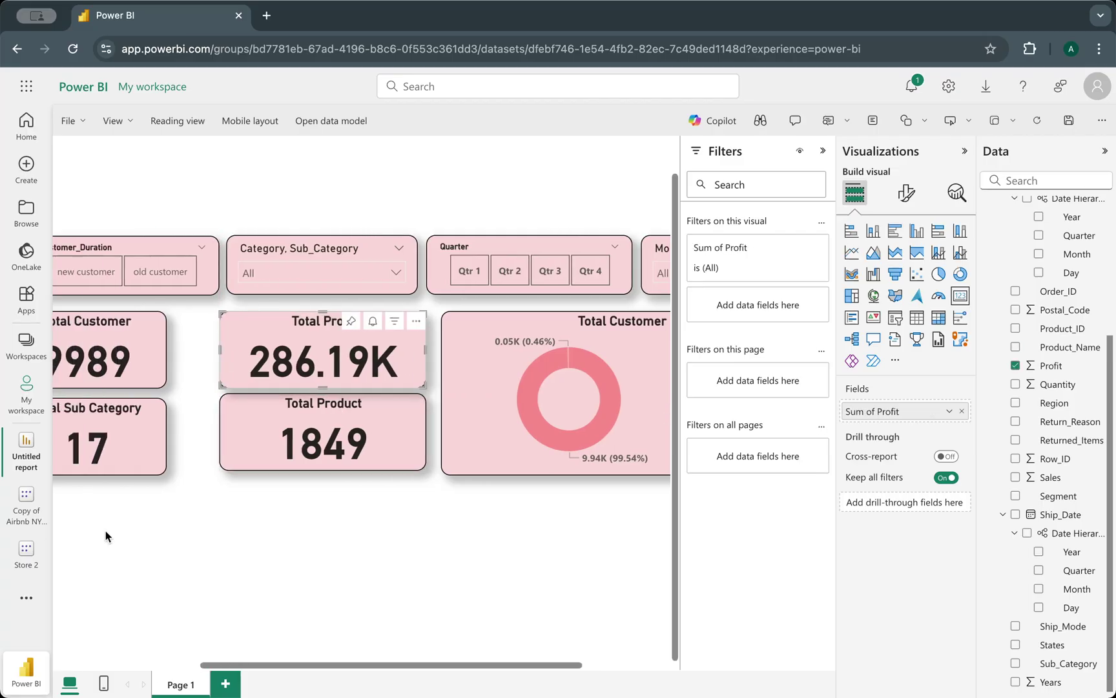
{"action": "scroll", "coordinate": [105, 531], "scroll_direction": "left", "scroll_amount": 2}
{"action": "mouse_move", "coordinate": [102, 432]}
{"action": "left_mouse_down"}
{"action": "mouse_move", "coordinate": [146, 427]}
{"action": "mouse_move", "coordinate": [80, 430]}
{"action": "left_mouse_up"}
{"action": "scroll", "coordinate": [84, 436], "scroll_direction": "left", "scroll_amount": 2}
{"action": "scroll", "coordinate": [84, 435], "scroll_direction": "up", "scroll_amount": 1}
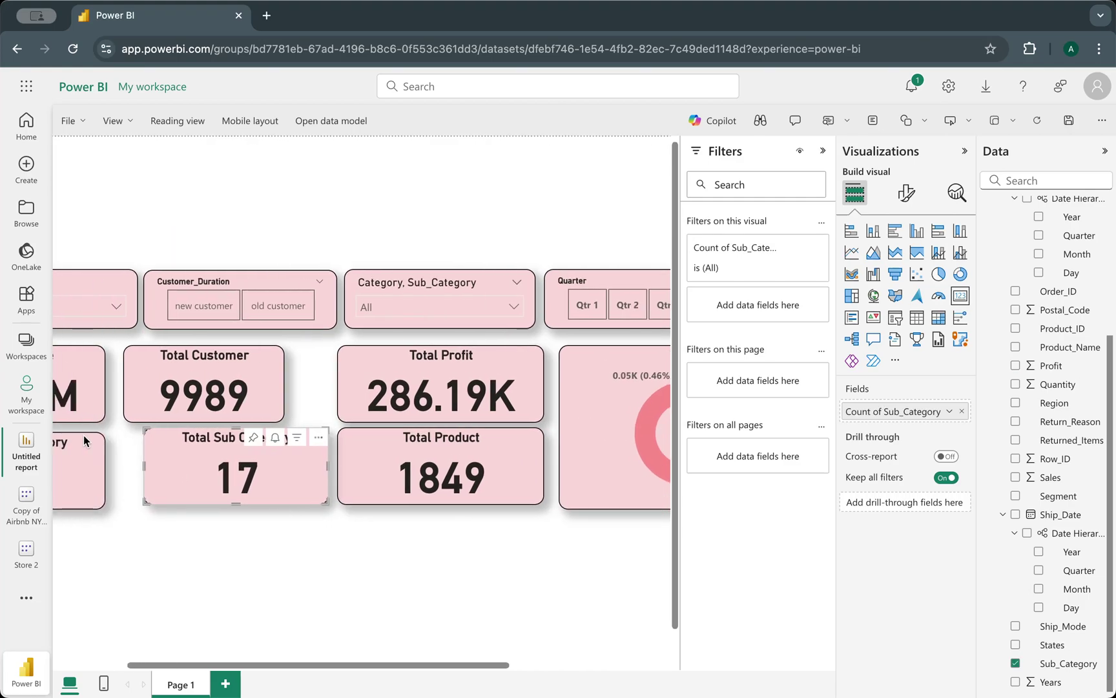
{"action": "scroll", "coordinate": [84, 436], "scroll_direction": "left", "scroll_amount": 1}
{"action": "mouse_move", "coordinate": [153, 380]}
{"action": "left_mouse_down"}
{"action": "mouse_move", "coordinate": [202, 378]}
{"action": "mouse_move", "coordinate": [158, 383]}
{"action": "left_mouse_up"}
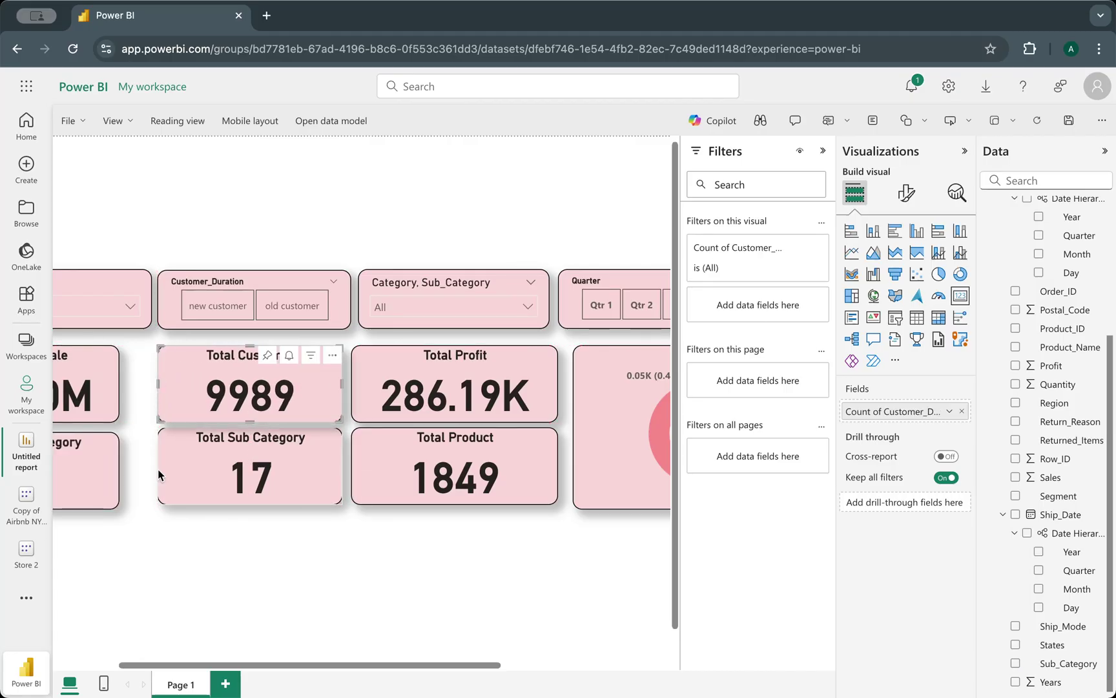
- Widen the Total Sale and Total Category cards rightward to nearly reach the Total Customer and Total Sub Category cards
{"action": "scroll", "coordinate": [159, 475], "scroll_direction": "left", "scroll_amount": 6}
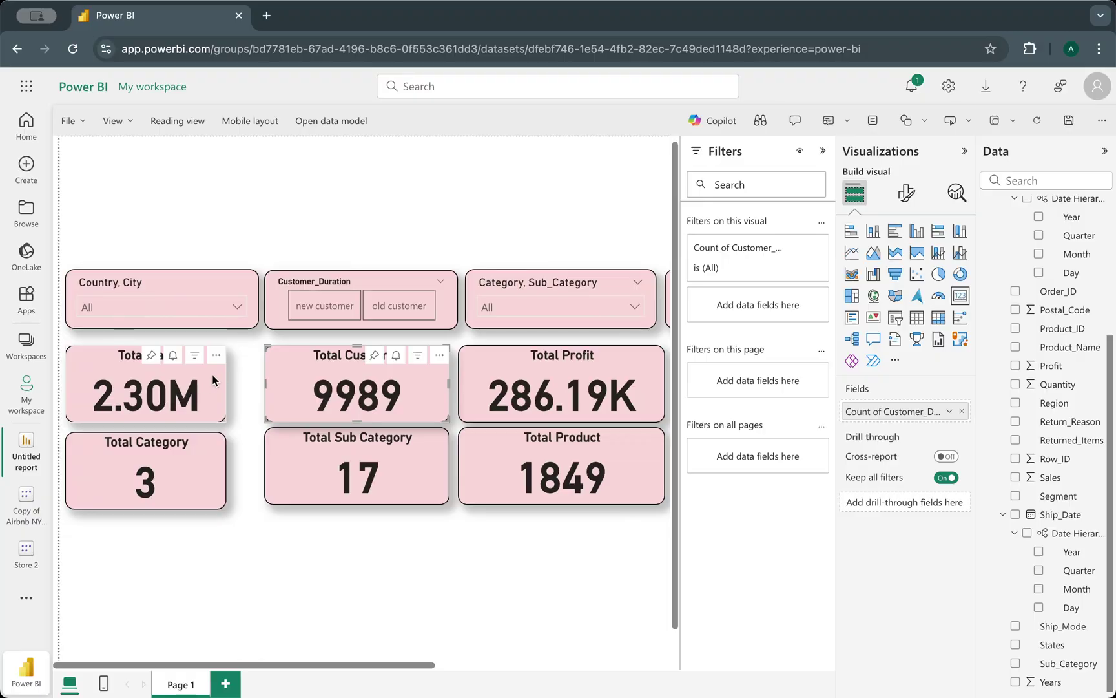
{"action": "left_click", "coordinate": [222, 385]}
{"action": "left_click_drag", "start_coordinate": [226, 383], "coordinate": [251, 382]}
{"action": "left_click", "coordinate": [223, 481]}
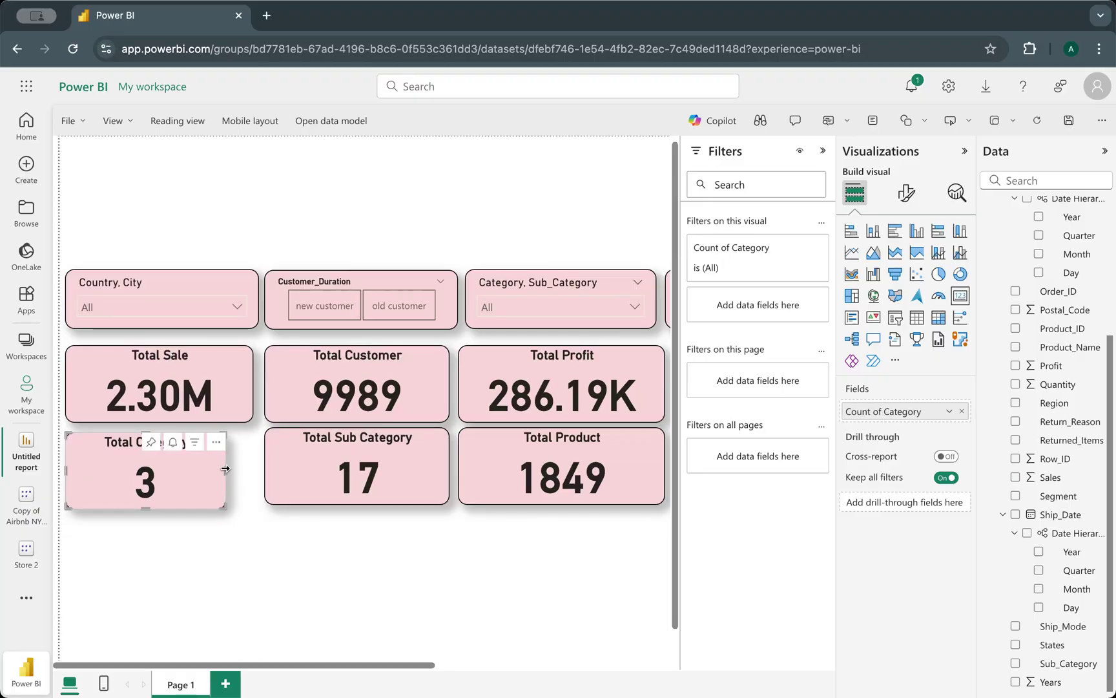
{"action": "left_click_drag", "start_coordinate": [226, 471], "coordinate": [252, 472]}
{"action": "left_click", "coordinate": [320, 556]}
- Narrow the Total Profit and Total Product cards so their right edges align with the Category, Sub_Category slicer
{"action": "scroll", "coordinate": [320, 556], "scroll_direction": "right", "scroll_amount": 3}
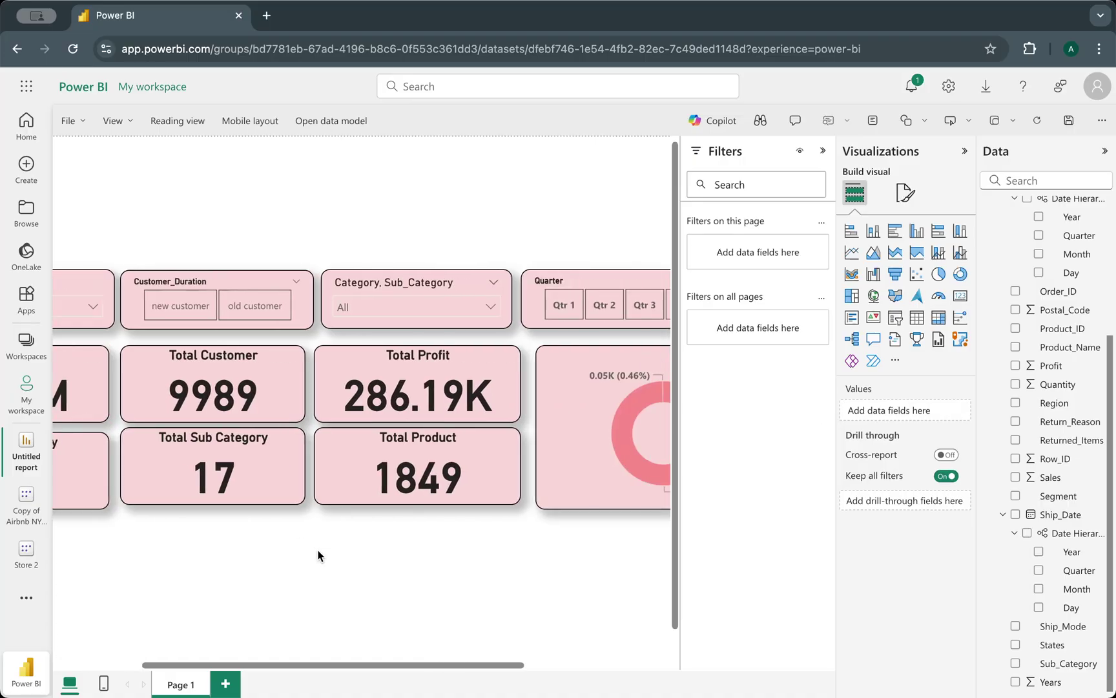
{"action": "left_click", "coordinate": [497, 383]}
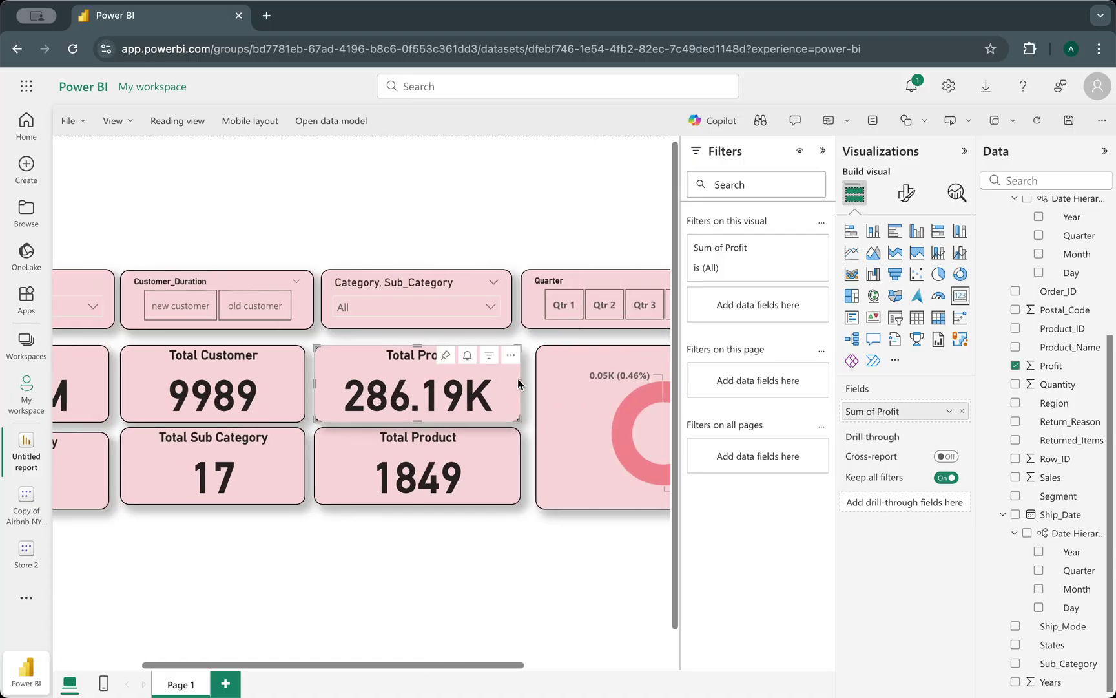
{"action": "left_click_drag", "start_coordinate": [518, 386], "coordinate": [510, 388]}
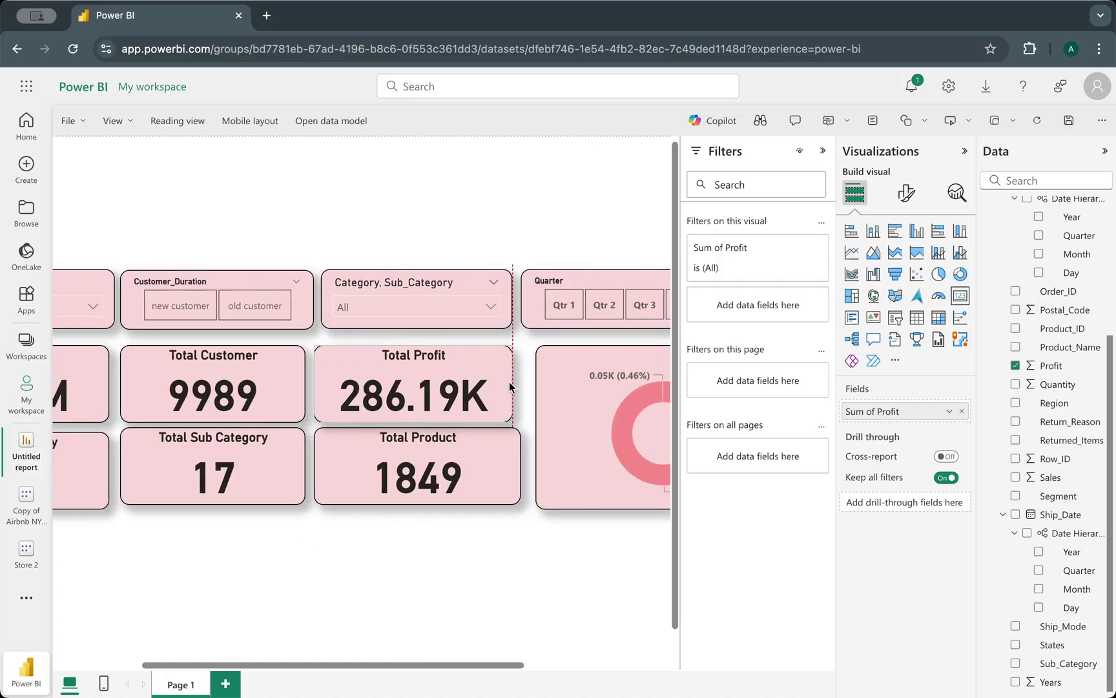
{"action": "left_click", "coordinate": [517, 464]}
{"action": "left_click_drag", "start_coordinate": [517, 468], "coordinate": [509, 469]}
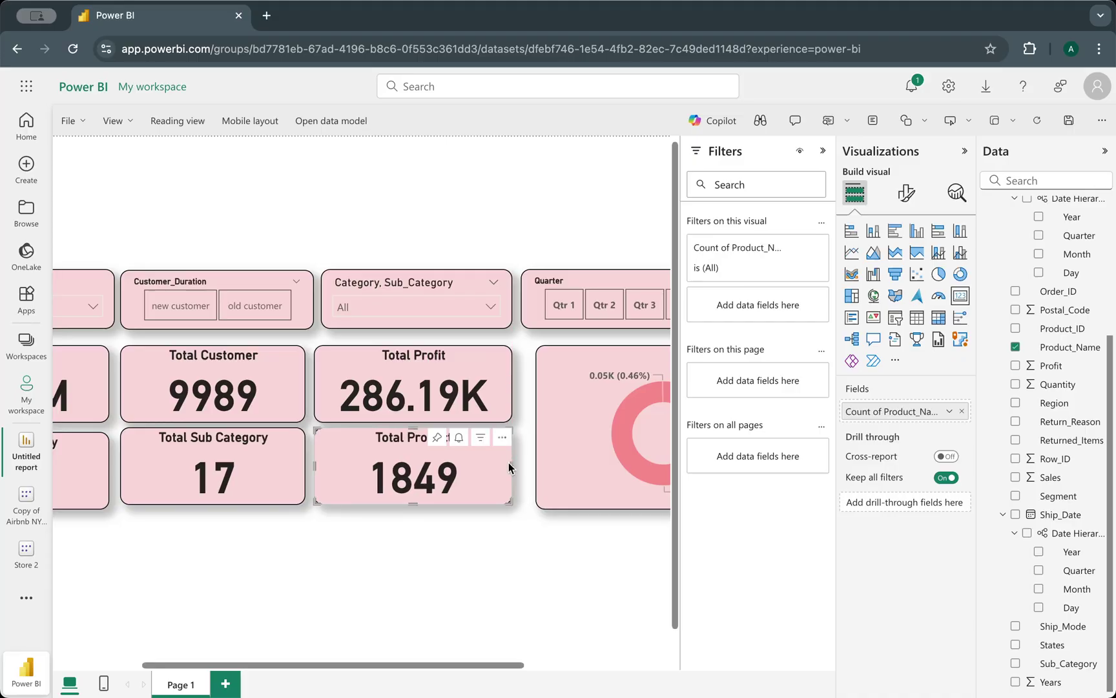
- Widen the Total Customer donut chart leftward until its left edge aligns with the Quarter slicer
{"action": "left_click", "coordinate": [576, 433]}
{"action": "left_click_drag", "start_coordinate": [537, 427], "coordinate": [522, 426]}
{"action": "left_click", "coordinate": [528, 609]}
{"action": "scroll", "coordinate": [528, 609], "scroll_direction": "right", "scroll_amount": 5}
{"action": "scroll", "coordinate": [528, 608], "scroll_direction": "right", "scroll_amount": 2}
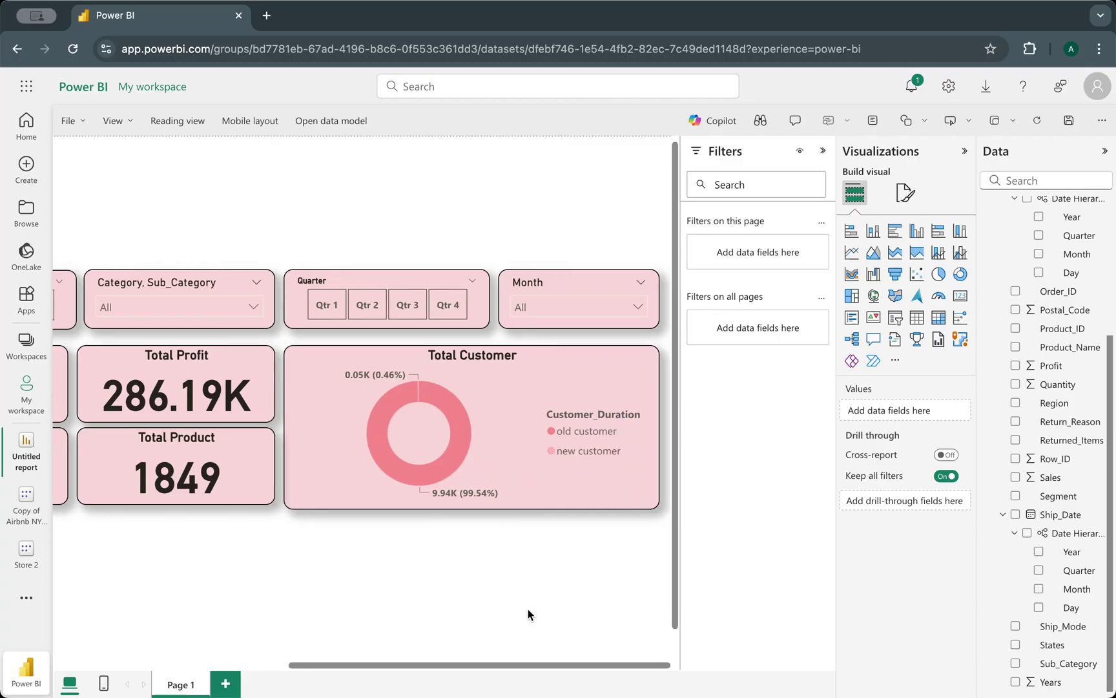
- Examine the alignment of the slicer row, KPI cards and Total Customer donut chart across the full page width
{"action": "scroll", "coordinate": [528, 609], "scroll_direction": "left", "scroll_amount": 15}
{"action": "scroll", "coordinate": [528, 609], "scroll_direction": "right", "scroll_amount": 15}
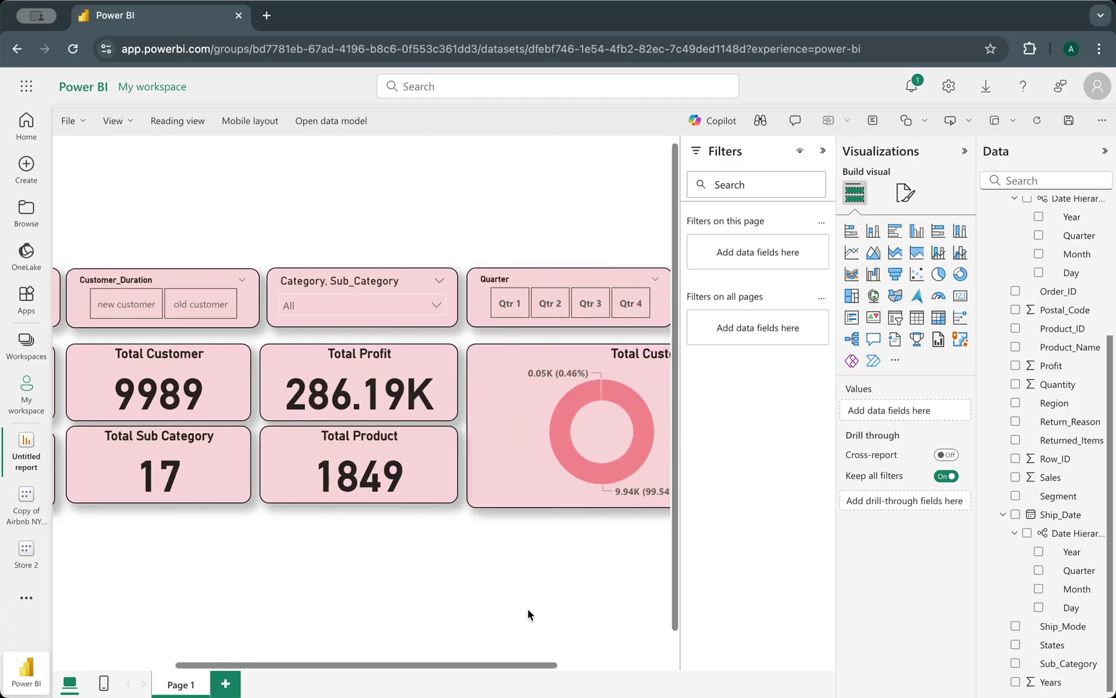
{"action": "scroll", "coordinate": [528, 609], "scroll_direction": "left", "scroll_amount": 15}
{"action": "scroll", "coordinate": [528, 608], "scroll_direction": "right", "scroll_amount": 15}
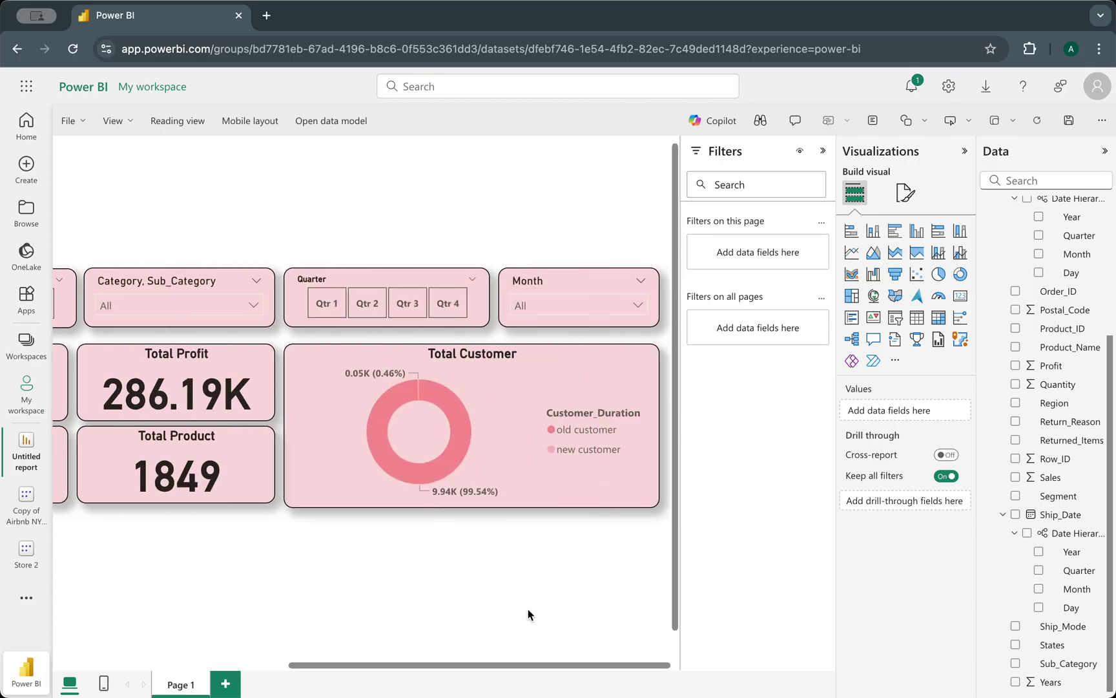
{"action": "scroll", "coordinate": [528, 613], "scroll_direction": "left", "scroll_amount": 15}
{"action": "scroll", "coordinate": [527, 614], "scroll_direction": "right", "scroll_amount": 15}
{"action": "scroll", "coordinate": [528, 611], "scroll_direction": "down", "scroll_amount": 2}
{"action": "scroll", "coordinate": [528, 611], "scroll_direction": "left", "scroll_amount": 15}
{"action": "scroll", "coordinate": [528, 609], "scroll_direction": "right", "scroll_amount": 15}
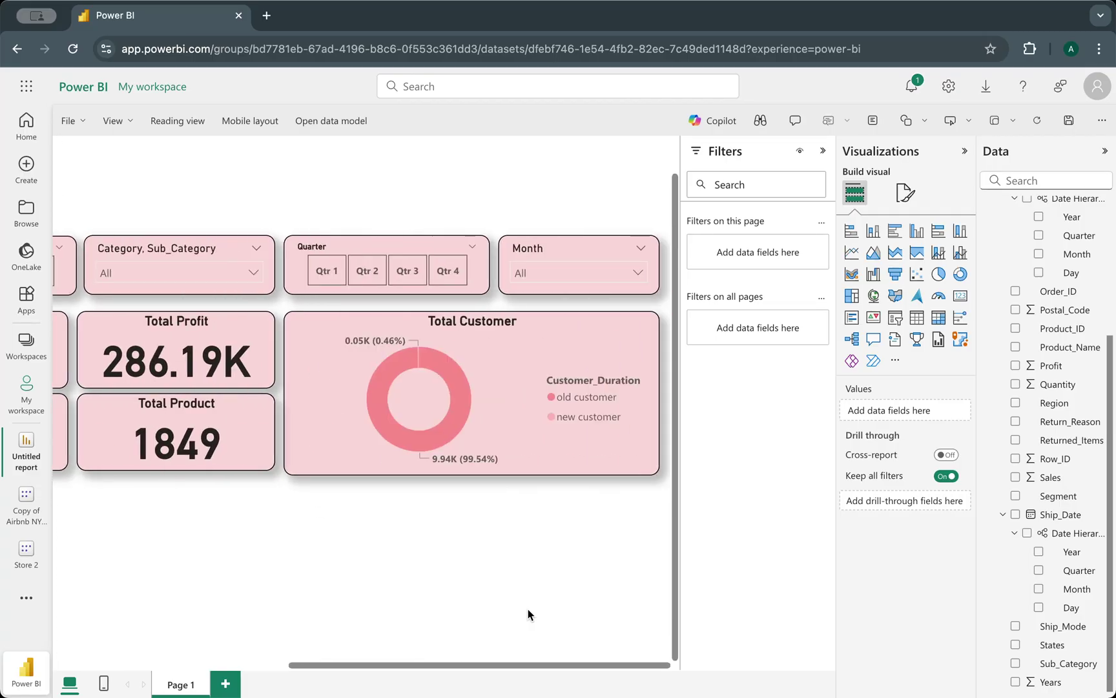
{"action": "scroll", "coordinate": [528, 609], "scroll_direction": "left", "scroll_amount": 15}
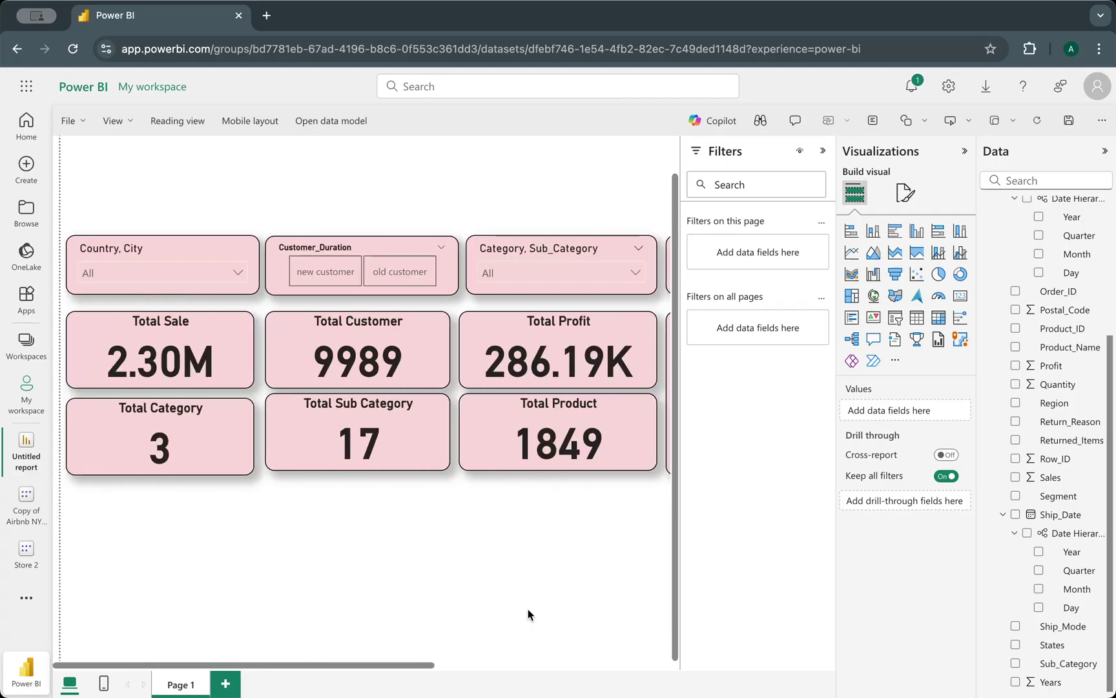
{"action": "scroll", "coordinate": [537, 609], "scroll_direction": "right", "scroll_amount": 5}
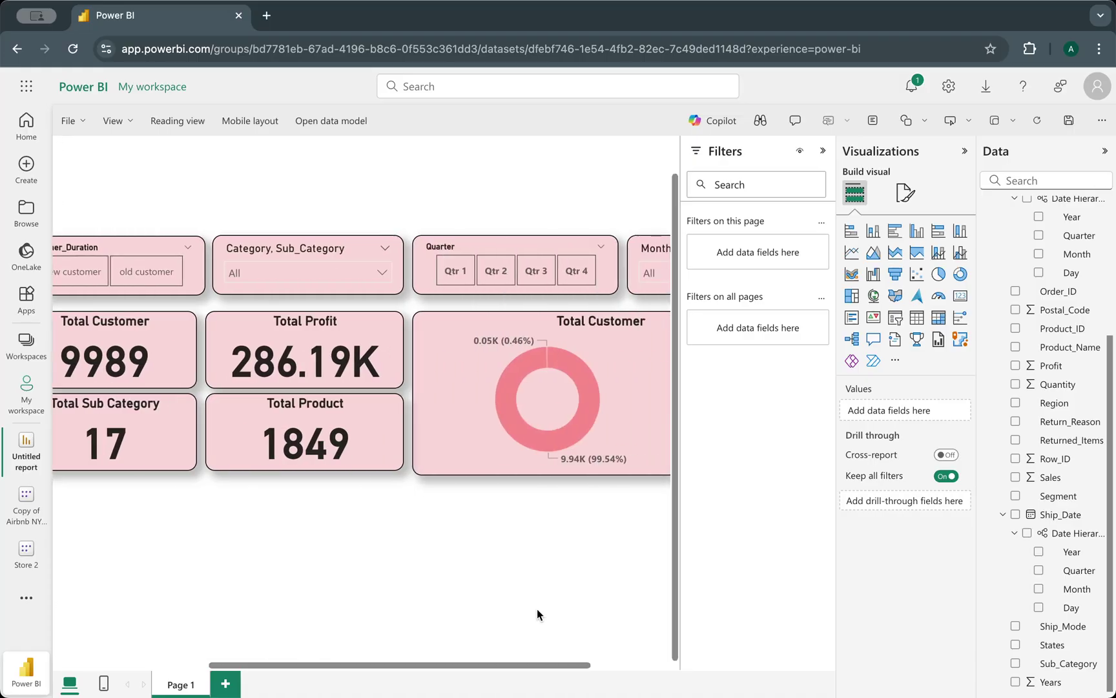
{"action": "scroll", "coordinate": [538, 609], "scroll_direction": "left", "scroll_amount": 5}
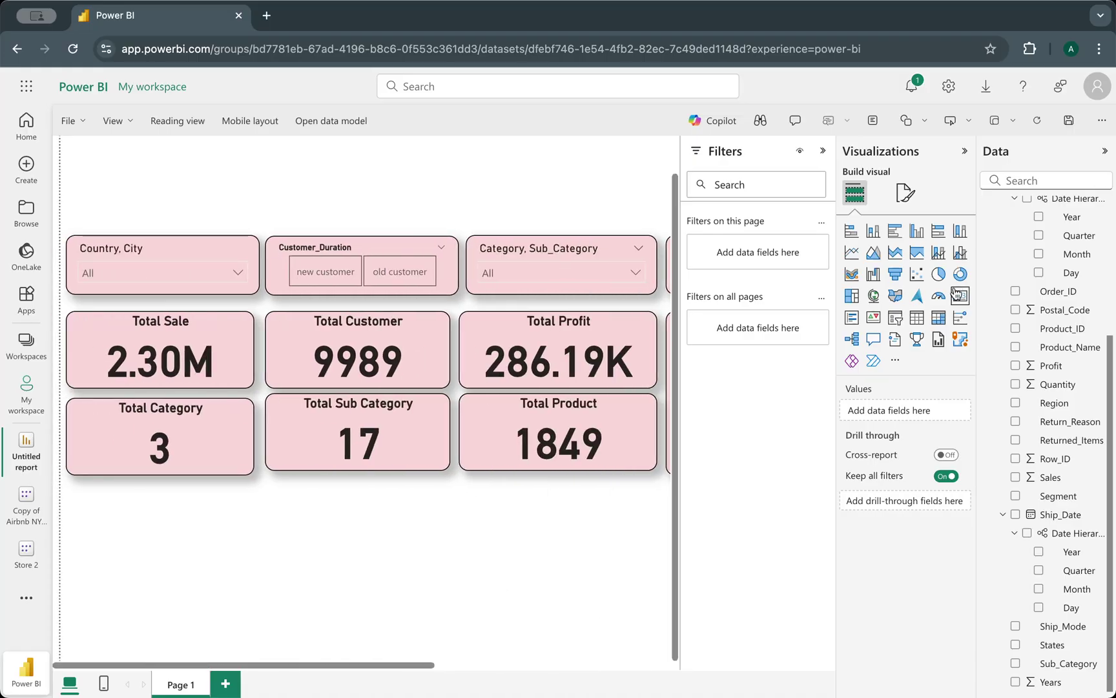
- Add an empty clustered column chart below the Total Category card and widen it slightly past the card
{"action": "left_click", "coordinate": [918, 231]}
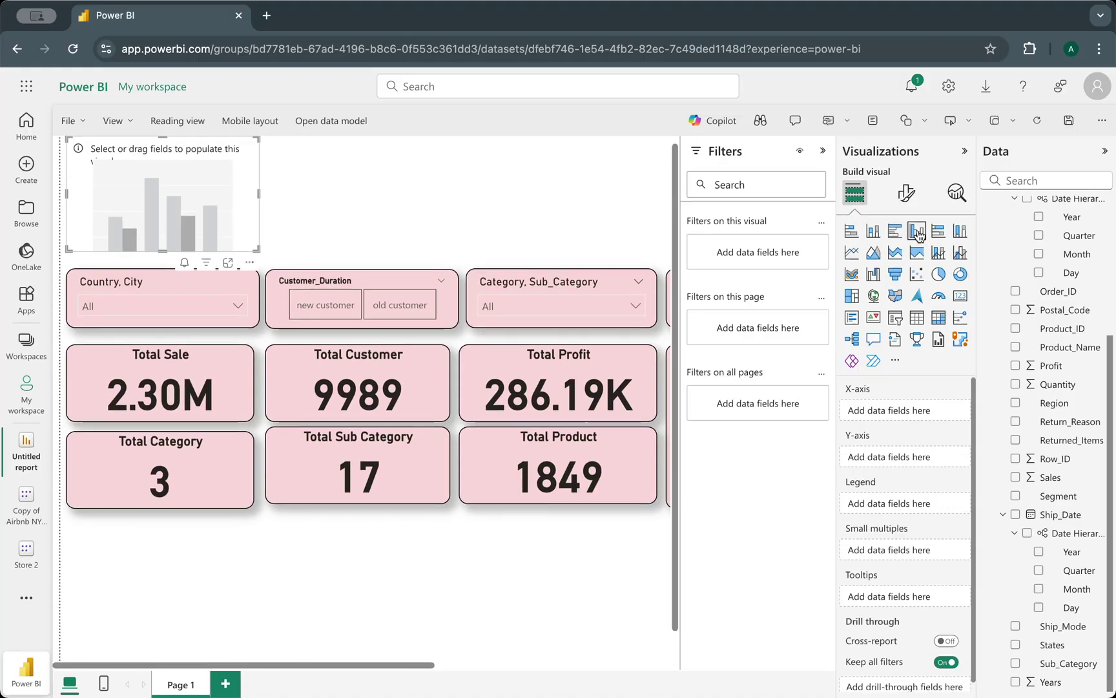
{"action": "left_click_drag", "start_coordinate": [169, 174], "coordinate": [162, 651]}
{"action": "scroll", "coordinate": [349, 603], "scroll_direction": "down", "scroll_amount": 1}
{"action": "left_click_drag", "start_coordinate": [260, 569], "coordinate": [308, 569]}
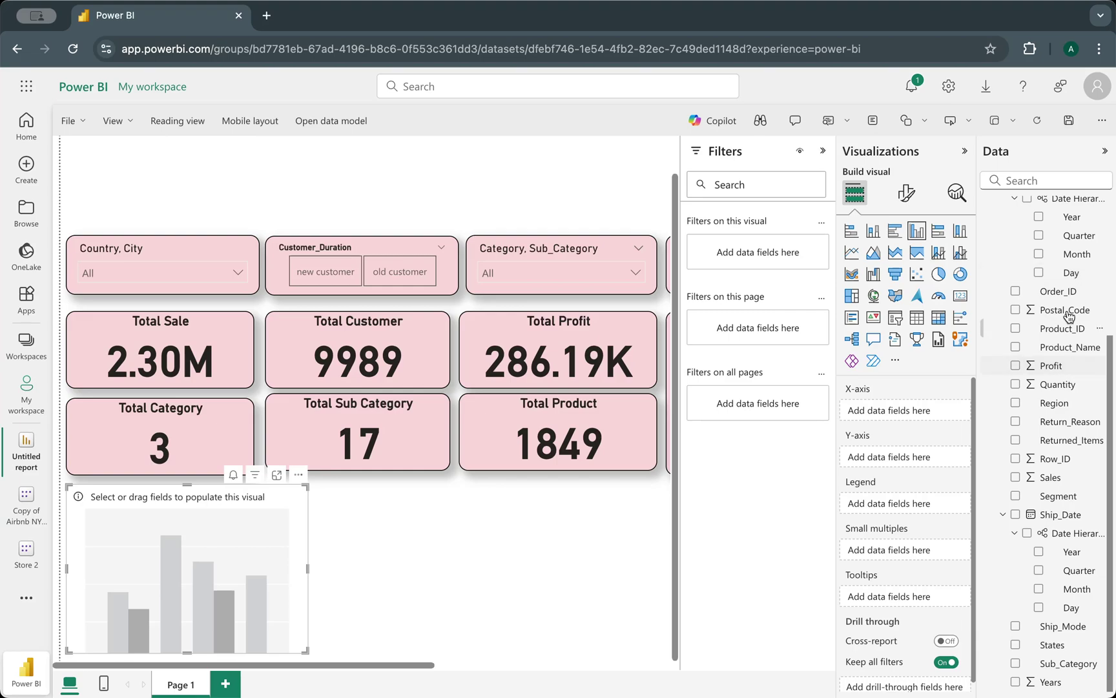
- Plot the average of Profit by Customer_Duration in the new column chart, and remove that chart from the page
{"action": "scroll", "coordinate": [1075, 266], "scroll_direction": "up", "scroll_amount": 3}
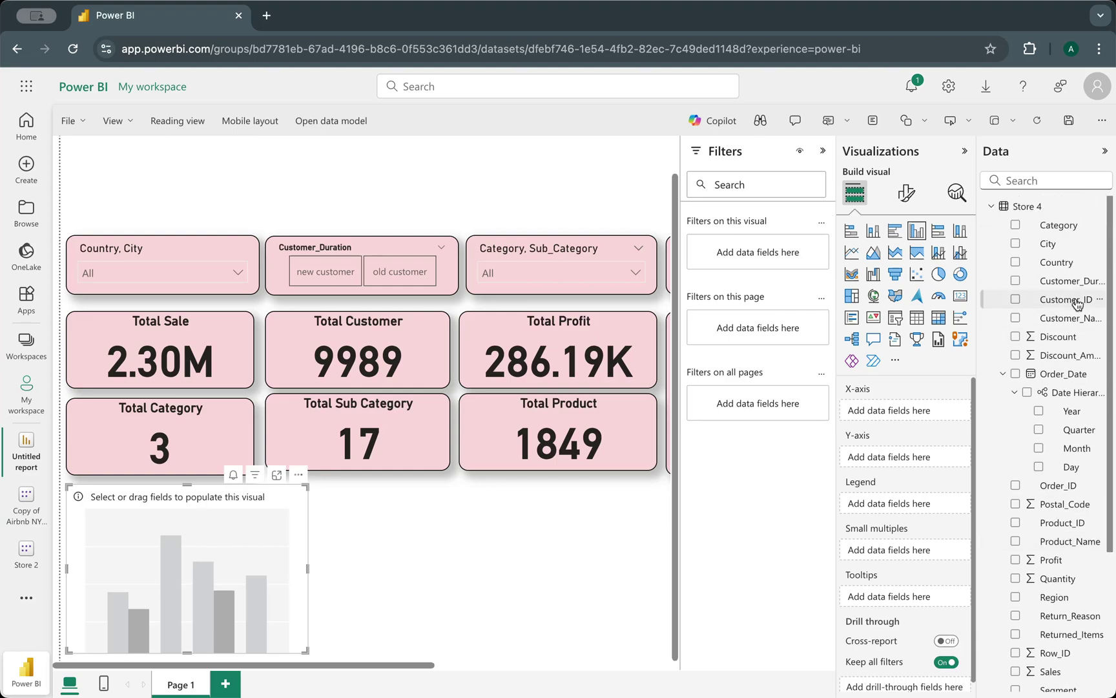
{"action": "left_click_drag", "start_coordinate": [1068, 281], "coordinate": [928, 414]}
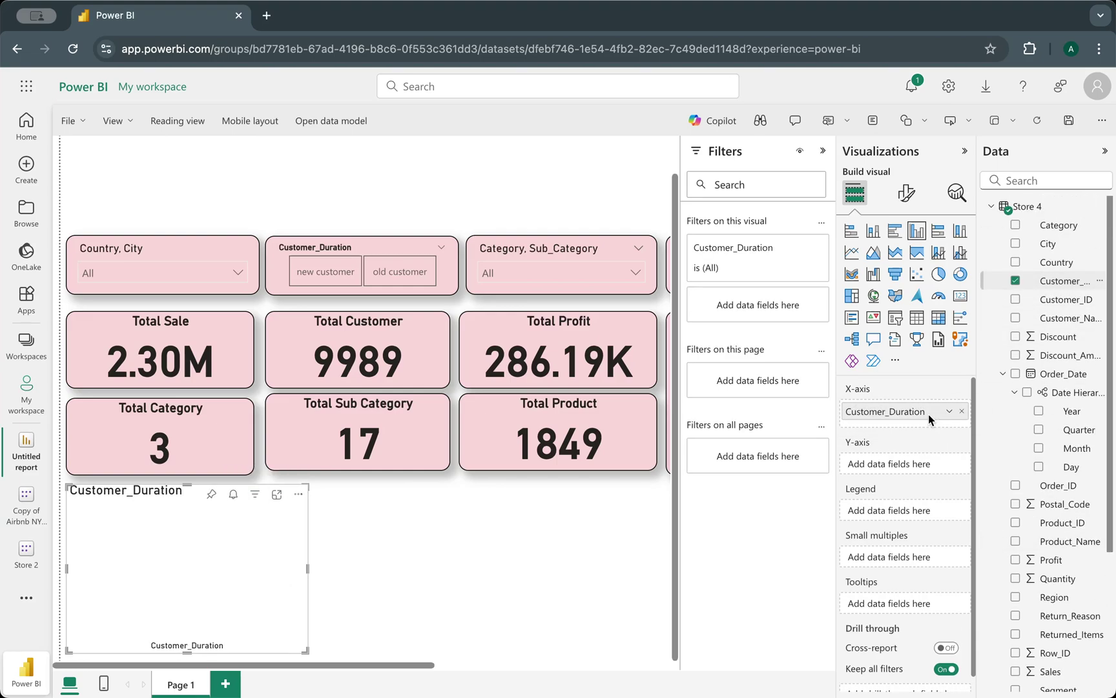
{"action": "scroll", "coordinate": [1062, 500], "scroll_direction": "down", "scroll_amount": 2}
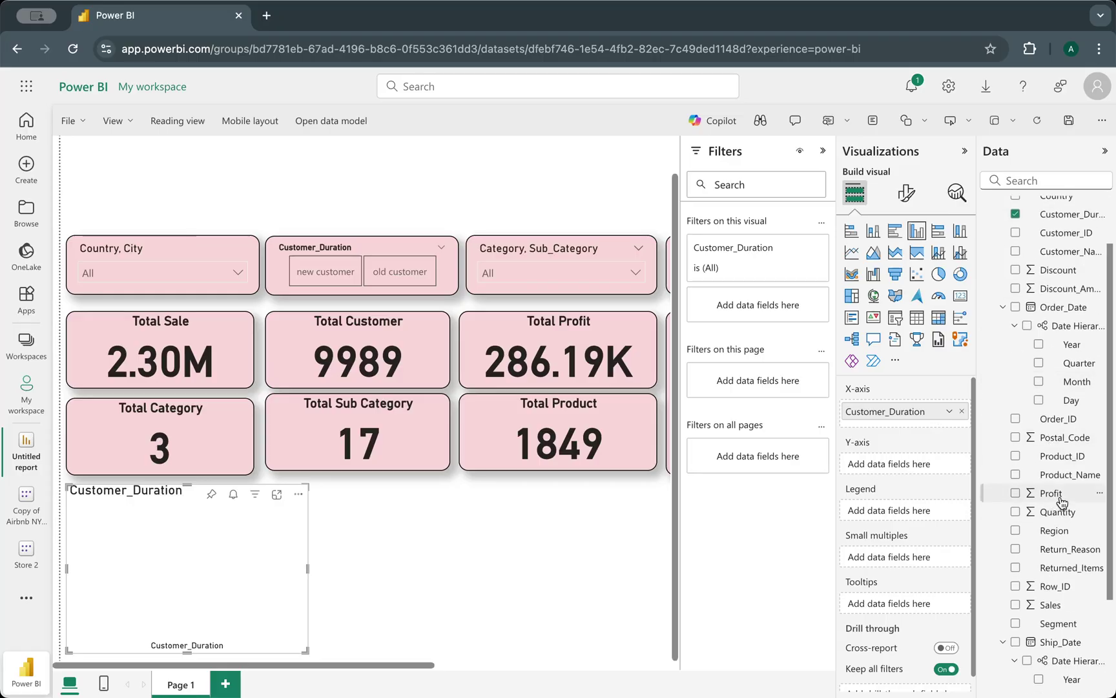
{"action": "left_click_drag", "start_coordinate": [1062, 501], "coordinate": [917, 465]}
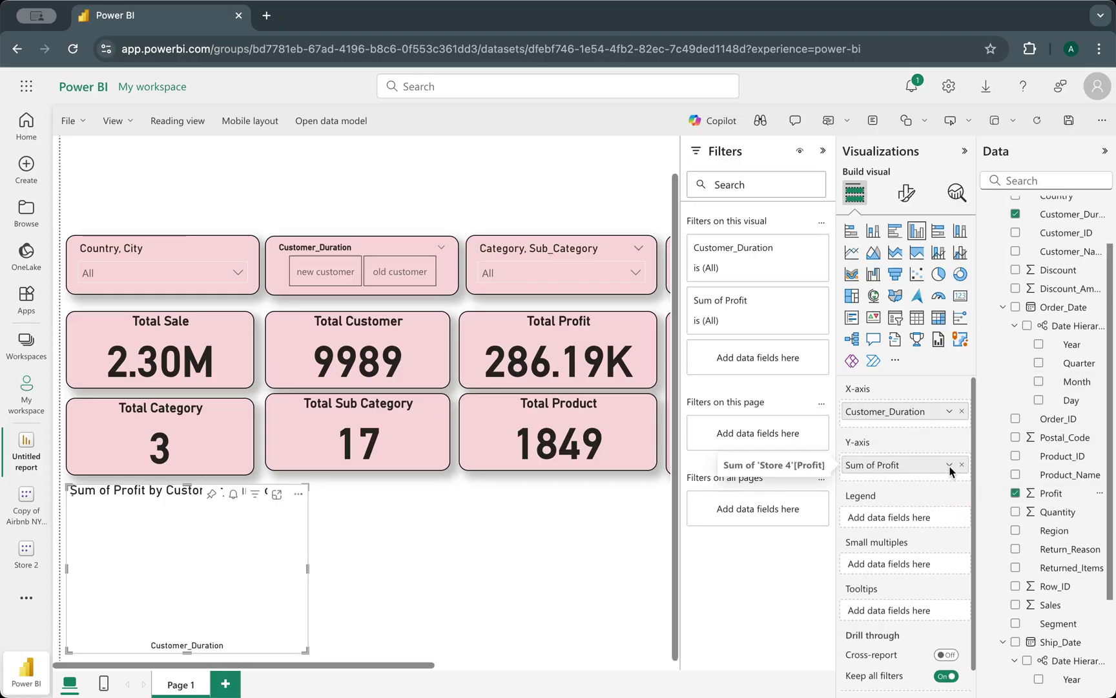
{"action": "left_click", "coordinate": [949, 465]}
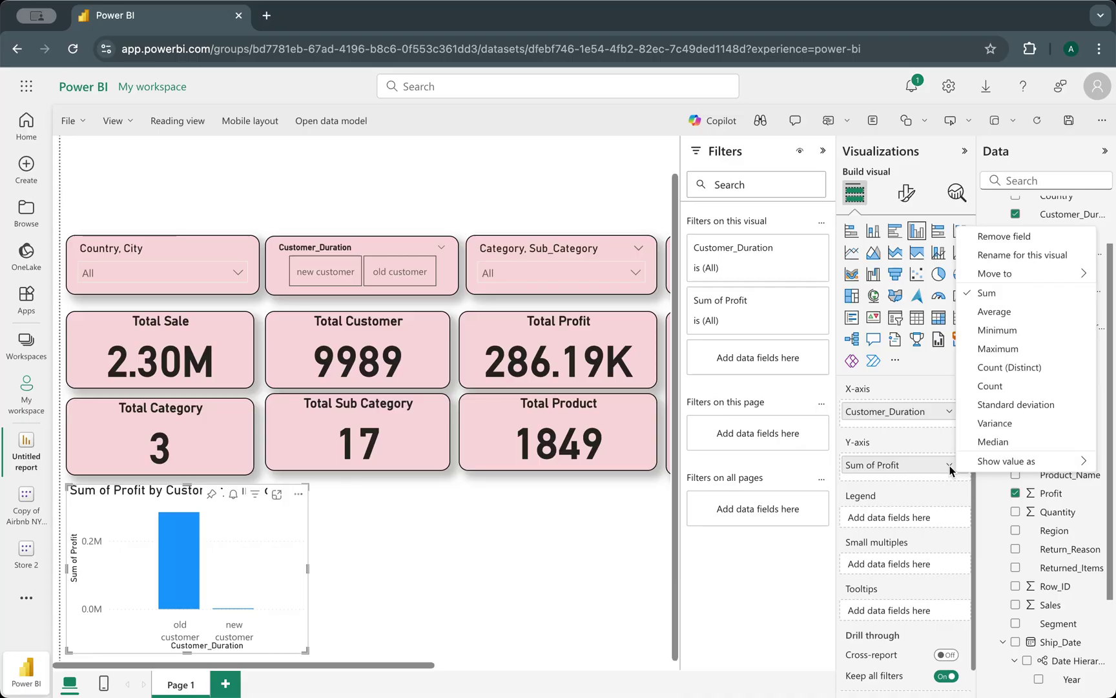
{"action": "left_click", "coordinate": [1005, 312]}
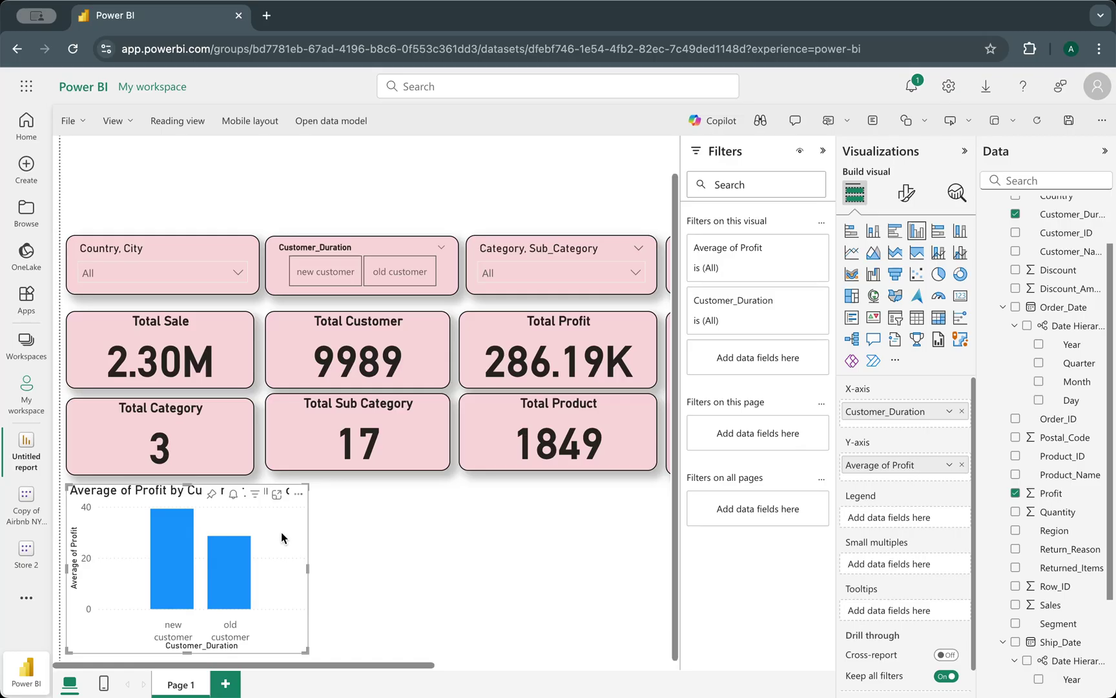
{"action": "left_click", "coordinate": [299, 493]}
{"action": "left_click", "coordinate": [349, 588]}
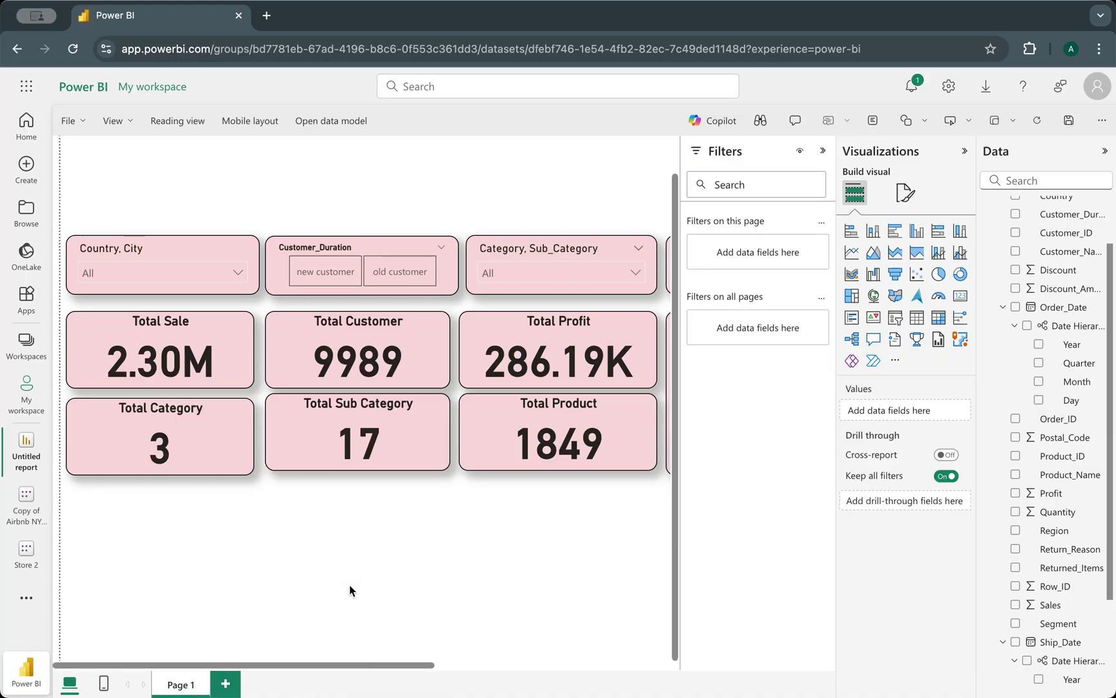
- Duplicate the Total Customer donut chart and place the copy below the Total Category card, aligned with the card's left edge
{"action": "scroll", "coordinate": [386, 590], "scroll_direction": "right", "scroll_amount": 5}
{"action": "left_click", "coordinate": [479, 341]}
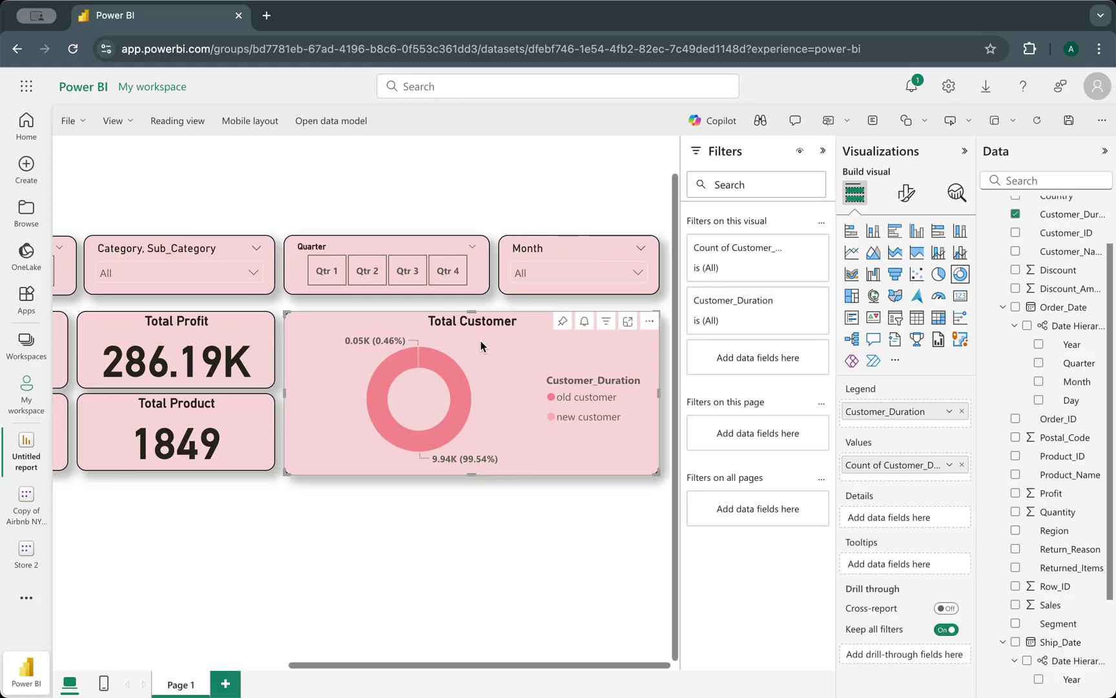
{"action": "key", "text": "ctrl+c"}
{"action": "key", "text": "ctrl+v"}
{"action": "left_click_drag", "start_coordinate": [459, 346], "coordinate": [282, 495]}
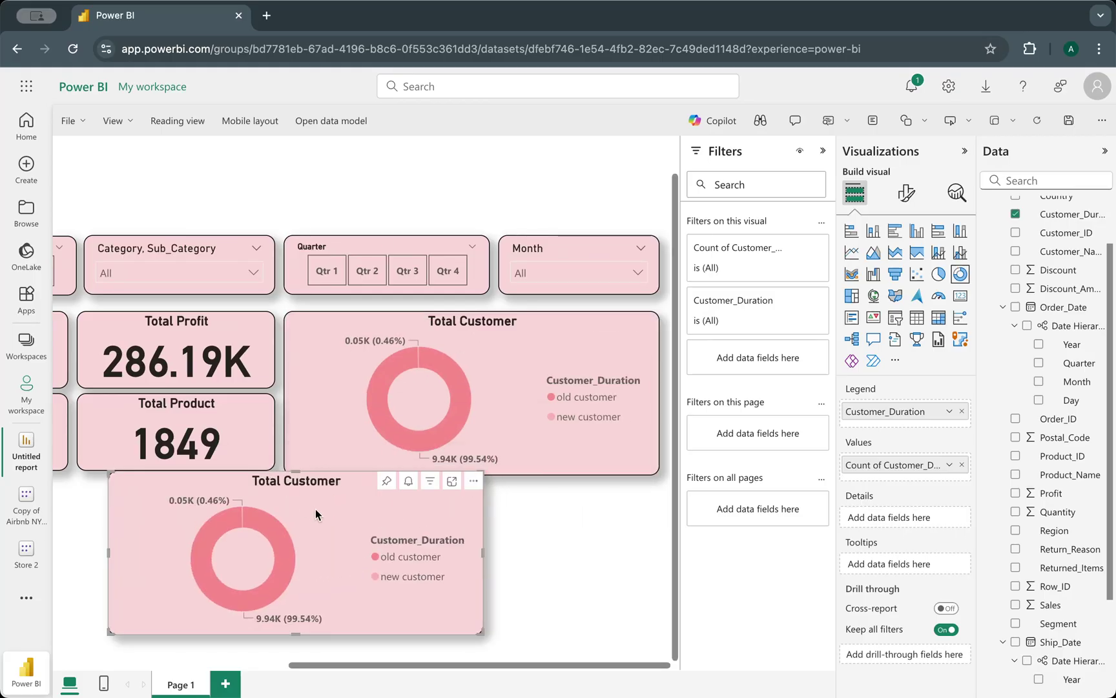
{"action": "scroll", "coordinate": [314, 508], "scroll_direction": "left", "scroll_amount": 5}
{"action": "left_click_drag", "start_coordinate": [532, 523], "coordinate": [110, 488]}
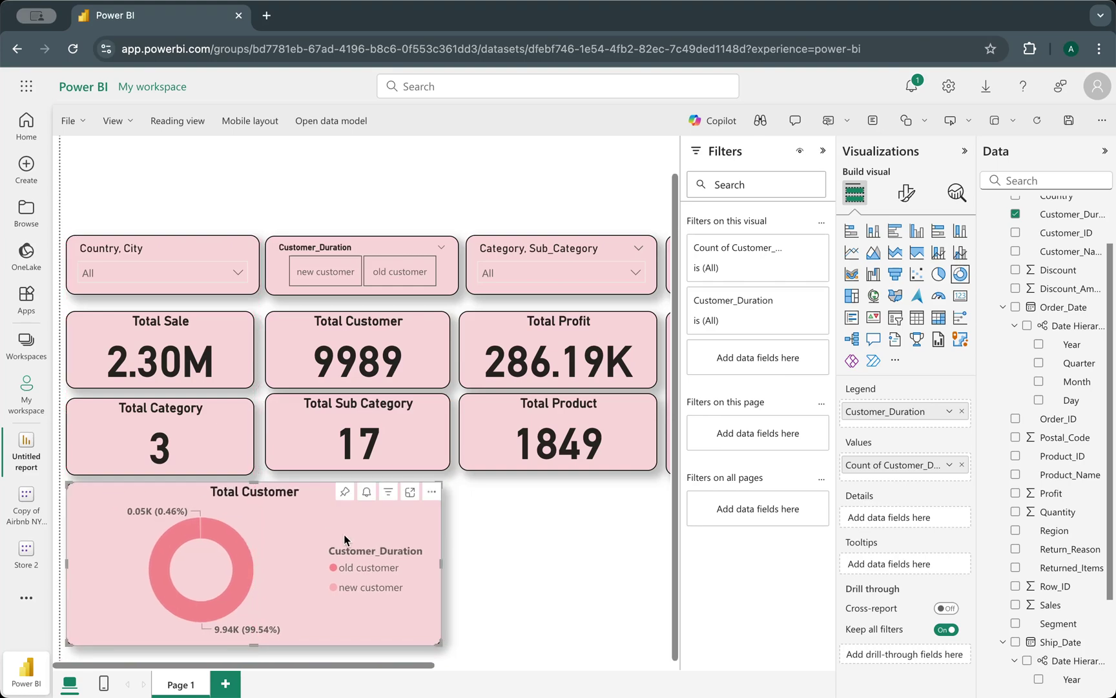
- Replace the copied donut chart's value with the average of Profit, keeping Customer_Duration as the legend
{"action": "left_click", "coordinate": [963, 466]}
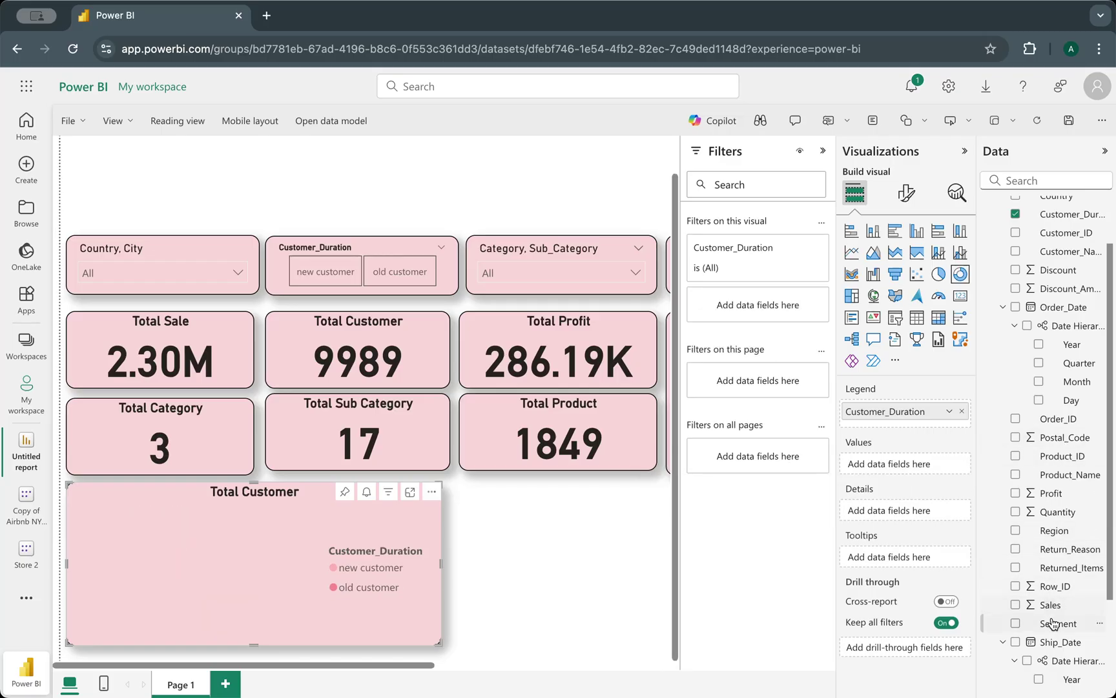
{"action": "left_click_drag", "start_coordinate": [1052, 493], "coordinate": [910, 463]}
{"action": "left_click", "coordinate": [948, 464]}
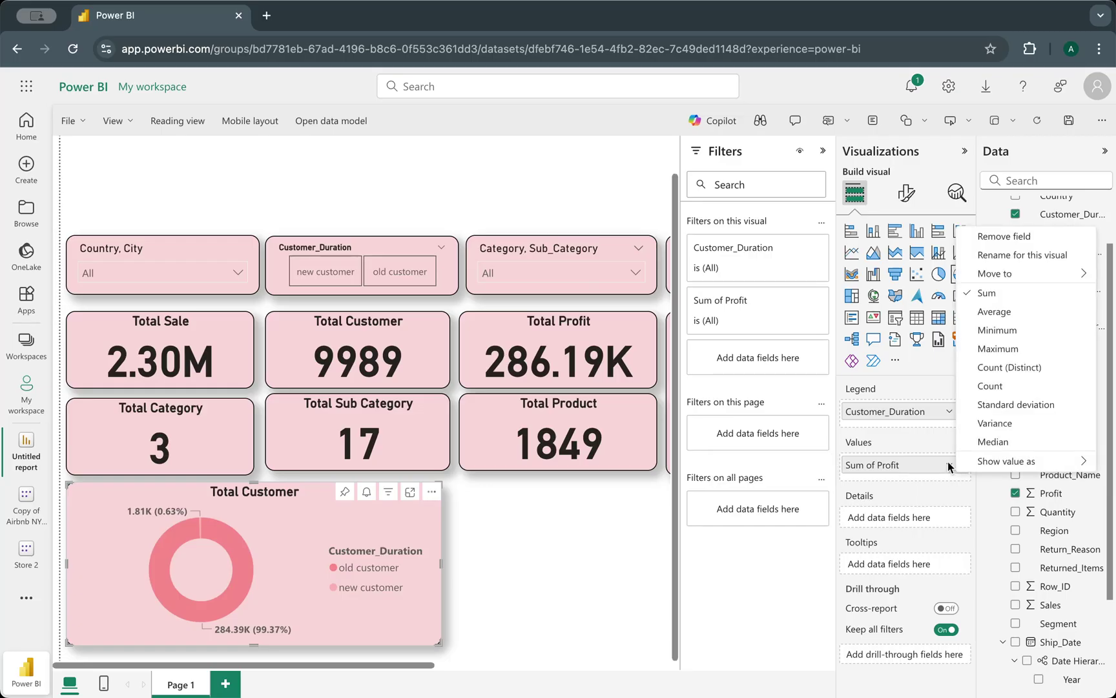
{"action": "left_click", "coordinate": [995, 312]}
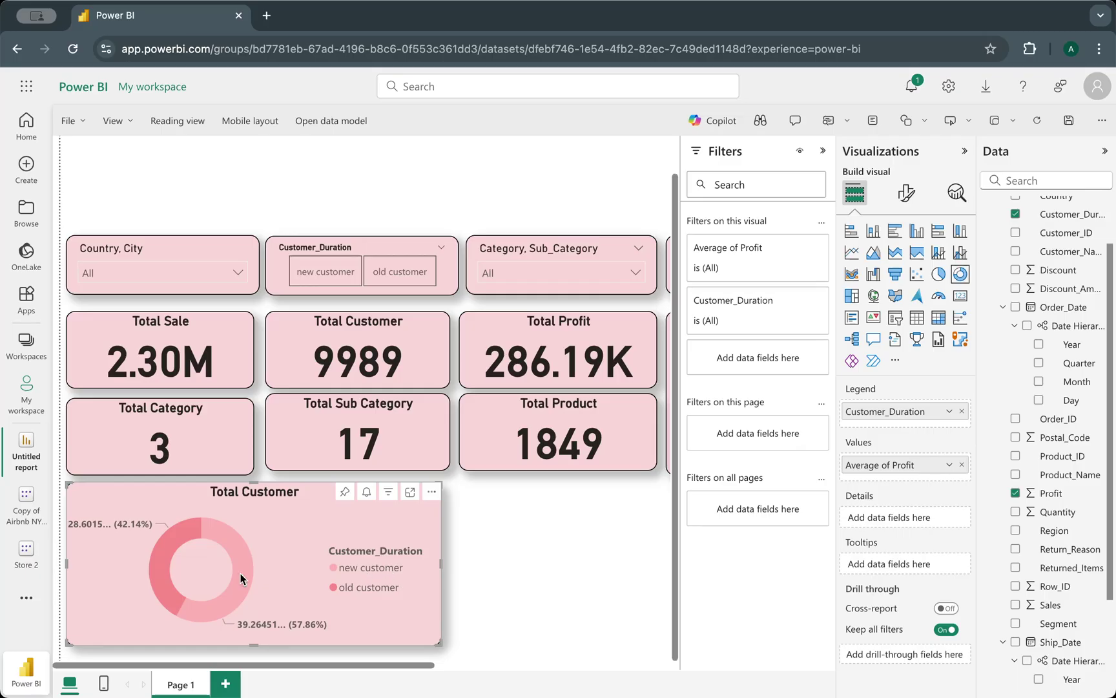
{"action": "mouse_move", "coordinate": [239, 574]}
{"action": "mouse_move", "coordinate": [149, 557]}
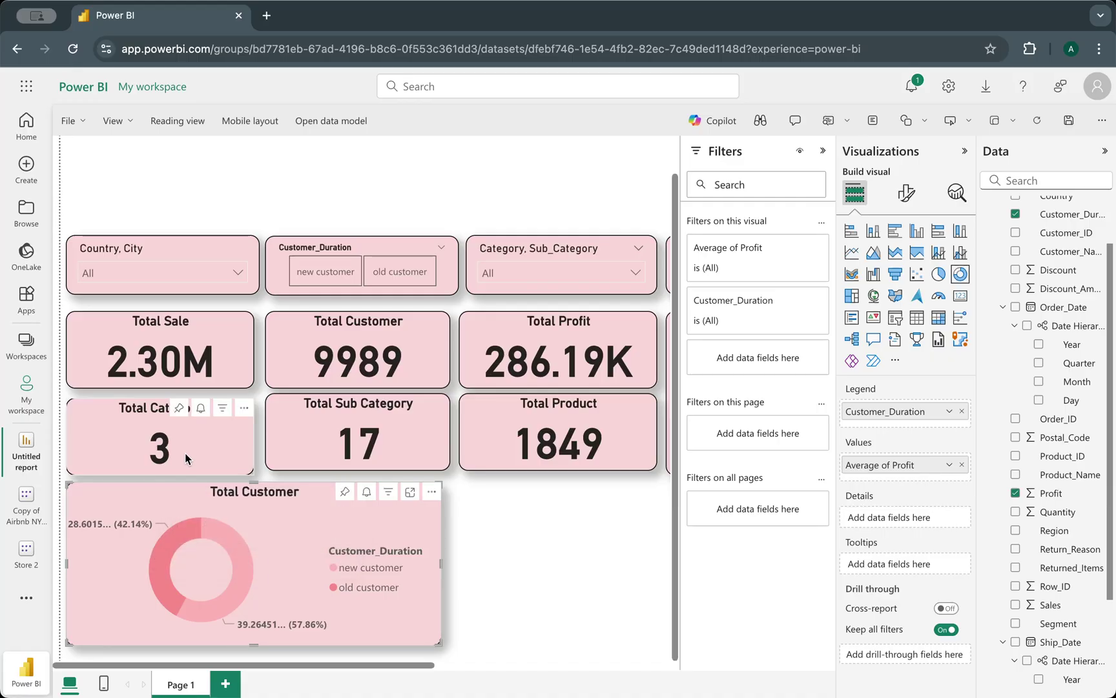
- Shorten the Total Category card so its bottom edge aligns with the Total Sub Category card
{"action": "left_click", "coordinate": [320, 460]}
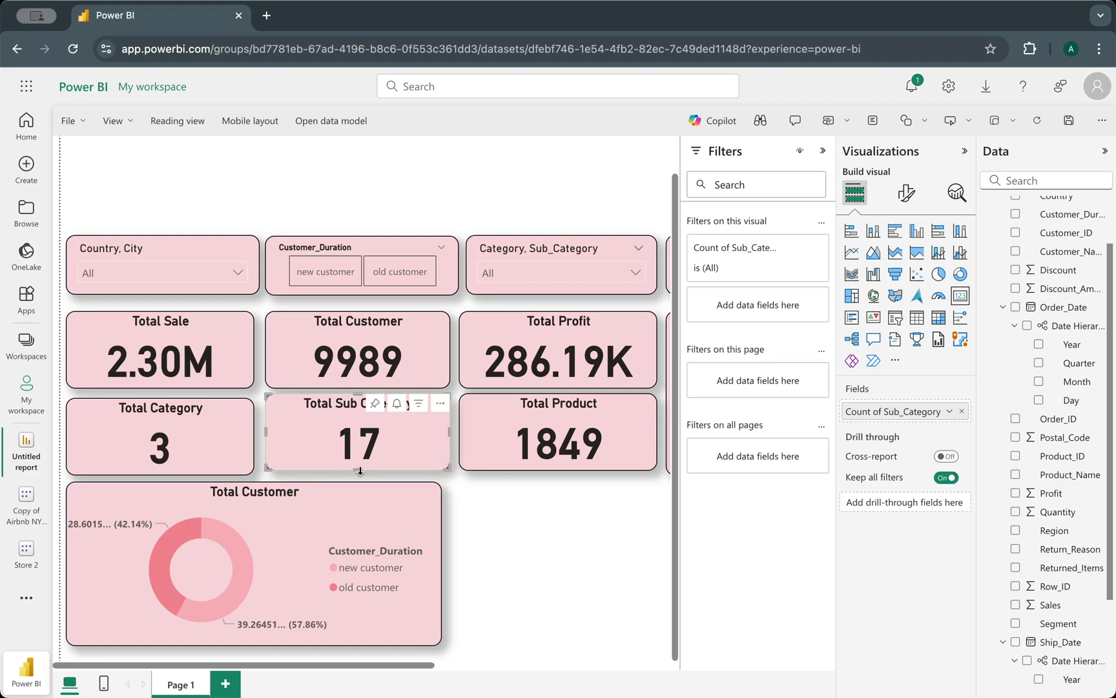
{"action": "left_click_drag", "start_coordinate": [360, 471], "coordinate": [359, 469]}
{"action": "left_click", "coordinate": [166, 469]}
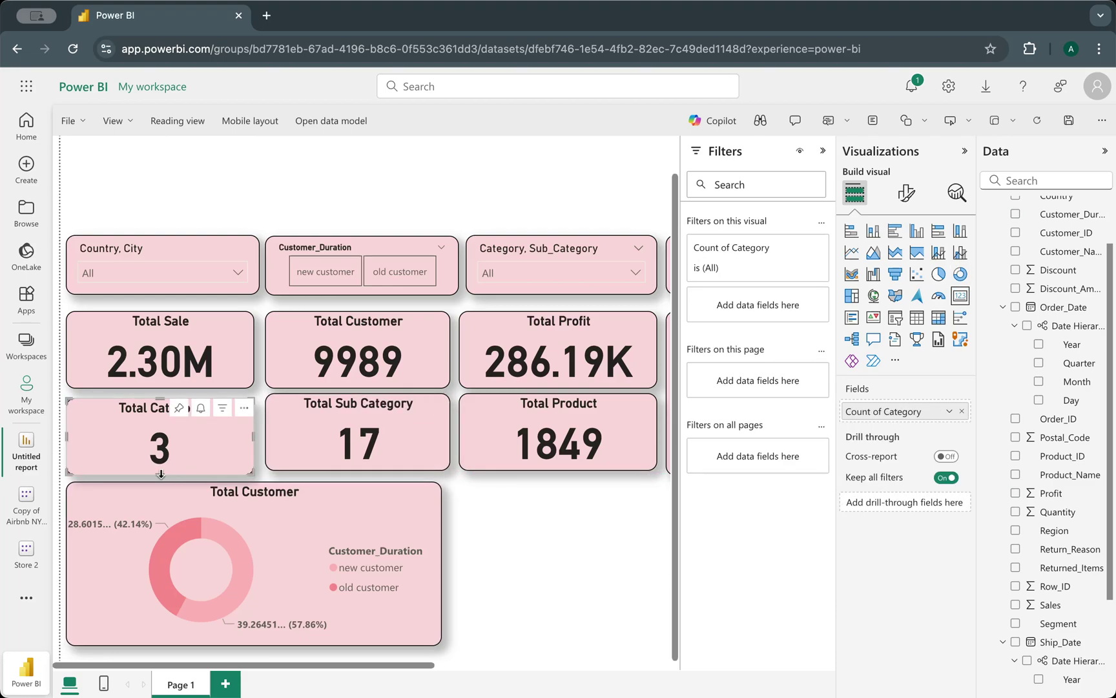
{"action": "left_click_drag", "start_coordinate": [161, 473], "coordinate": [160, 469]}
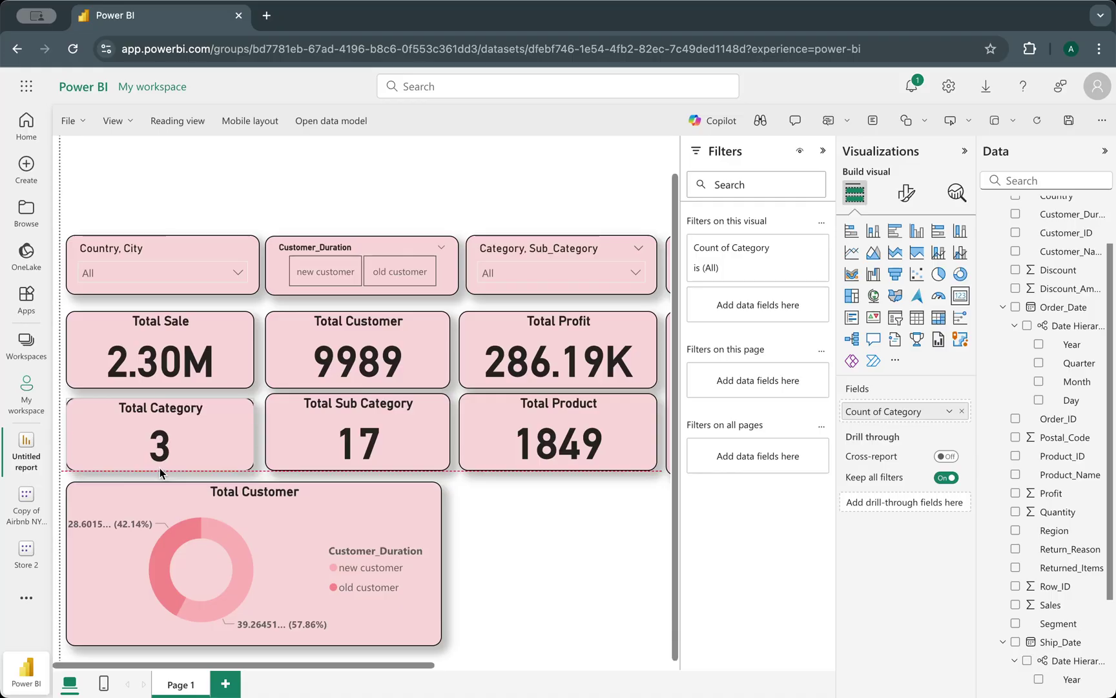
{"action": "left_click", "coordinate": [521, 536]}
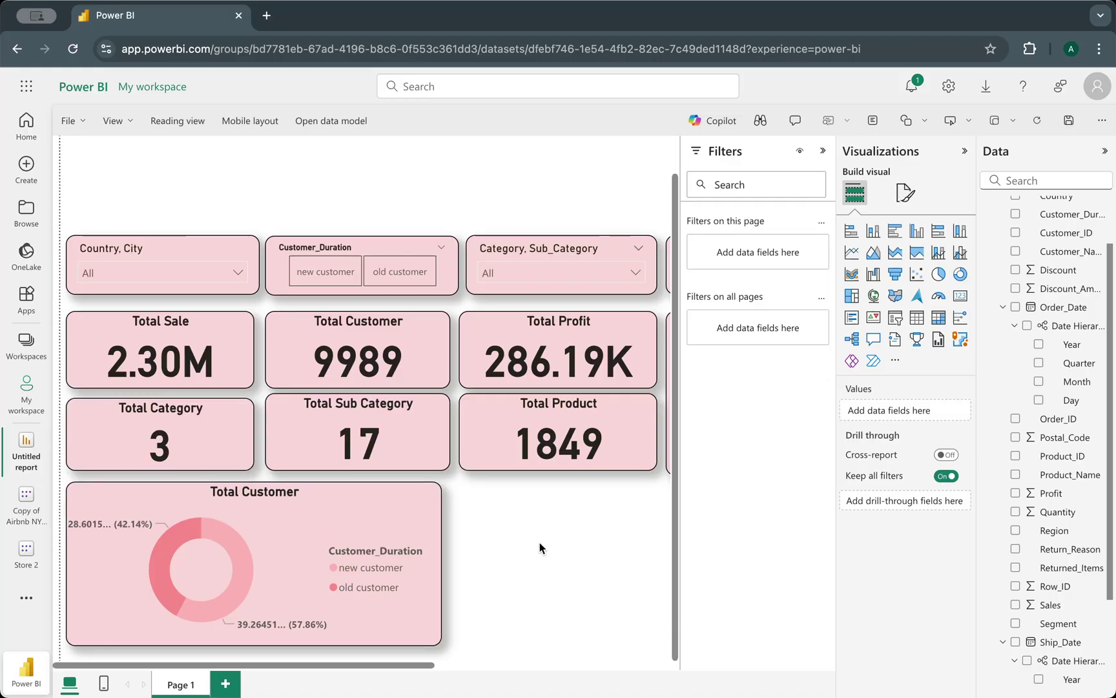
{"action": "scroll", "coordinate": [540, 542], "scroll_direction": "right", "scroll_amount": 3}
{"action": "scroll", "coordinate": [540, 542], "scroll_direction": "left", "scroll_amount": 3}
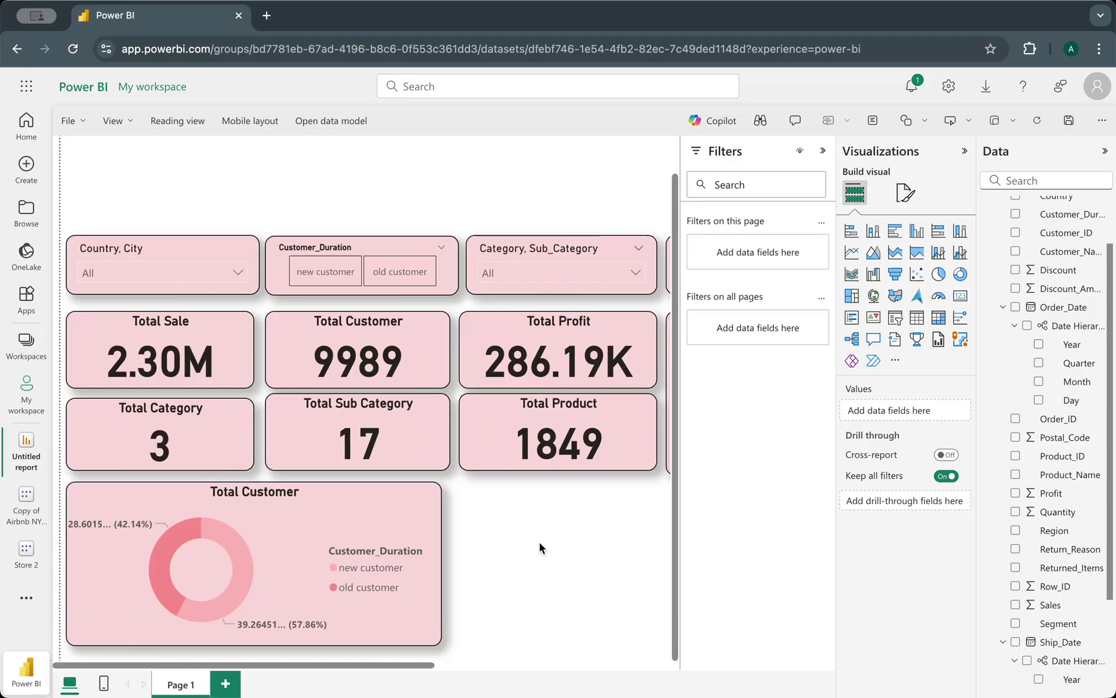
- Convert the copied donut chart into a clustered column chart and narrow it from its right edge
{"action": "left_click", "coordinate": [397, 538]}
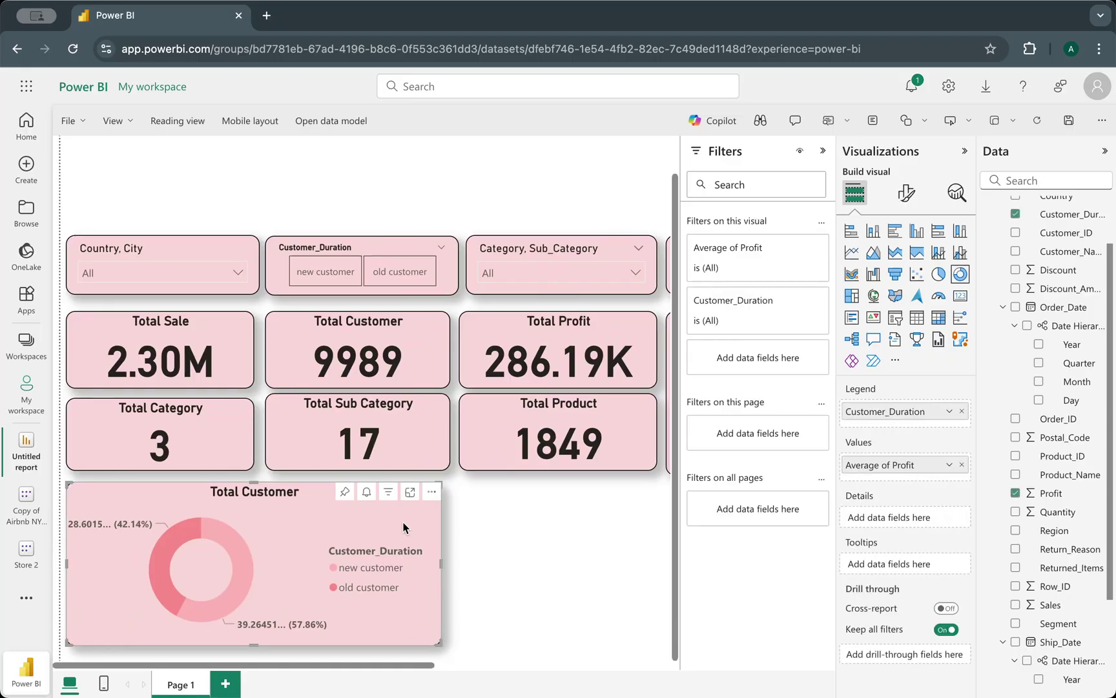
{"action": "left_click", "coordinate": [915, 232]}
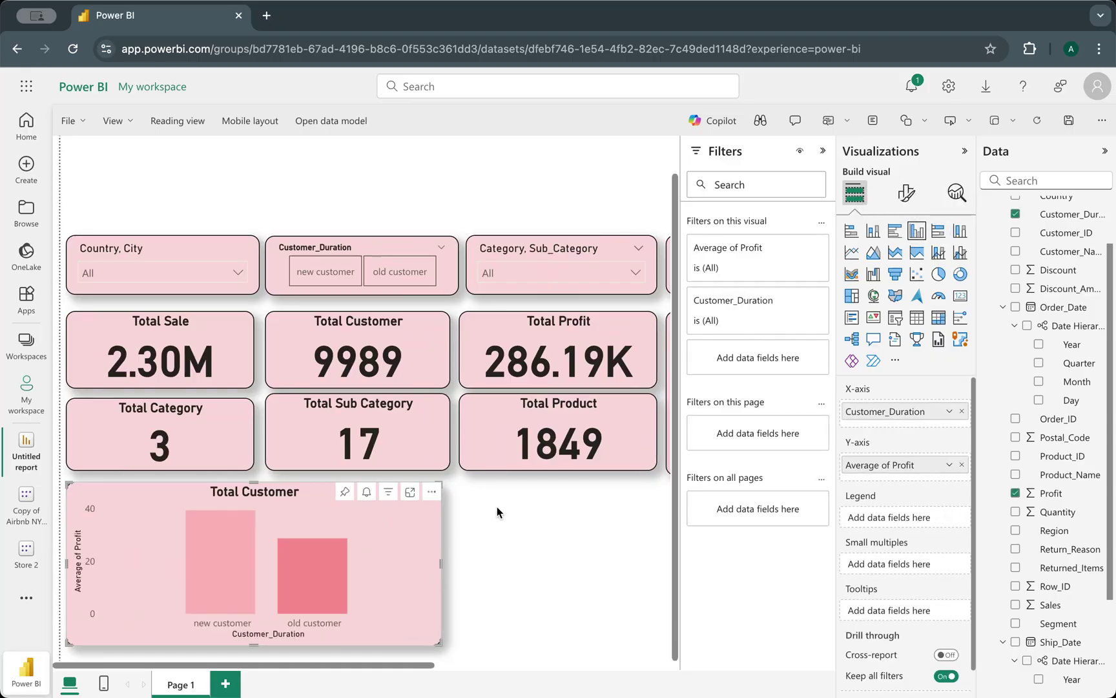
{"action": "left_click_drag", "start_coordinate": [440, 562], "coordinate": [382, 561]}
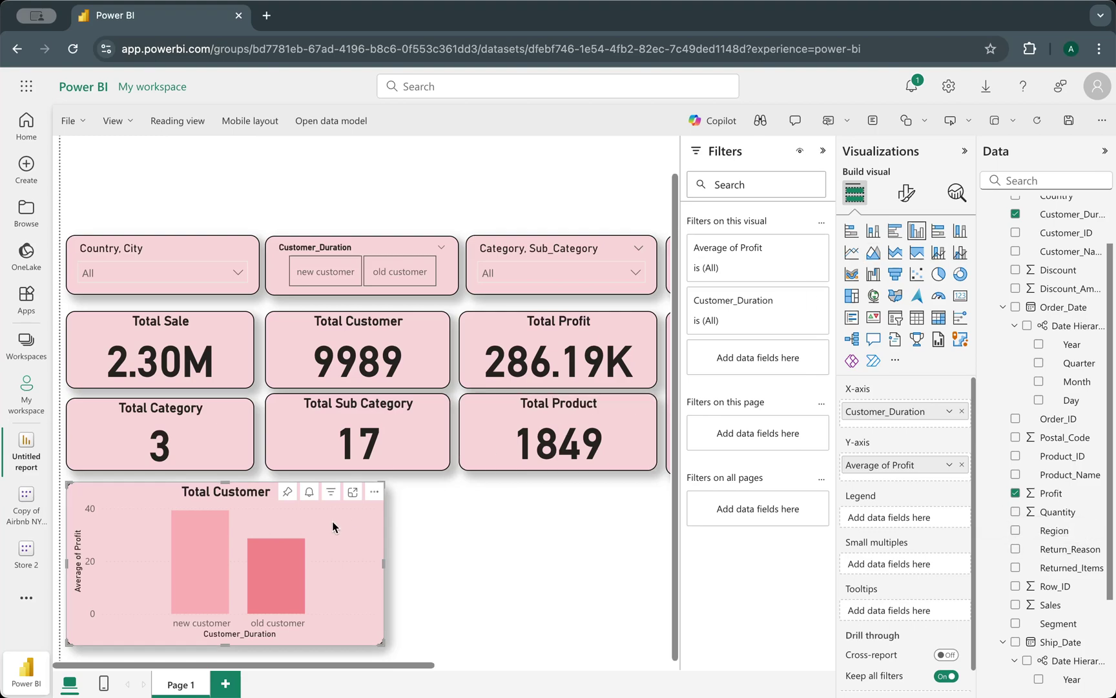
- Change the column chart's title to "Average profit by each customer type"
{"action": "left_click", "coordinate": [907, 193]}
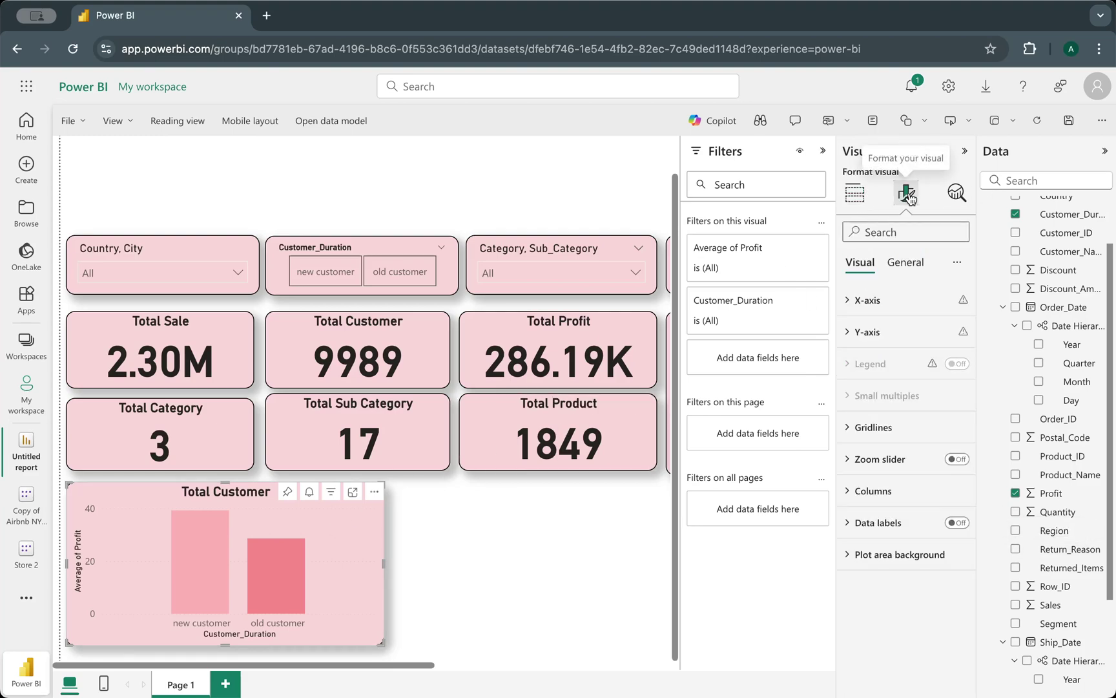
{"action": "left_click", "coordinate": [906, 268]}
{"action": "left_click", "coordinate": [879, 332]}
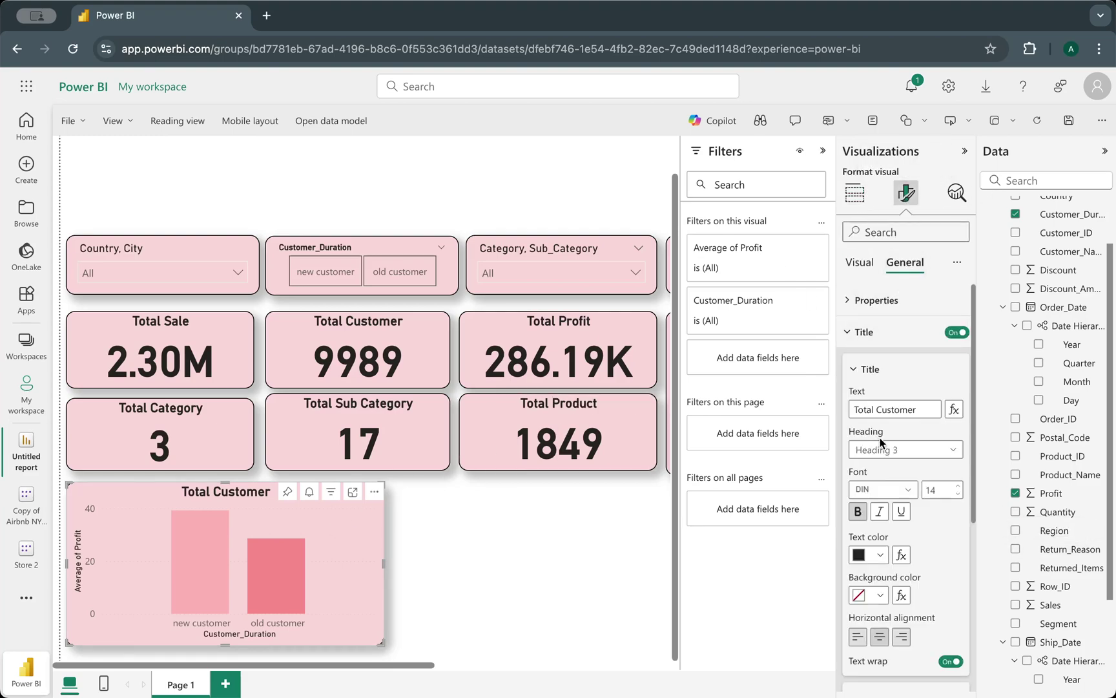
{"action": "triple_click", "coordinate": [925, 407]}
{"action": "type", "text": "average profit by each customer type"}
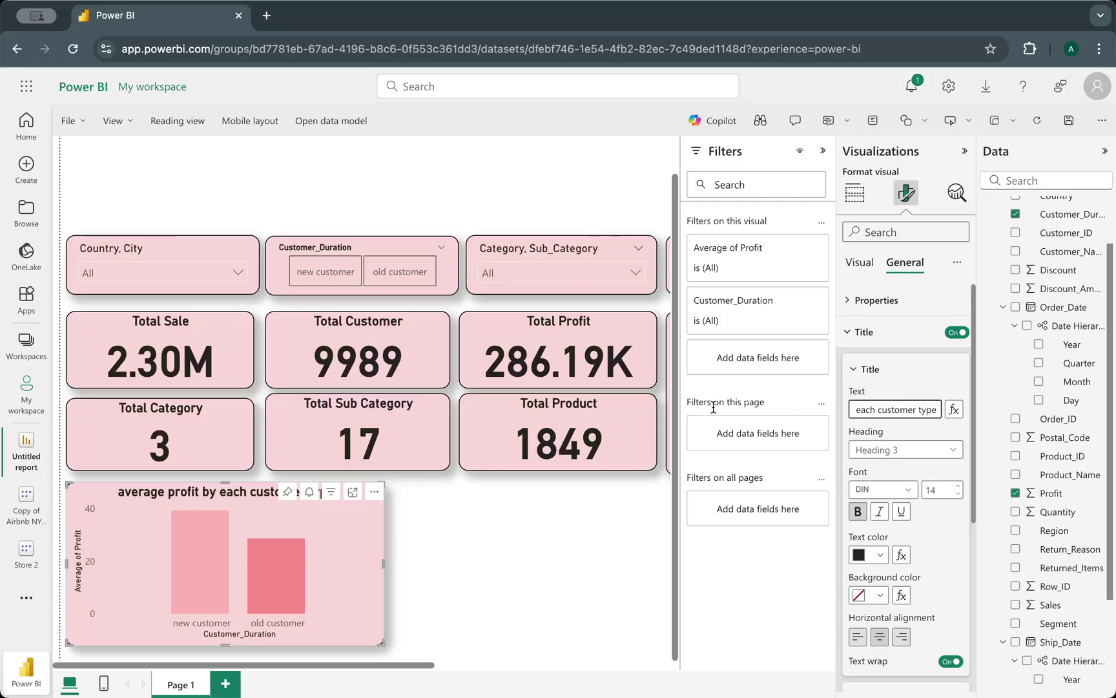
{"action": "left_click", "coordinate": [902, 415]}
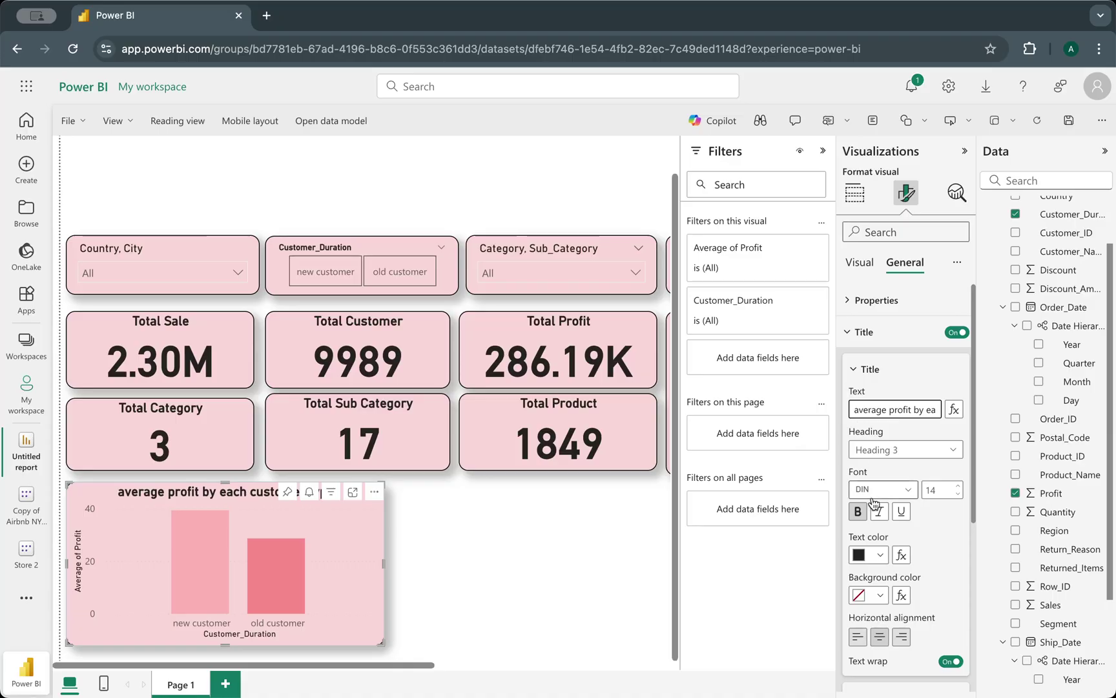
{"action": "key", "text": "Delete"}
{"action": "type", "text": "A"}
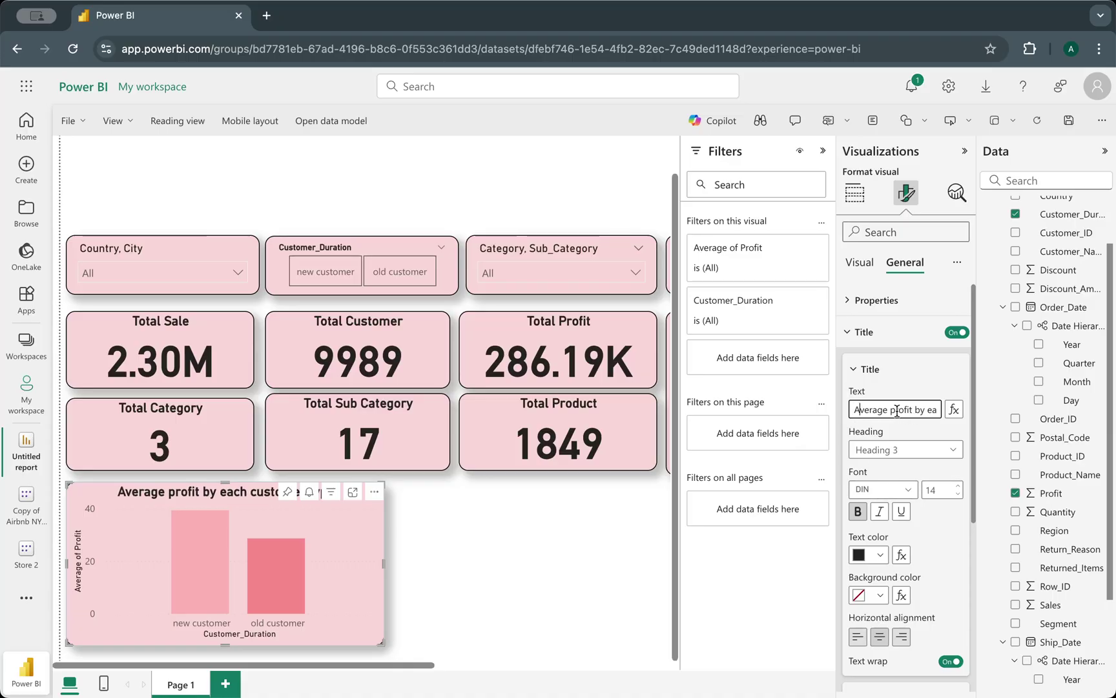
- Capitalize "Profit" and "Customer" in the column chart's title so it reads "Average Profit by each Customer type"
{"action": "left_click", "coordinate": [892, 410]}
{"action": "key", "text": "Delete"}
{"action": "type", "text": "P"}
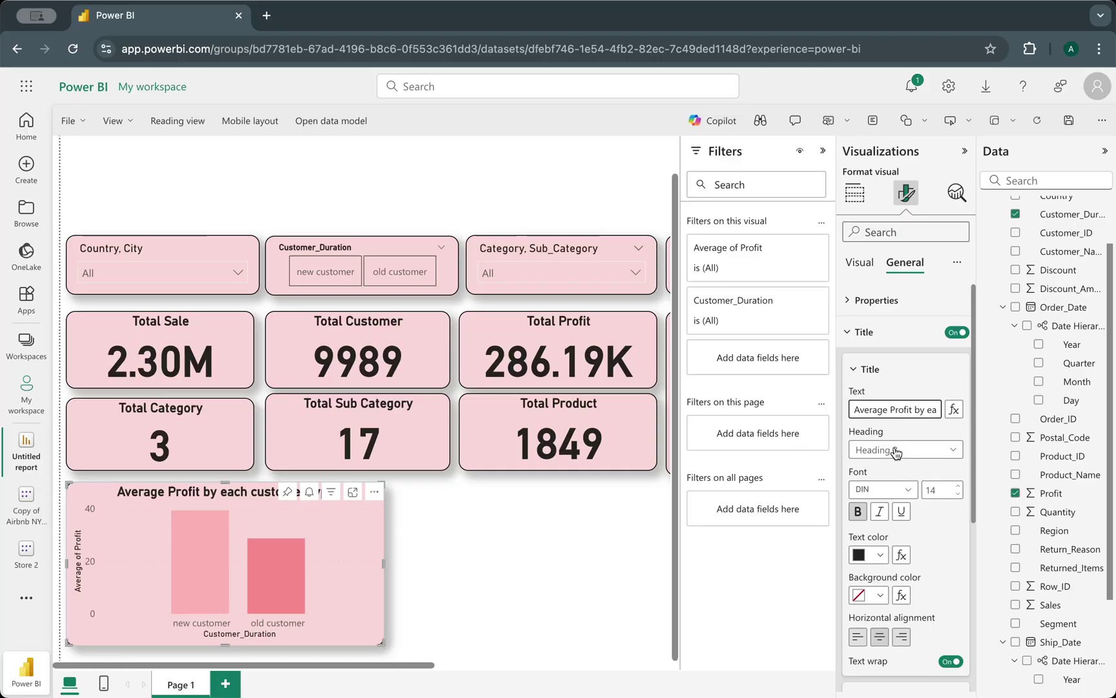
{"action": "key", "text": "Right"}
{"action": "key", "text": "Right"}
{"action": "key", "text": "Right"}
{"action": "key", "text": "Right"}
{"action": "key", "text": "Right"}
{"action": "key", "text": "Right"}
{"action": "key", "text": "Right"}
{"action": "key", "text": "Right"}
{"action": "key", "text": "Right"}
{"action": "key", "text": "Right"}
{"action": "key", "text": "Right"}
{"action": "key", "text": "Right"}
{"action": "key", "text": "Right"}
{"action": "key", "text": "Right"}
{"action": "key", "text": "Right"}
{"action": "key", "text": "Right"}
{"action": "key", "text": "Right"}
{"action": "key", "text": "Right"}
{"action": "key", "text": "Right"}
{"action": "key", "text": "Right"}
{"action": "key", "text": "Right"}
{"action": "key", "text": "Right"}
{"action": "left_click", "coordinate": [882, 409]}
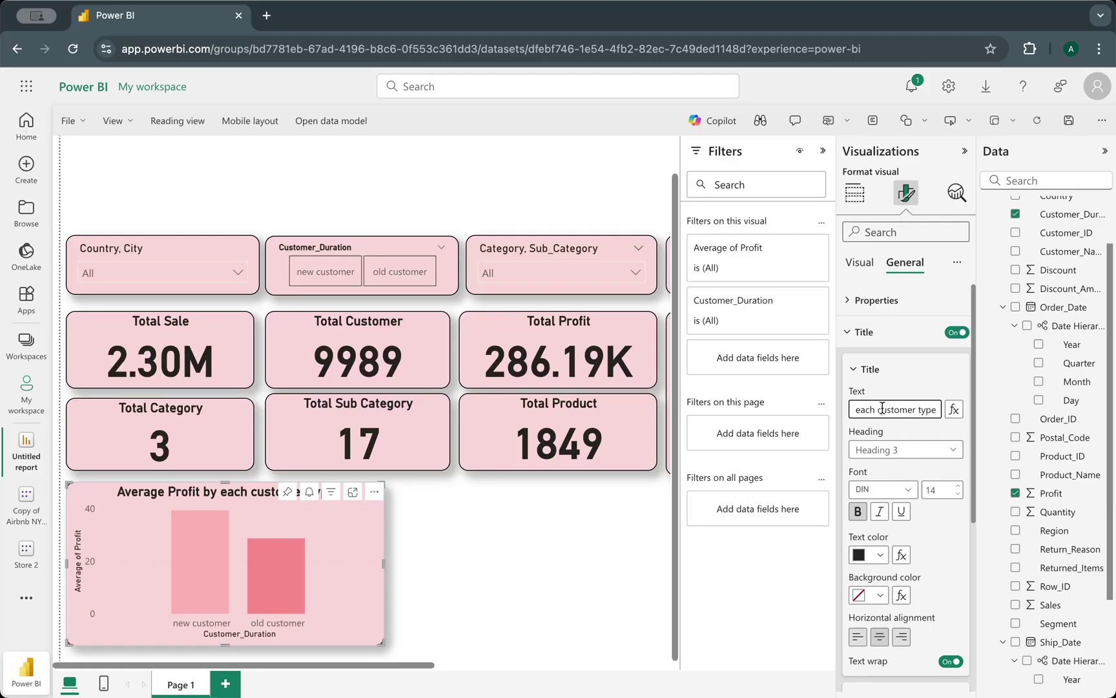
{"action": "key", "text": "BackSpace"}
{"action": "type", "text": "C"}
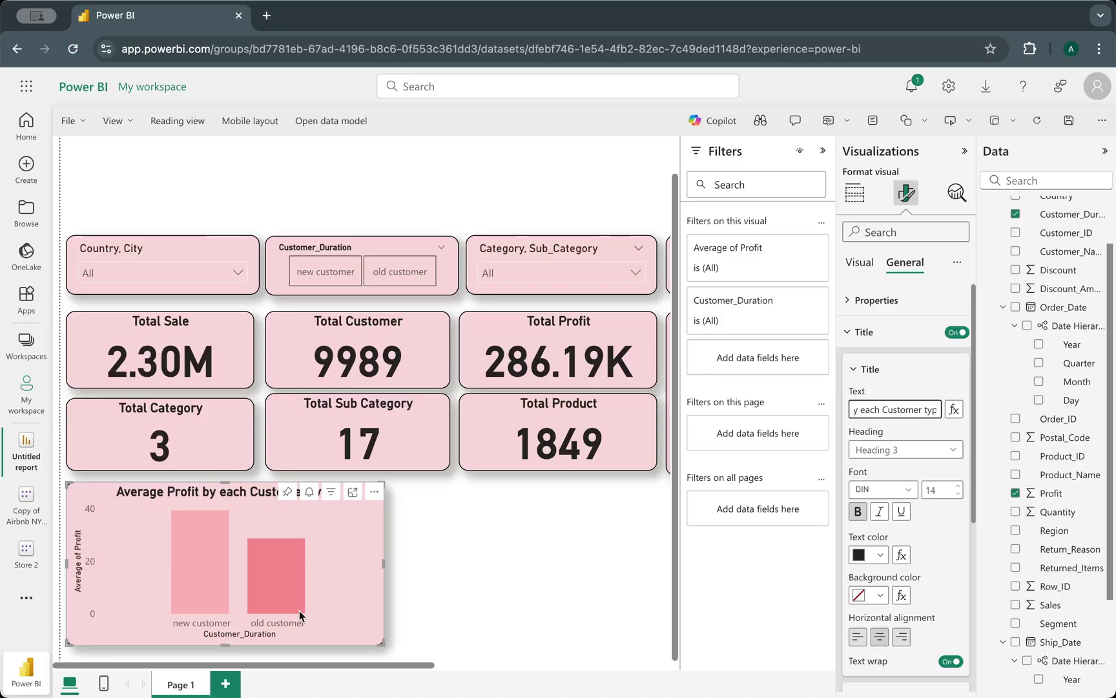
{"action": "left_click", "coordinate": [489, 540]}
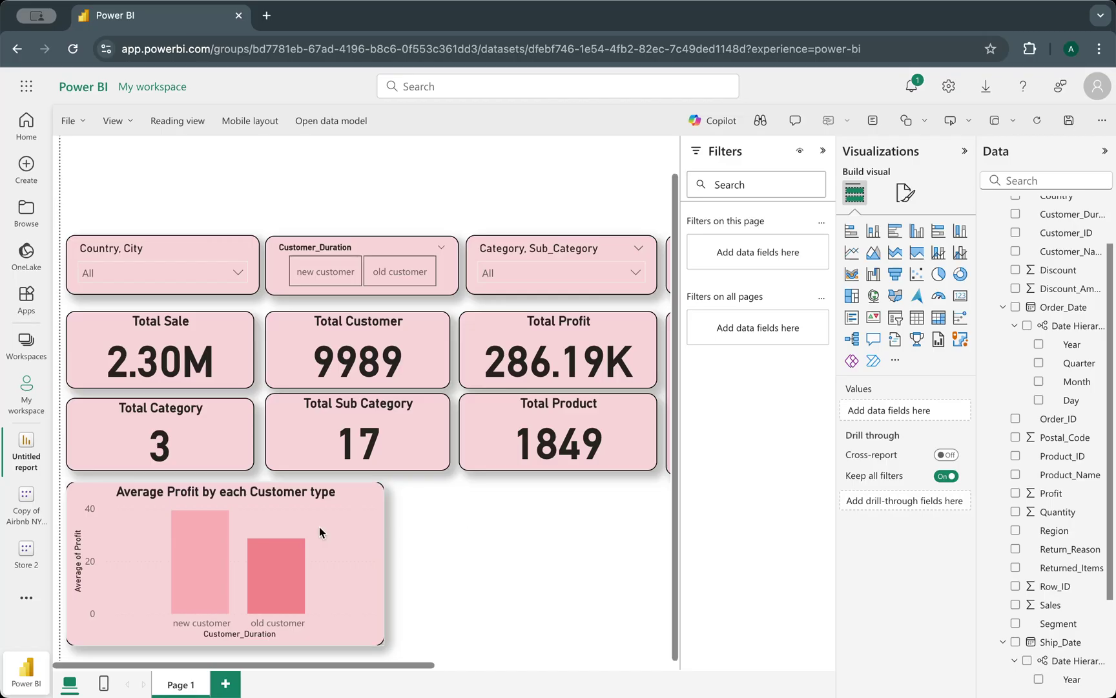
- Turn on data labels for the average profit column chart
{"action": "left_click", "coordinate": [373, 532]}
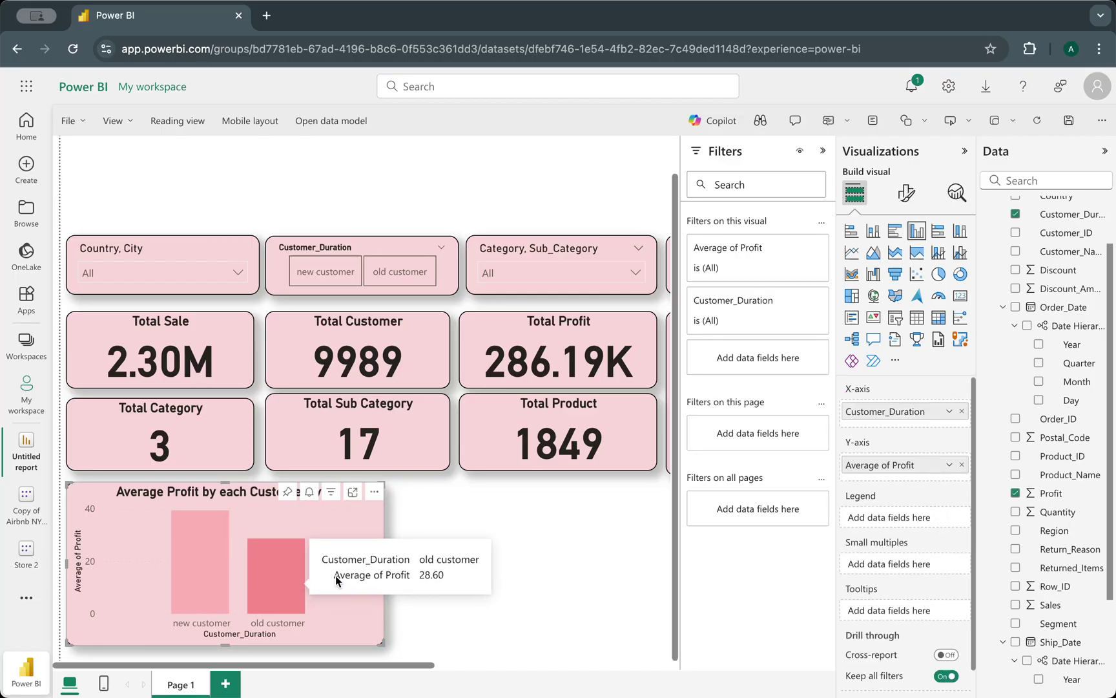
{"action": "left_click", "coordinate": [909, 193]}
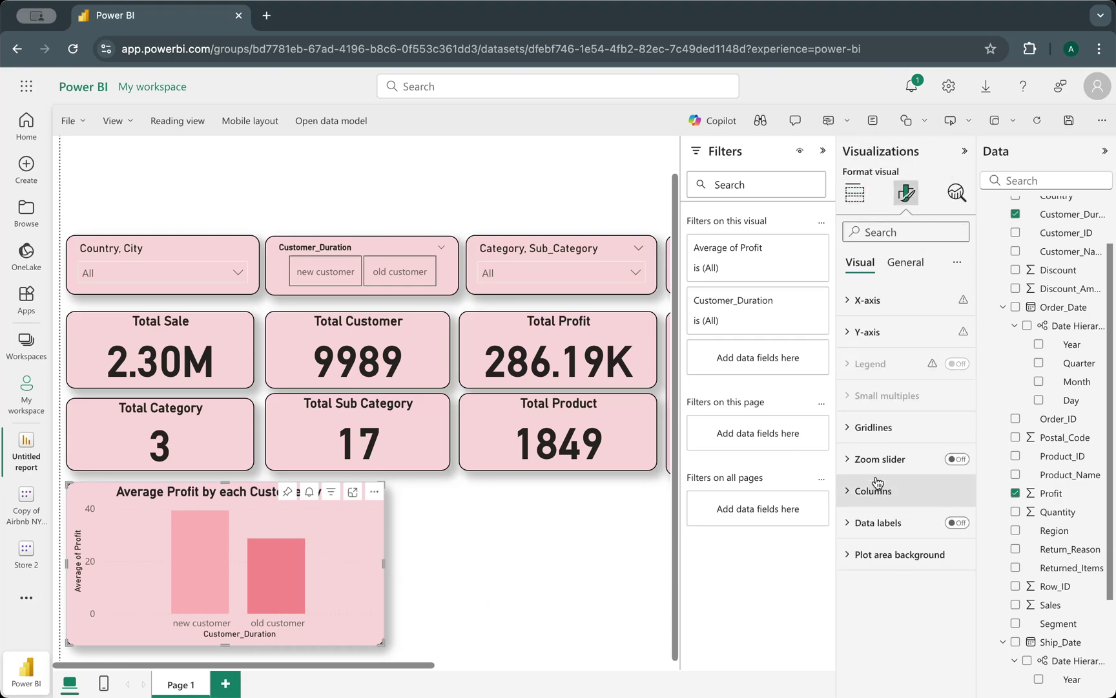
{"action": "left_click", "coordinate": [964, 525]}
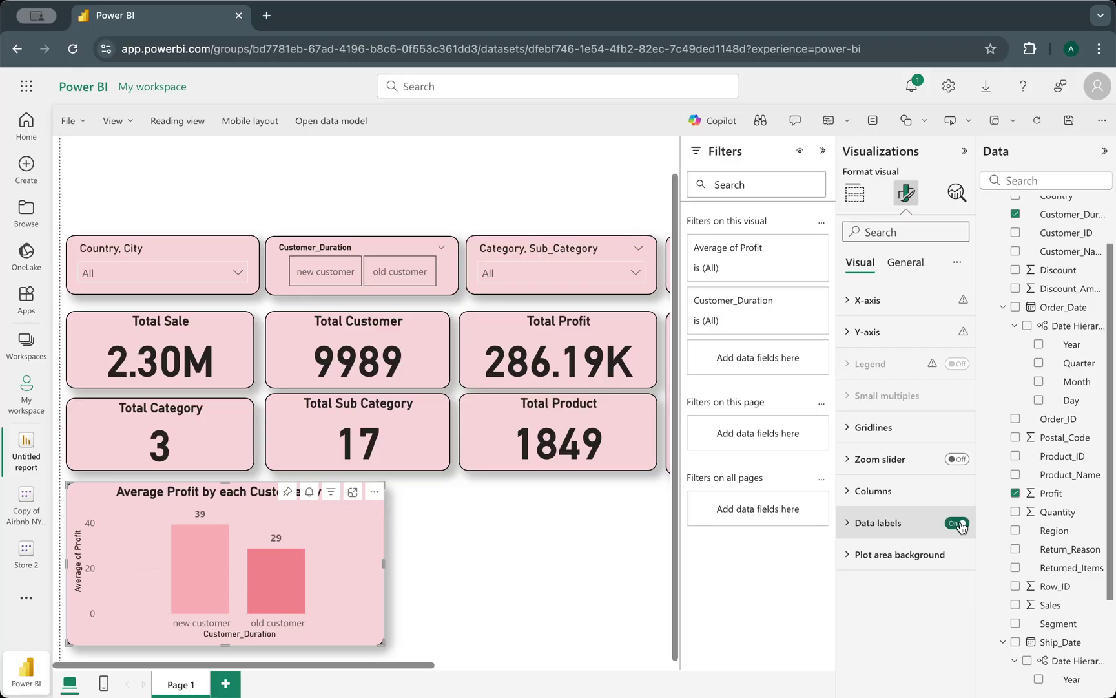
{"action": "left_click", "coordinate": [521, 607]}
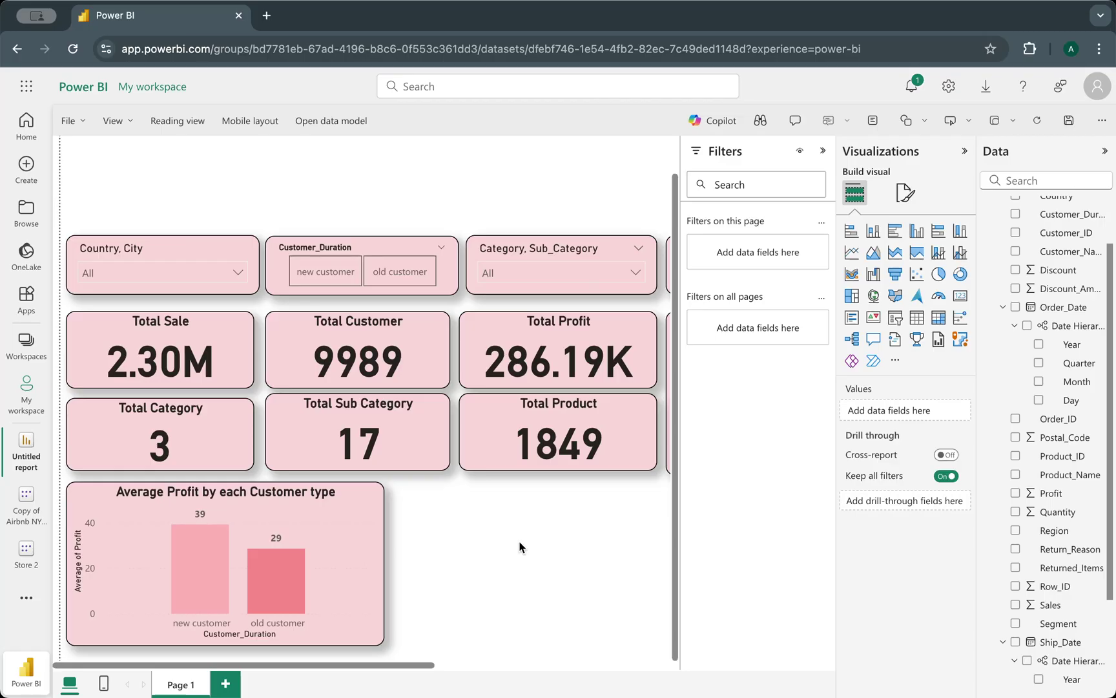
- Examine the average profit of each customer type in the column chart and review the layout across the dashboard
{"action": "mouse_move", "coordinate": [187, 596]}
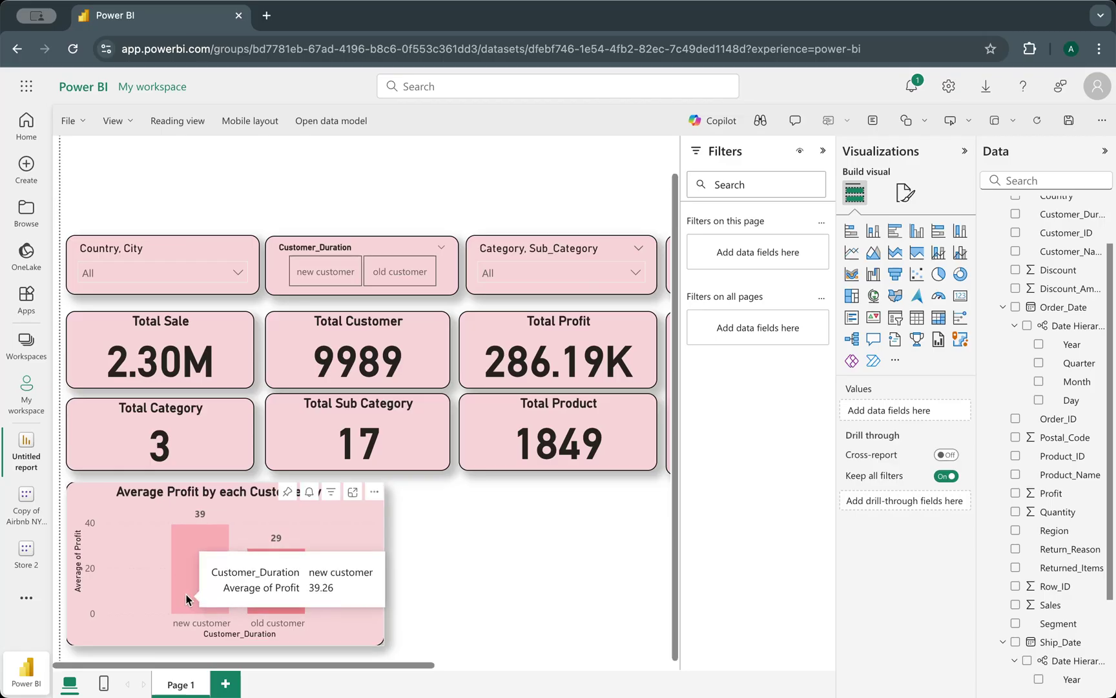
{"action": "mouse_move", "coordinate": [289, 583]}
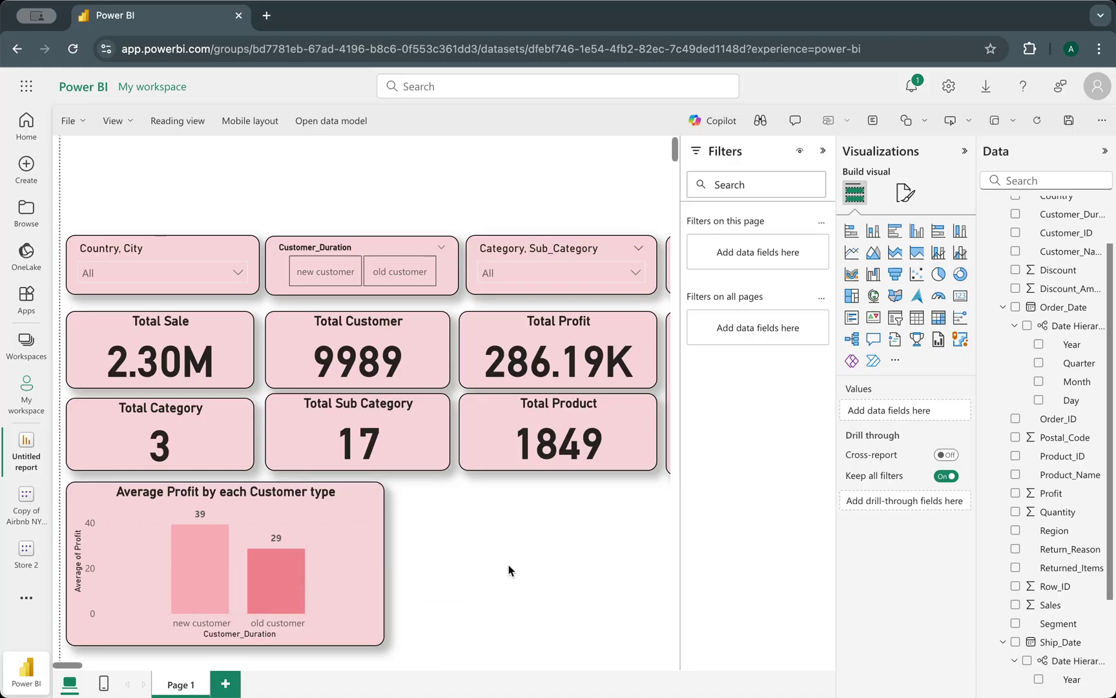
{"action": "scroll", "coordinate": [509, 564], "scroll_direction": "right", "scroll_amount": 1}
{"action": "scroll", "coordinate": [509, 564], "scroll_direction": "right", "scroll_amount": 6}
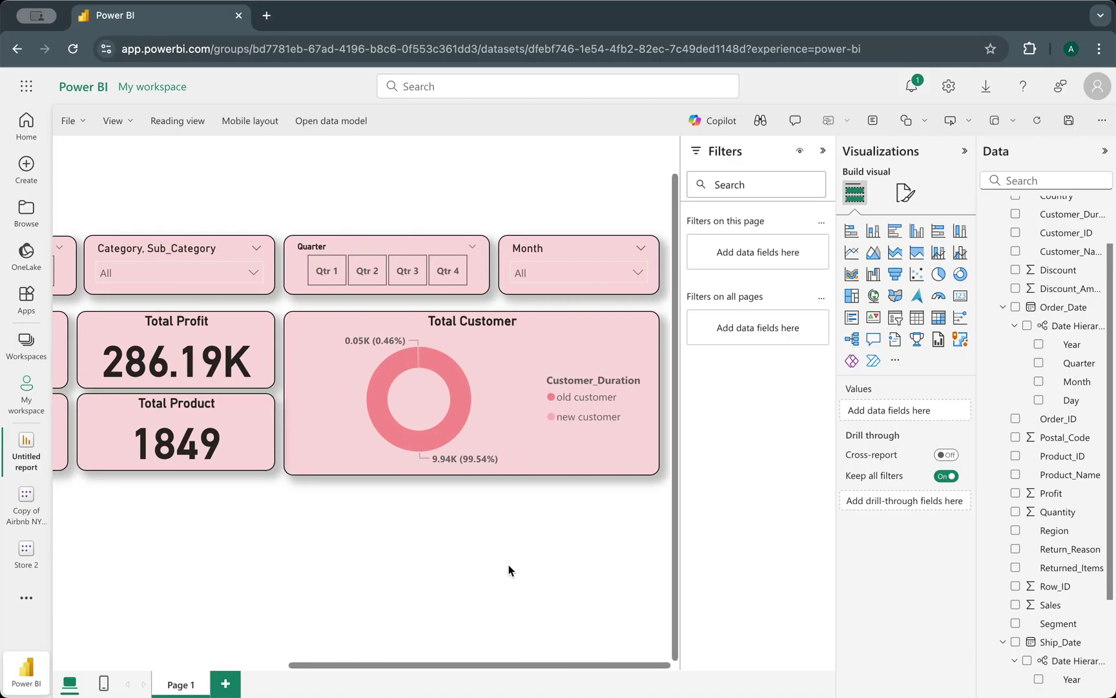
{"action": "scroll", "coordinate": [509, 564], "scroll_direction": "left", "scroll_amount": 6}
{"action": "scroll", "coordinate": [509, 564], "scroll_direction": "right", "scroll_amount": 3}
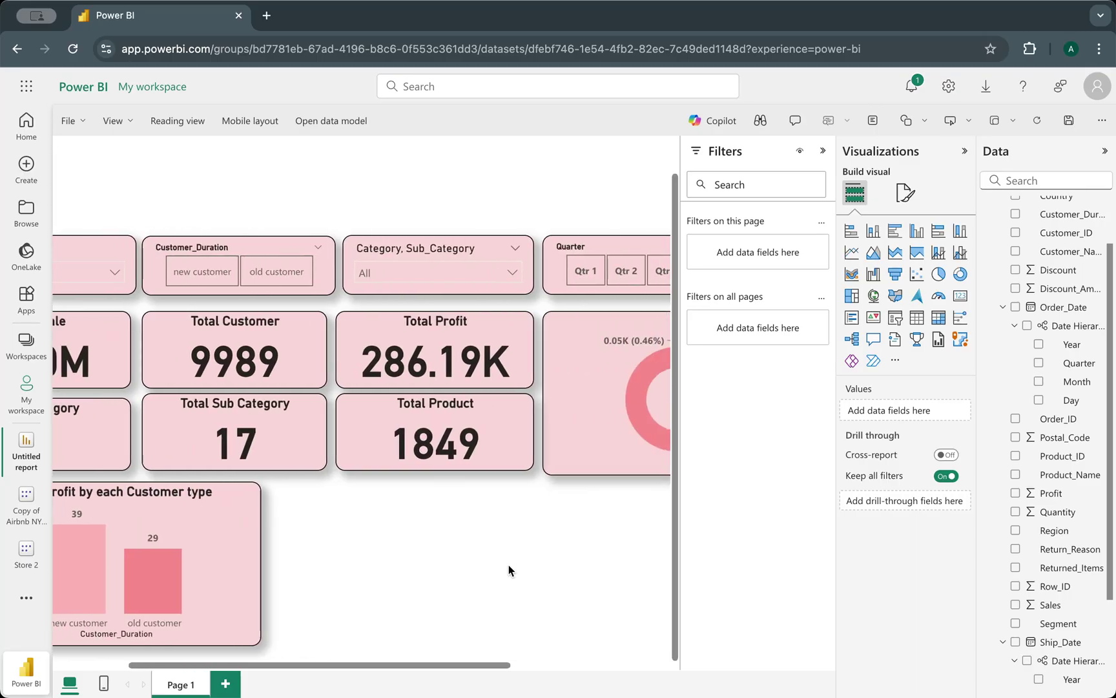
{"action": "scroll", "coordinate": [508, 564], "scroll_direction": "left", "scroll_amount": 3}
{"action": "scroll", "coordinate": [509, 566], "scroll_direction": "right", "scroll_amount": 4}
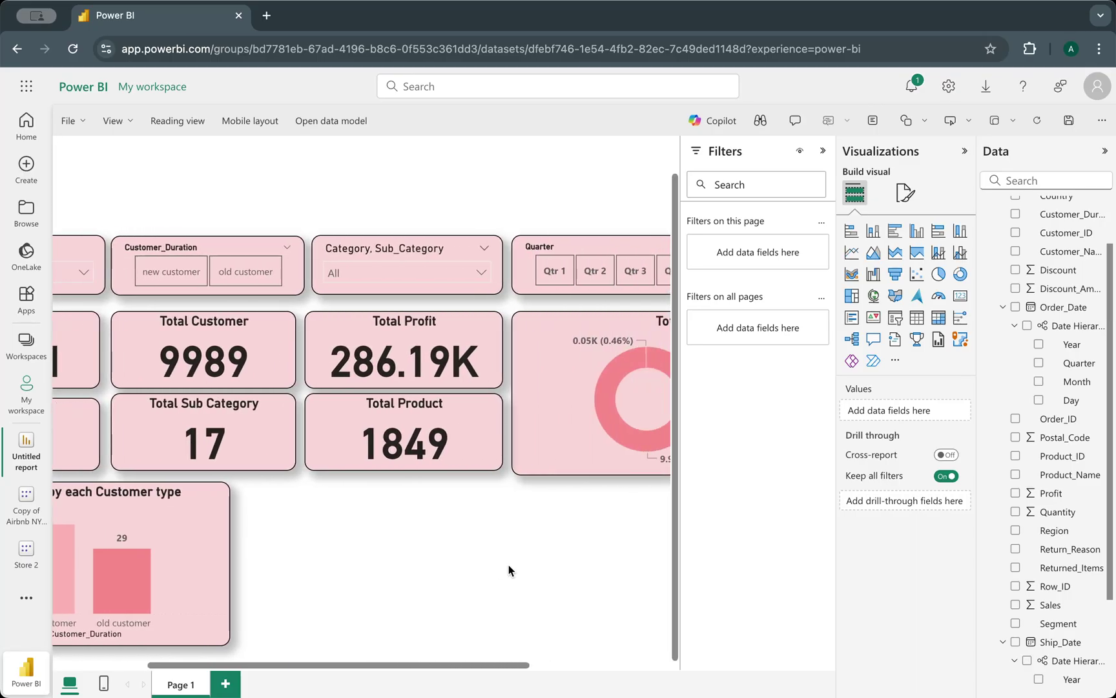
{"action": "scroll", "coordinate": [509, 566], "scroll_direction": "left", "scroll_amount": 3}
{"action": "scroll", "coordinate": [509, 570], "scroll_direction": "left", "scroll_amount": 1}
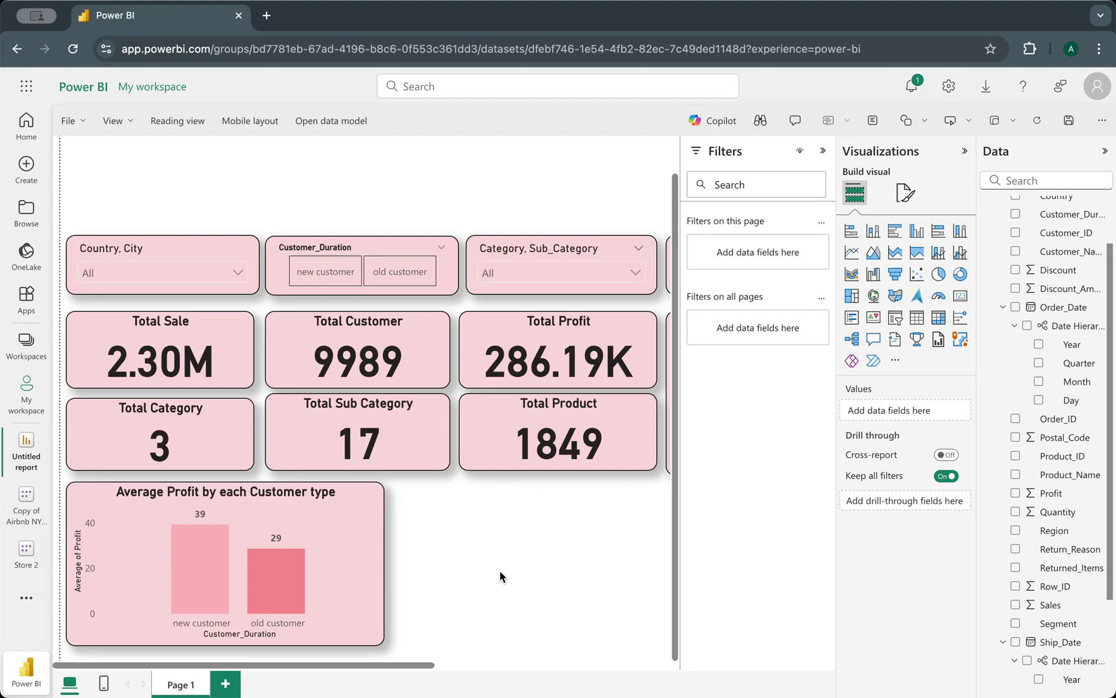
- Change the page's canvas type to Custom and set its height to 1720 px
{"action": "left_click", "coordinate": [905, 192]}
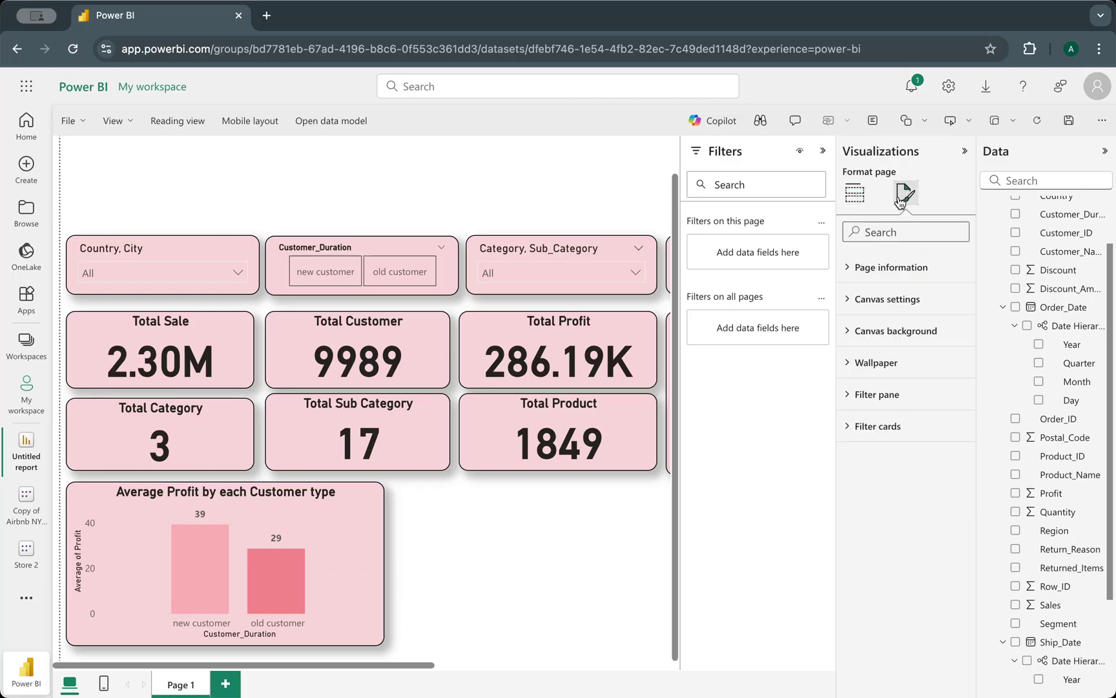
{"action": "left_click", "coordinate": [871, 300]}
{"action": "left_click", "coordinate": [890, 352]}
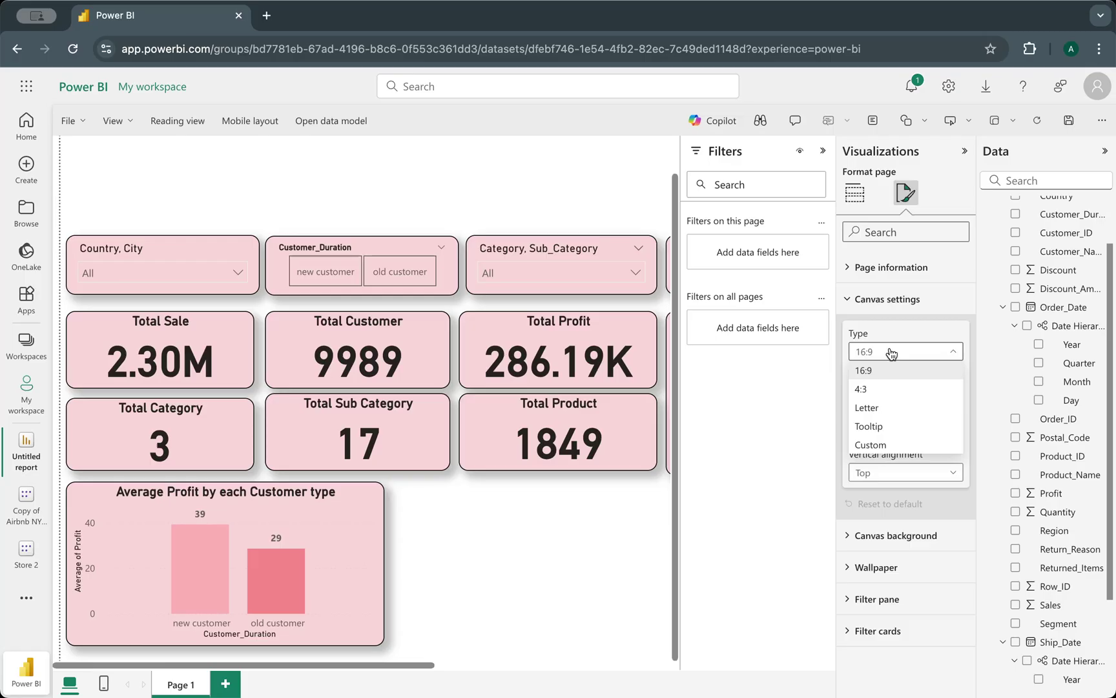
{"action": "left_click", "coordinate": [870, 444]}
{"action": "double_click", "coordinate": [854, 392]}
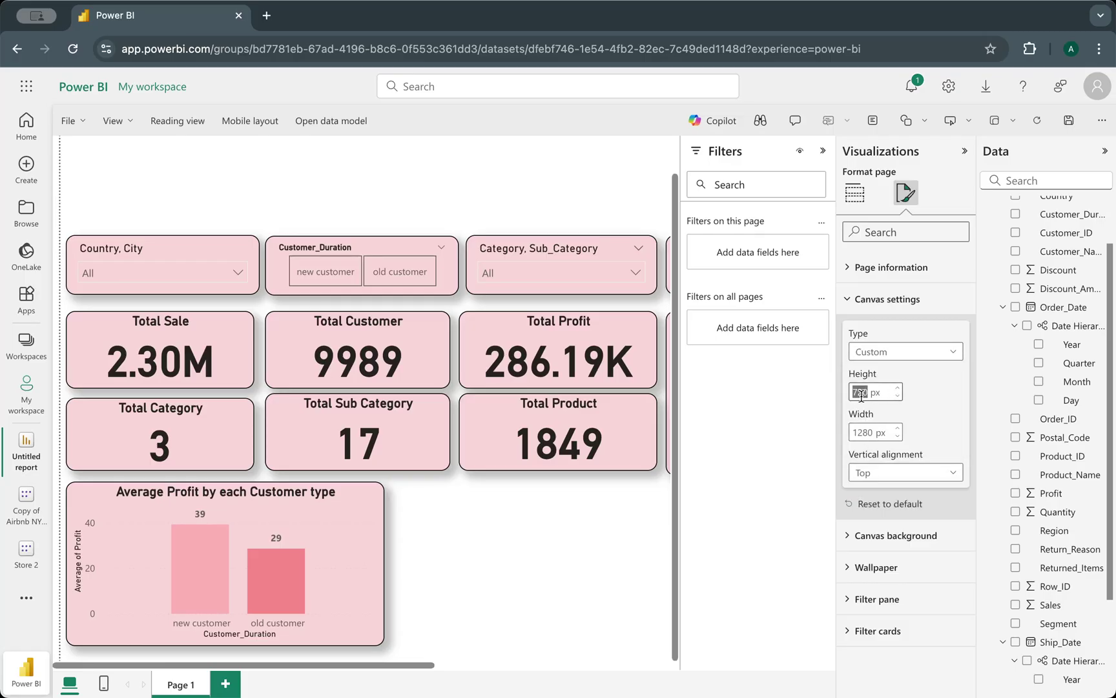
{"action": "key", "text": "Left"}
{"action": "type", "text": "1"}
{"action": "left_click", "coordinate": [479, 551]}
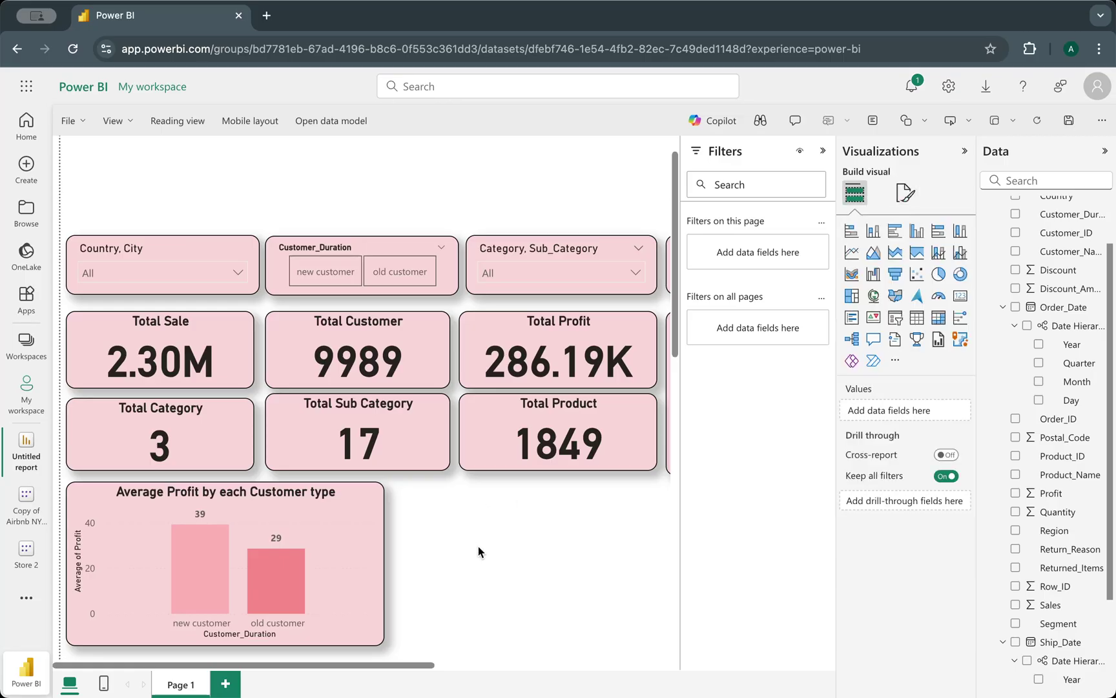
- Extend the average profit column chart's bottom edge slightly downward to make it taller
{"action": "scroll", "coordinate": [479, 551], "scroll_direction": "down", "scroll_amount": 2}
{"action": "scroll", "coordinate": [479, 551], "scroll_direction": "down", "scroll_amount": 1}
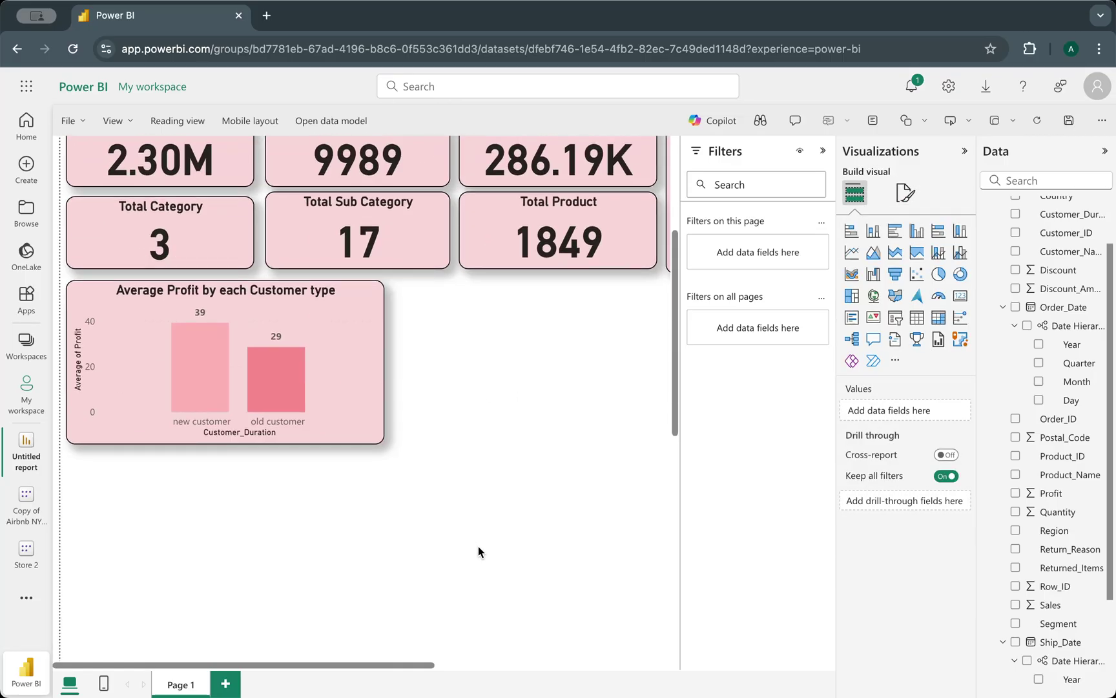
{"action": "left_click", "coordinate": [222, 437]}
{"action": "left_click_drag", "start_coordinate": [225, 444], "coordinate": [227, 467]}
{"action": "left_click", "coordinate": [279, 527]}
- Align the top edges of the Total Sub Category and Total Product cards with the Total Category card
{"action": "scroll", "coordinate": [279, 526], "scroll_direction": "up", "scroll_amount": 1}
{"action": "scroll", "coordinate": [279, 527], "scroll_direction": "up", "scroll_amount": 3}
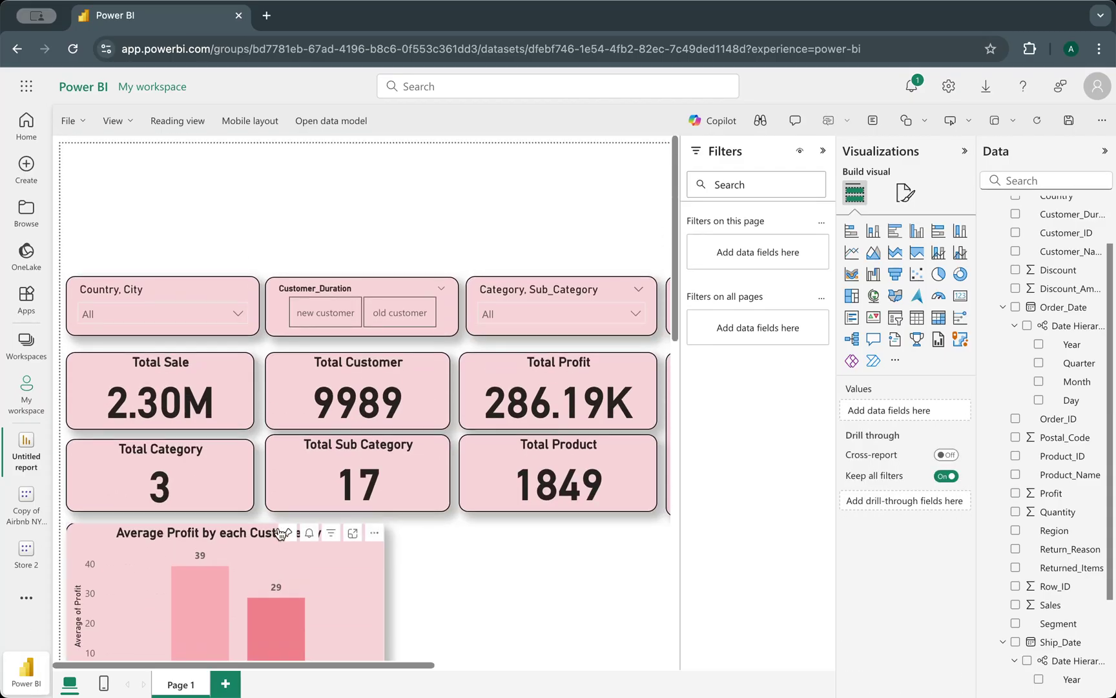
{"action": "scroll", "coordinate": [279, 529], "scroll_direction": "right", "scroll_amount": 2}
{"action": "scroll", "coordinate": [279, 533], "scroll_direction": "left", "scroll_amount": 1}
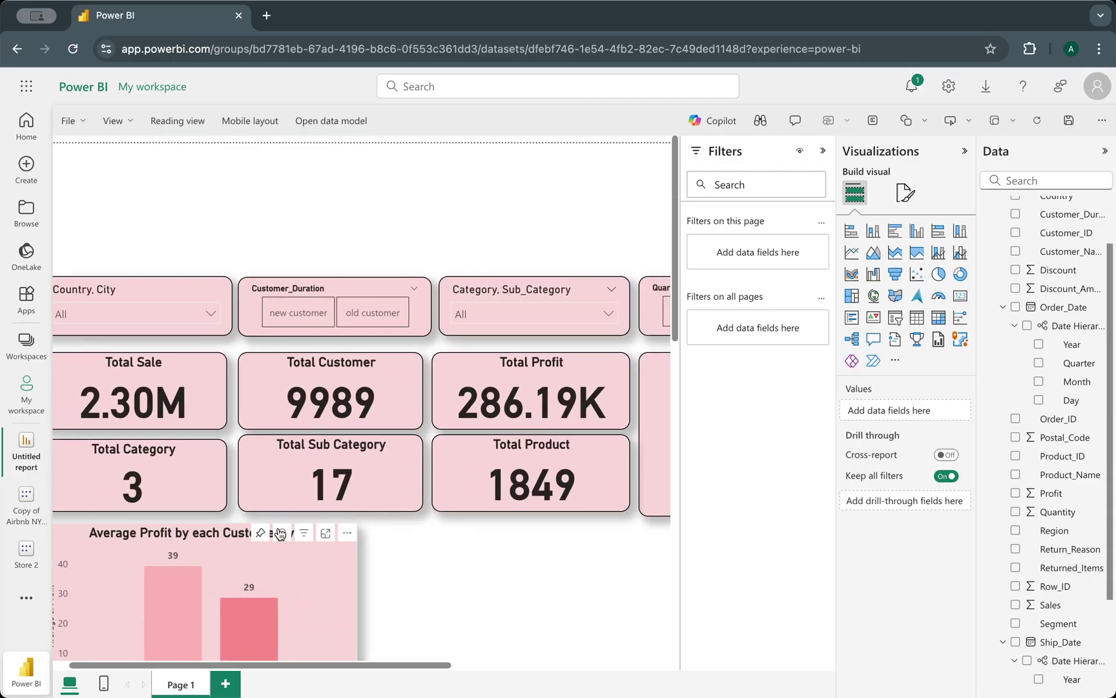
{"action": "scroll", "coordinate": [279, 533], "scroll_direction": "right", "scroll_amount": 1}
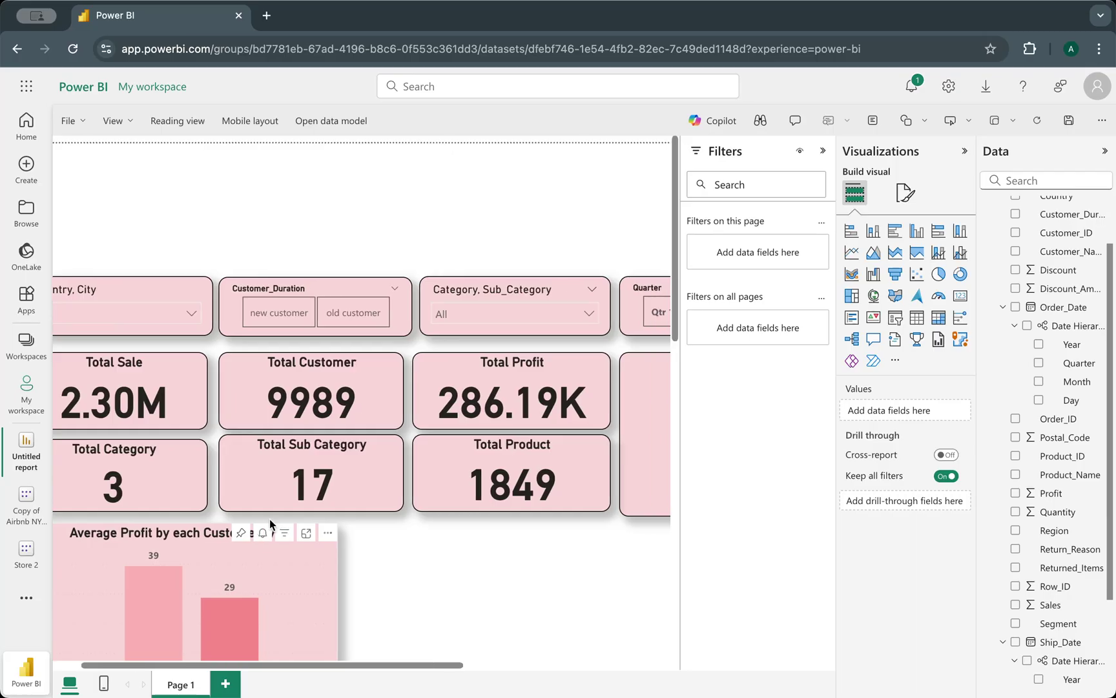
{"action": "left_click", "coordinate": [261, 457]}
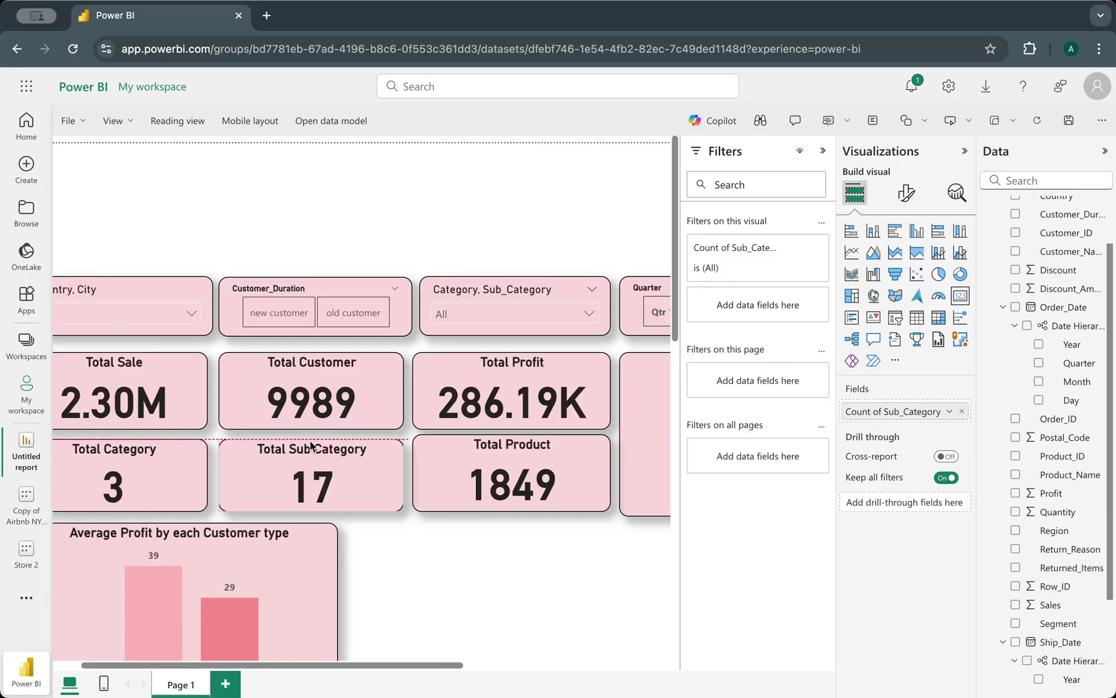
{"action": "left_click", "coordinate": [490, 640]}
{"action": "left_click", "coordinate": [448, 475]}
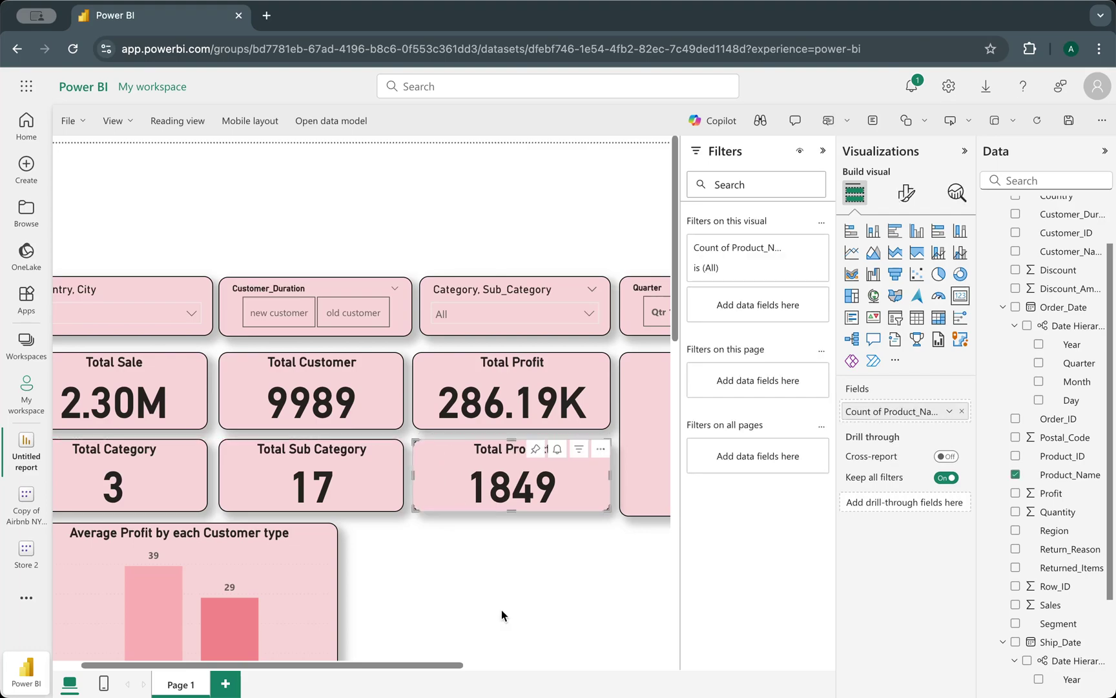
{"action": "left_click", "coordinate": [495, 654]}
- Review the alignment of the cards and the free space beside the average profit chart
{"action": "scroll", "coordinate": [494, 655], "scroll_direction": "left", "scroll_amount": 2}
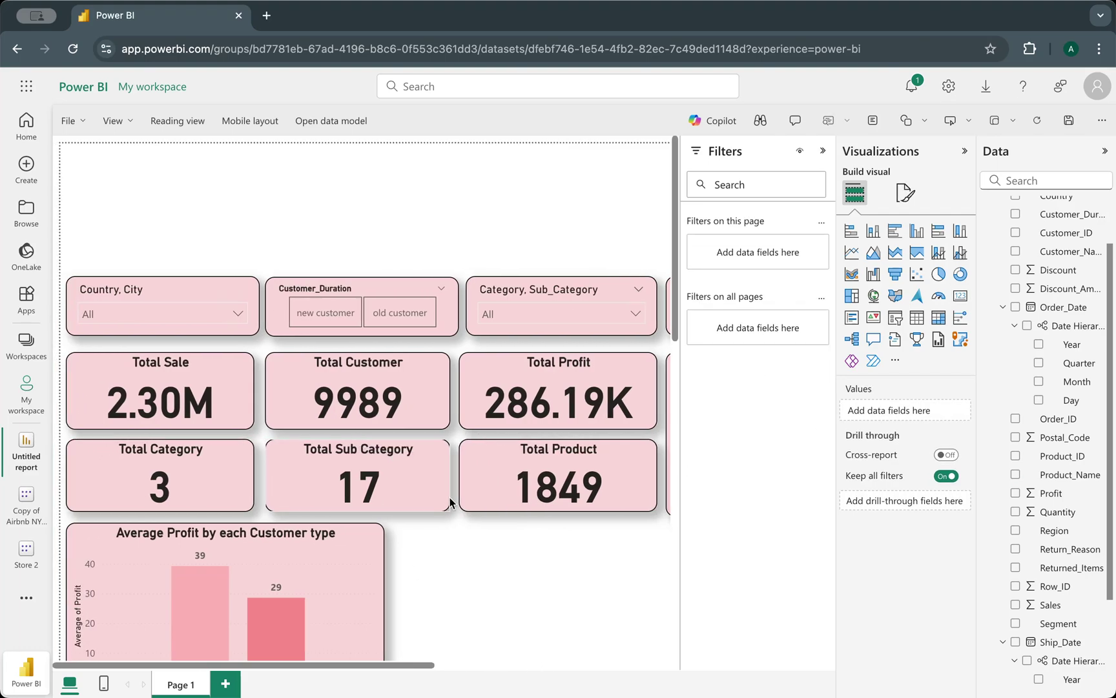
{"action": "scroll", "coordinate": [588, 631], "scroll_direction": "down", "scroll_amount": 1}
{"action": "scroll", "coordinate": [588, 632], "scroll_direction": "right", "scroll_amount": 4}
{"action": "scroll", "coordinate": [588, 631], "scroll_direction": "right", "scroll_amount": 3}
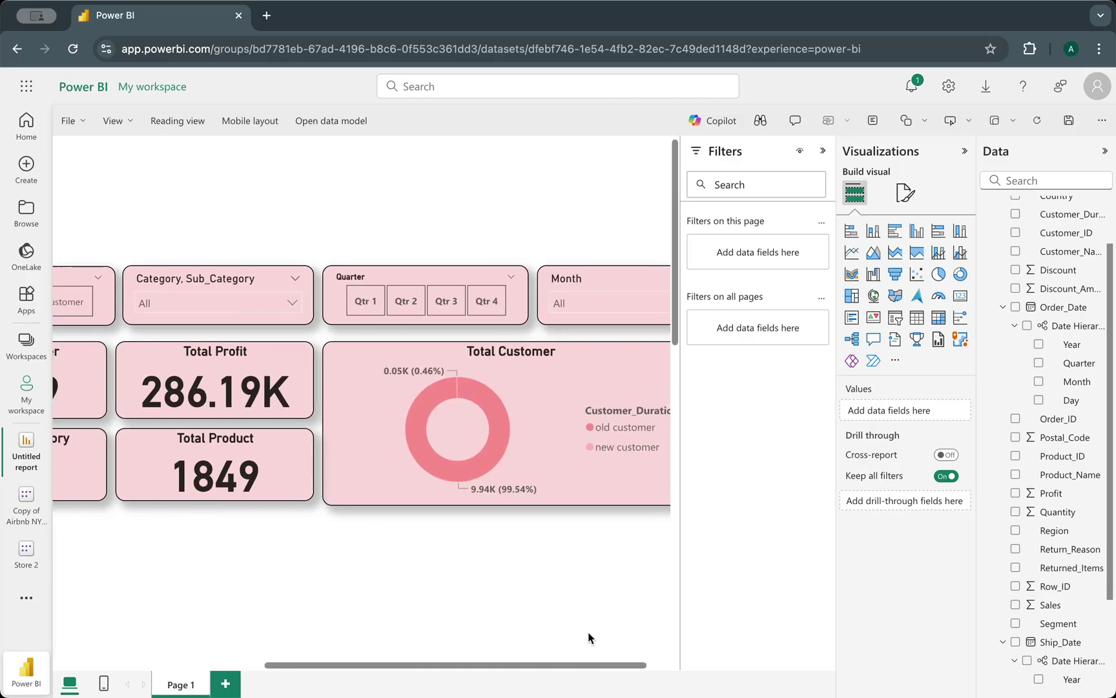
{"action": "scroll", "coordinate": [588, 631], "scroll_direction": "left", "scroll_amount": 5}
{"action": "scroll", "coordinate": [588, 631], "scroll_direction": "down", "scroll_amount": 2}
{"action": "scroll", "coordinate": [598, 631], "scroll_direction": "up", "scroll_amount": 1}
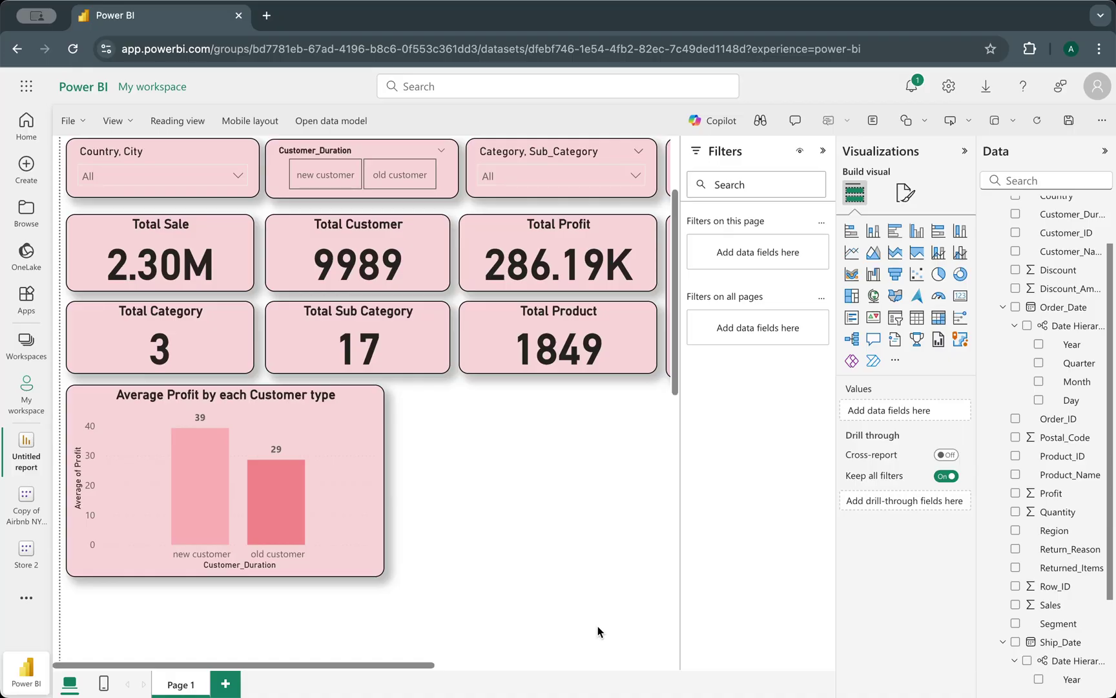
{"action": "scroll", "coordinate": [569, 522], "scroll_direction": "right", "scroll_amount": 3}
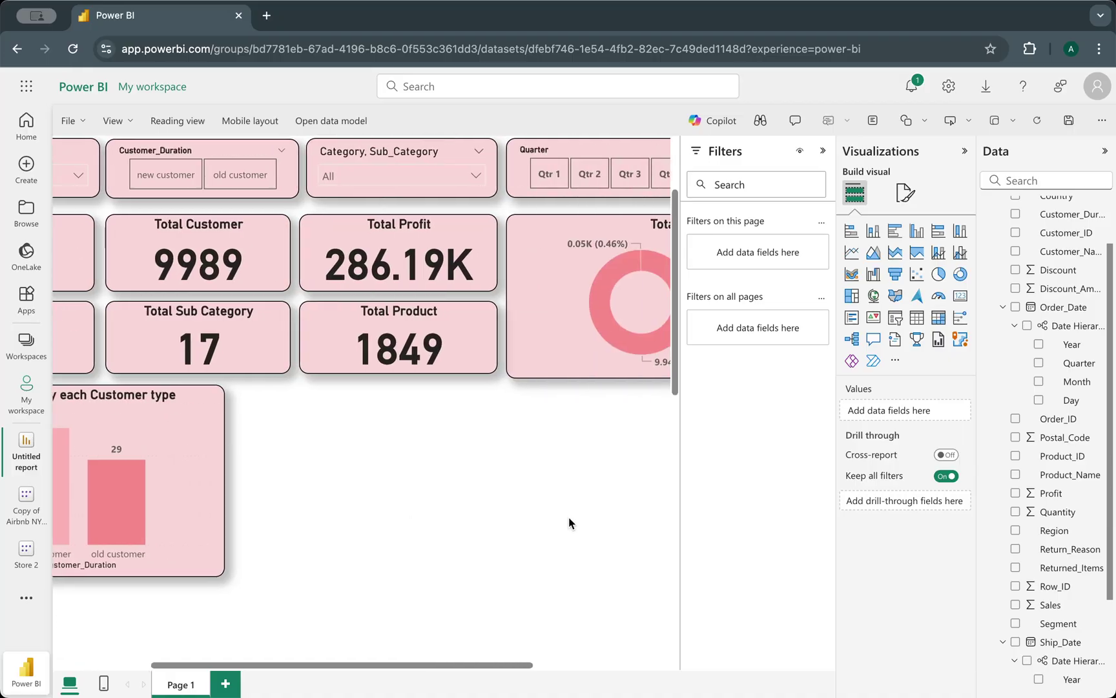
{"action": "scroll", "coordinate": [568, 517], "scroll_direction": "left", "scroll_amount": 3}
- Duplicate the average profit column chart and place the copy beside the original, level with it
{"action": "left_click", "coordinate": [350, 437]}
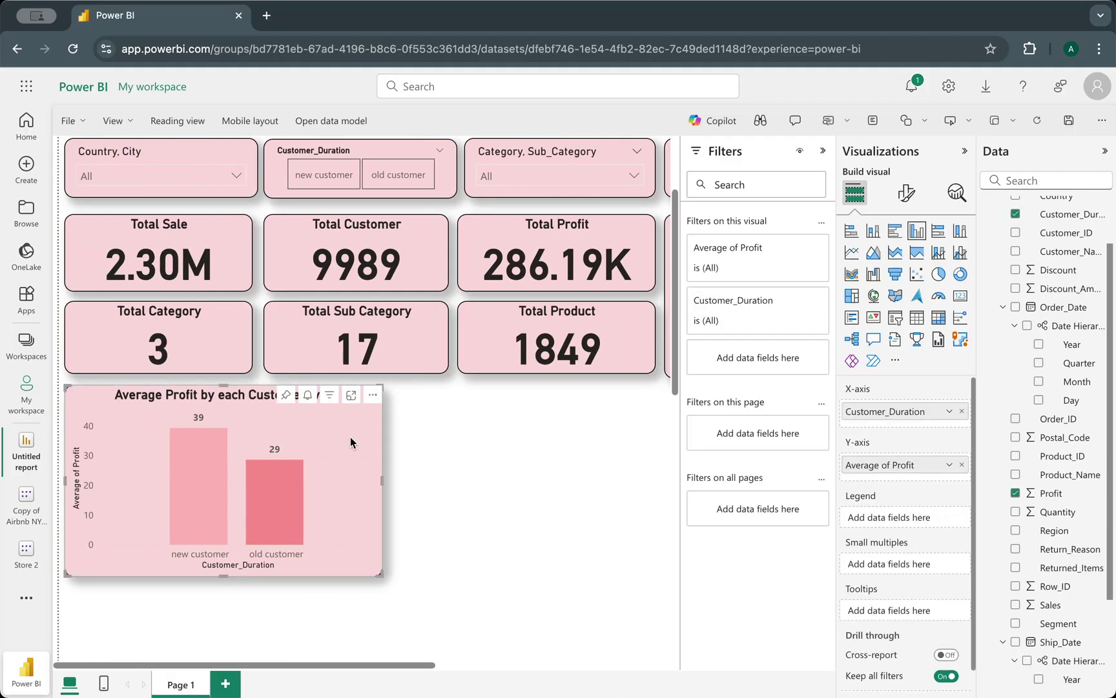
{"action": "key", "text": "ctrl+c"}
{"action": "key", "text": "ctrl+v"}
{"action": "left_click_drag", "start_coordinate": [521, 427], "coordinate": [623, 430]}
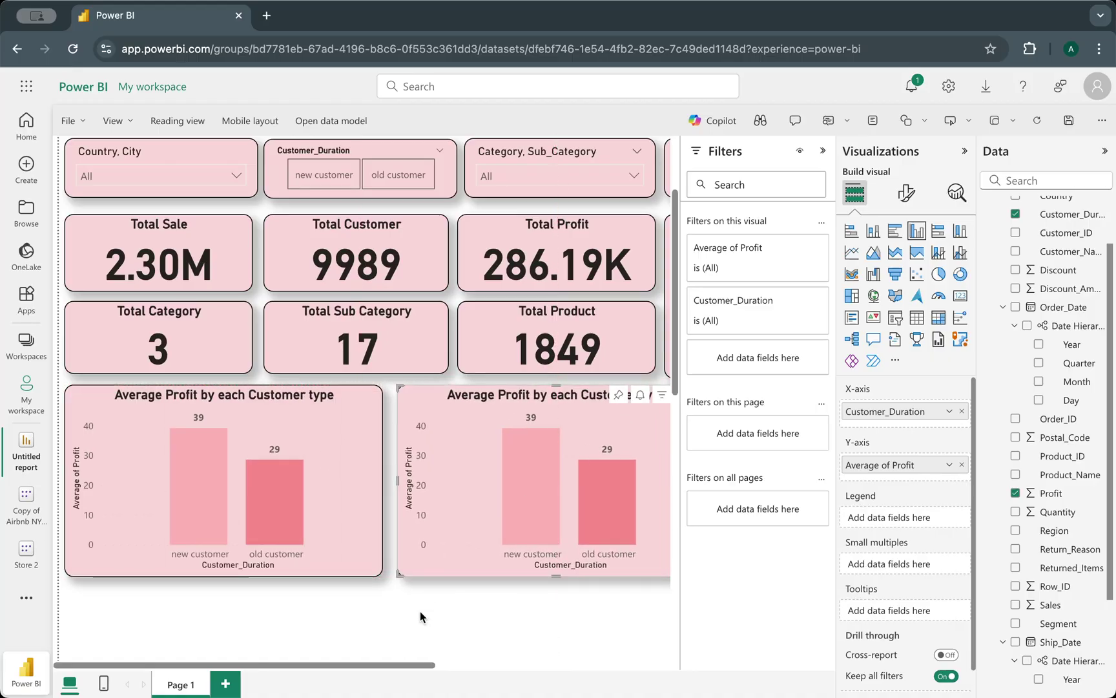
- Replace Customer_Duration with City on the copied chart's category axis and convert it into a clustered bar chart
{"action": "scroll", "coordinate": [420, 611], "scroll_direction": "right", "scroll_amount": 4}
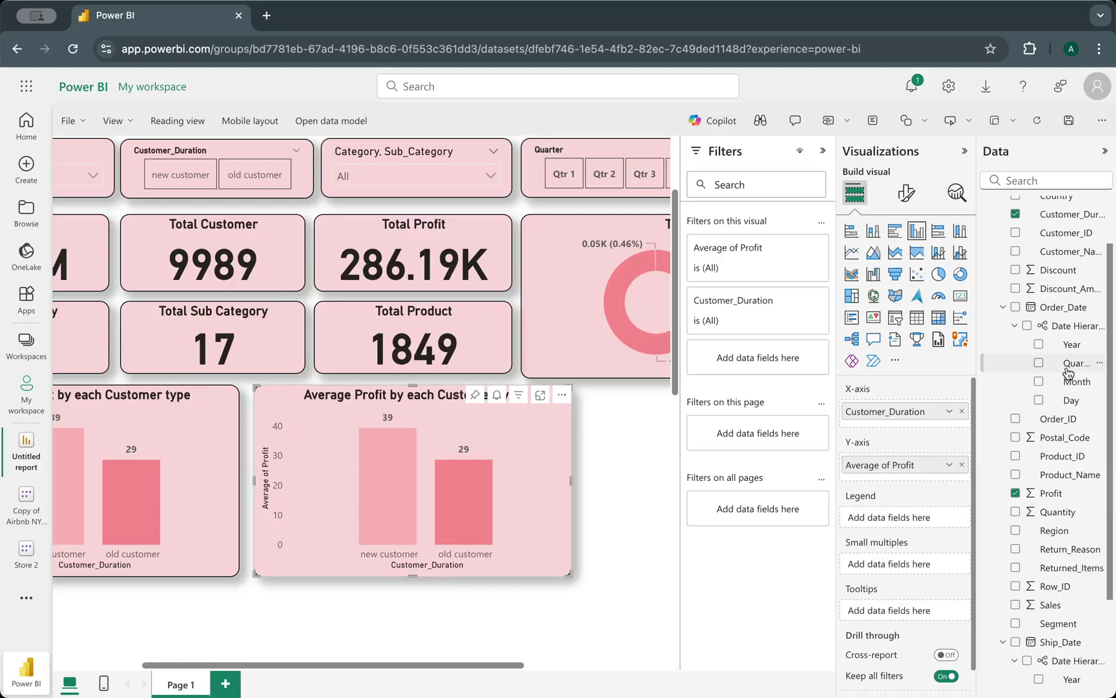
{"action": "scroll", "coordinate": [1089, 384], "scroll_direction": "up", "scroll_amount": 2}
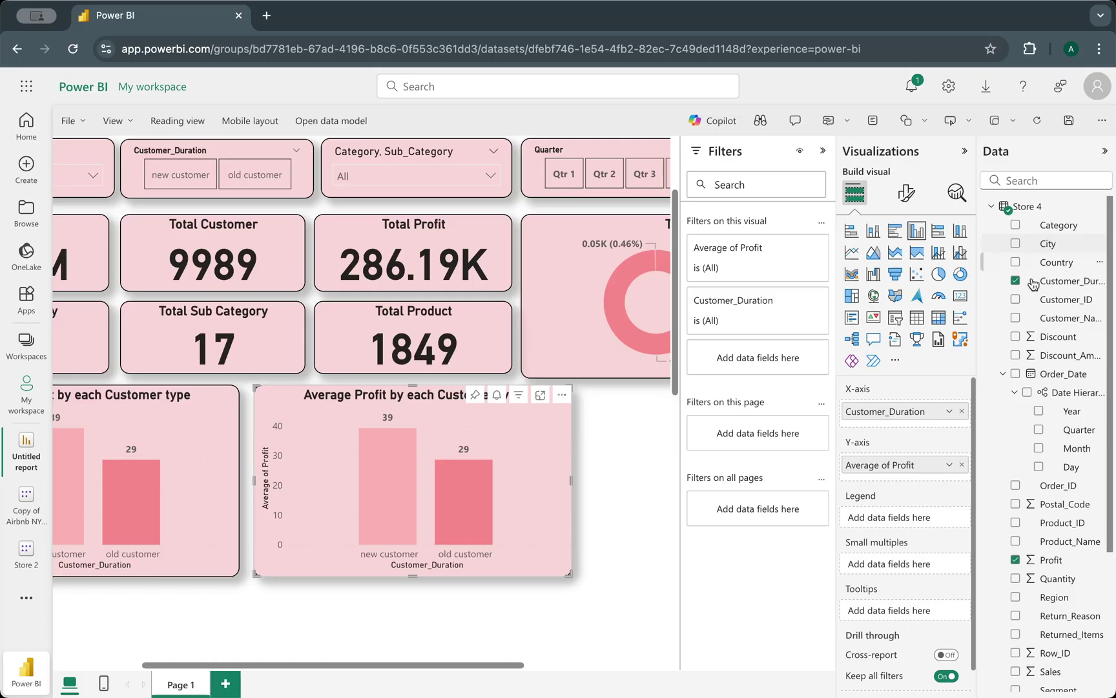
{"action": "left_click", "coordinate": [962, 415]}
{"action": "left_click_drag", "start_coordinate": [1064, 251], "coordinate": [928, 411]}
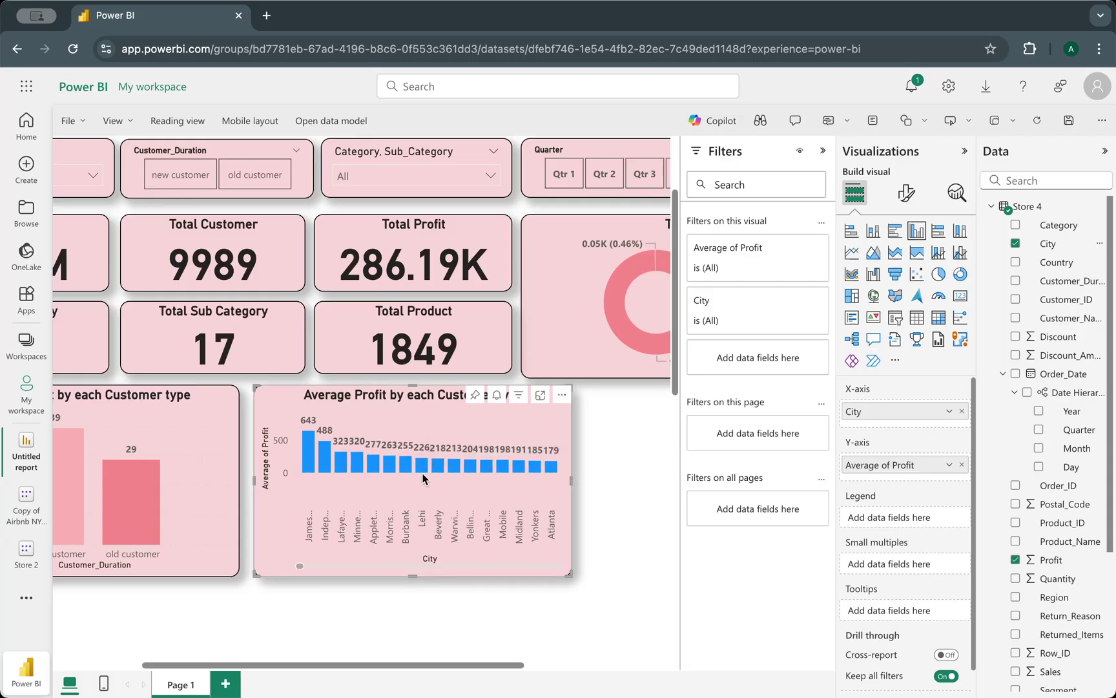
{"action": "left_click", "coordinate": [897, 234]}
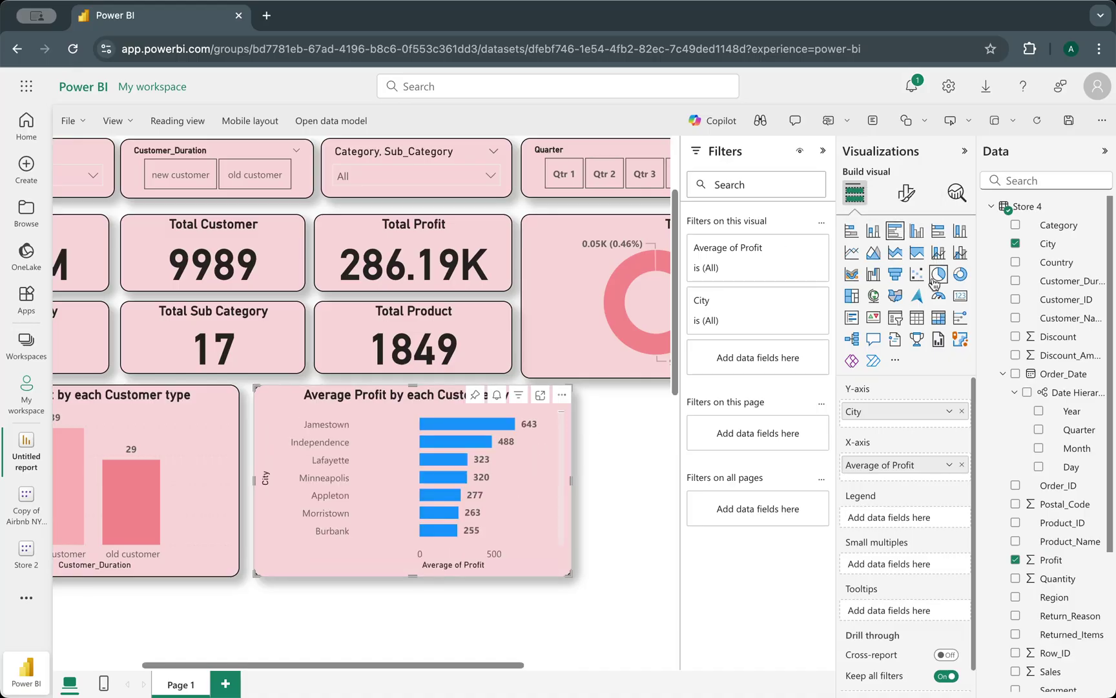
{"action": "left_click", "coordinate": [646, 625]}
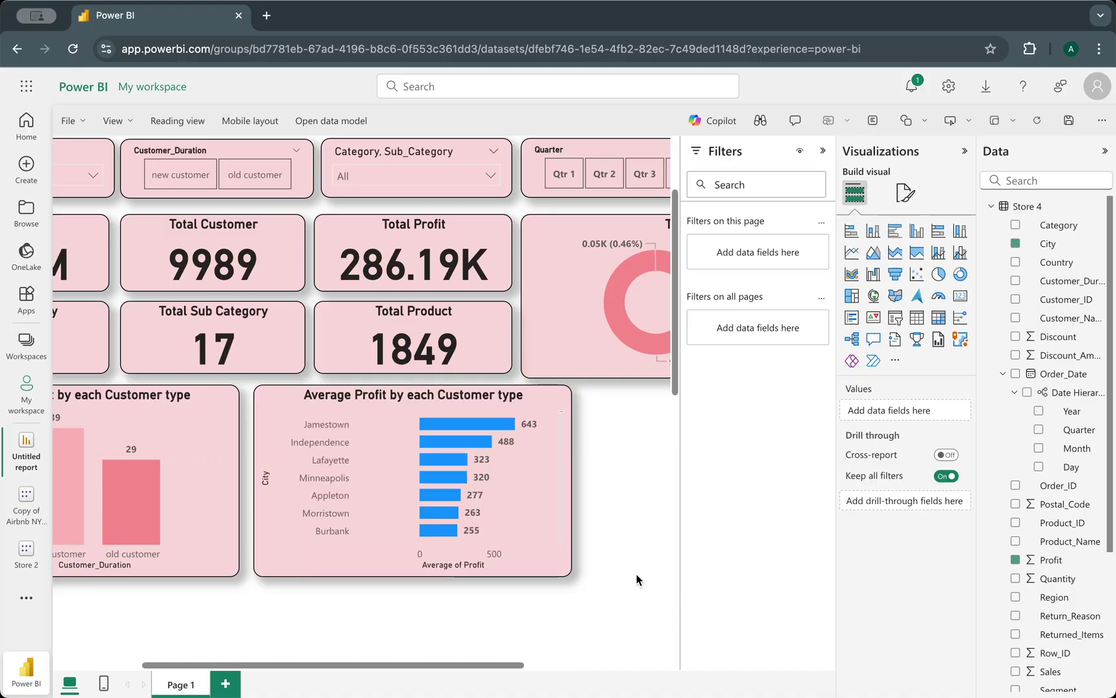
- Select the bar chart of average profit by city and show its filters
{"action": "left_click", "coordinate": [823, 151]}
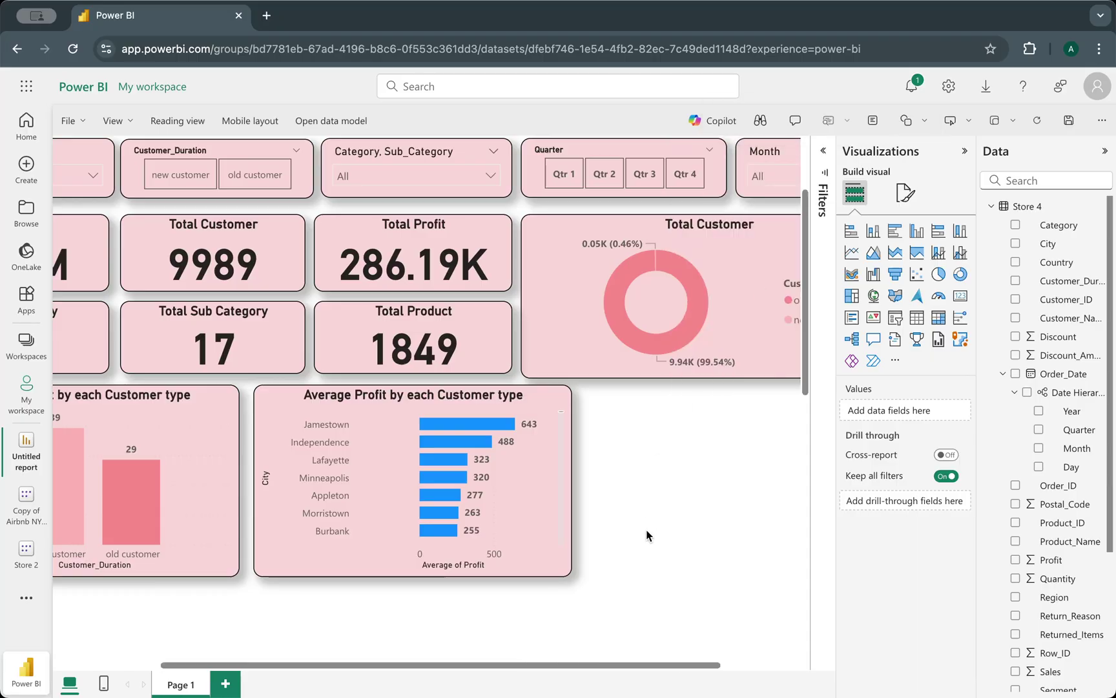
{"action": "left_click", "coordinate": [525, 511]}
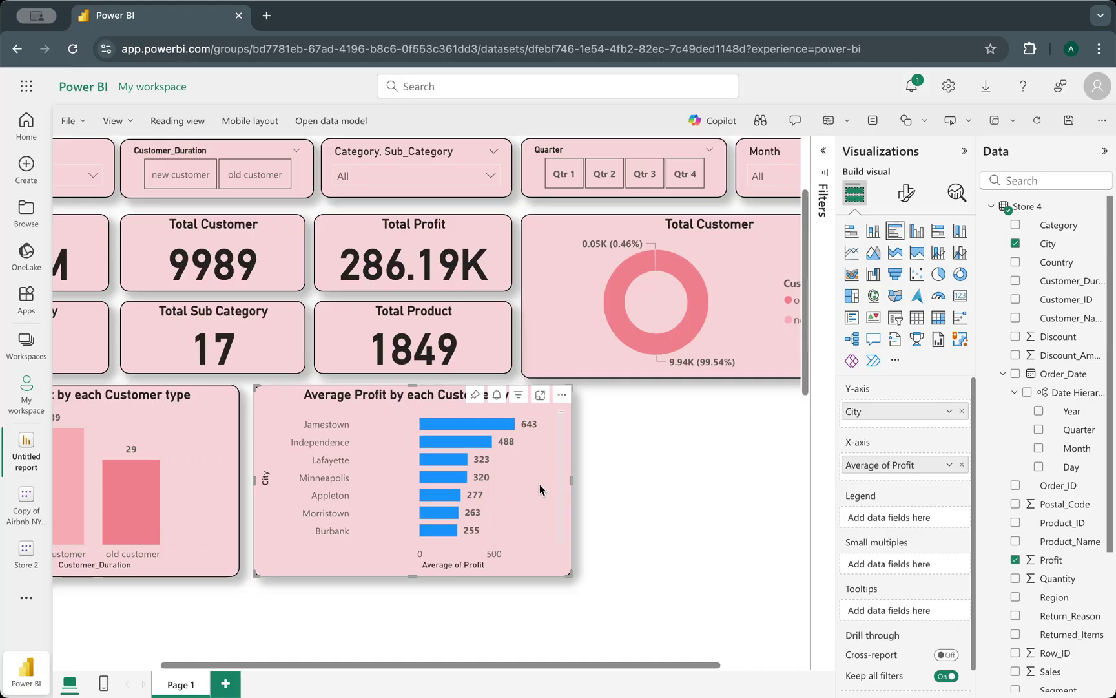
{"action": "left_click", "coordinate": [824, 151]}
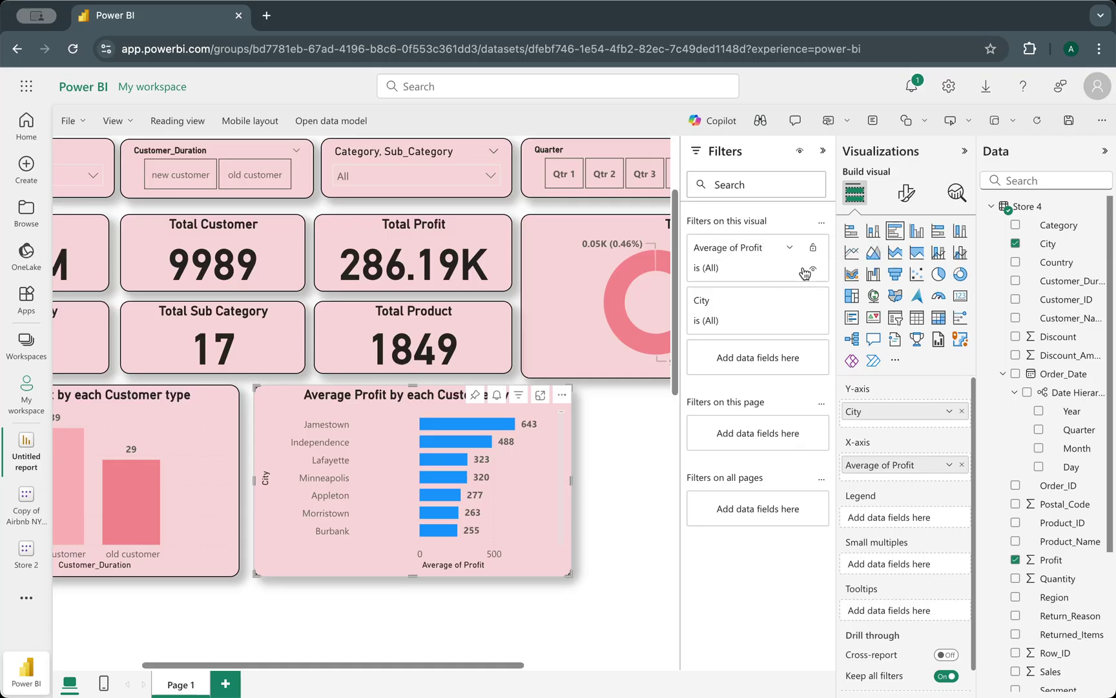
{"action": "left_click", "coordinate": [794, 249]}
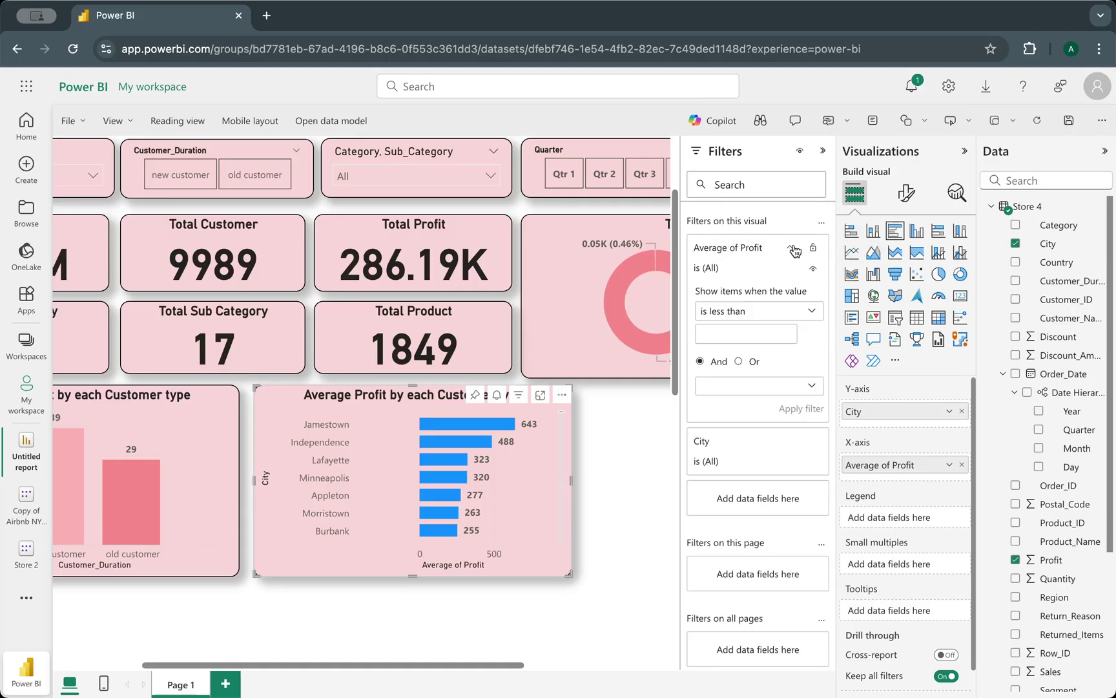
{"action": "left_click", "coordinate": [785, 313]}
{"action": "left_click", "coordinate": [785, 314]}
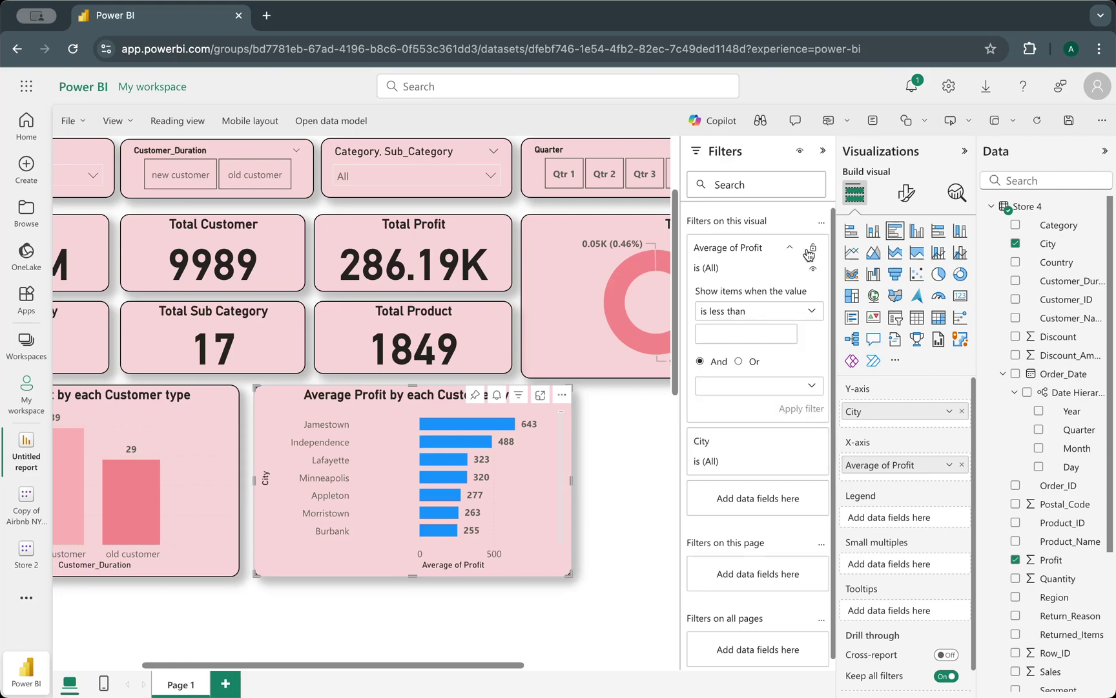
{"action": "left_click", "coordinate": [789, 248]}
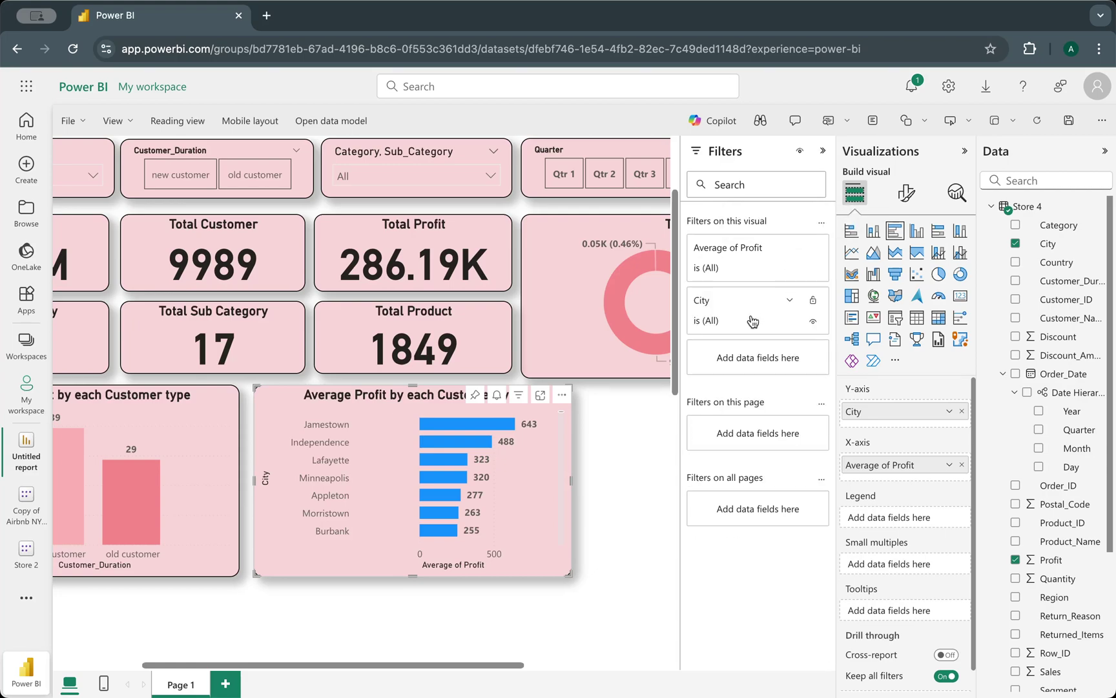
- Apply a Top N filter on City to the bar chart, showing the top 10 by Average of Profit
{"action": "left_click", "coordinate": [791, 302]}
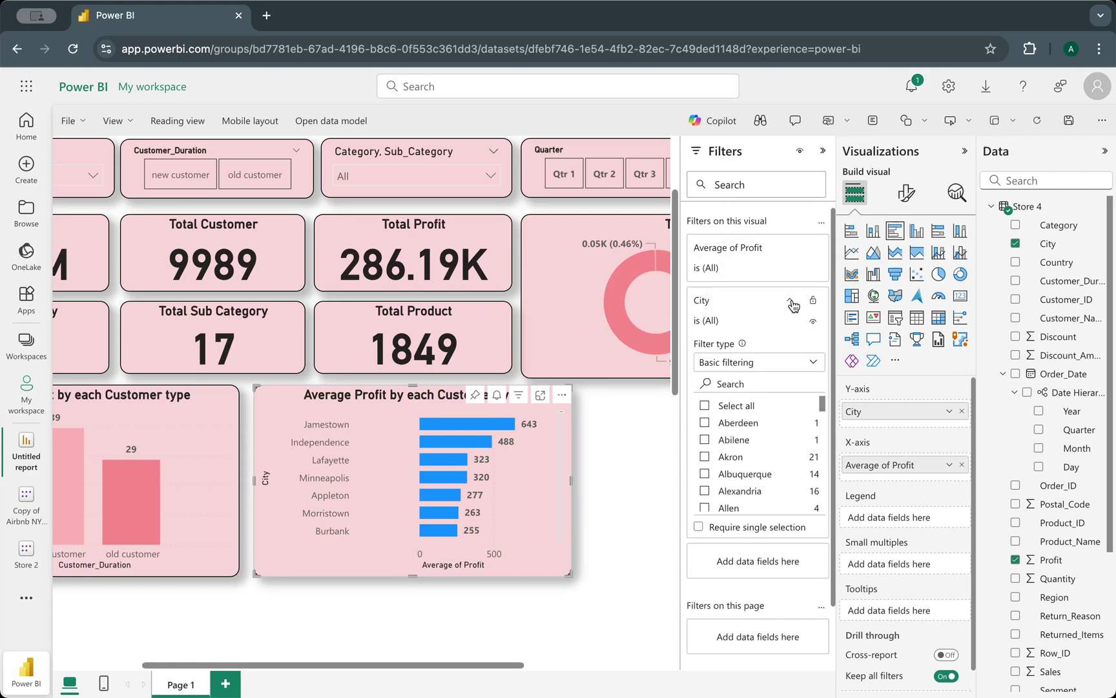
{"action": "left_click", "coordinate": [788, 370]}
{"action": "left_click", "coordinate": [727, 421]}
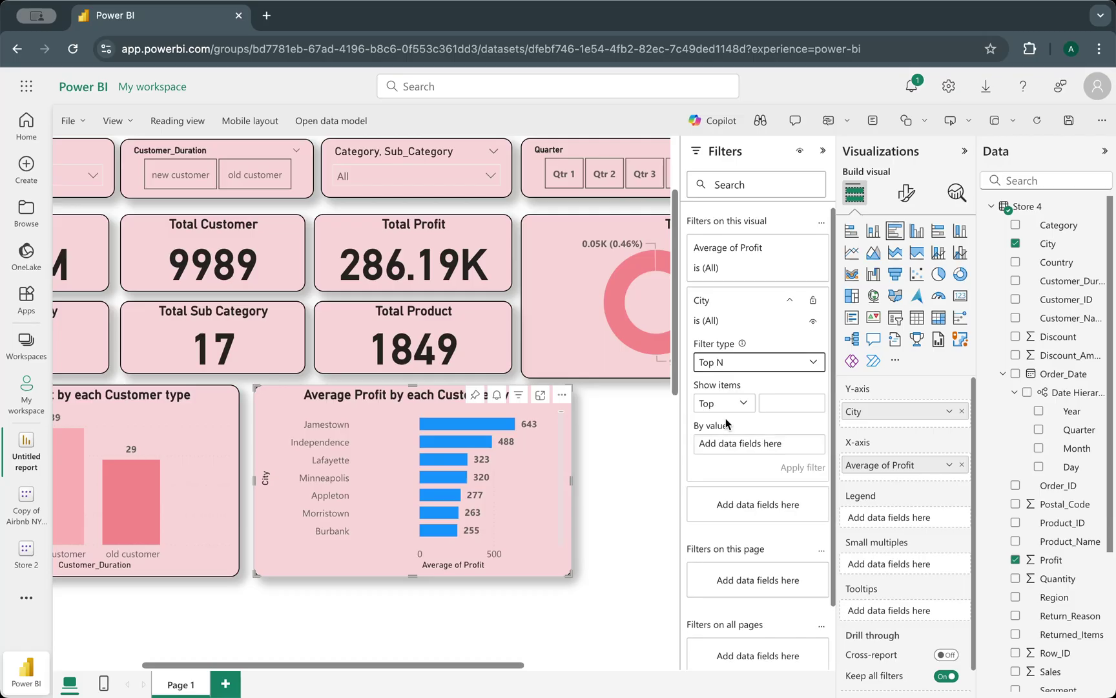
{"action": "left_click", "coordinate": [782, 404]}
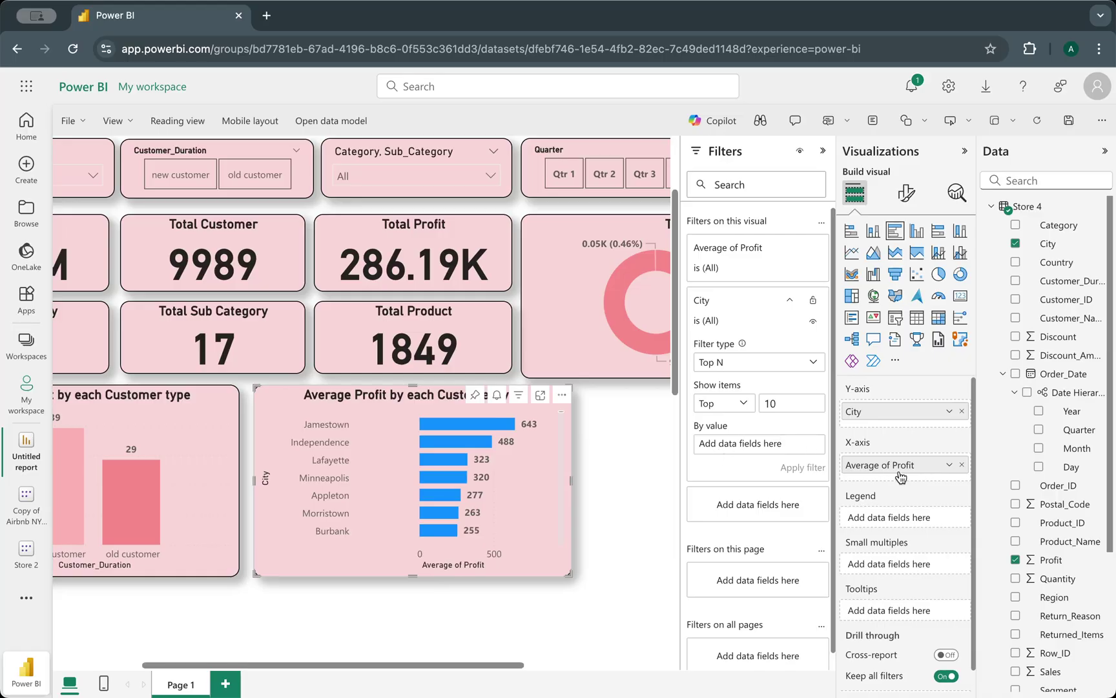
{"action": "left_click_drag", "start_coordinate": [1051, 560], "coordinate": [762, 444]}
{"action": "left_click", "coordinate": [803, 445]}
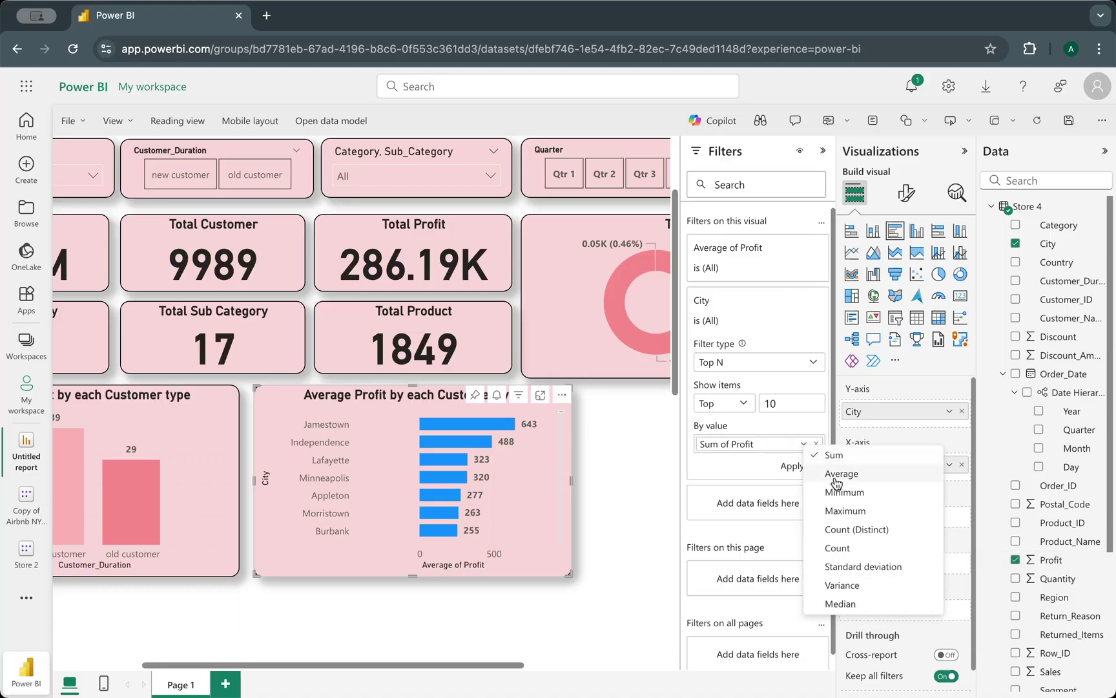
{"action": "left_click", "coordinate": [835, 474]}
{"action": "left_click", "coordinate": [802, 466]}
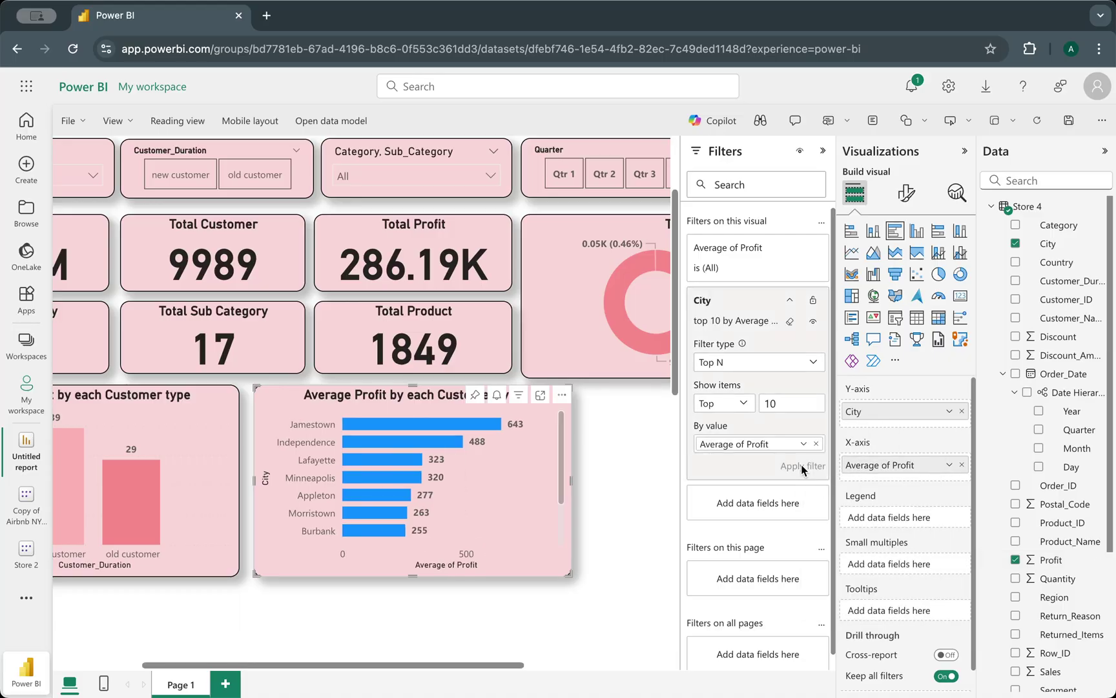
- Check the cities listed in the bar chart and reduce its City filter to the top 5 by Average of Profit
{"action": "scroll", "coordinate": [436, 455], "scroll_direction": "down", "scroll_amount": 2}
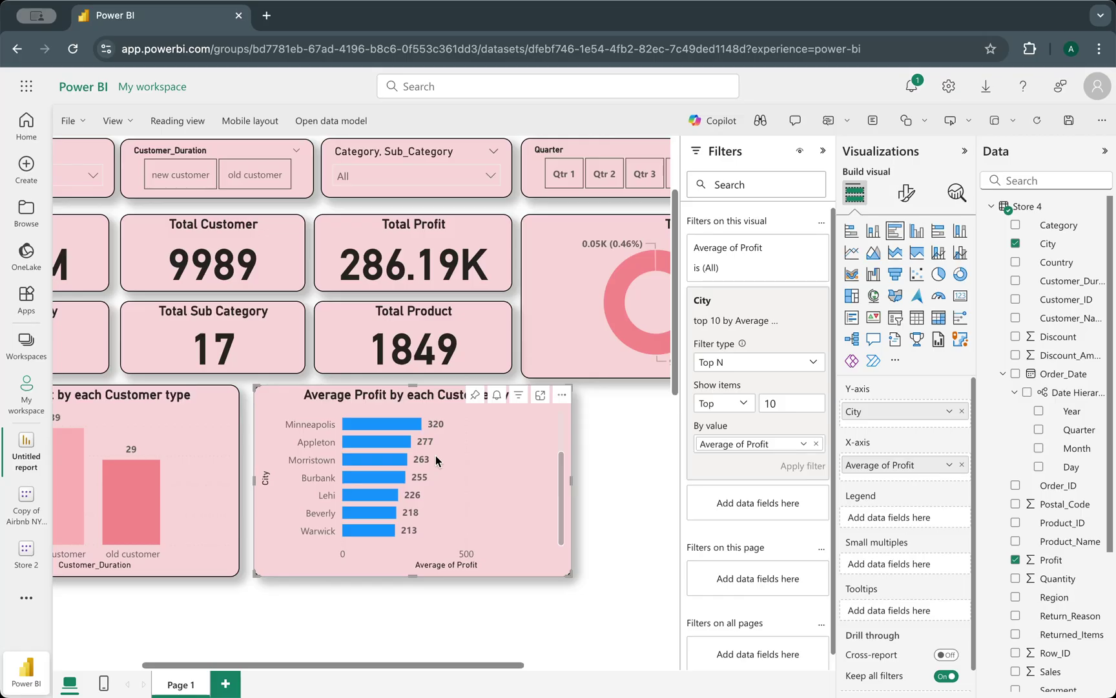
{"action": "scroll", "coordinate": [435, 454], "scroll_direction": "up", "scroll_amount": 2}
{"action": "scroll", "coordinate": [436, 460], "scroll_direction": "down", "scroll_amount": 2}
{"action": "scroll", "coordinate": [436, 460], "scroll_direction": "up", "scroll_amount": 2}
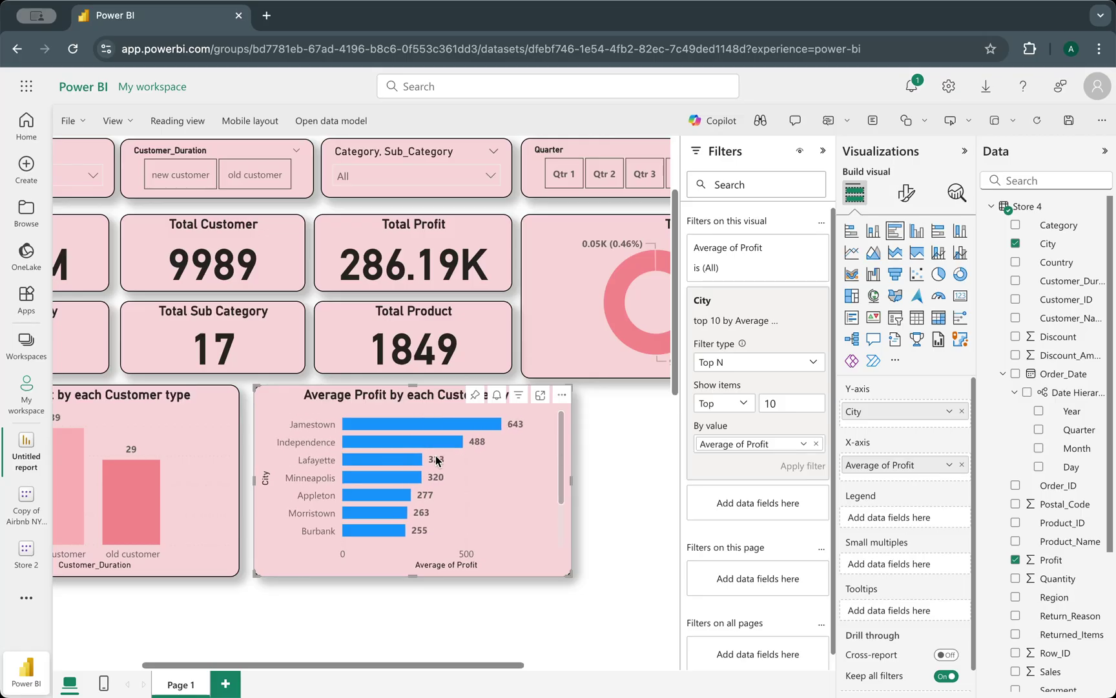
{"action": "scroll", "coordinate": [436, 460], "scroll_direction": "down", "scroll_amount": 1}
{"action": "scroll", "coordinate": [436, 459], "scroll_direction": "up", "scroll_amount": 1}
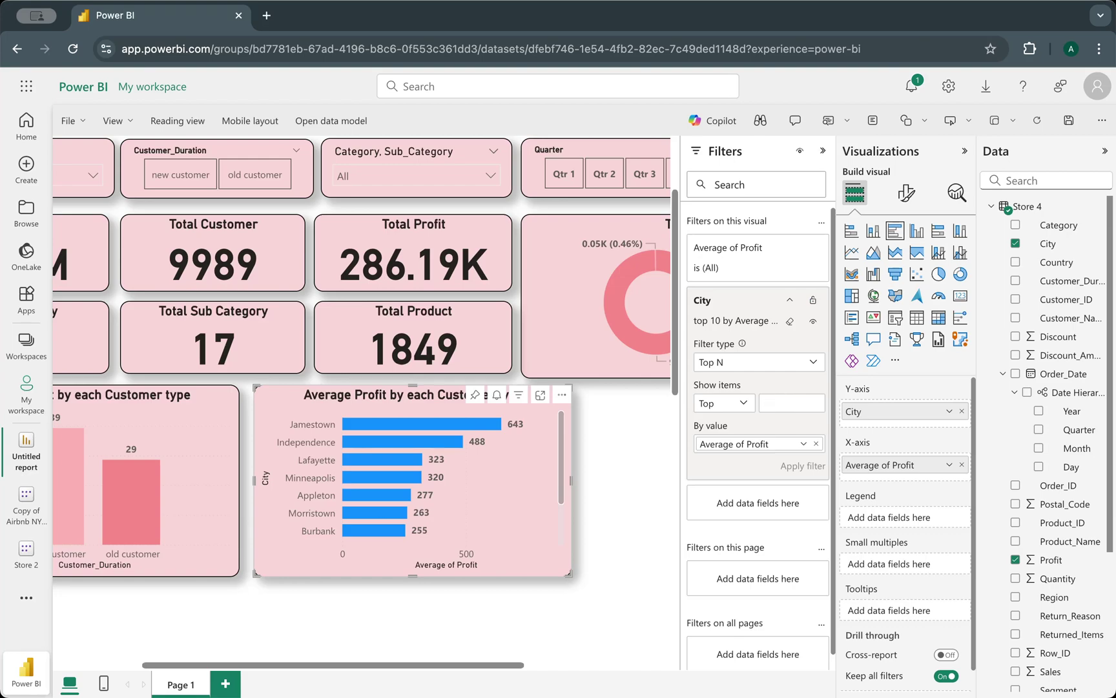
{"action": "type", "text": "5"}
{"action": "left_click", "coordinate": [804, 466]}
{"action": "scroll", "coordinate": [528, 482], "scroll_direction": "down", "scroll_amount": 1}
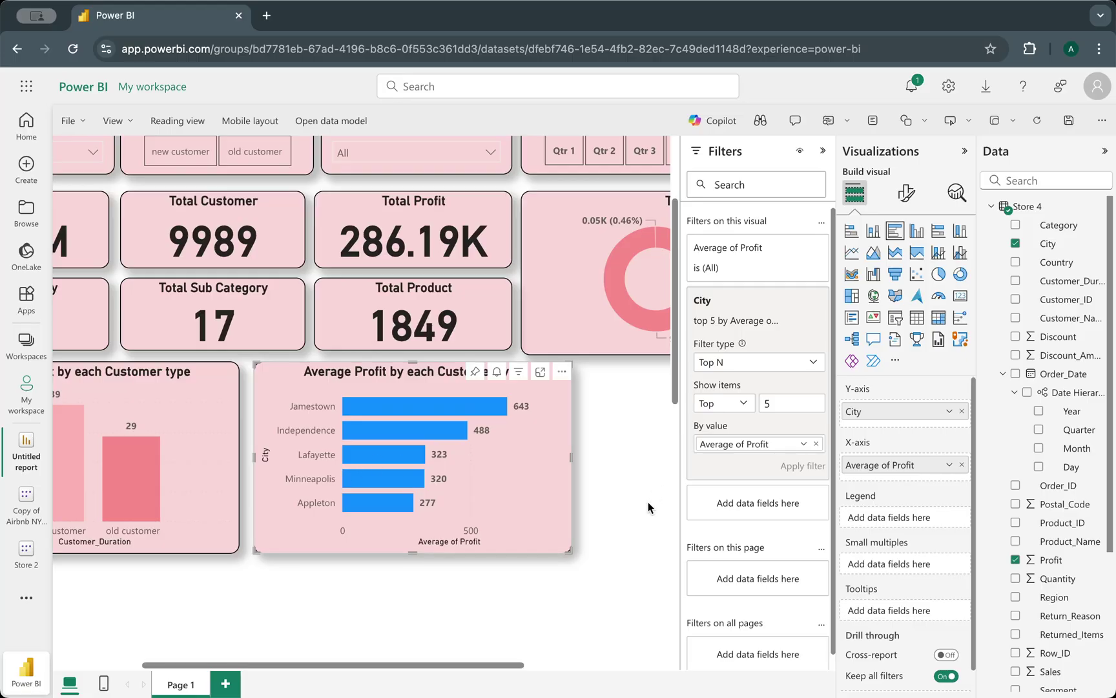
- Color only the Jamestown bar of the city chart with the darker pink from the recent colors
{"action": "scroll", "coordinate": [645, 508], "scroll_direction": "left", "scroll_amount": 3}
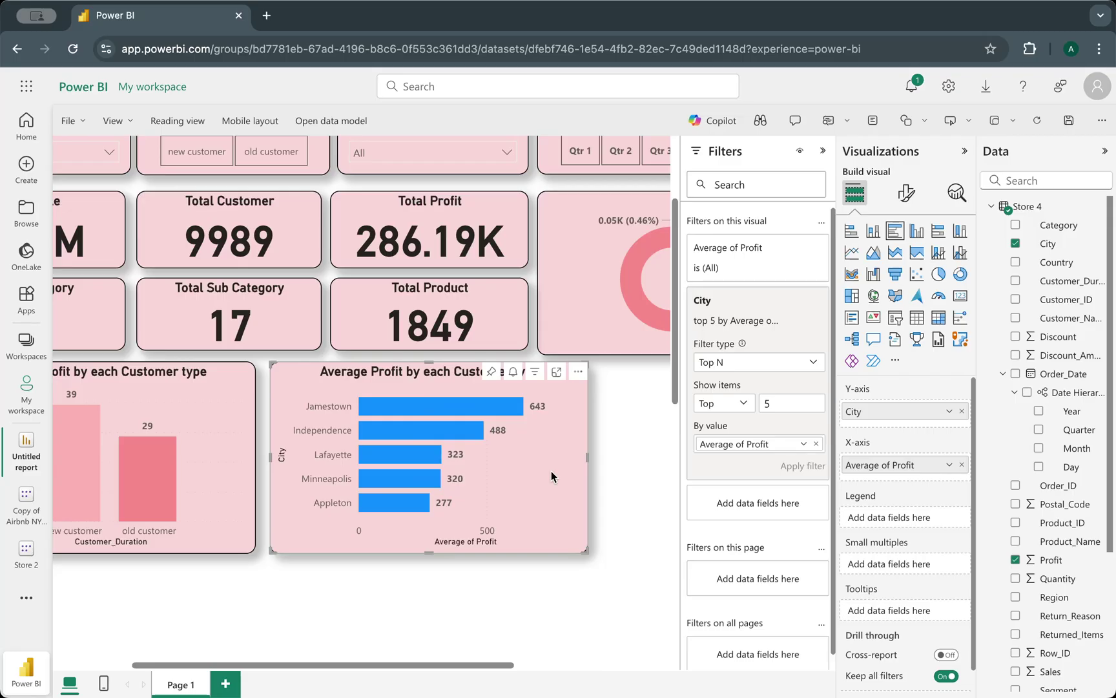
{"action": "left_click", "coordinate": [905, 192]}
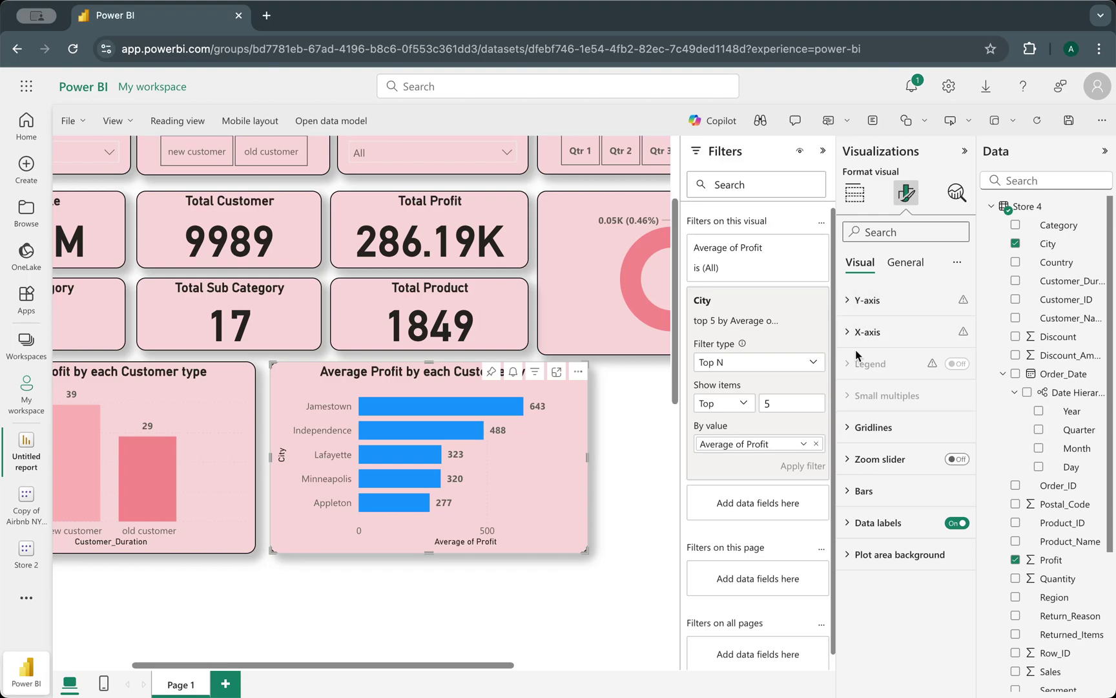
{"action": "left_click", "coordinate": [863, 492]}
{"action": "scroll", "coordinate": [898, 414], "scroll_direction": "down", "scroll_amount": 3}
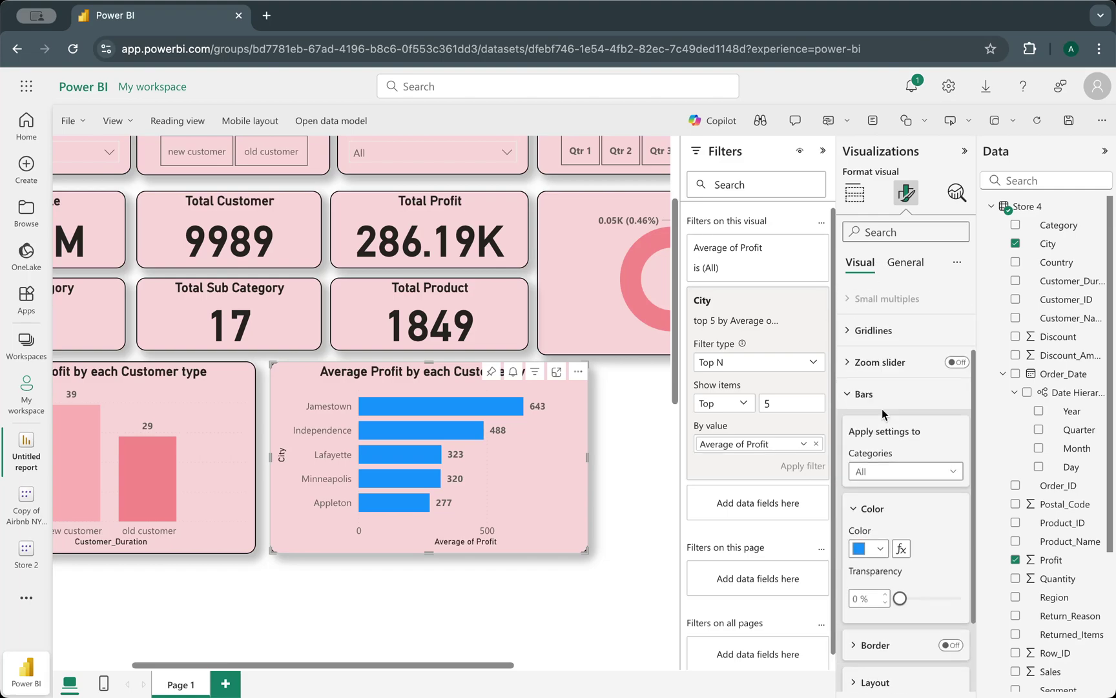
{"action": "left_click", "coordinate": [903, 370]}
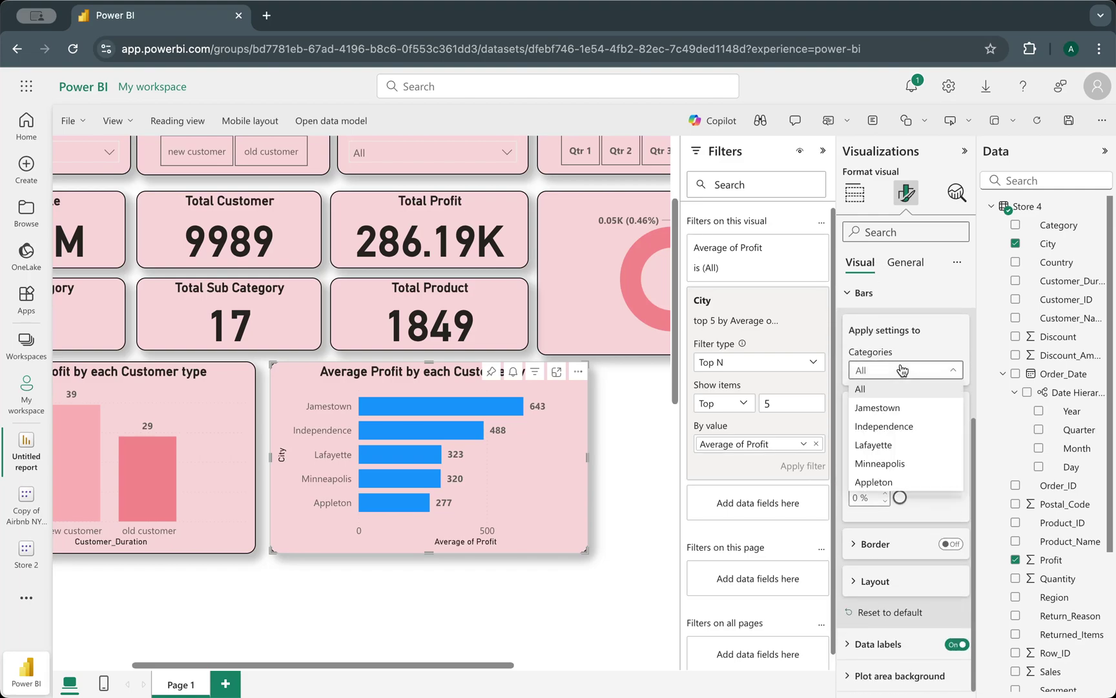
{"action": "left_click", "coordinate": [892, 410]}
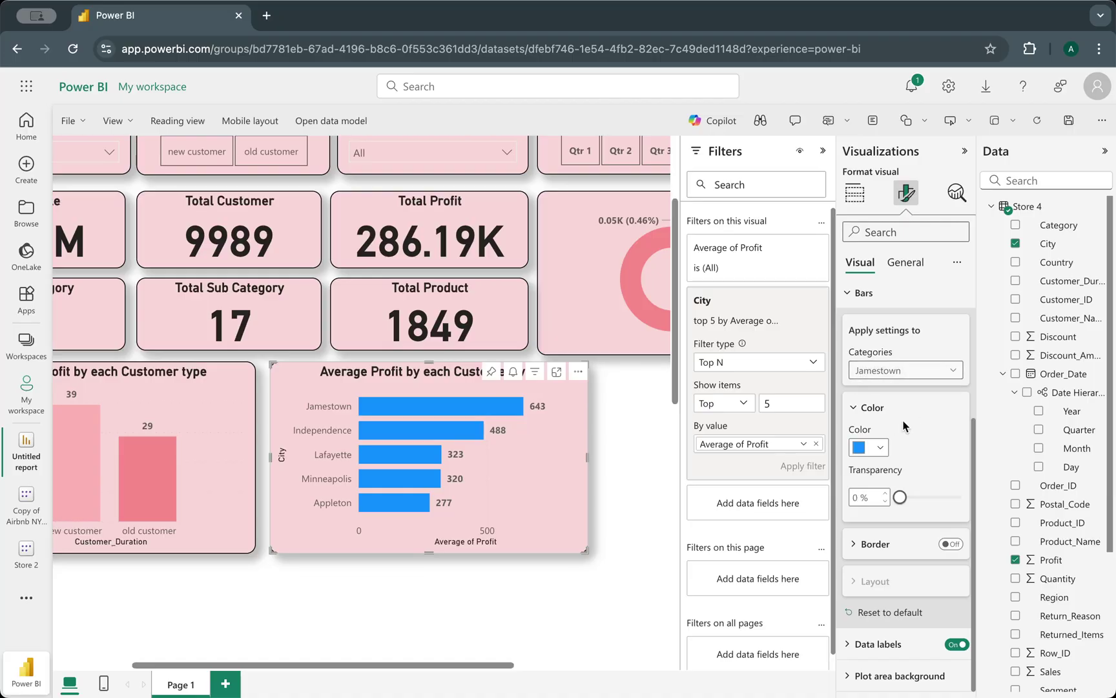
{"action": "left_click", "coordinate": [879, 447]}
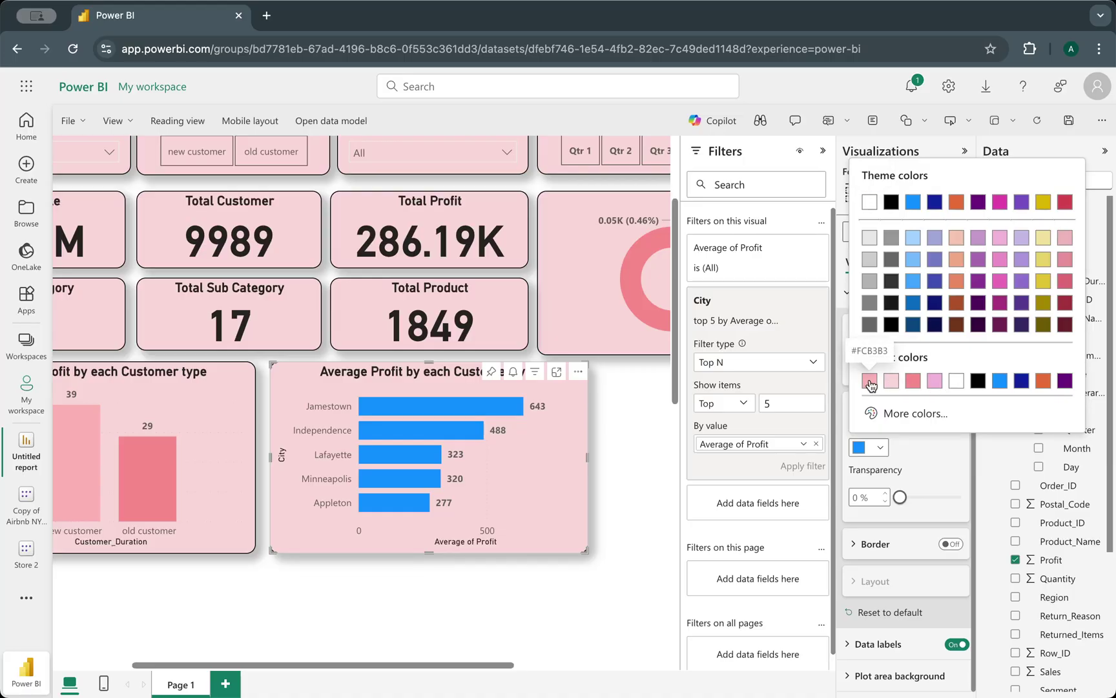
{"action": "left_click", "coordinate": [913, 381]}
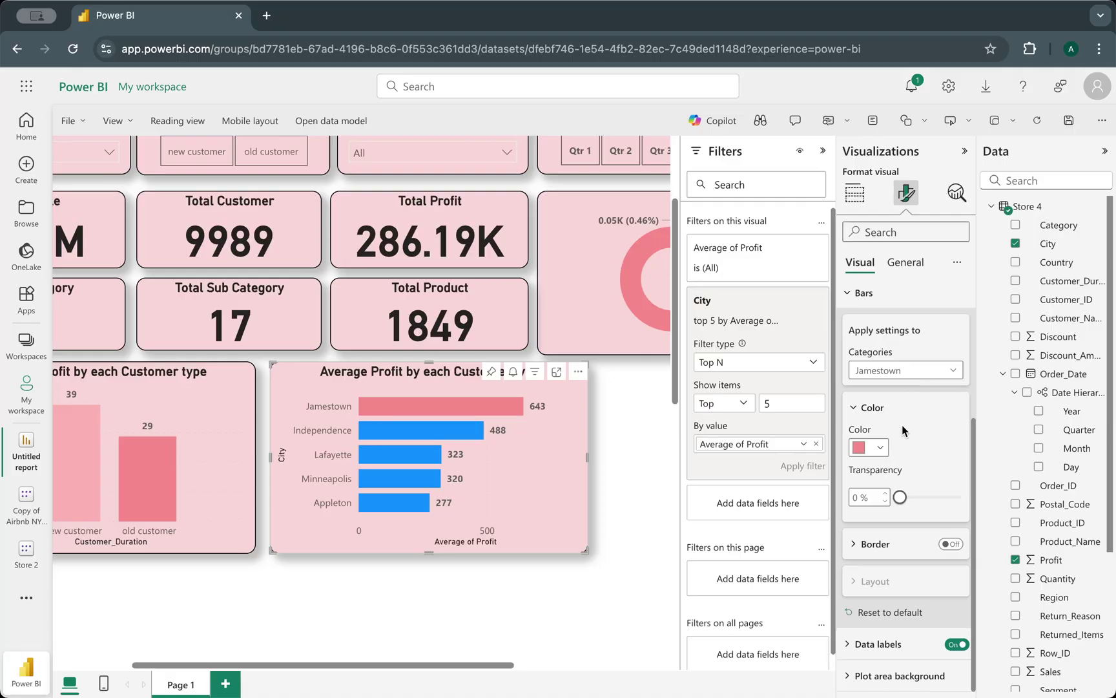
- Color the Independence bar with the recently used light pink #FCB3B3
{"action": "left_click", "coordinate": [911, 370]}
{"action": "left_click", "coordinate": [885, 428]}
{"action": "left_click", "coordinate": [872, 447]}
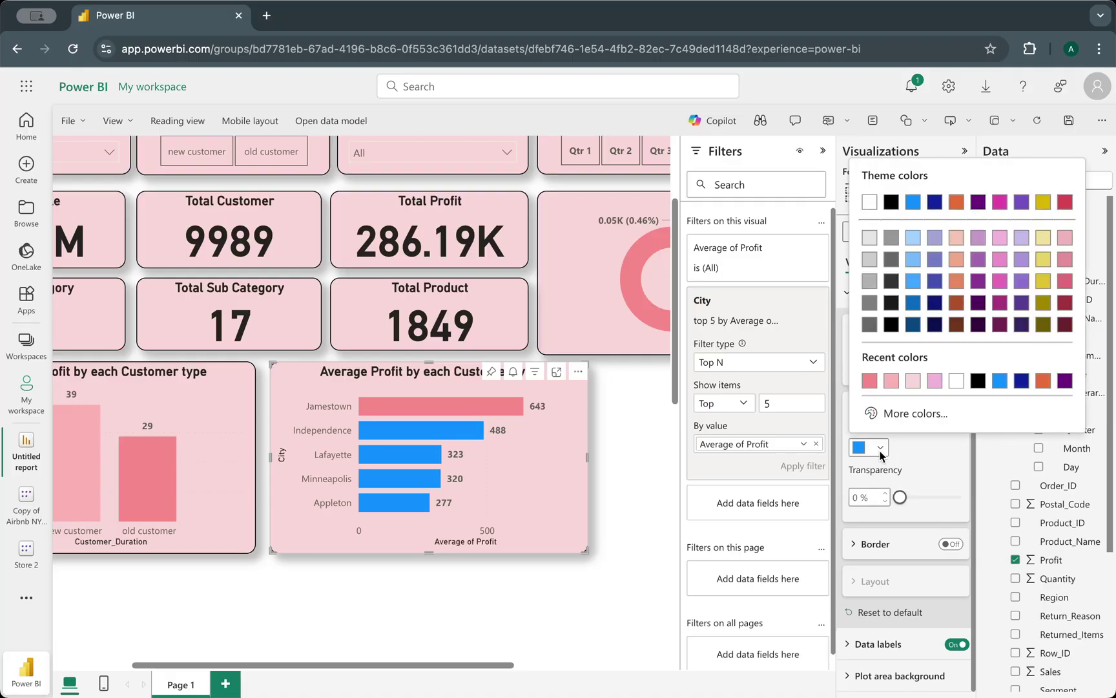
{"action": "left_click", "coordinate": [894, 380]}
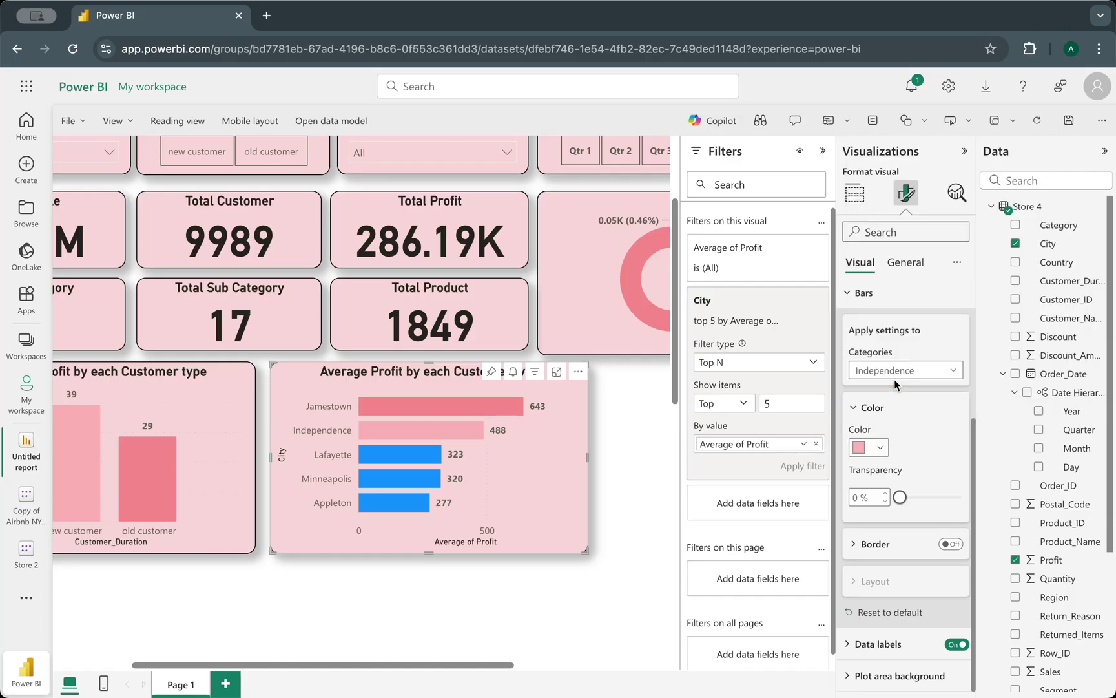
- Copy the hex code #FCB3B3 of the Independence bar's color
{"action": "left_click", "coordinate": [880, 448]}
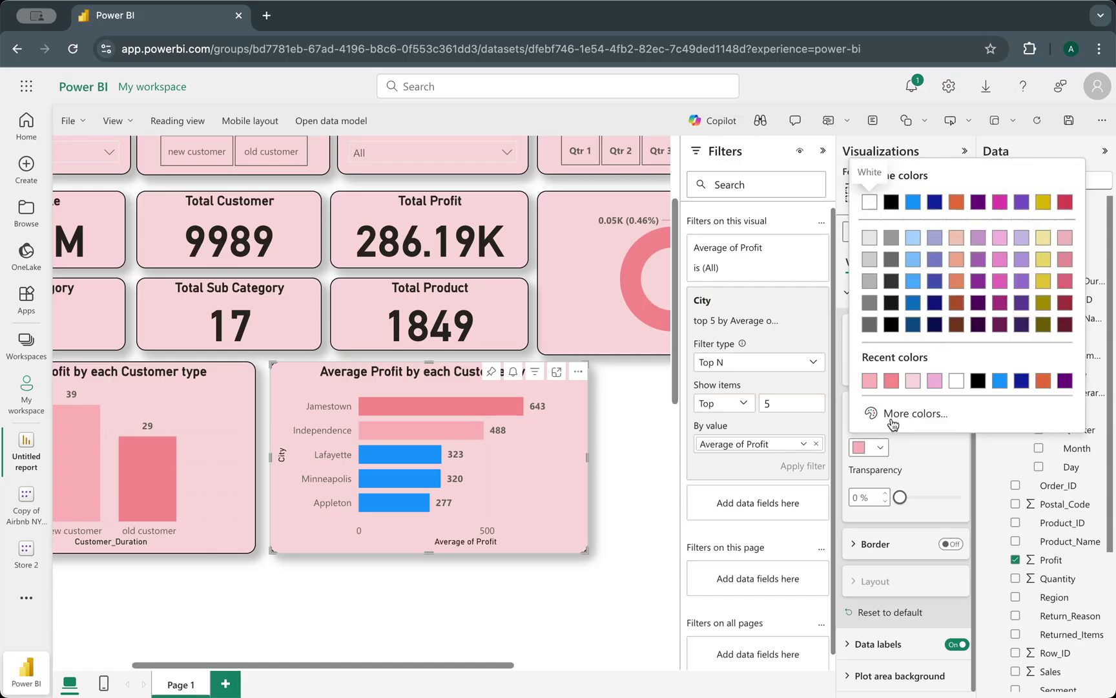
{"action": "left_click", "coordinate": [890, 415]}
{"action": "key", "text": "ctrl+c"}
{"action": "left_click", "coordinate": [907, 436]}
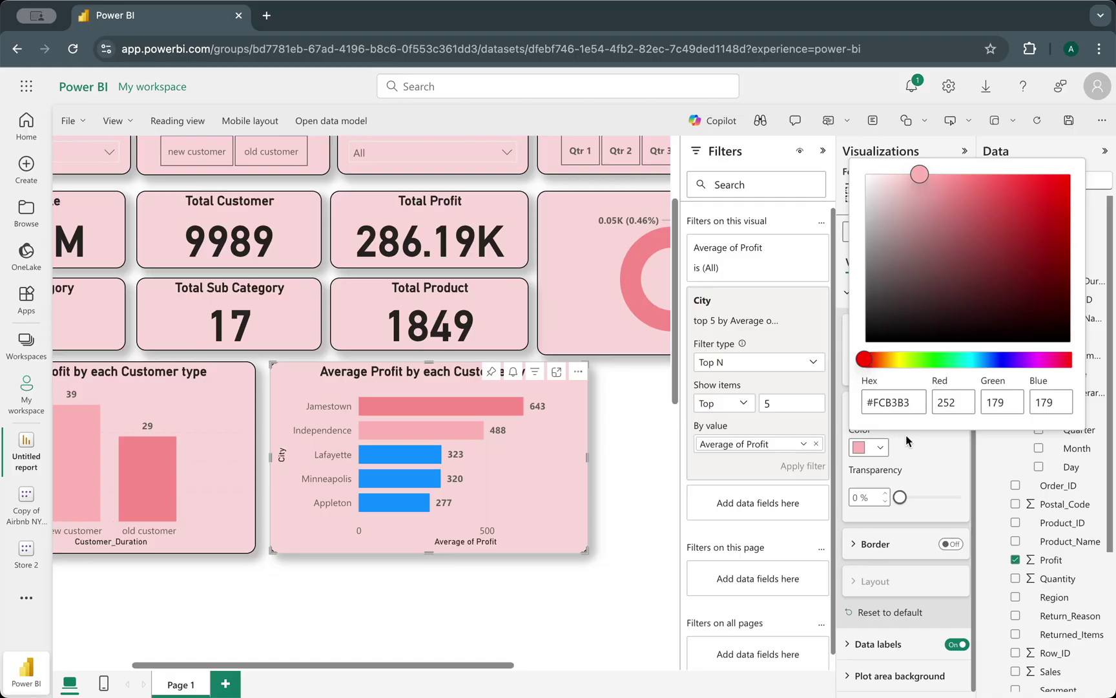
{"action": "left_click", "coordinate": [913, 446]}
- Apply the copied pink to the Lafayette bar and adjust its shade to #FAA0A0
{"action": "left_click", "coordinate": [902, 372]}
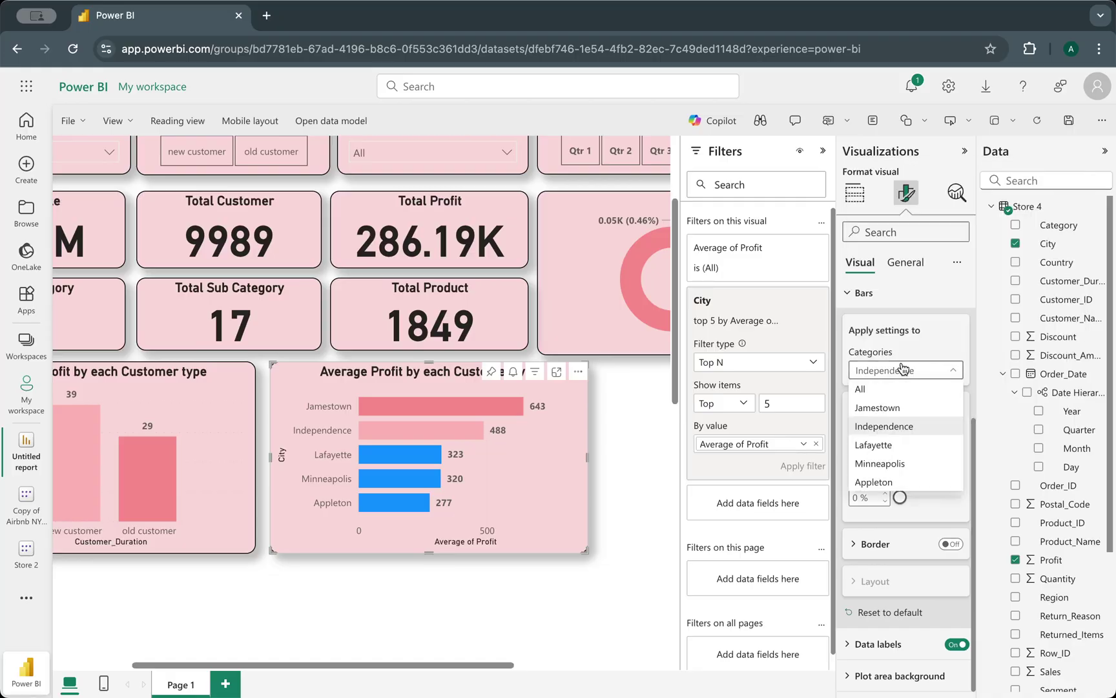
{"action": "left_click", "coordinate": [893, 444]}
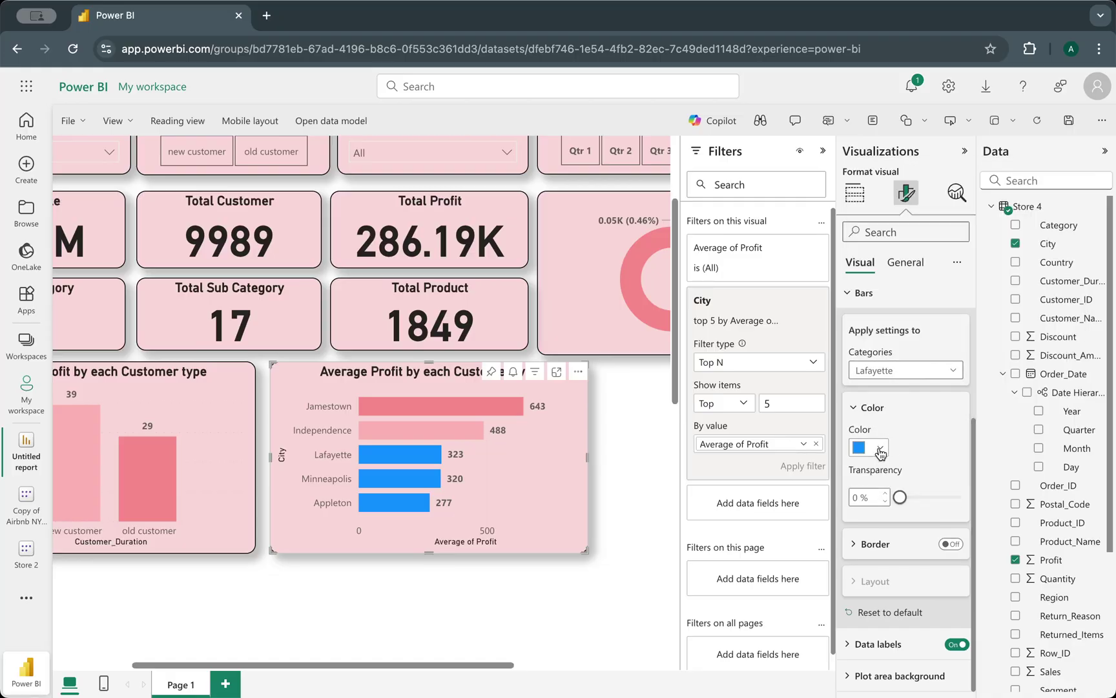
{"action": "left_click", "coordinate": [880, 448]}
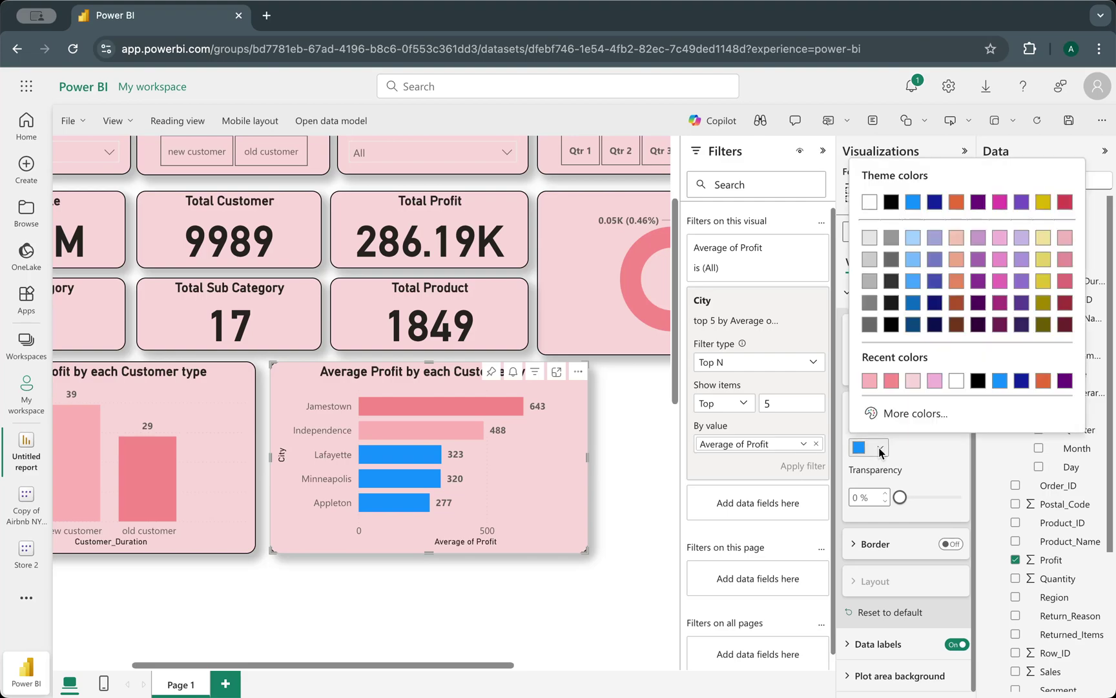
{"action": "left_click", "coordinate": [890, 413]}
{"action": "key", "text": "ctrl+v"}
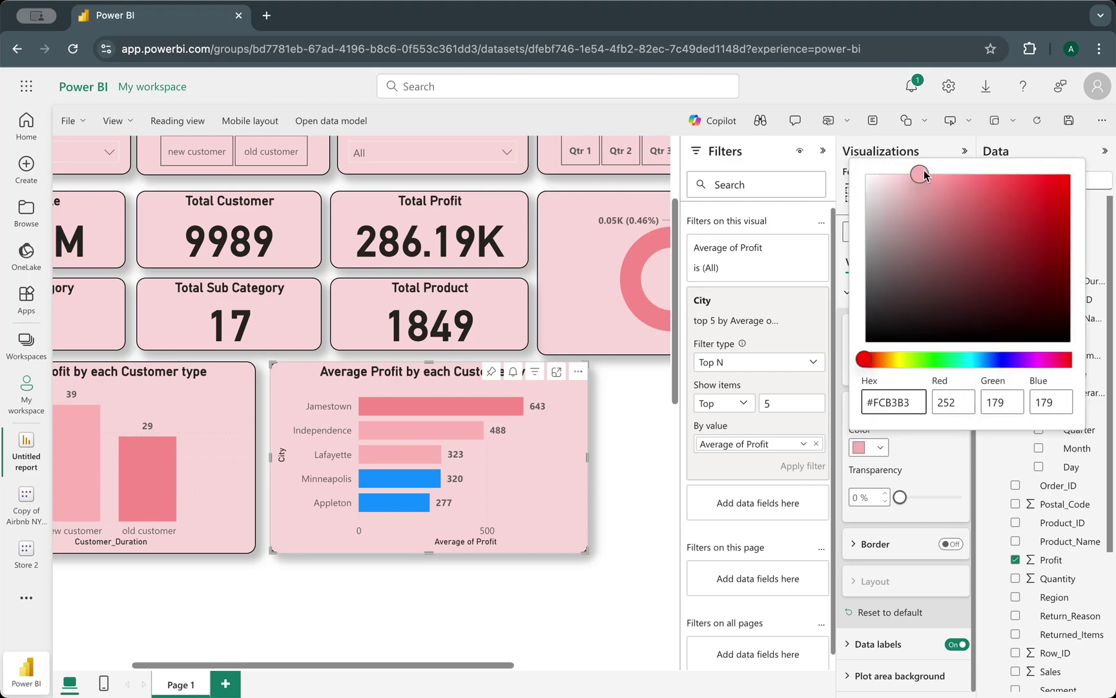
{"action": "left_click_drag", "start_coordinate": [922, 175], "coordinate": [982, 184]}
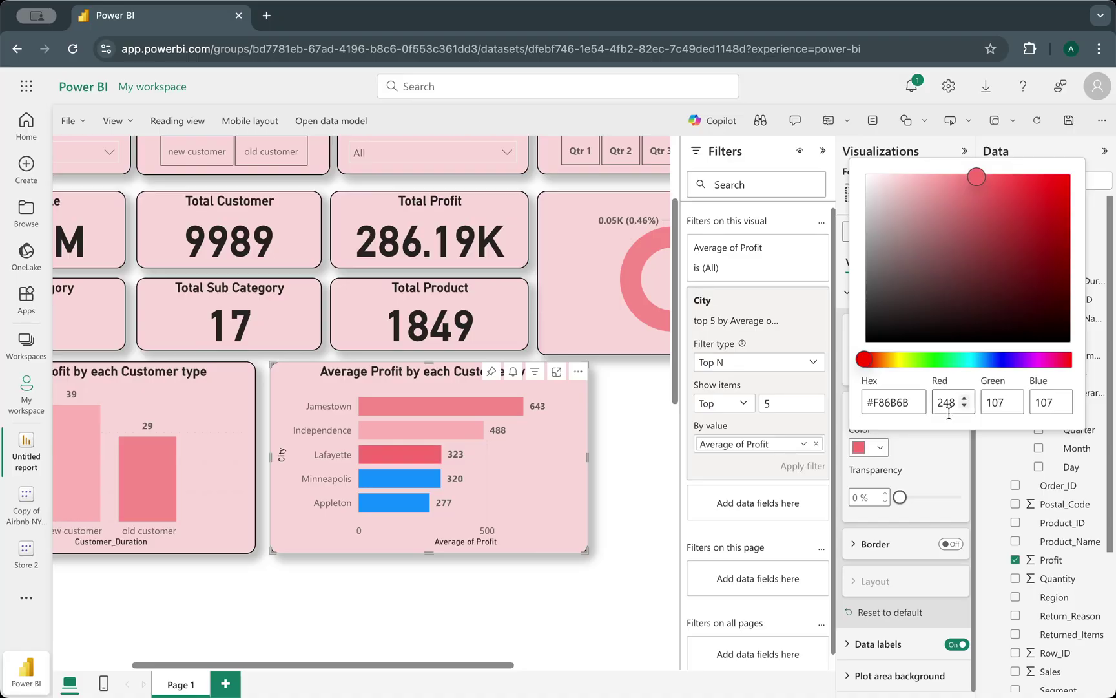
{"action": "left_click_drag", "start_coordinate": [978, 178], "coordinate": [939, 181]}
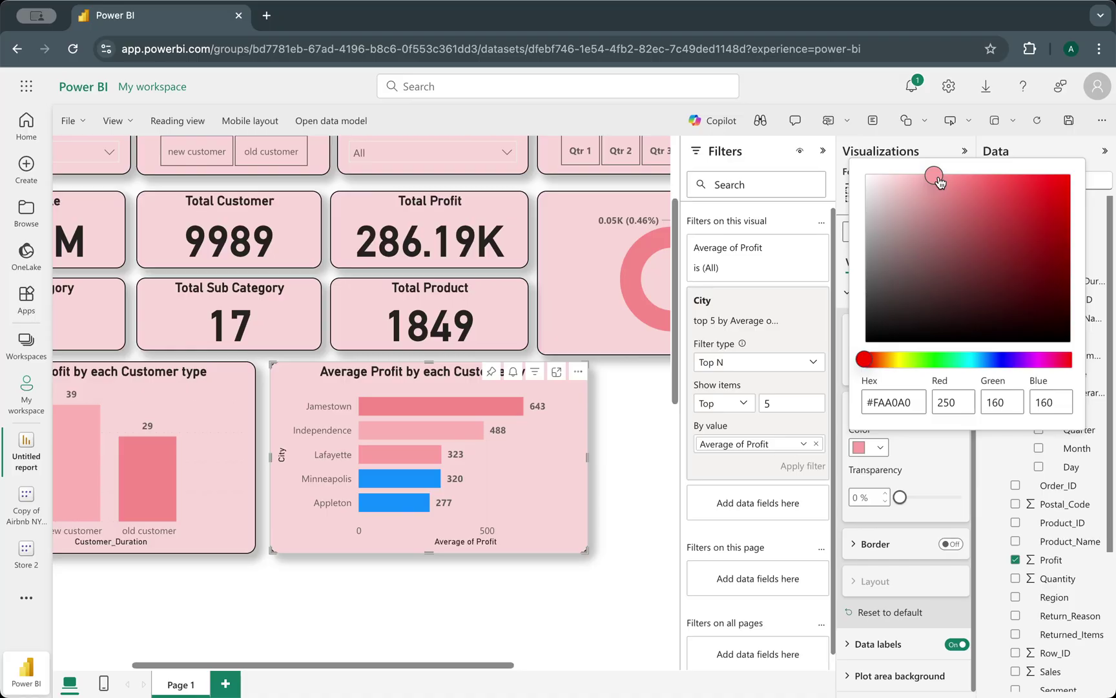
- Copy the hex code #FAA0A0 of the Lafayette bar's color
{"action": "left_click", "coordinate": [912, 401]}
{"action": "left_click_drag", "start_coordinate": [914, 402], "coordinate": [854, 408]}
{"action": "key", "text": "ctrl+c"}
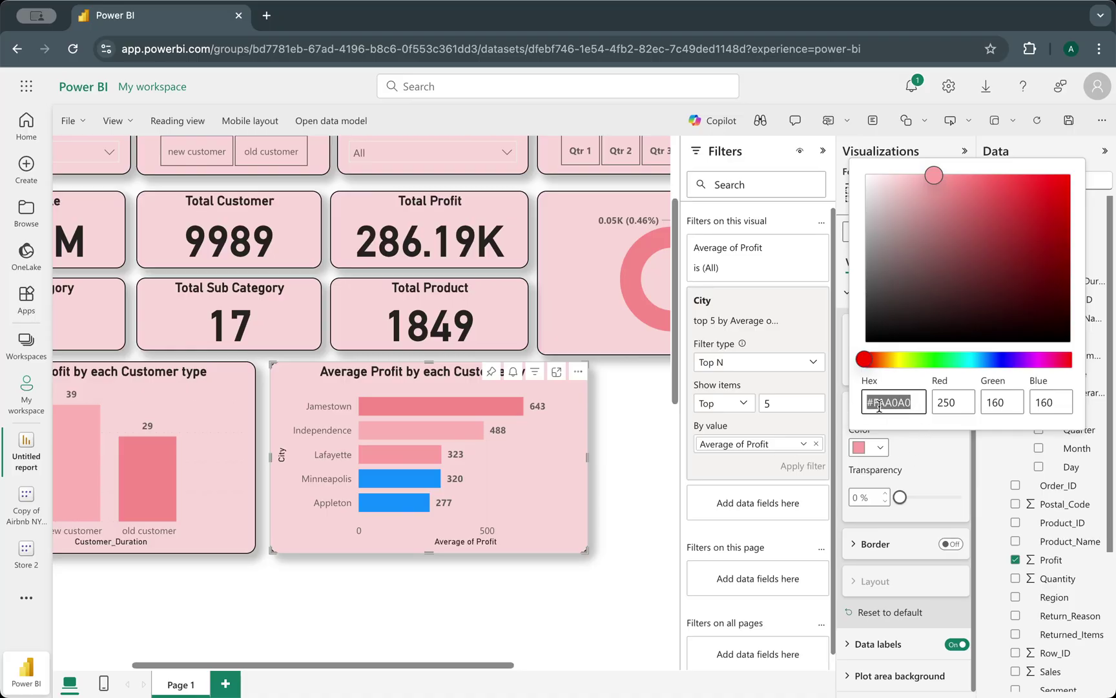
{"action": "left_click", "coordinate": [911, 460]}
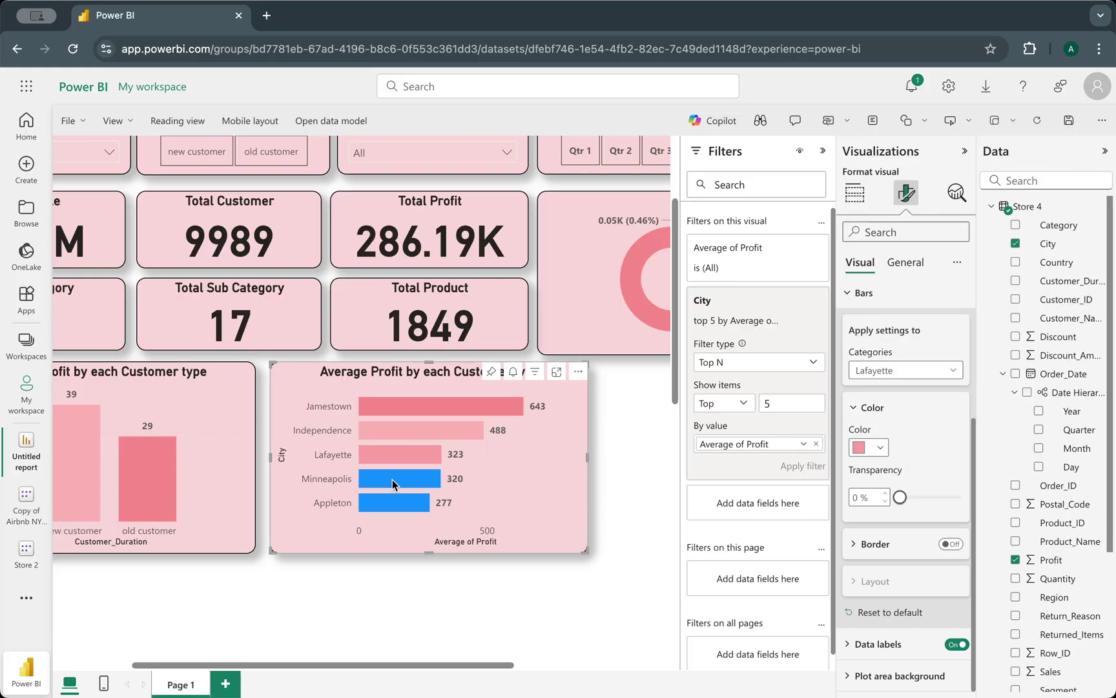
- Apply the copied pink to the Minneapolis bar and lighten its shade to #FDB6B6
{"action": "left_click", "coordinate": [905, 371]}
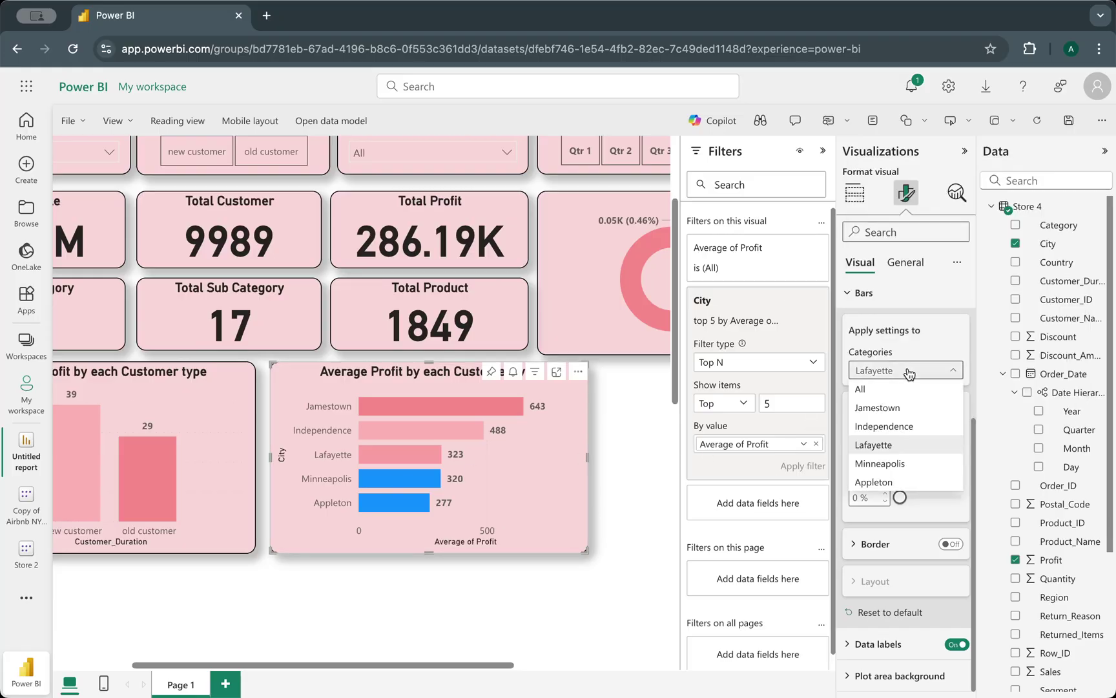
{"action": "left_click", "coordinate": [893, 465]}
{"action": "left_click", "coordinate": [869, 447]}
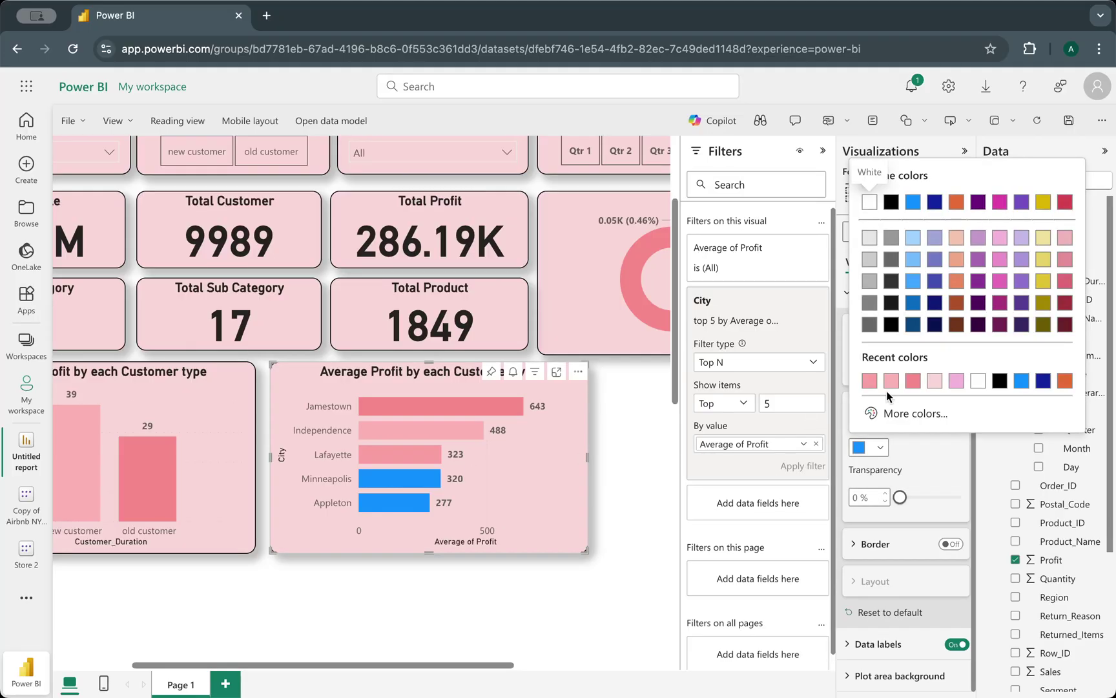
{"action": "left_click", "coordinate": [889, 409]}
{"action": "key", "text": "ctrl+v"}
{"action": "left_click_drag", "start_coordinate": [938, 175], "coordinate": [922, 177]}
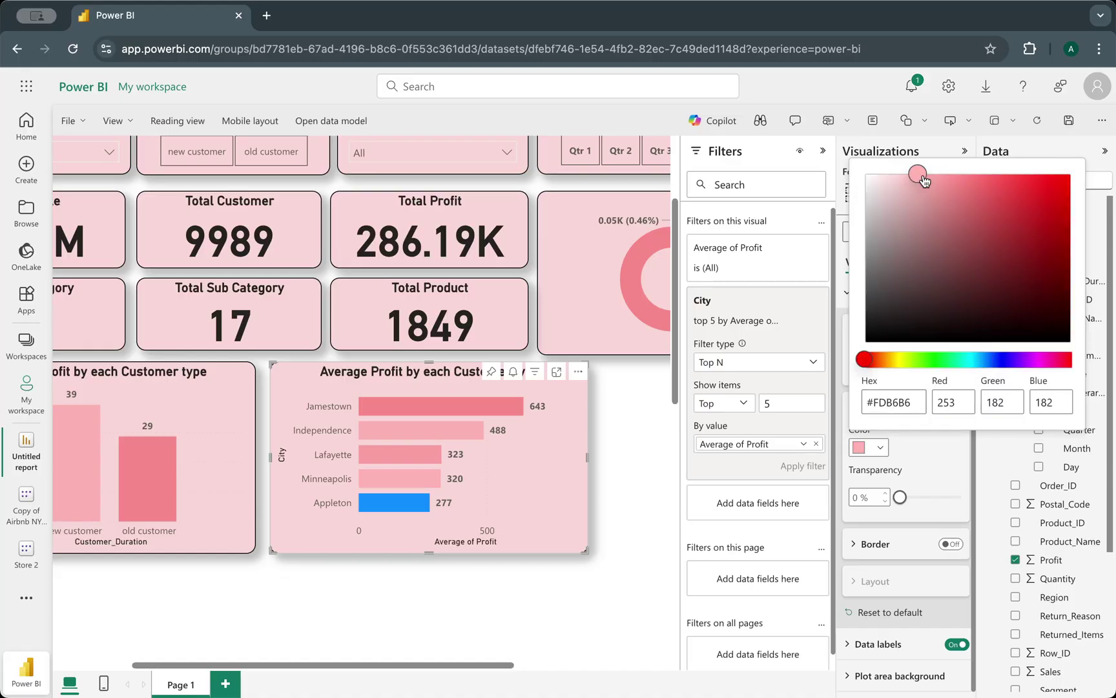
{"action": "left_click", "coordinate": [907, 465]}
- Apply the copied pink #FAA0A0 to the Appleton bar and lighten its shade to #FBC6C6
{"action": "left_click", "coordinate": [914, 370]}
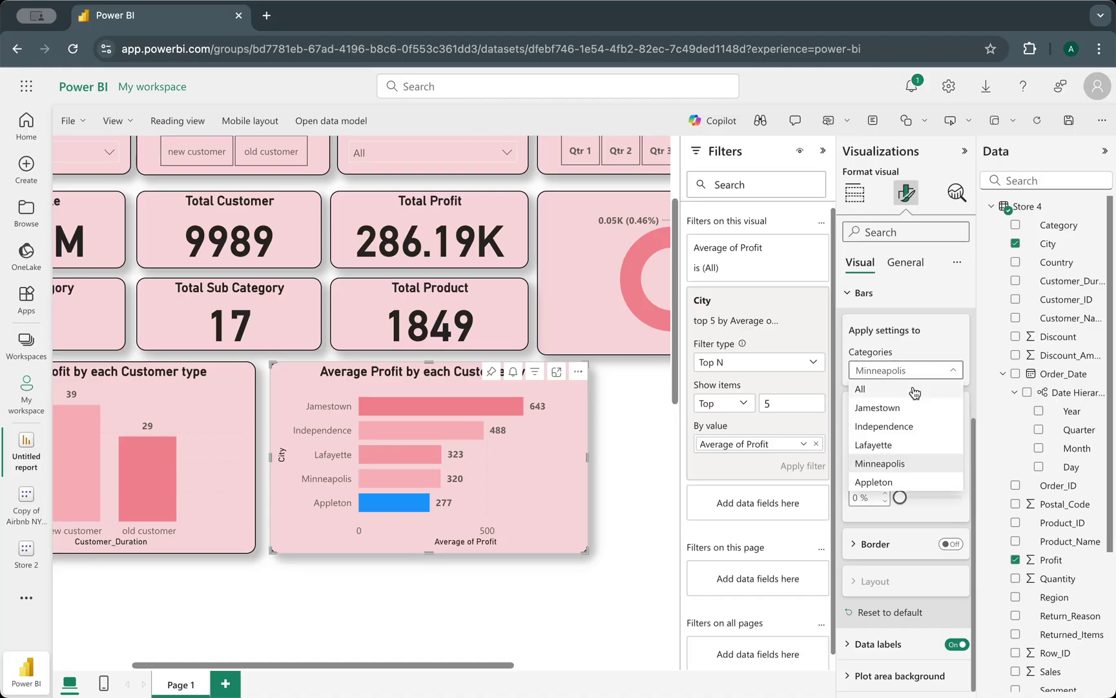
{"action": "left_click", "coordinate": [894, 480]}
{"action": "left_click", "coordinate": [881, 451]}
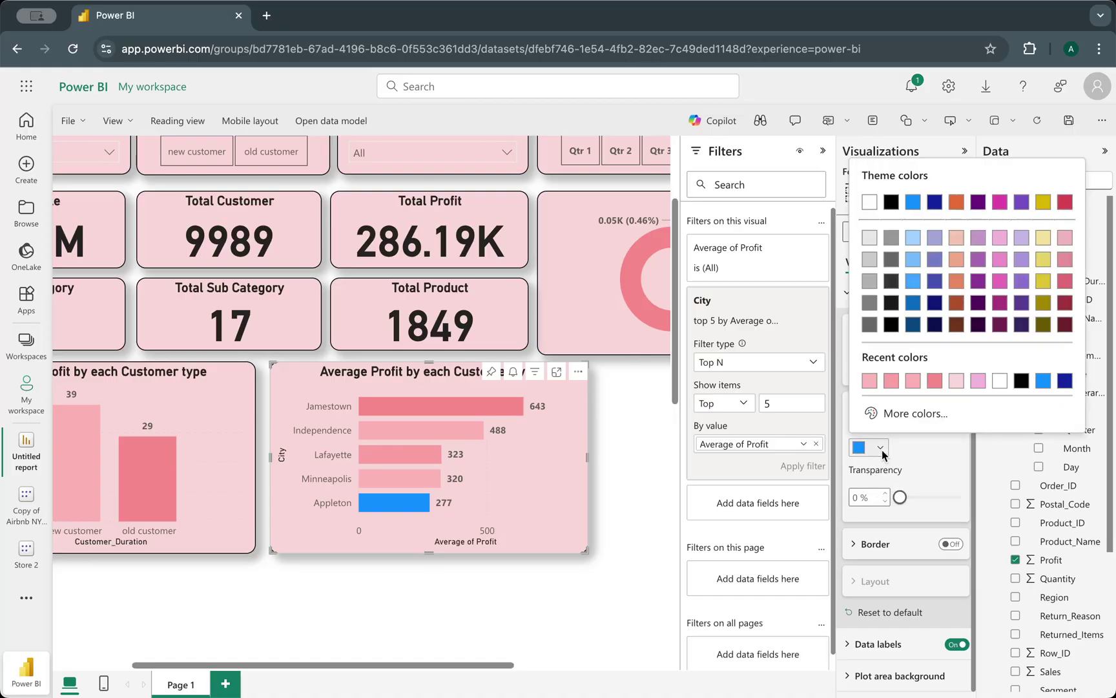
{"action": "left_click", "coordinate": [885, 414]}
{"action": "key", "text": "ctrl+v"}
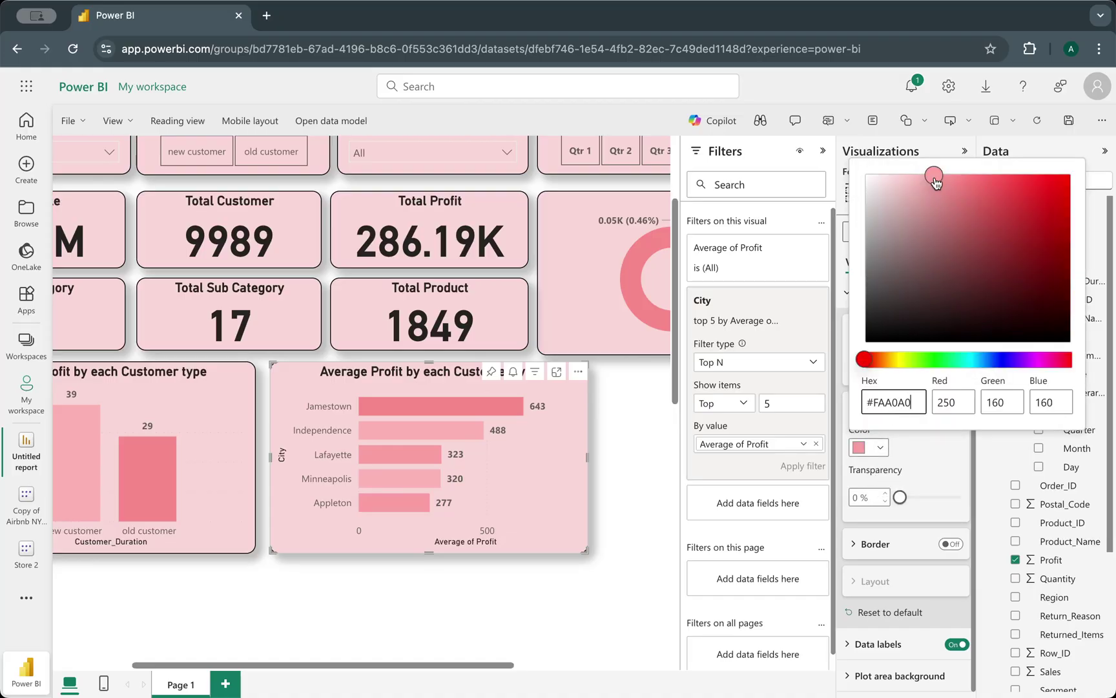
{"action": "left_click_drag", "start_coordinate": [933, 176], "coordinate": [911, 182]}
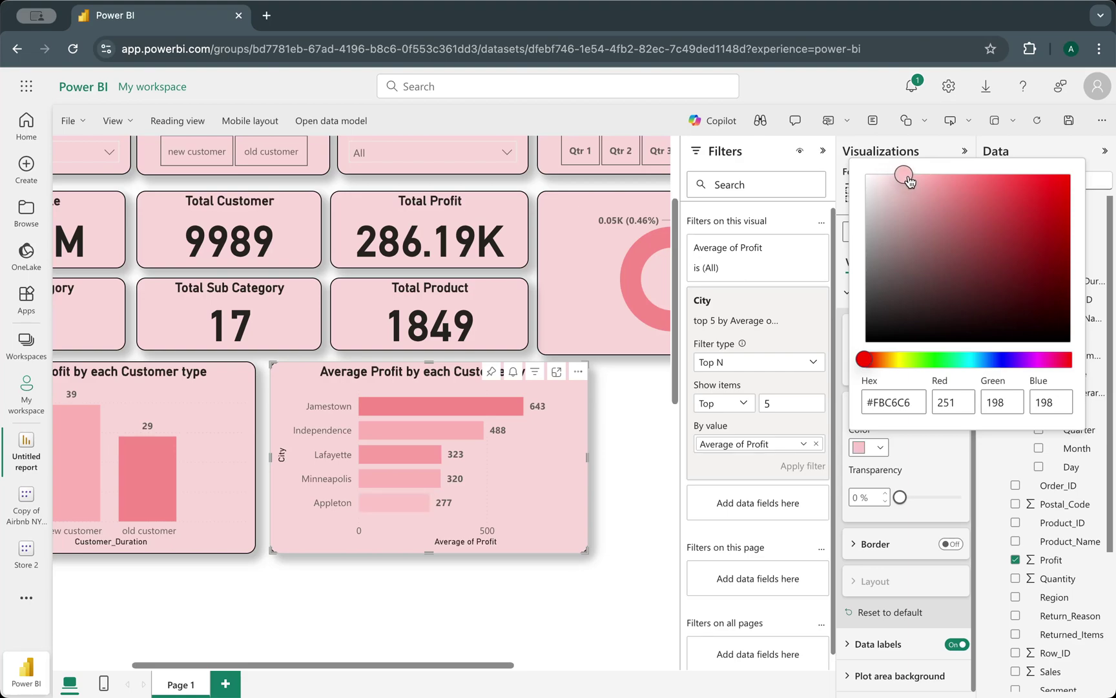
{"action": "left_click", "coordinate": [921, 465]}
{"action": "left_click", "coordinate": [618, 586]}
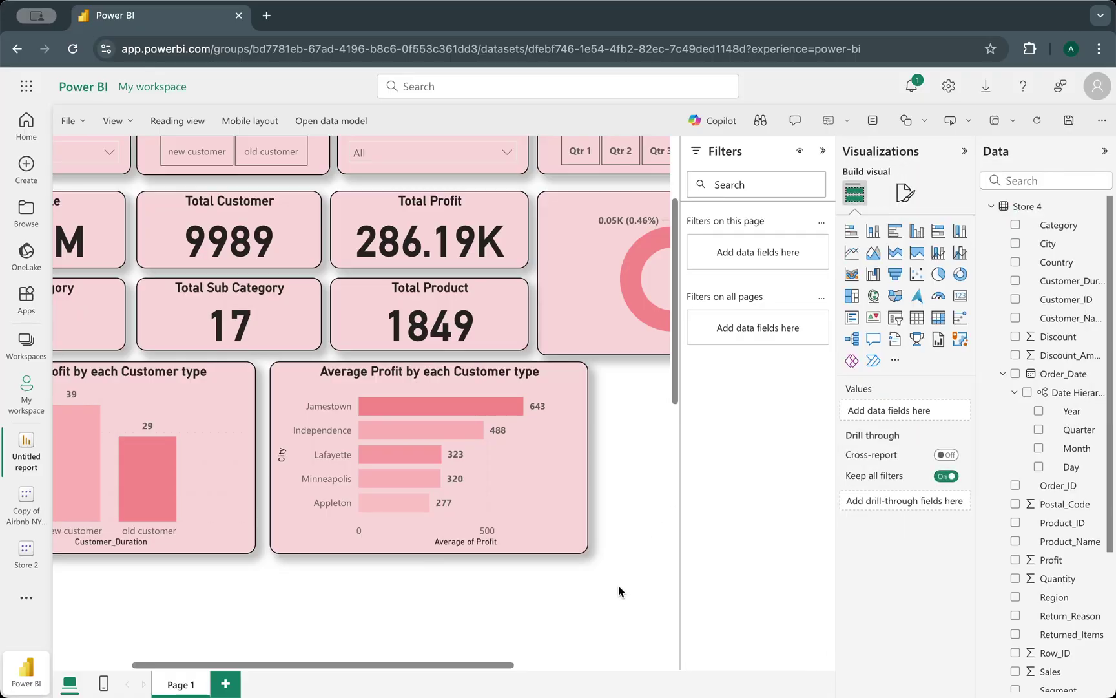
- Review the dashboard's slicers, KPI cards and the two average-profit charts across the whole canvas
{"action": "scroll", "coordinate": [614, 588], "scroll_direction": "left", "scroll_amount": 4}
{"action": "scroll", "coordinate": [610, 593], "scroll_direction": "right", "scroll_amount": 8}
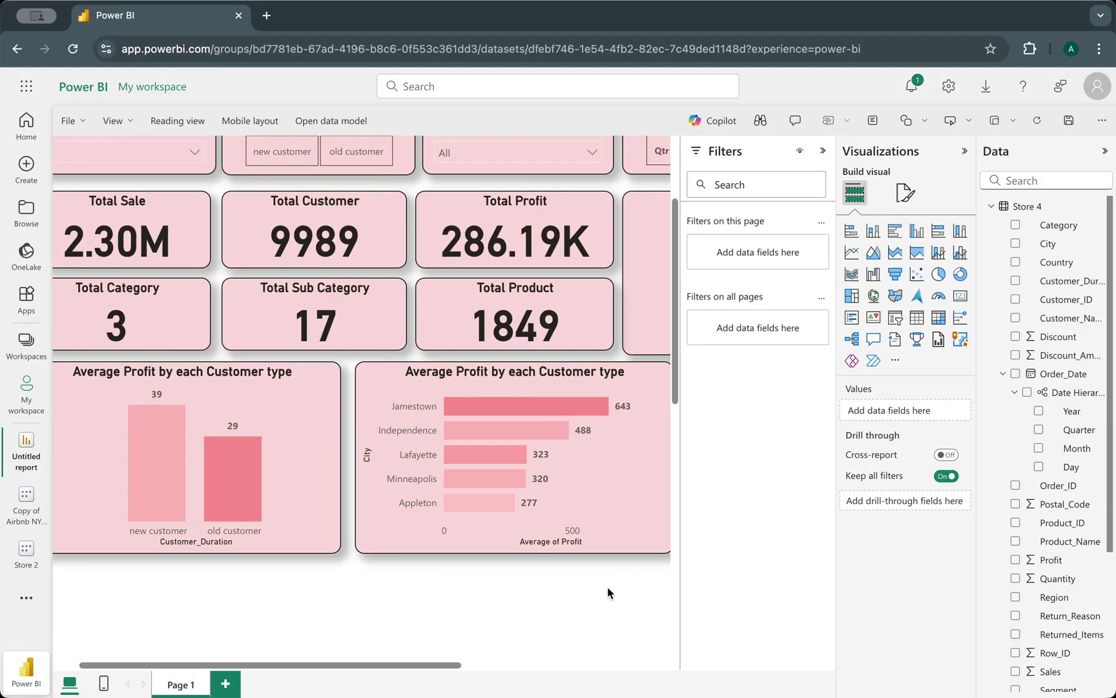
{"action": "scroll", "coordinate": [608, 593], "scroll_direction": "left", "scroll_amount": 8}
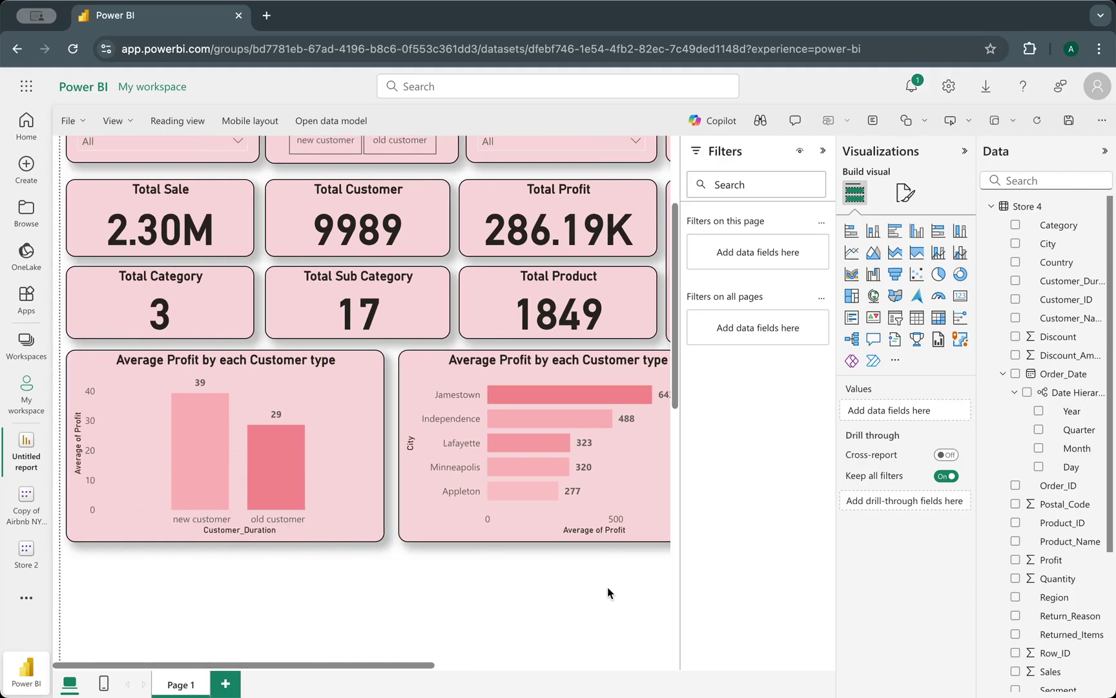
{"action": "scroll", "coordinate": [608, 590], "scroll_direction": "right", "scroll_amount": 1}
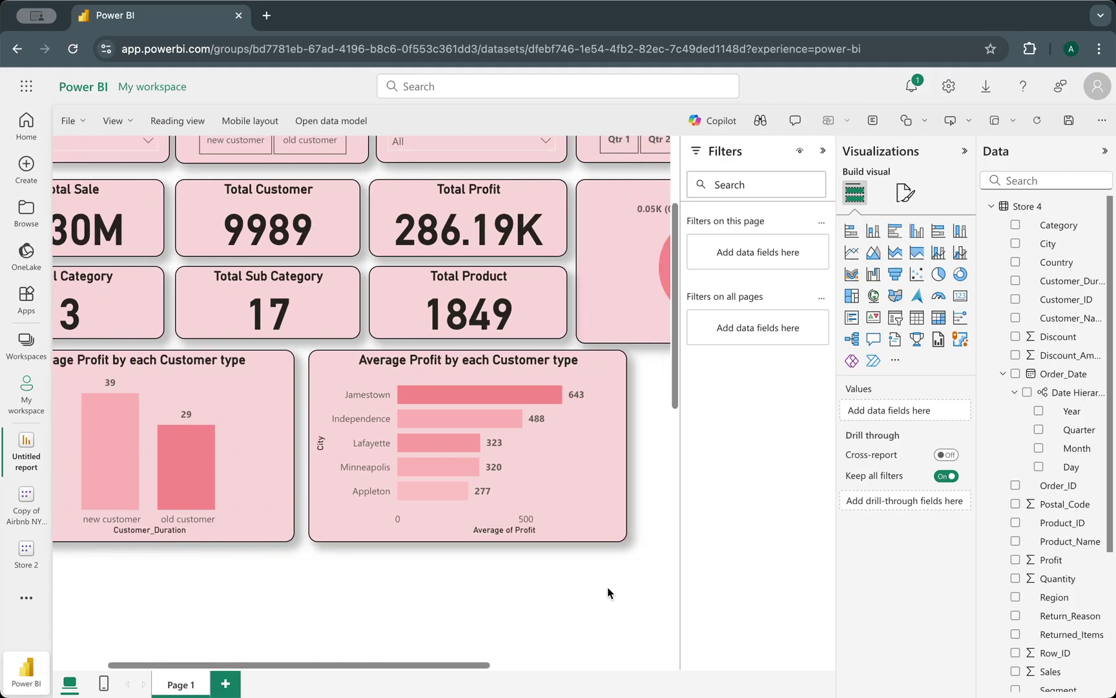
{"action": "scroll", "coordinate": [608, 593], "scroll_direction": "left", "scroll_amount": 1}
{"action": "scroll", "coordinate": [608, 592], "scroll_direction": "up", "scroll_amount": 3}
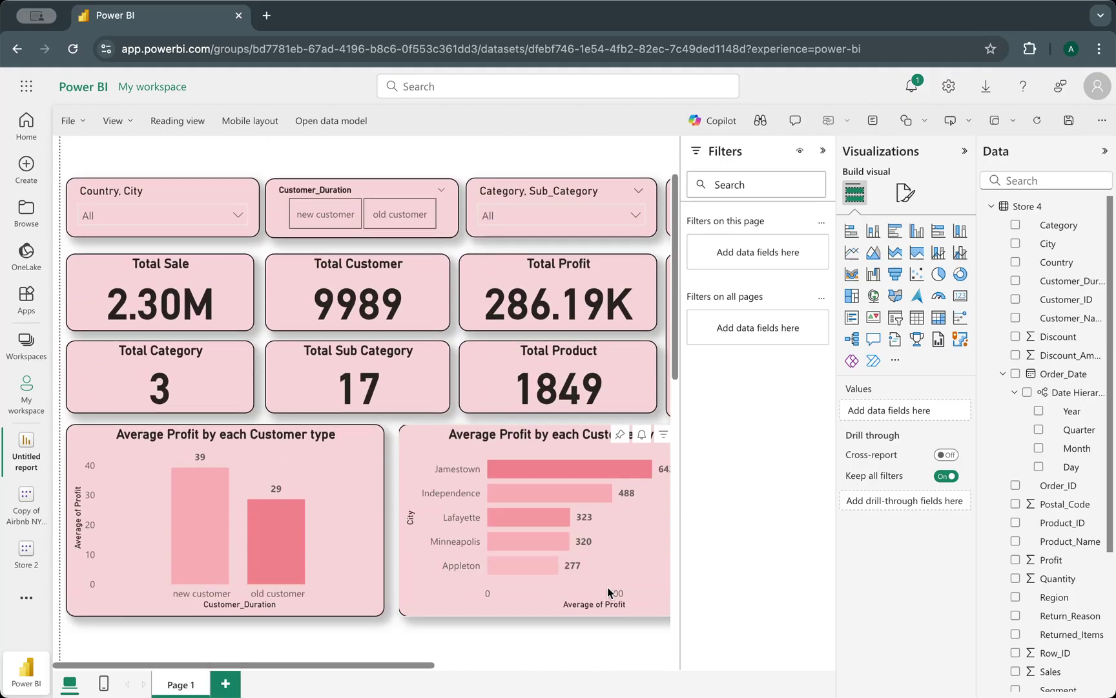
{"action": "scroll", "coordinate": [607, 587], "scroll_direction": "down", "scroll_amount": 2}
{"action": "scroll", "coordinate": [558, 620], "scroll_direction": "right", "scroll_amount": 3}
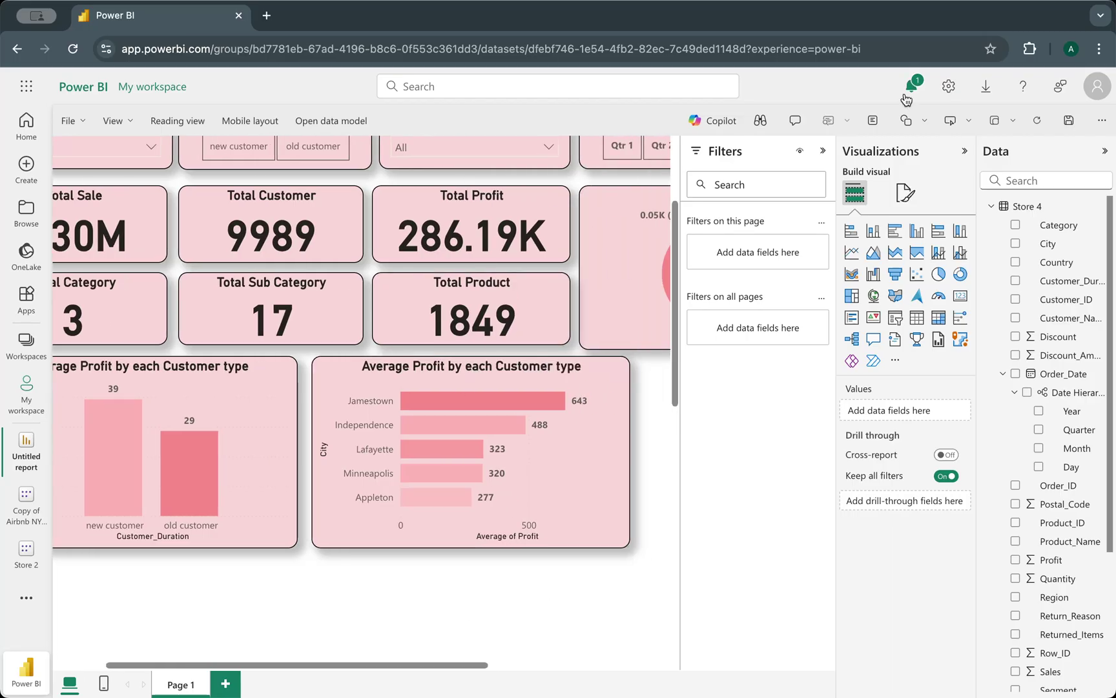
- Replace the word "Average" at the start of the city chart's title with "Top 5 City by Average"
{"action": "left_click", "coordinate": [905, 193]}
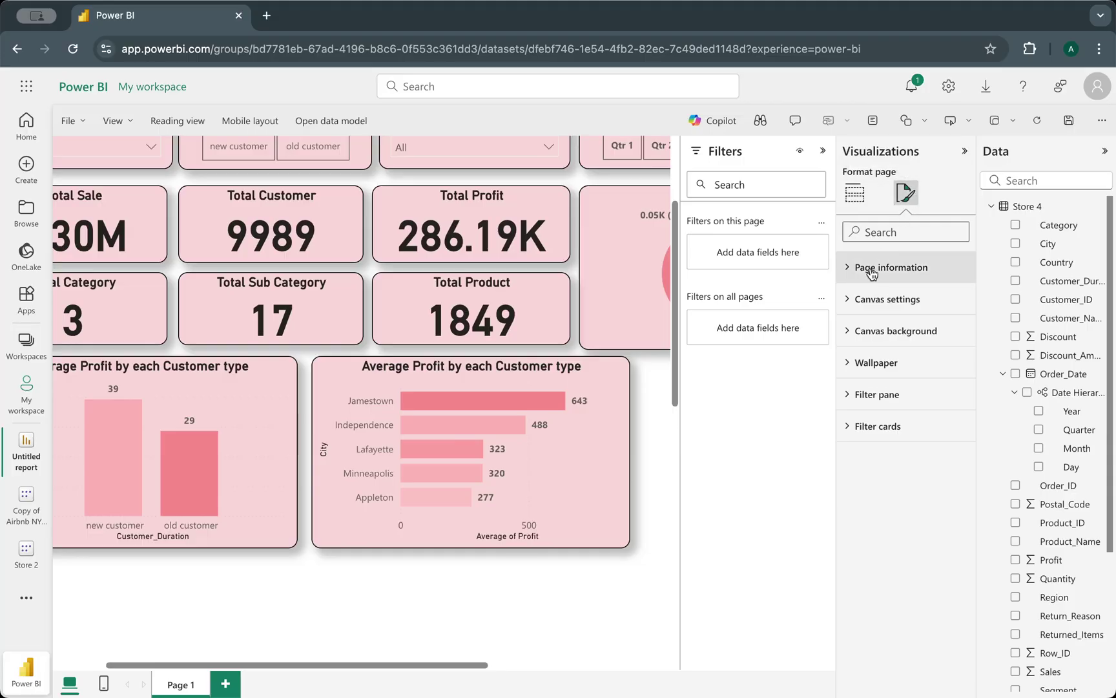
{"action": "left_click", "coordinate": [559, 475]}
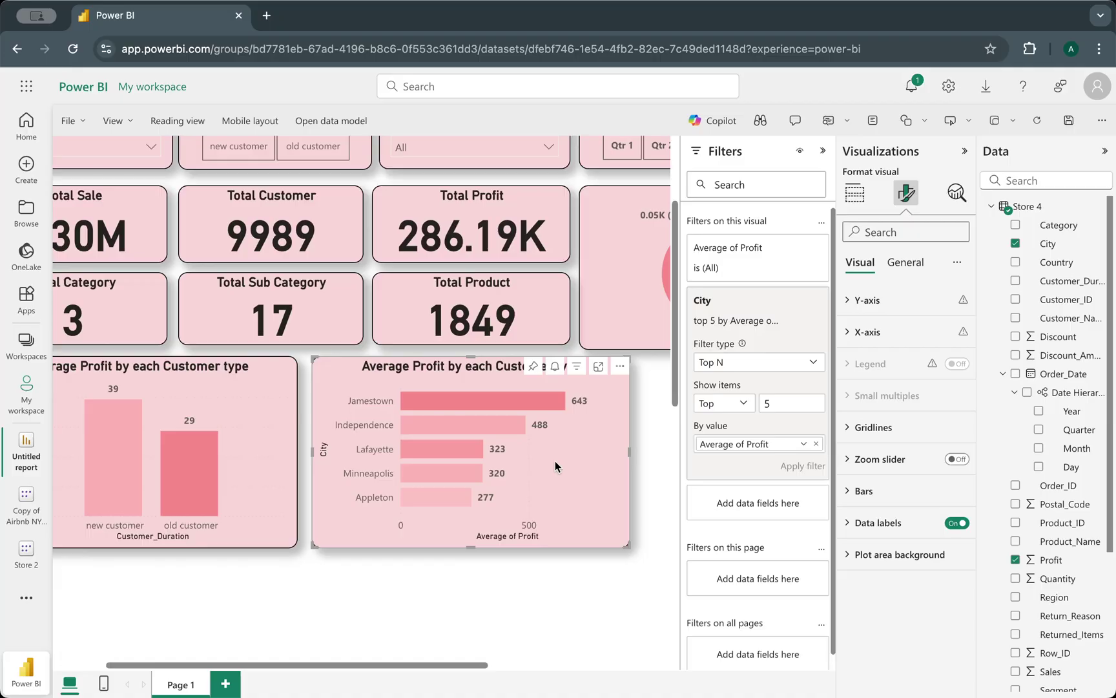
{"action": "left_click", "coordinate": [905, 266]}
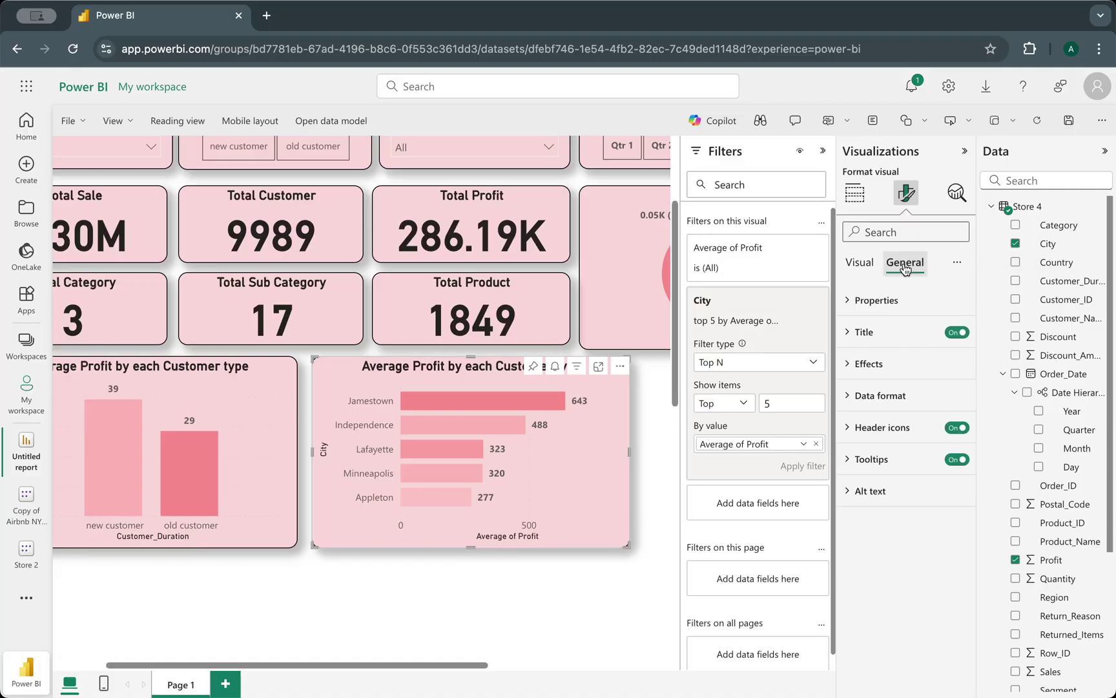
{"action": "left_click", "coordinate": [864, 334]}
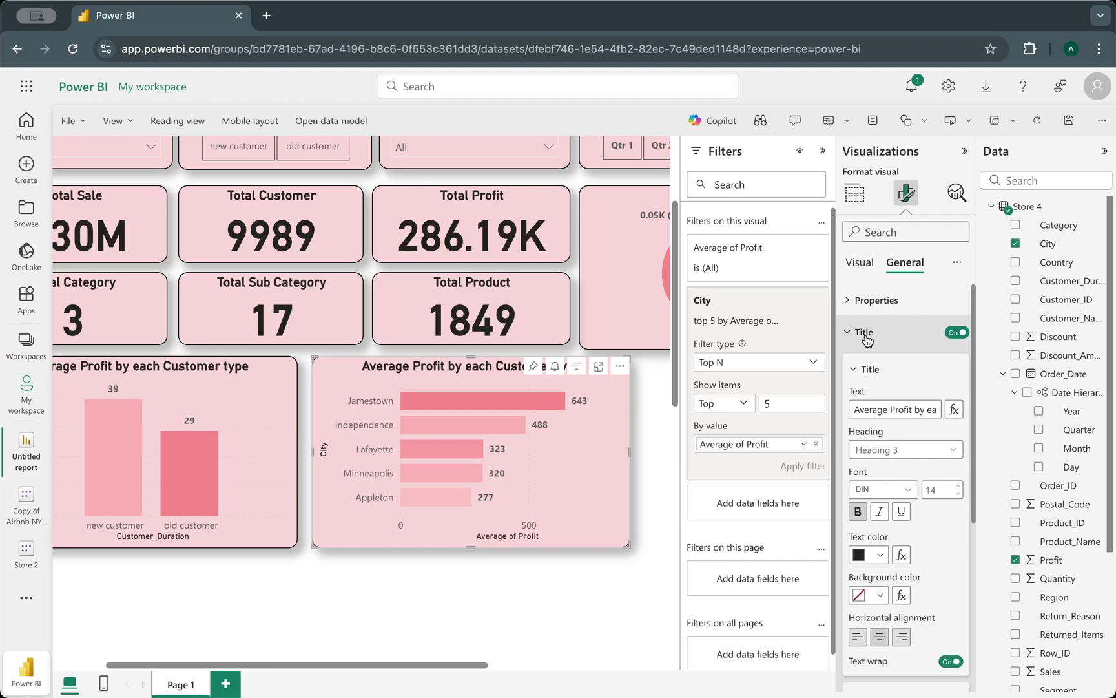
{"action": "left_click", "coordinate": [893, 411]}
{"action": "triple_click", "coordinate": [892, 411]}
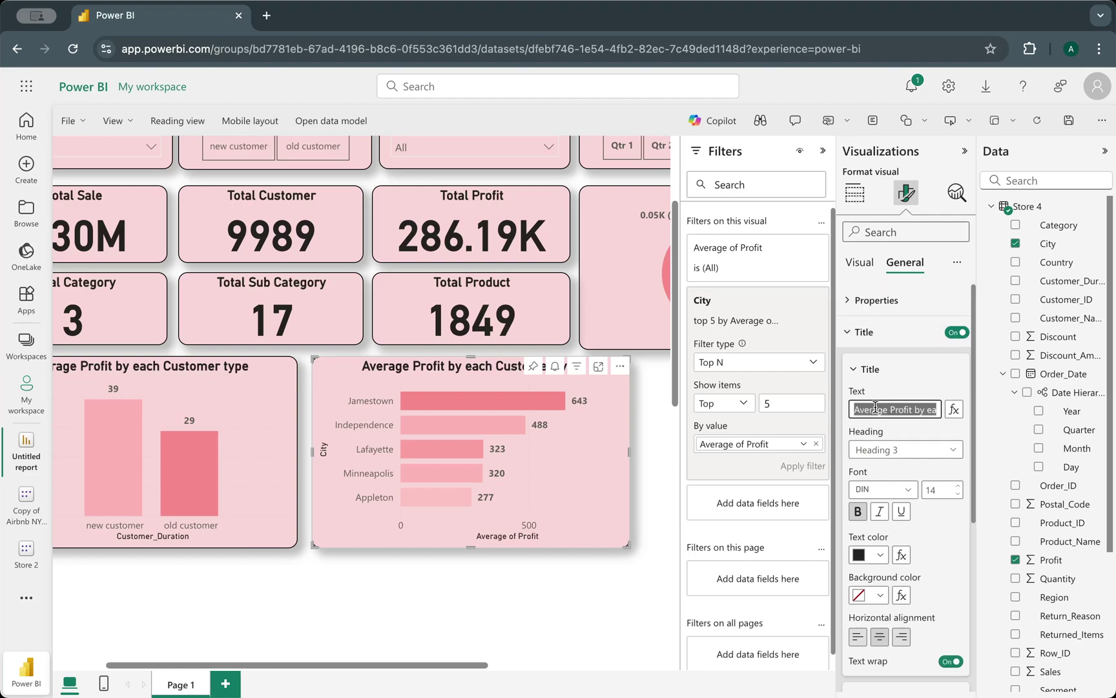
{"action": "left_click", "coordinate": [891, 408]}
{"action": "left_click_drag", "start_coordinate": [892, 408], "coordinate": [805, 409]}
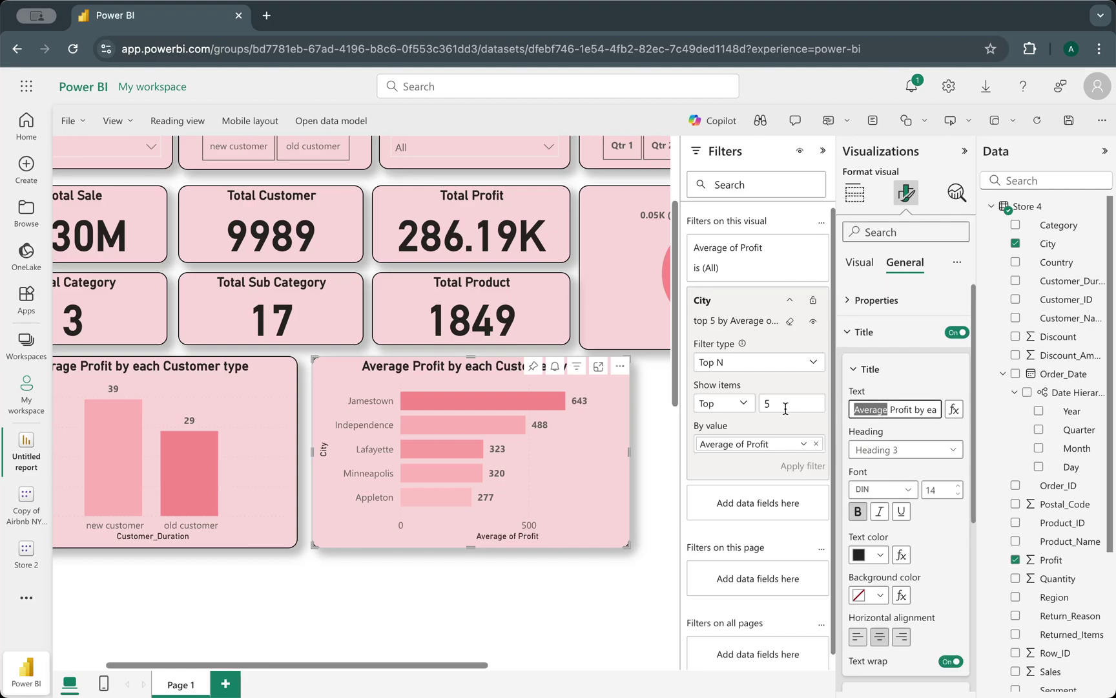
{"action": "type", "text": "Top 1"}
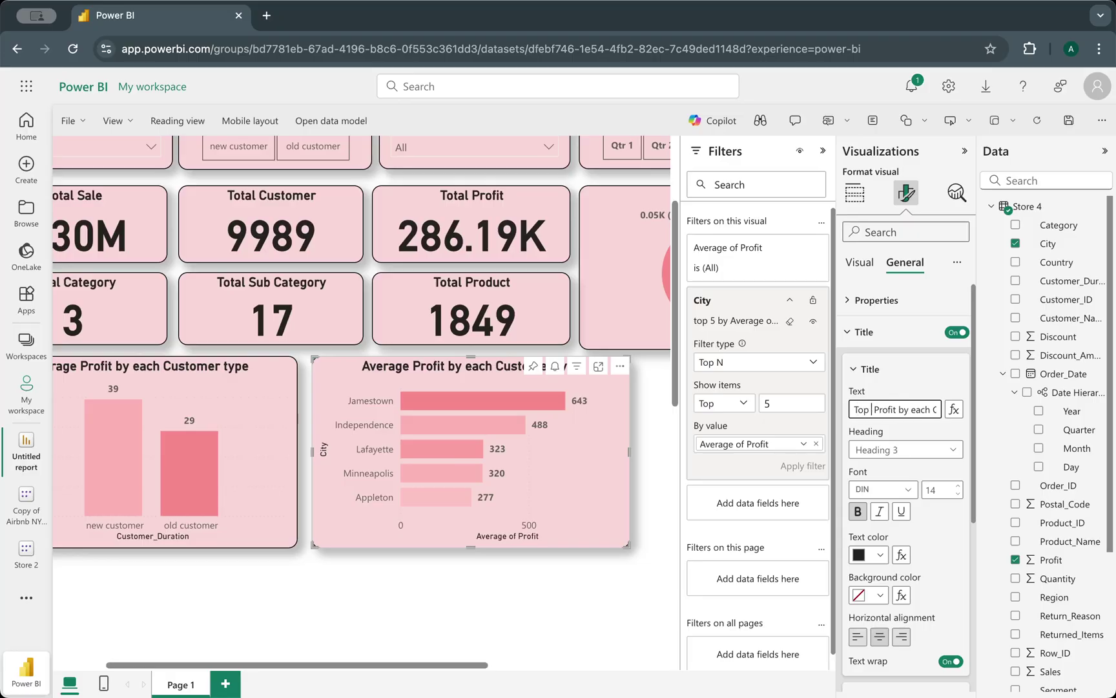
{"action": "type", "text": "5 C"}
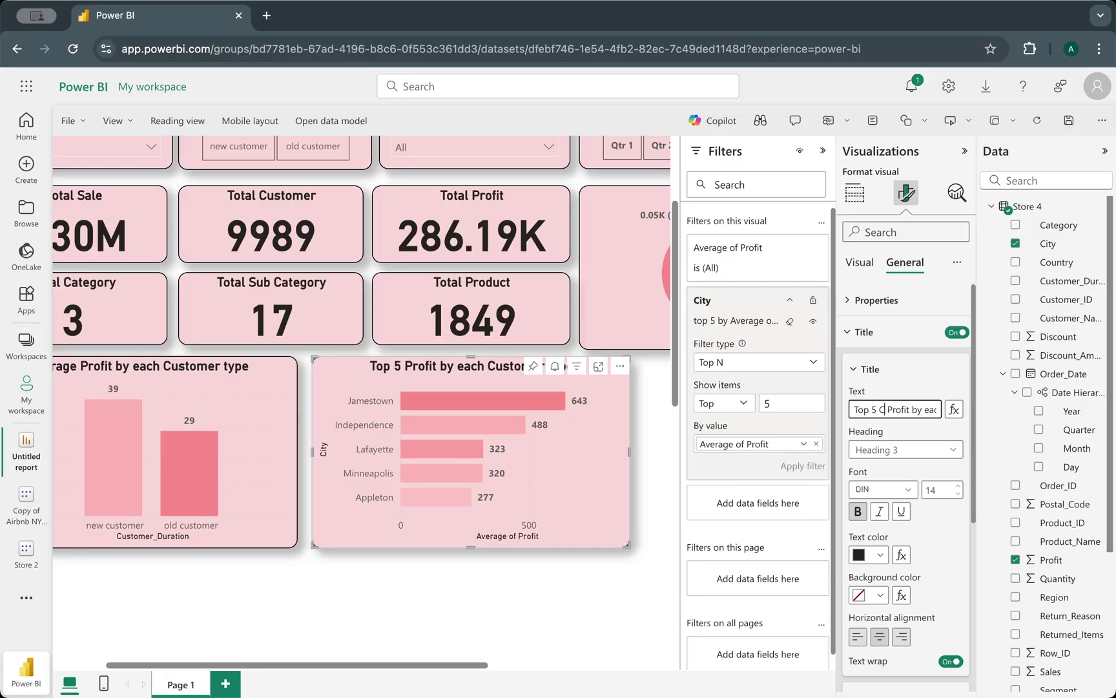
{"action": "type", "text": "ity"}
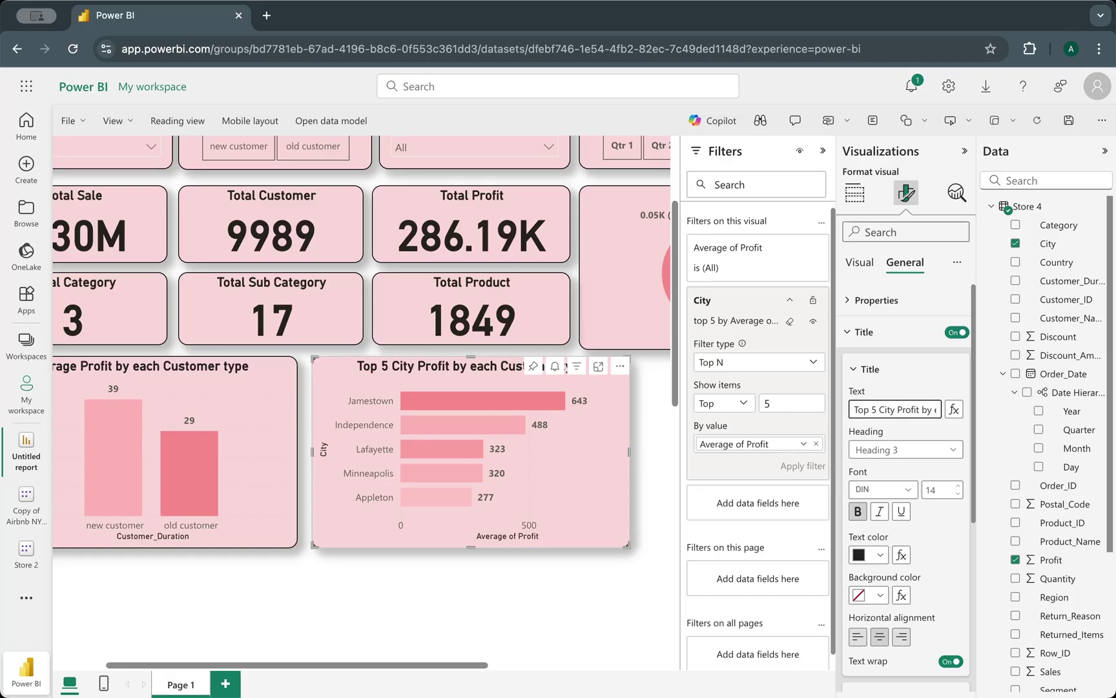
{"action": "type", "text": " by"}
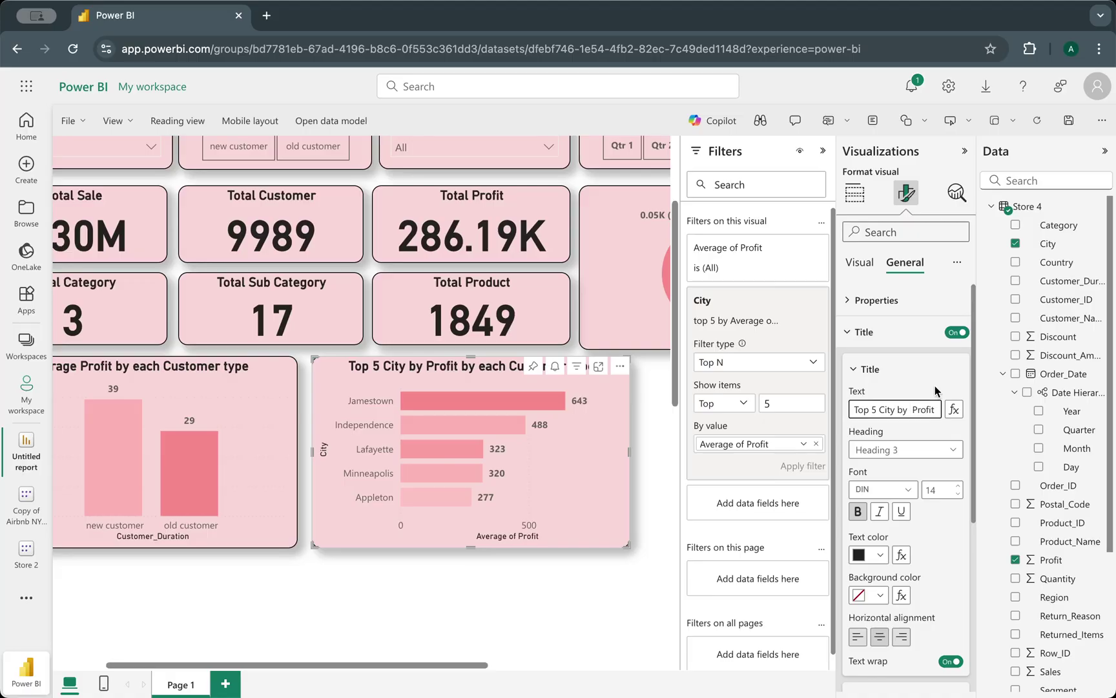
{"action": "type", "text": "average"}
{"action": "left_click", "coordinate": [908, 409]}
{"action": "key", "text": "BackSpace"}
{"action": "type", "text": "A"}
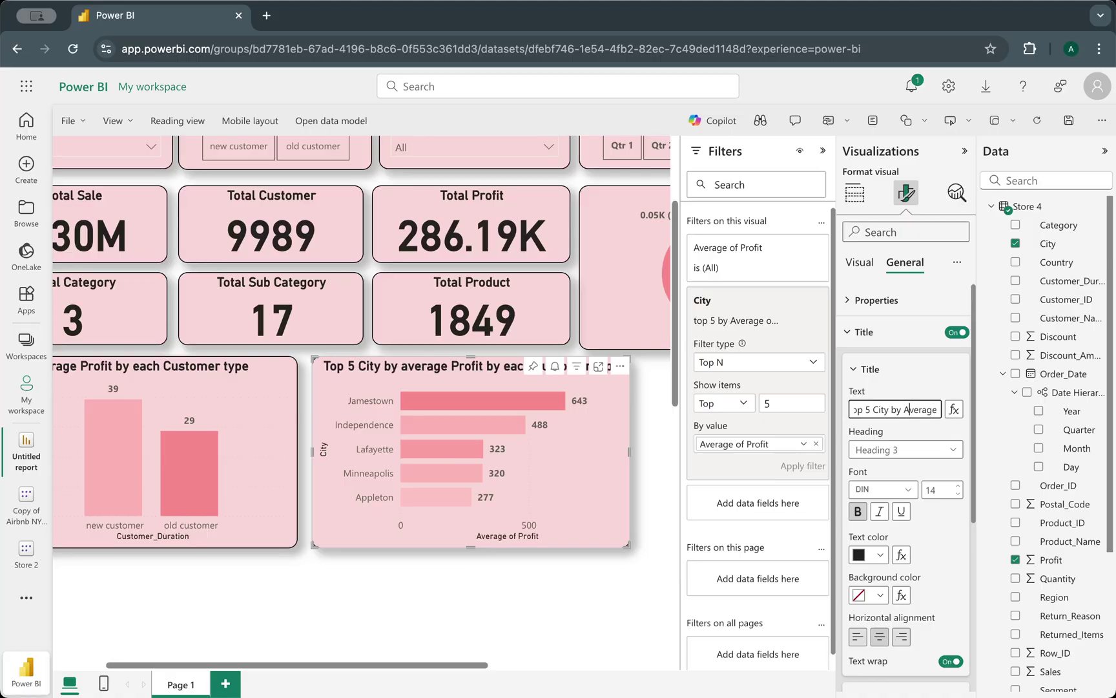
- Delete "by each Customer type" from the end of the city chart's title, leaving "Top 5 City by Average Profit"
{"action": "key", "text": "End"}
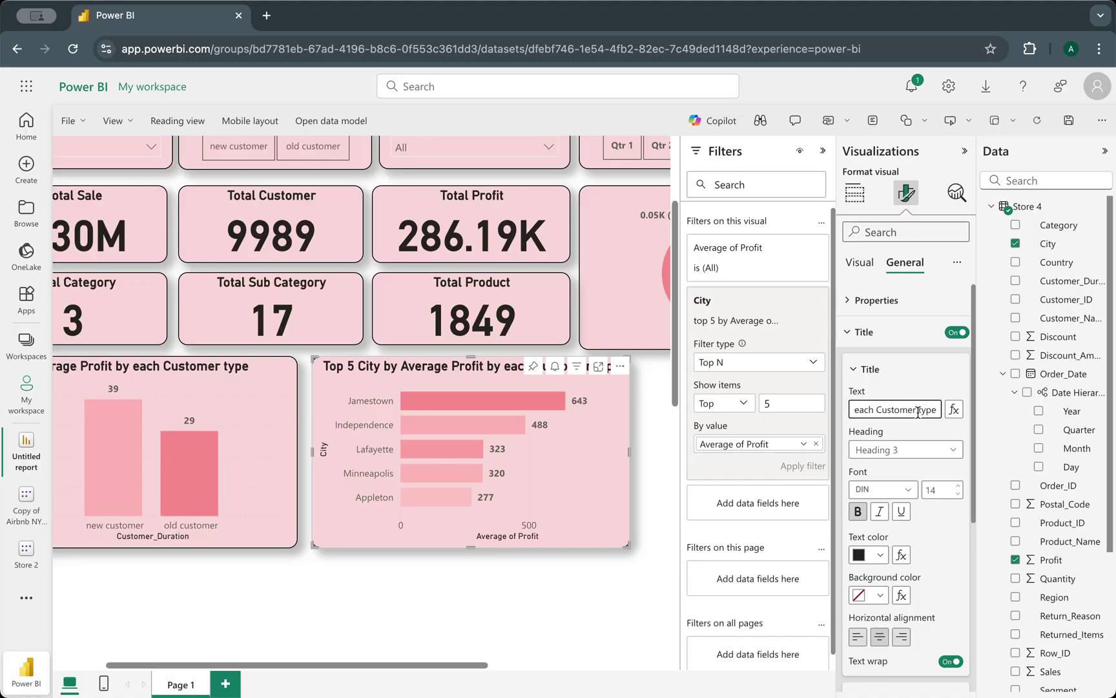
{"action": "key", "text": "BackSpace"}
{"action": "key", "text": "BackSpace"}
{"action": "key", "text": "BackSpace"}
{"action": "key", "text": "BackSpace"}
{"action": "key", "text": "BackSpace"}
{"action": "key", "text": "BackSpace"}
{"action": "key", "text": "BackSpace"}
{"action": "key", "text": "BackSpace"}
{"action": "key", "text": "BackSpace"}
{"action": "key", "text": "BackSpace"}
{"action": "key", "text": "BackSpace"}
{"action": "key", "text": "BackSpace"}
{"action": "key", "text": "BackSpace"}
{"action": "key", "text": "BackSpace"}
{"action": "key", "text": "BackSpace"}
{"action": "key", "text": "BackSpace"}
{"action": "key", "text": "BackSpace"}
{"action": "key", "text": "BackSpace"}
{"action": "key", "text": "BackSpace"}
{"action": "key", "text": "BackSpace"}
{"action": "key", "text": "BackSpace"}
{"action": "key", "text": "BackSpace"}
{"action": "key", "text": "BackSpace"}
{"action": "left_click", "coordinate": [560, 587]}
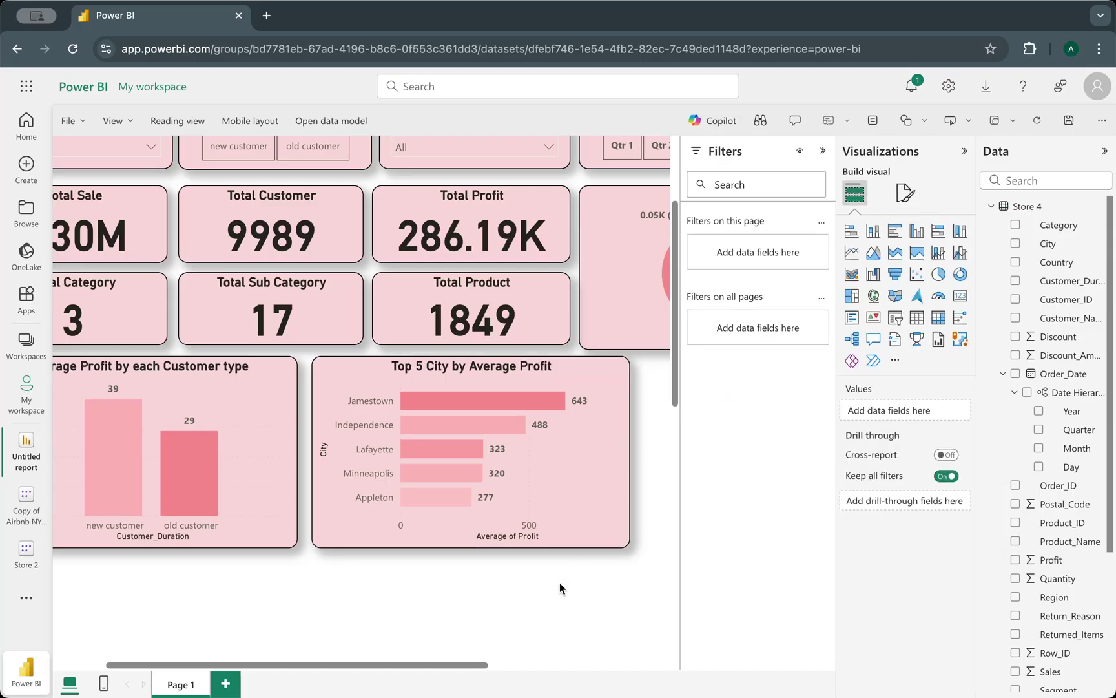
- Duplicate the Top 5 City chart and place the copy beside it, below the Total Customer donut
{"action": "scroll", "coordinate": [559, 588], "scroll_direction": "right", "scroll_amount": 8}
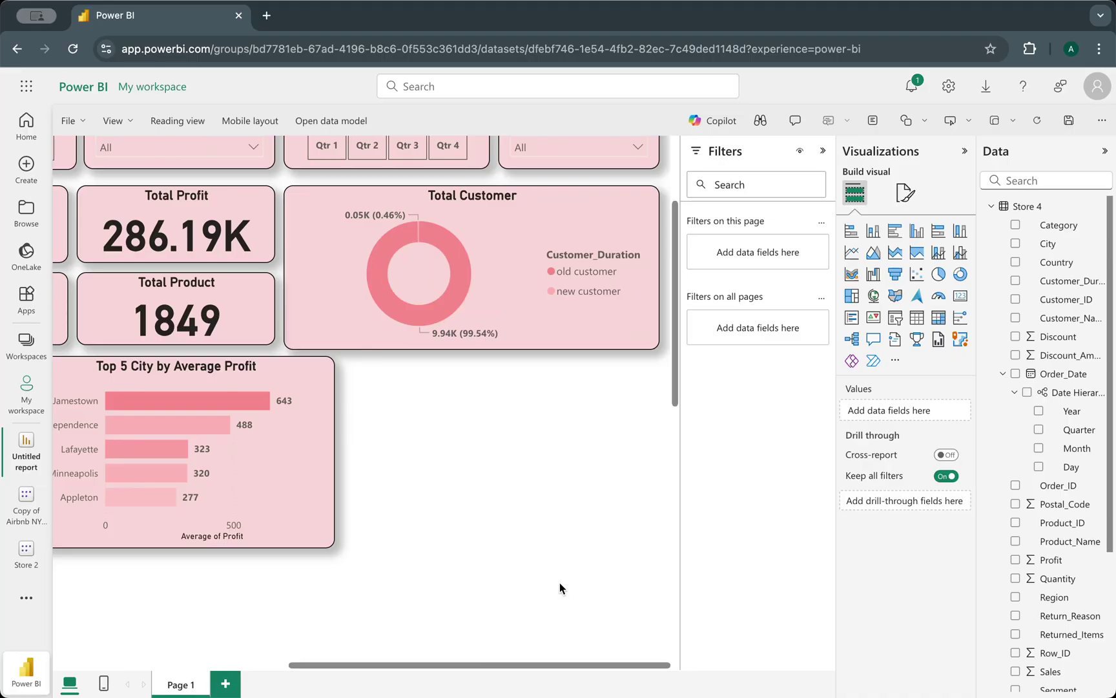
{"action": "left_click", "coordinate": [278, 481]}
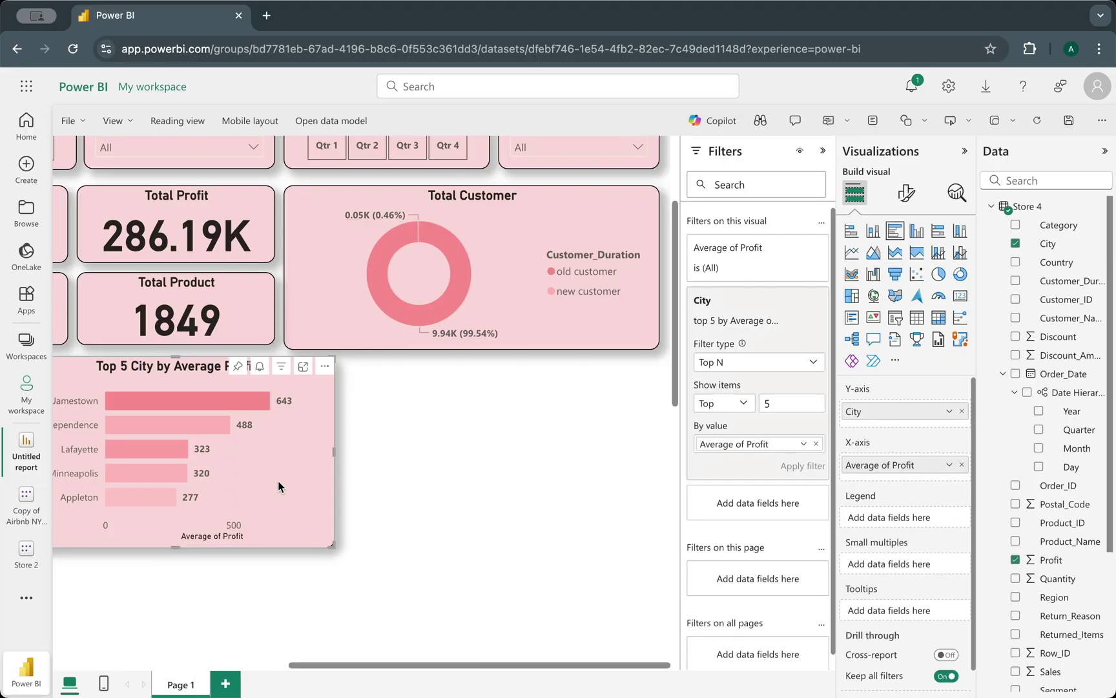
{"action": "key", "text": "ctrl+c"}
{"action": "key", "text": "ctrl+v"}
{"action": "left_click_drag", "start_coordinate": [398, 456], "coordinate": [614, 450]}
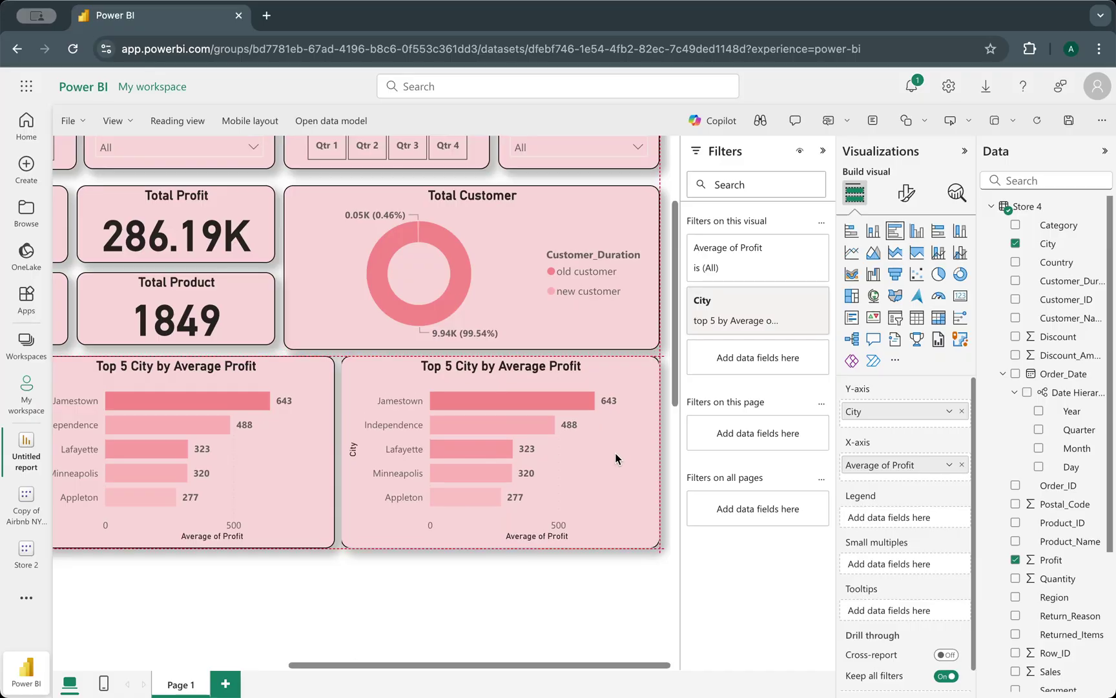
{"action": "left_click", "coordinate": [524, 600]}
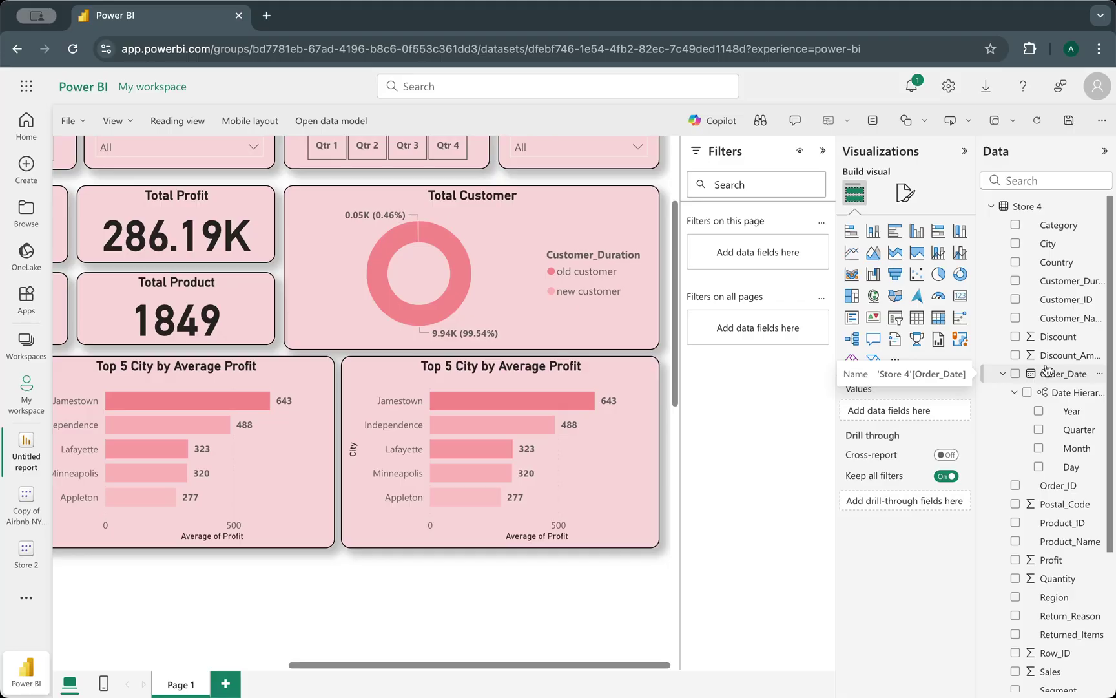
- Replace City with the Order_Date Month field on the Y-axis of the copied chart
{"action": "left_click", "coordinate": [587, 453]}
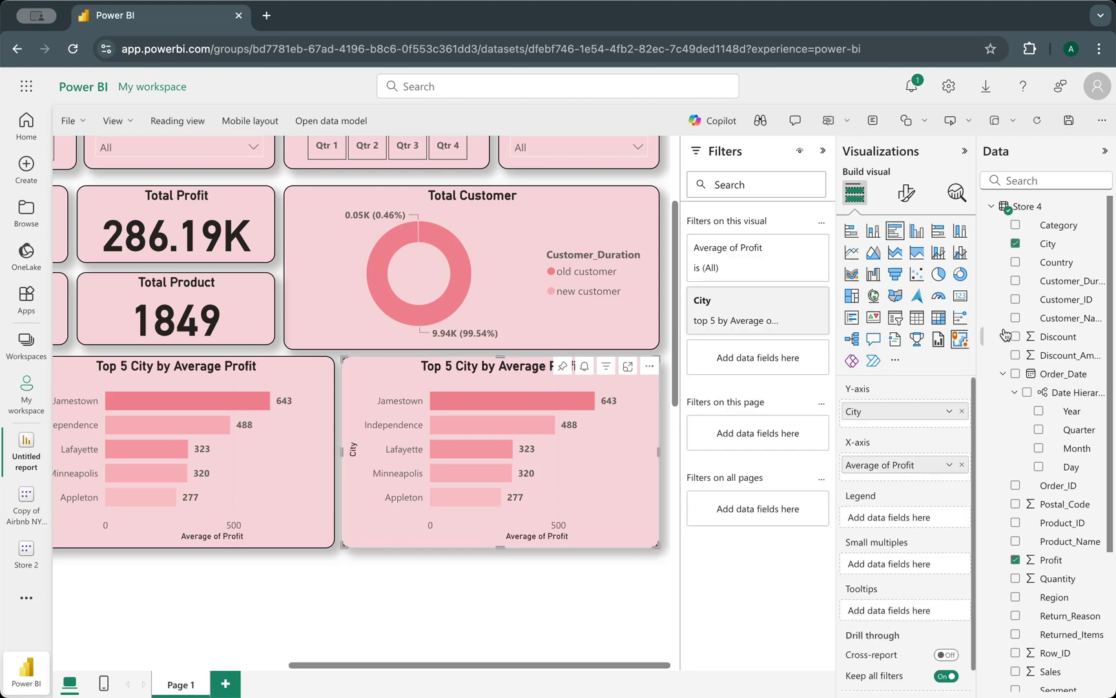
{"action": "left_click", "coordinate": [962, 411]}
{"action": "left_click_drag", "start_coordinate": [1066, 448], "coordinate": [944, 417]}
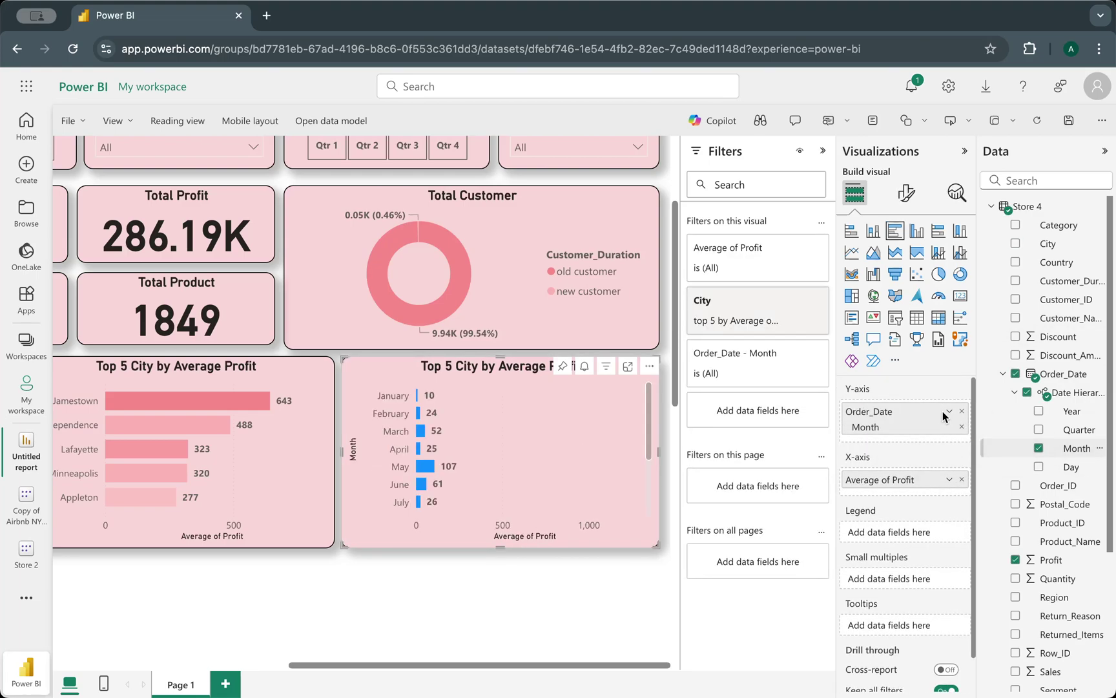
- Try the copied chart as a clustered column chart, return it to a clustered bar chart and look through its months
{"action": "left_click", "coordinate": [917, 232]}
{"action": "left_click", "coordinate": [894, 234]}
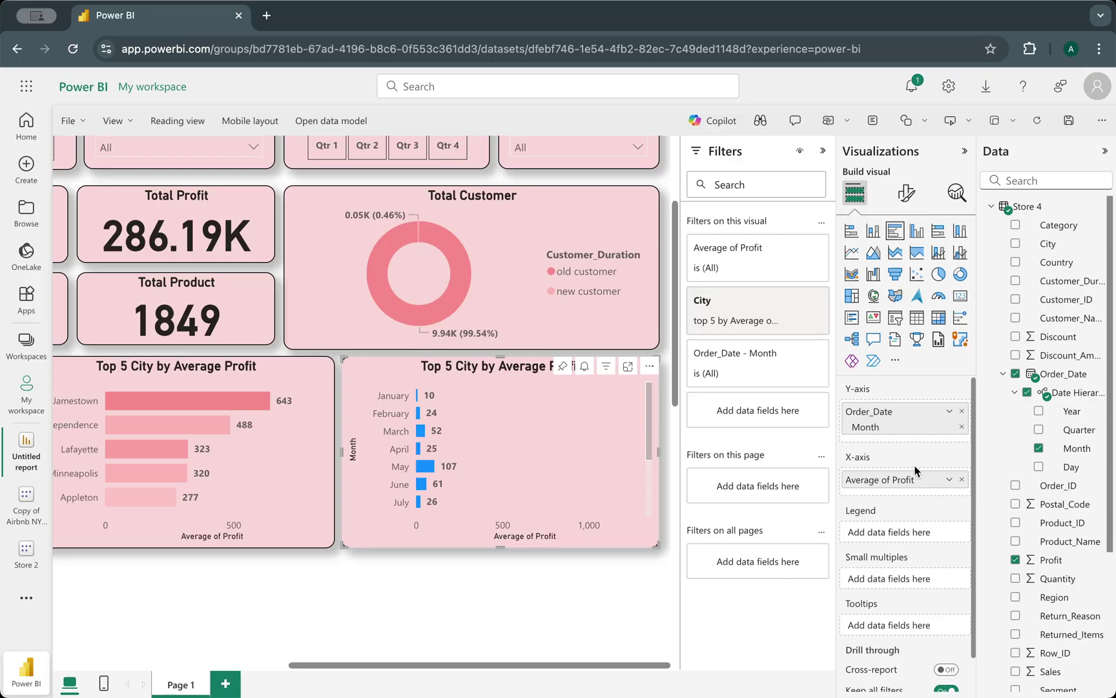
{"action": "scroll", "coordinate": [503, 460], "scroll_direction": "down", "scroll_amount": 3}
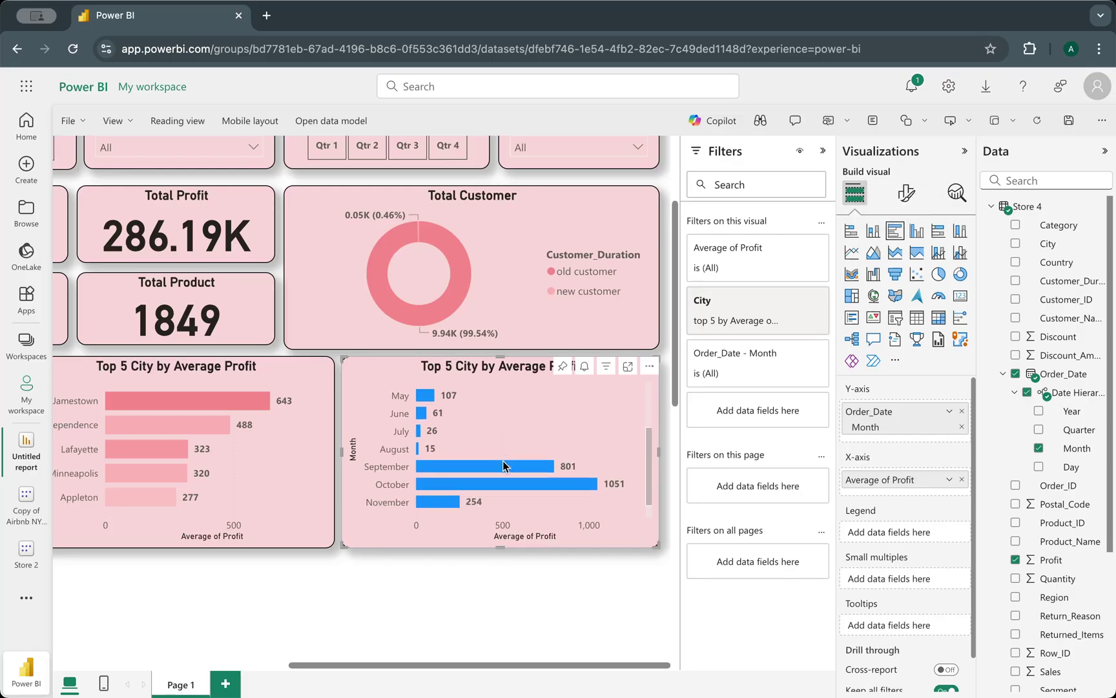
{"action": "scroll", "coordinate": [503, 461], "scroll_direction": "up", "scroll_amount": 3}
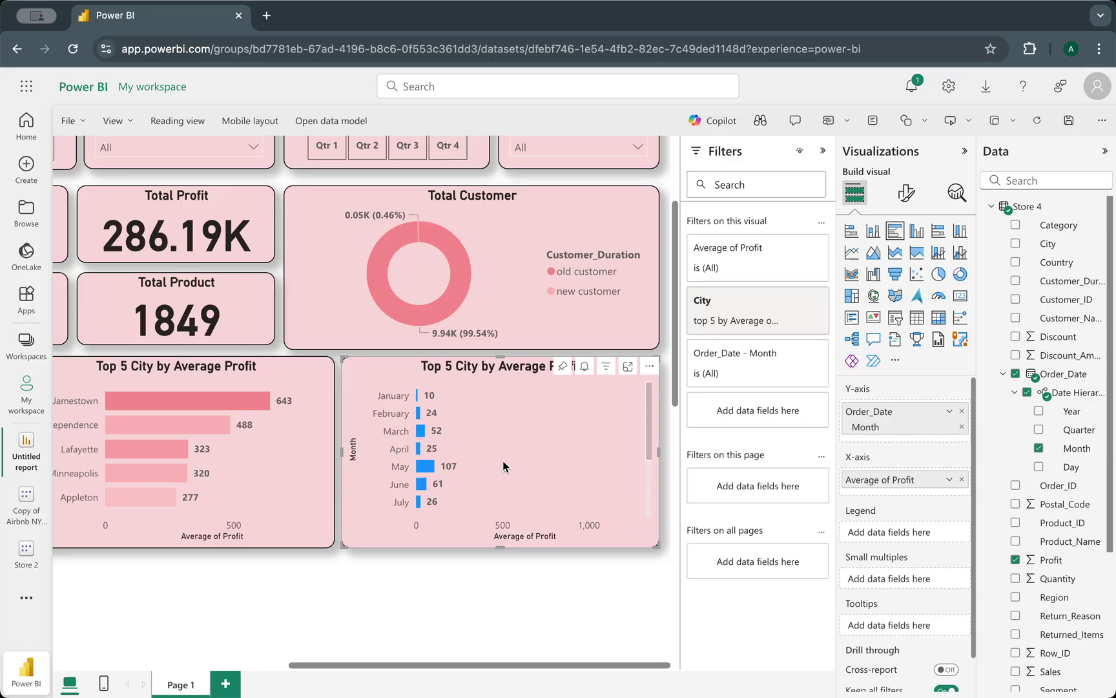
{"action": "left_click", "coordinate": [917, 232]}
{"action": "left_click", "coordinate": [943, 240]}
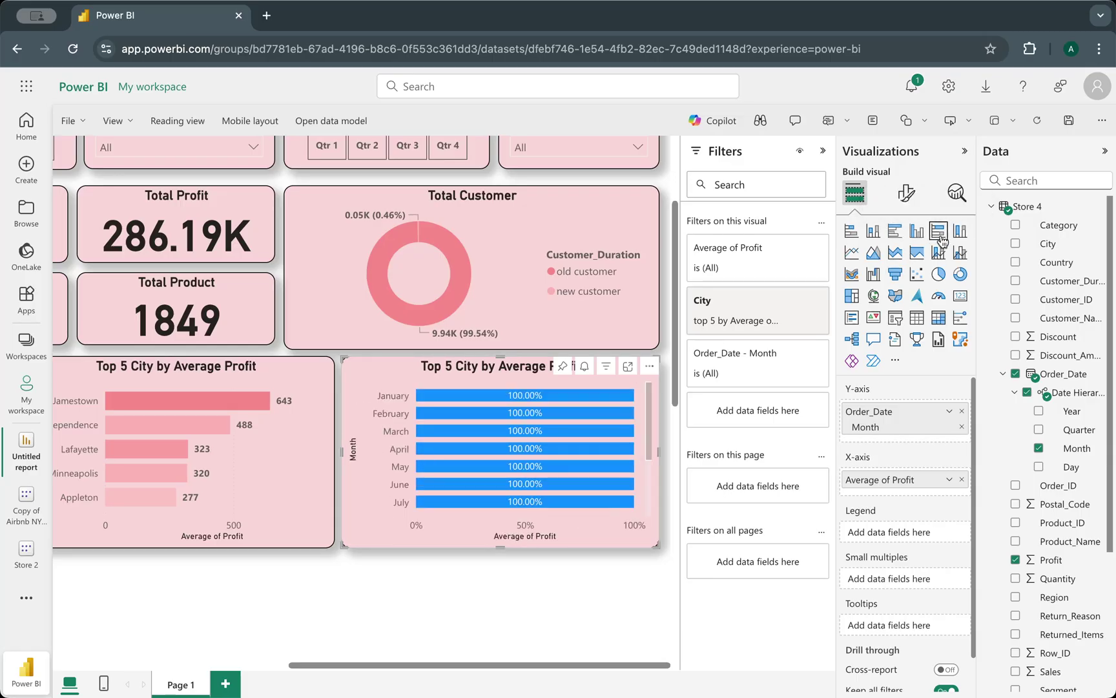
{"action": "left_click", "coordinate": [895, 235]}
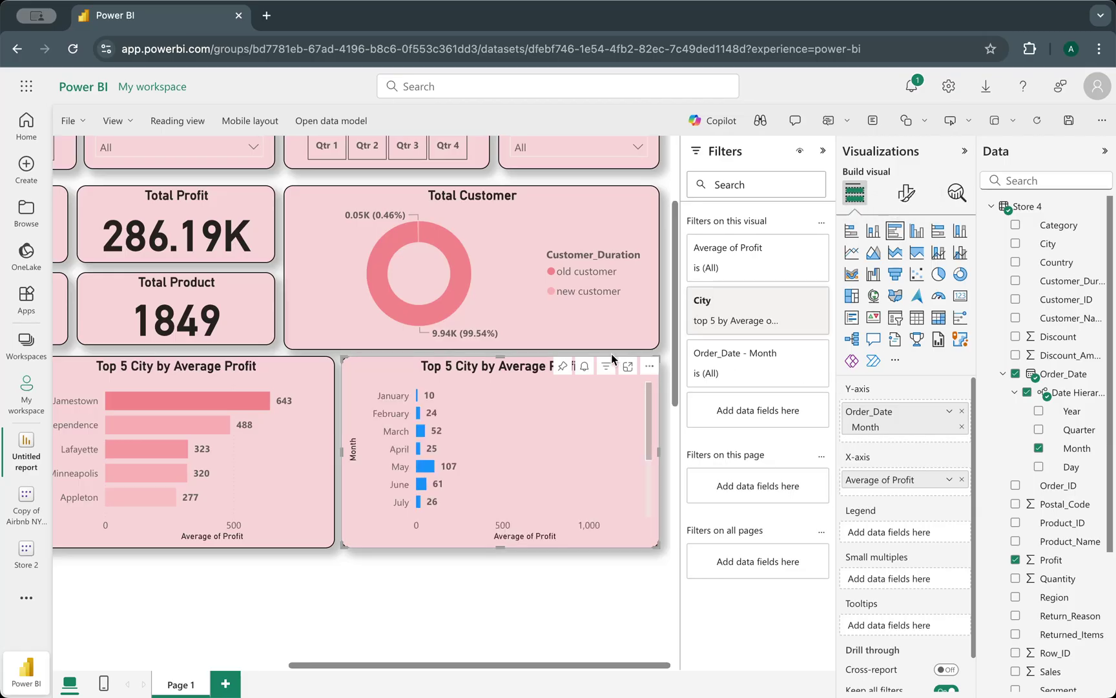
- Sort the monthly profit bar chart's axis by Average of Profit
{"action": "left_click", "coordinate": [649, 367]}
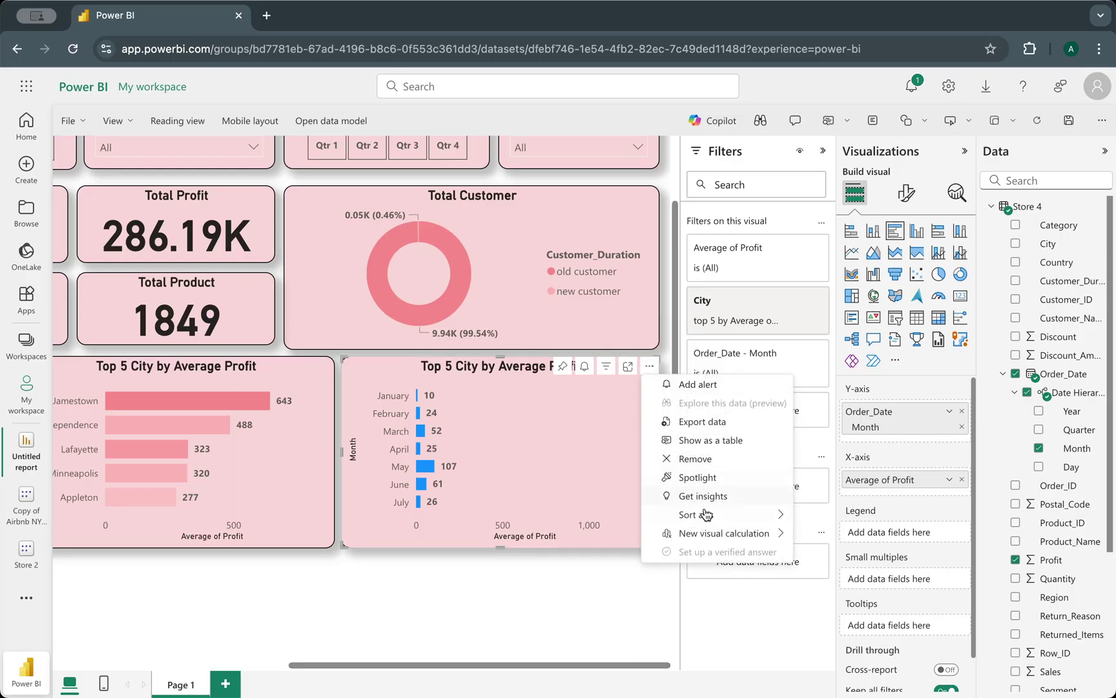
{"action": "mouse_move", "coordinate": [706, 518]}
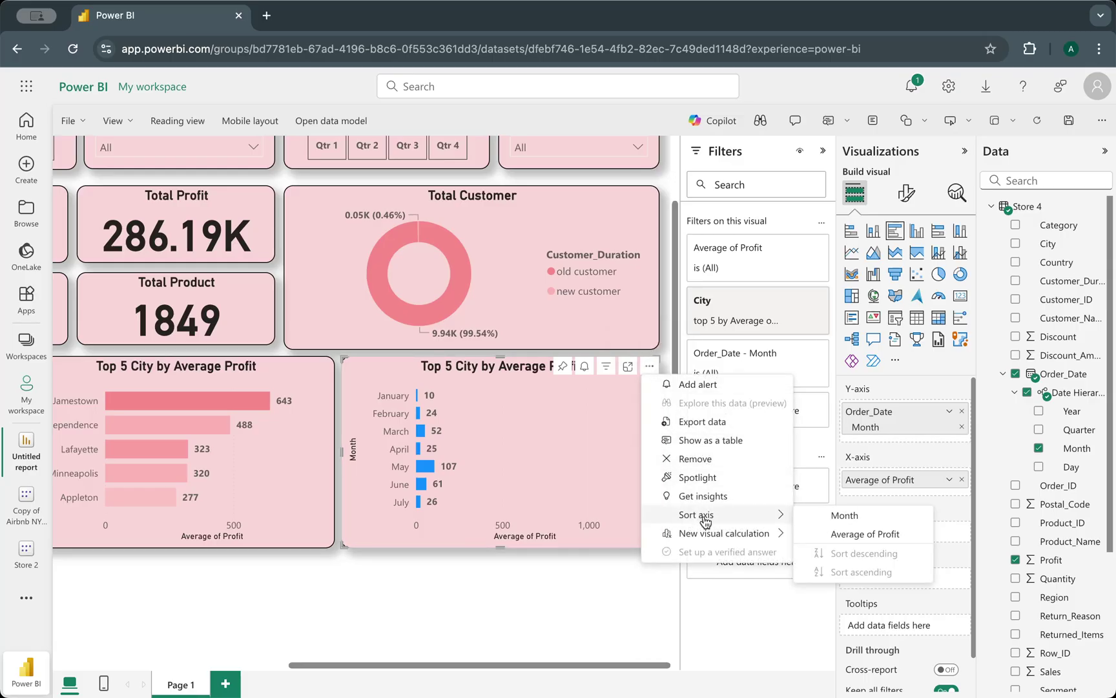
{"action": "left_click", "coordinate": [871, 536]}
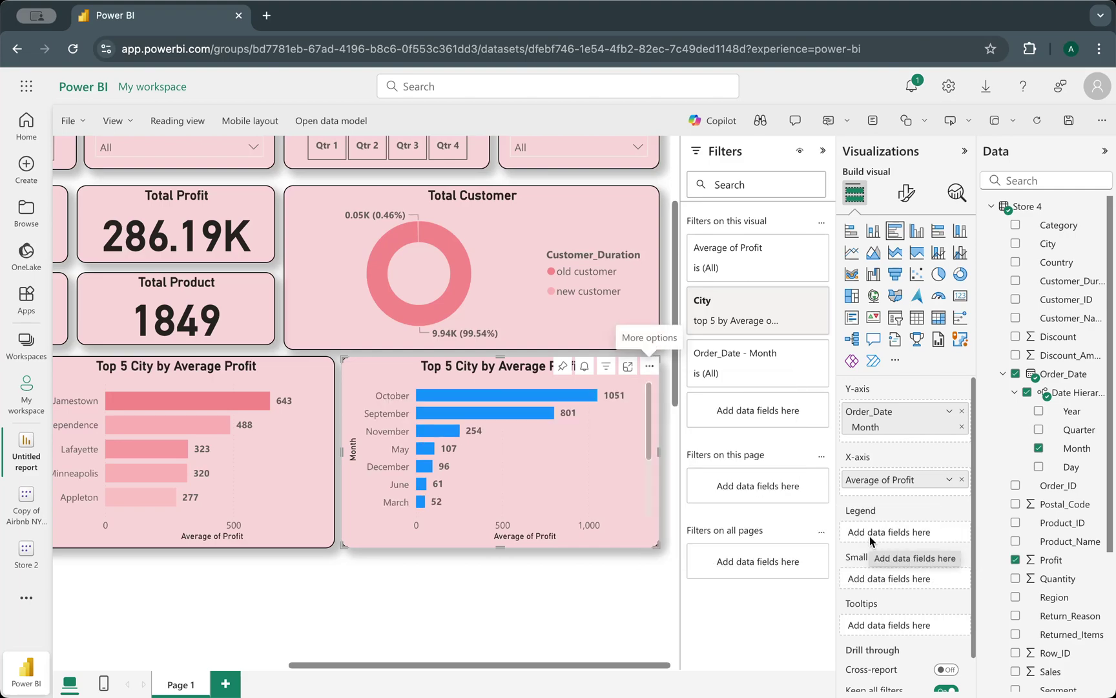
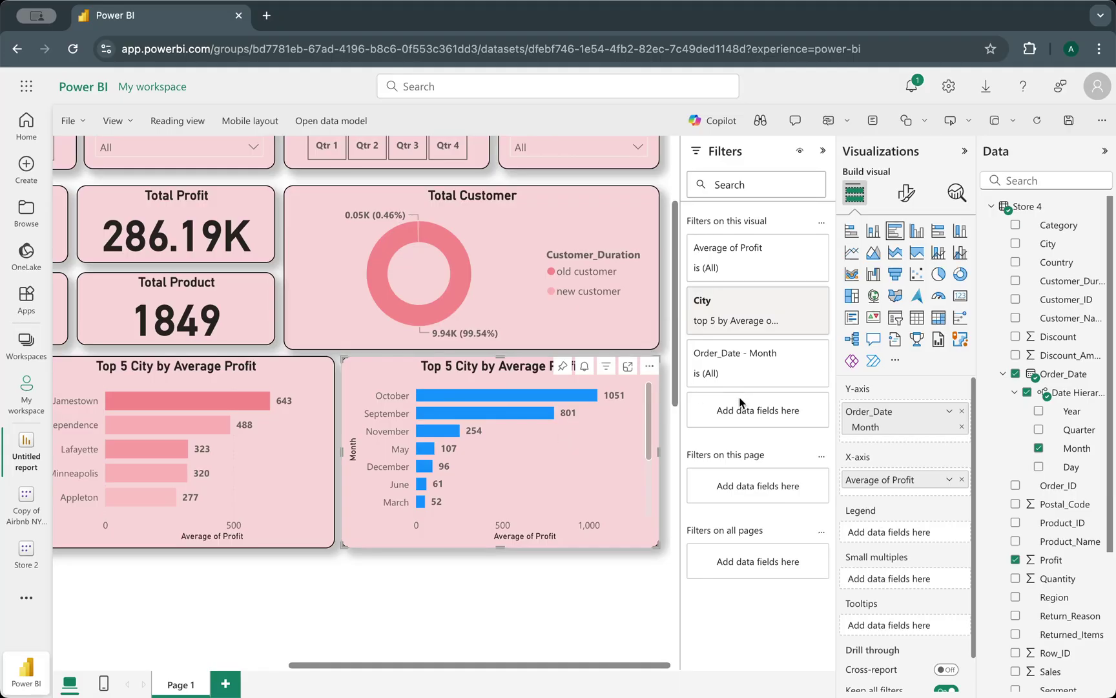
- Give the October bar of the monthly profit chart its own color, the darkest pink among the recent colors
{"action": "left_click", "coordinate": [907, 192]}
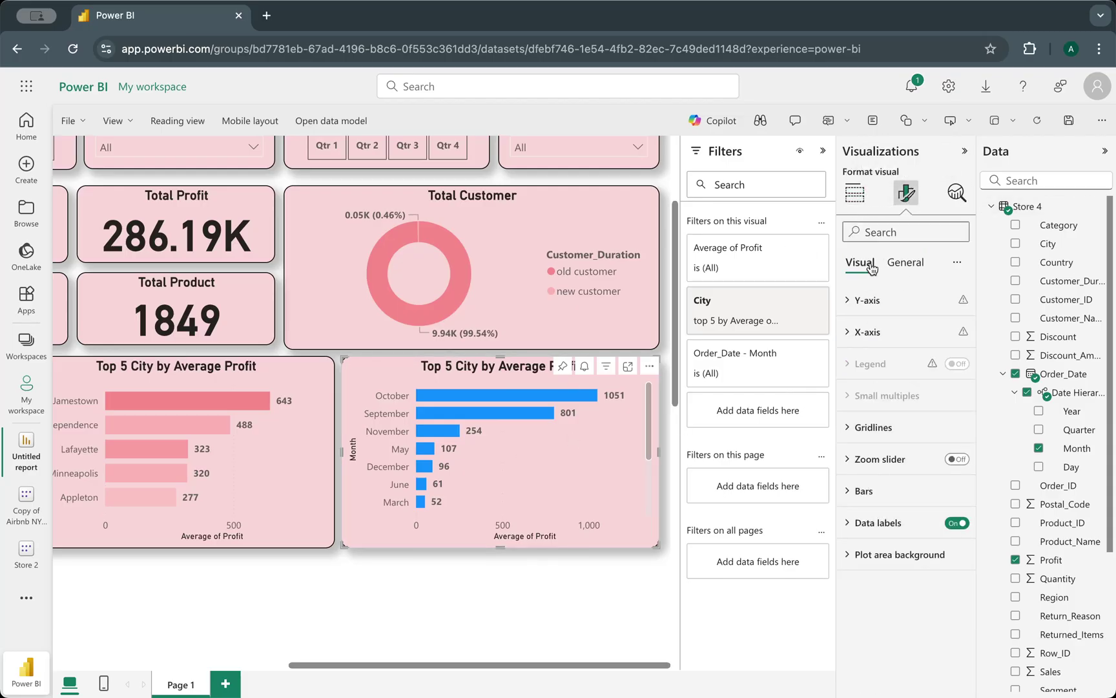
{"action": "left_click", "coordinate": [872, 492]}
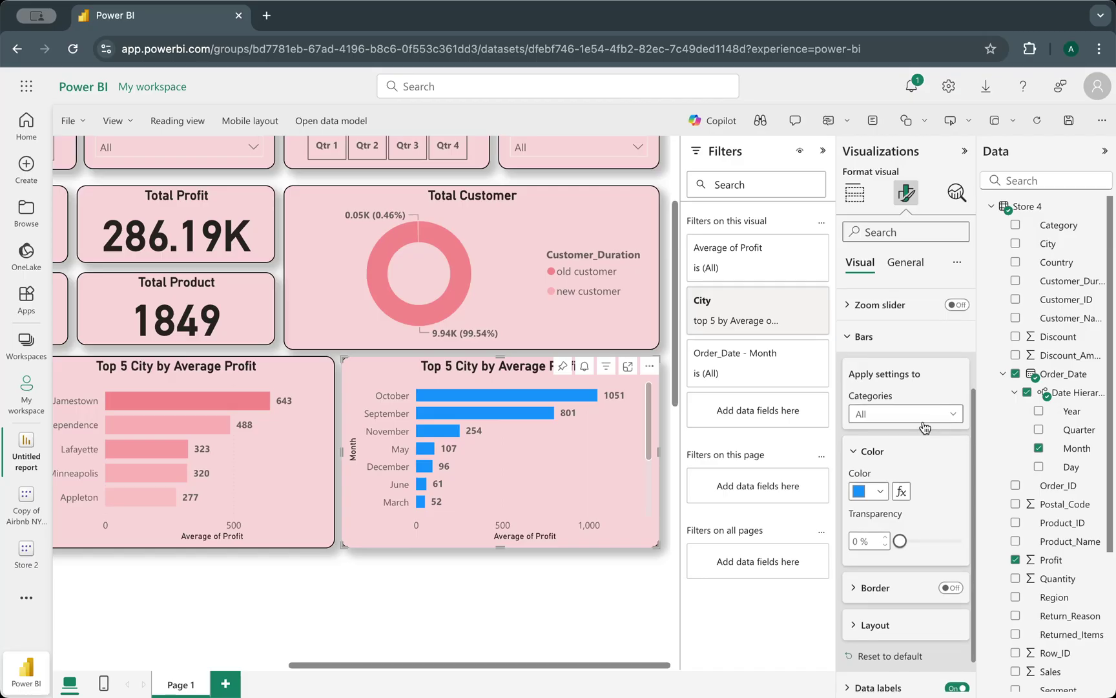
{"action": "left_click", "coordinate": [923, 420]}
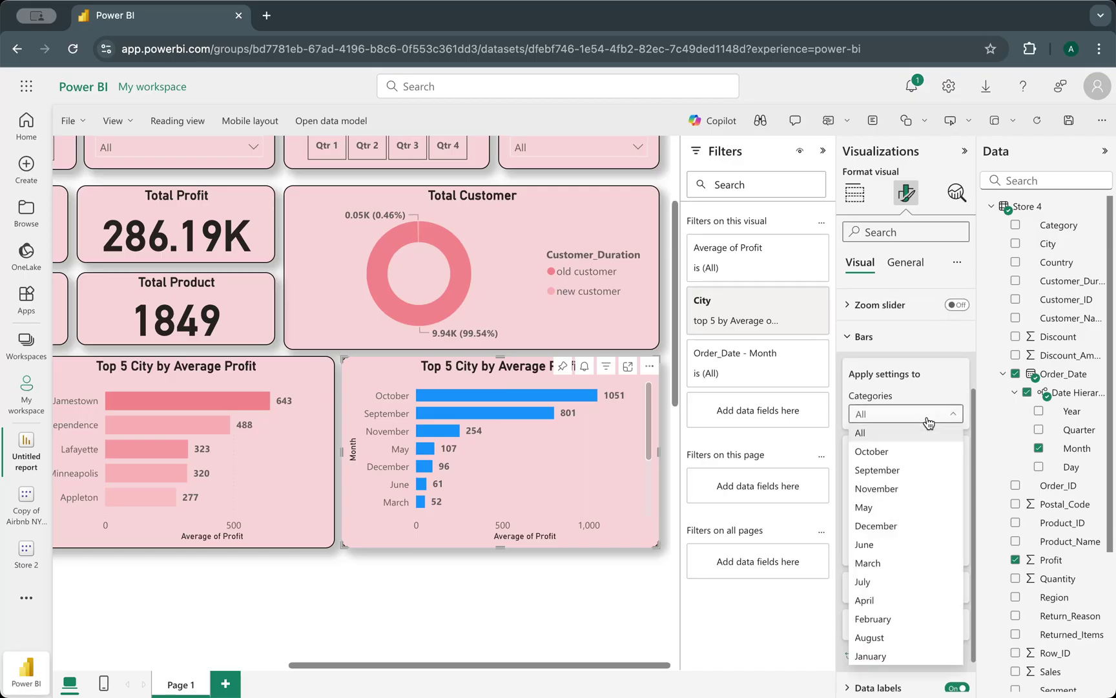
{"action": "left_click", "coordinate": [897, 452]}
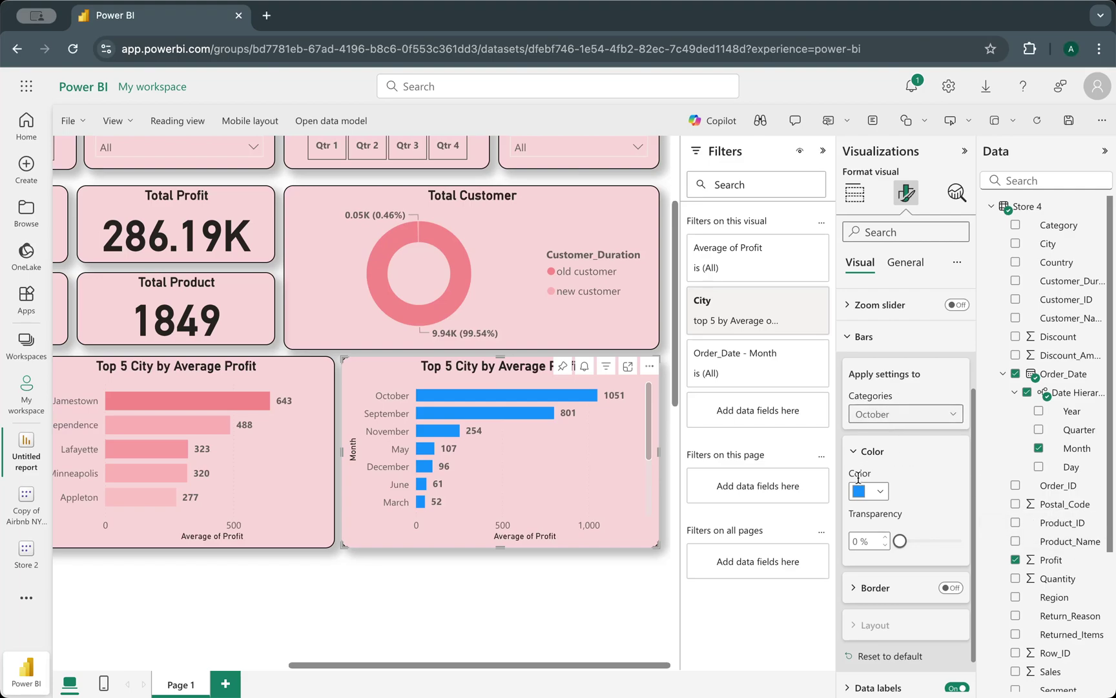
{"action": "left_click", "coordinate": [880, 493]}
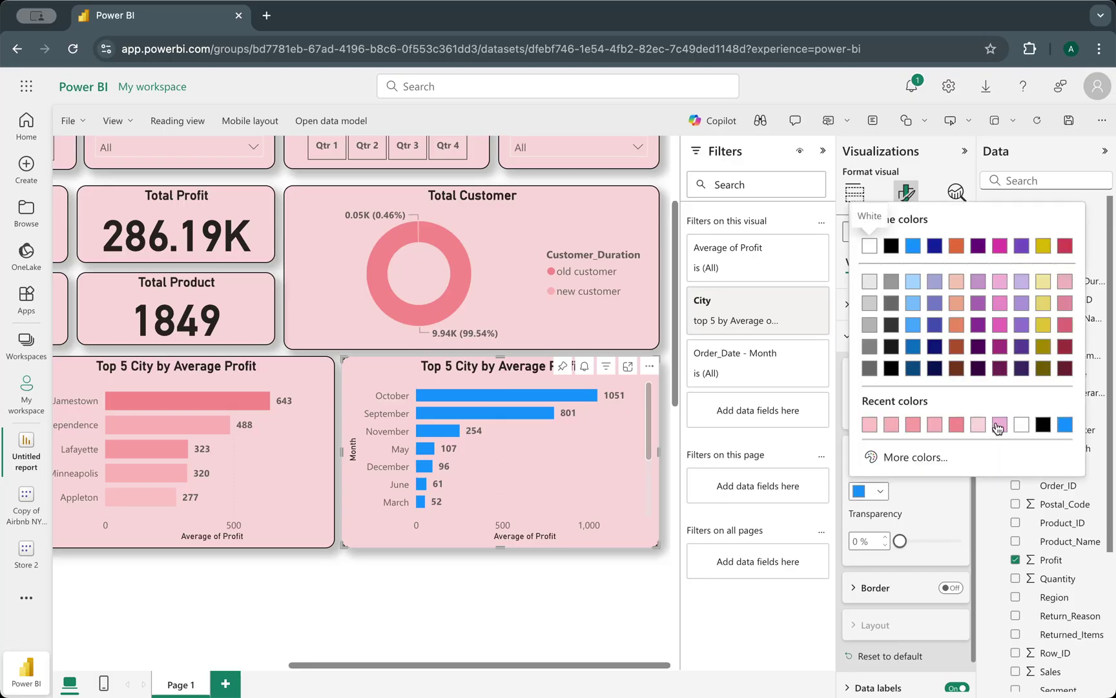
{"action": "left_click", "coordinate": [957, 425]}
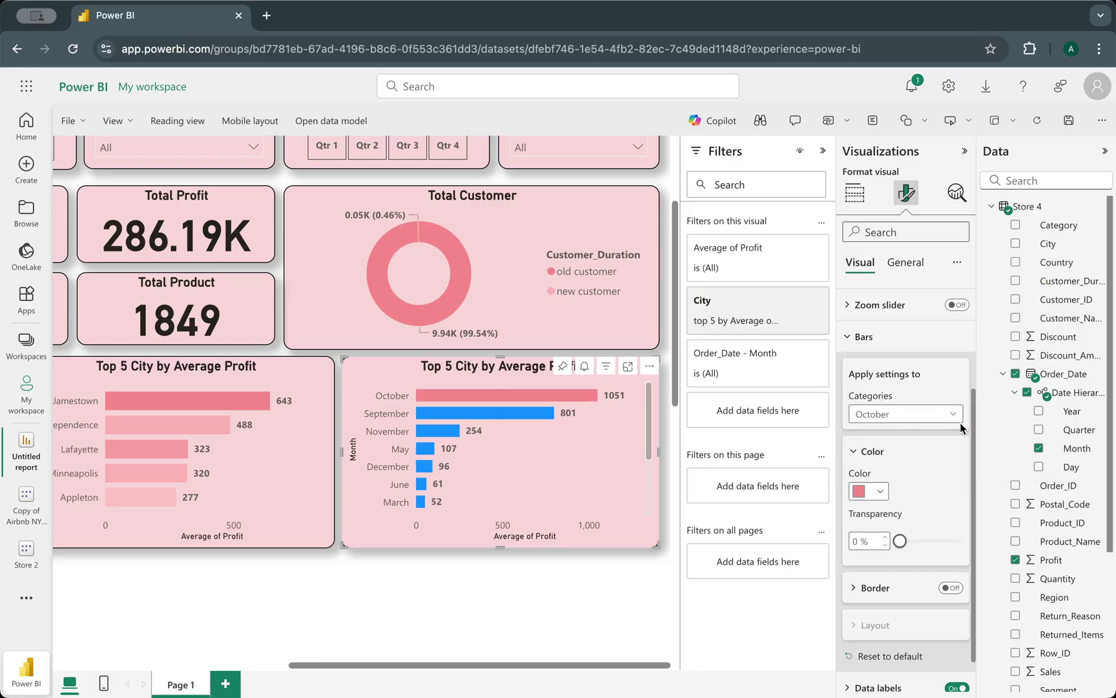
- Change the October bar to the custom color #FE7272 and copy its hex code
{"action": "left_click", "coordinate": [883, 492]}
{"action": "left_click", "coordinate": [913, 456]}
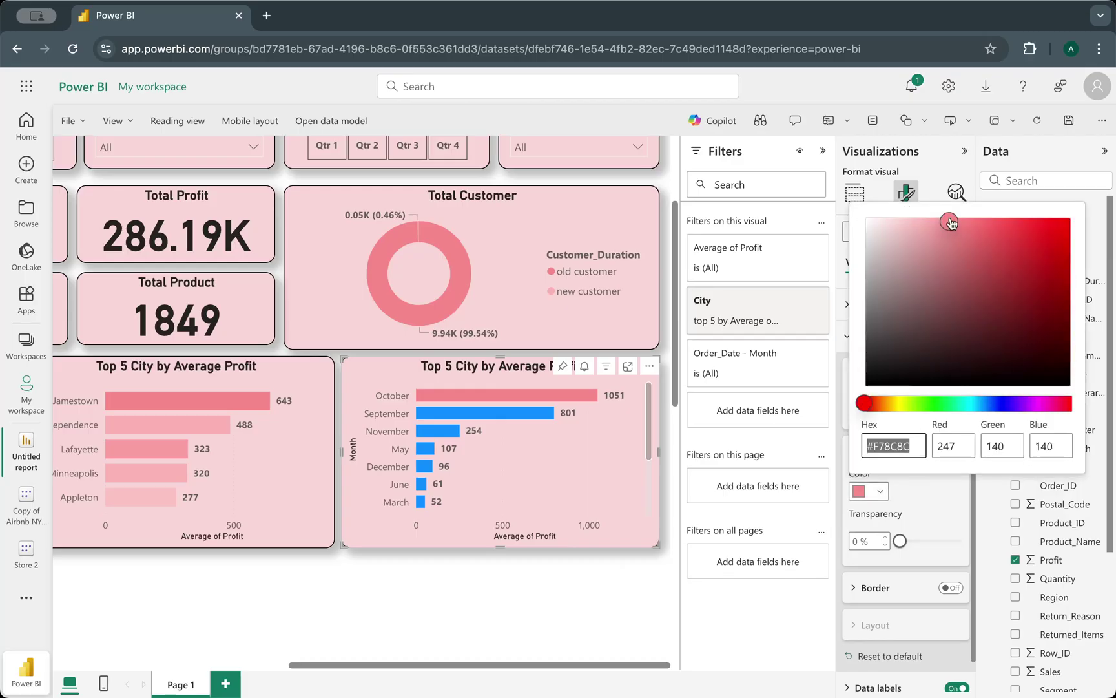
{"action": "left_click_drag", "start_coordinate": [949, 223], "coordinate": [973, 216]}
{"action": "left_click", "coordinate": [913, 445]}
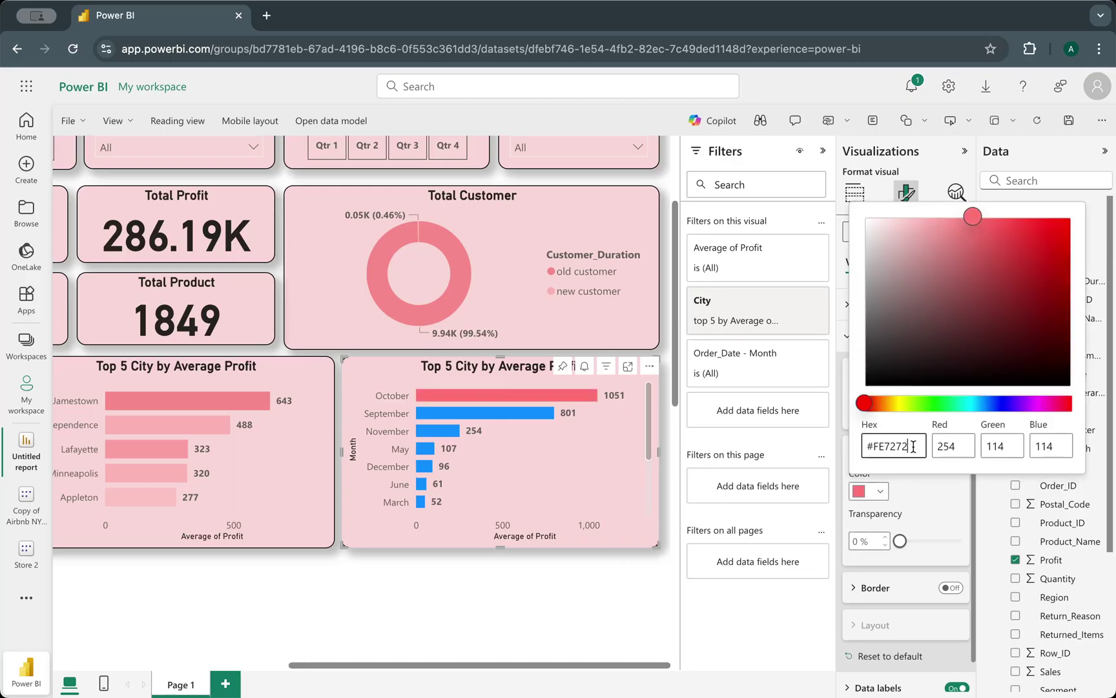
{"action": "left_click_drag", "start_coordinate": [913, 446], "coordinate": [869, 446]}
{"action": "key", "text": "ctrl+c"}
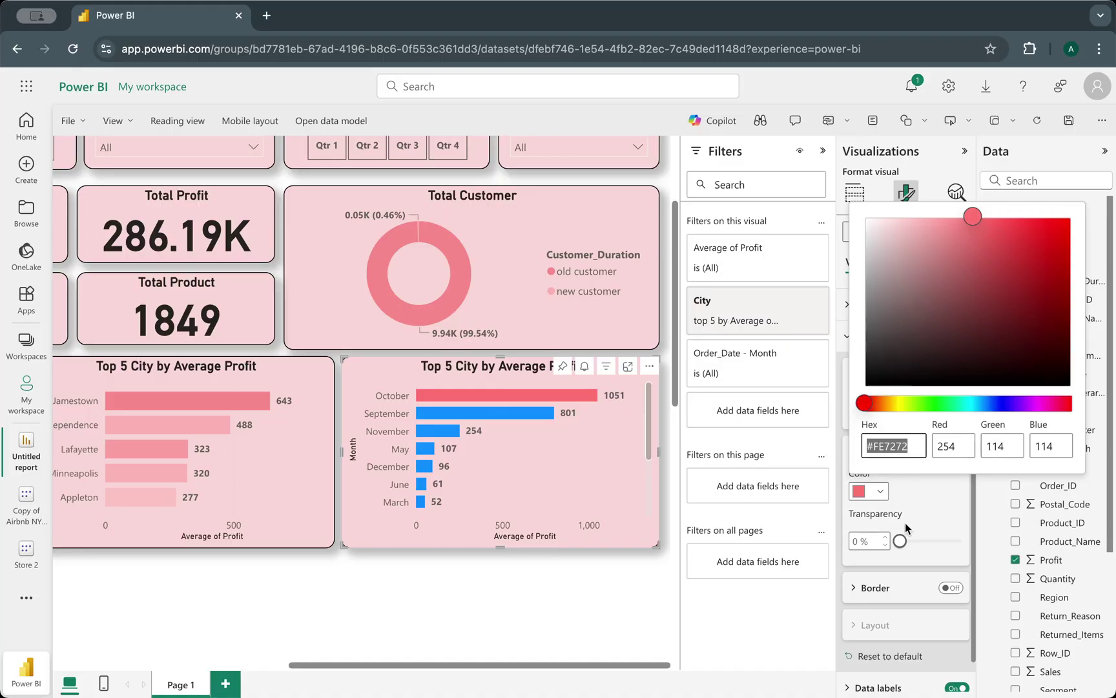
{"action": "left_click", "coordinate": [931, 524]}
- Color the September bar by pasting #FE7272 as its custom color and lightening it to #FA8080
{"action": "left_click", "coordinate": [914, 417]}
{"action": "left_click", "coordinate": [898, 480]}
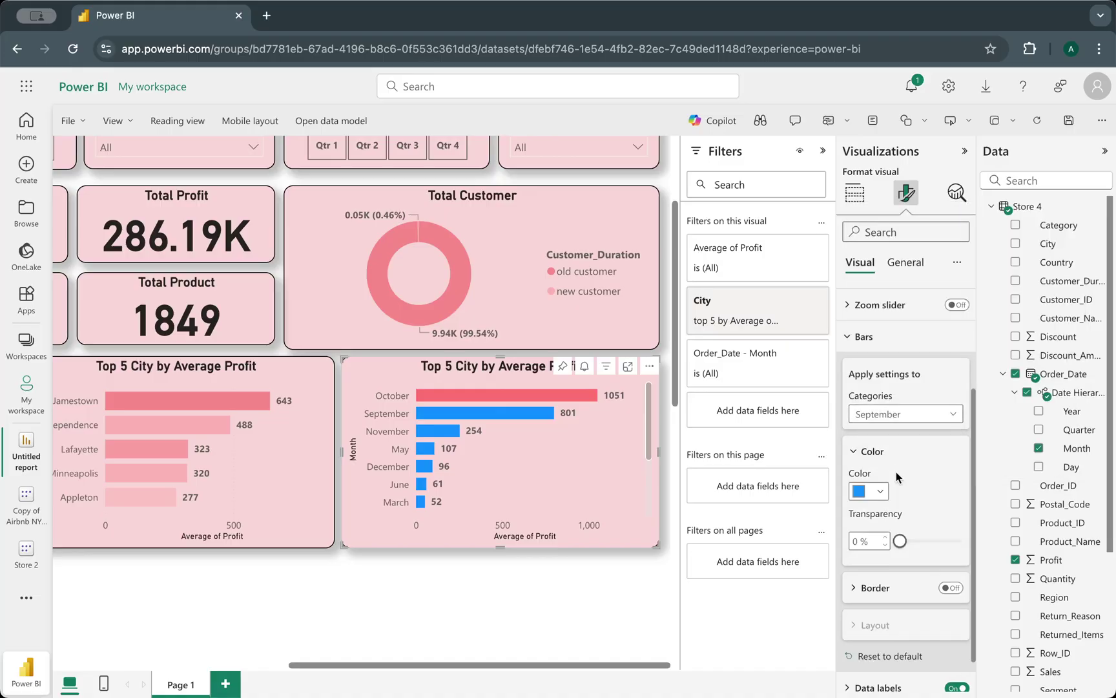
{"action": "left_click", "coordinate": [879, 491]}
{"action": "left_click", "coordinate": [903, 460]}
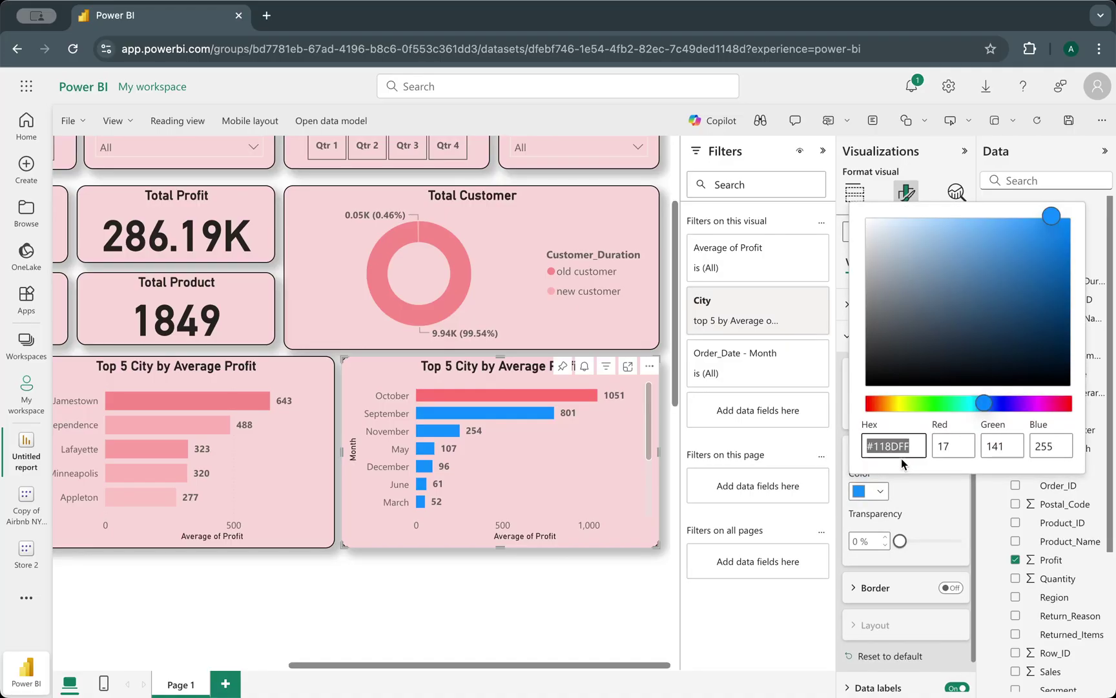
{"action": "key", "text": "ctrl+v"}
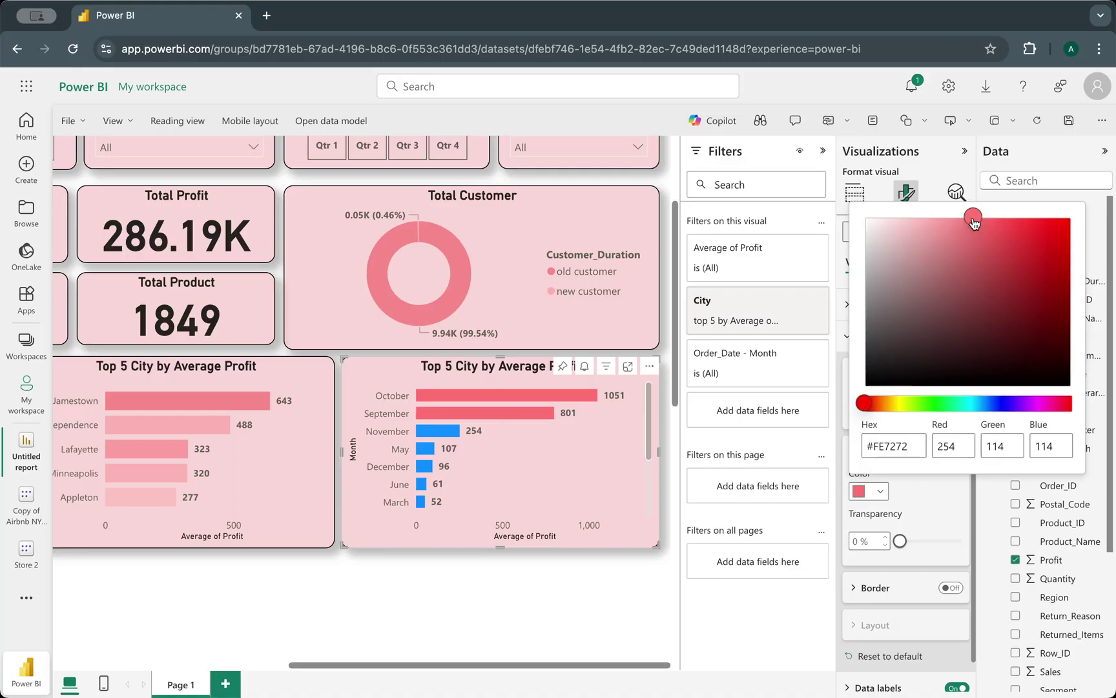
{"action": "left_click_drag", "start_coordinate": [975, 222], "coordinate": [967, 217]}
{"action": "left_click", "coordinate": [960, 220]}
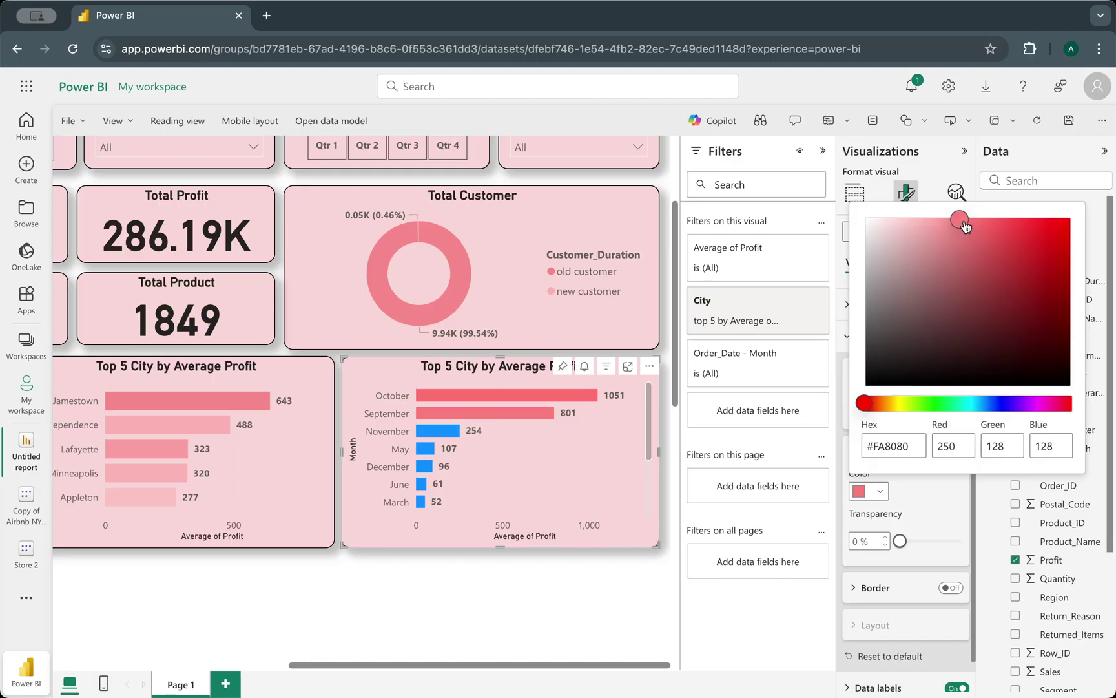
{"action": "left_click", "coordinate": [933, 506]}
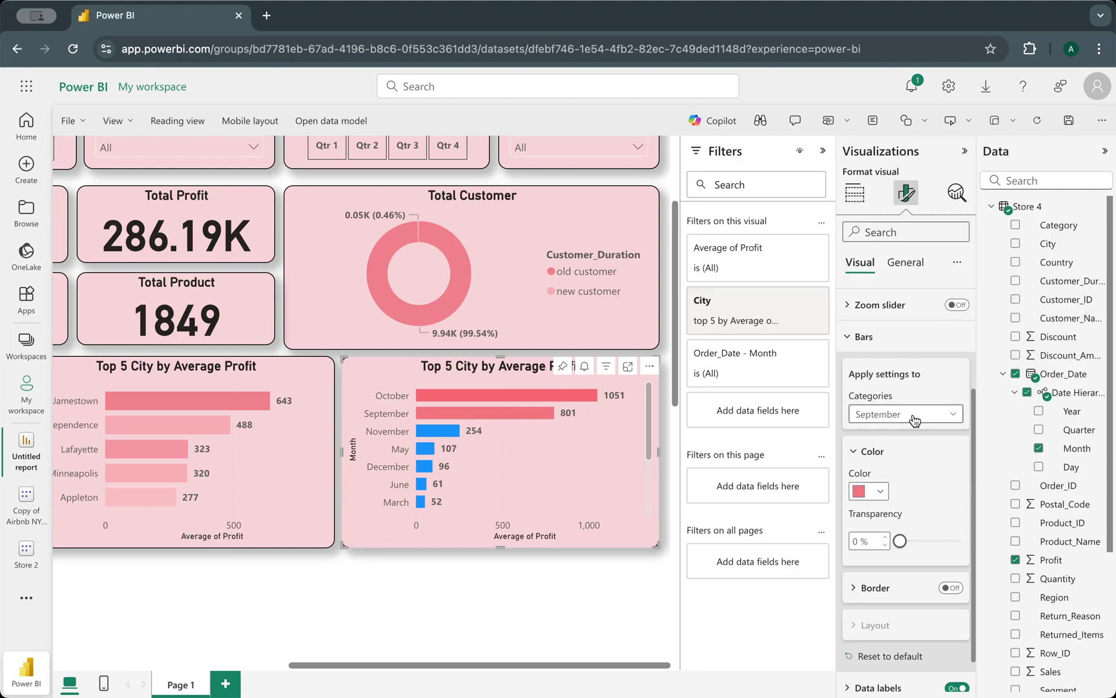
- Color the November bar by pasting the copied hex code and lightening the shade to #F78484
{"action": "left_click", "coordinate": [913, 417]}
{"action": "left_click", "coordinate": [881, 495]}
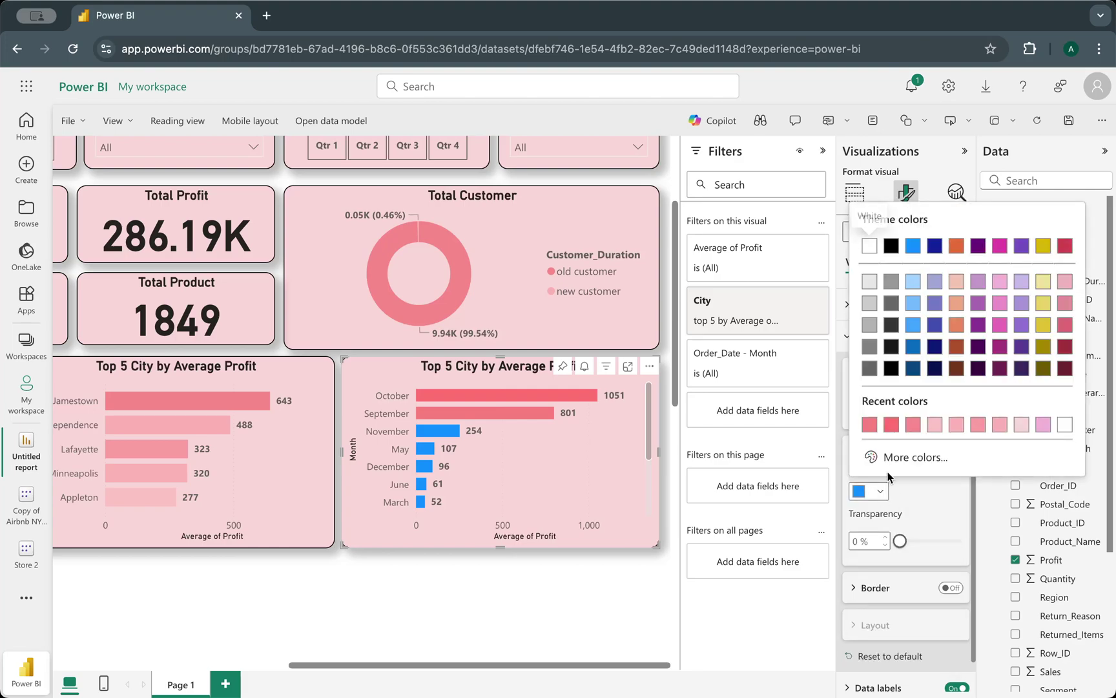
{"action": "left_click", "coordinate": [899, 454]}
{"action": "left_click", "coordinate": [921, 440]}
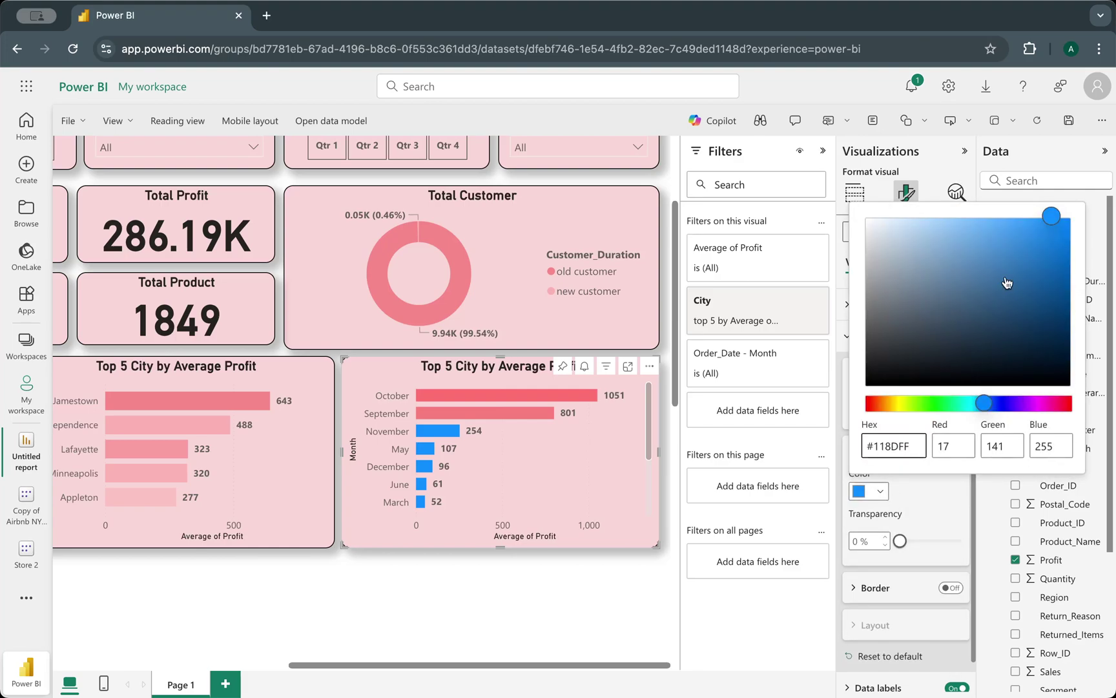
{"action": "key", "text": "ctrl+a"}
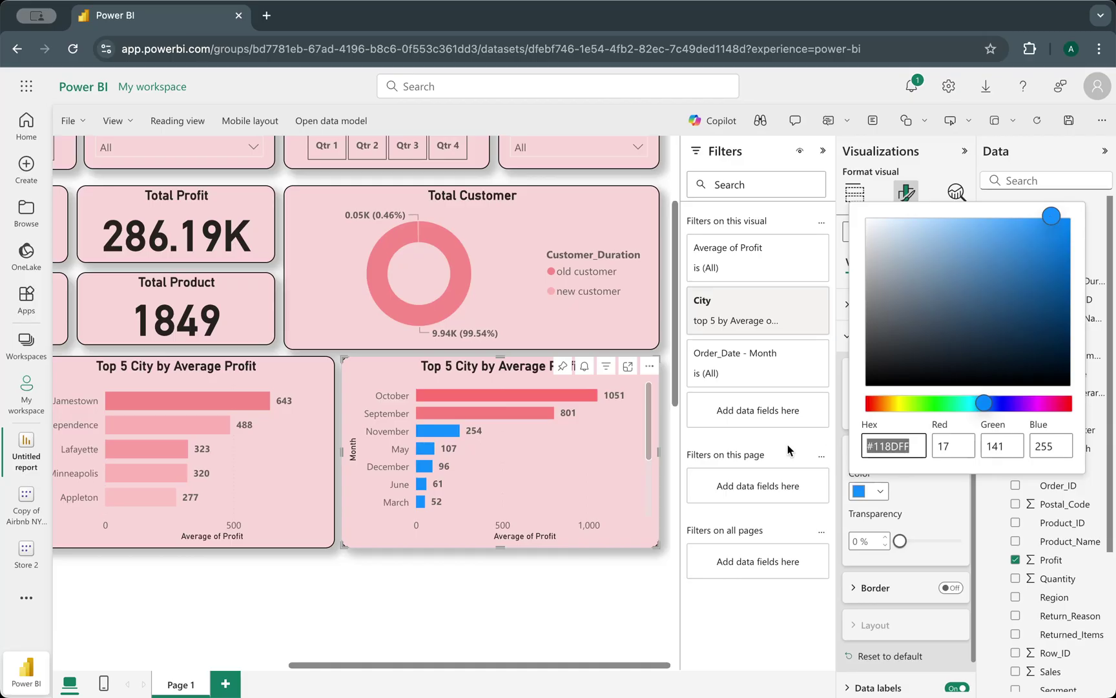
{"action": "key", "text": "ctrl+v"}
{"action": "left_click", "coordinate": [977, 222]}
{"action": "left_click_drag", "start_coordinate": [977, 223], "coordinate": [962, 227]}
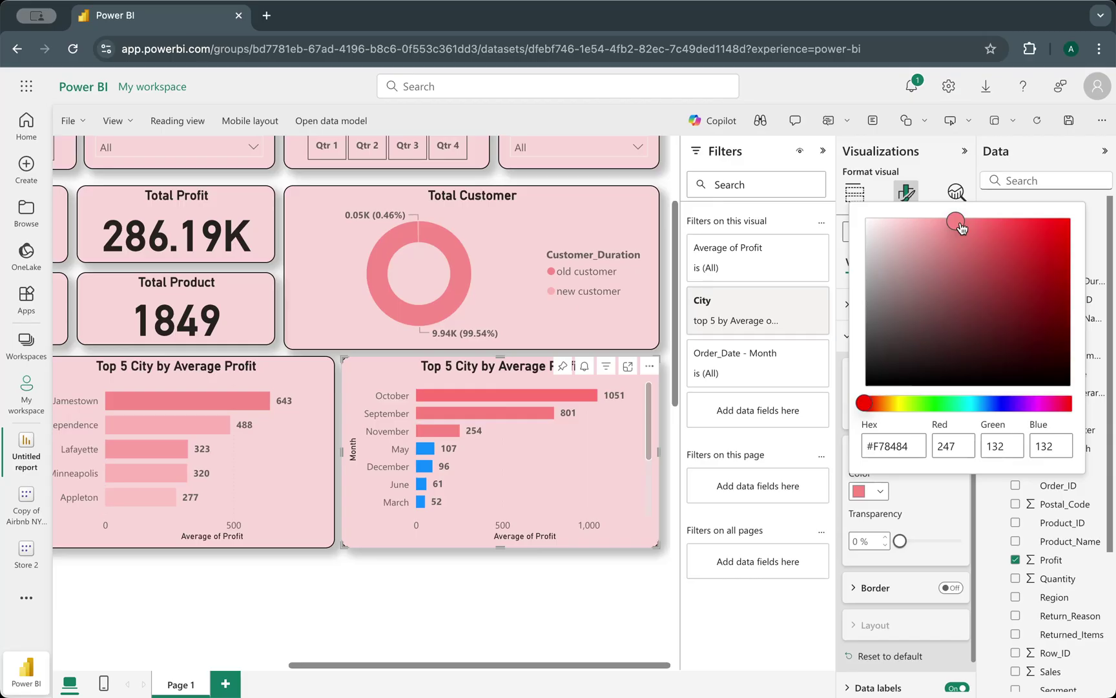
{"action": "left_click", "coordinate": [935, 484]}
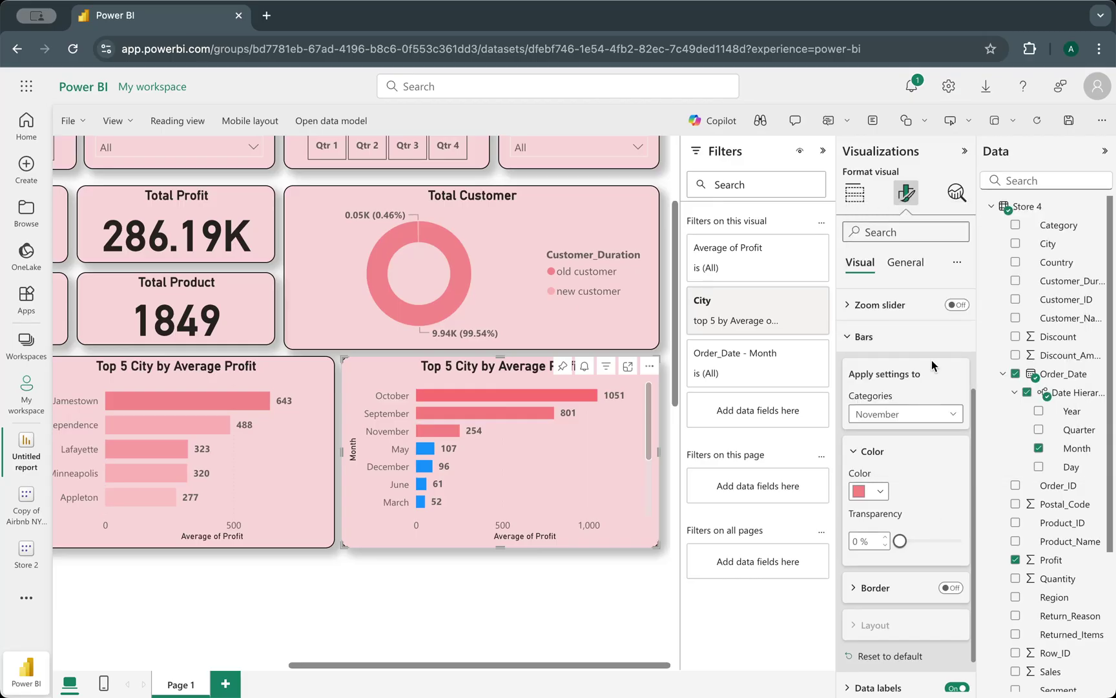
- Color the May bar by pasting #FE7272 as its custom color and lightening it to #FAA0A0
{"action": "left_click", "coordinate": [931, 414]}
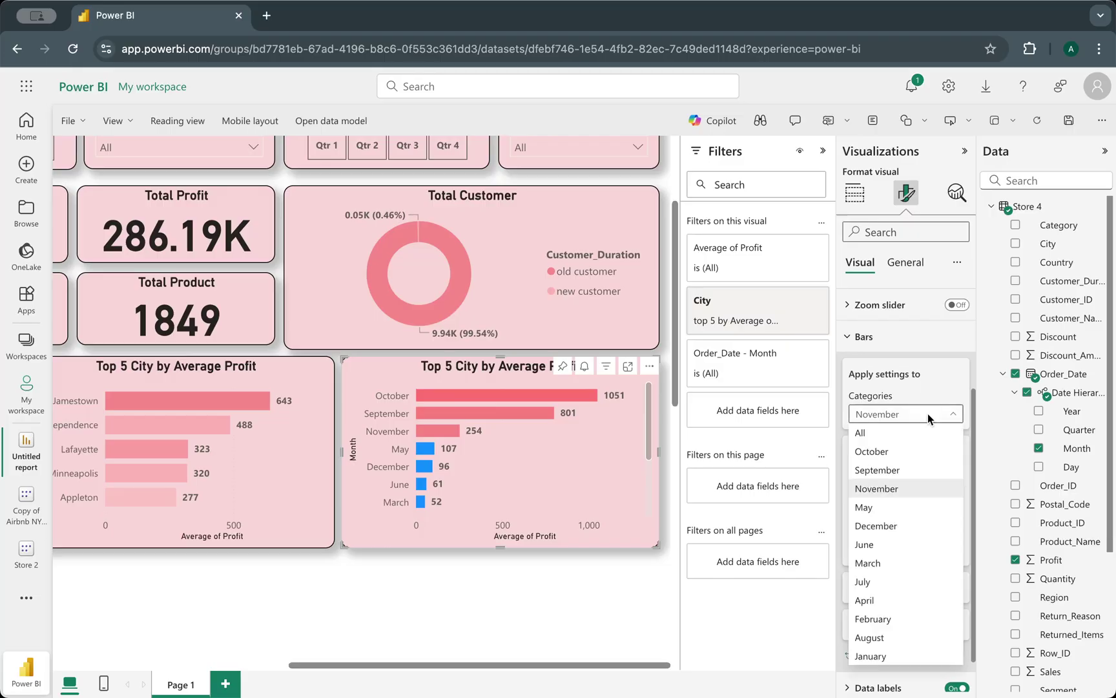
{"action": "left_click", "coordinate": [891, 509]}
{"action": "left_click", "coordinate": [880, 491]}
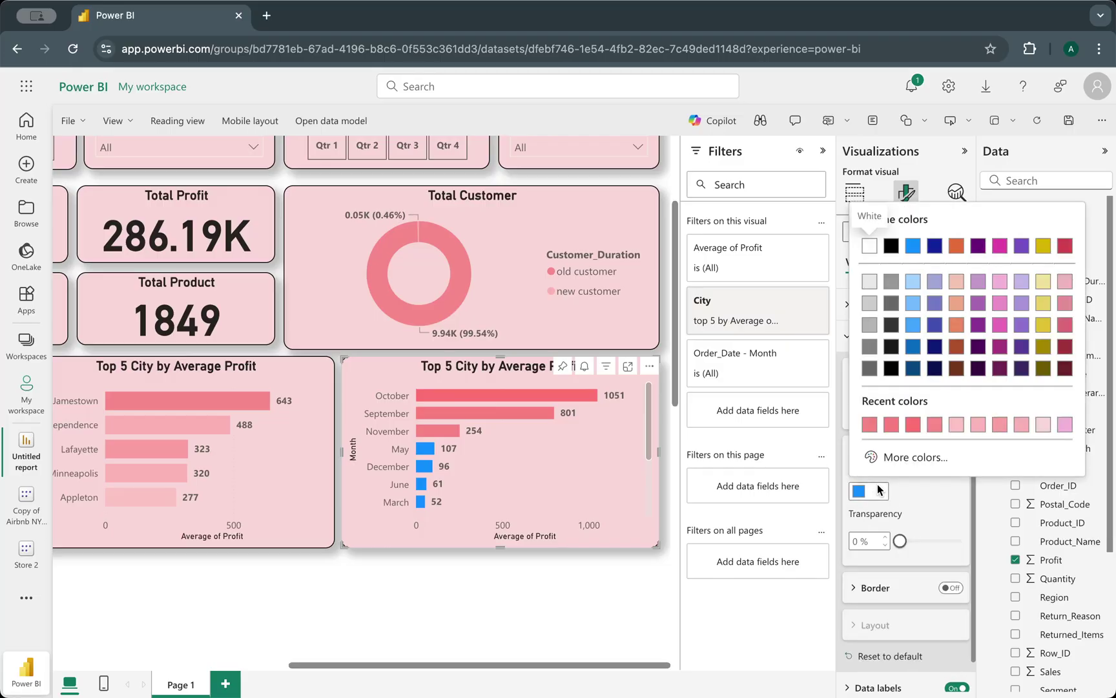
{"action": "left_click", "coordinate": [898, 458]}
{"action": "key", "text": "ctrl+v"}
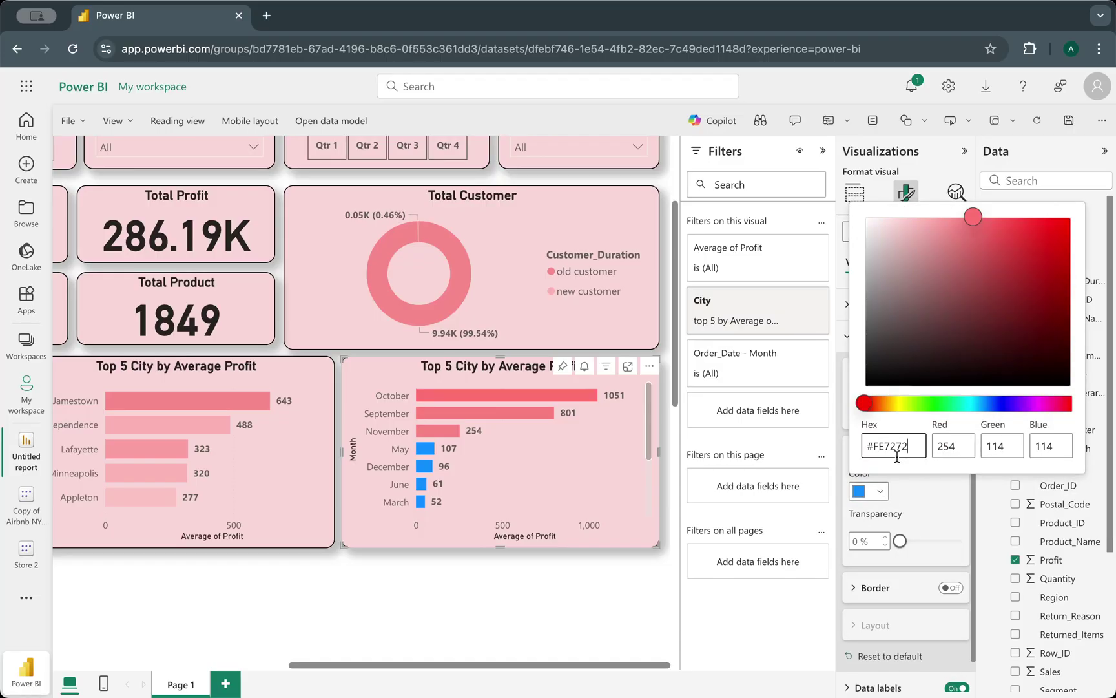
{"action": "left_click_drag", "start_coordinate": [973, 221], "coordinate": [933, 221]}
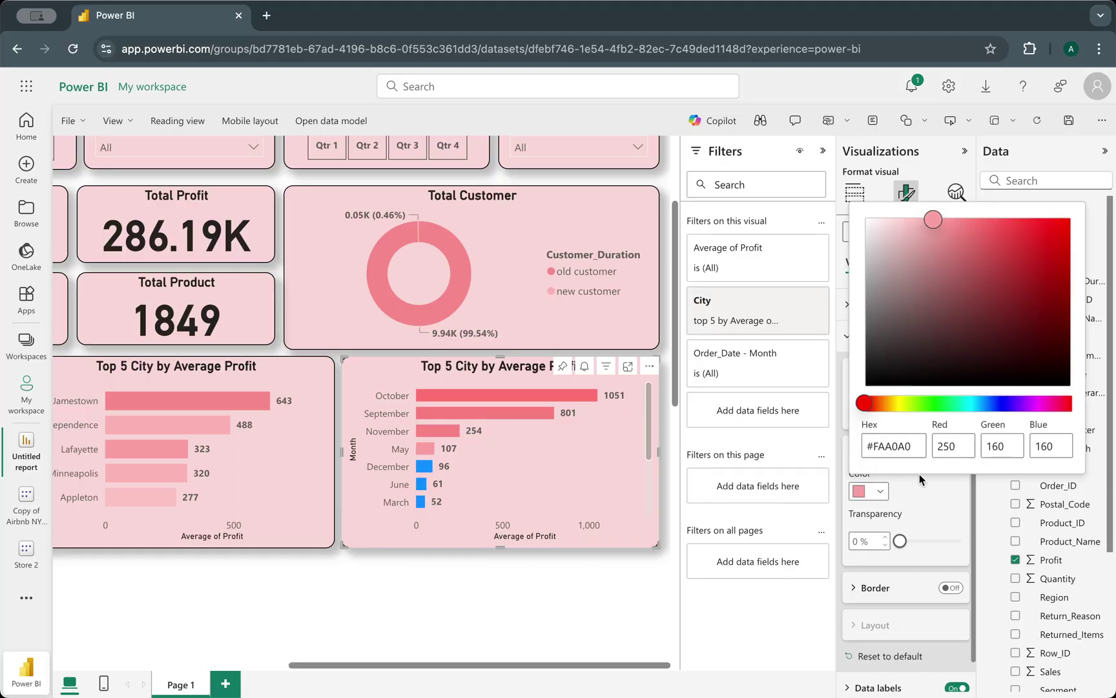
{"action": "left_click", "coordinate": [926, 512]}
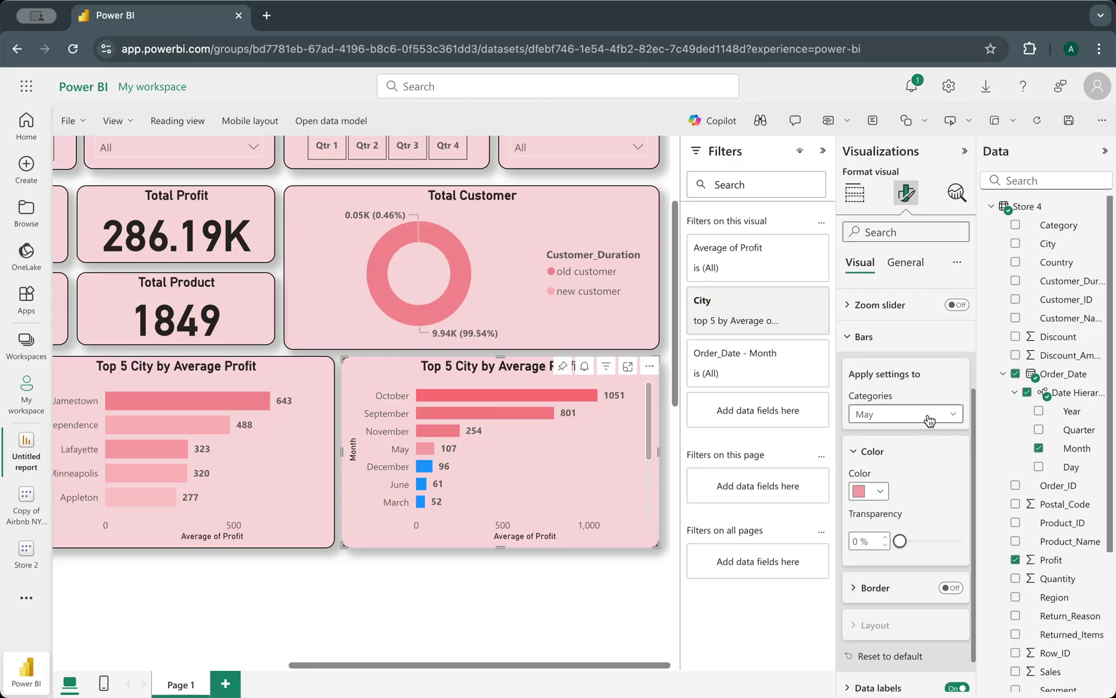
- Color the December bar by entering #FE7272 as its custom color and lightening it to #F8B2B2
{"action": "left_click", "coordinate": [927, 417]}
{"action": "left_click", "coordinate": [902, 529]}
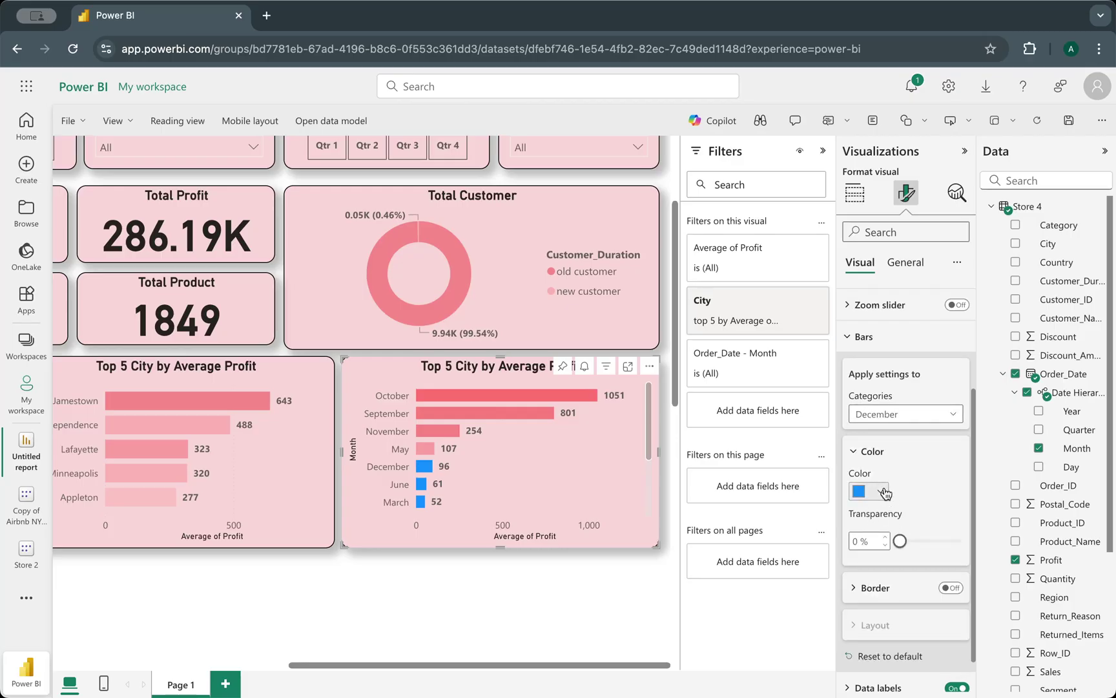
{"action": "left_click", "coordinate": [873, 491]}
{"action": "left_click", "coordinate": [901, 459]}
{"action": "type", "text": "#FE7272"}
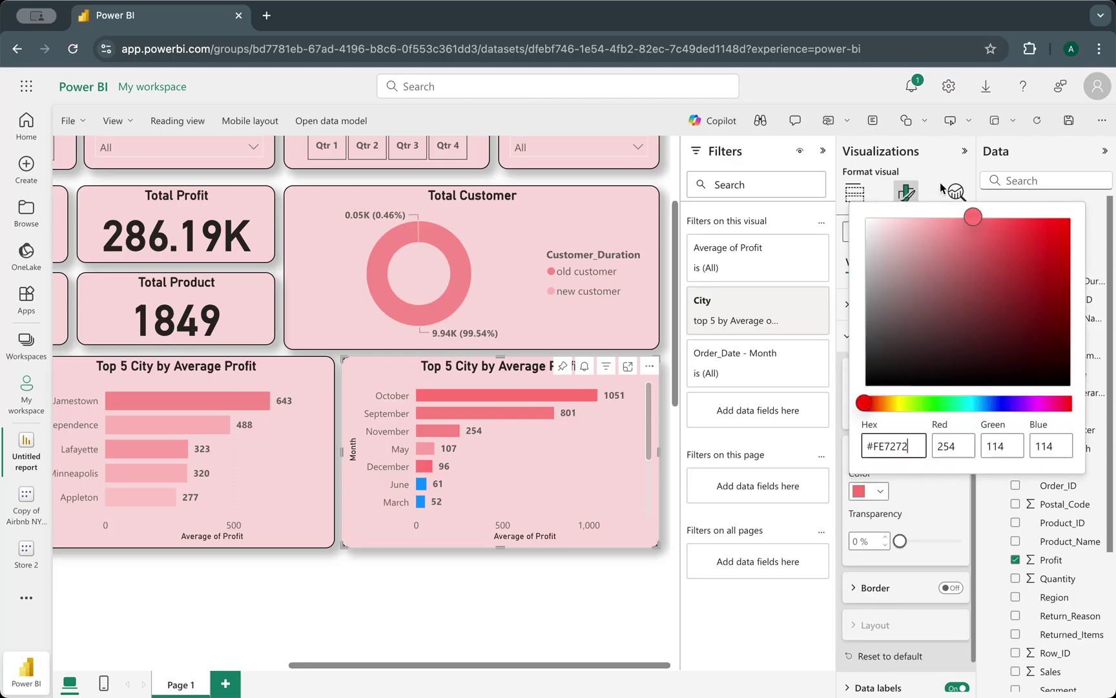
{"action": "left_click", "coordinate": [971, 218]}
{"action": "left_click", "coordinate": [910, 219]}
{"action": "left_click_drag", "start_coordinate": [913, 222], "coordinate": [922, 223]}
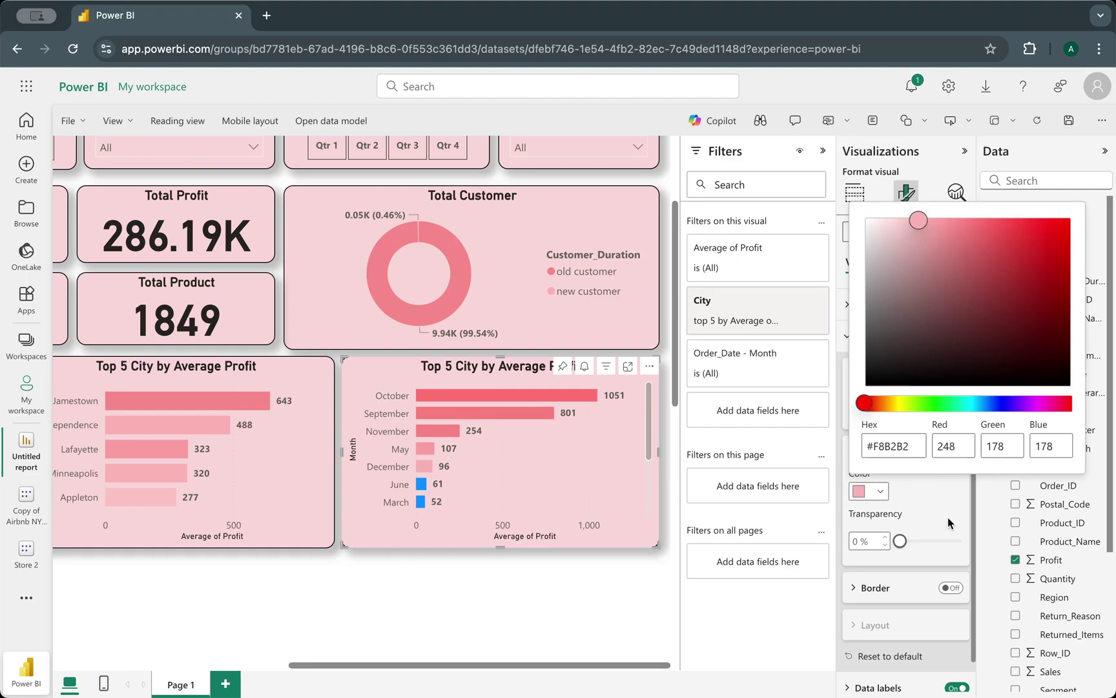
{"action": "left_click", "coordinate": [920, 497]}
- Color the June bar by entering #FE7272 as its custom color and lightening it to #FFC3C3
{"action": "left_click", "coordinate": [913, 414]}
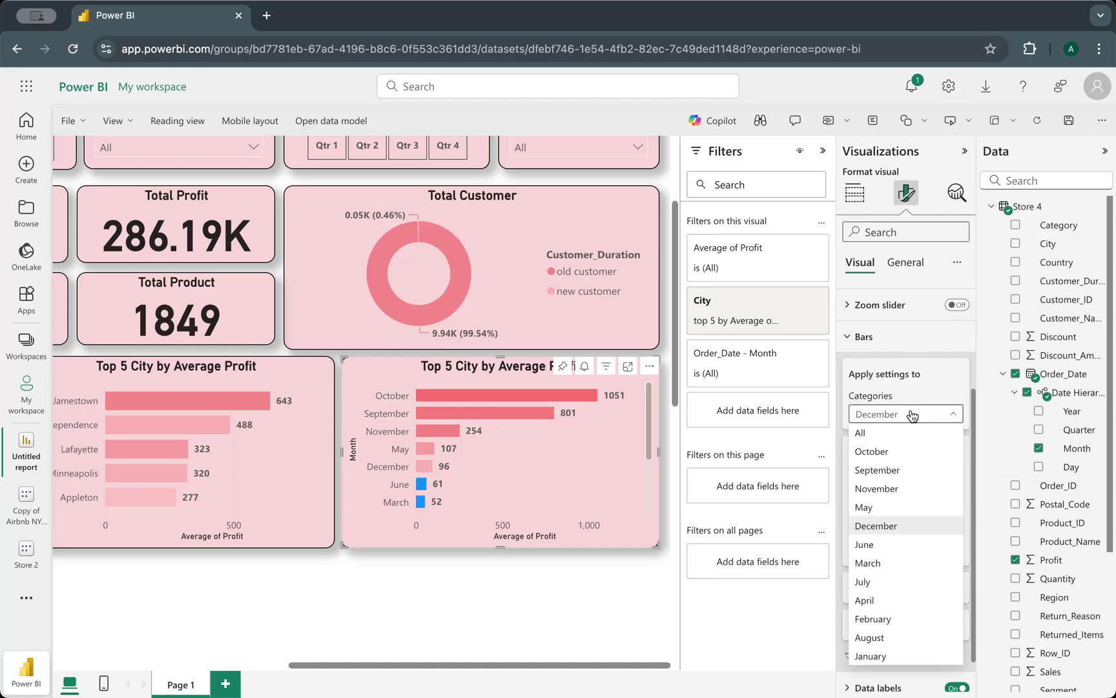
{"action": "left_click", "coordinate": [879, 544]}
{"action": "left_click", "coordinate": [875, 492]}
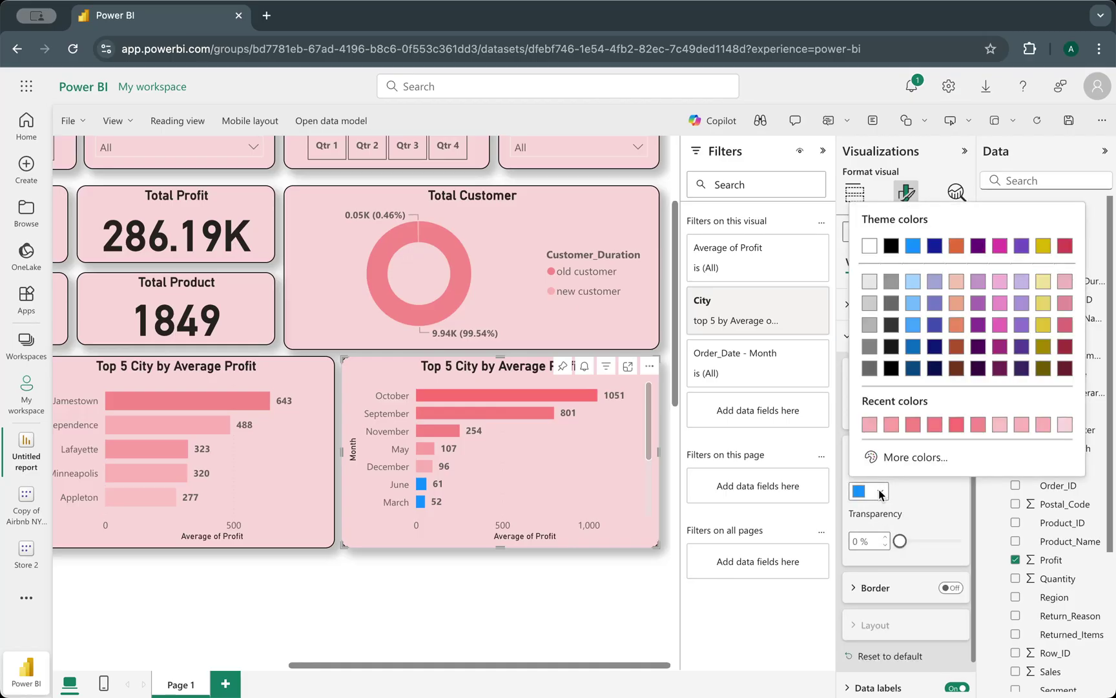
{"action": "left_click", "coordinate": [903, 458]}
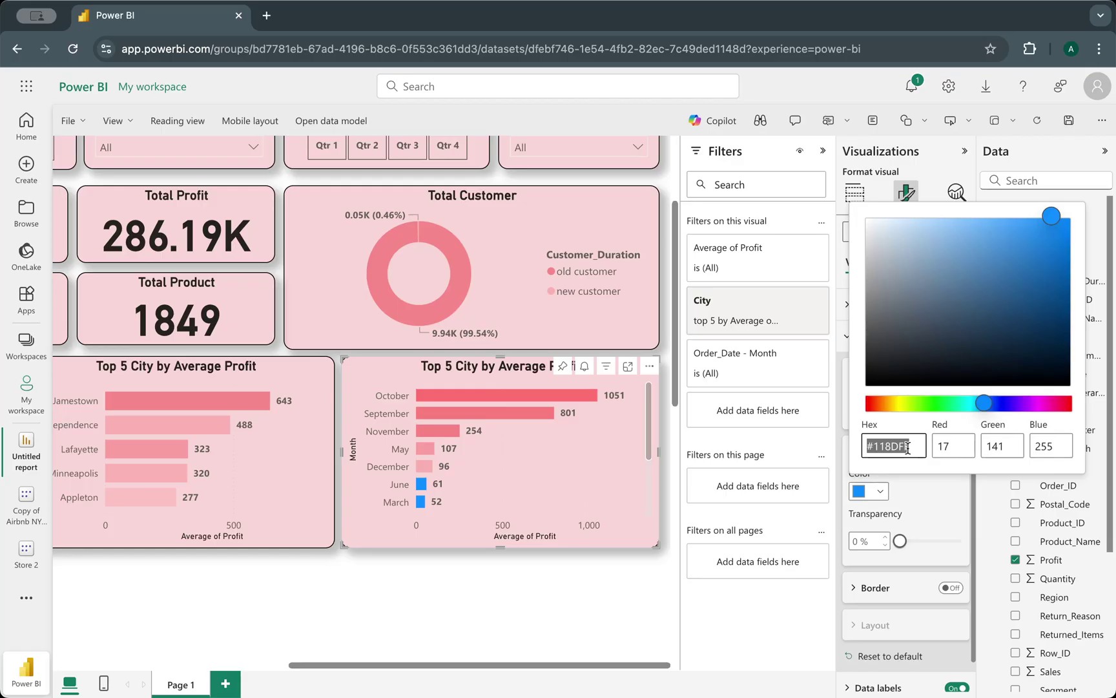
{"action": "type", "text": "#FE7272"}
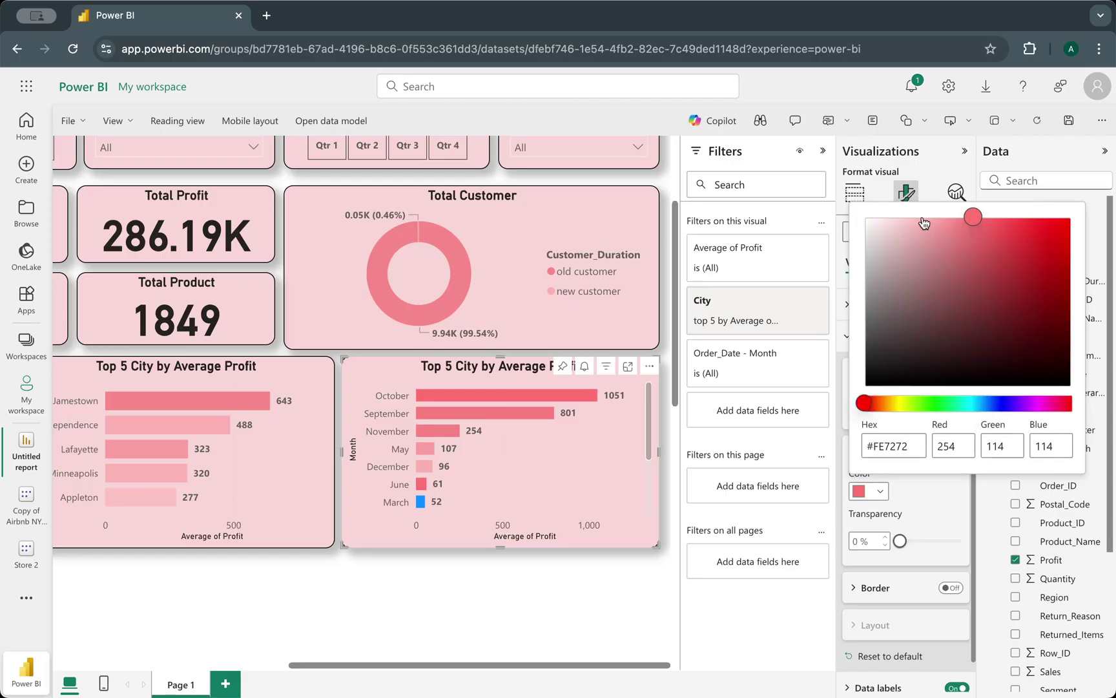
{"action": "left_click", "coordinate": [895, 222]}
{"action": "left_click_drag", "start_coordinate": [899, 224], "coordinate": [913, 220]}
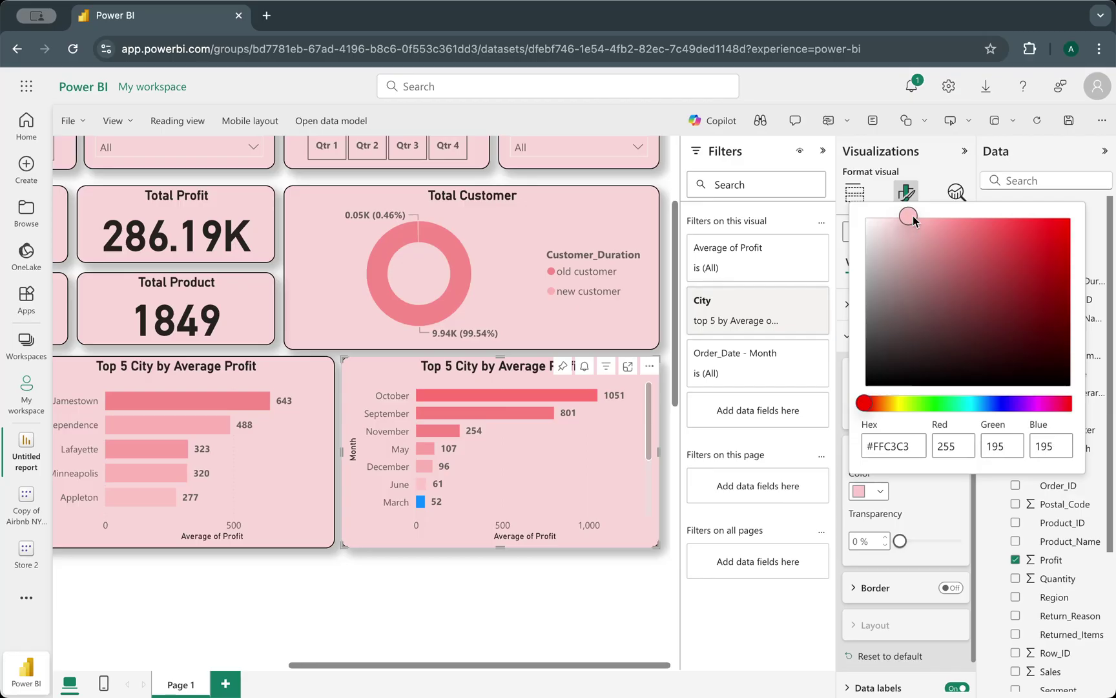
{"action": "left_click", "coordinate": [911, 496]}
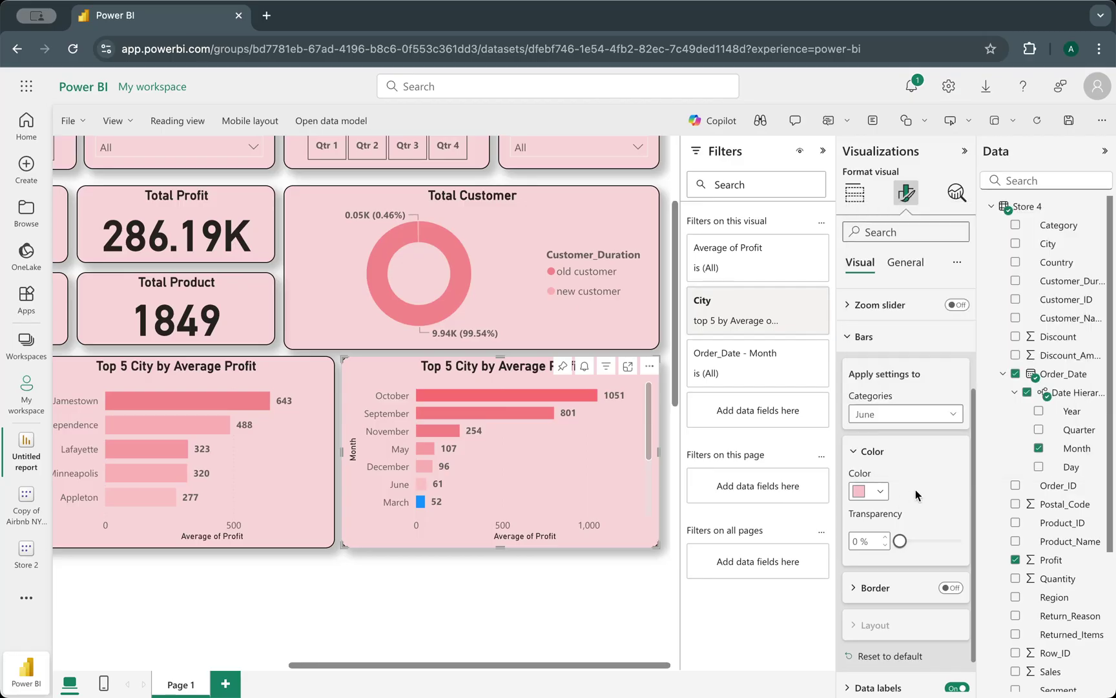
- Color the March bar by entering #FE7272 as its custom color and lightening it to #FDC2C2, and deselect the chart
{"action": "left_click", "coordinate": [908, 417]}
{"action": "left_click", "coordinate": [885, 563]}
{"action": "left_click", "coordinate": [878, 491]}
{"action": "left_click", "coordinate": [904, 467]}
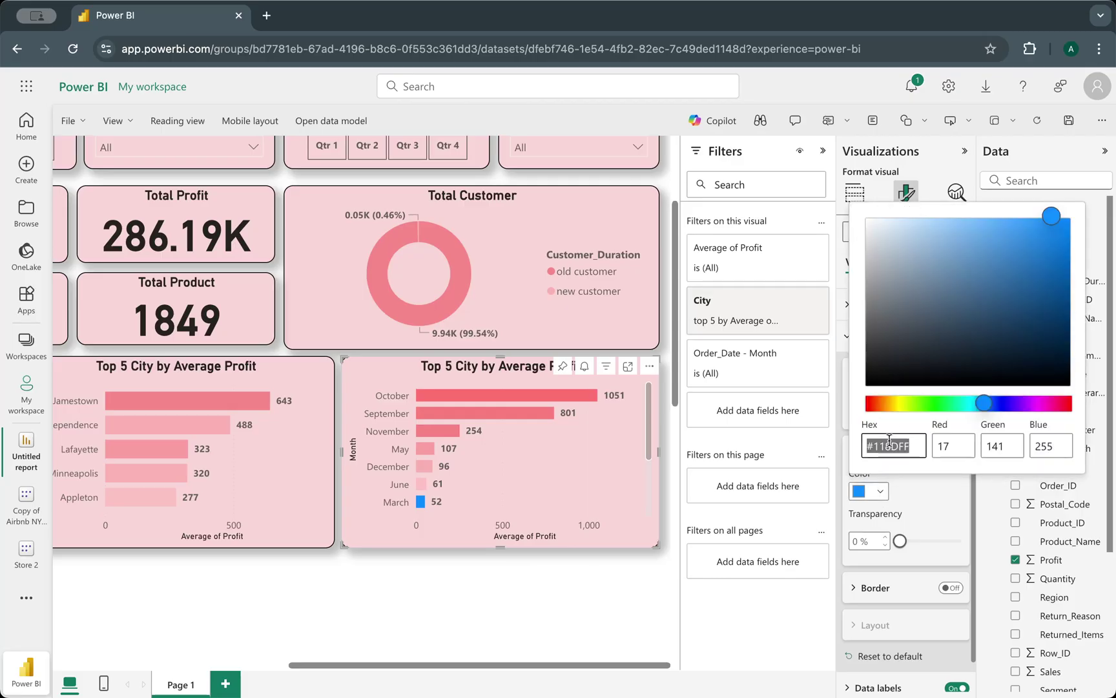
{"action": "type", "text": "#FE7272"}
{"action": "left_click_drag", "start_coordinate": [977, 220], "coordinate": [915, 224]}
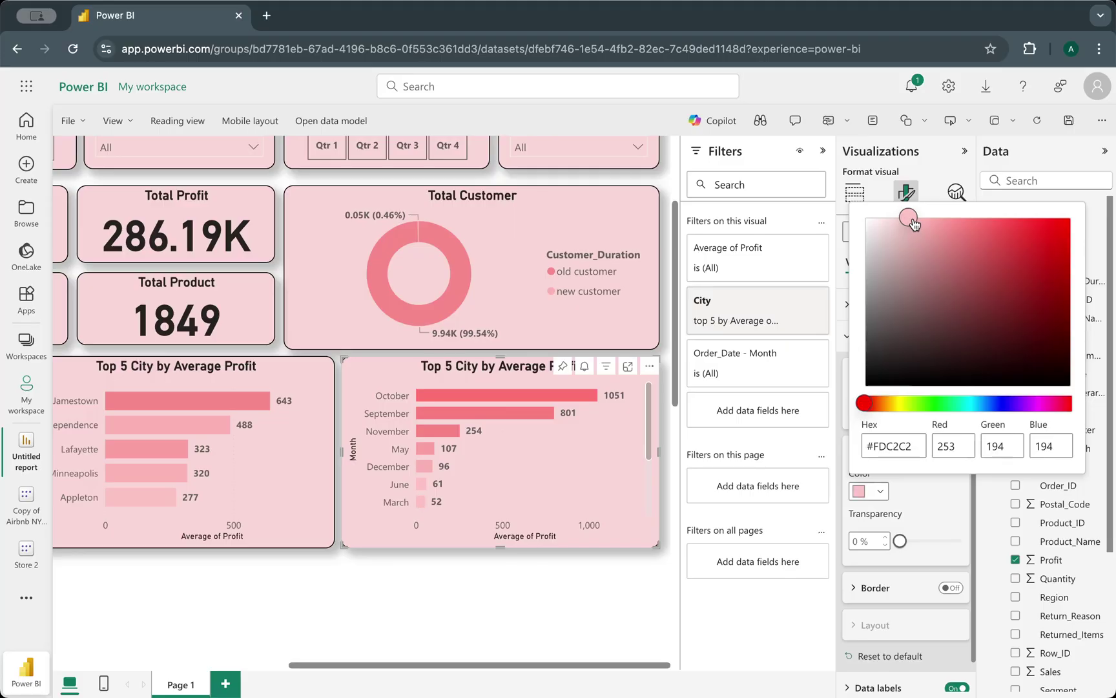
{"action": "left_click", "coordinate": [931, 509]}
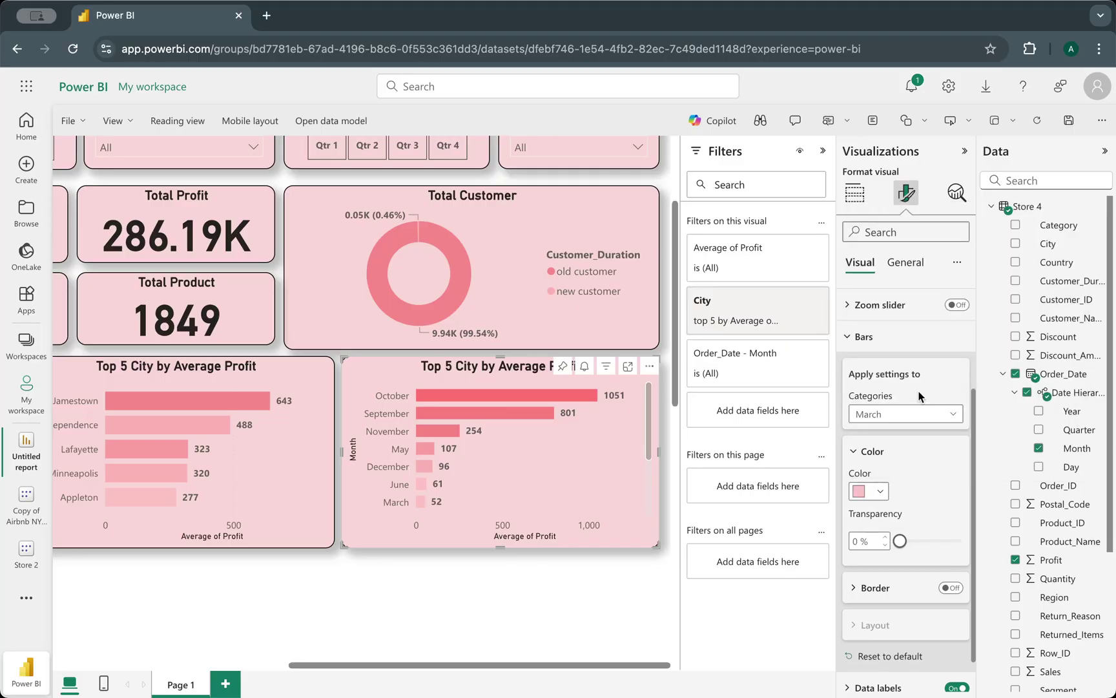
{"action": "left_click", "coordinate": [918, 414]}
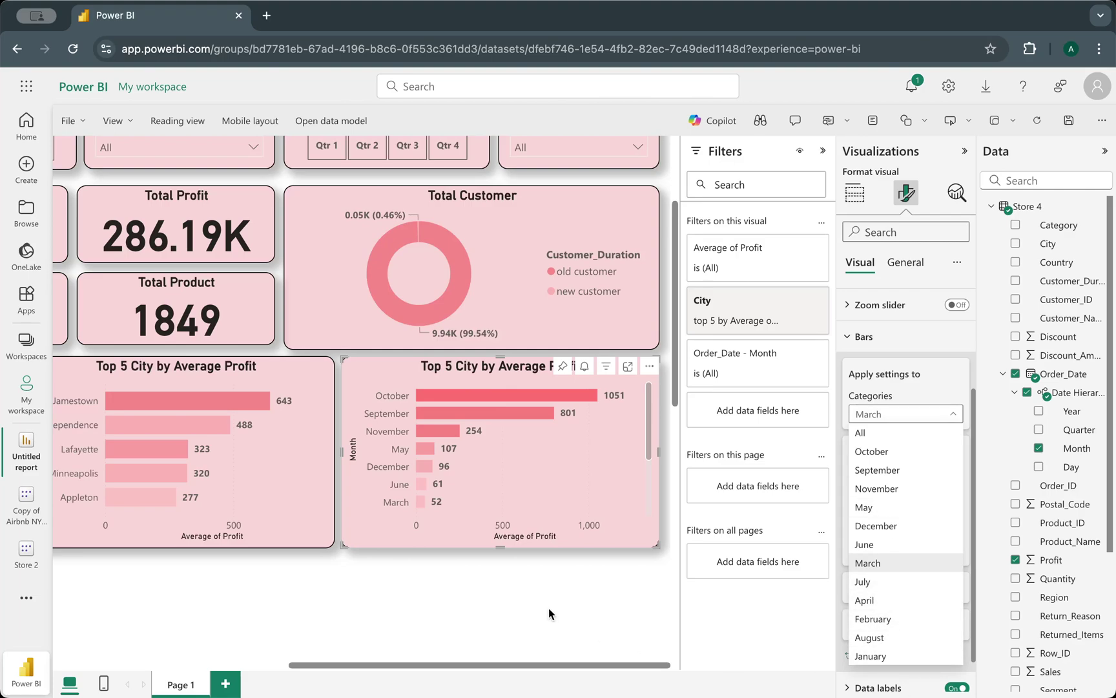
{"action": "left_click", "coordinate": [503, 585]}
{"action": "left_click", "coordinate": [502, 585]}
- Examine the recolored monthly bars, including the lower months, and compare them with the neighboring charts and cards
{"action": "scroll", "coordinate": [501, 585], "scroll_direction": "left", "scroll_amount": 6}
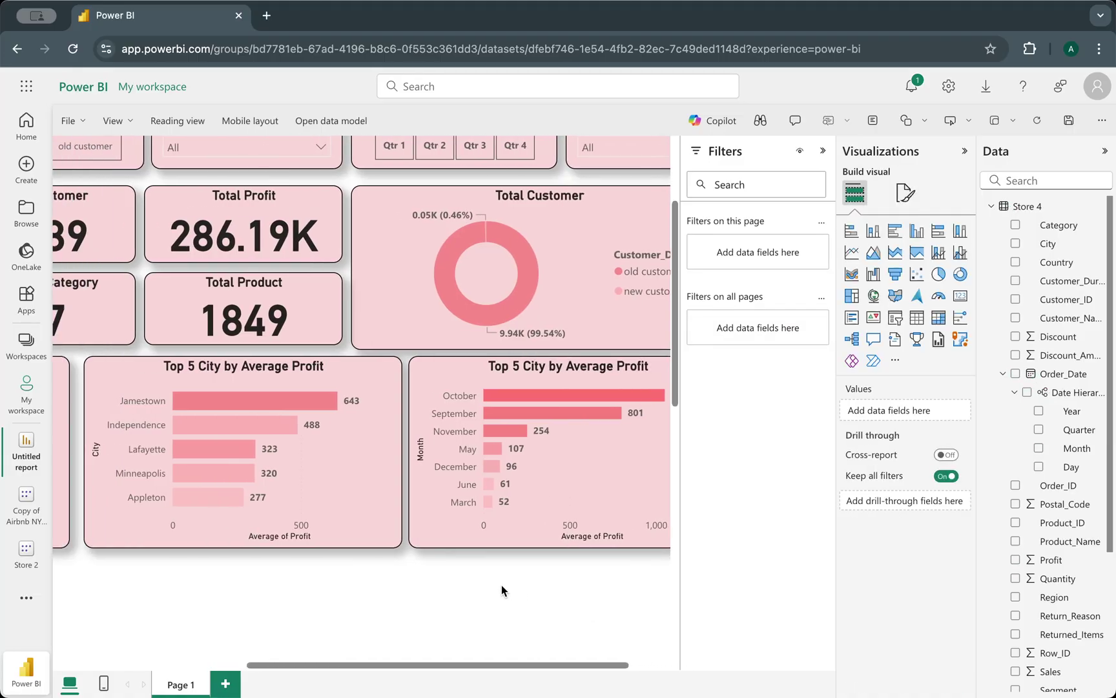
{"action": "scroll", "coordinate": [501, 584], "scroll_direction": "right", "scroll_amount": 6}
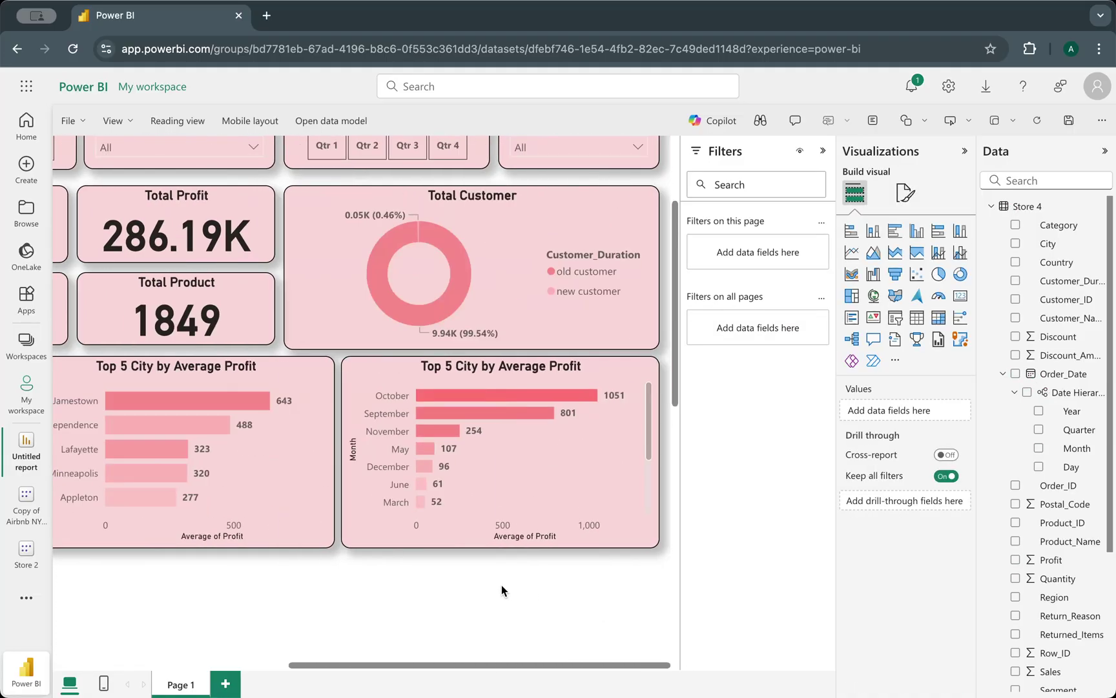
{"action": "scroll", "coordinate": [501, 585], "scroll_direction": "up", "scroll_amount": 3}
{"action": "scroll", "coordinate": [502, 584], "scroll_direction": "down", "scroll_amount": 1}
{"action": "scroll", "coordinate": [501, 585], "scroll_direction": "down", "scroll_amount": 3}
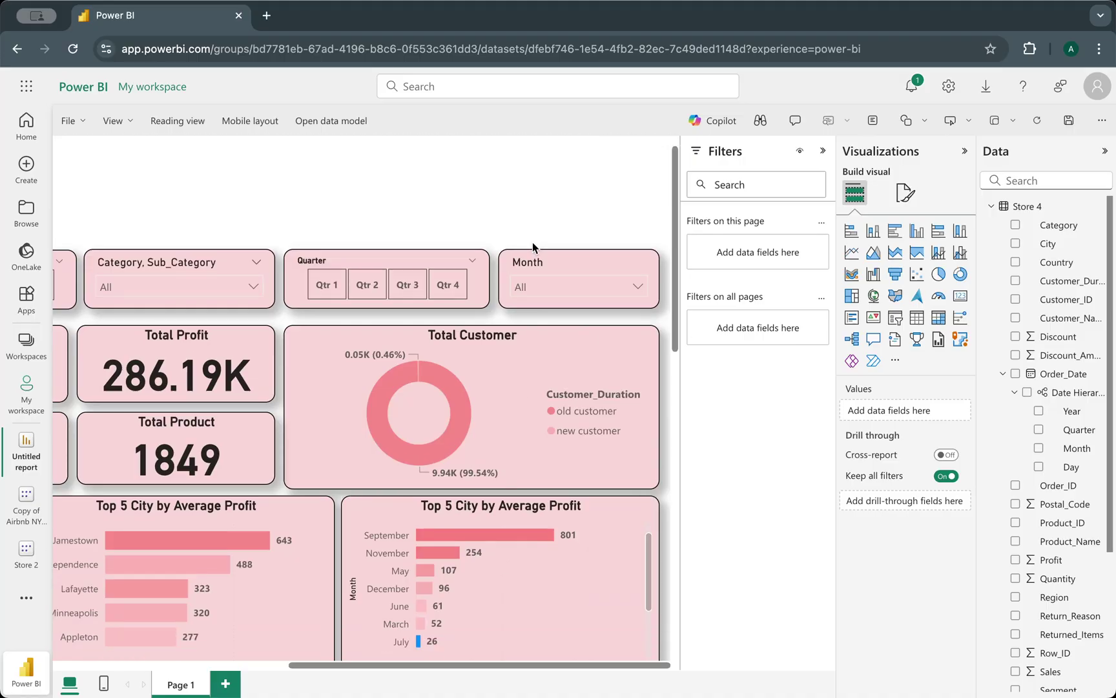
{"action": "scroll", "coordinate": [505, 418], "scroll_direction": "up", "scroll_amount": 1}
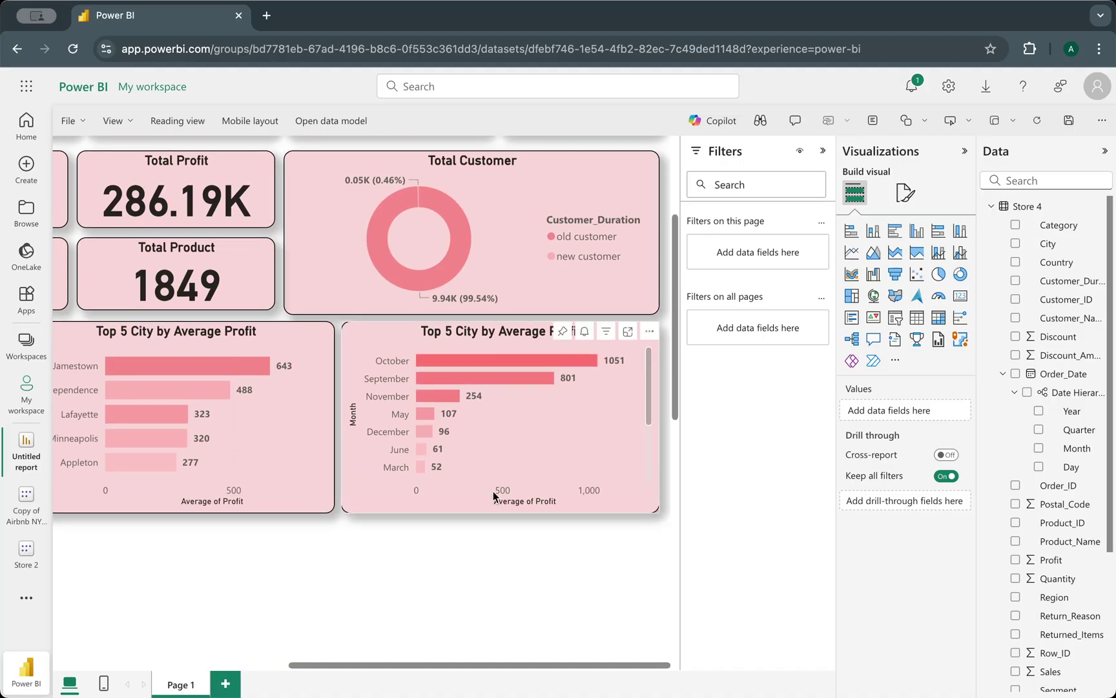
{"action": "scroll", "coordinate": [479, 585], "scroll_direction": "left", "scroll_amount": 6}
{"action": "scroll", "coordinate": [453, 588], "scroll_direction": "down", "scroll_amount": 1}
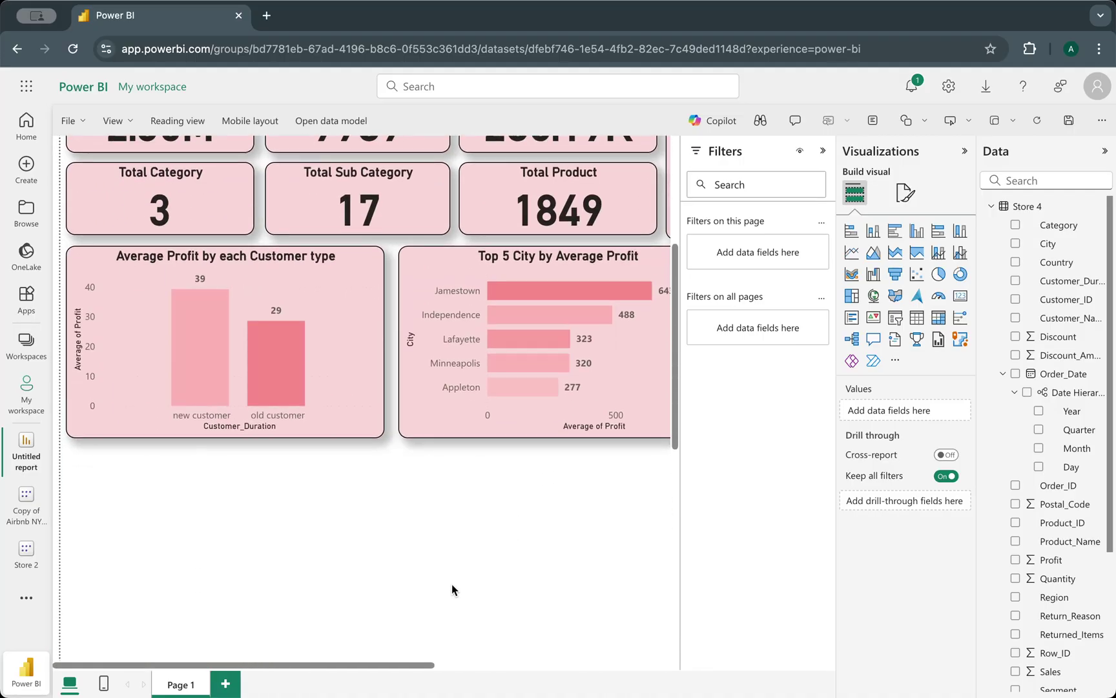
{"action": "scroll", "coordinate": [453, 588], "scroll_direction": "right", "scroll_amount": 5}
{"action": "scroll", "coordinate": [451, 588], "scroll_direction": "left", "scroll_amount": 8}
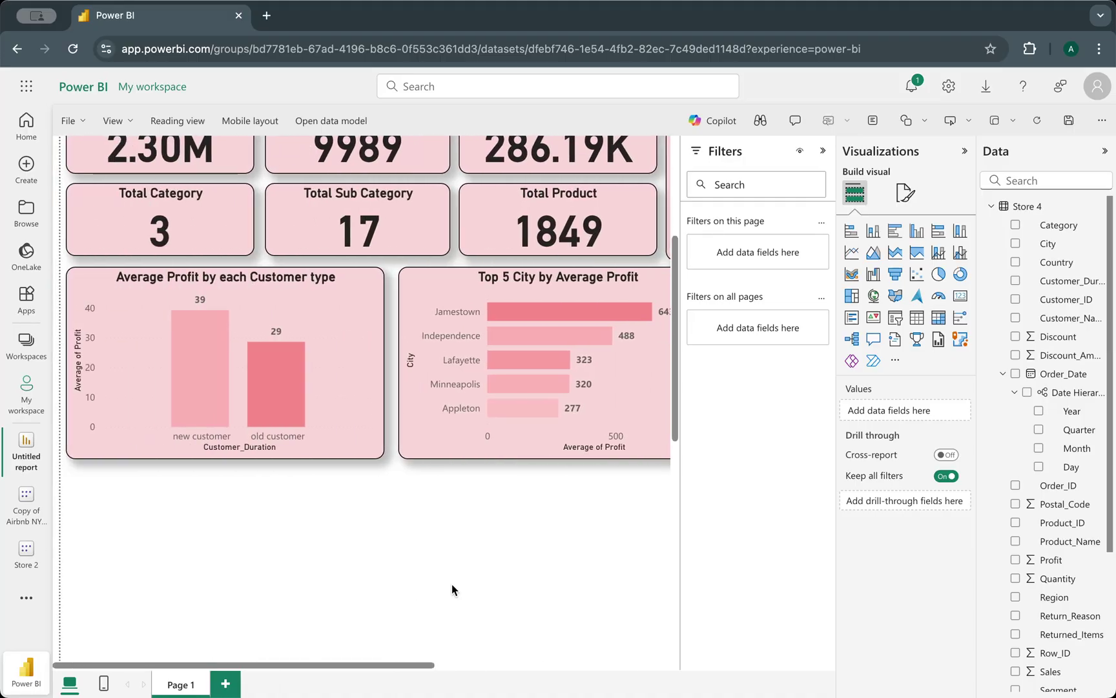
{"action": "scroll", "coordinate": [499, 572], "scroll_direction": "right", "scroll_amount": 6}
{"action": "scroll", "coordinate": [499, 570], "scroll_direction": "right", "scroll_amount": 6}
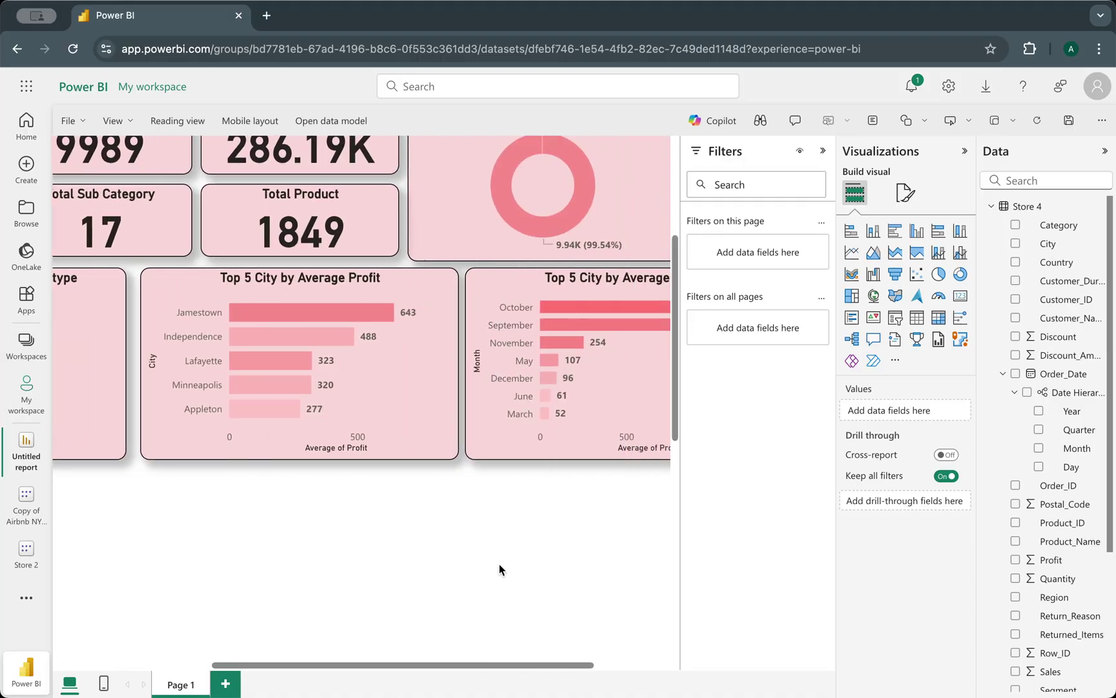
- Change the monthly profit chart's title text to "top Month by Average Profit"
{"action": "left_click", "coordinate": [607, 376]}
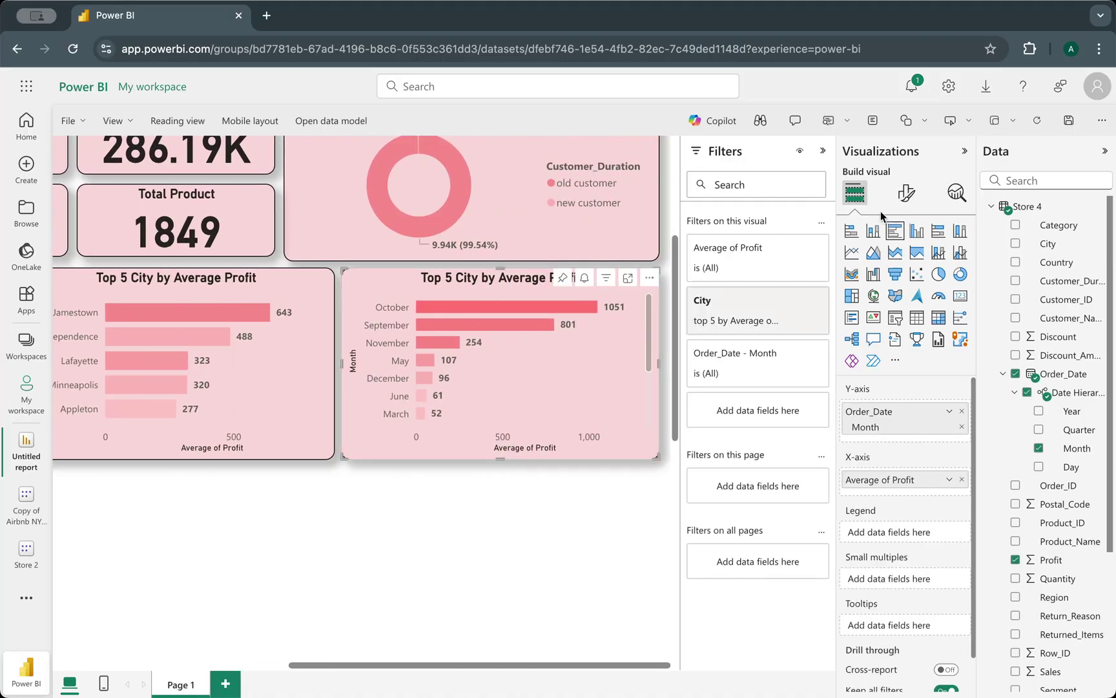
{"action": "left_click", "coordinate": [907, 192]}
{"action": "left_click", "coordinate": [905, 262]}
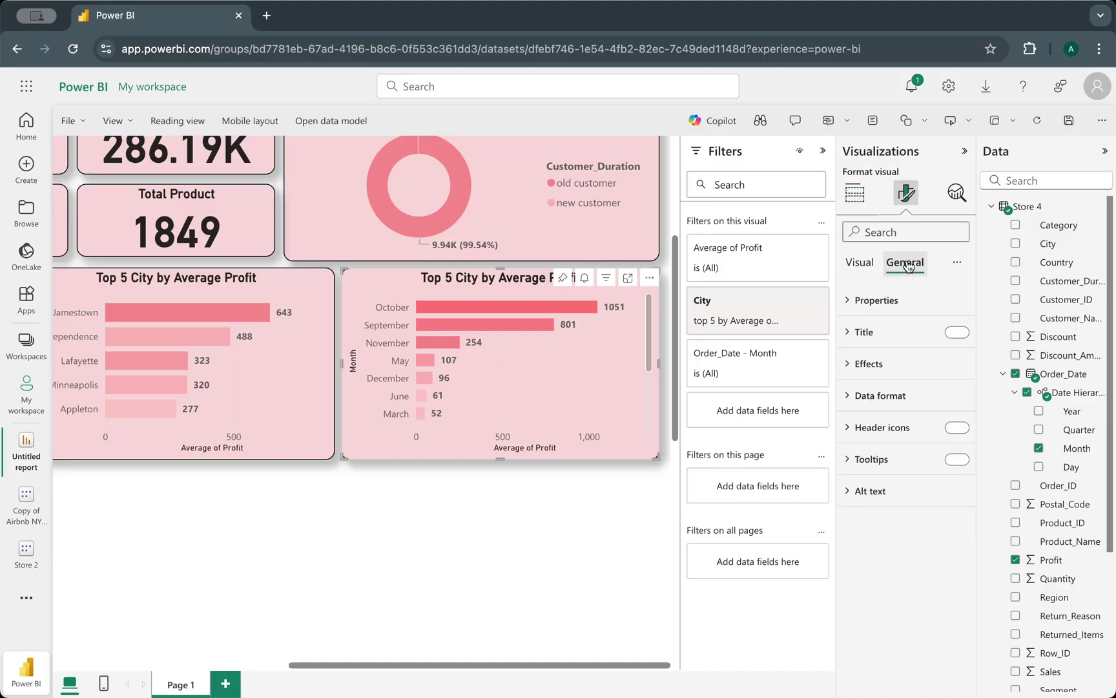
{"action": "left_click", "coordinate": [890, 331]}
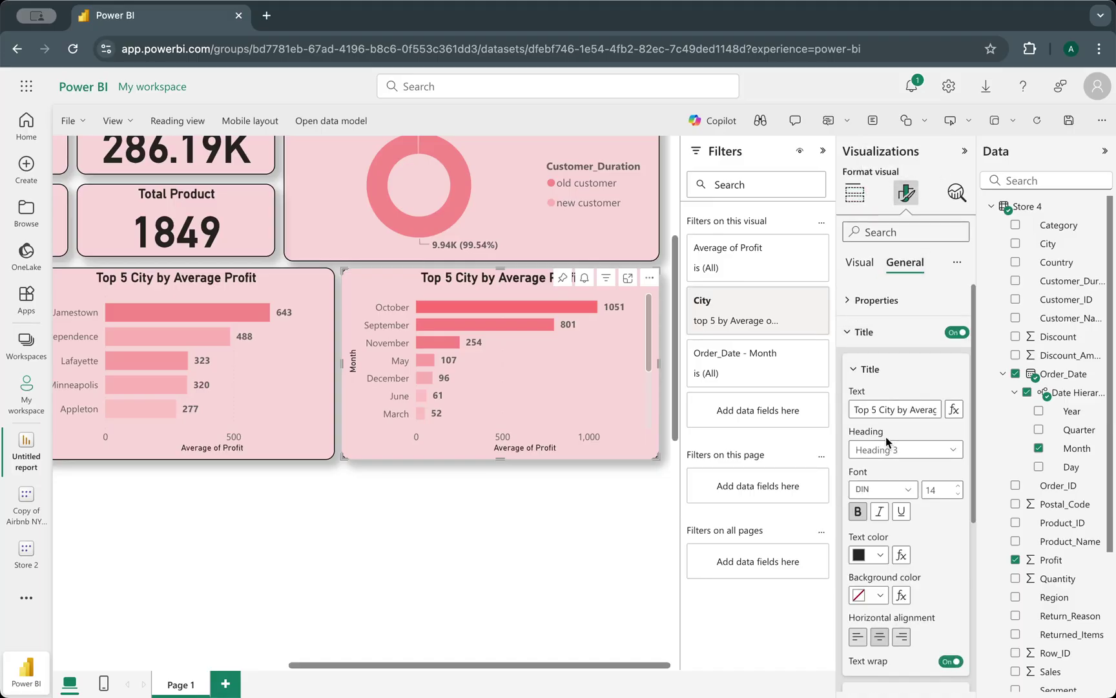
{"action": "left_click", "coordinate": [908, 409]}
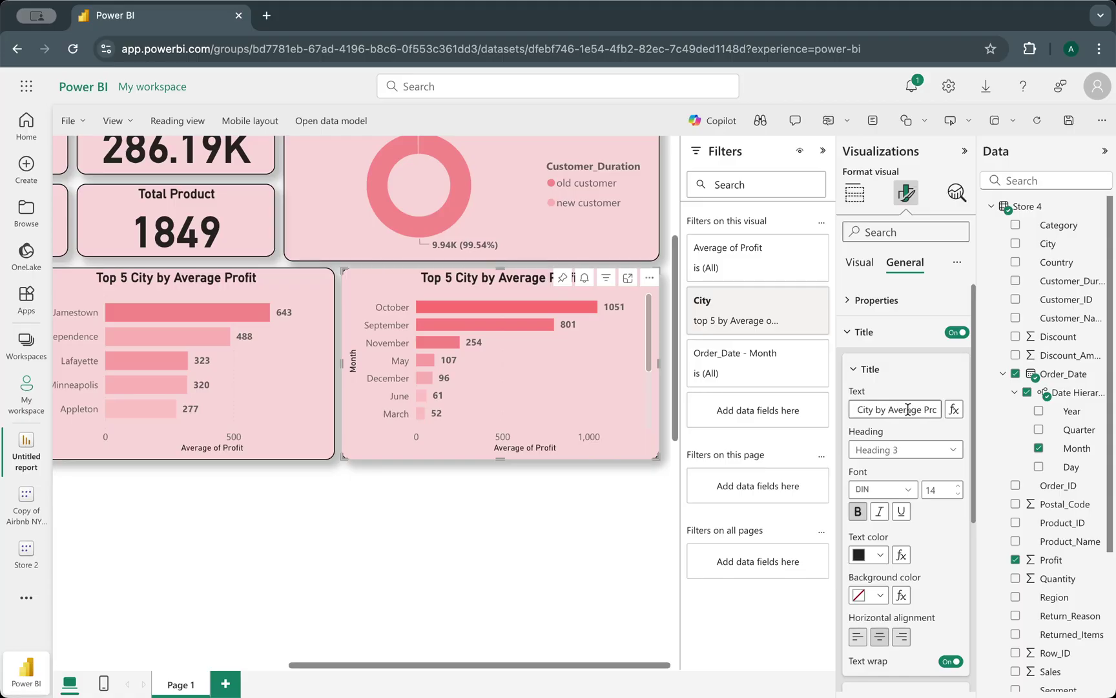
{"action": "left_click_drag", "start_coordinate": [895, 411], "coordinate": [773, 414]}
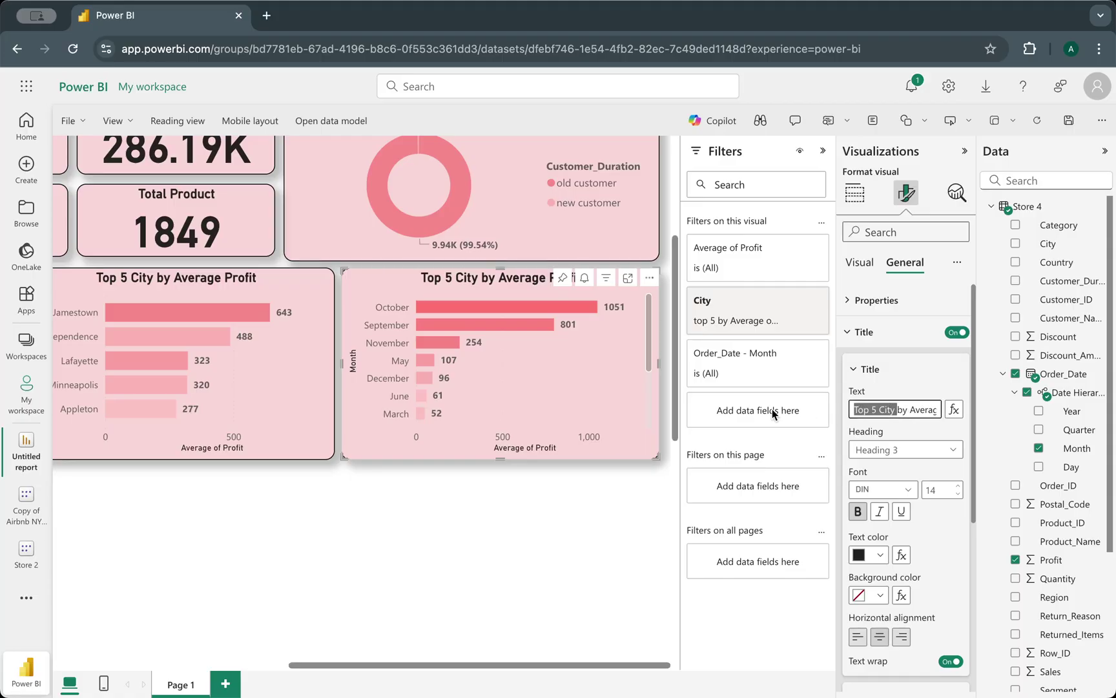
{"action": "type", "text": "M"}
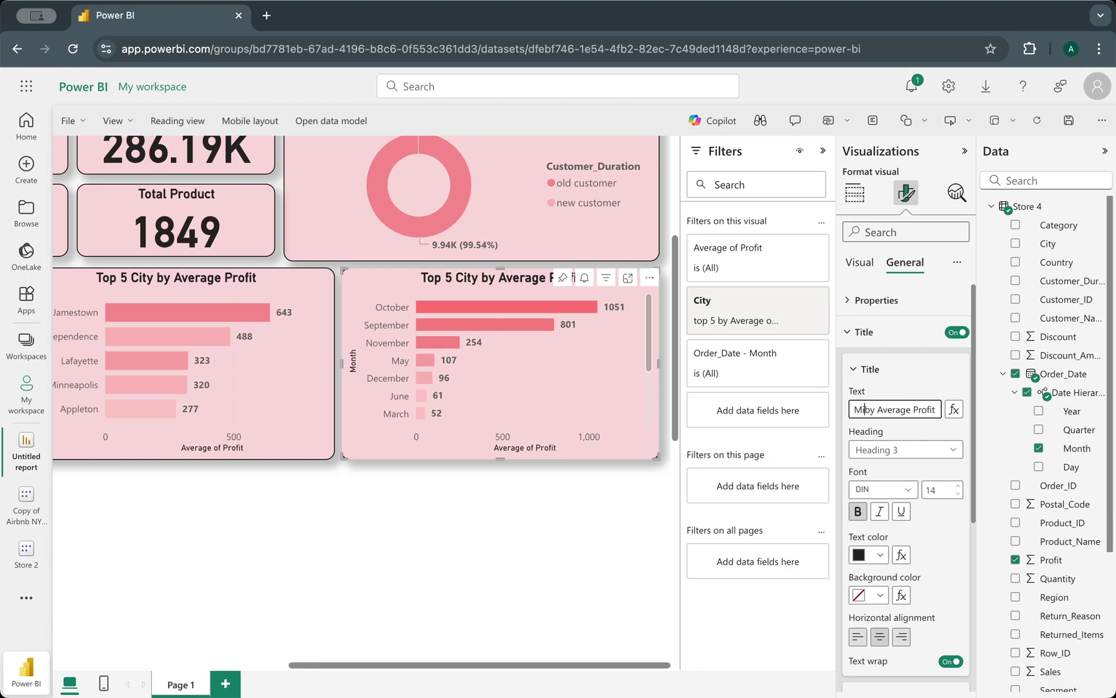
{"action": "type", "text": "onth"}
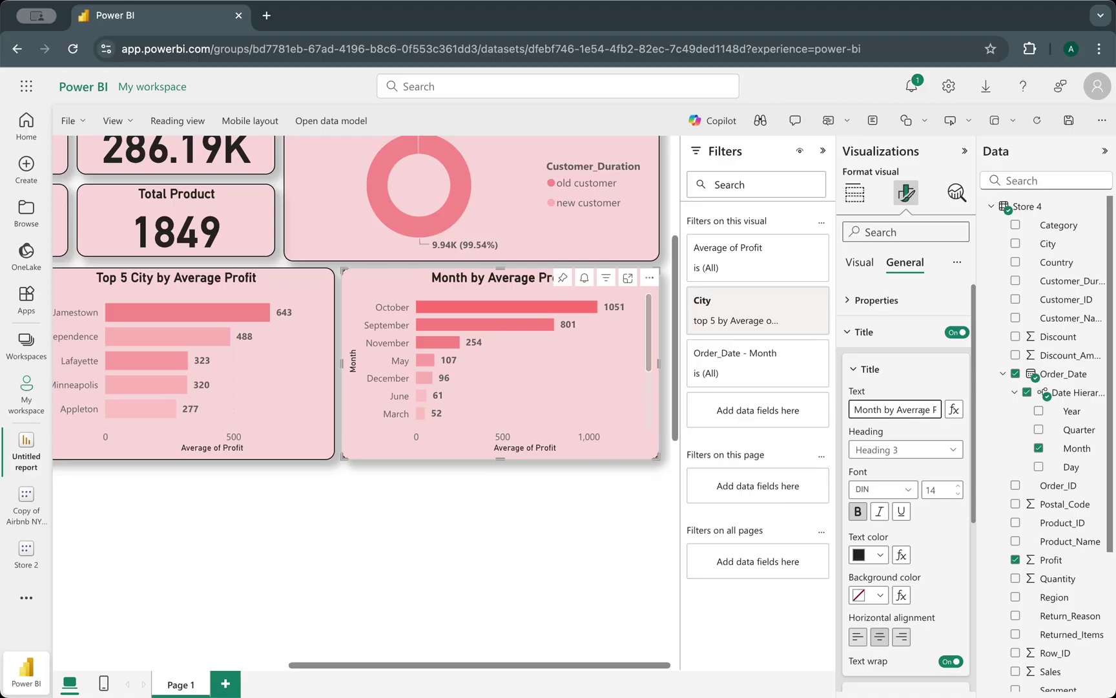
{"action": "key", "text": "Home"}
{"action": "type", "text": "top"}
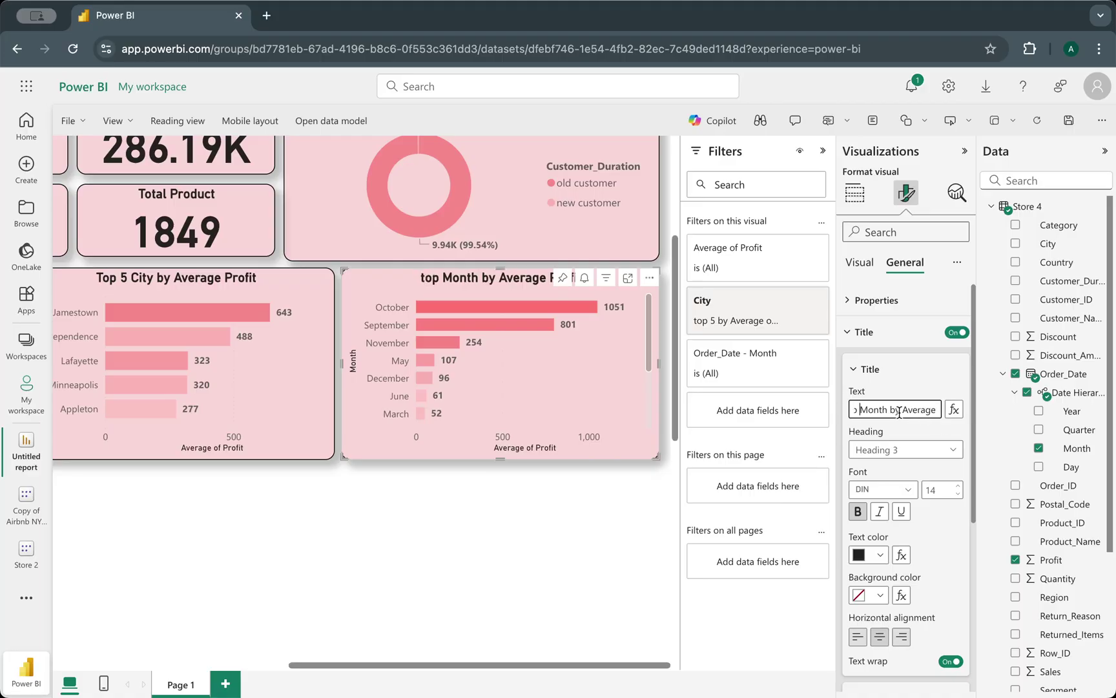
{"action": "key", "text": "End"}
{"action": "left_click", "coordinate": [565, 515]}
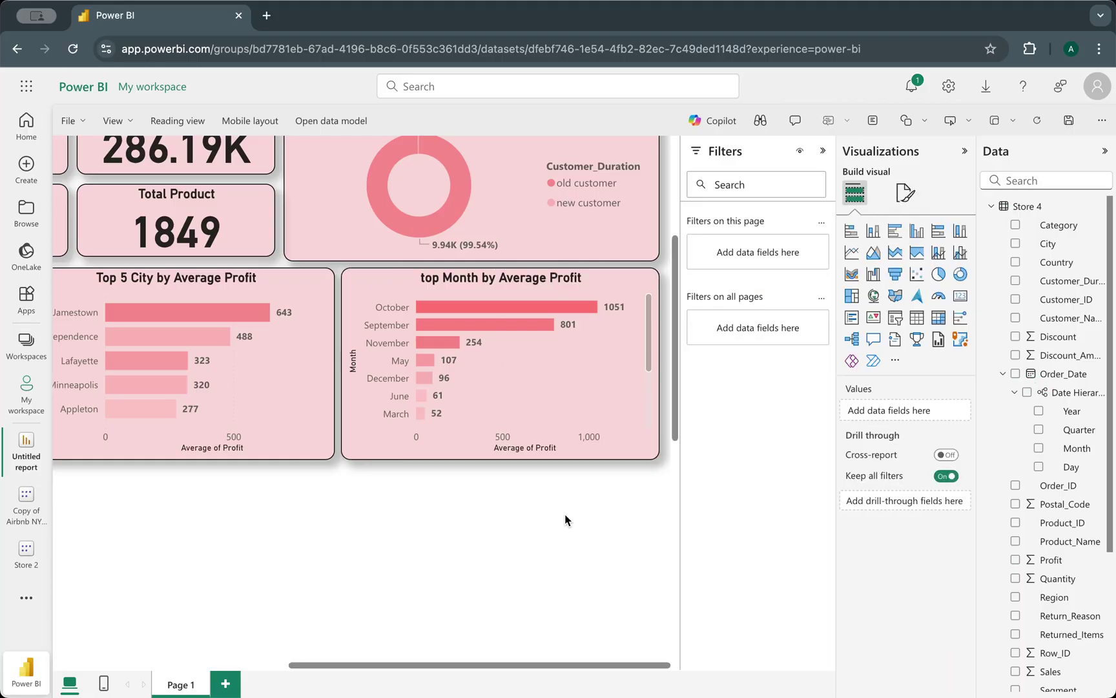
- Capitalize the first word of the monthly chart's title to read "Top Month by Average Profit"
{"action": "left_click", "coordinate": [624, 376]}
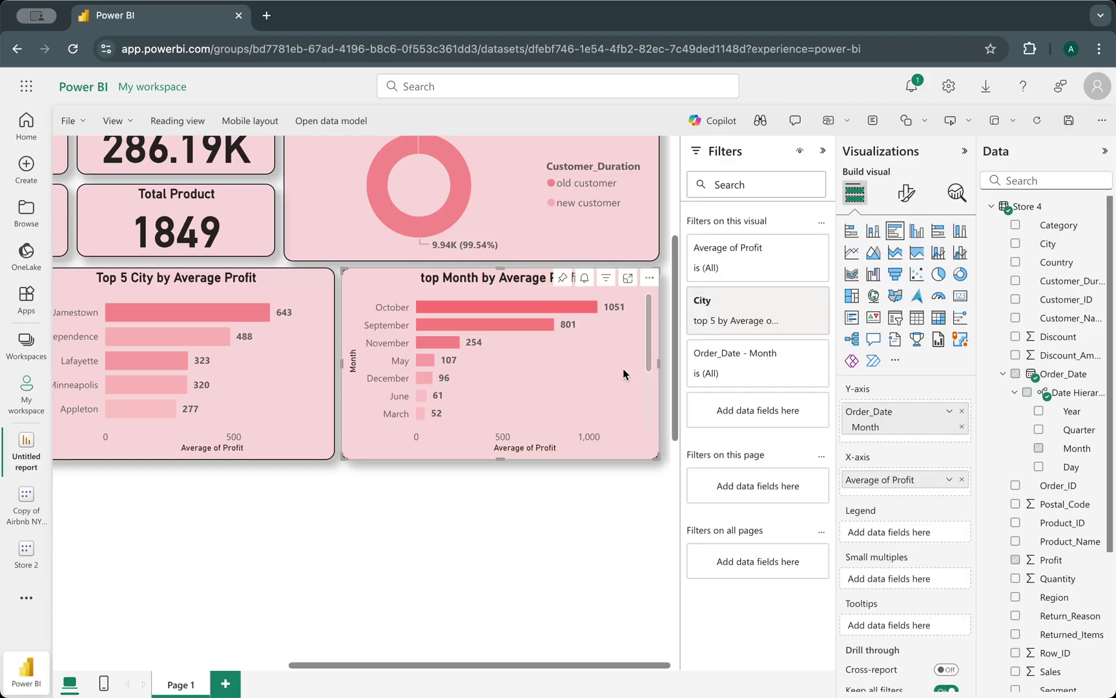
{"action": "left_click", "coordinate": [906, 192]}
{"action": "left_click", "coordinate": [905, 262]}
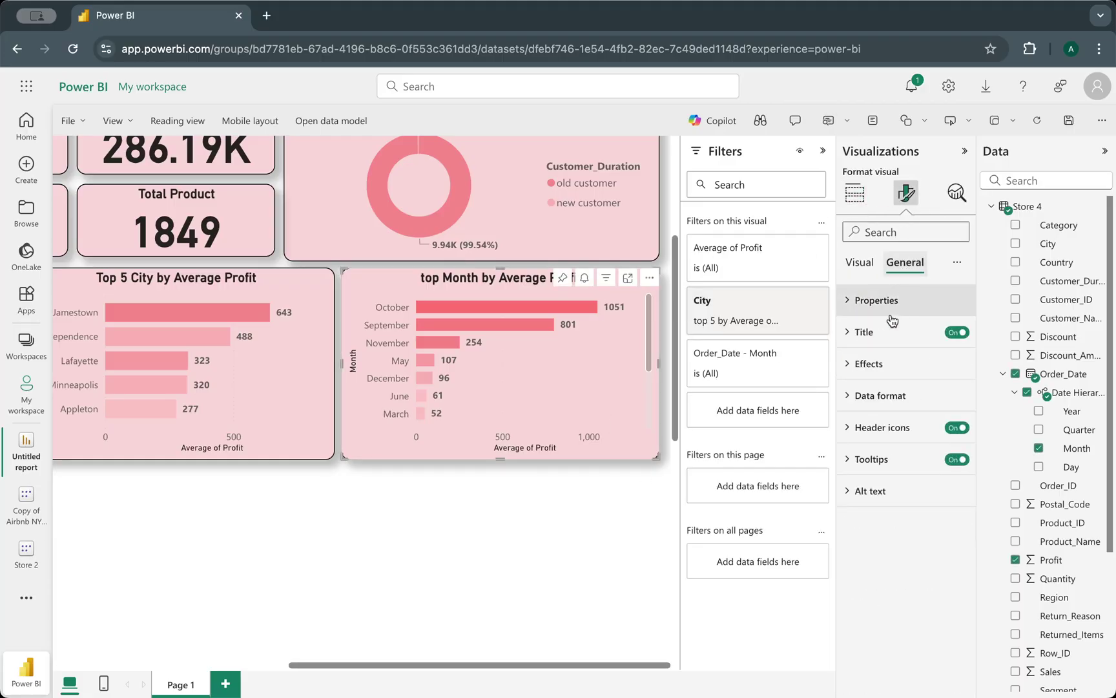
{"action": "left_click", "coordinate": [864, 331]}
{"action": "left_click", "coordinate": [856, 409]}
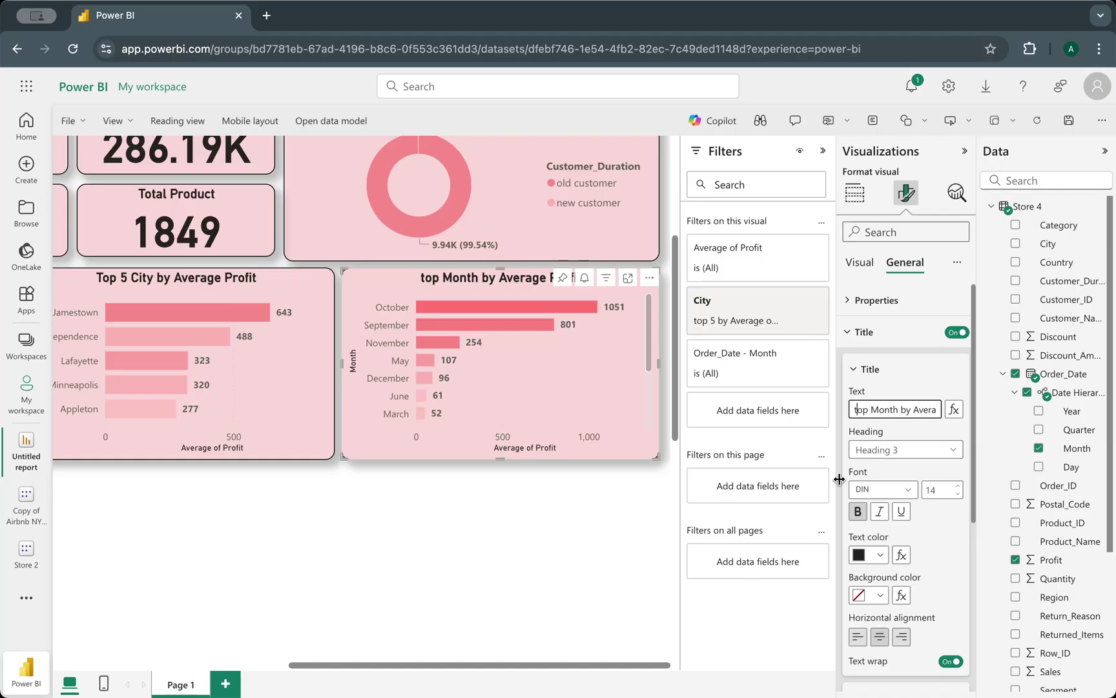
{"action": "key", "text": "BackSpace"}
{"action": "type", "text": "T"}
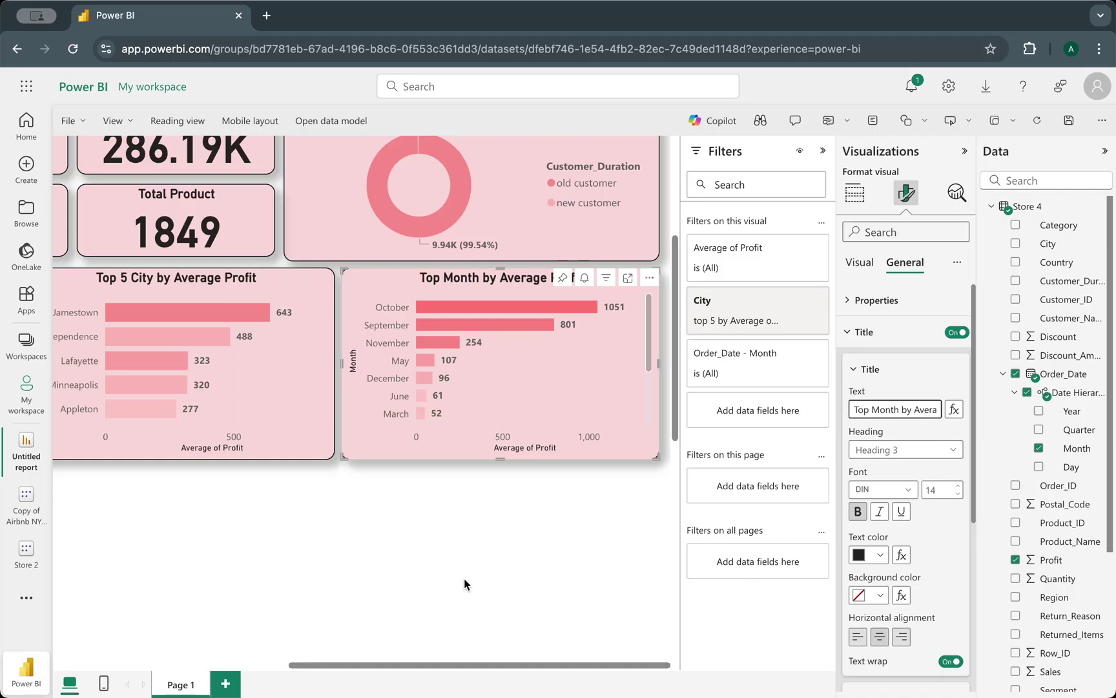
{"action": "left_click", "coordinate": [483, 555]}
- Review the whole dashboard page, checking the slicers, summary cards, chart row and the empty space below it
{"action": "scroll", "coordinate": [483, 555], "scroll_direction": "left", "scroll_amount": 5}
{"action": "scroll", "coordinate": [482, 555], "scroll_direction": "up", "scroll_amount": 2}
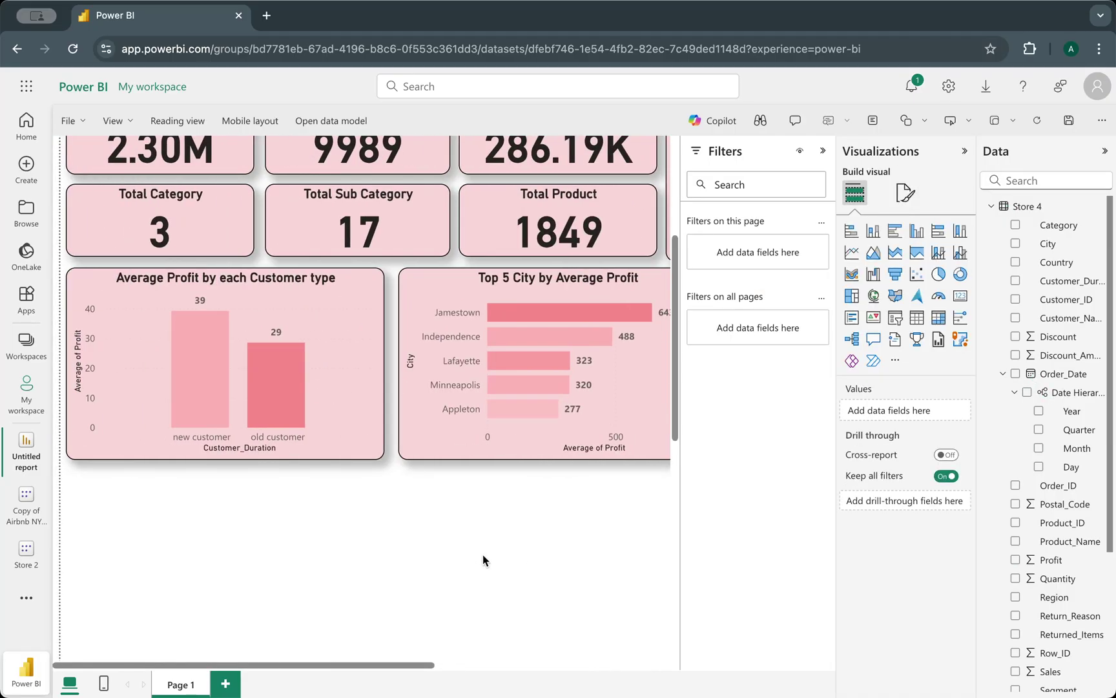
{"action": "scroll", "coordinate": [483, 555], "scroll_direction": "up", "scroll_amount": 1}
{"action": "scroll", "coordinate": [483, 555], "scroll_direction": "right", "scroll_amount": 5}
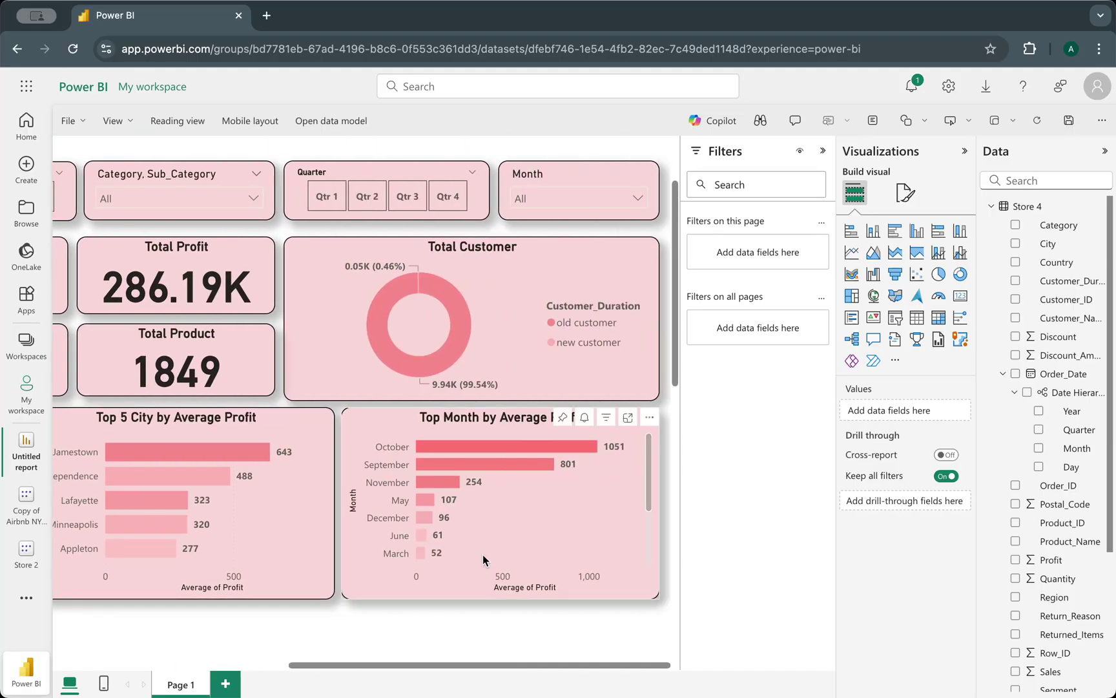
{"action": "scroll", "coordinate": [487, 575], "scroll_direction": "down", "scroll_amount": 1}
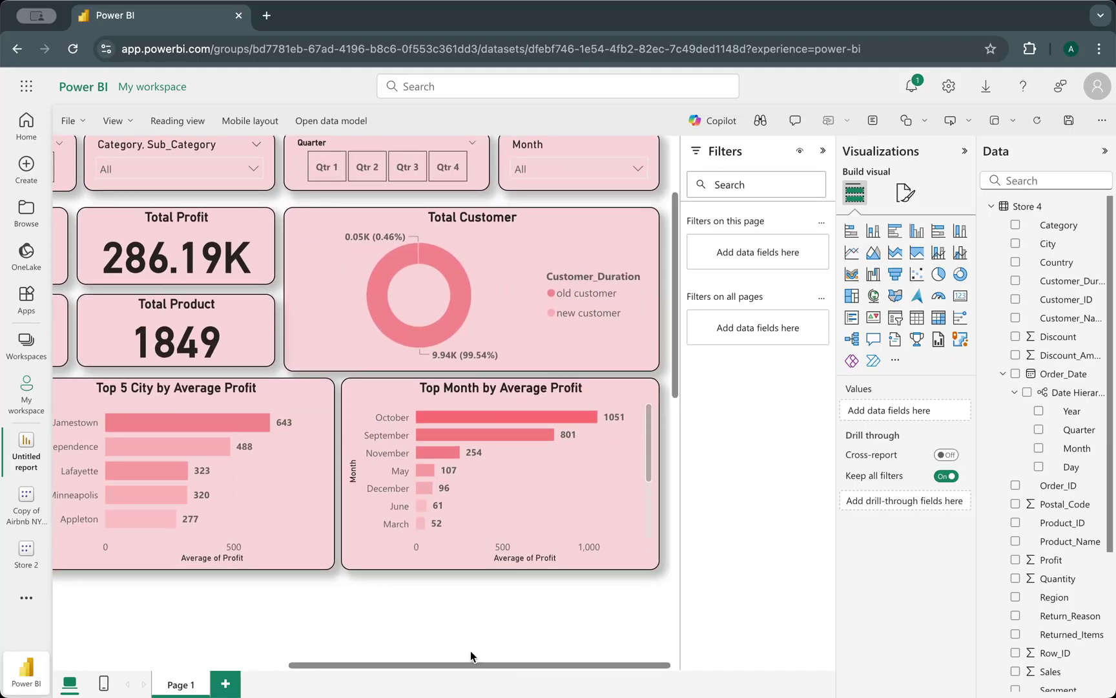
{"action": "scroll", "coordinate": [486, 605], "scroll_direction": "left", "scroll_amount": 5}
{"action": "scroll", "coordinate": [488, 601], "scroll_direction": "down", "scroll_amount": 2}
{"action": "scroll", "coordinate": [489, 590], "scroll_direction": "up", "scroll_amount": 4}
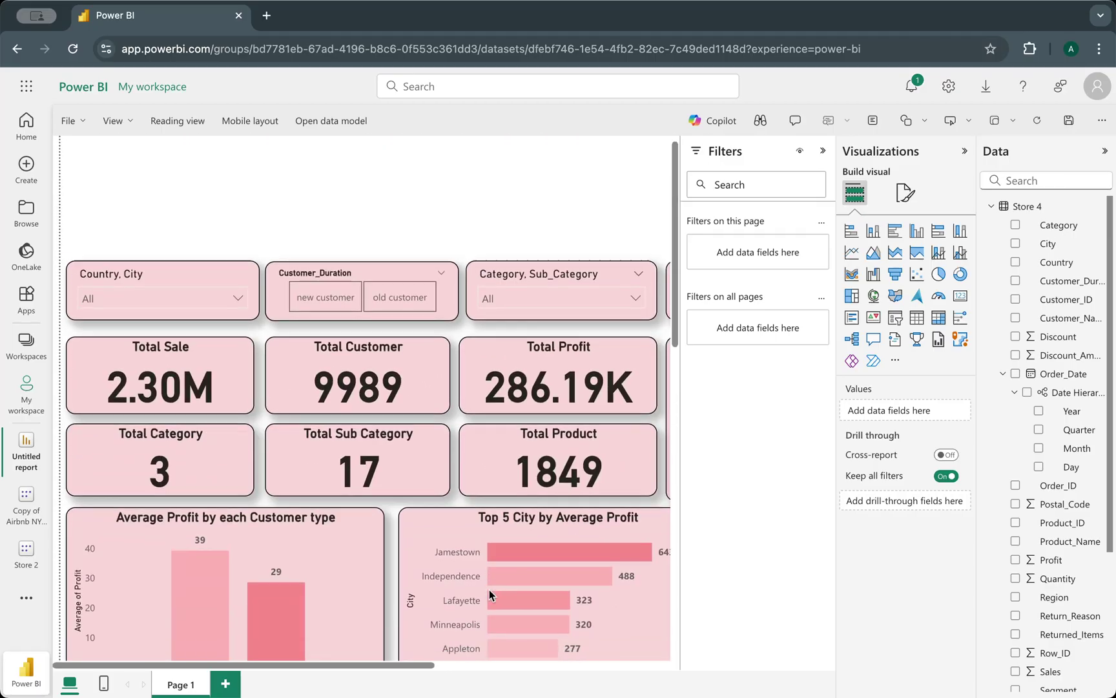
{"action": "scroll", "coordinate": [489, 590], "scroll_direction": "down", "scroll_amount": 6}
{"action": "scroll", "coordinate": [490, 590], "scroll_direction": "up", "scroll_amount": 4}
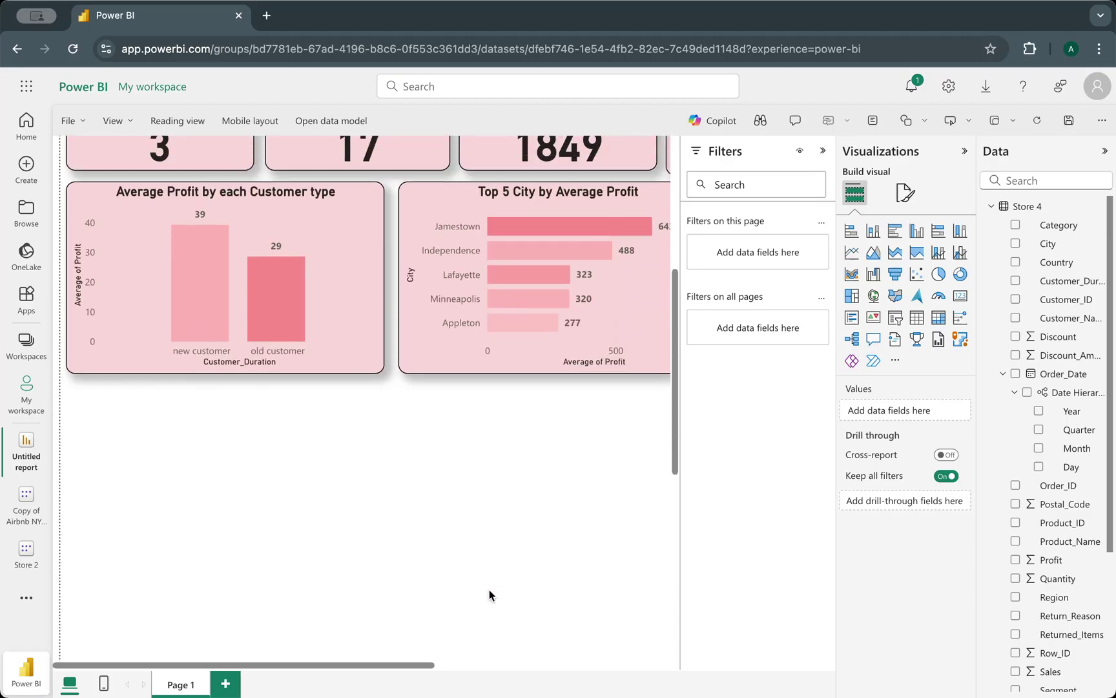
- Duplicate the "Average Profit by each Customer type" chart and place the copy directly below the original
{"action": "left_click", "coordinate": [341, 318]}
{"action": "key", "text": "ctrl+c"}
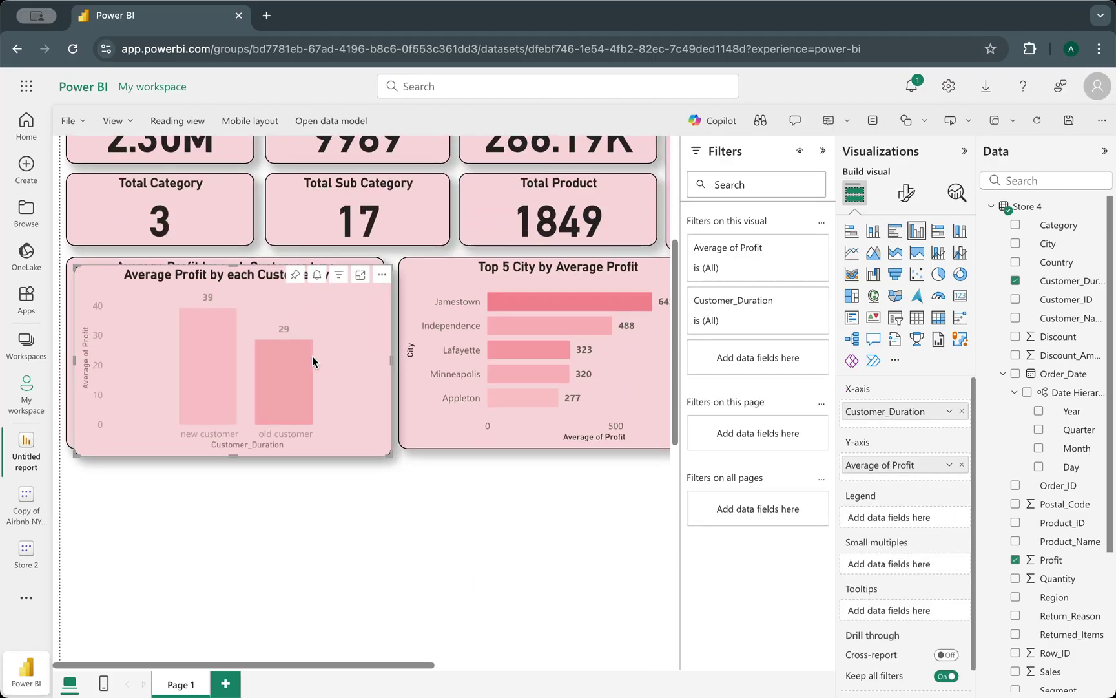
{"action": "key", "text": "ctrl+v"}
{"action": "left_click_drag", "start_coordinate": [338, 311], "coordinate": [335, 501]}
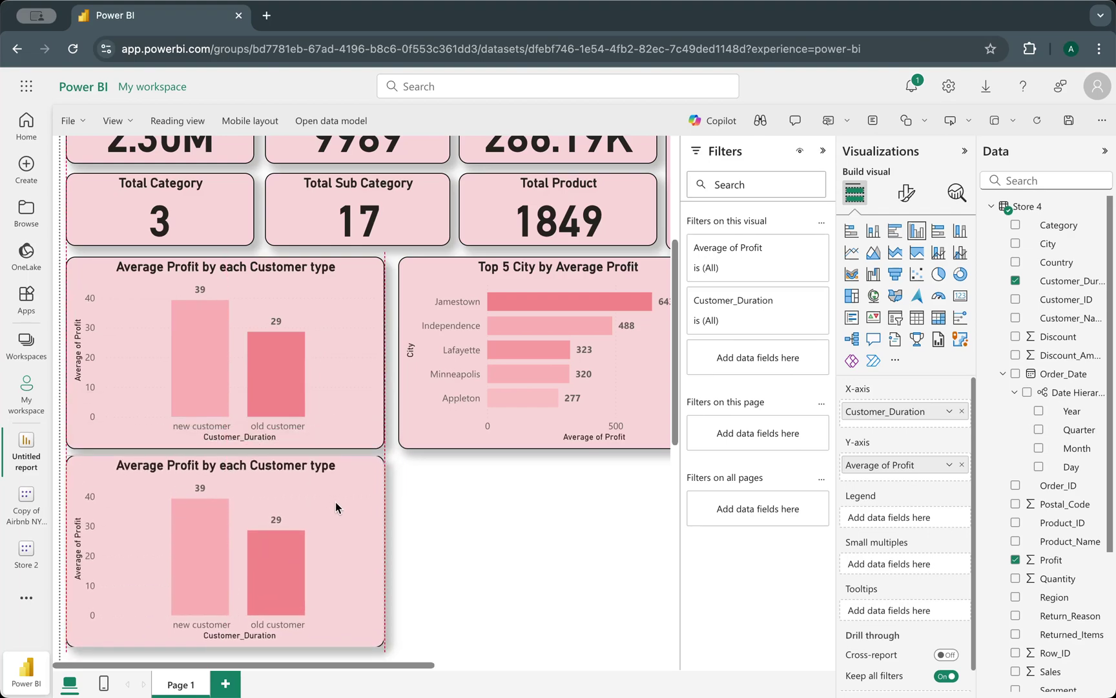
{"action": "left_click", "coordinate": [472, 540]}
- Remove Customer_Duration and Average of Profit from the copied chart's axes
{"action": "scroll", "coordinate": [471, 540], "scroll_direction": "down", "scroll_amount": 2}
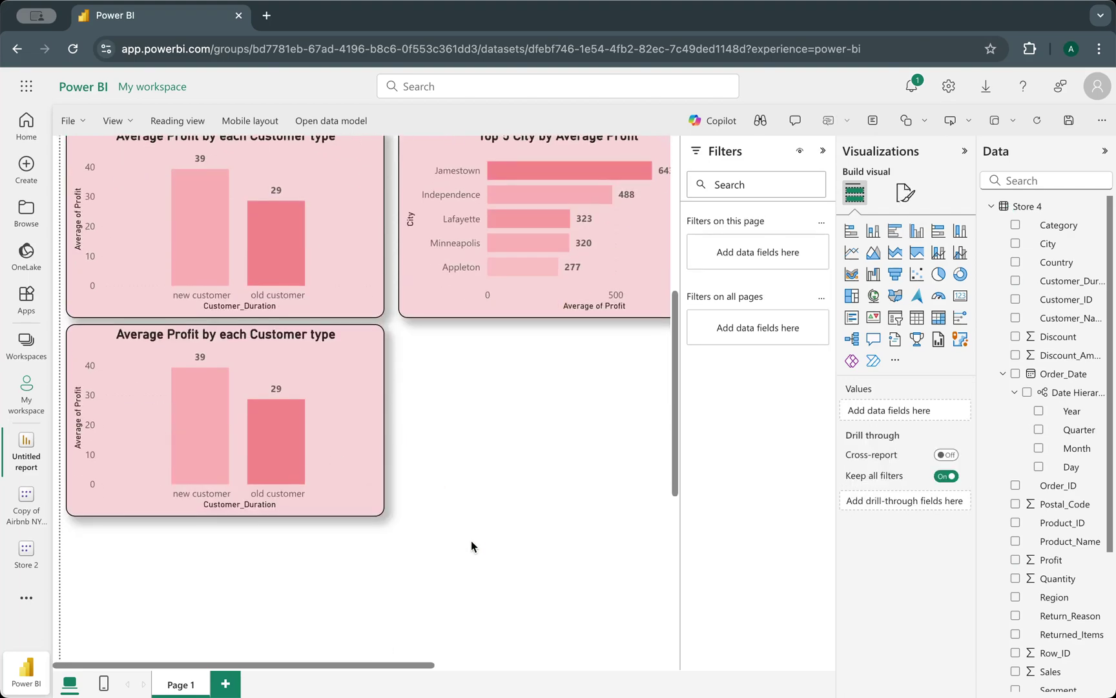
{"action": "scroll", "coordinate": [1064, 439], "scroll_direction": "down", "scroll_amount": 3}
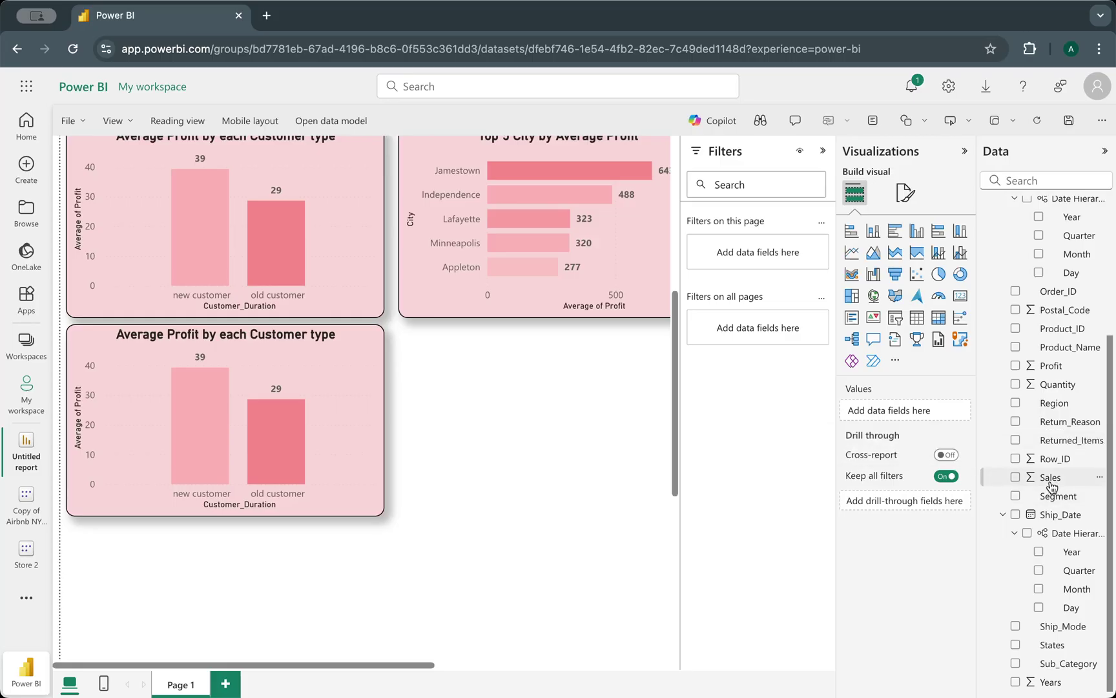
{"action": "left_click", "coordinate": [346, 374]}
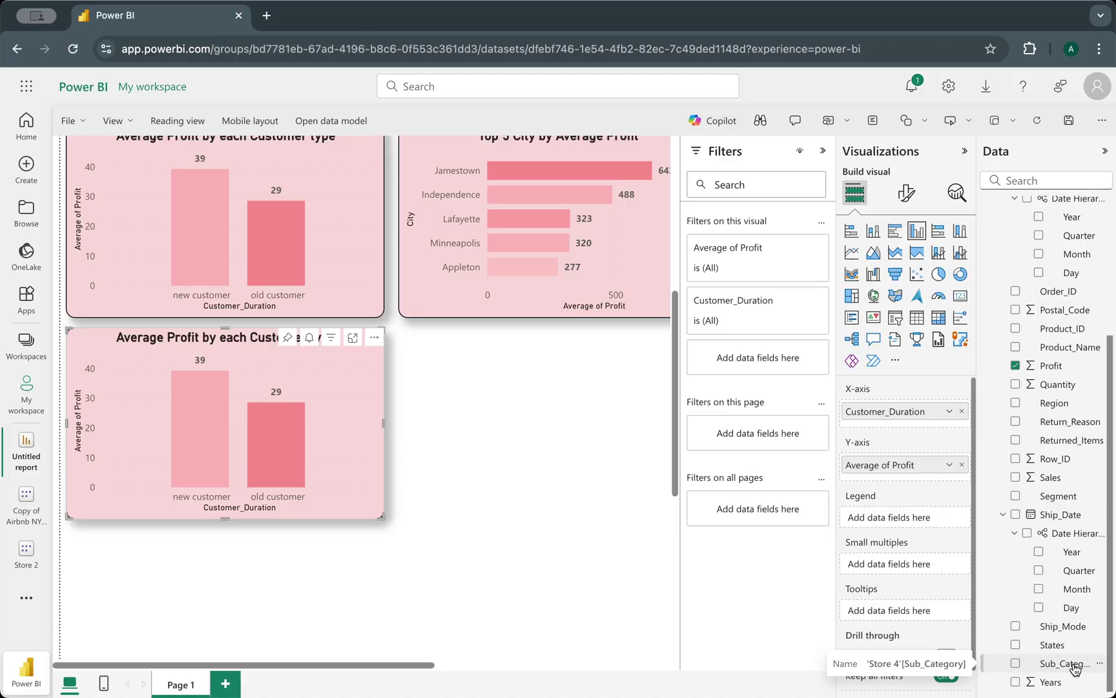
{"action": "left_click", "coordinate": [964, 412]}
{"action": "left_click", "coordinate": [962, 465]}
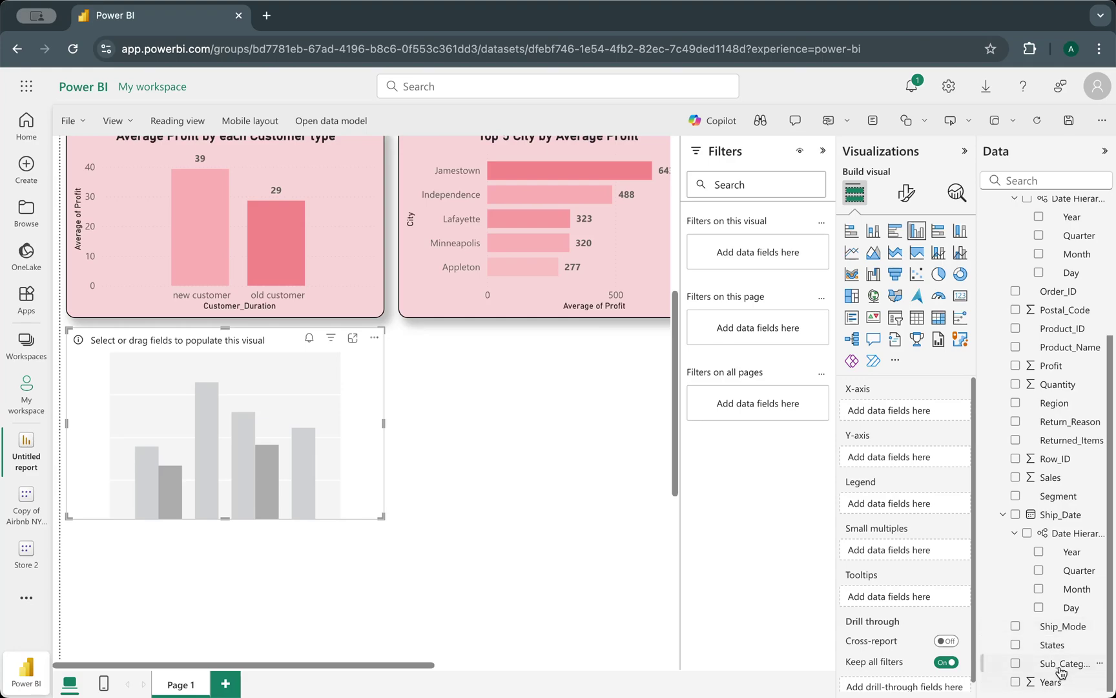
- Assign Sub_Category to the emptied chart's Y-axis and Sales to its X-axis
{"action": "left_click_drag", "start_coordinate": [1062, 672], "coordinate": [913, 455]}
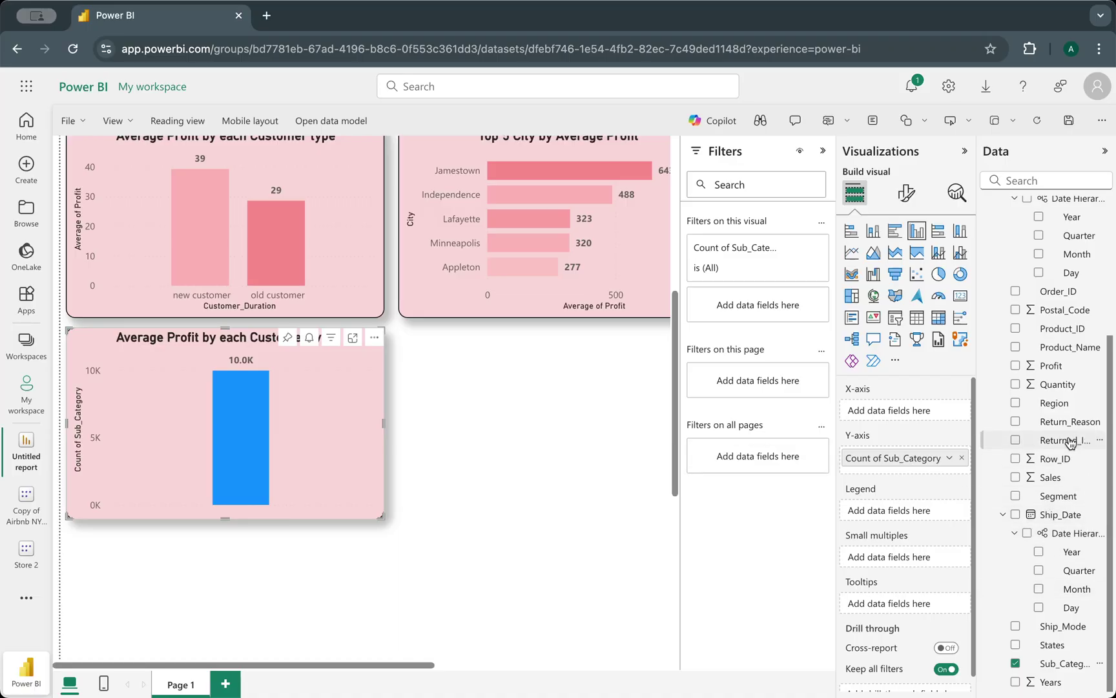
{"action": "left_click_drag", "start_coordinate": [1062, 483], "coordinate": [916, 413]}
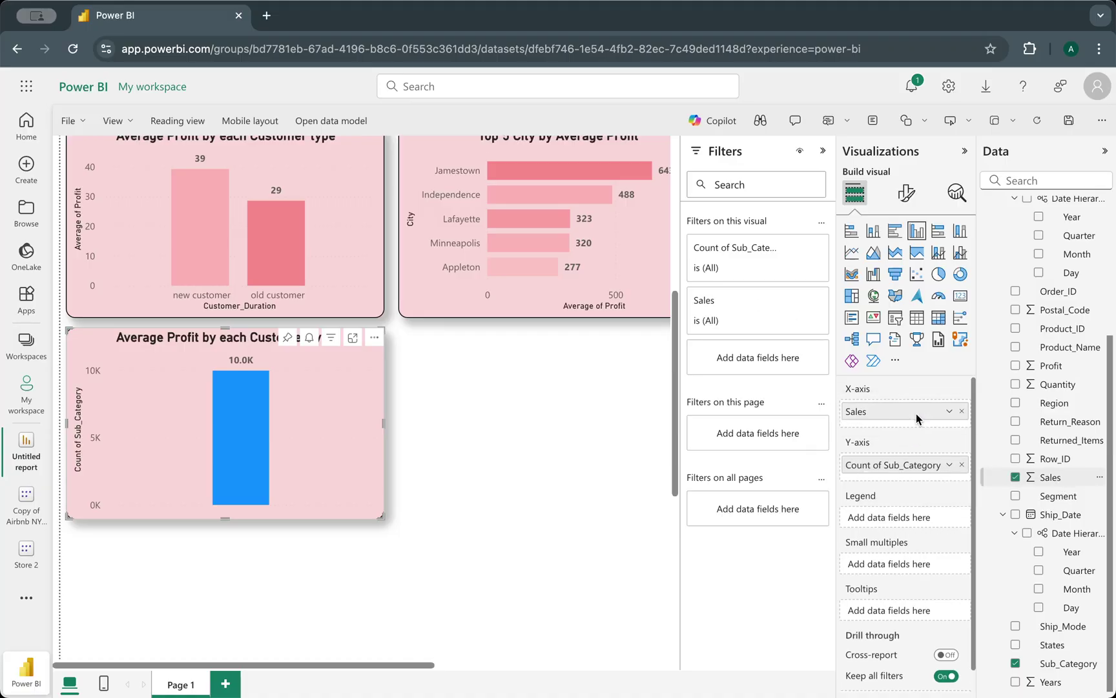
{"action": "left_click", "coordinate": [949, 413]}
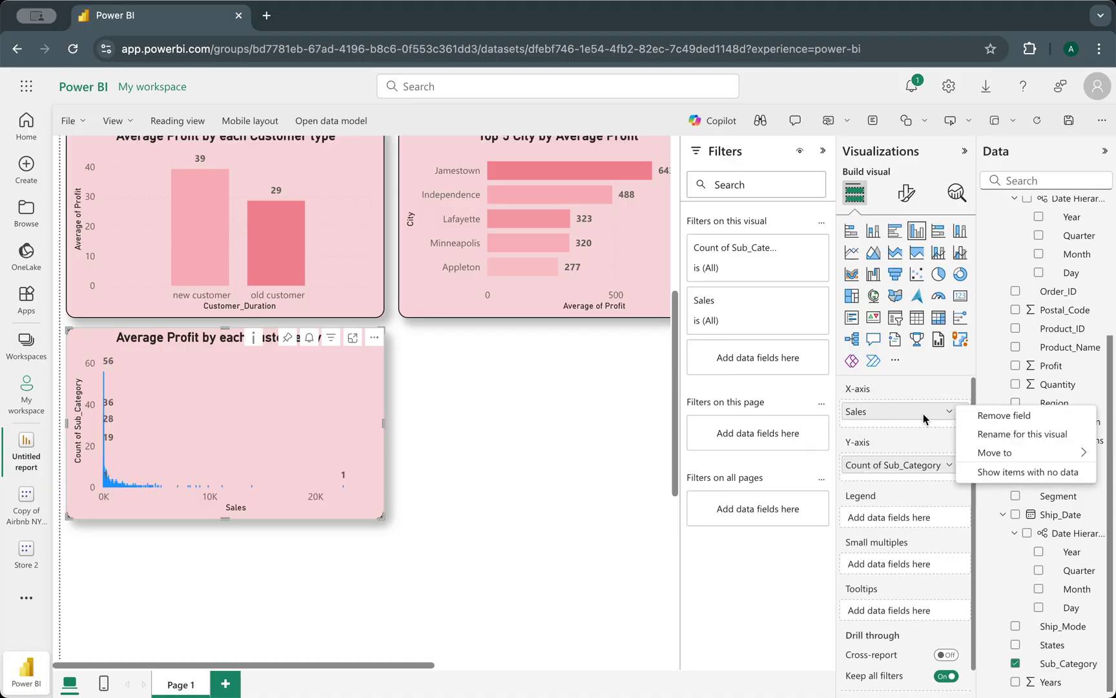
{"action": "left_click", "coordinate": [925, 420]}
{"action": "left_click", "coordinate": [948, 413]}
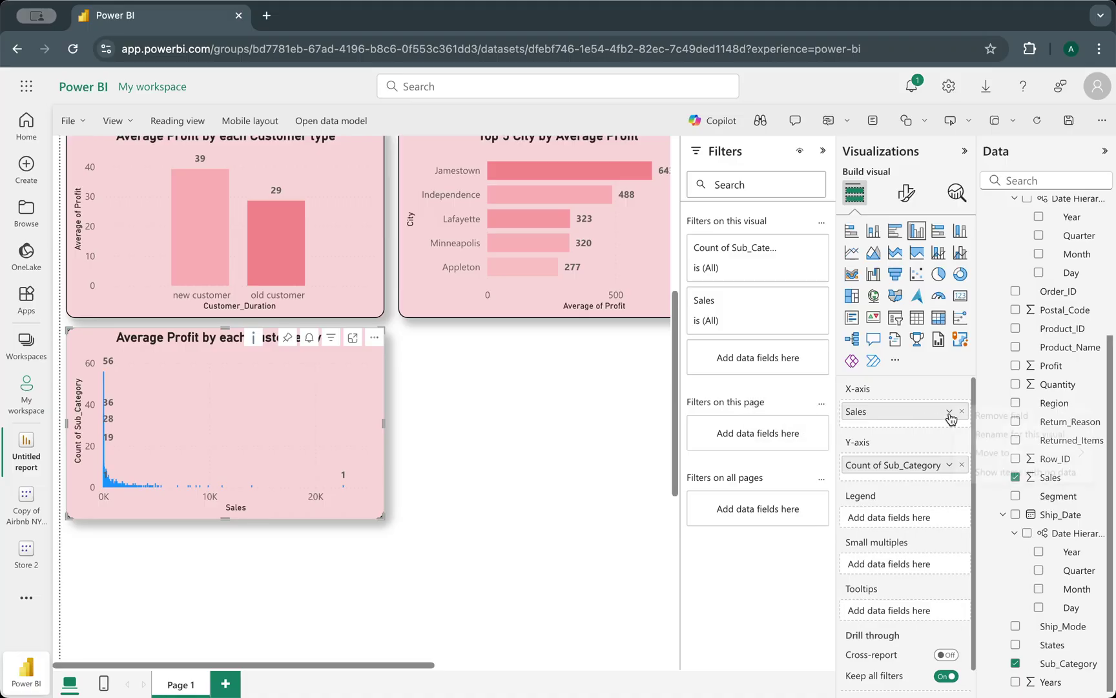
- Swap the axis fields to plot the sum of Sales by Sub_Category, and convert the visual to a clustered bar chart
{"action": "left_click", "coordinate": [909, 502]}
{"action": "mouse_move", "coordinate": [905, 475]}
{"action": "left_mouse_down"}
{"action": "mouse_move", "coordinate": [909, 409]}
{"action": "mouse_move", "coordinate": [898, 495]}
{"action": "left_mouse_up"}
{"action": "left_click", "coordinate": [949, 466]}
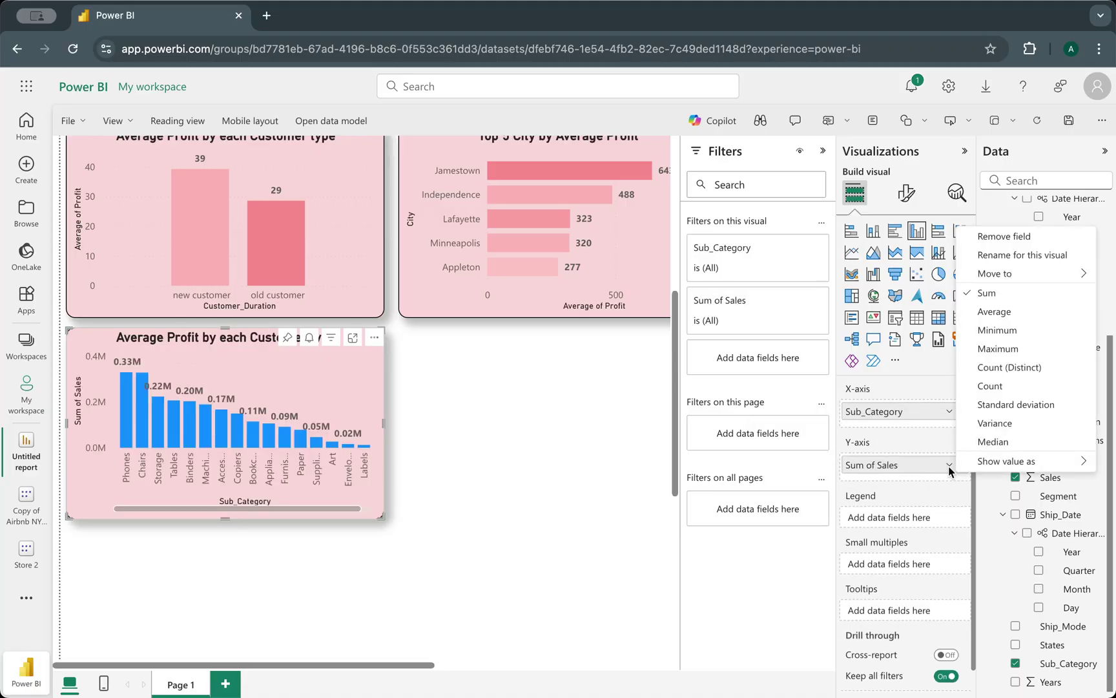
{"action": "left_click", "coordinate": [1010, 301]}
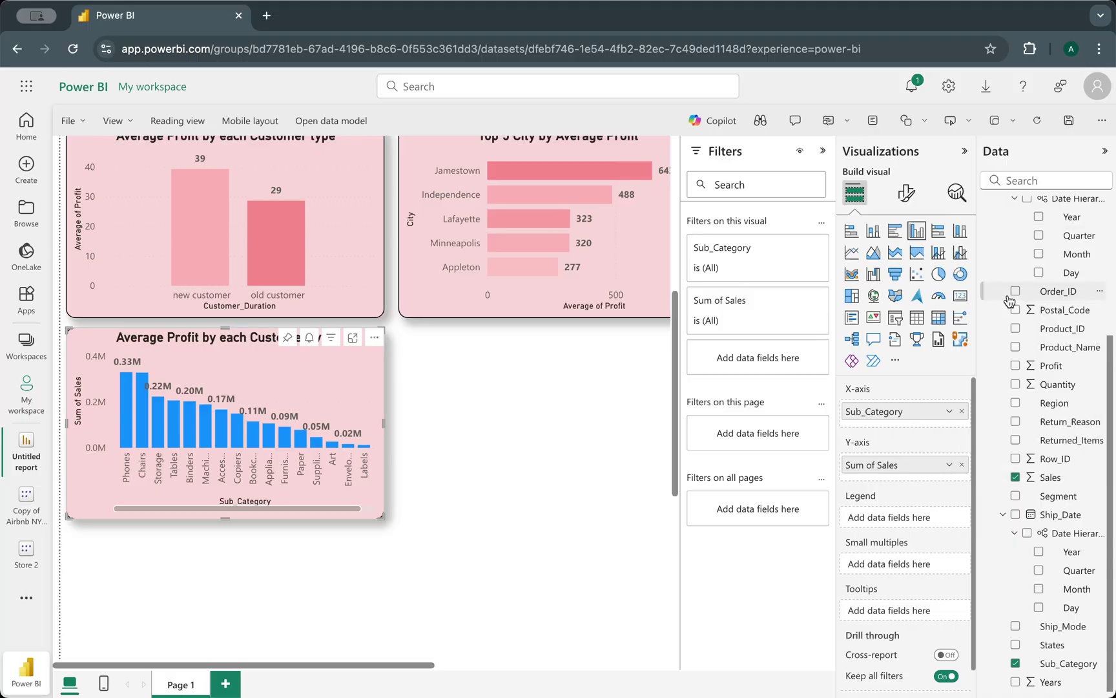
{"action": "left_click", "coordinate": [894, 231]}
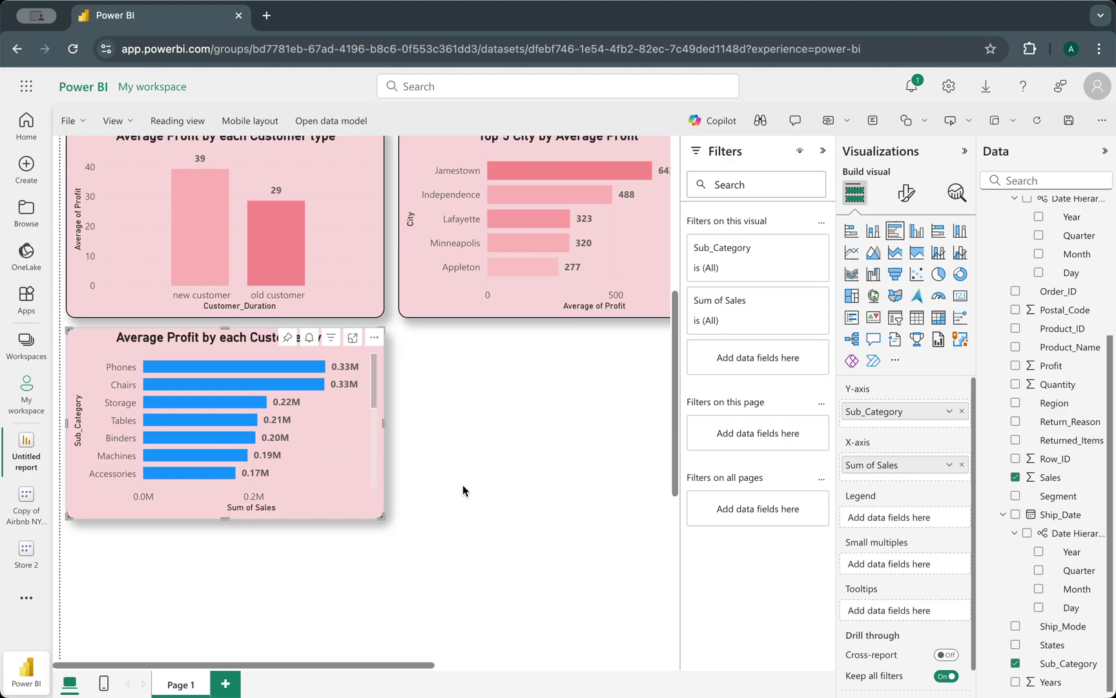
- Color the Phones bar of the sub-category sales chart with the strongest recently used pink-red
{"action": "left_click", "coordinate": [906, 192]}
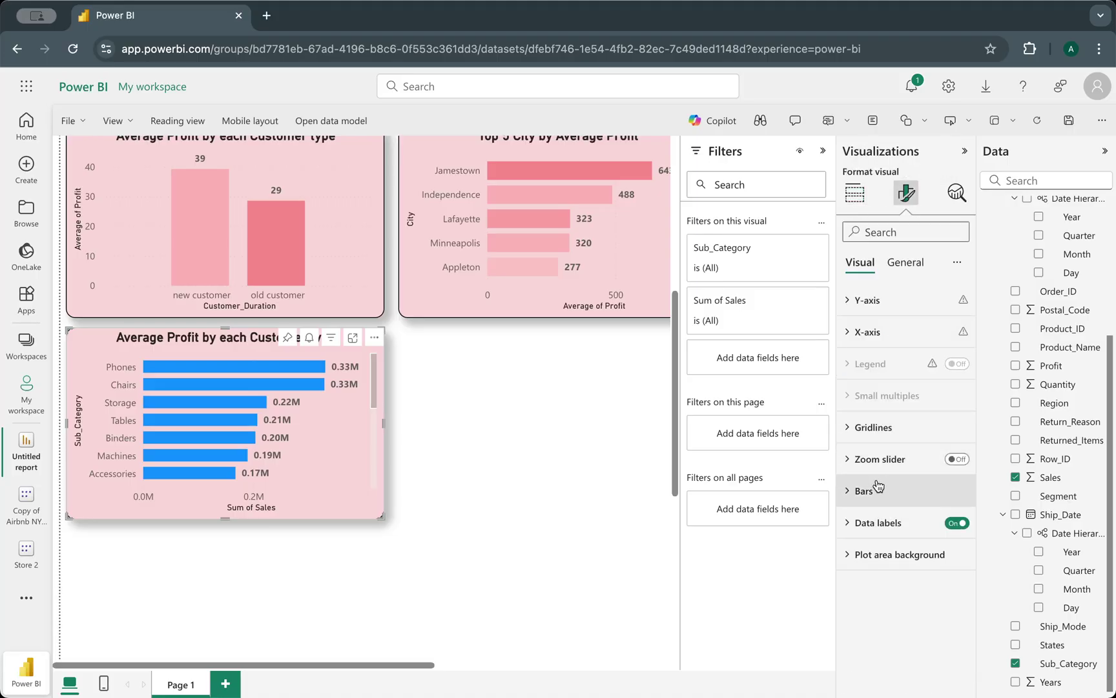
{"action": "left_click", "coordinate": [861, 492]}
{"action": "scroll", "coordinate": [875, 475], "scroll_direction": "down", "scroll_amount": 3}
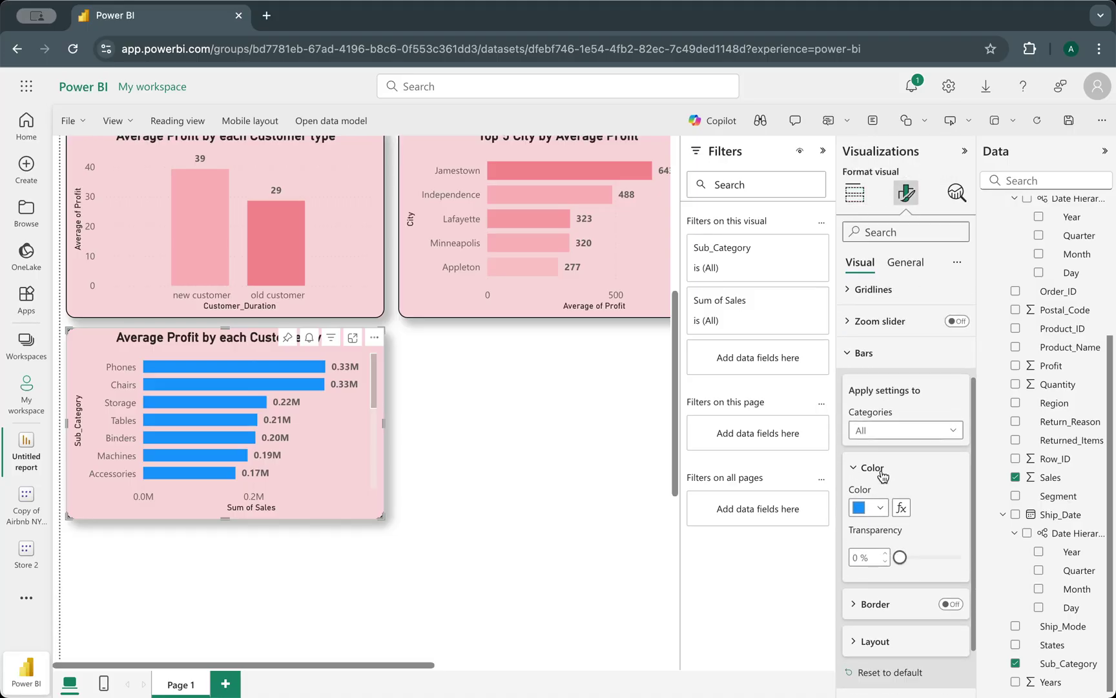
{"action": "left_click", "coordinate": [911, 428]}
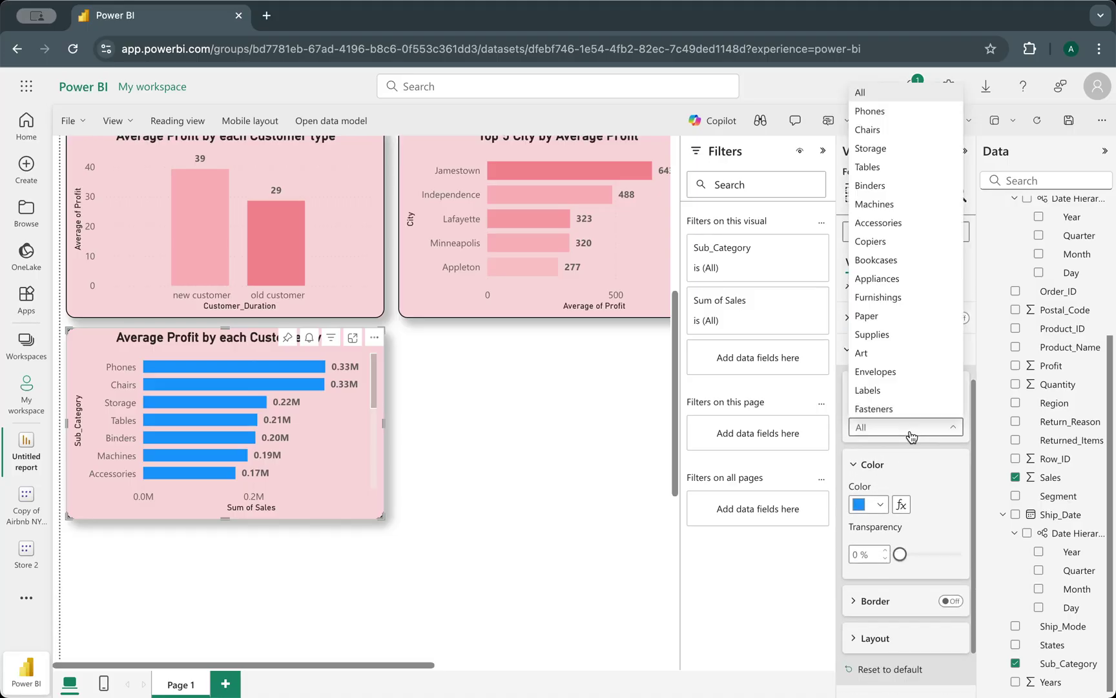
{"action": "left_click", "coordinate": [897, 114]}
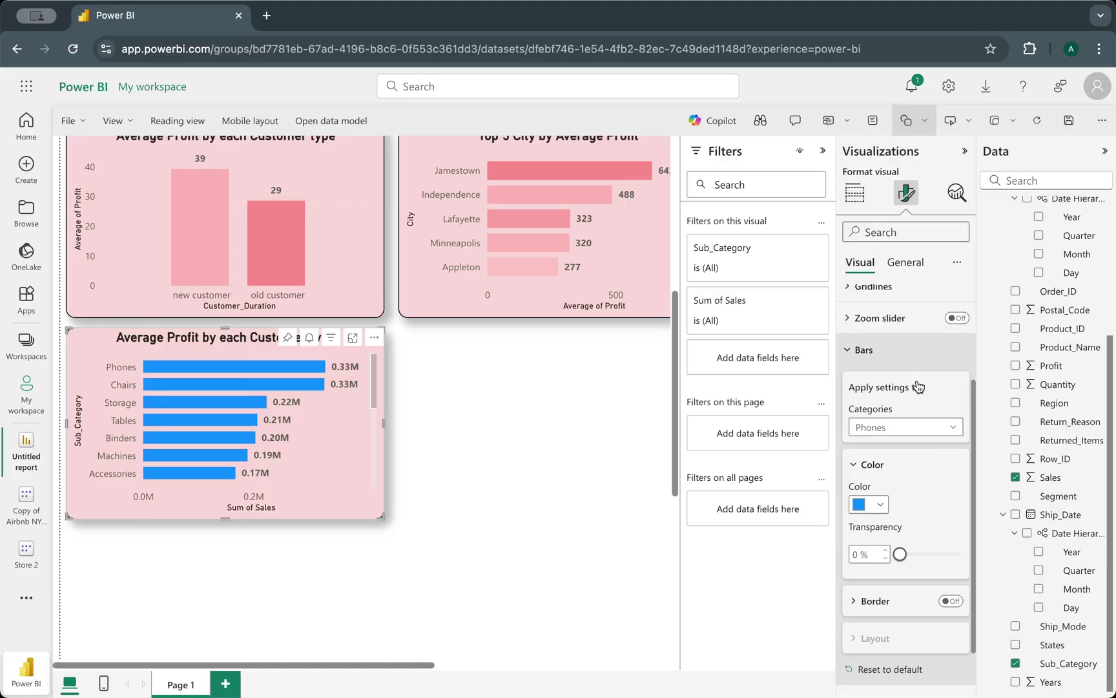
{"action": "left_click", "coordinate": [869, 506]}
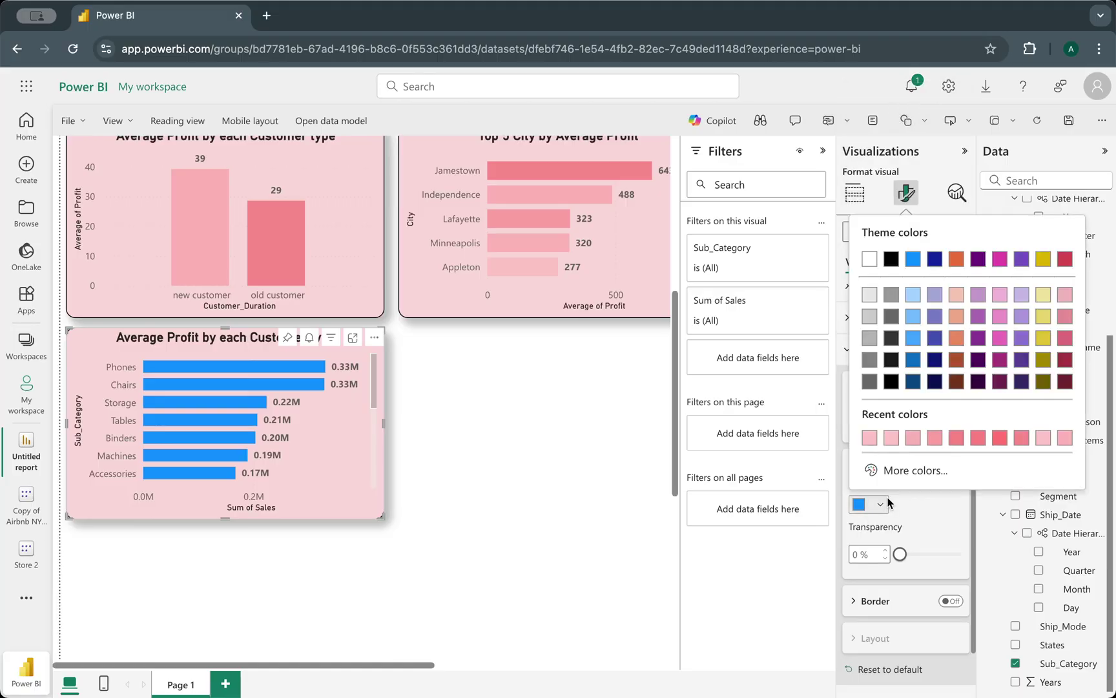
{"action": "left_click", "coordinate": [1000, 437]}
- Color the Chairs bar a slightly softer pink-red and the Storage bar a light pink from the recent colors
{"action": "left_click", "coordinate": [918, 427]}
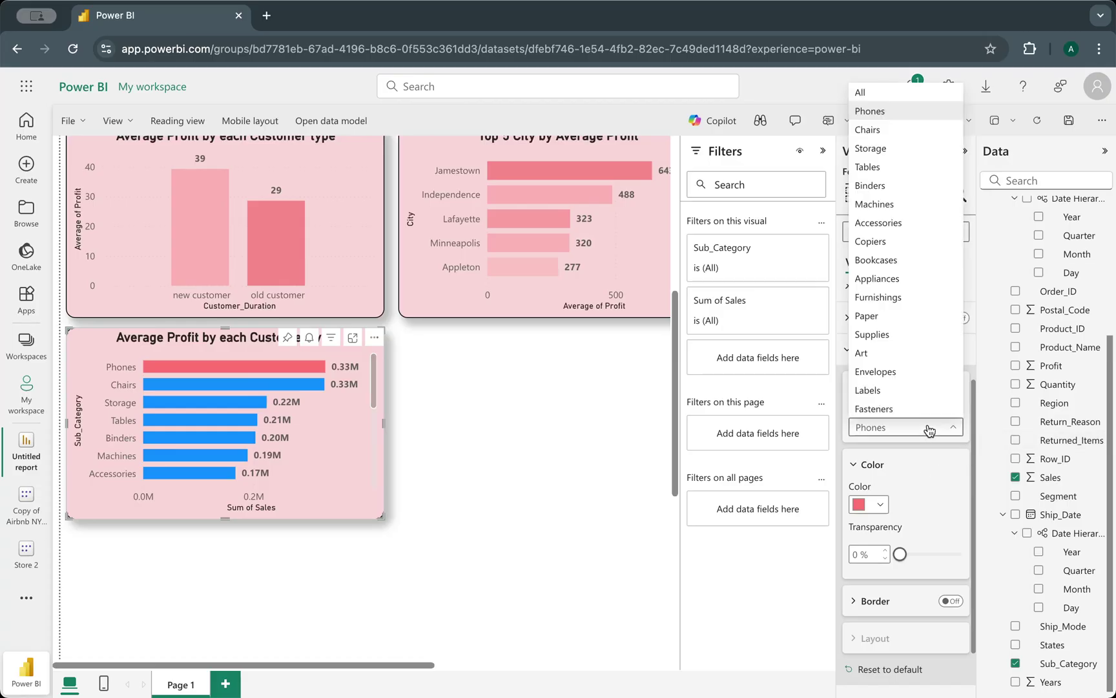
{"action": "left_click", "coordinate": [911, 131]}
{"action": "left_click", "coordinate": [869, 504]}
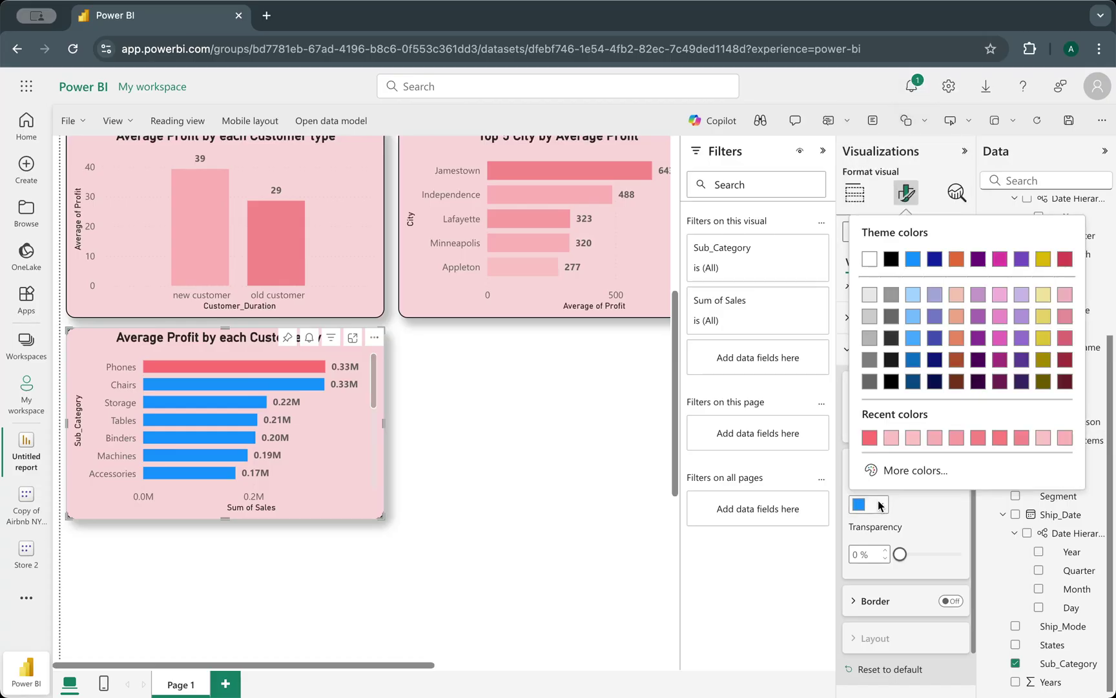
{"action": "left_click", "coordinate": [979, 438]}
{"action": "left_click", "coordinate": [916, 426]}
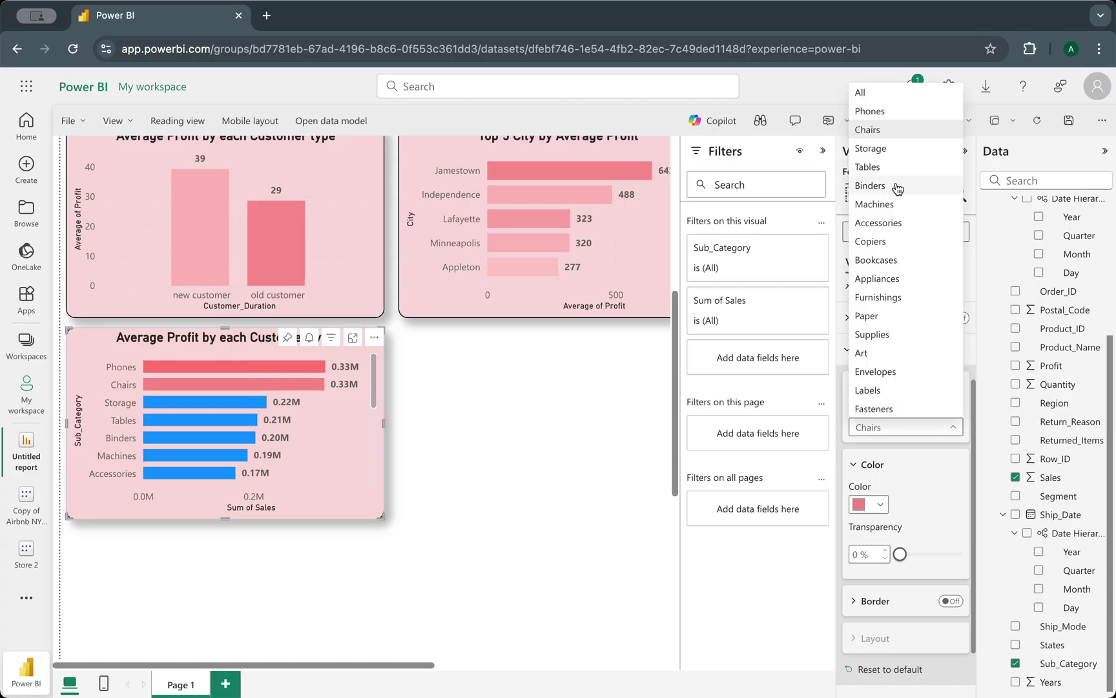
{"action": "left_click", "coordinate": [895, 149]}
{"action": "left_click", "coordinate": [869, 504]}
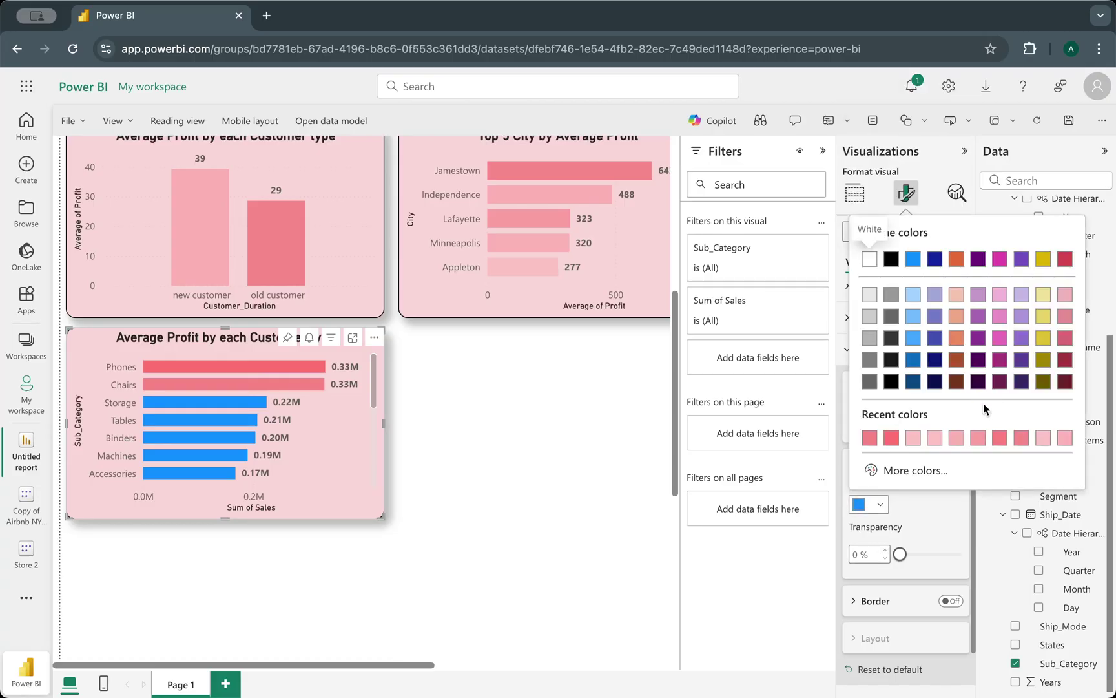
{"action": "left_click", "coordinate": [958, 440]}
- Color the Tables and Binders bars pale pink shades from the recent colors
{"action": "left_click", "coordinate": [907, 434]}
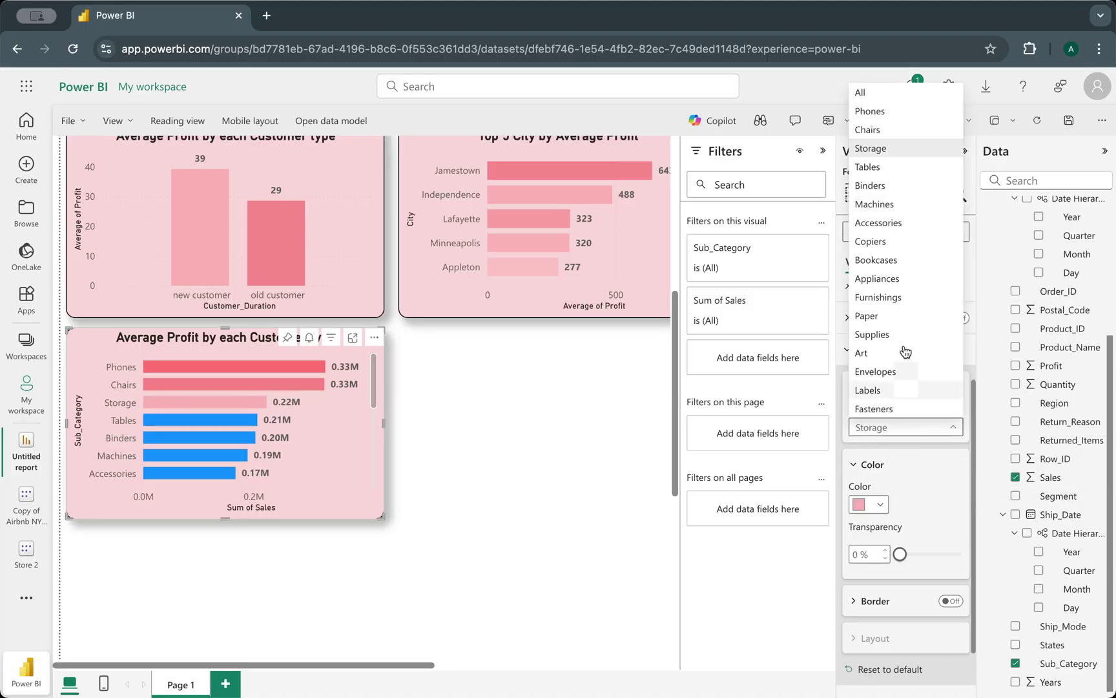
{"action": "left_click", "coordinate": [900, 170]}
{"action": "left_click", "coordinate": [881, 506]}
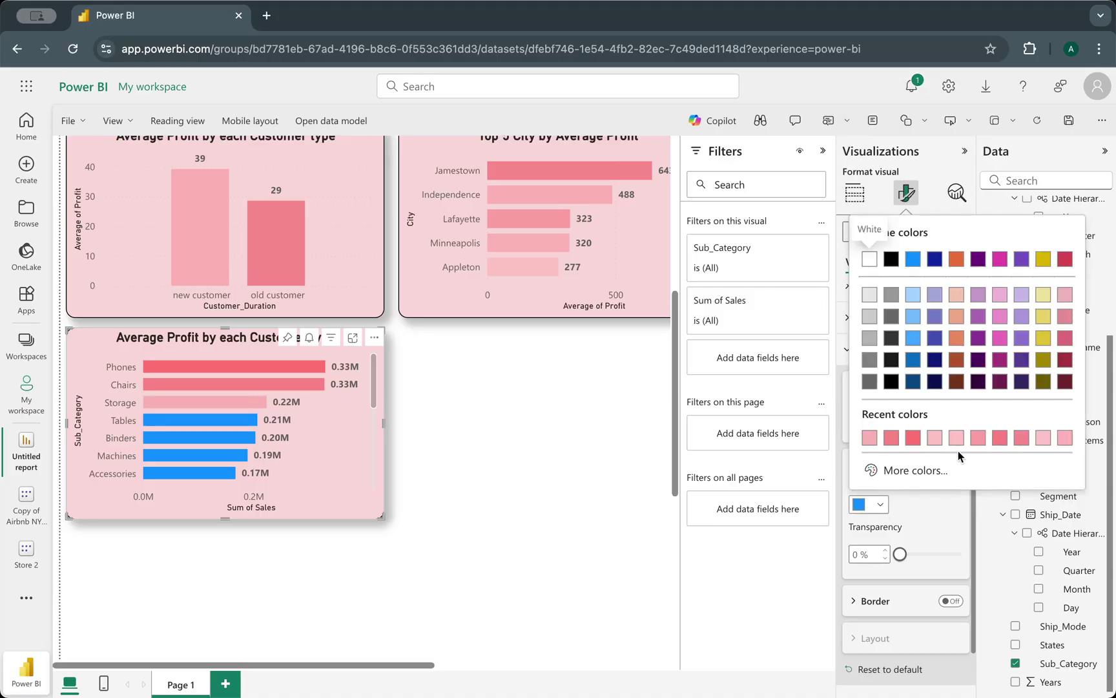
{"action": "left_click", "coordinate": [957, 439]}
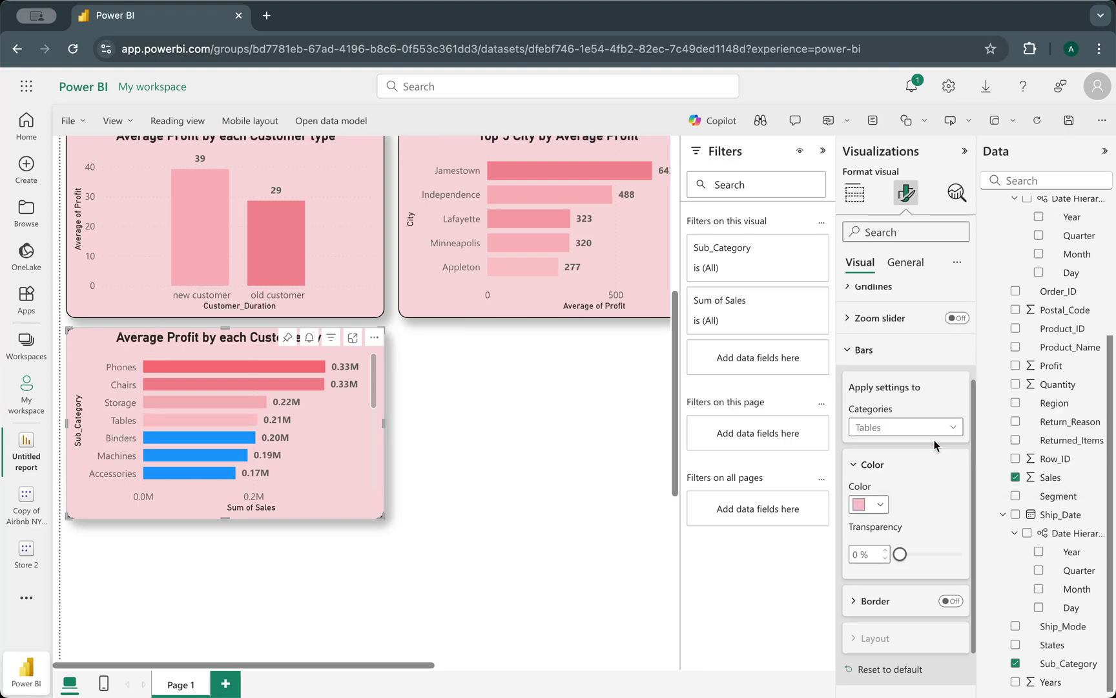
{"action": "left_click", "coordinate": [902, 427]}
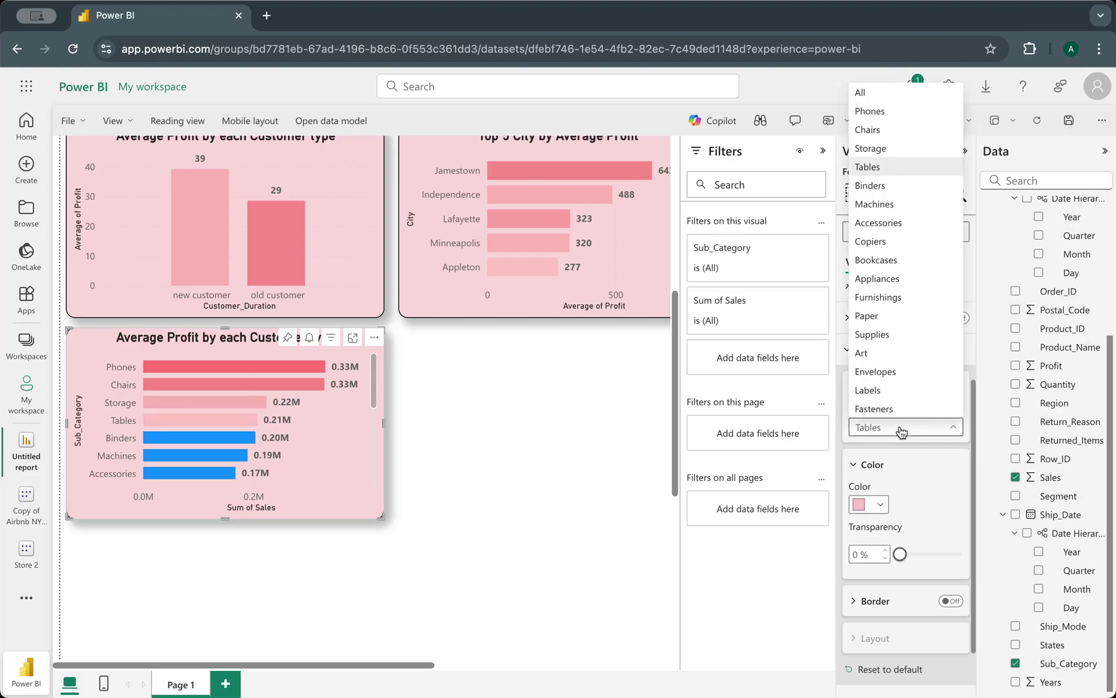
{"action": "left_click", "coordinate": [904, 186]}
{"action": "left_click", "coordinate": [880, 505]}
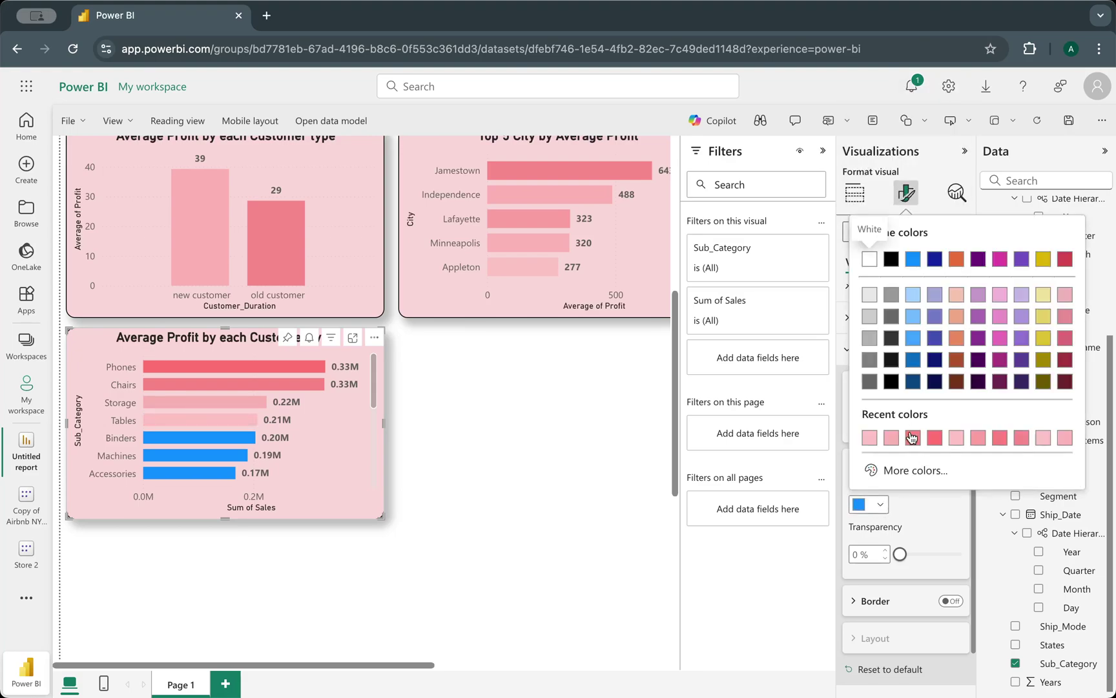
{"action": "left_click", "coordinate": [870, 438]}
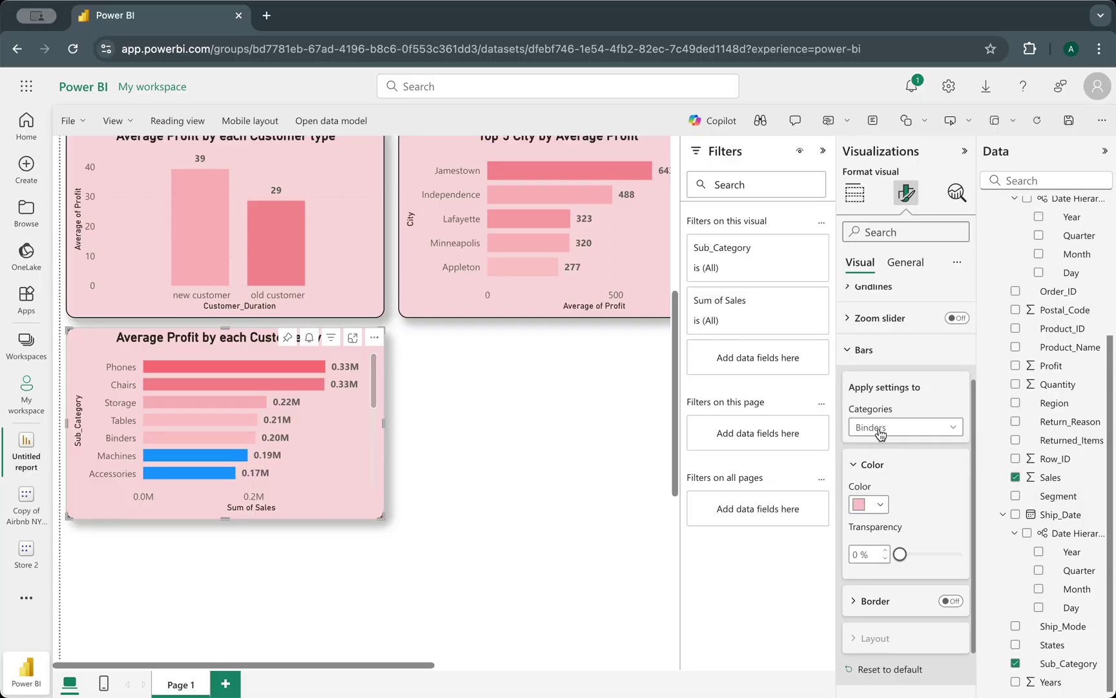
- Color the Machines and Accessories bars pale pink from the recent colors and deselect the chart
{"action": "left_click", "coordinate": [918, 429]}
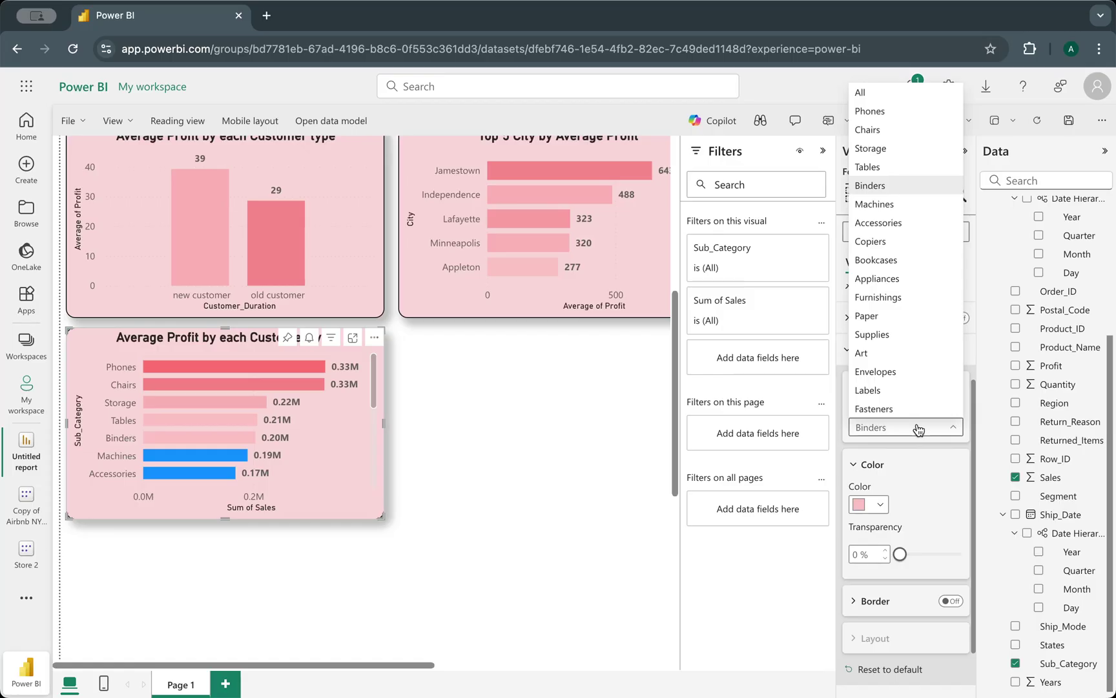
{"action": "key", "text": "Escape"}
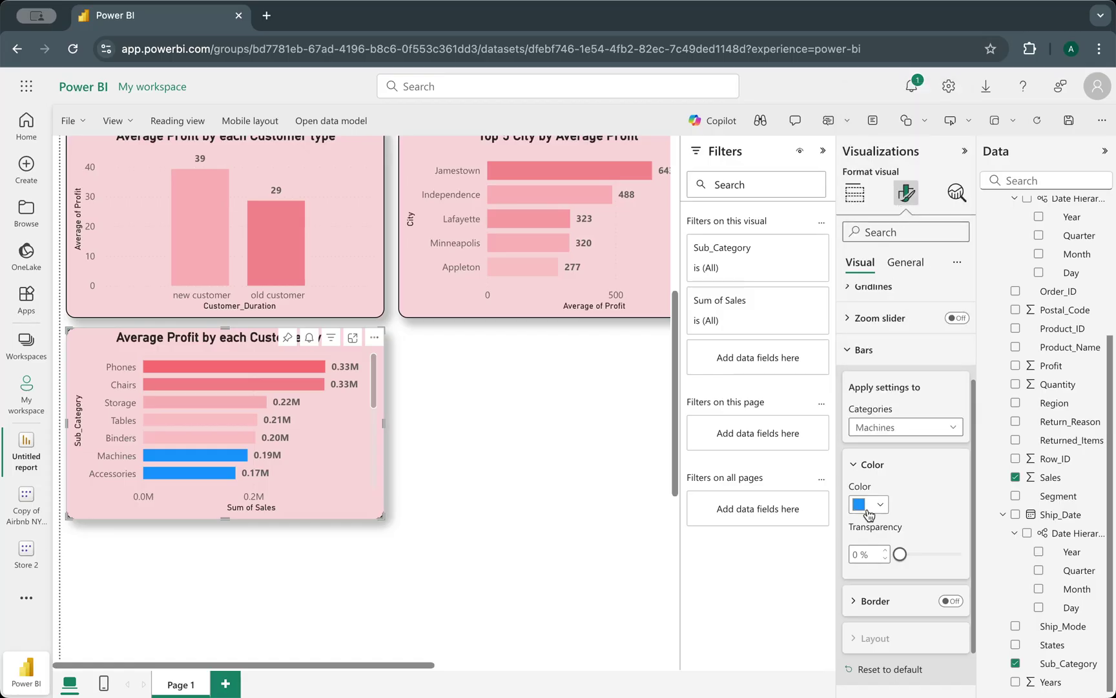
{"action": "left_click", "coordinate": [868, 506]}
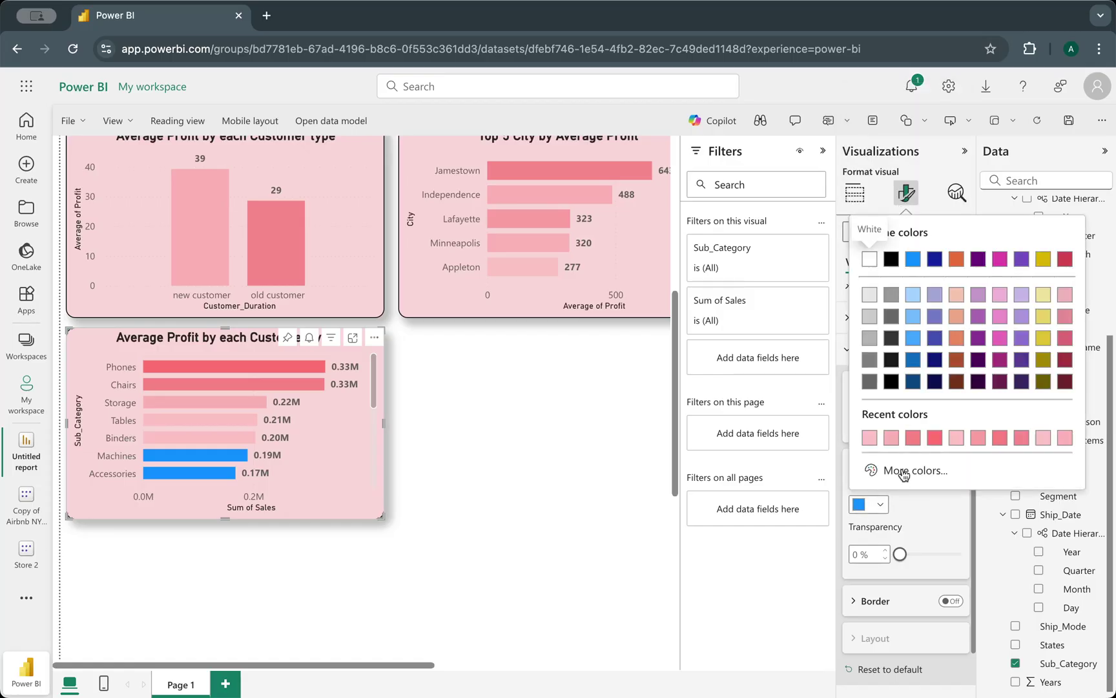
{"action": "left_click", "coordinate": [1044, 439]}
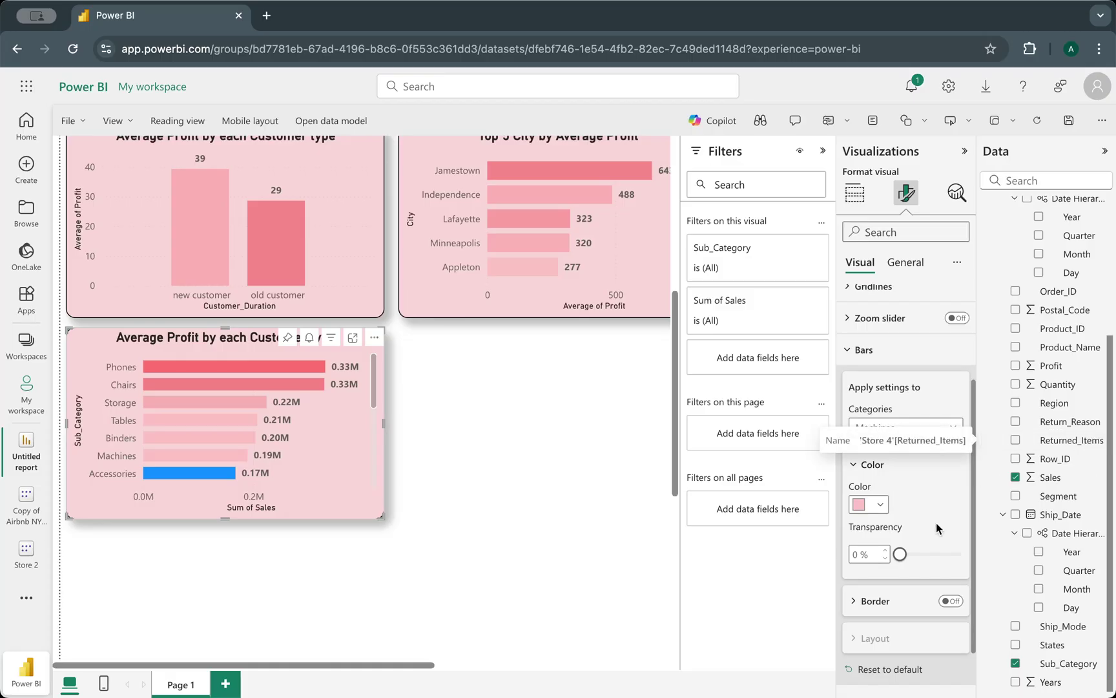
{"action": "left_click", "coordinate": [915, 427]}
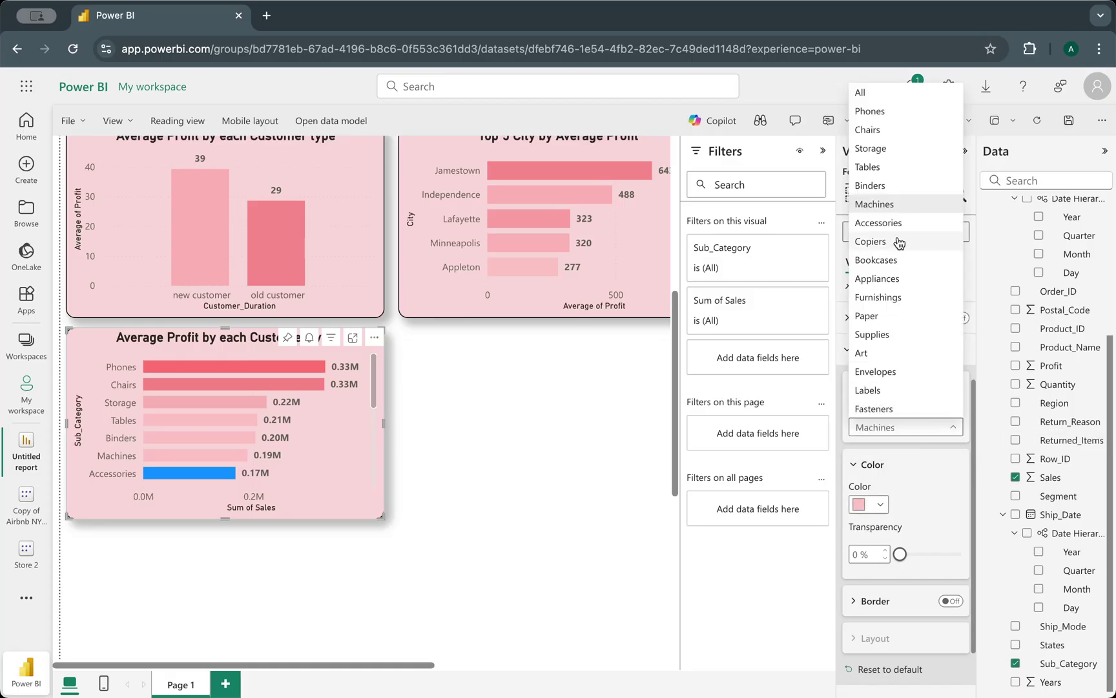
{"action": "left_click", "coordinate": [879, 222]}
{"action": "left_click", "coordinate": [877, 505]}
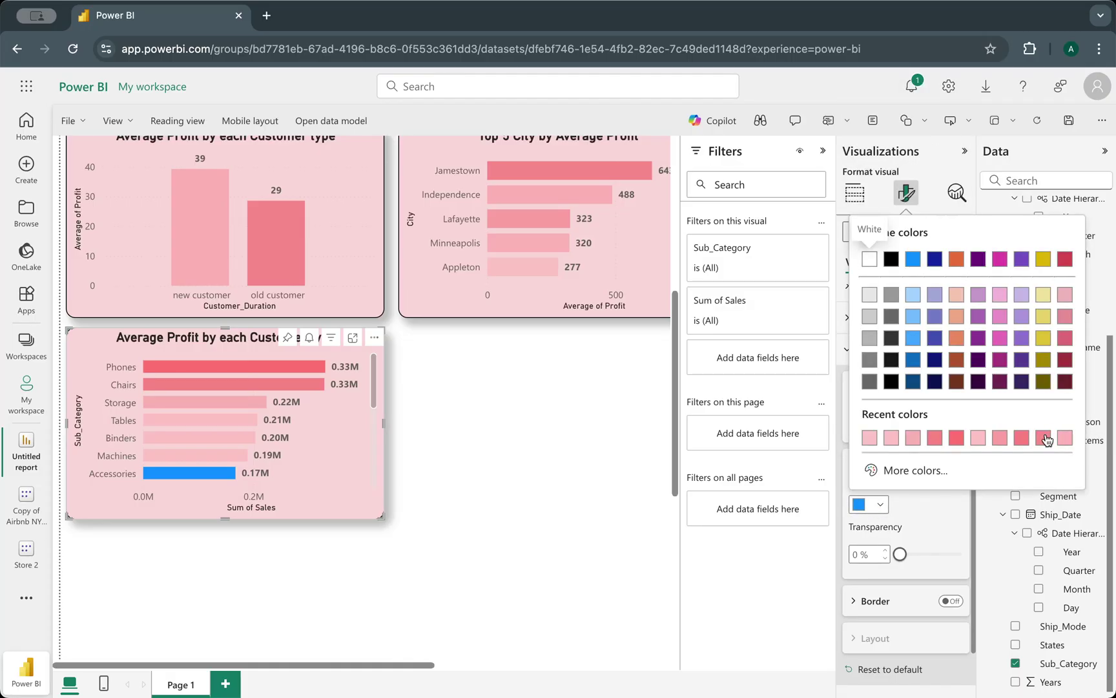
{"action": "left_click", "coordinate": [979, 440]}
{"action": "left_click", "coordinate": [565, 507]}
{"action": "scroll", "coordinate": [566, 507], "scroll_direction": "up", "scroll_amount": 2}
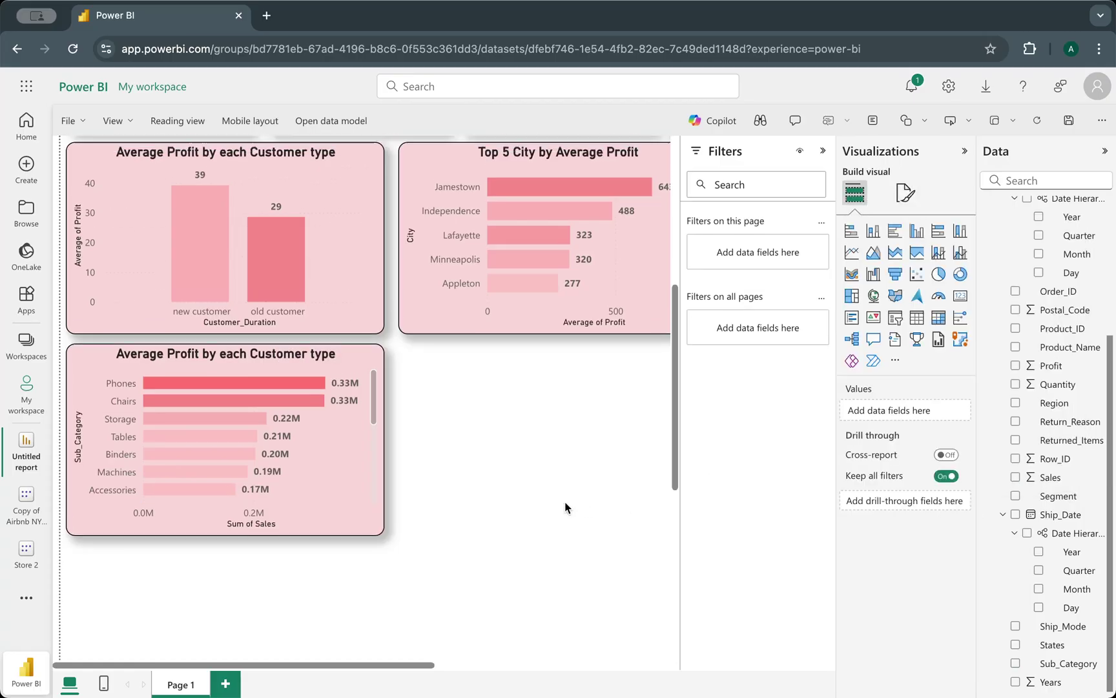
- Replace the word "Average" in the sub-category sales chart's title with "Tota"
{"action": "scroll", "coordinate": [565, 507], "scroll_direction": "up", "scroll_amount": 2}
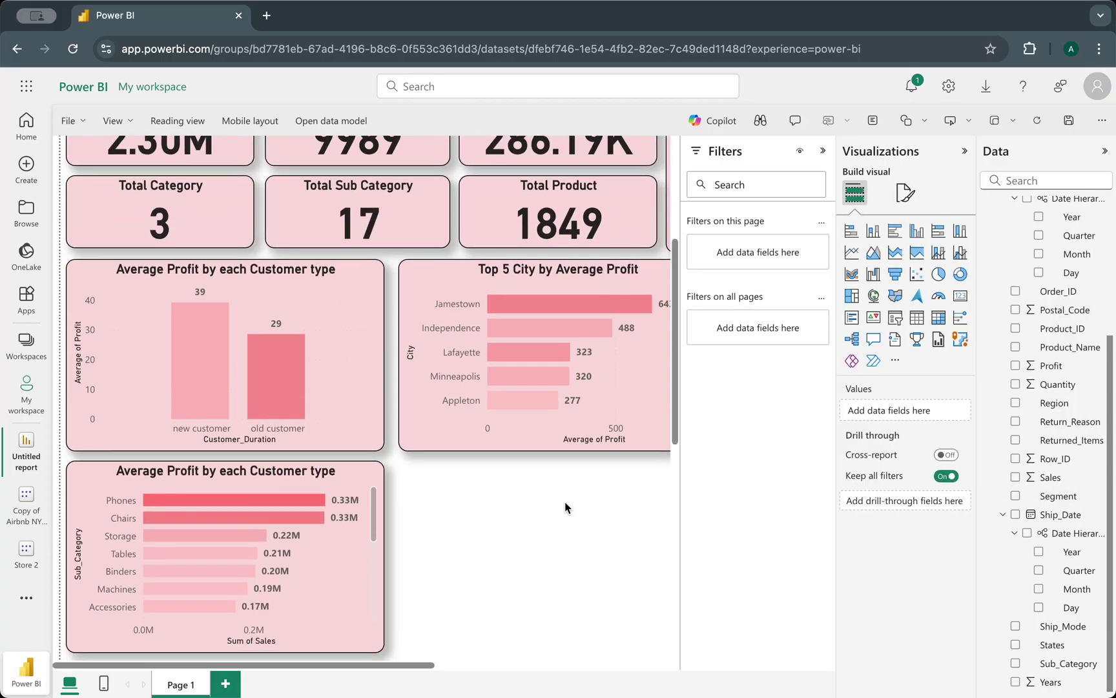
{"action": "scroll", "coordinate": [566, 507], "scroll_direction": "up", "scroll_amount": 3}
{"action": "scroll", "coordinate": [565, 507], "scroll_direction": "down", "scroll_amount": 5}
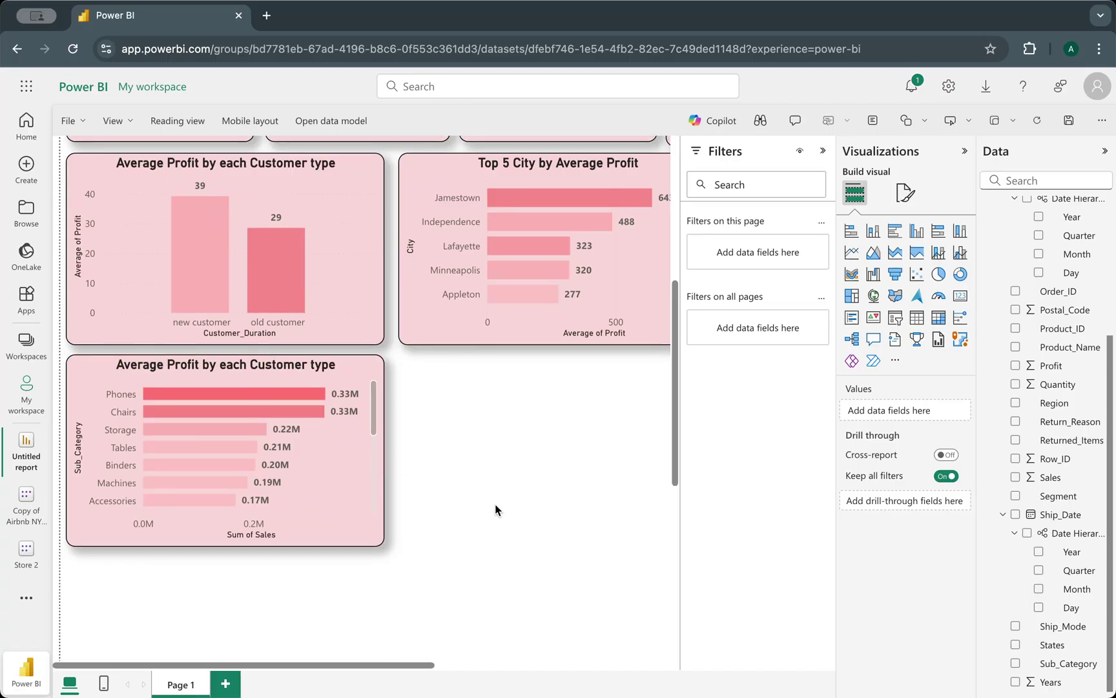
{"action": "left_click", "coordinate": [361, 482]}
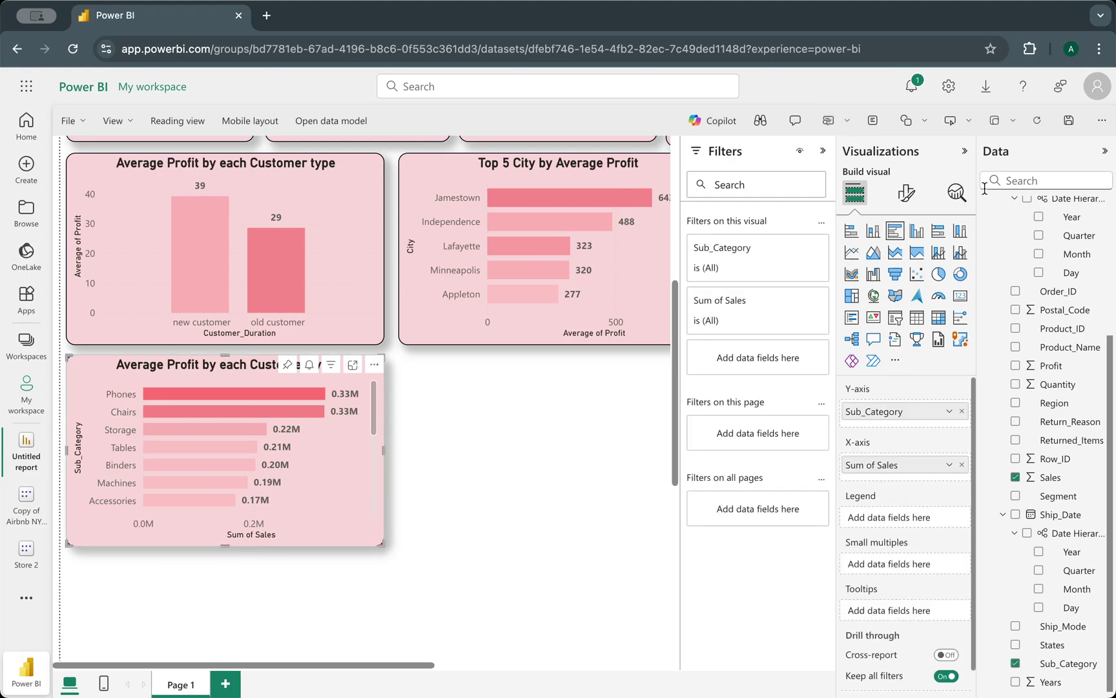
{"action": "left_click", "coordinate": [906, 193]}
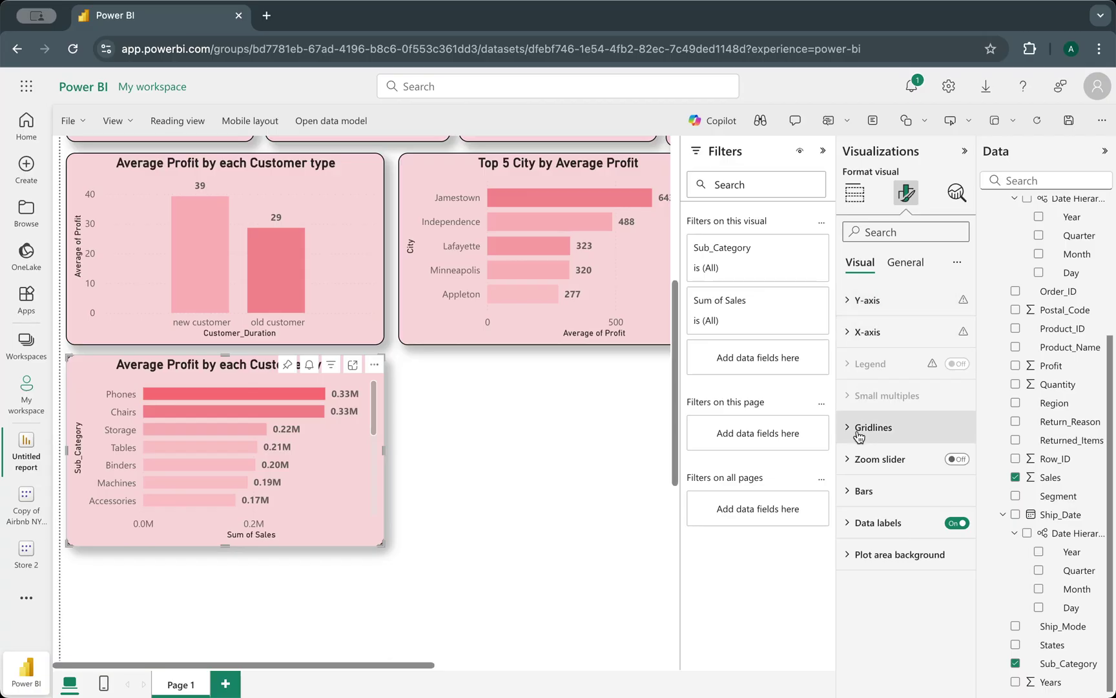
{"action": "left_click", "coordinate": [907, 265]}
{"action": "left_click", "coordinate": [852, 333]}
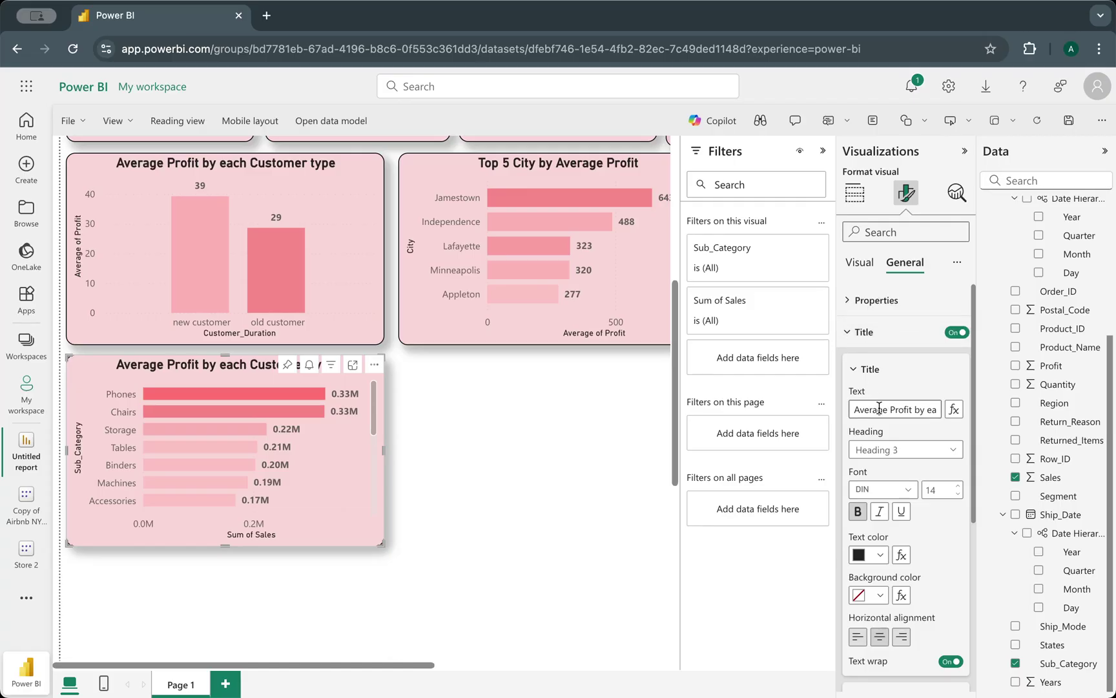
{"action": "scroll", "coordinate": [878, 423], "scroll_direction": "down", "scroll_amount": 2}
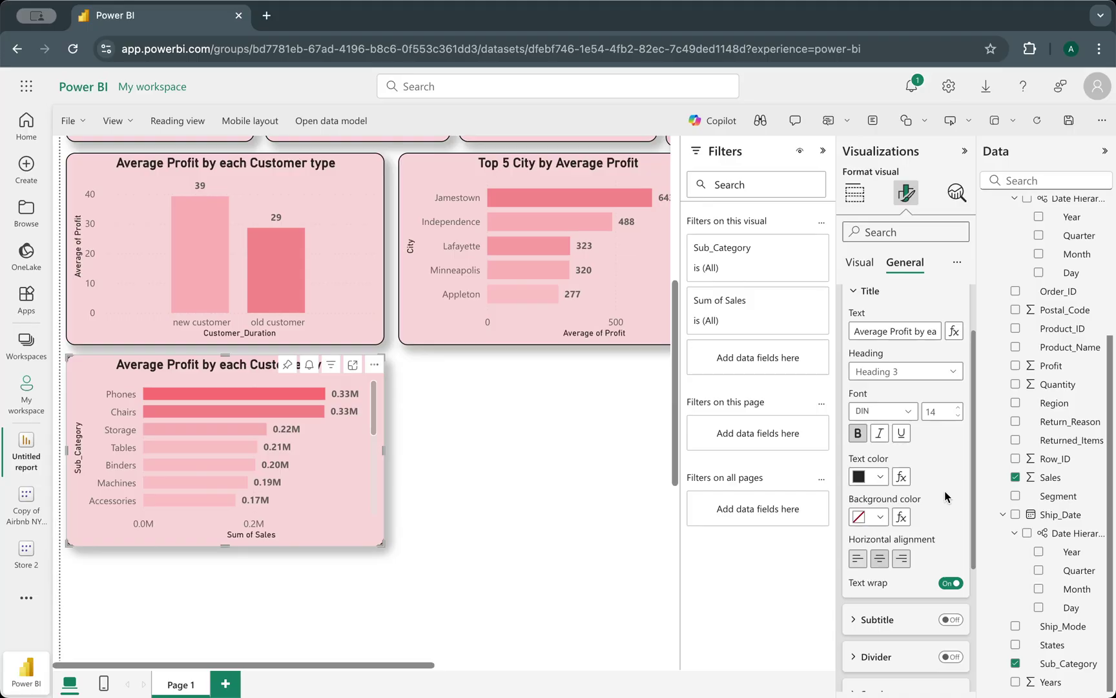
{"action": "scroll", "coordinate": [945, 496], "scroll_direction": "up", "scroll_amount": 1}
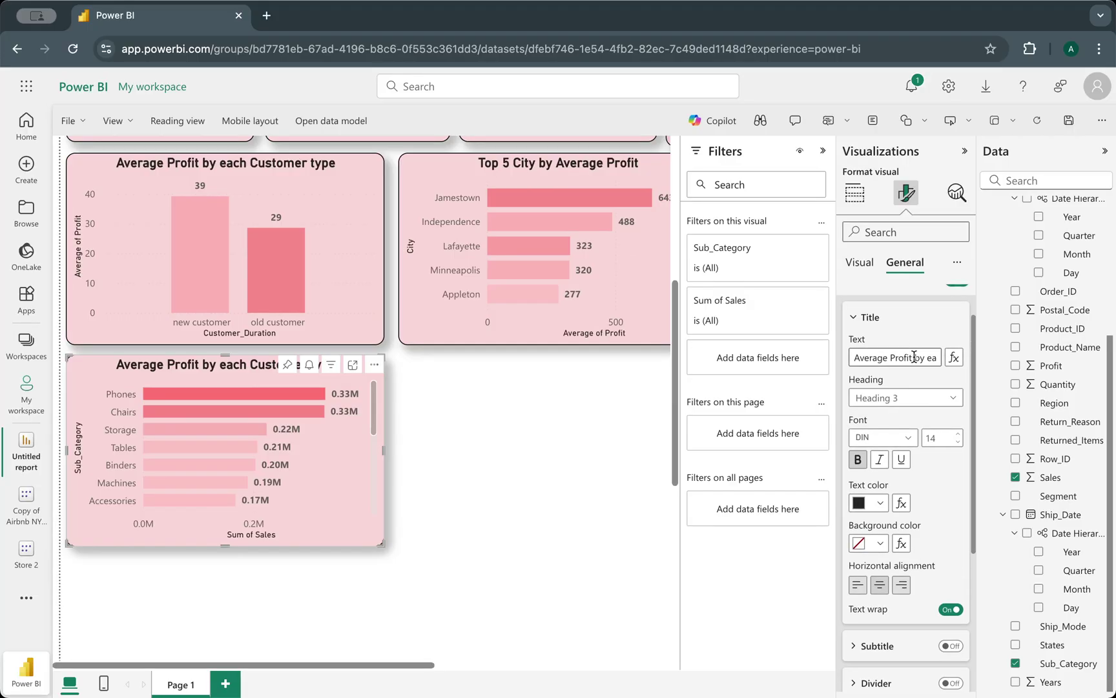
{"action": "double_click", "coordinate": [873, 357]}
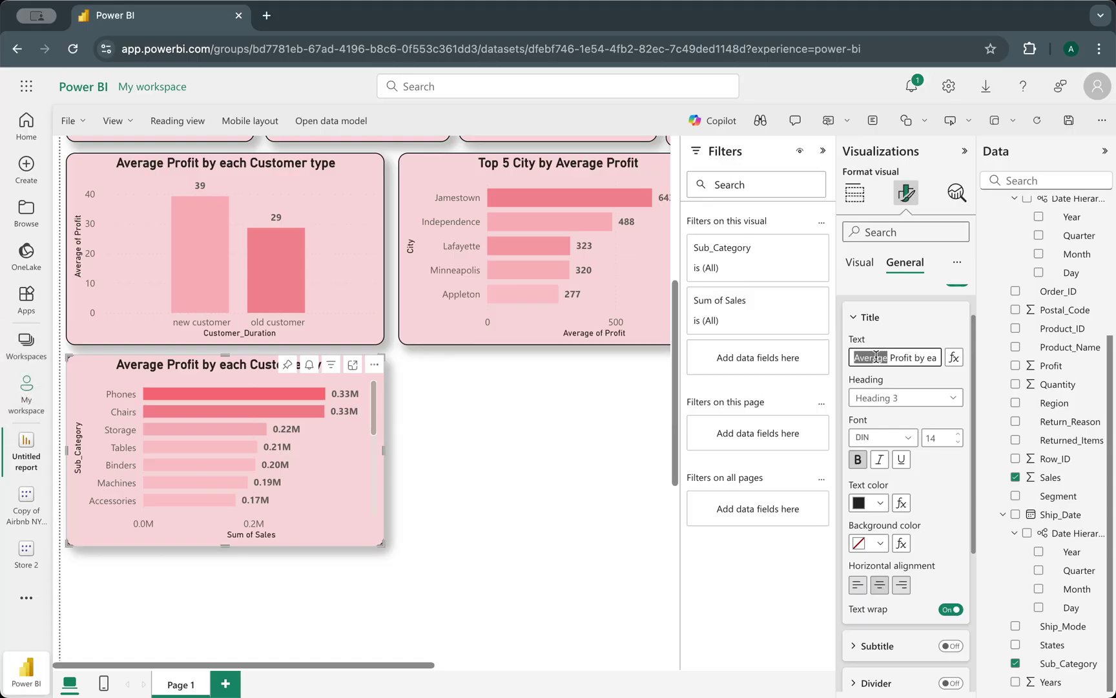
{"action": "type", "text": "Tota"}
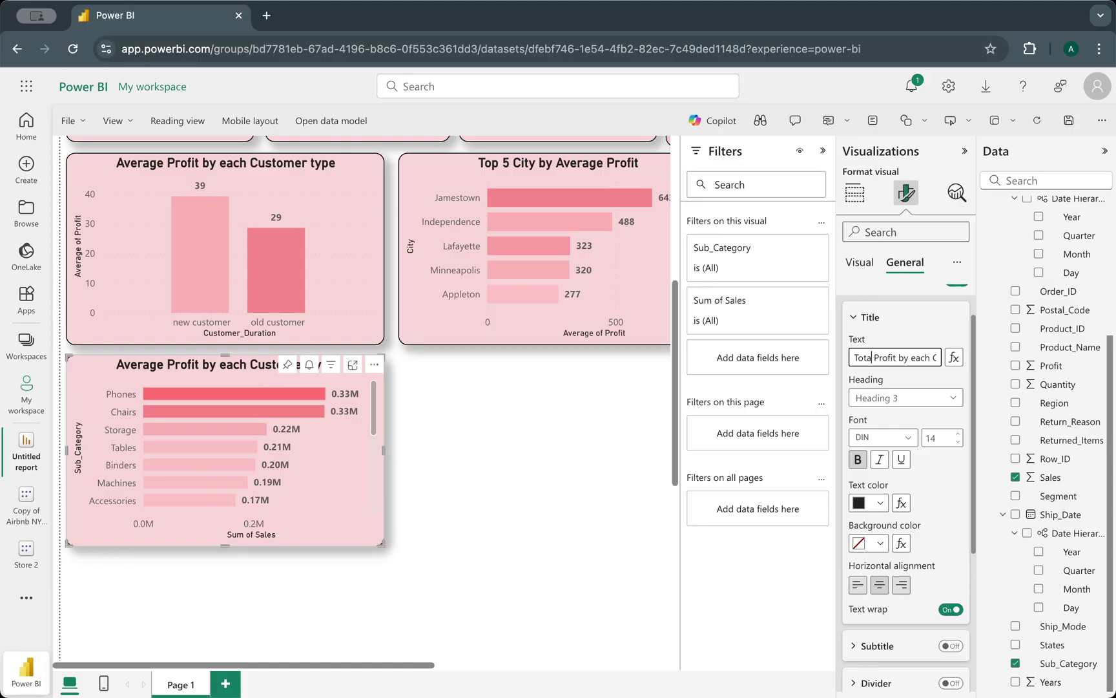
- Change the ending of the sub-category chart's title from the customer wording to "Sub Category" and deselect the chart
{"action": "key", "text": "End"}
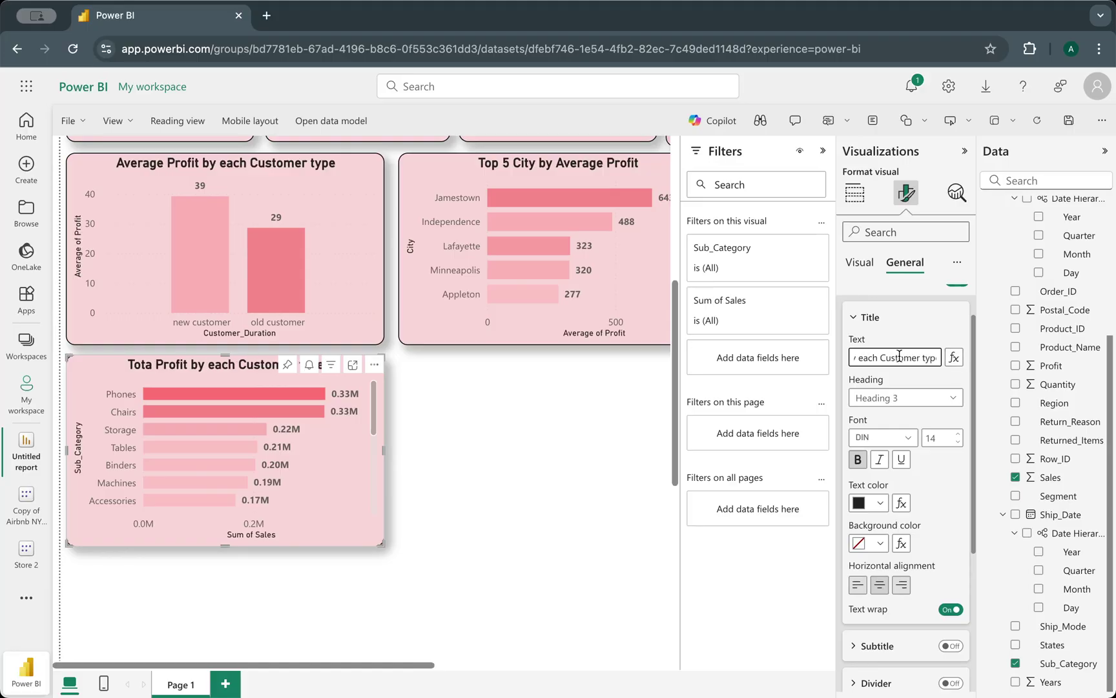
{"action": "key", "text": "Right"}
{"action": "key", "text": "Right"}
{"action": "key", "text": "Right"}
{"action": "left_click_drag", "start_coordinate": [938, 357], "coordinate": [908, 356]}
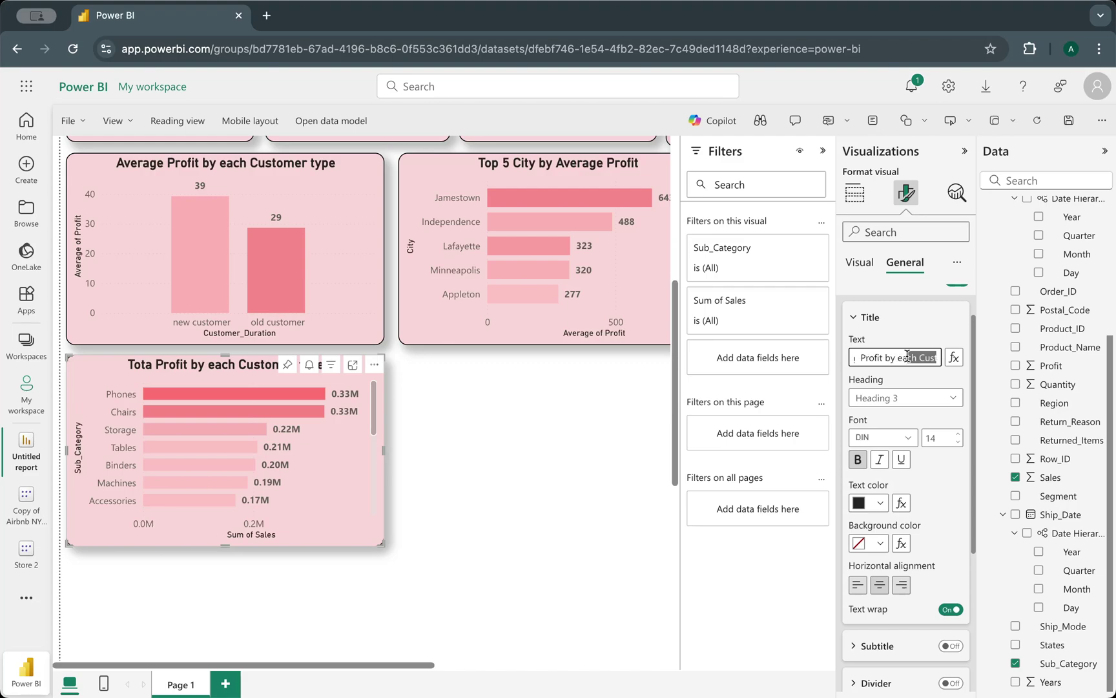
{"action": "type", "text": "Sub V"}
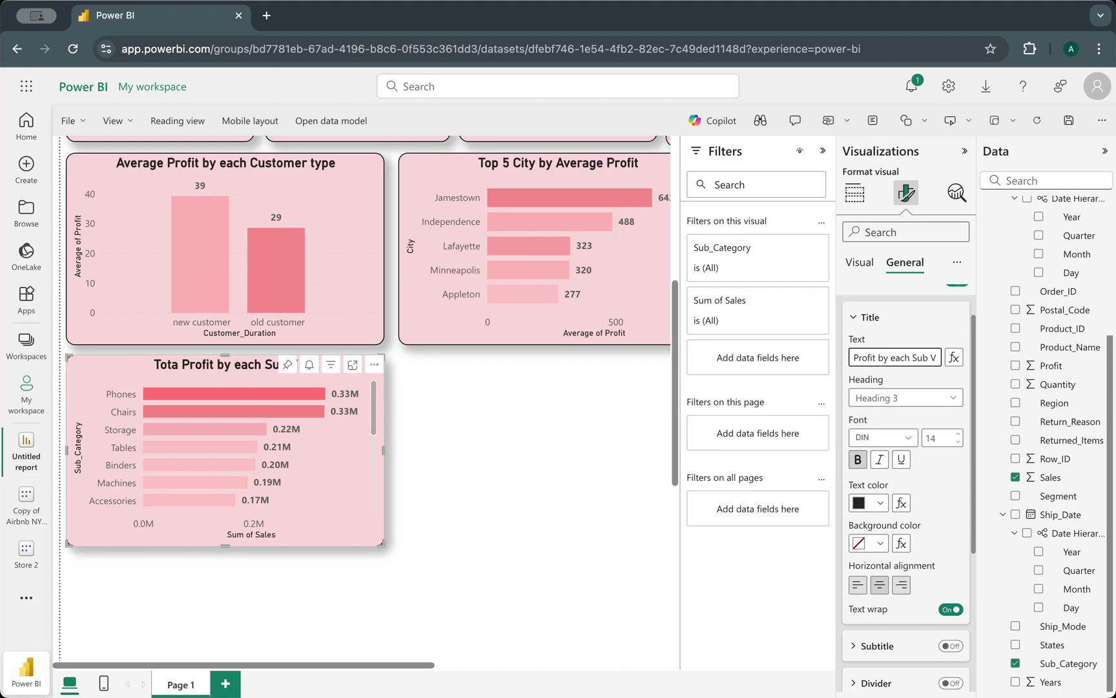
{"action": "type", "text": "Ca"}
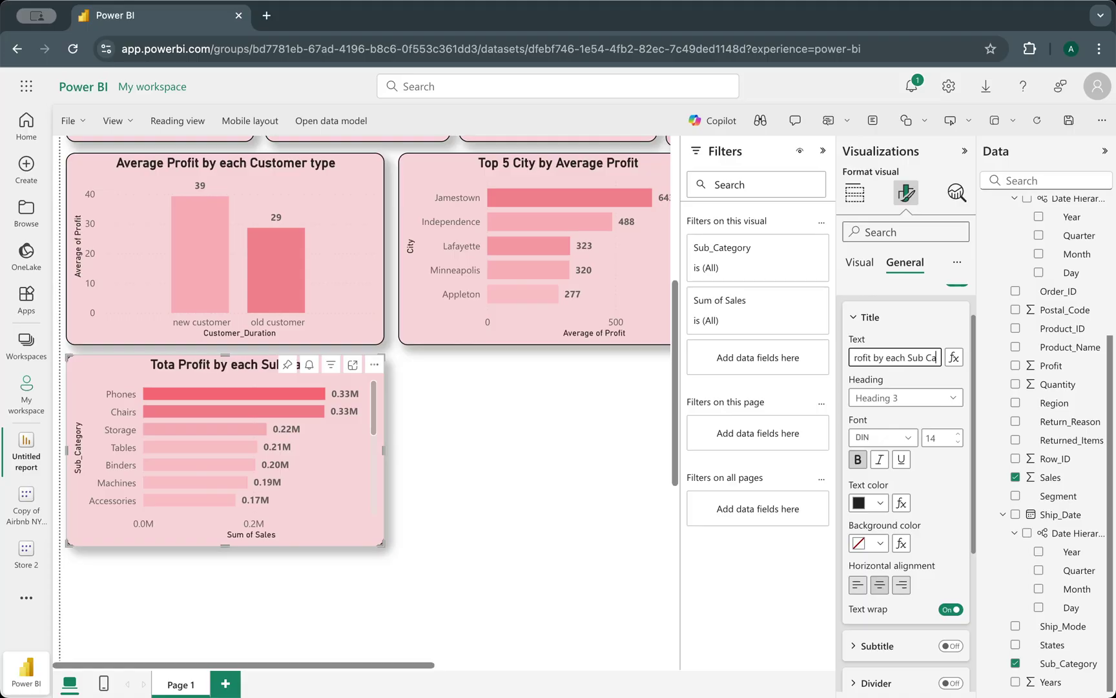
{"action": "type", "text": "te"}
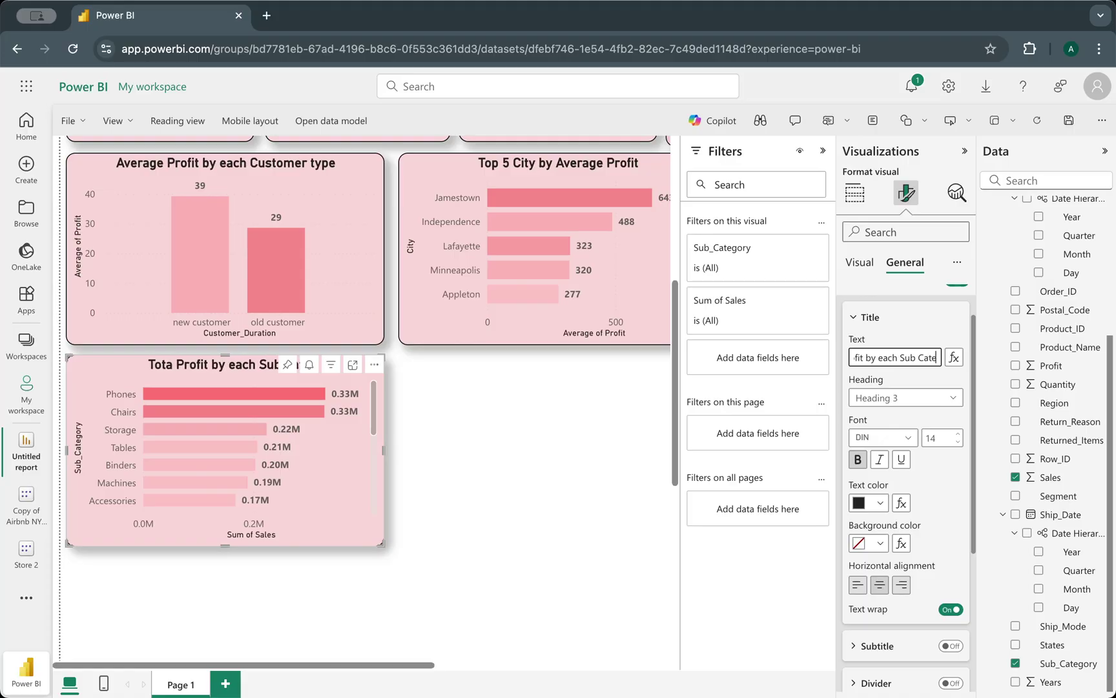
{"action": "type", "text": "gory"}
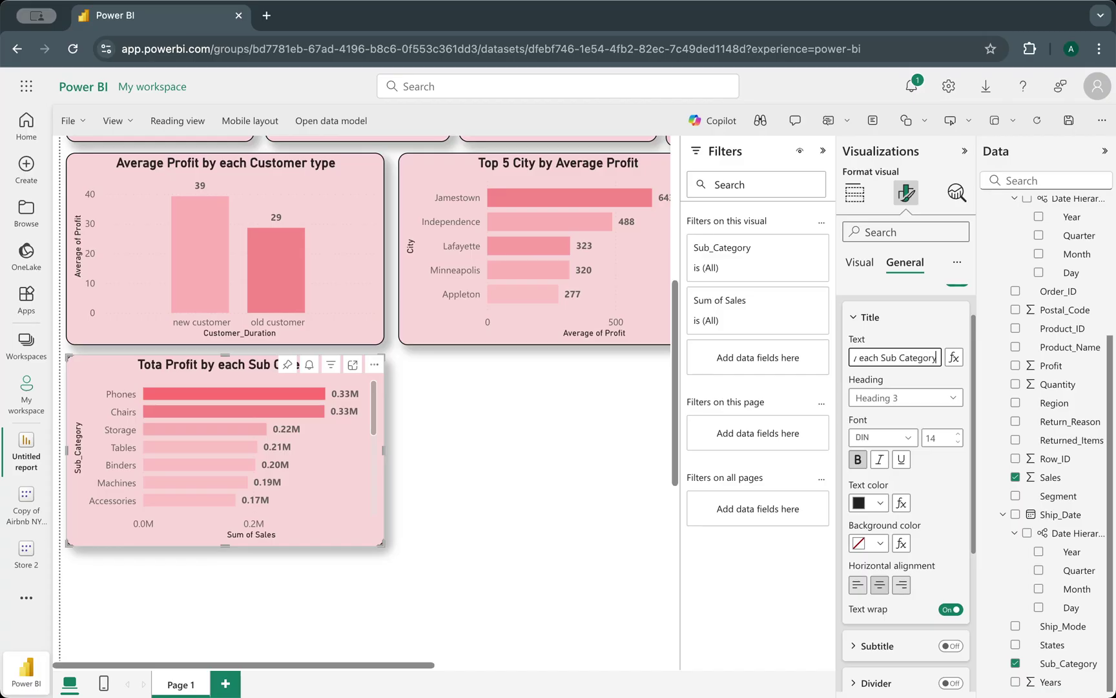
{"action": "left_click", "coordinate": [561, 476]}
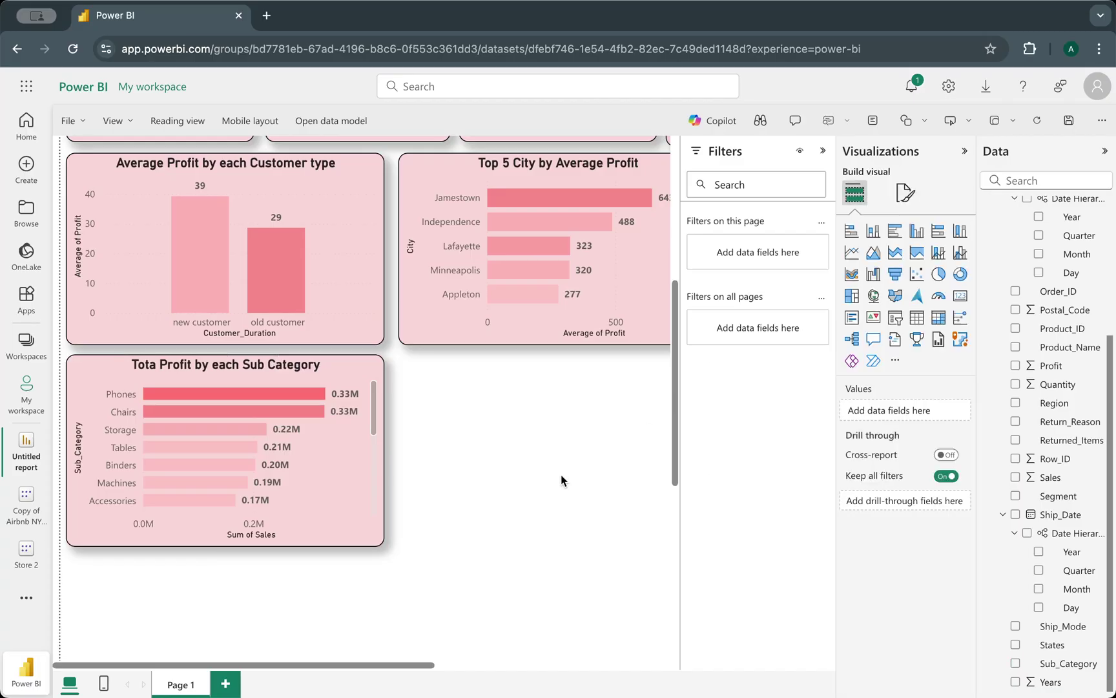
{"action": "scroll", "coordinate": [537, 567], "scroll_direction": "up", "scroll_amount": 3}
{"action": "scroll", "coordinate": [538, 567], "scroll_direction": "down", "scroll_amount": 4}
{"action": "scroll", "coordinate": [538, 567], "scroll_direction": "up", "scroll_amount": 2}
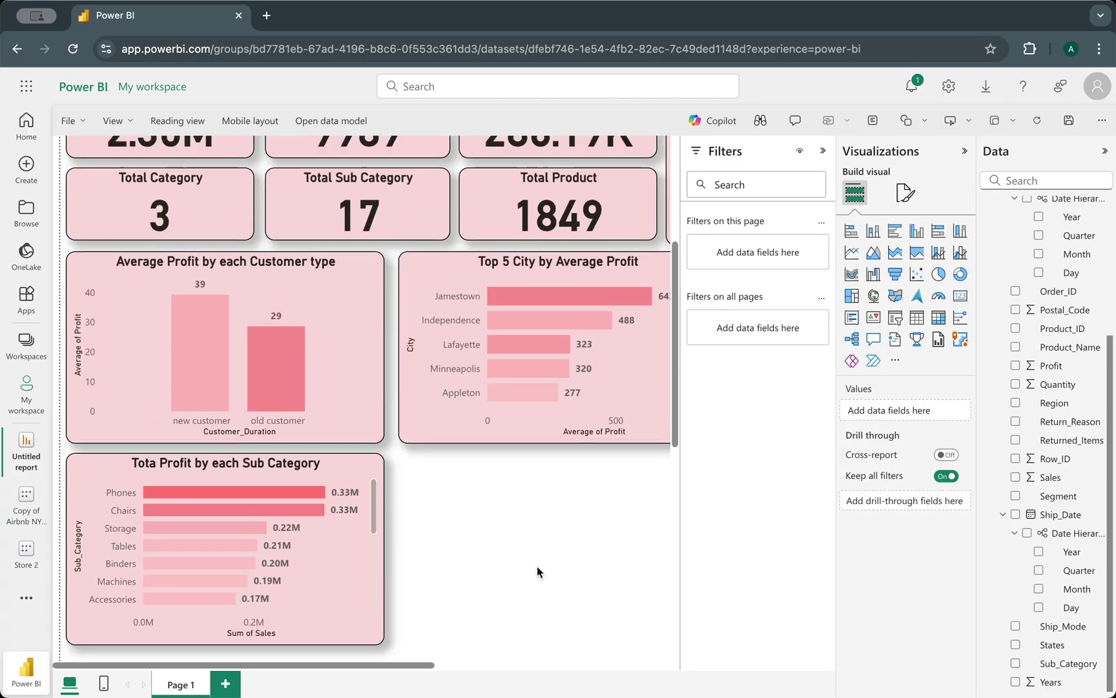
{"action": "scroll", "coordinate": [538, 566], "scroll_direction": "down", "scroll_amount": 2}
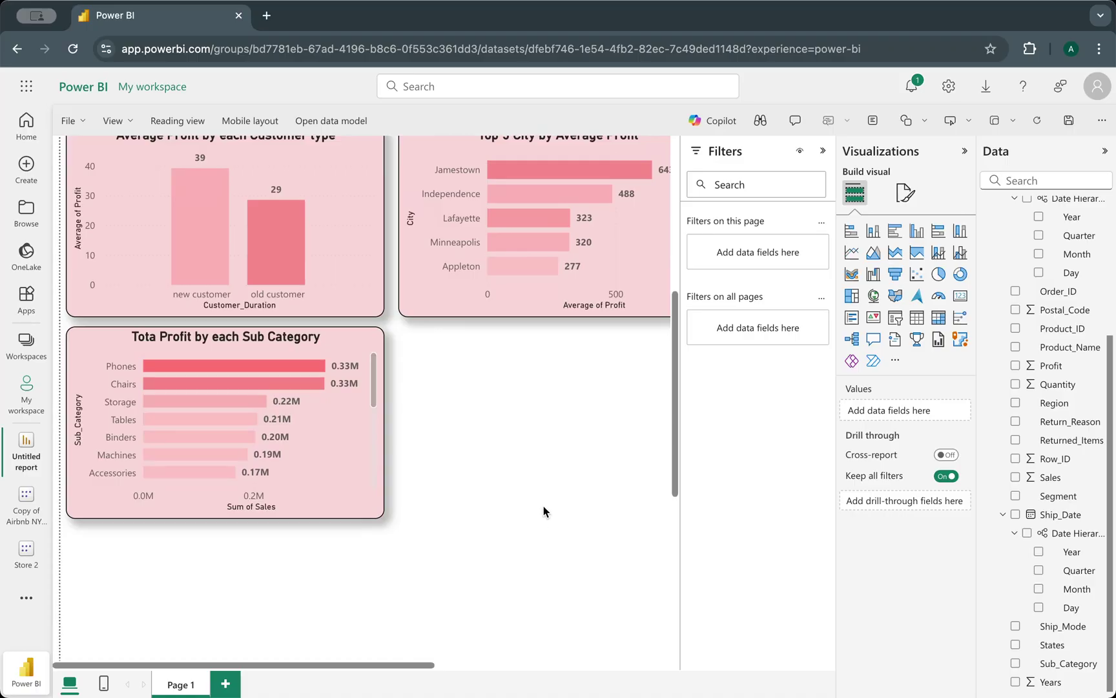
{"action": "scroll", "coordinate": [544, 506], "scroll_direction": "up", "scroll_amount": 5}
{"action": "scroll", "coordinate": [543, 506], "scroll_direction": "down", "scroll_amount": 5}
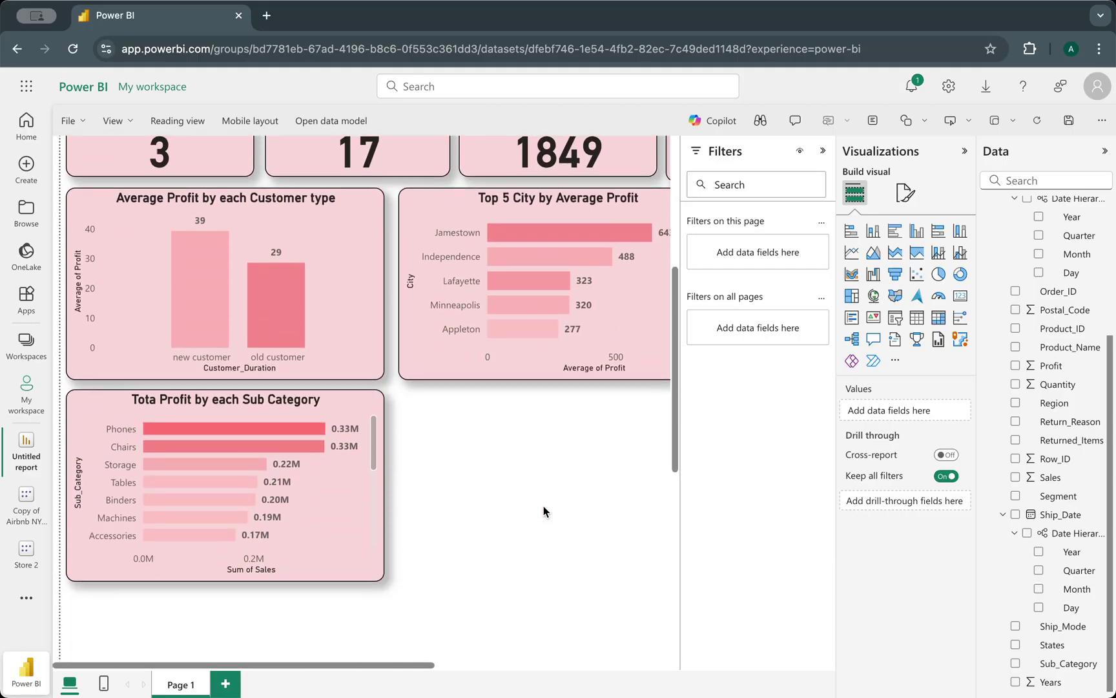
- Duplicate the sub-category sales chart and place the copy beside it, below the Top 5 City by Average Profit chart
{"action": "left_click", "coordinate": [347, 535]}
{"action": "key", "text": "ctrl+c"}
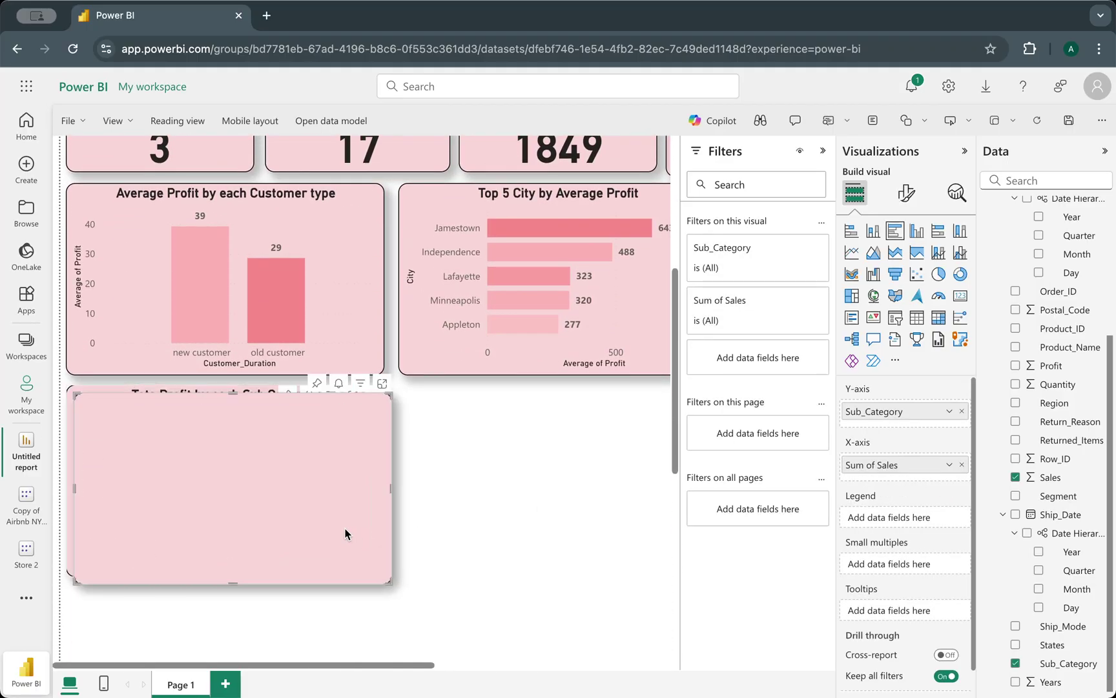
{"action": "key", "text": "ctrl+v"}
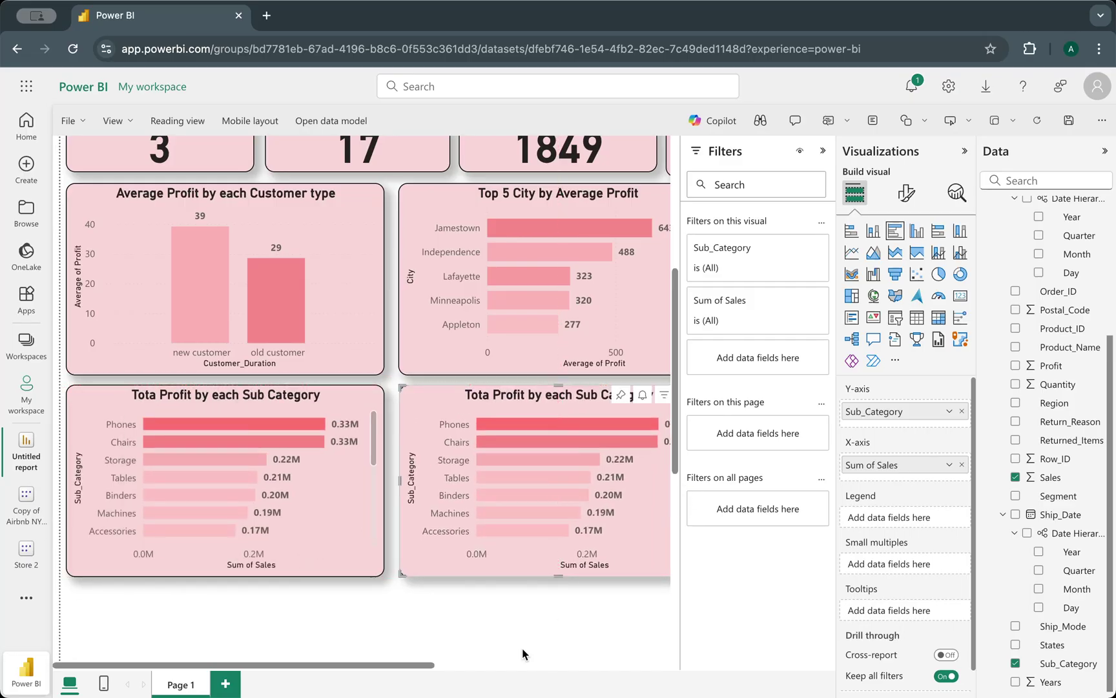
- Try the copied sub-category chart as a line and stacked column chart and as a stacked bar chart
{"action": "scroll", "coordinate": [523, 648], "scroll_direction": "right", "scroll_amount": 5}
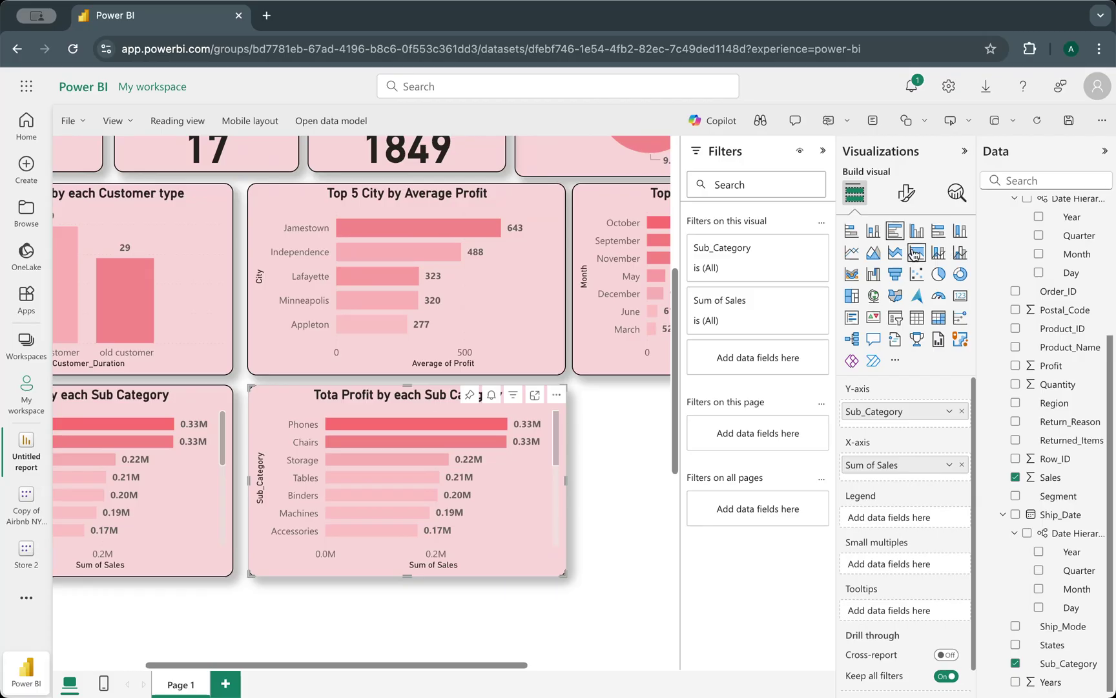
{"action": "left_click", "coordinate": [940, 254]}
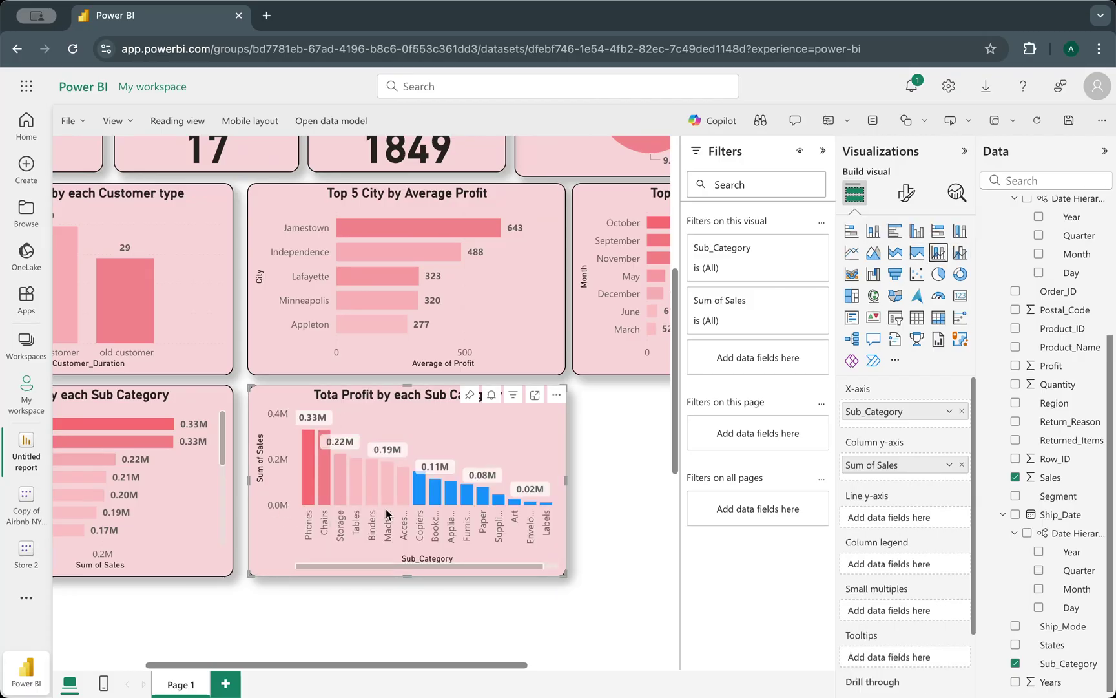
{"action": "left_click", "coordinate": [959, 255]}
{"action": "left_click", "coordinate": [938, 255]}
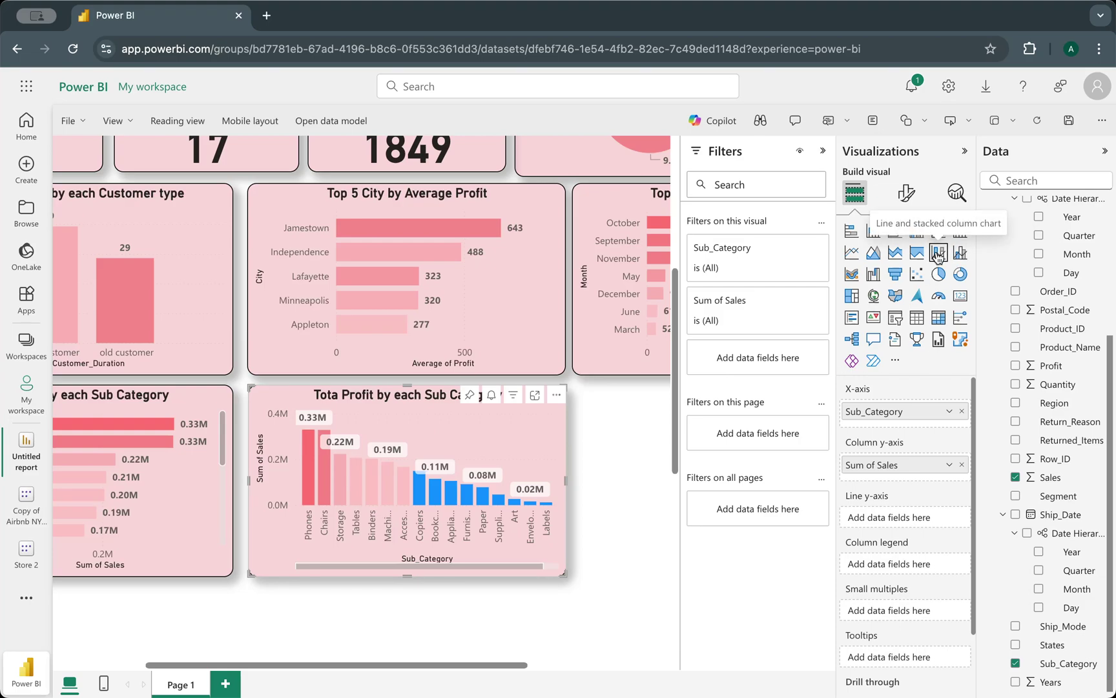
{"action": "left_click", "coordinate": [852, 232]}
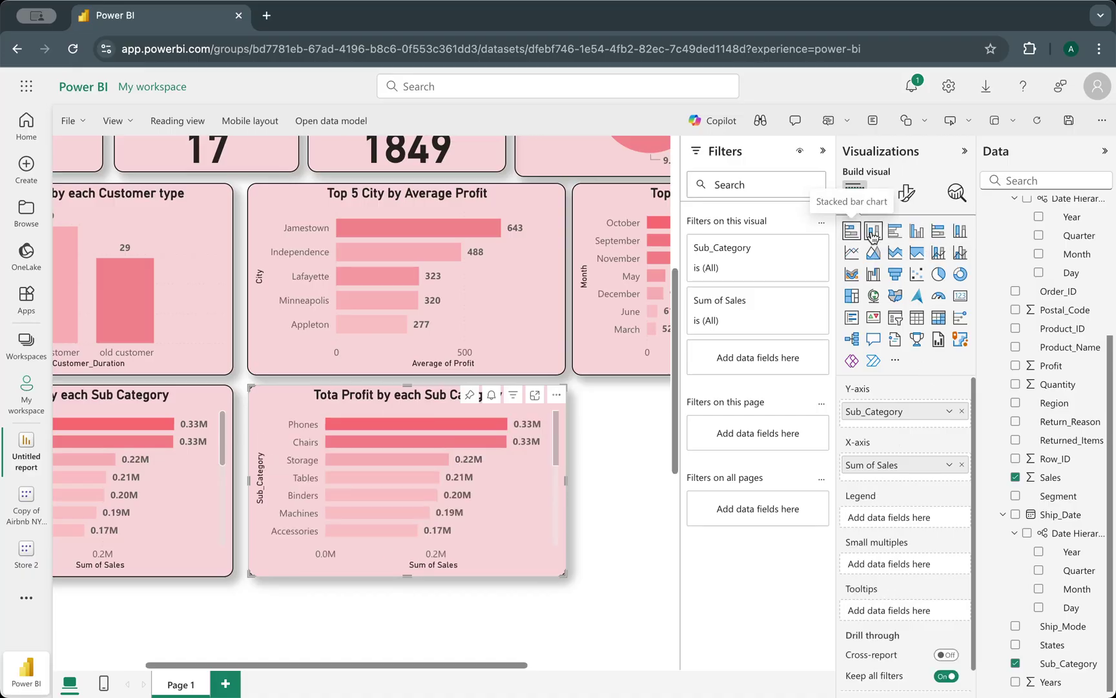
- Convert both the copied and the original sub-category sales charts to line charts
{"action": "left_click", "coordinate": [852, 253]}
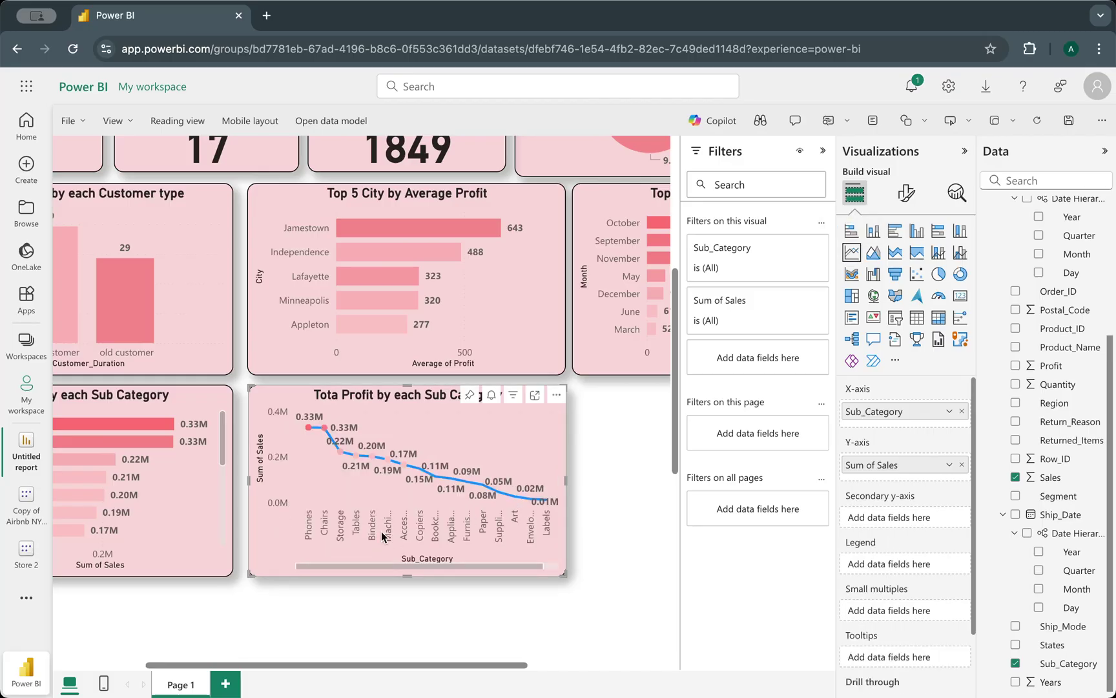
{"action": "left_click", "coordinate": [204, 501]}
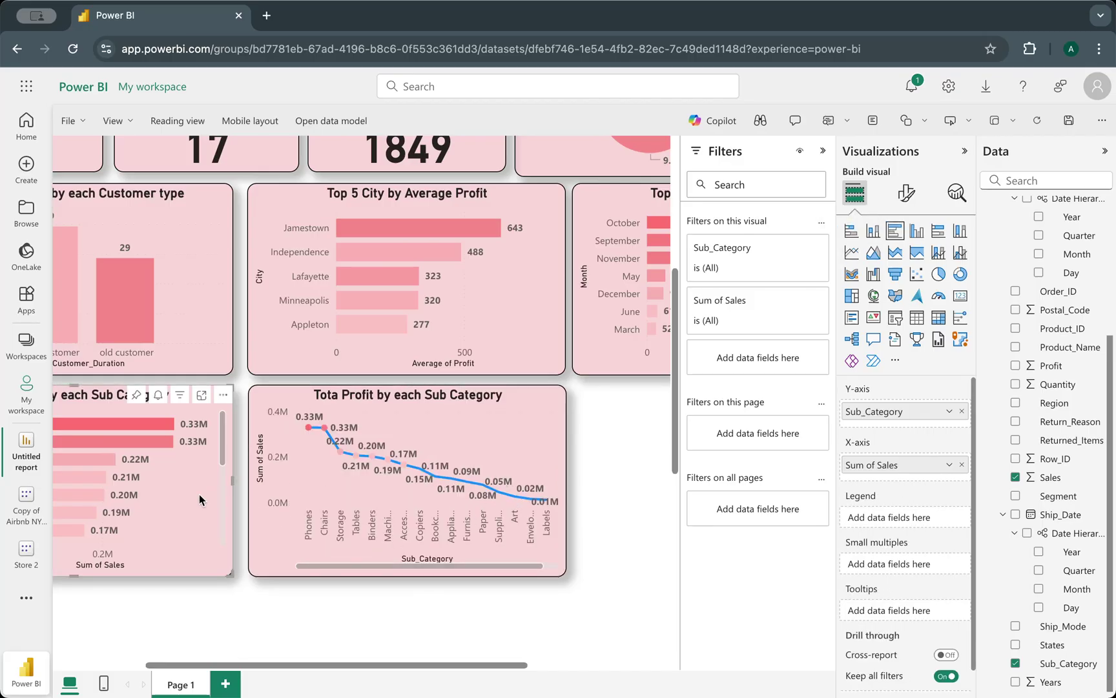
{"action": "left_click", "coordinate": [852, 253]}
{"action": "scroll", "coordinate": [264, 612], "scroll_direction": "left", "scroll_amount": 5}
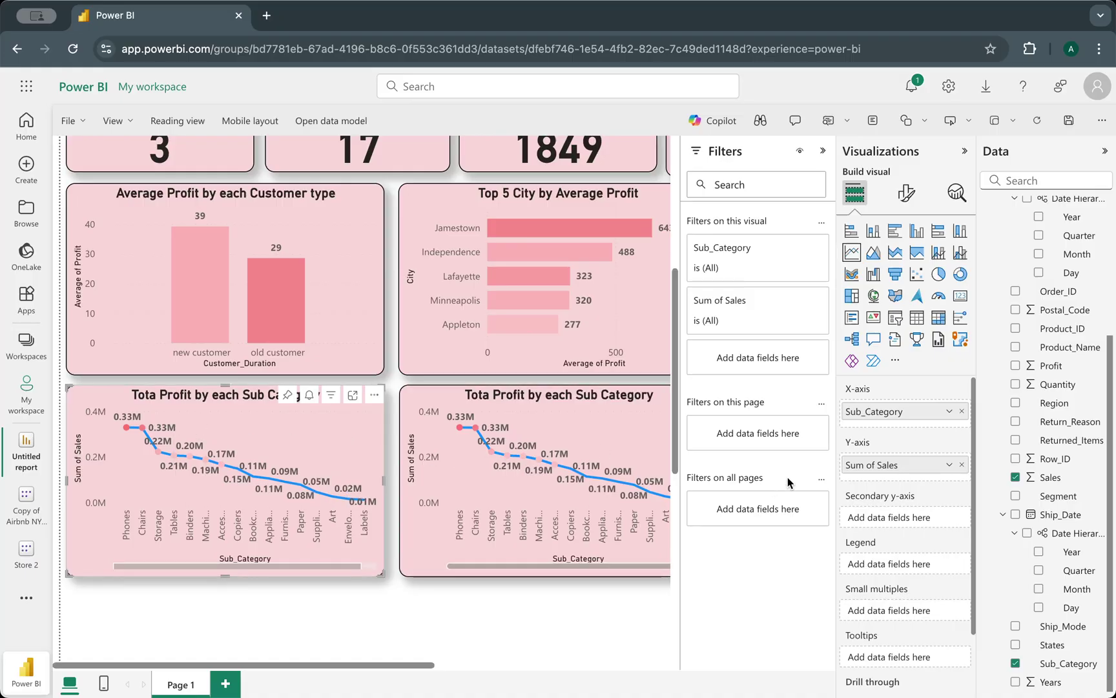
- Color the line of the original sub-category sales chart pink-red, matching the dashboard theme
{"action": "scroll", "coordinate": [922, 417], "scroll_direction": "down", "scroll_amount": 2}
{"action": "scroll", "coordinate": [921, 416], "scroll_direction": "up", "scroll_amount": 2}
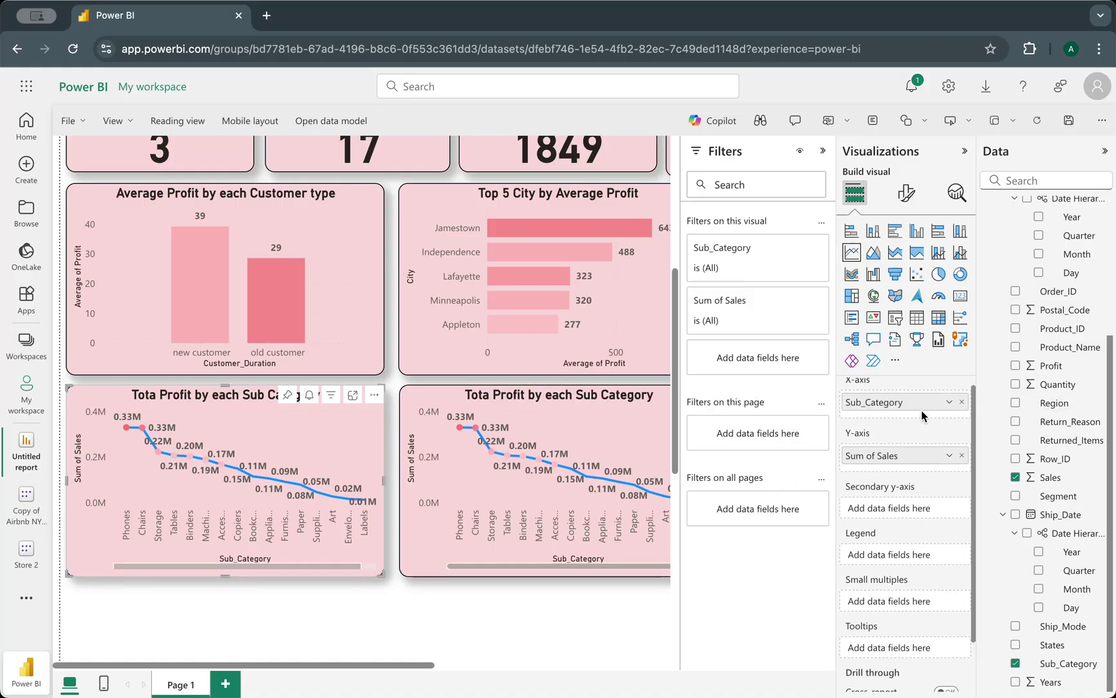
{"action": "left_click", "coordinate": [907, 192]}
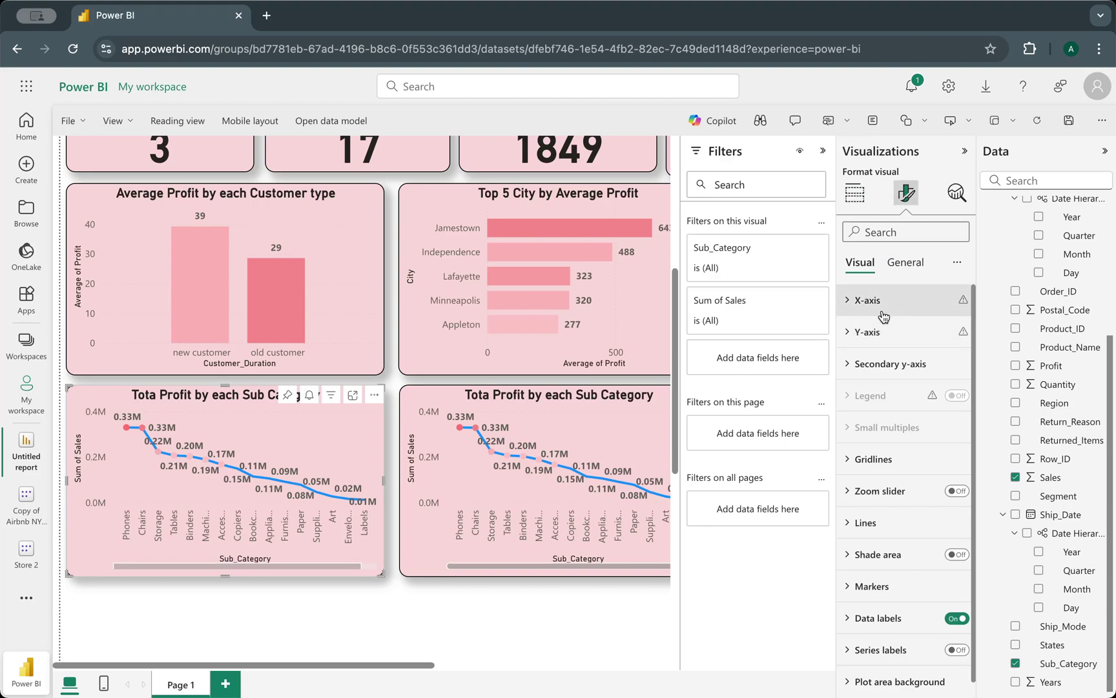
{"action": "scroll", "coordinate": [876, 504], "scroll_direction": "down", "scroll_amount": 1}
{"action": "left_click", "coordinate": [865, 517]}
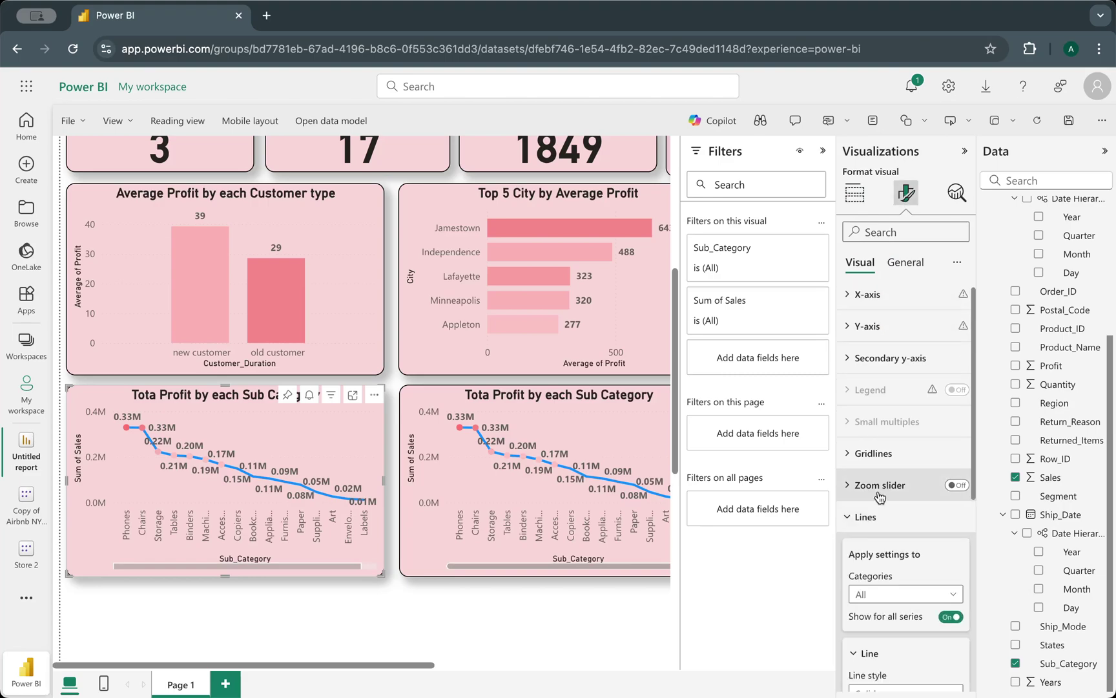
{"action": "scroll", "coordinate": [878, 492], "scroll_direction": "down", "scroll_amount": 3}
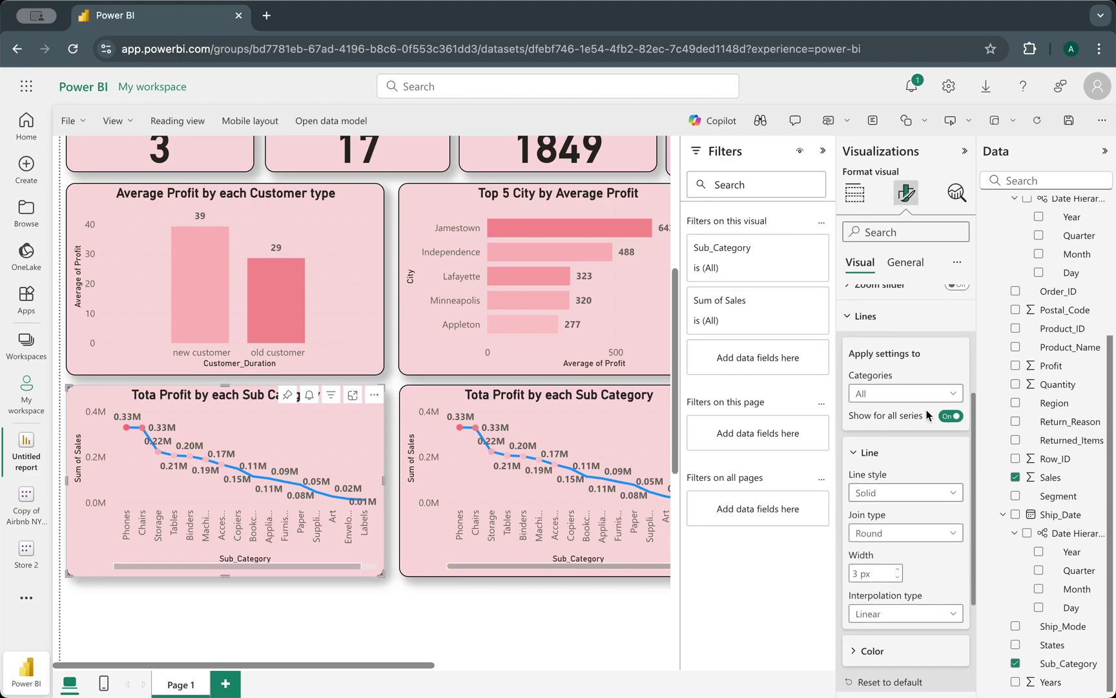
{"action": "left_click", "coordinate": [944, 399]}
{"action": "left_click", "coordinate": [944, 399]}
{"action": "scroll", "coordinate": [929, 490], "scroll_direction": "down", "scroll_amount": 4}
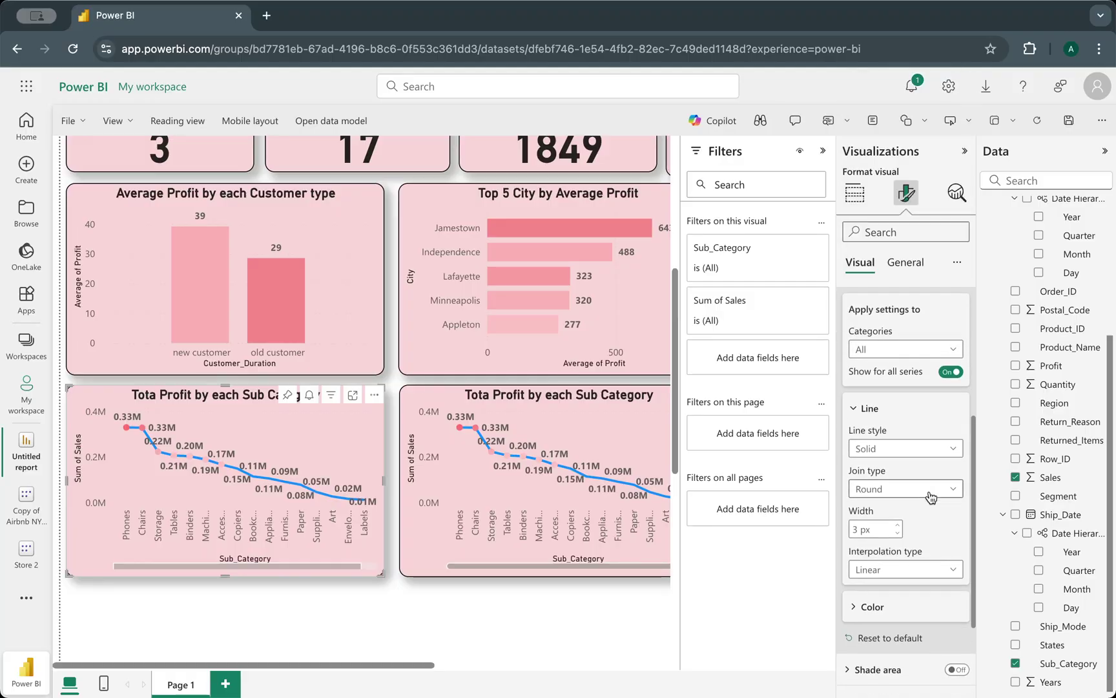
{"action": "left_click", "coordinate": [872, 541]}
{"action": "scroll", "coordinate": [904, 465], "scroll_direction": "down", "scroll_amount": 3}
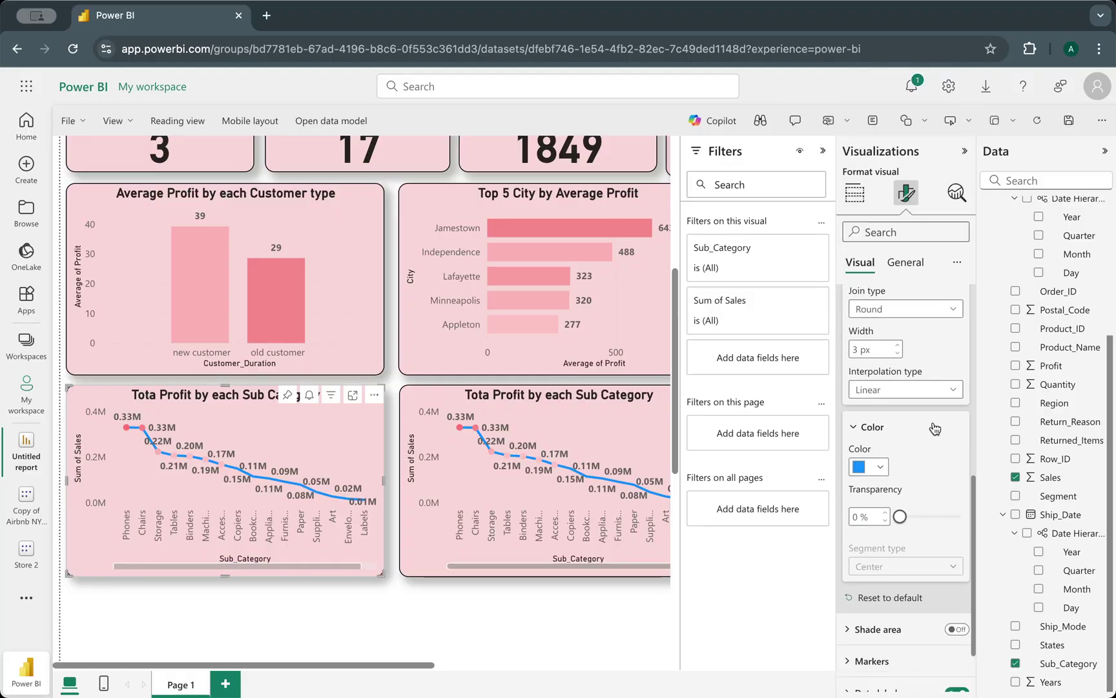
{"action": "left_click", "coordinate": [882, 468]}
{"action": "left_click", "coordinate": [977, 399]}
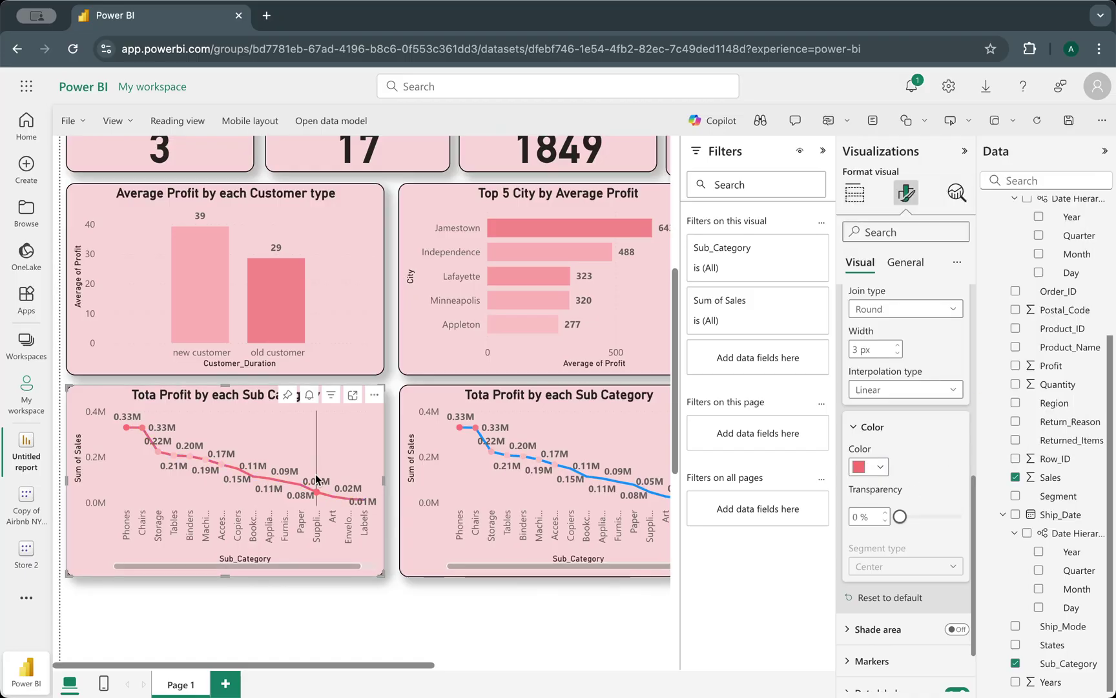
- Replace Sub_Category with States on the X-axis of the copied sales chart below Top 5 City by Average Profit
{"action": "left_click", "coordinate": [456, 605]}
{"action": "scroll", "coordinate": [456, 606], "scroll_direction": "right", "scroll_amount": 3}
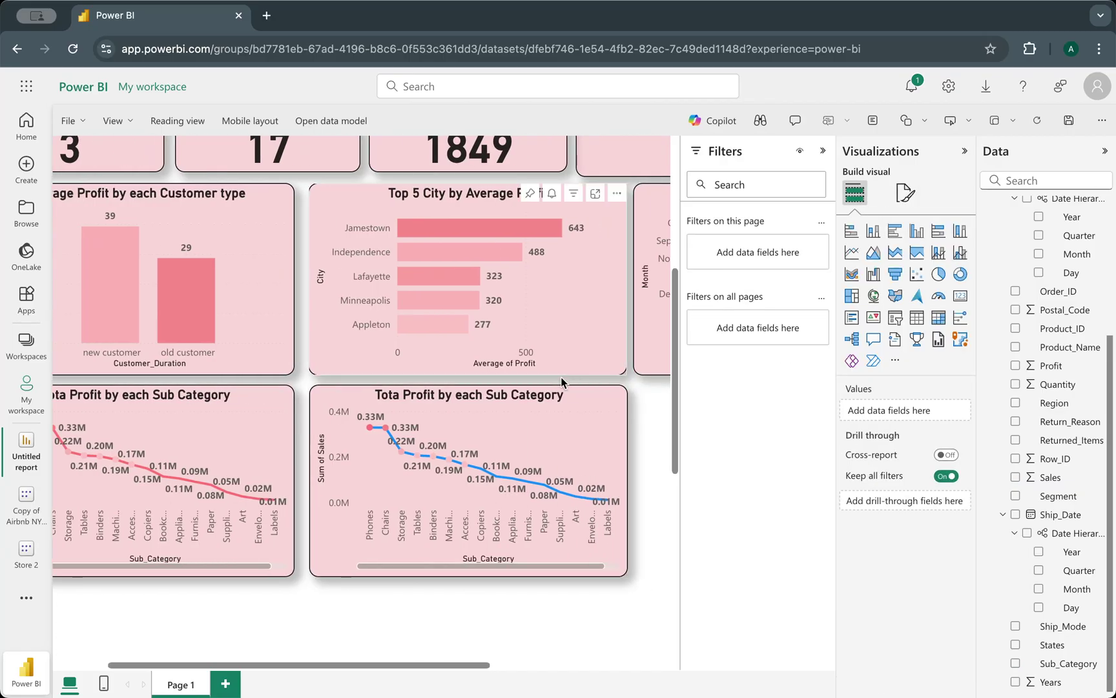
{"action": "left_click", "coordinate": [561, 424]}
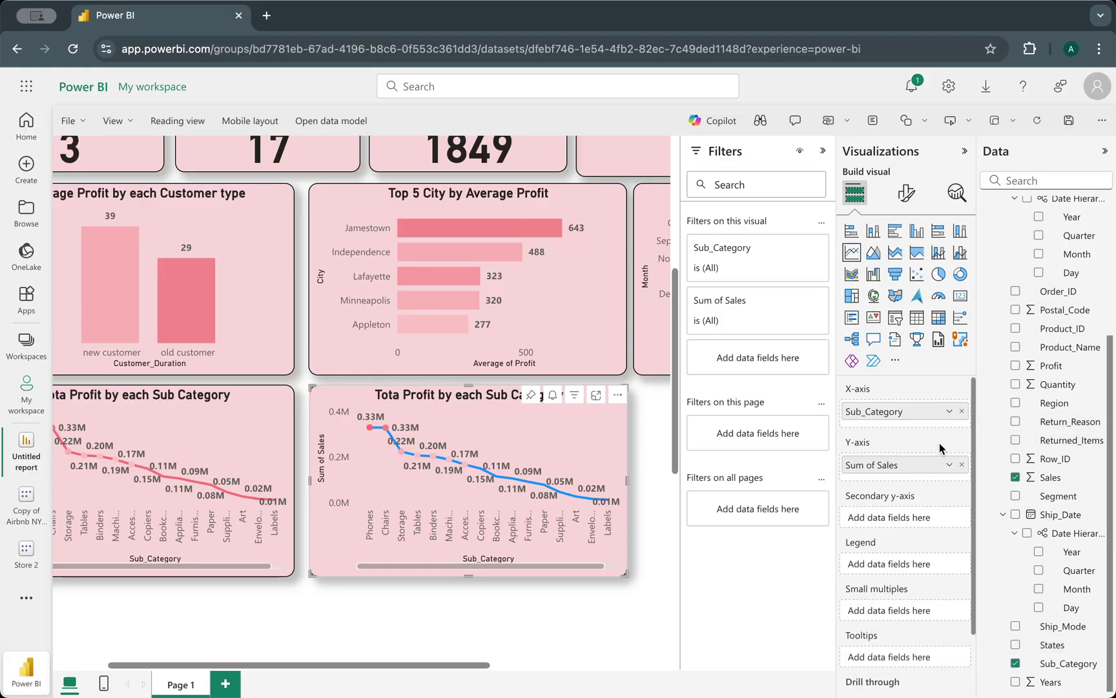
{"action": "left_click", "coordinate": [961, 411]}
{"action": "left_click_drag", "start_coordinate": [1050, 645], "coordinate": [924, 415]}
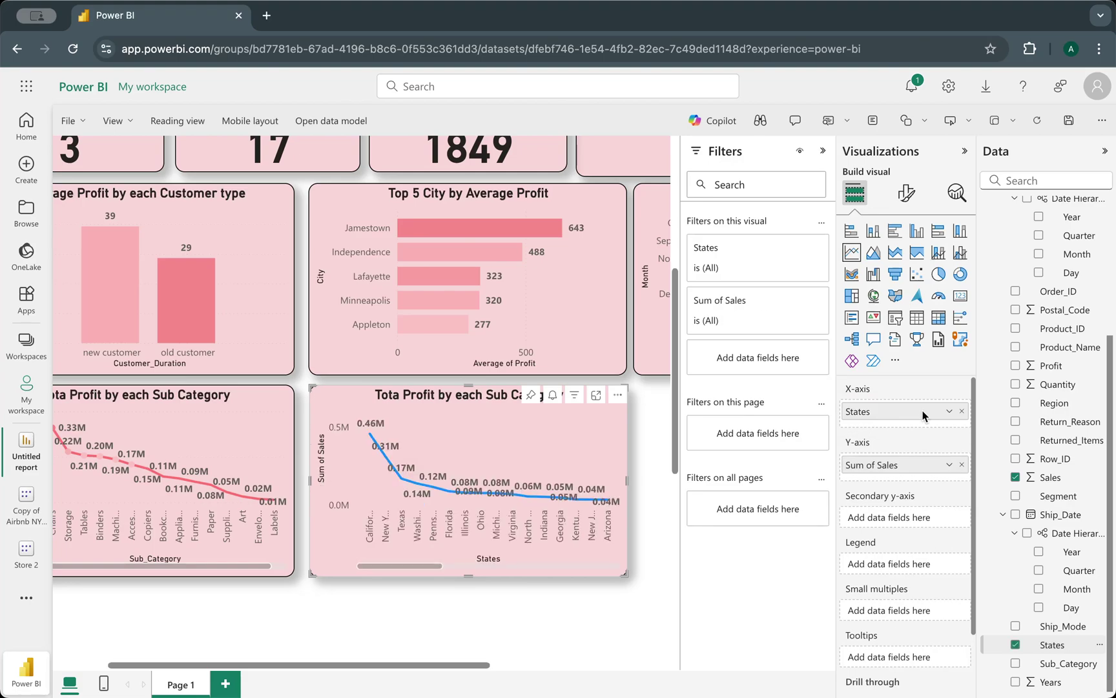
- Try swapping the States and Sales fields between the copied chart's axes and restore their original placement
{"action": "mouse_move", "coordinate": [370, 416]}
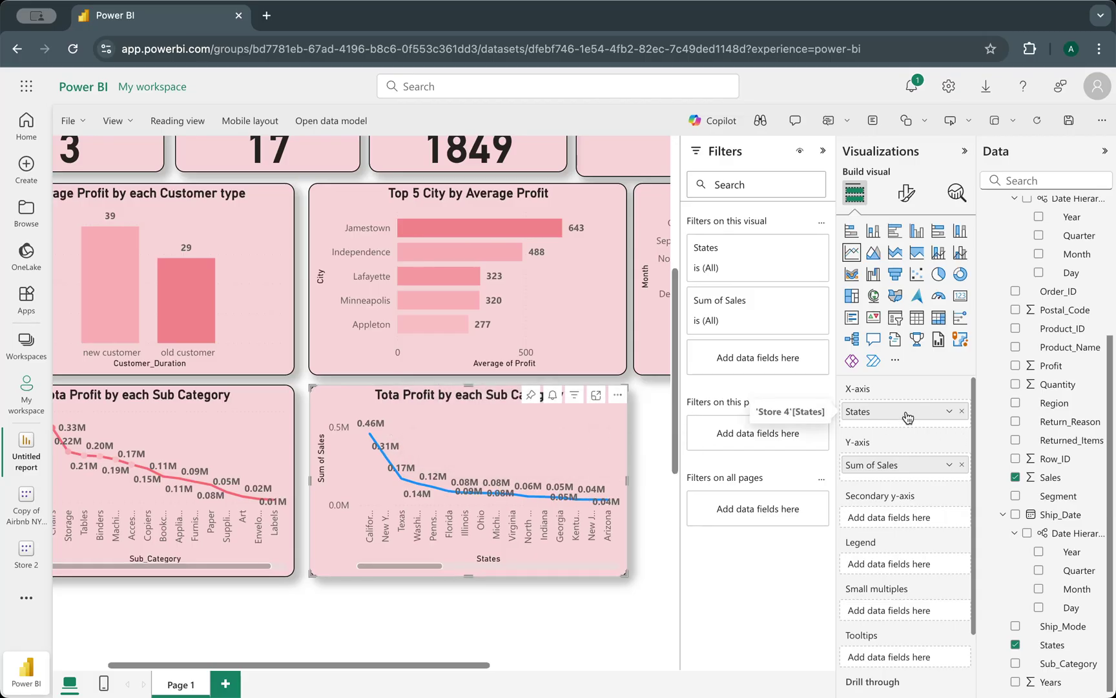
{"action": "mouse_move", "coordinate": [908, 417]}
{"action": "left_mouse_down"}
{"action": "mouse_move", "coordinate": [910, 489]}
{"action": "mouse_move", "coordinate": [892, 414]}
{"action": "mouse_move", "coordinate": [903, 412]}
{"action": "left_mouse_up"}
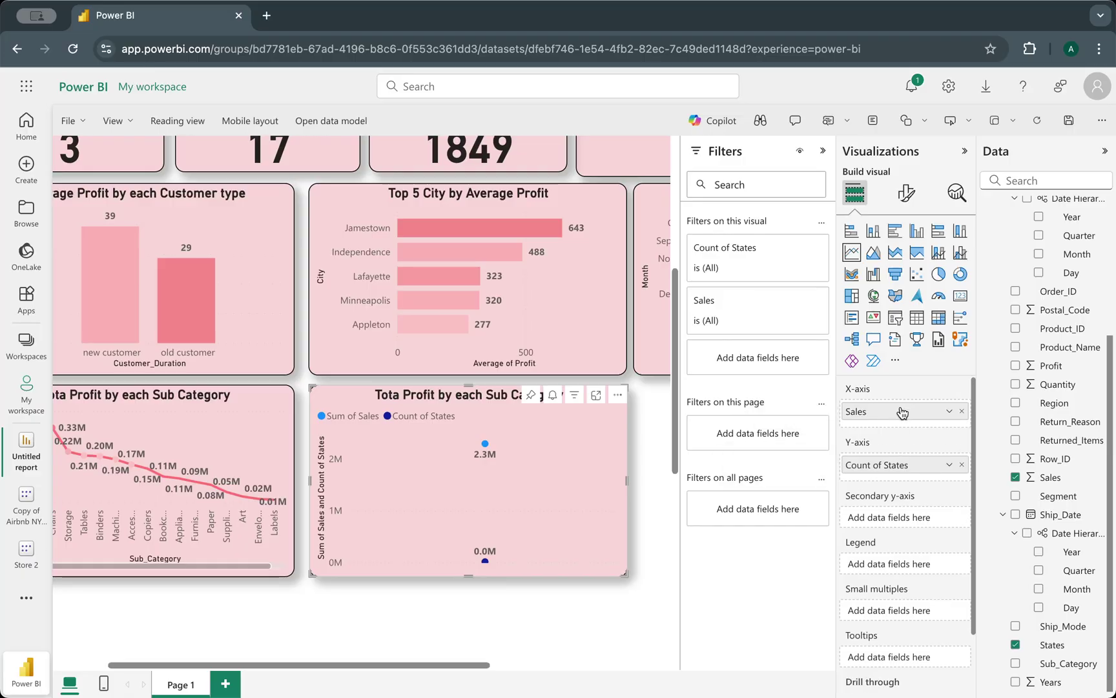
{"action": "mouse_move", "coordinate": [902, 417]}
{"action": "left_mouse_down"}
{"action": "mouse_move", "coordinate": [902, 490]}
{"action": "mouse_move", "coordinate": [883, 413]}
{"action": "left_mouse_up"}
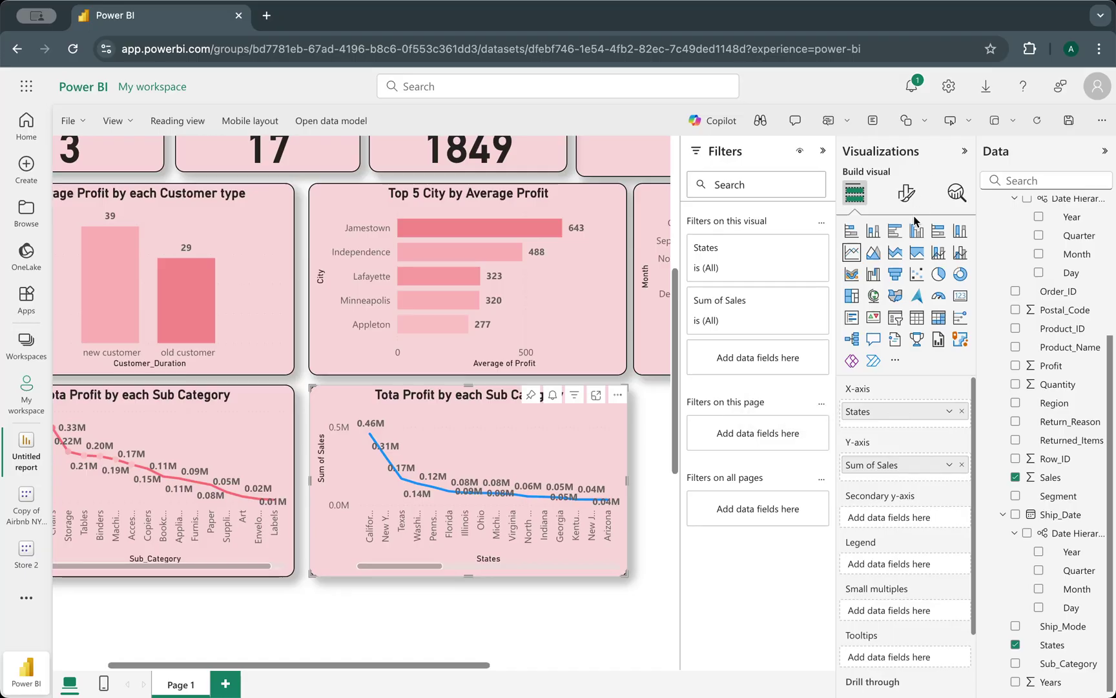
- Try the state sales chart as clustered column, 100% stacked bar and 100% stacked column charts before returning it to a line chart
{"action": "left_click", "coordinate": [914, 236]}
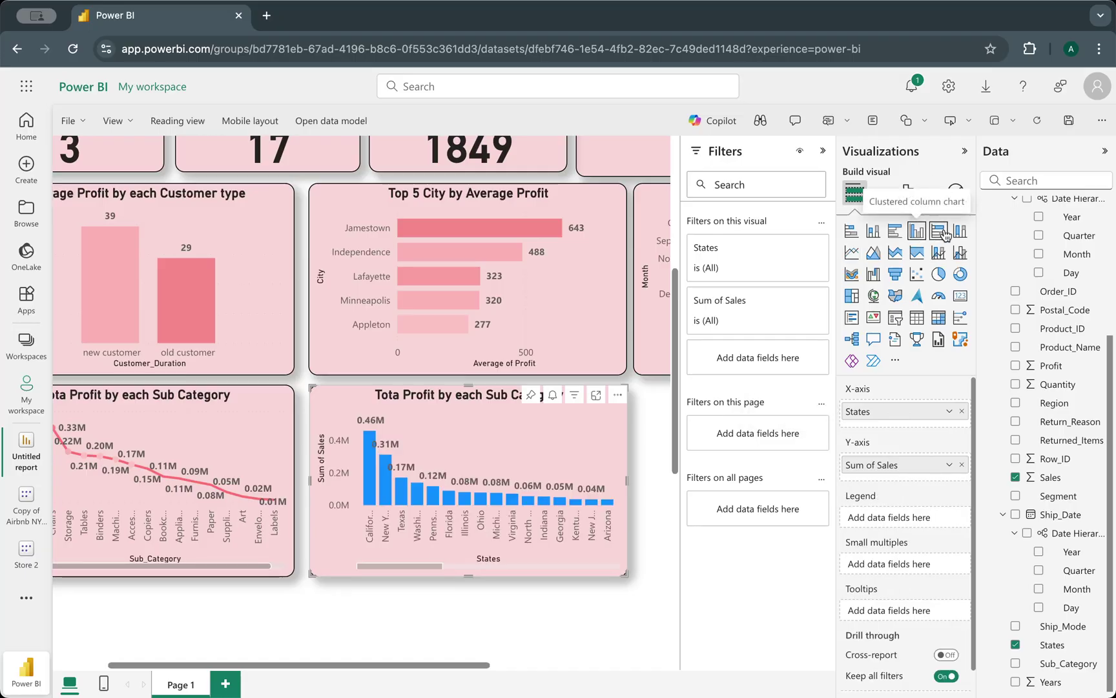
{"action": "left_click", "coordinate": [938, 231]}
{"action": "left_click", "coordinate": [960, 231]}
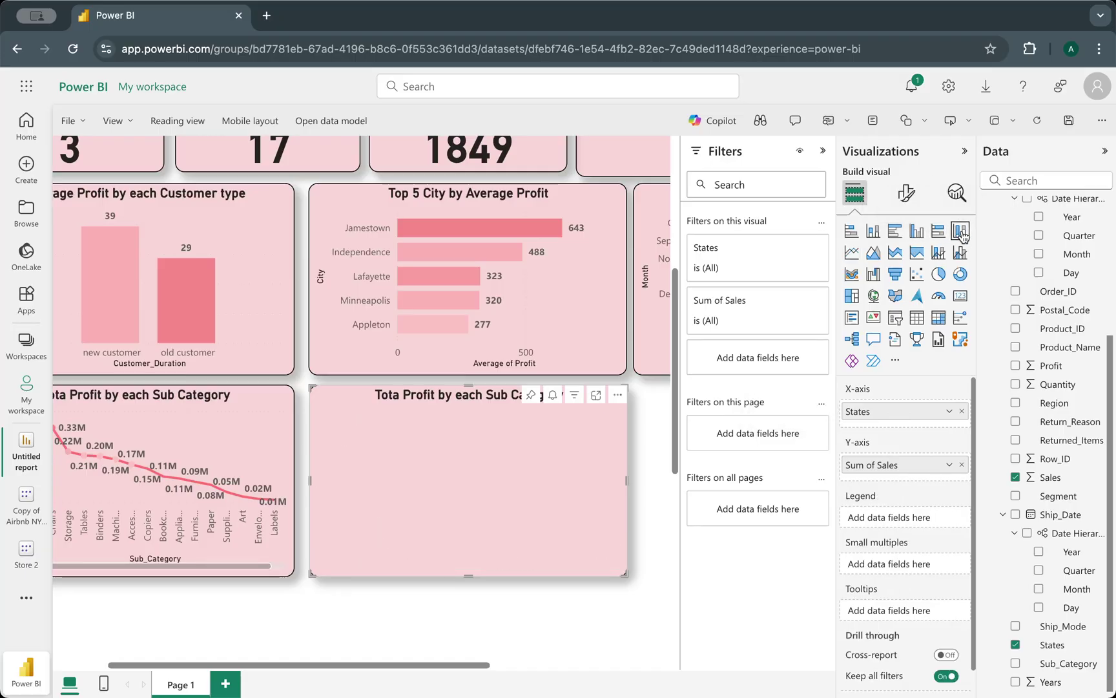
{"action": "left_click", "coordinate": [852, 254]}
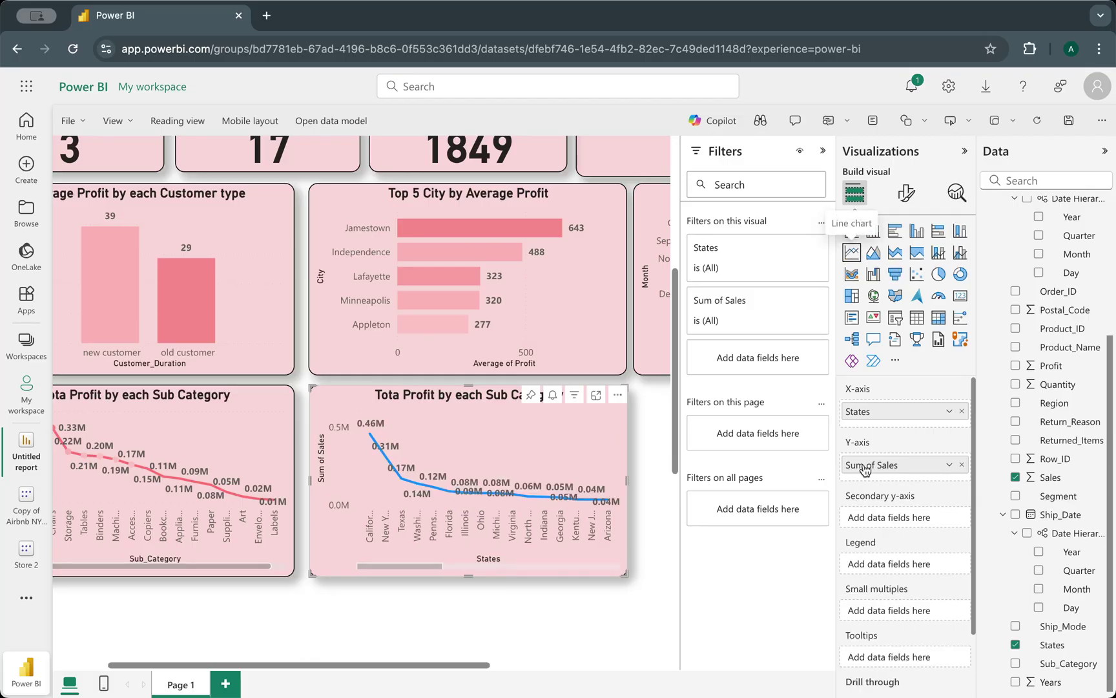
- Color the state sales chart's line the same pink-red as the sub-category chart's line
{"action": "left_click", "coordinate": [907, 197]}
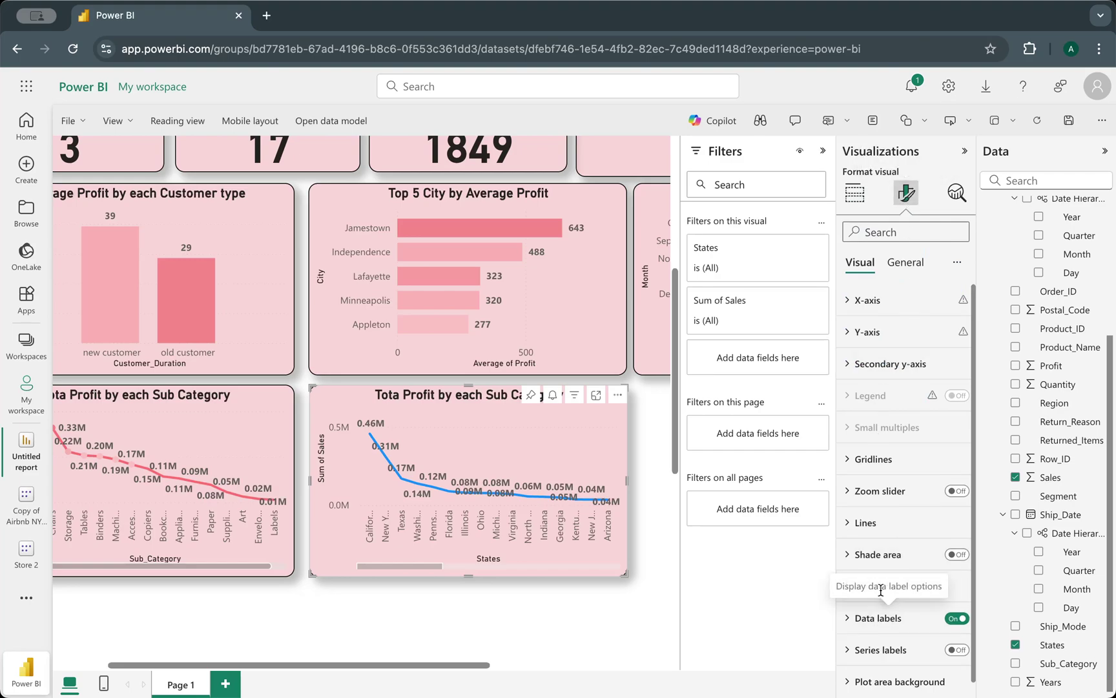
{"action": "left_click", "coordinate": [880, 523]}
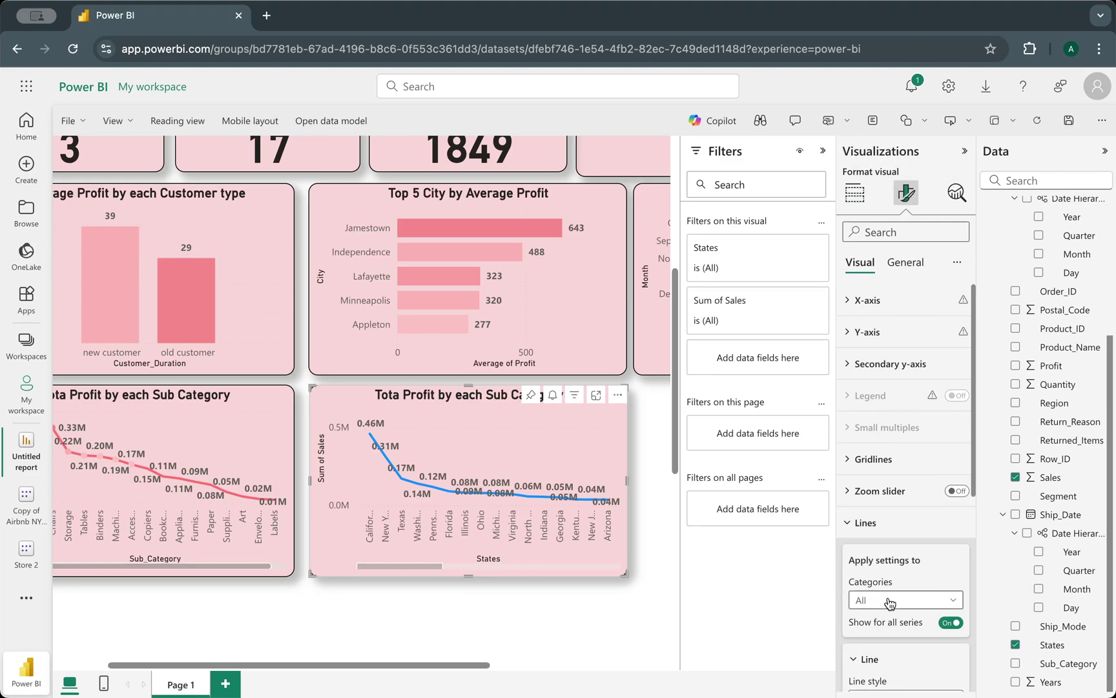
{"action": "scroll", "coordinate": [890, 604], "scroll_direction": "down", "scroll_amount": 2}
{"action": "scroll", "coordinate": [891, 603], "scroll_direction": "down", "scroll_amount": 3}
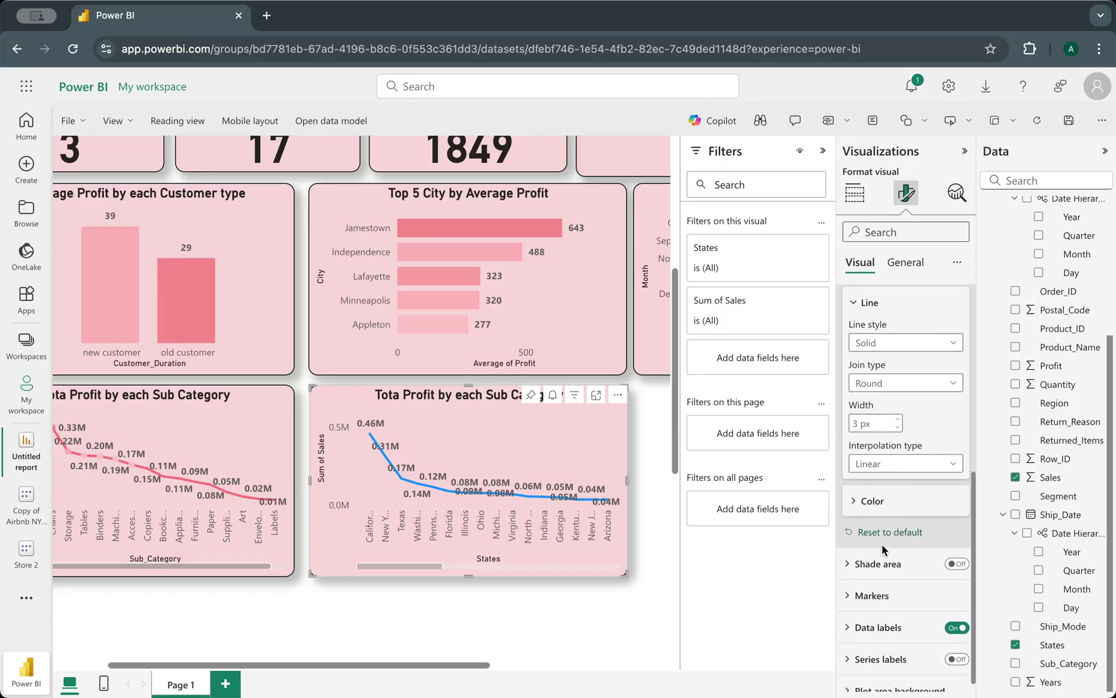
{"action": "left_click", "coordinate": [869, 514]}
{"action": "left_click", "coordinate": [869, 527]}
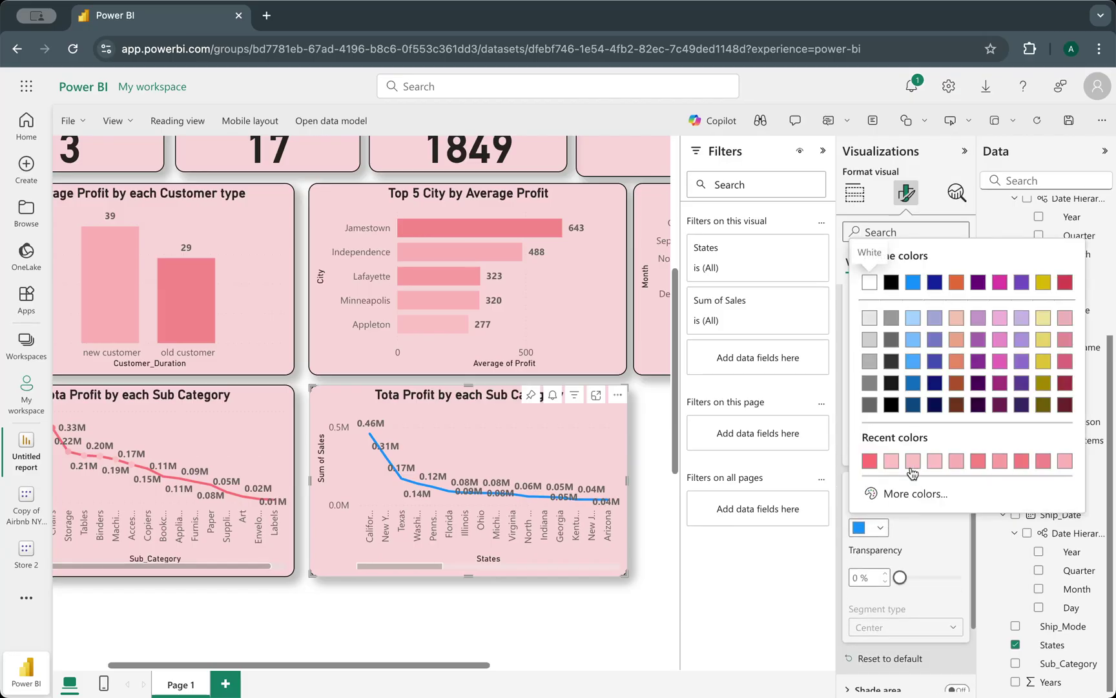
{"action": "left_click", "coordinate": [870, 464]}
{"action": "left_click", "coordinate": [586, 605]}
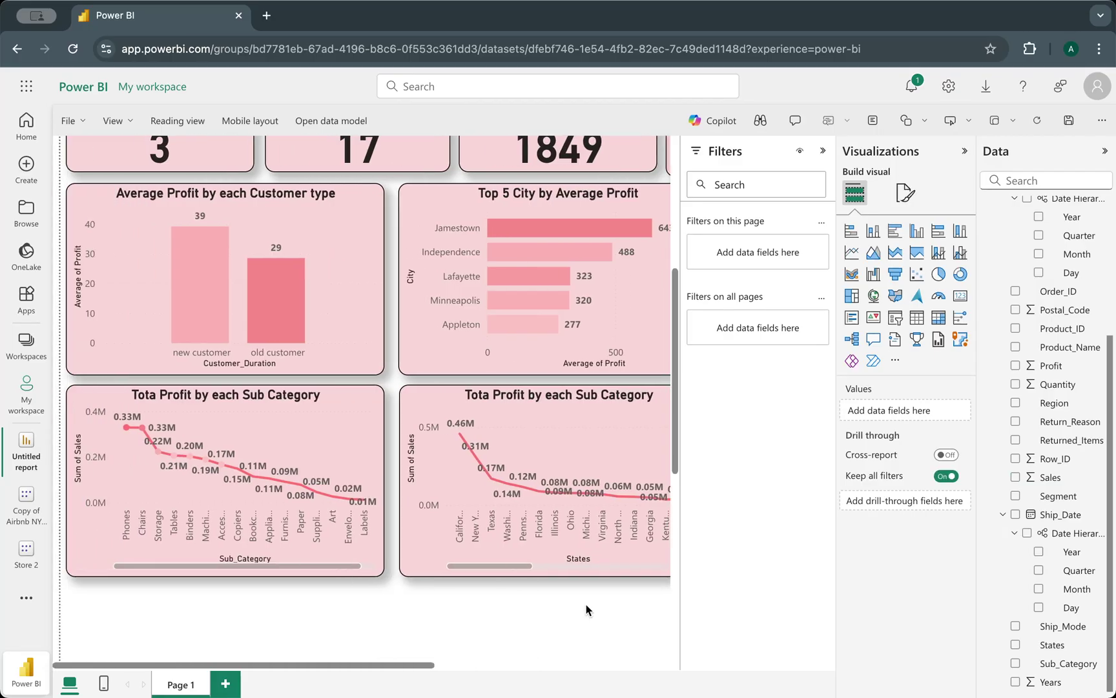
- Duplicate the state sales chart and place the copy beside it, aligned below the Top Month by Average Profit chart
{"action": "scroll", "coordinate": [586, 605], "scroll_direction": "left", "scroll_amount": 3}
{"action": "scroll", "coordinate": [586, 605], "scroll_direction": "right", "scroll_amount": 3}
{"action": "scroll", "coordinate": [587, 605], "scroll_direction": "left", "scroll_amount": 2}
{"action": "scroll", "coordinate": [591, 606], "scroll_direction": "right", "scroll_amount": 5}
{"action": "scroll", "coordinate": [597, 607], "scroll_direction": "right", "scroll_amount": 4}
{"action": "scroll", "coordinate": [620, 605], "scroll_direction": "left", "scroll_amount": 10}
{"action": "scroll", "coordinate": [620, 605], "scroll_direction": "right", "scroll_amount": 9}
{"action": "scroll", "coordinate": [620, 605], "scroll_direction": "right", "scroll_amount": 4}
{"action": "left_click", "coordinate": [295, 433]}
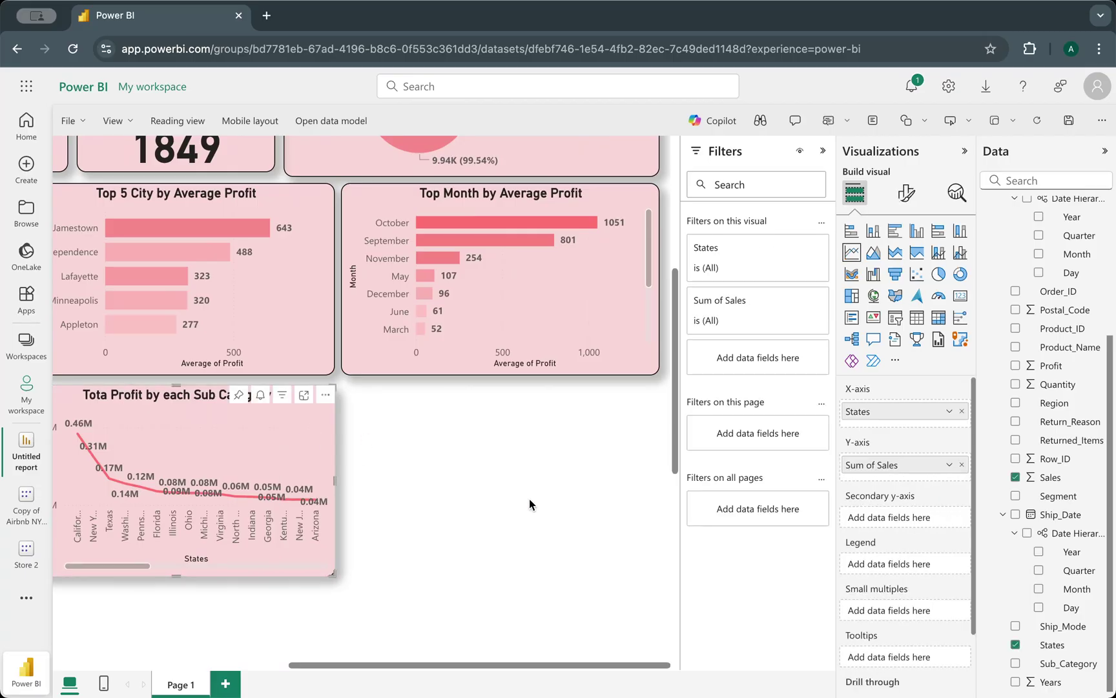
{"action": "key", "text": "ctrl+c"}
{"action": "key", "text": "ctrl+v"}
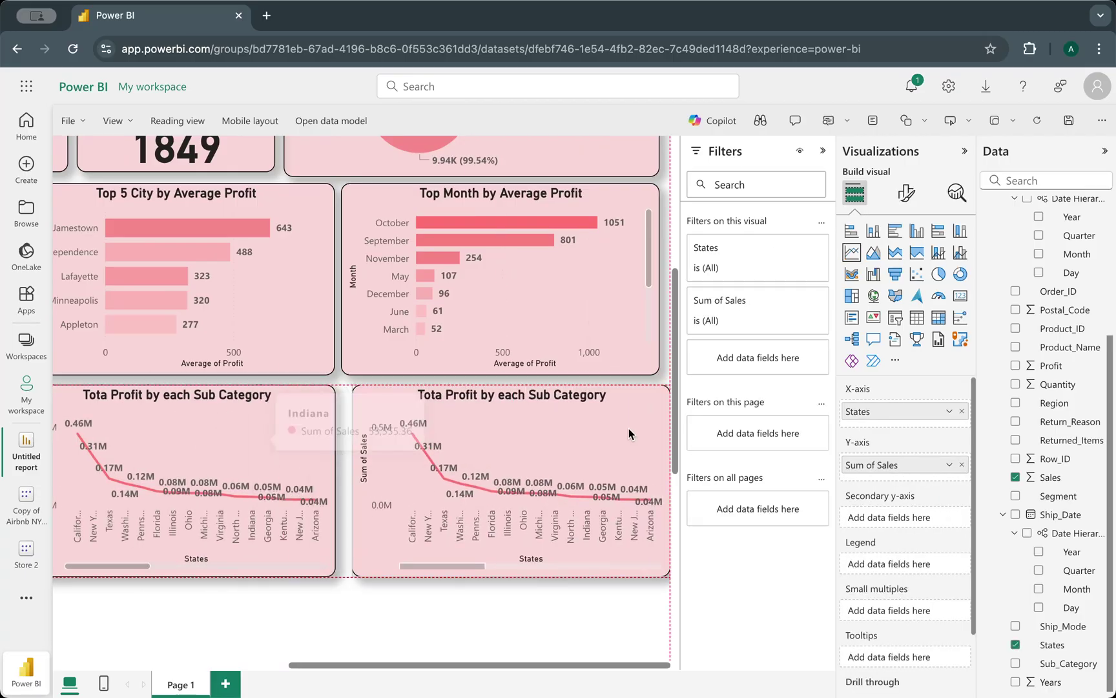
{"action": "left_click_drag", "start_coordinate": [591, 431], "coordinate": [573, 431]}
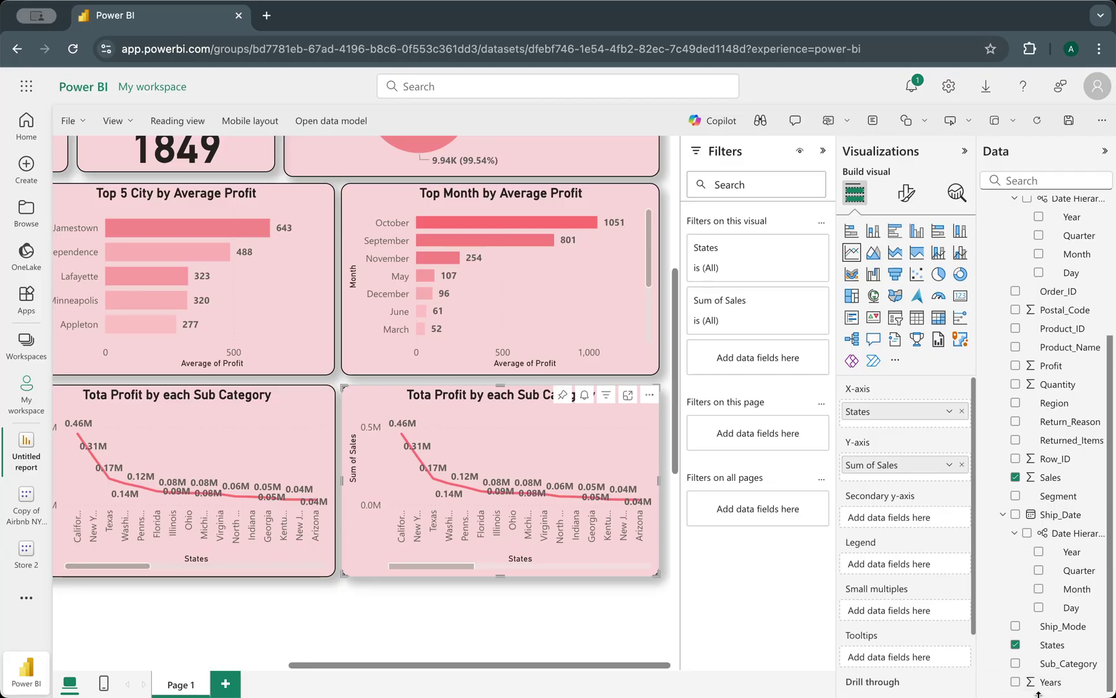
- Turn the new copy into a donut chart of Sales by Region instead of States, and collapse the filters
{"action": "scroll", "coordinate": [1050, 509], "scroll_direction": "up", "scroll_amount": 1}
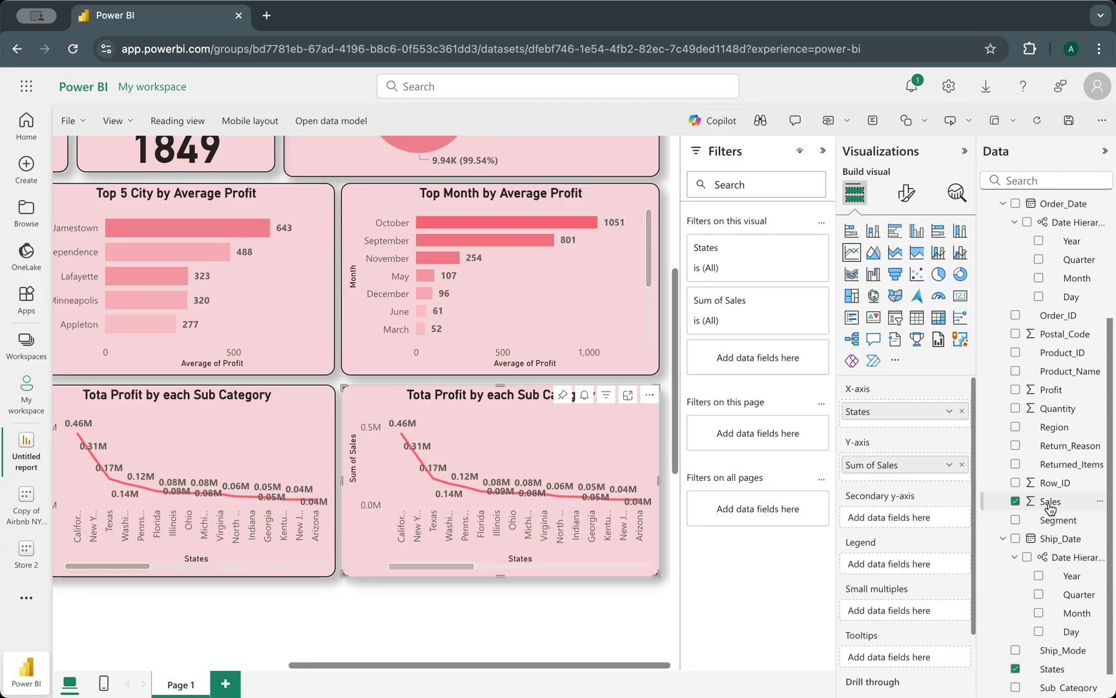
{"action": "scroll", "coordinate": [1051, 509], "scroll_direction": "up", "scroll_amount": 2}
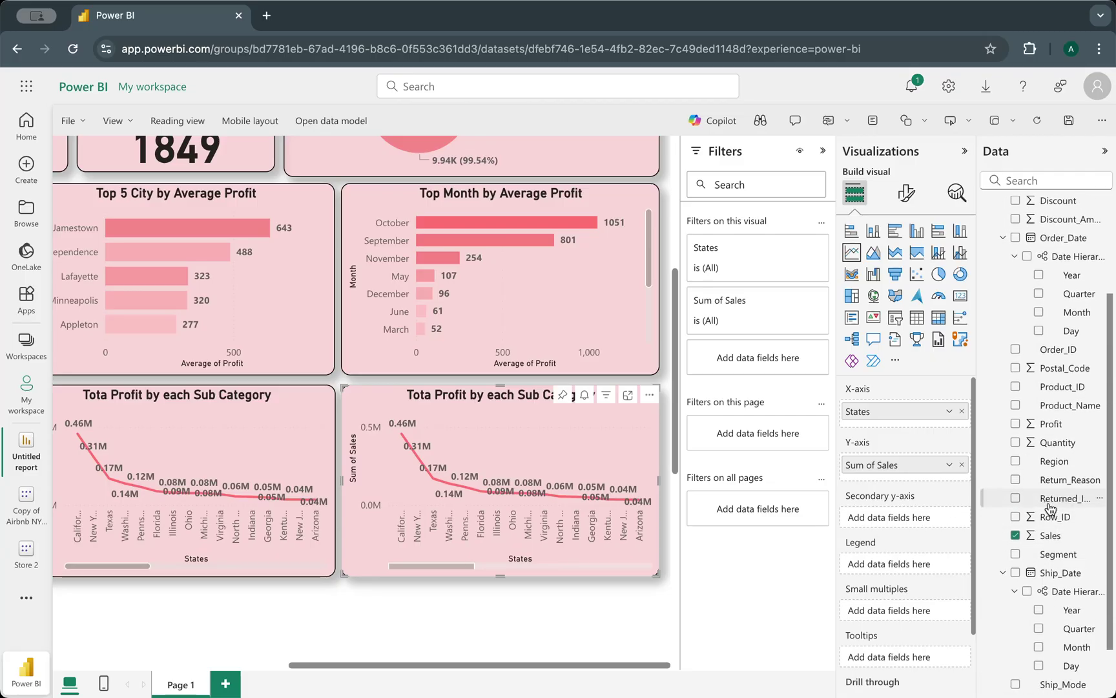
{"action": "left_click", "coordinate": [962, 411]}
{"action": "left_click_drag", "start_coordinate": [1063, 467], "coordinate": [922, 420]}
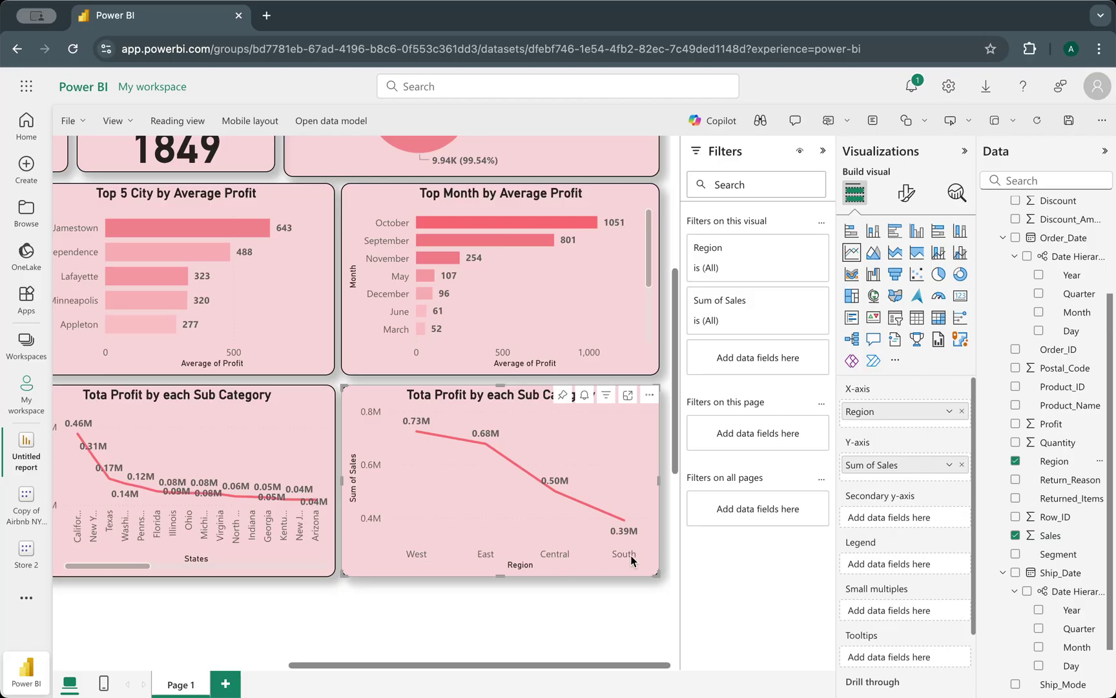
{"action": "left_click", "coordinate": [960, 274]}
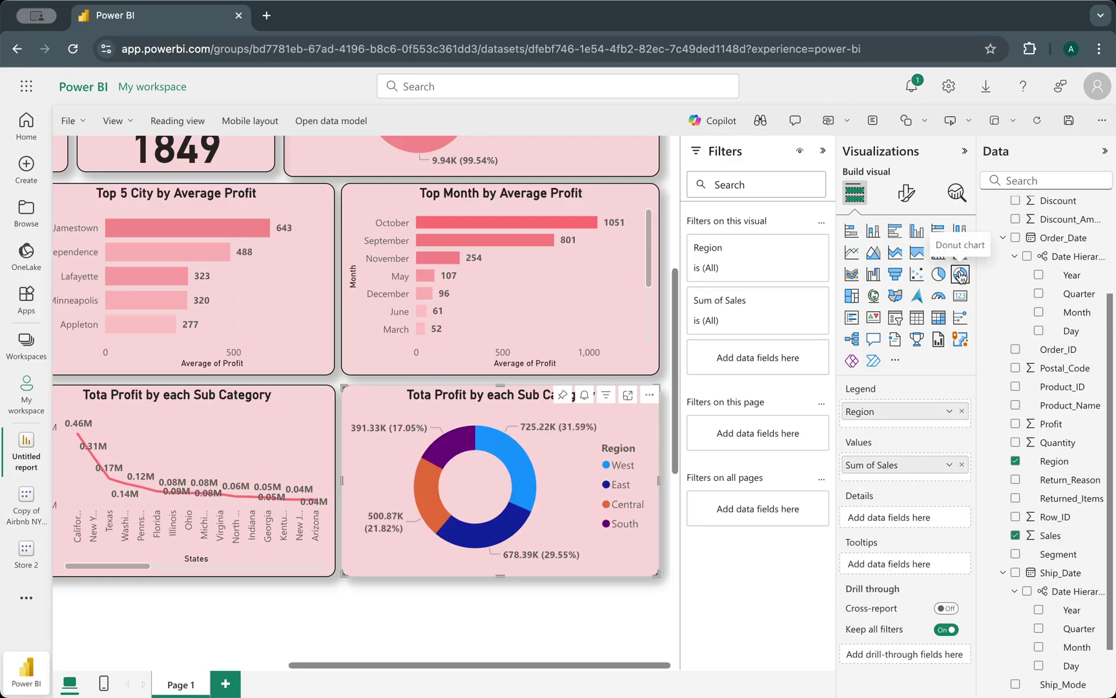
{"action": "left_click", "coordinate": [823, 150]}
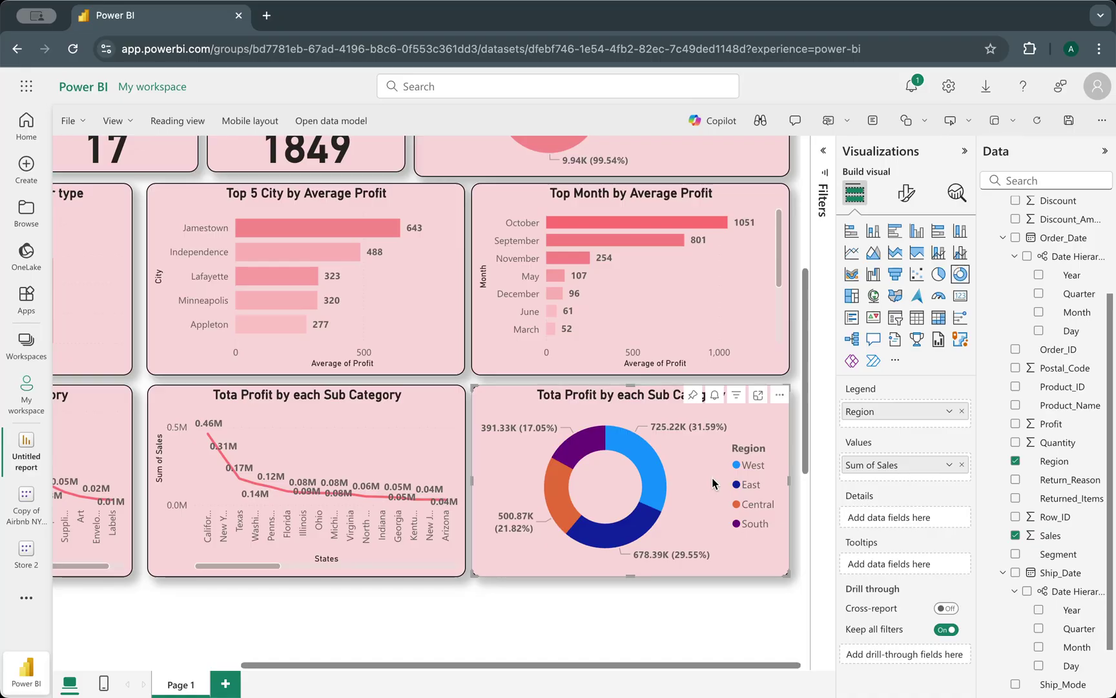
- Color the donut chart's West slice pink-red and its East slice a slightly lighter medium pink
{"action": "left_click", "coordinate": [906, 193]}
{"action": "left_click", "coordinate": [852, 332]}
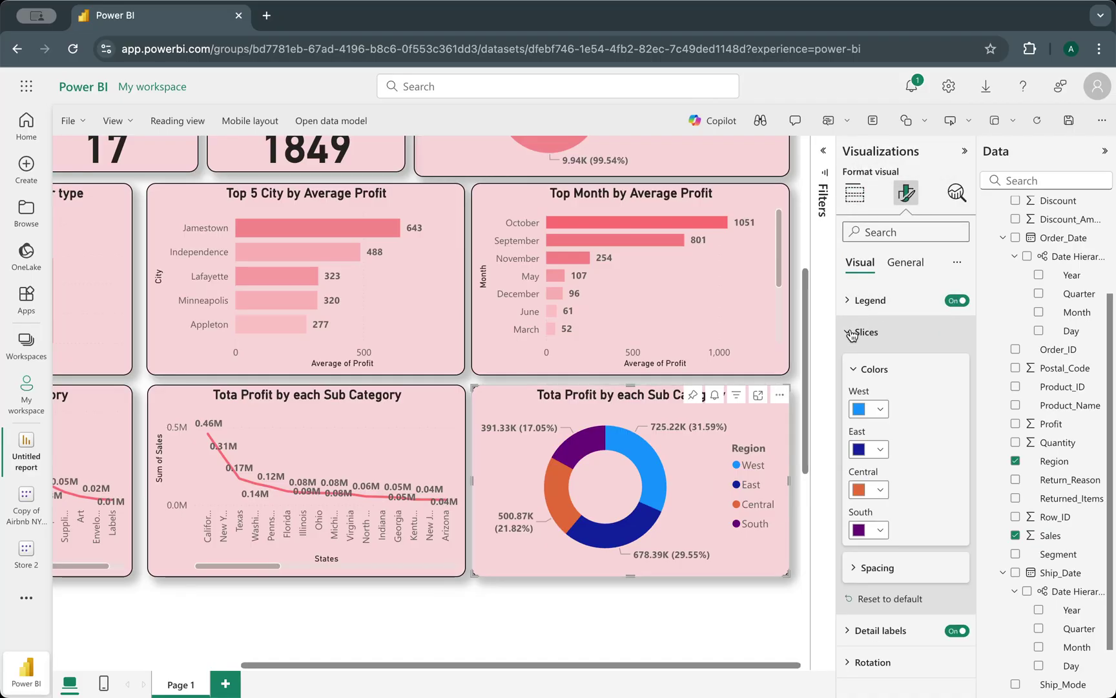
{"action": "left_click", "coordinate": [879, 406]}
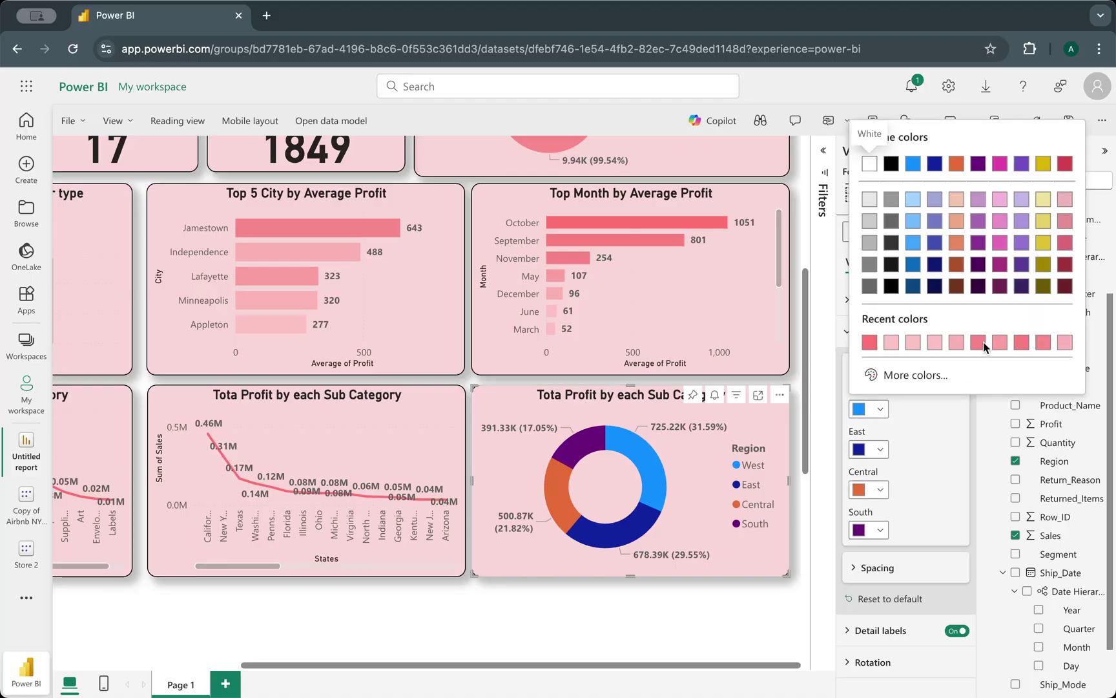
{"action": "left_click", "coordinate": [873, 343]}
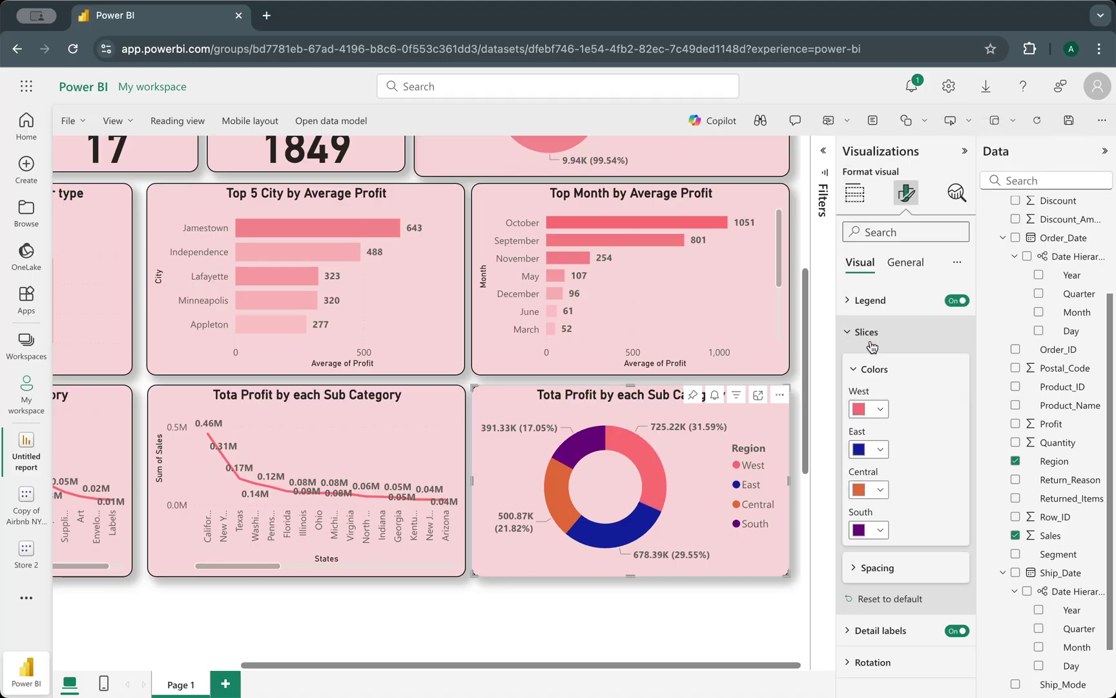
{"action": "left_click", "coordinate": [876, 450]}
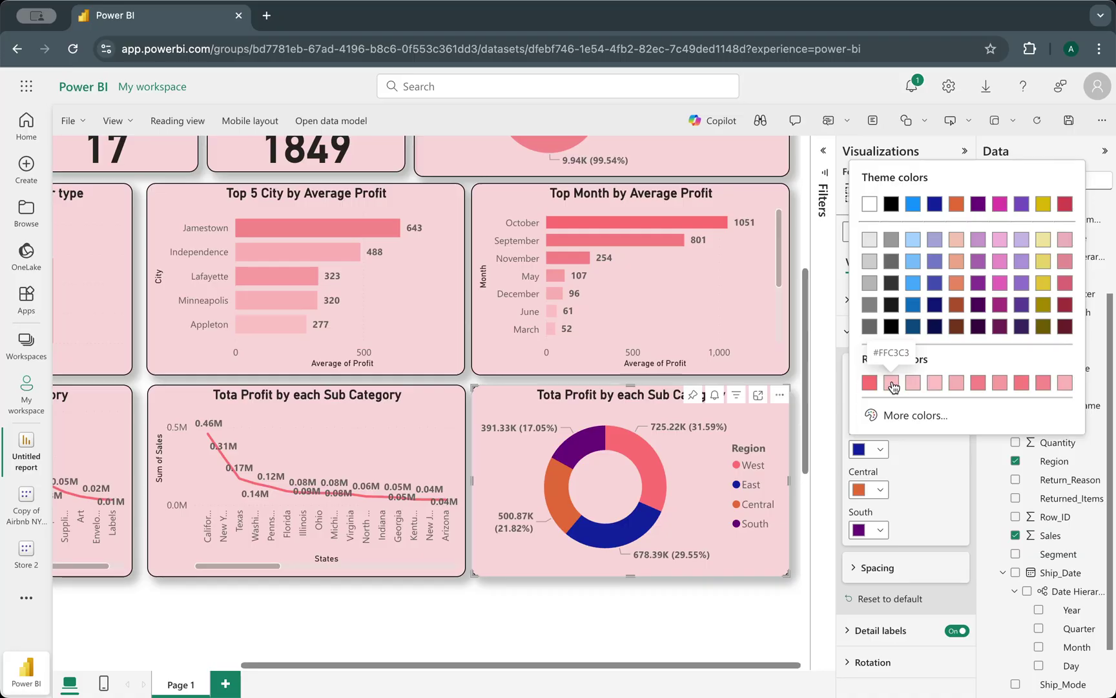
{"action": "left_click", "coordinate": [892, 384]}
{"action": "left_click", "coordinate": [879, 409]}
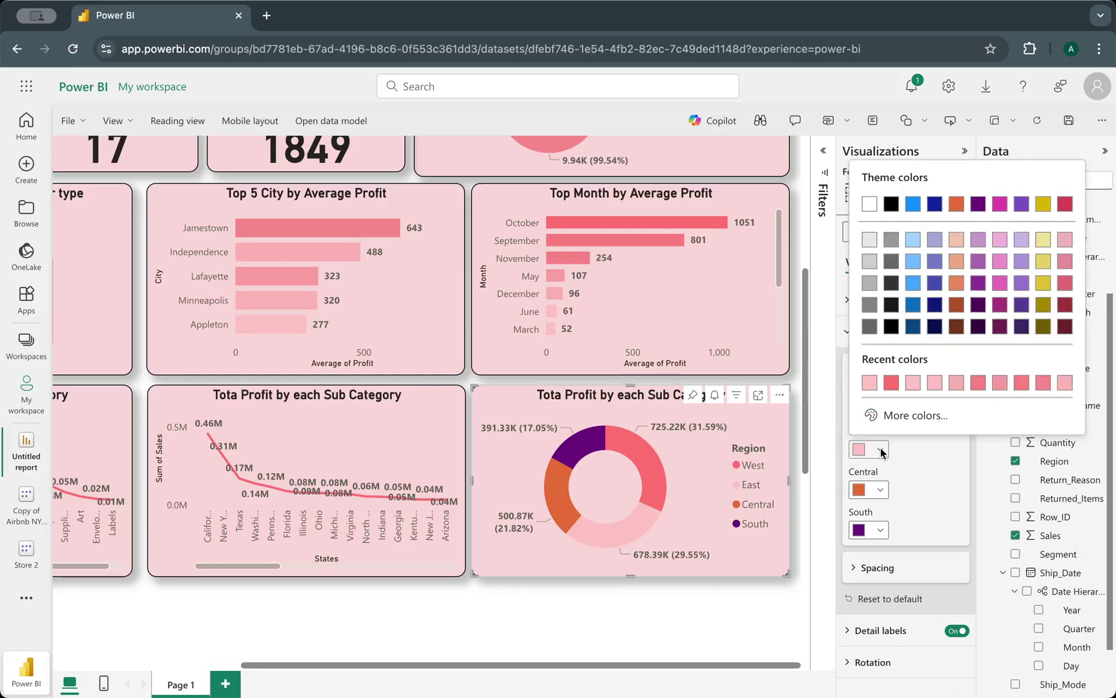
{"action": "left_click", "coordinate": [981, 384]}
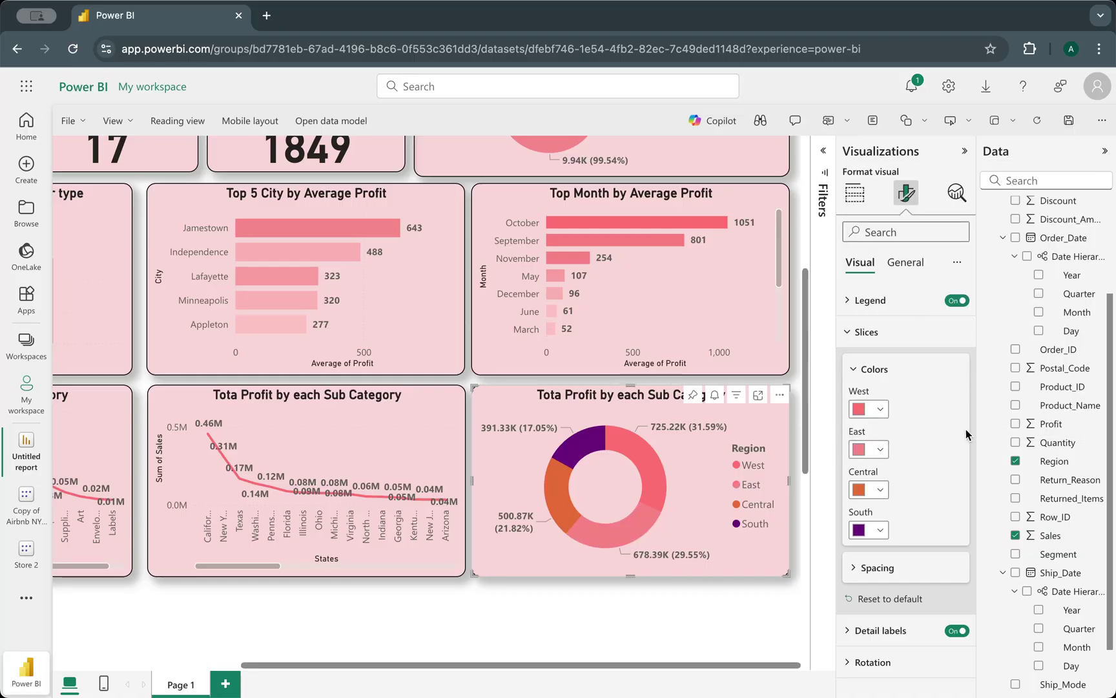
- Color the donut chart's Central slice a lighter custom pink, #FBA0A0
{"action": "left_click", "coordinate": [880, 491]}
{"action": "left_click", "coordinate": [1021, 424]}
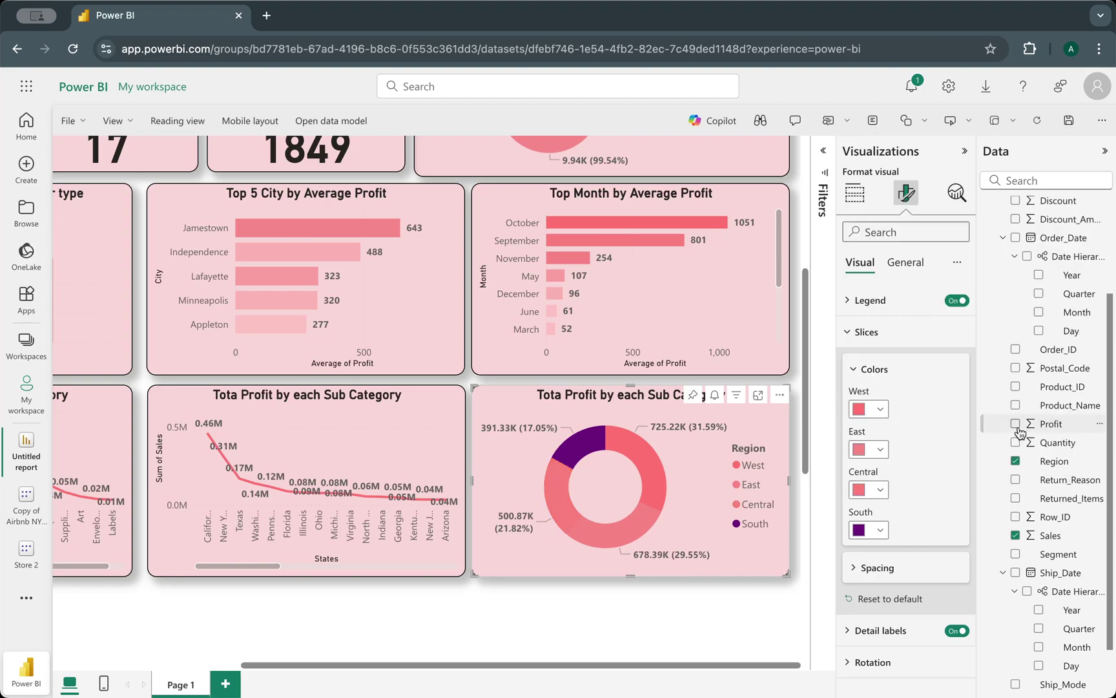
{"action": "left_click", "coordinate": [880, 490]}
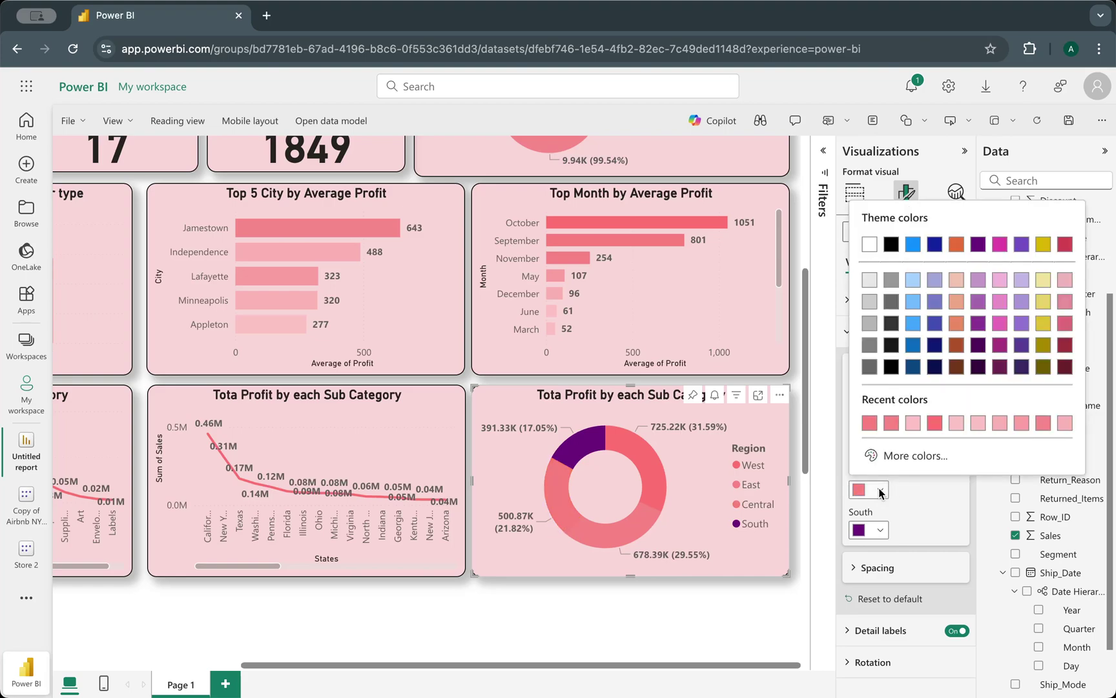
{"action": "left_click", "coordinate": [1043, 425]}
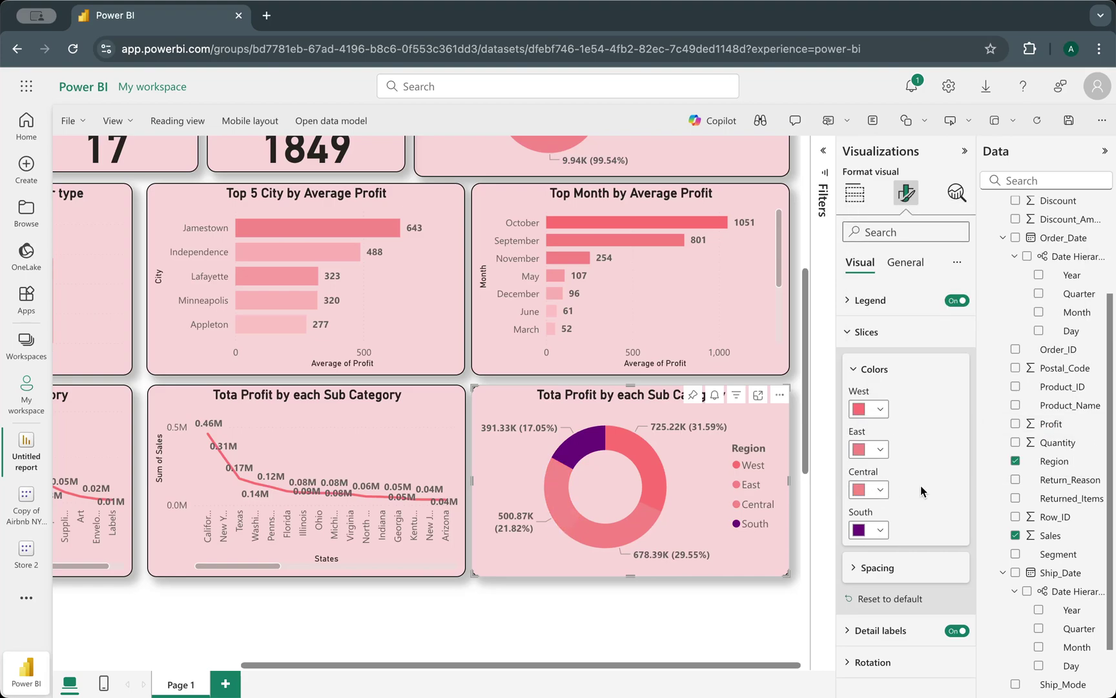
{"action": "left_click", "coordinate": [879, 530]}
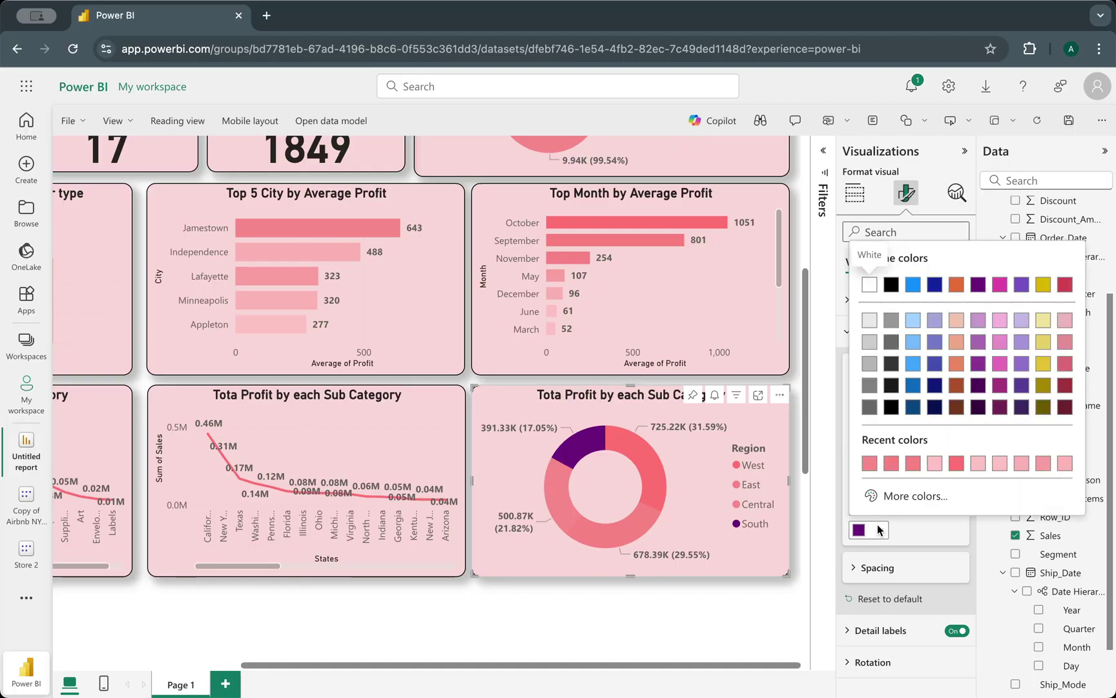
{"action": "left_click", "coordinate": [879, 530]}
{"action": "left_click", "coordinate": [880, 489]}
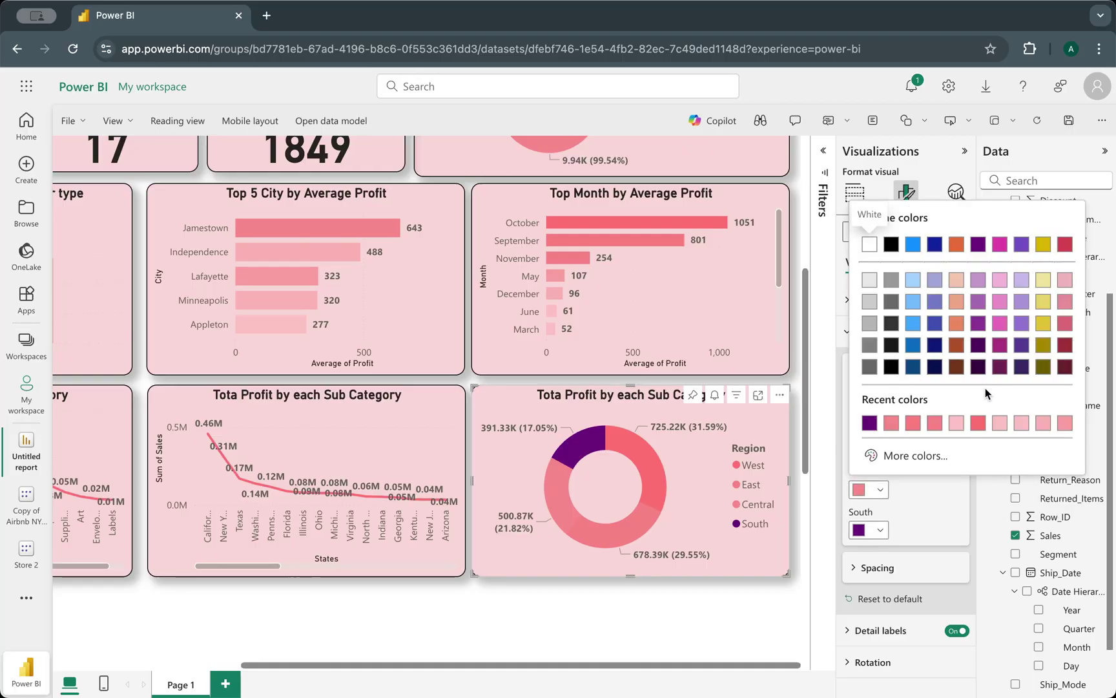
{"action": "left_click", "coordinate": [913, 457]}
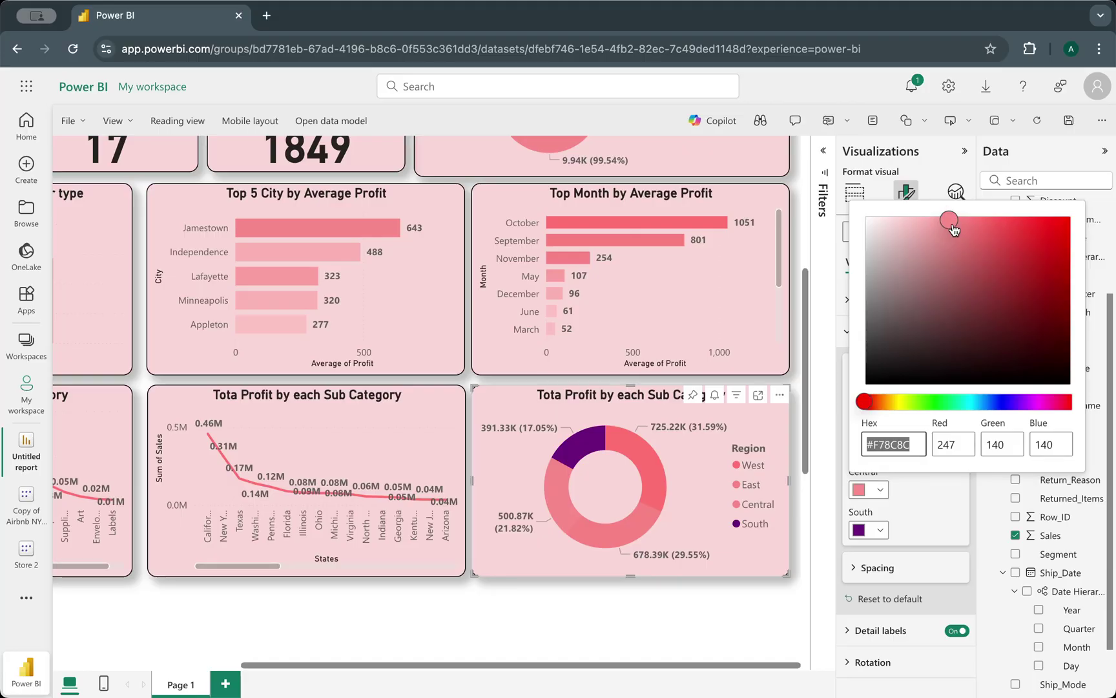
{"action": "left_click_drag", "start_coordinate": [954, 223], "coordinate": [939, 223]}
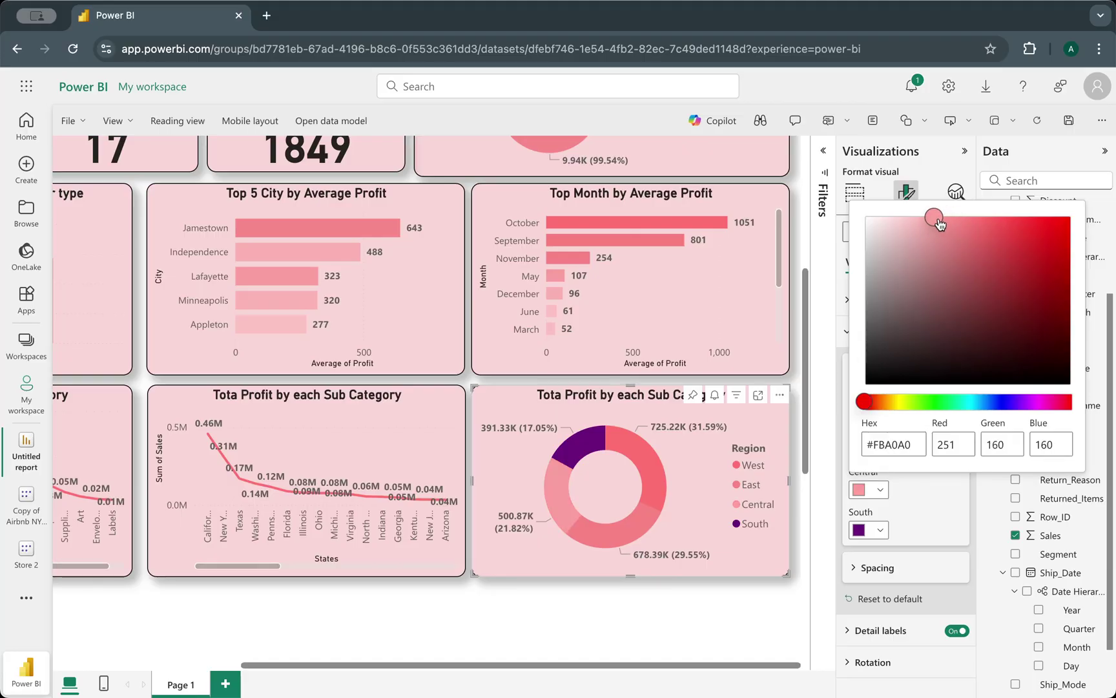
- Color the donut chart's South slice a custom light pink, paler than the Central slice
{"action": "left_click", "coordinate": [936, 500]}
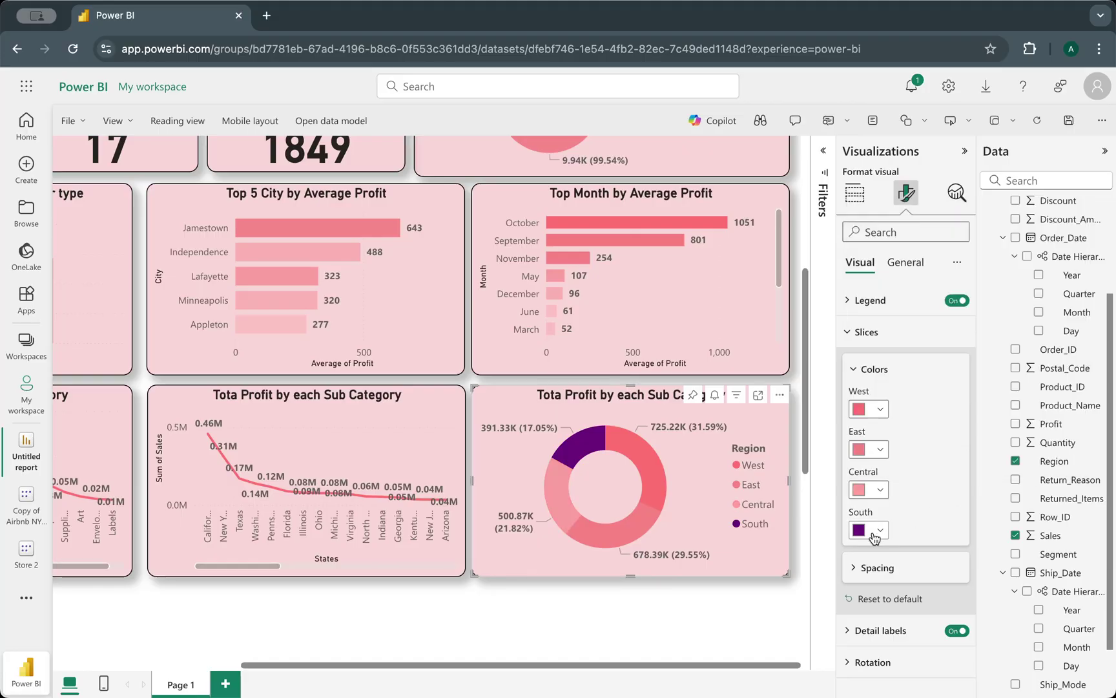
{"action": "left_click", "coordinate": [880, 530]}
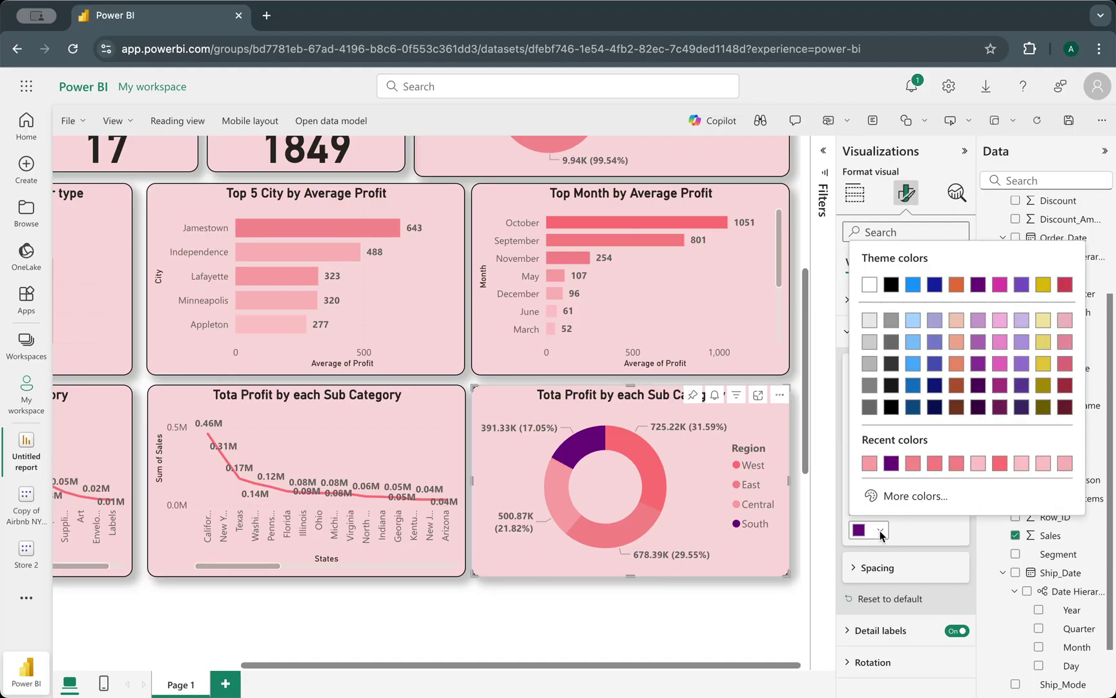
{"action": "left_click", "coordinate": [868, 463]}
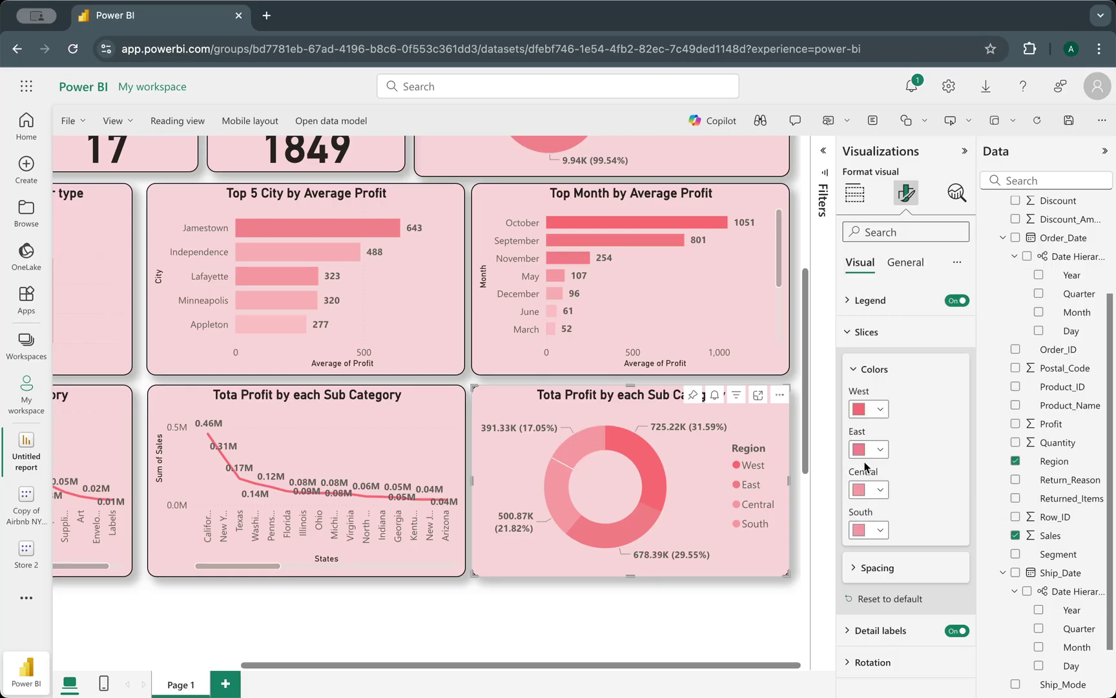
{"action": "left_click", "coordinate": [880, 531]}
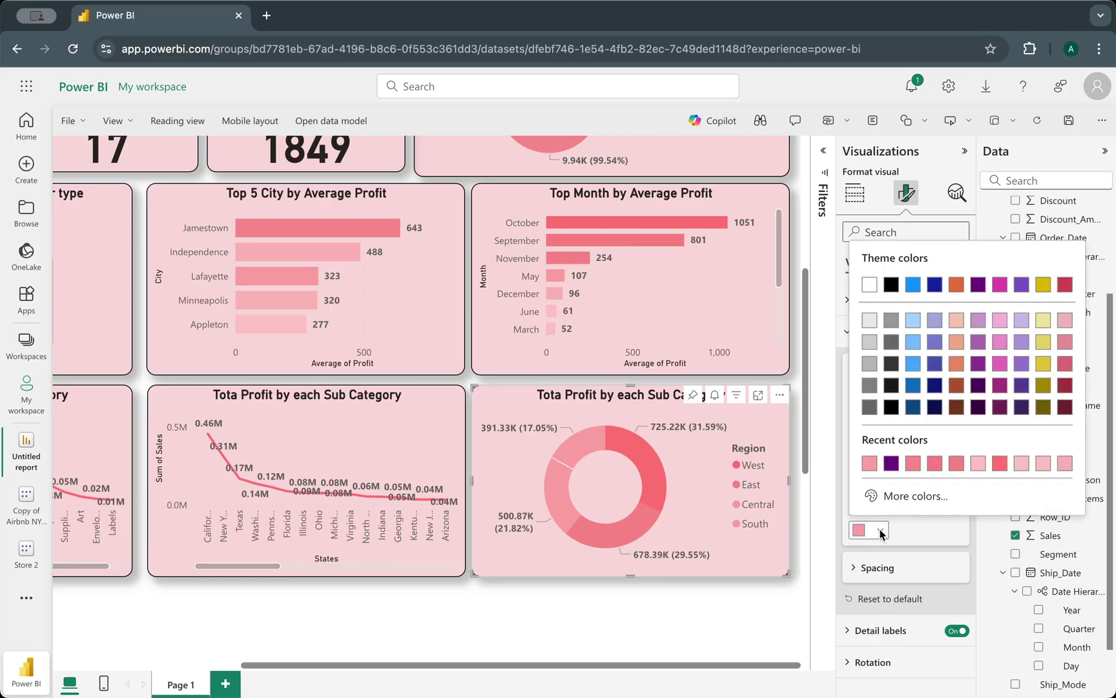
{"action": "left_click", "coordinate": [899, 495]}
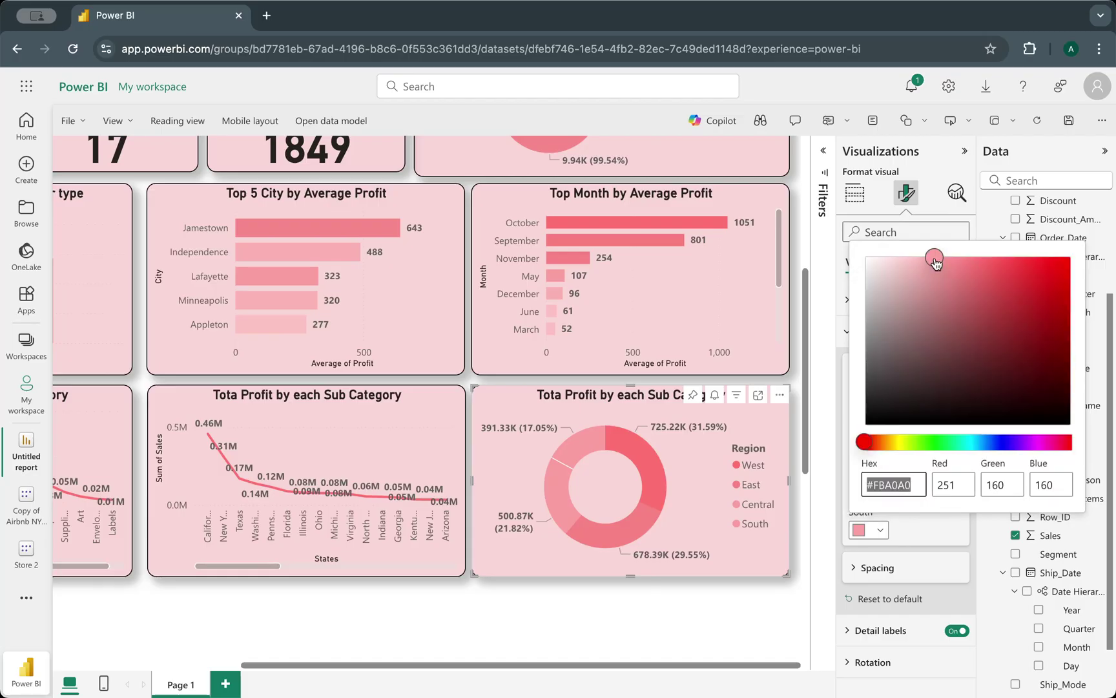
{"action": "left_click_drag", "start_coordinate": [936, 261], "coordinate": [907, 259]}
{"action": "left_click", "coordinate": [876, 519]}
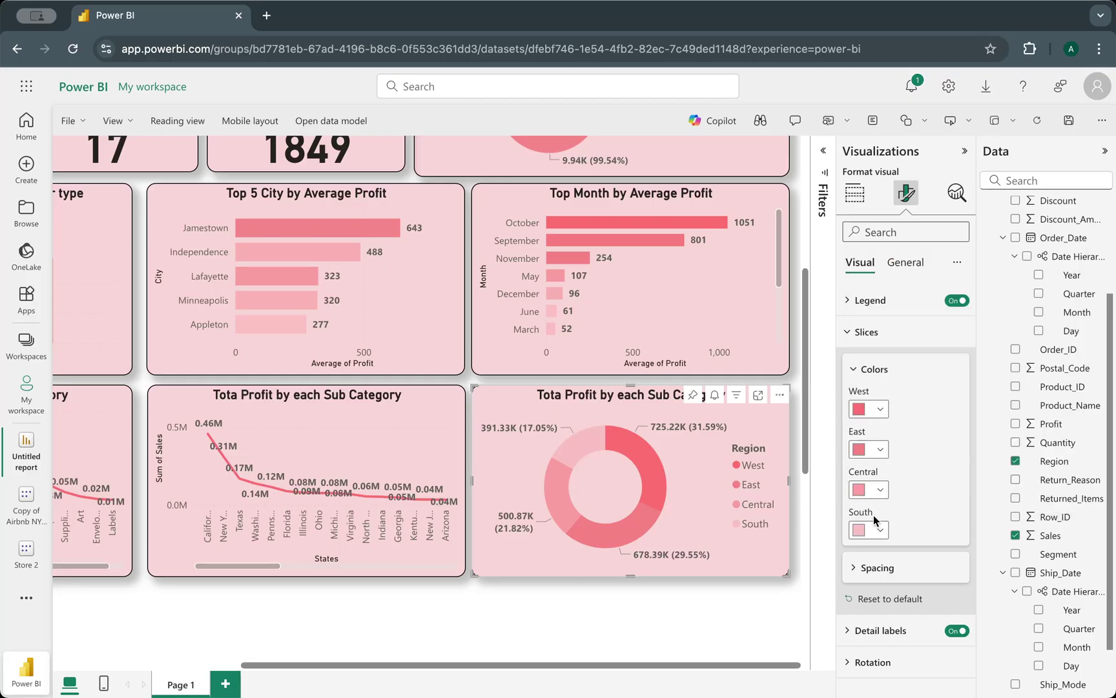
{"action": "left_click", "coordinate": [680, 619]}
- Replace "Sub Category" with "Region" in the donut chart's title, making it "Tota Profit by each Region"
{"action": "scroll", "coordinate": [680, 618], "scroll_direction": "down", "scroll_amount": 3}
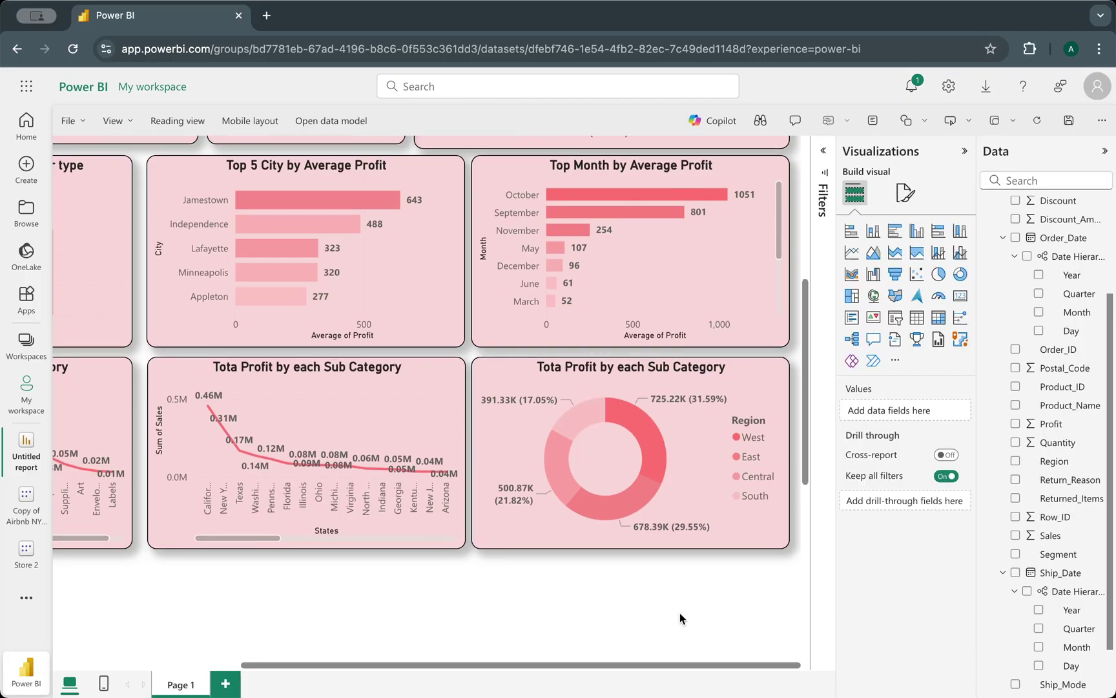
{"action": "scroll", "coordinate": [679, 614], "scroll_direction": "down", "scroll_amount": 3}
{"action": "scroll", "coordinate": [680, 614], "scroll_direction": "up", "scroll_amount": 2}
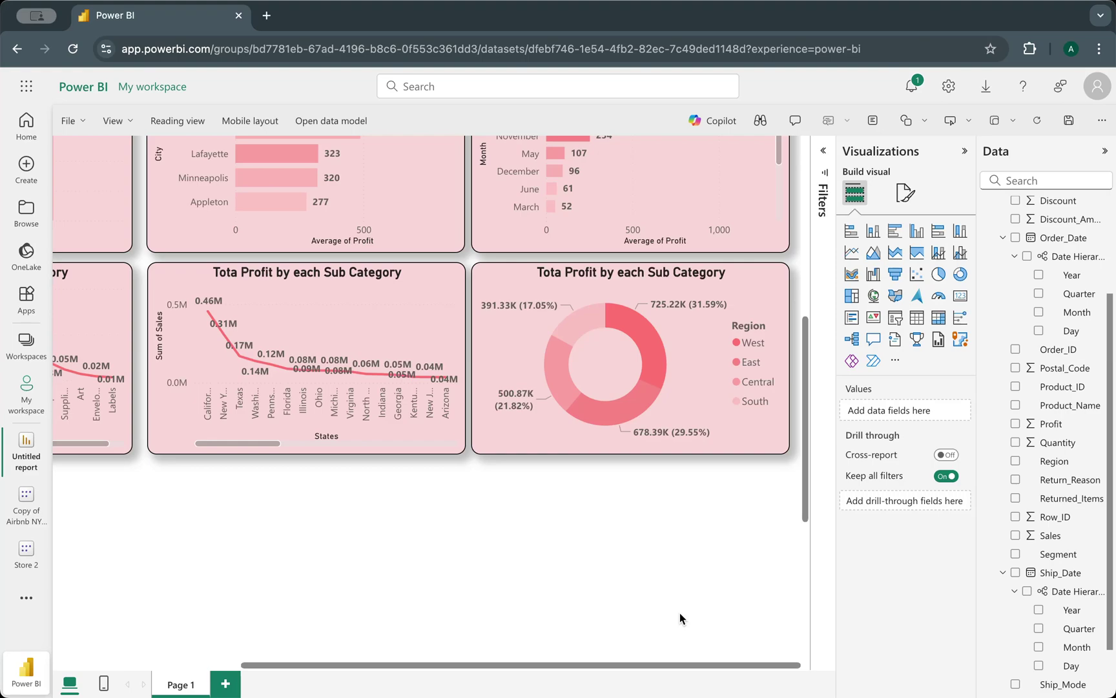
{"action": "scroll", "coordinate": [680, 612], "scroll_direction": "up", "scroll_amount": 5}
{"action": "scroll", "coordinate": [676, 608], "scroll_direction": "down", "scroll_amount": 2}
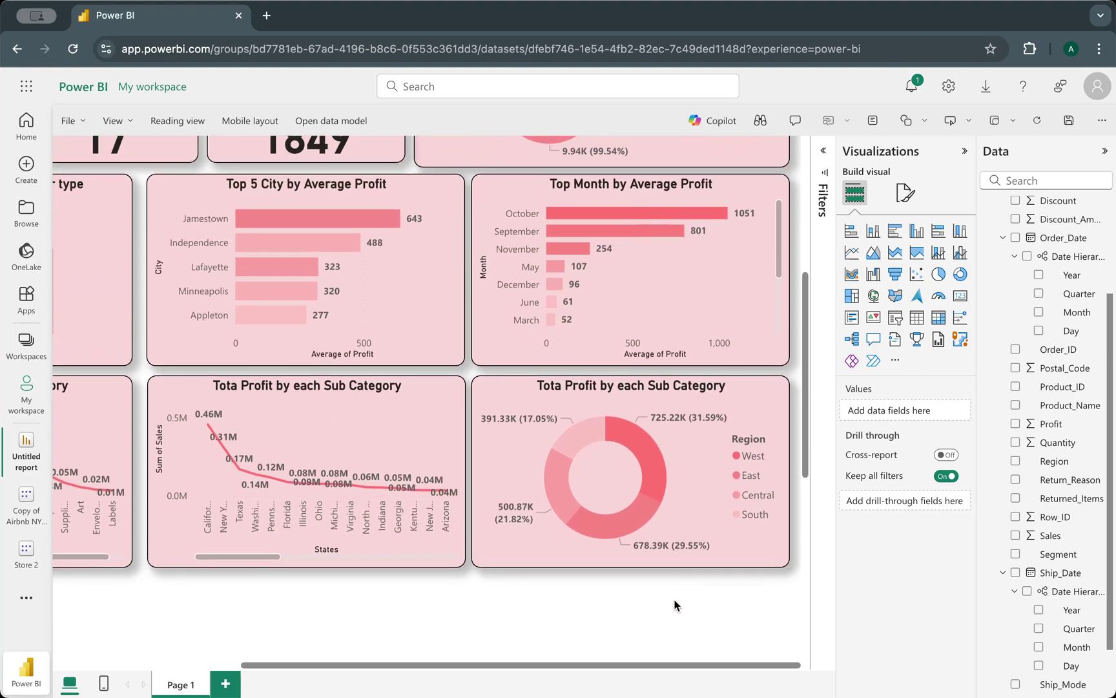
{"action": "left_click", "coordinate": [605, 387]}
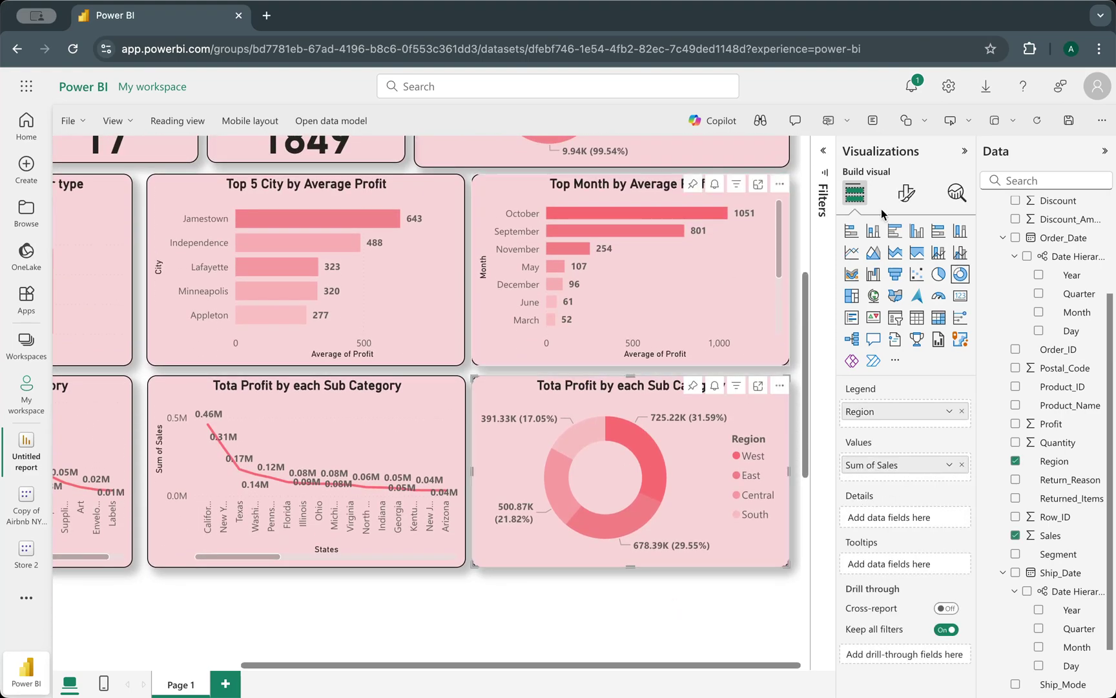
{"action": "left_click", "coordinate": [906, 193]}
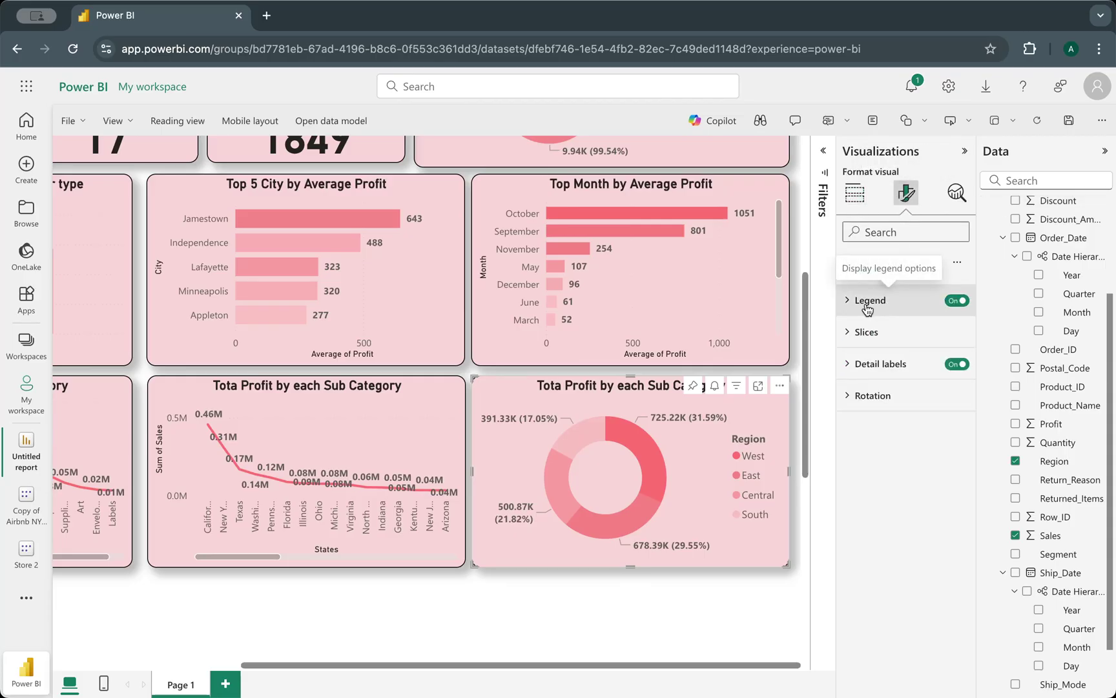
{"action": "left_click", "coordinate": [855, 197]}
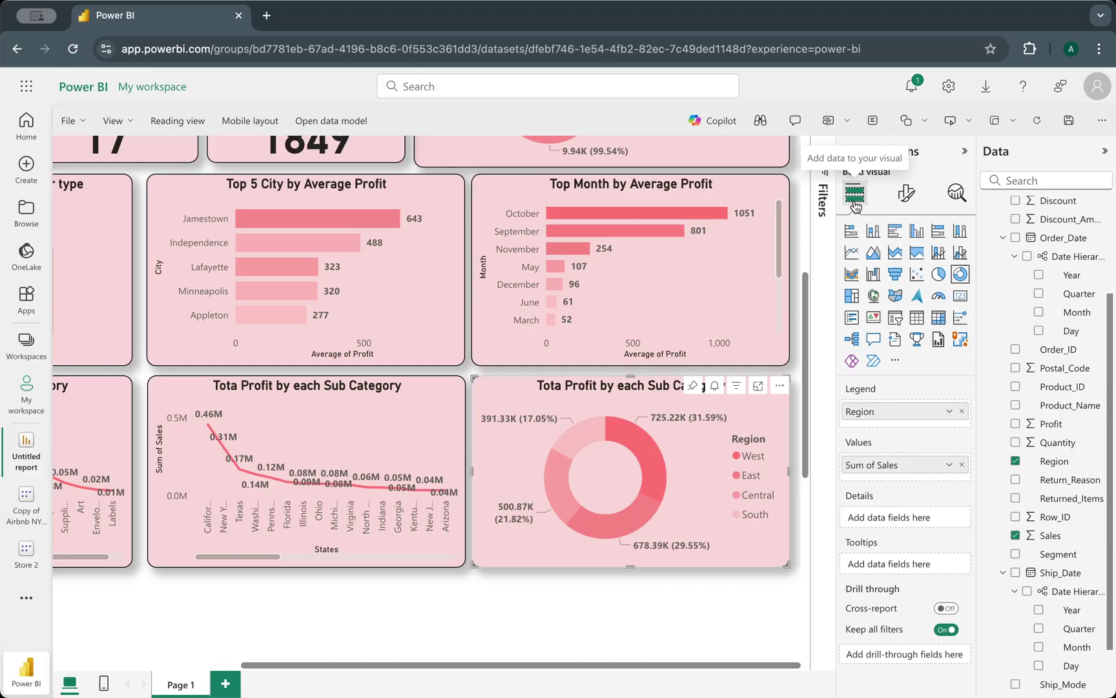
{"action": "left_click", "coordinate": [906, 193]}
{"action": "left_click", "coordinate": [870, 301]}
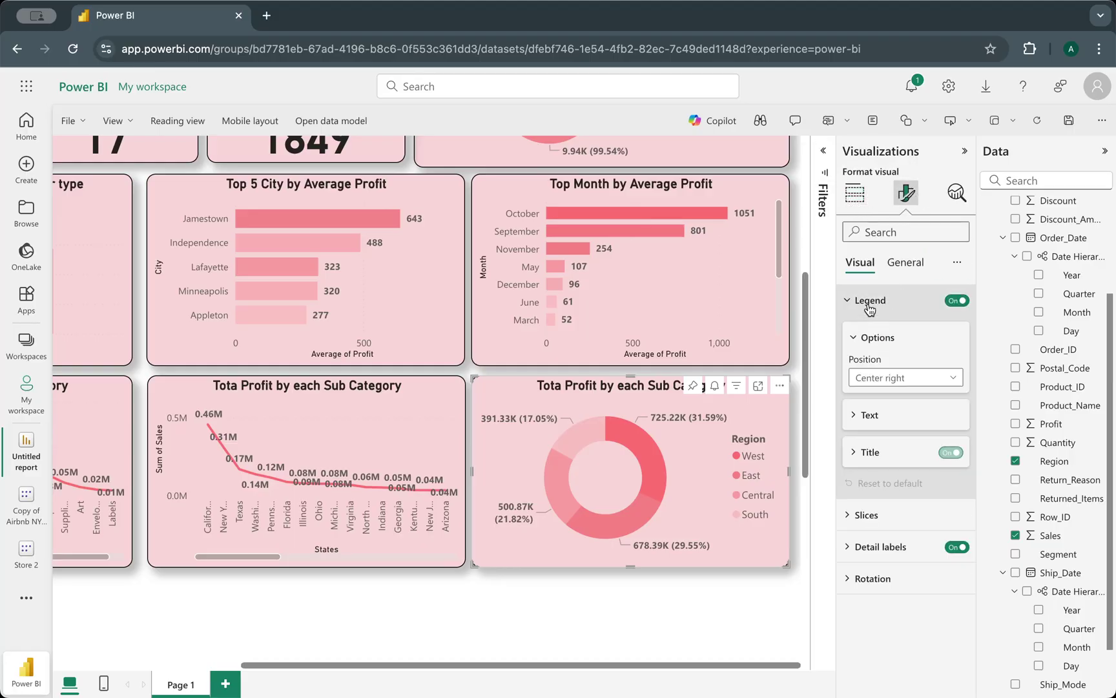
{"action": "left_click", "coordinate": [869, 305]}
{"action": "left_click", "coordinate": [905, 262]}
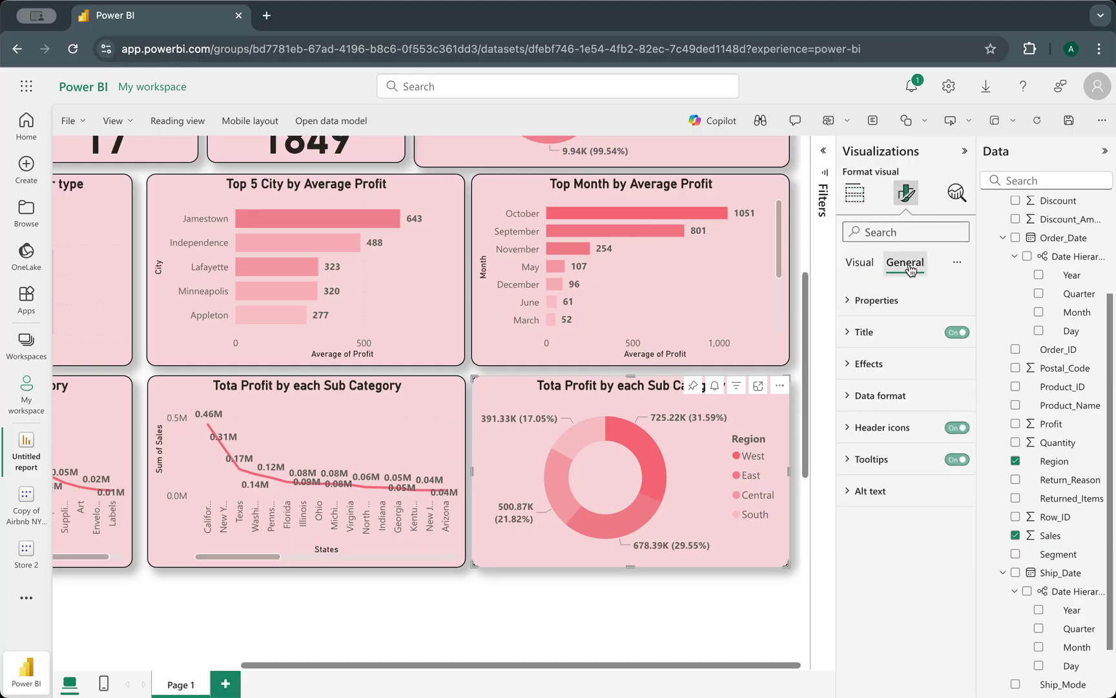
{"action": "left_click", "coordinate": [864, 332]}
{"action": "left_click", "coordinate": [889, 410]}
{"action": "key", "text": "Right"}
{"action": "key", "text": "Right"}
{"action": "key", "text": "Right"}
{"action": "key", "text": "Right"}
{"action": "key", "text": "Right"}
{"action": "key", "text": "Right"}
{"action": "key", "text": "Right"}
{"action": "key", "text": "Right"}
{"action": "key", "text": "Right"}
{"action": "key", "text": "Right"}
{"action": "key", "text": "Right"}
{"action": "key", "text": "Right"}
{"action": "key", "text": "Right"}
{"action": "key", "text": "Right"}
{"action": "key", "text": "Right"}
{"action": "key", "text": "Right"}
{"action": "key", "text": "Right"}
{"action": "key", "text": "Right"}
{"action": "key", "text": "Right"}
{"action": "key", "text": "Right"}
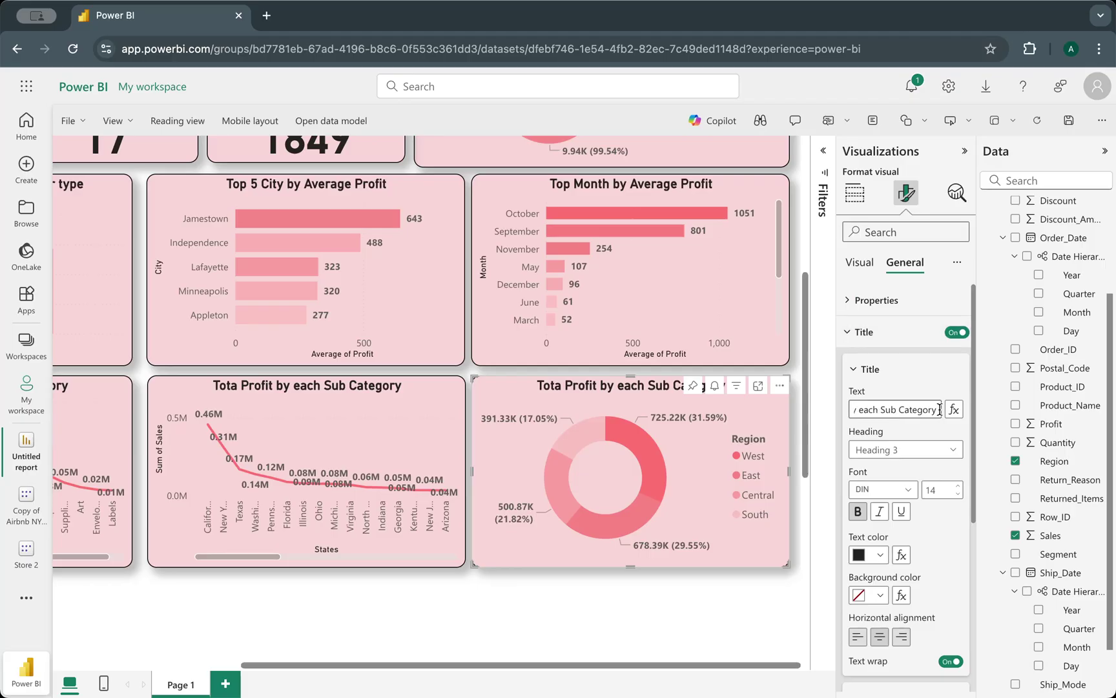
{"action": "left_click_drag", "start_coordinate": [940, 410], "coordinate": [880, 409]}
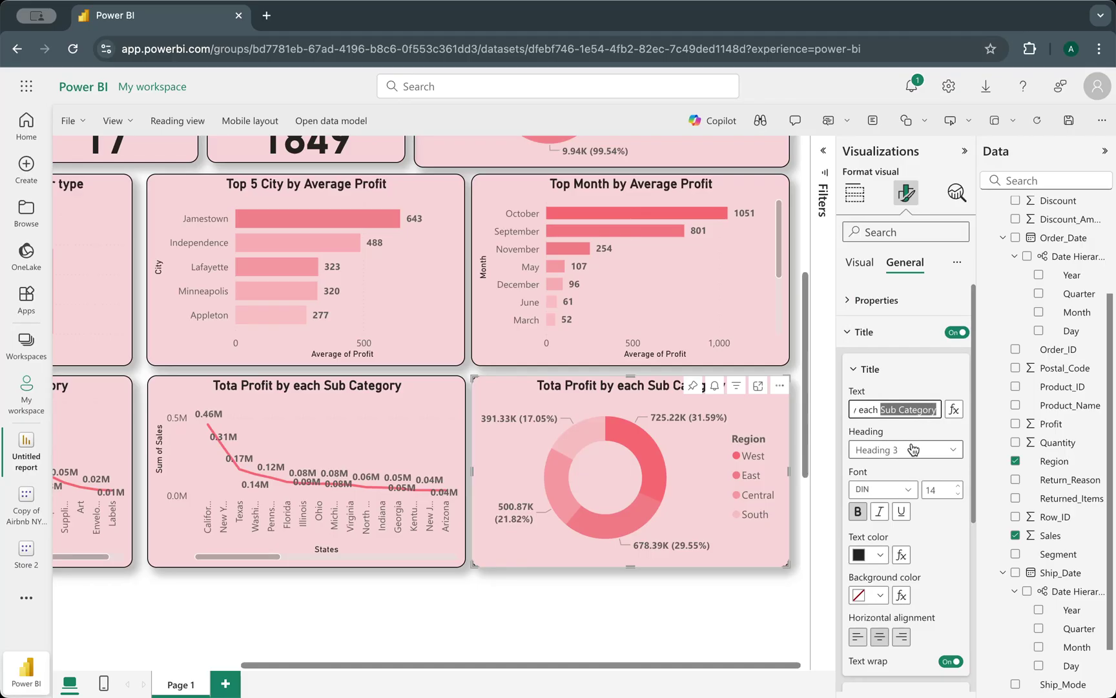
{"action": "key", "text": "BackSpace"}
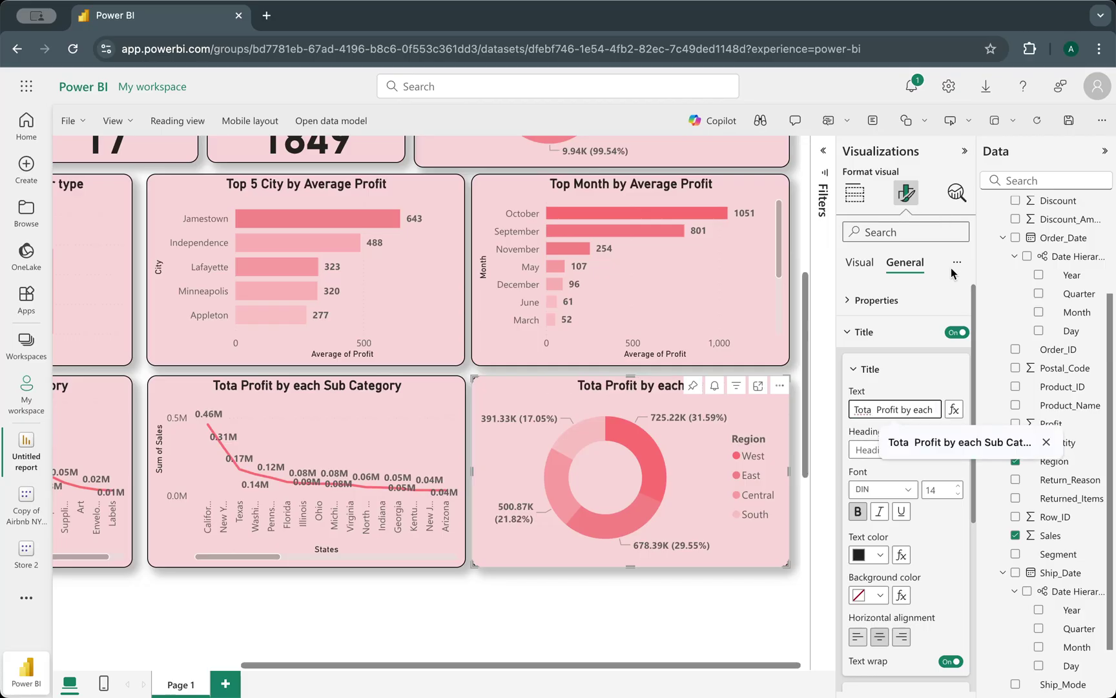
{"action": "type", "text": "Re"}
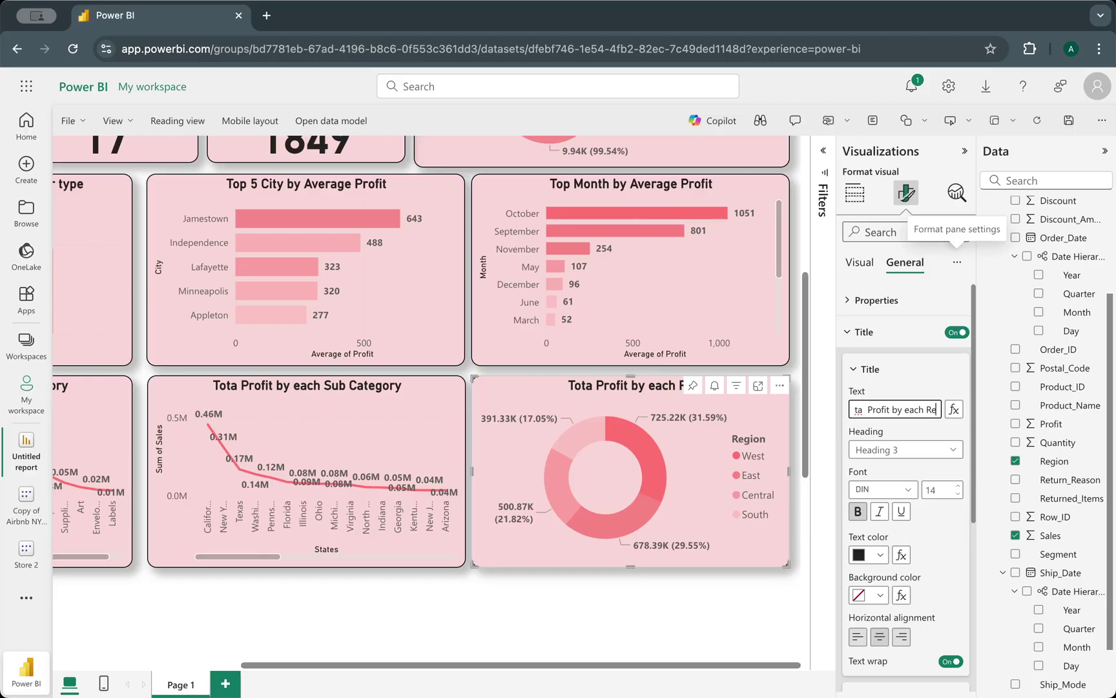
{"action": "type", "text": "gion"}
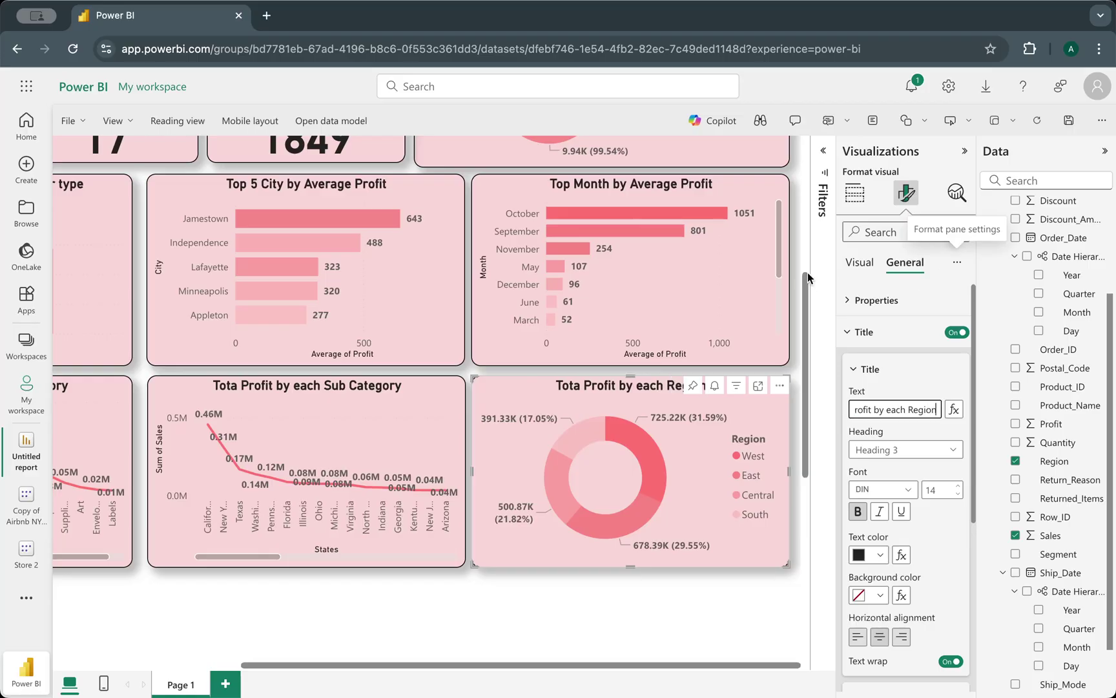
{"action": "left_click", "coordinate": [852, 370]}
{"action": "left_click", "coordinate": [852, 371]}
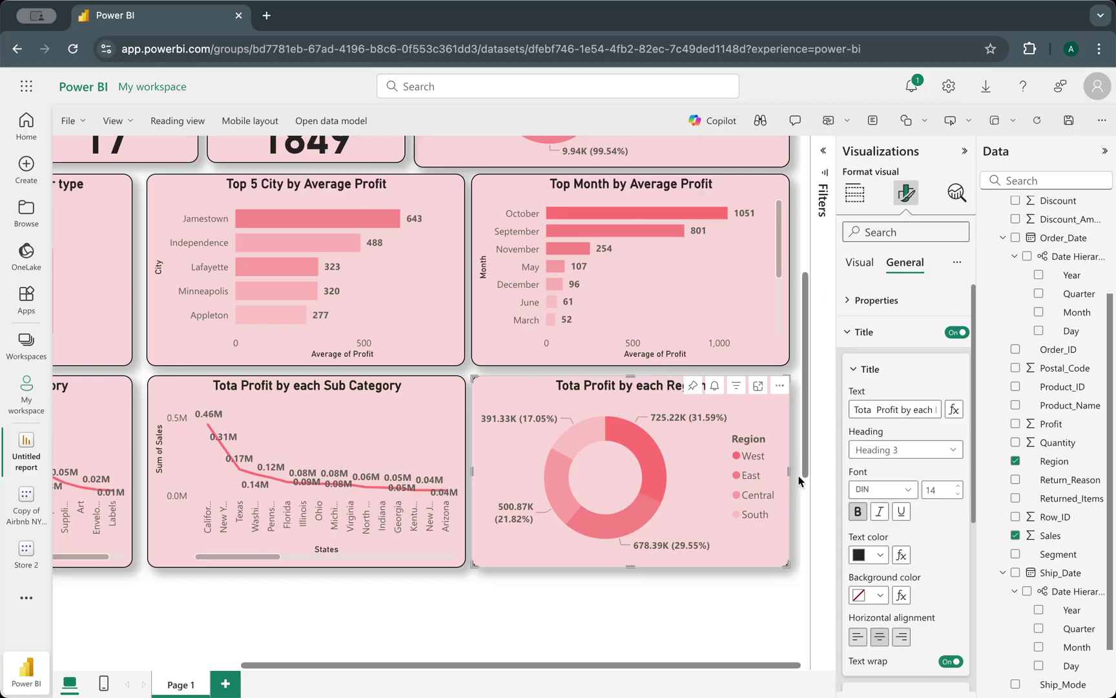
{"action": "left_click", "coordinate": [675, 626]}
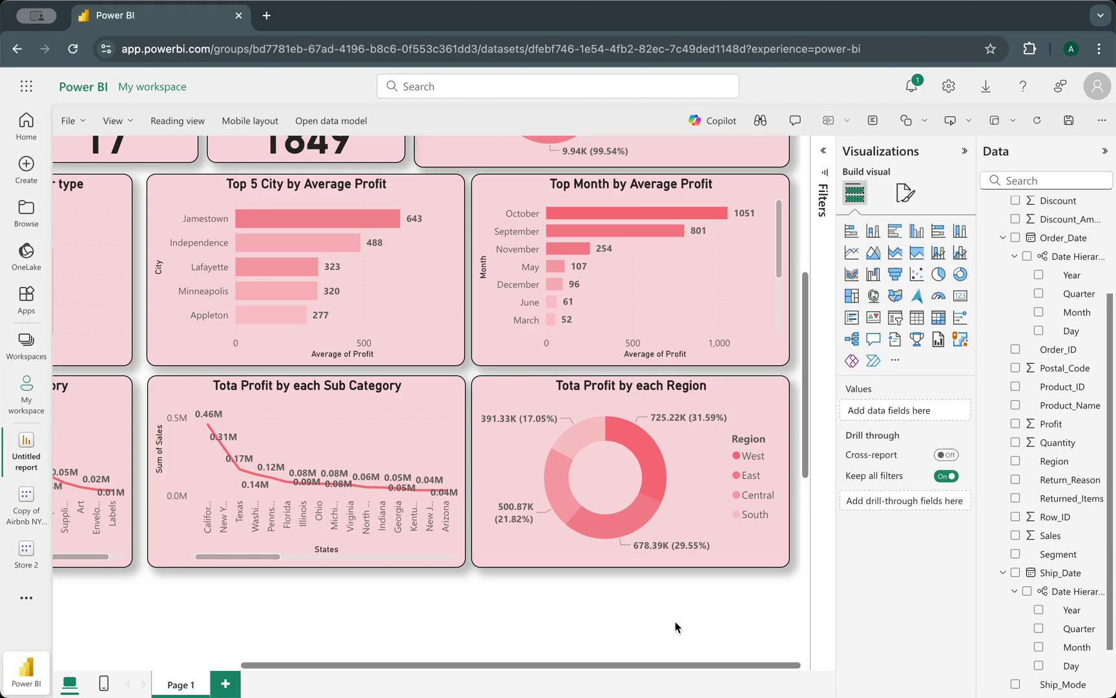
- Set the report view to Fit to page so the whole dashboard is shown
{"action": "scroll", "coordinate": [676, 624], "scroll_direction": "up", "scroll_amount": 5}
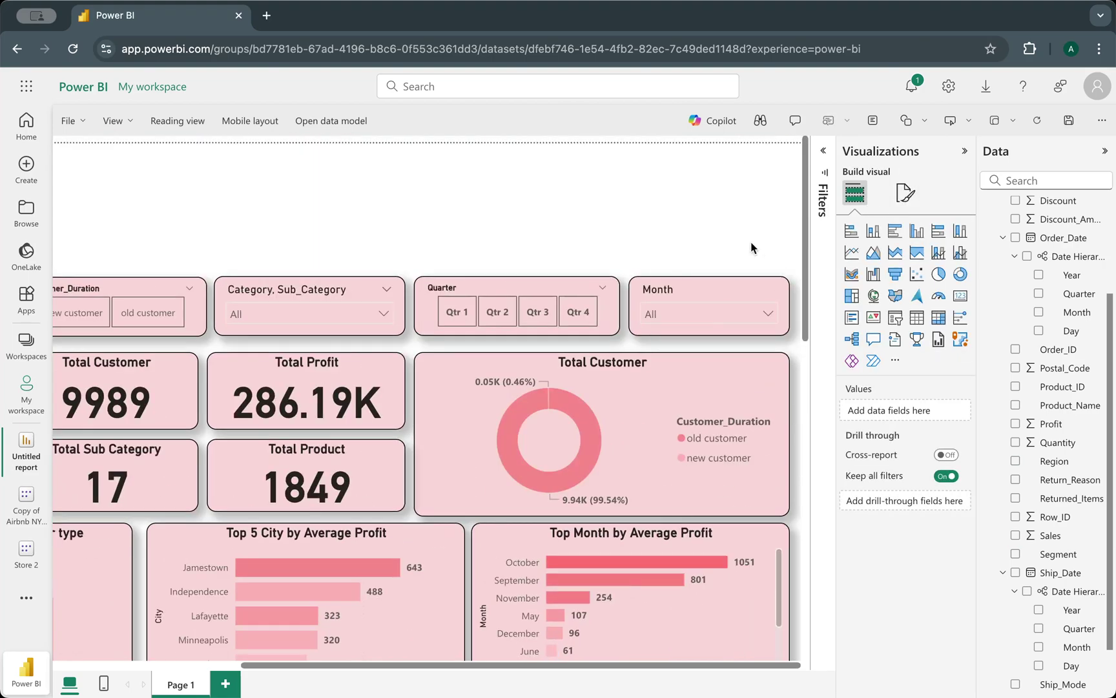
{"action": "scroll", "coordinate": [758, 180], "scroll_direction": "down", "scroll_amount": 3}
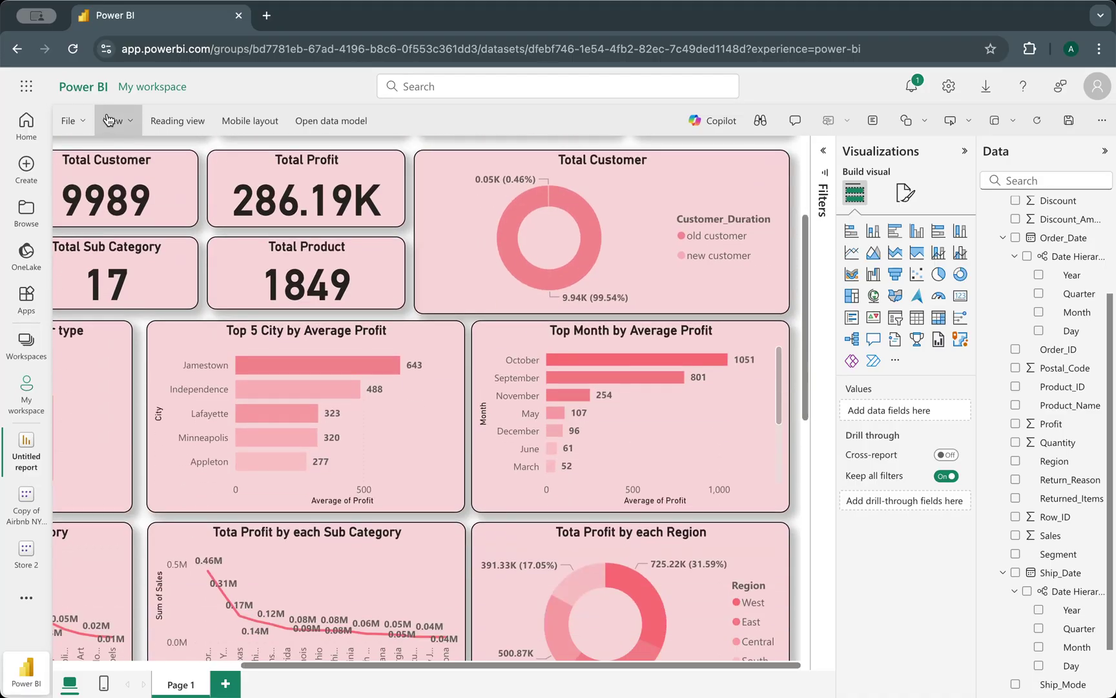
{"action": "left_click", "coordinate": [113, 123]}
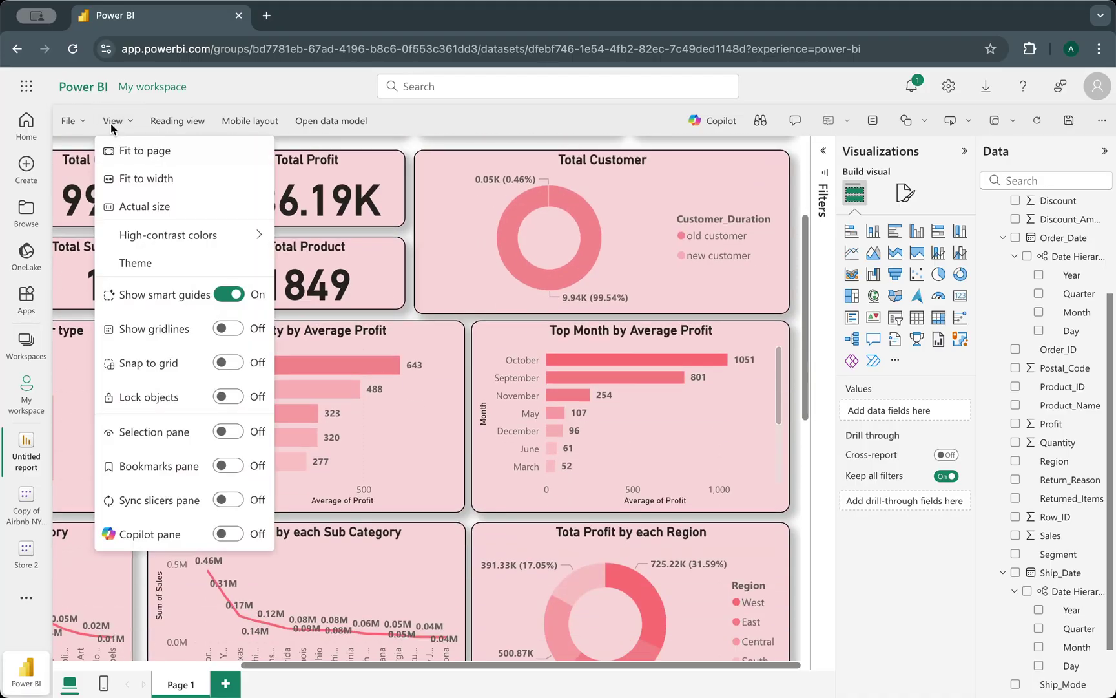
{"action": "left_click", "coordinate": [170, 159]}
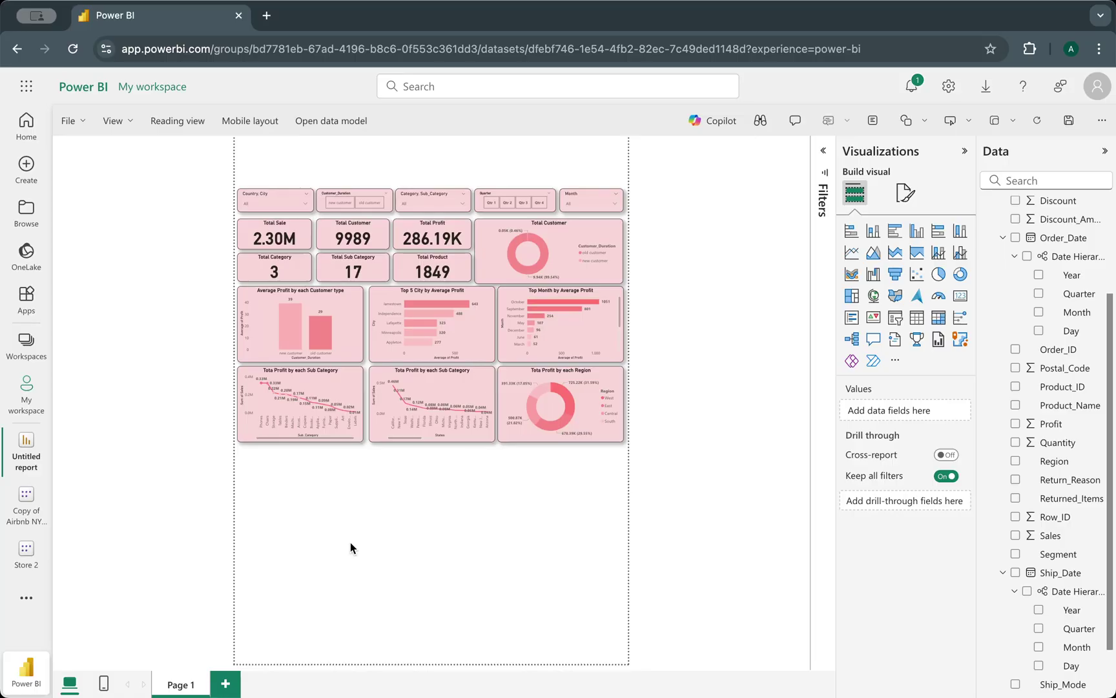
{"action": "left_click", "coordinate": [116, 119]}
{"action": "left_click", "coordinate": [116, 119]}
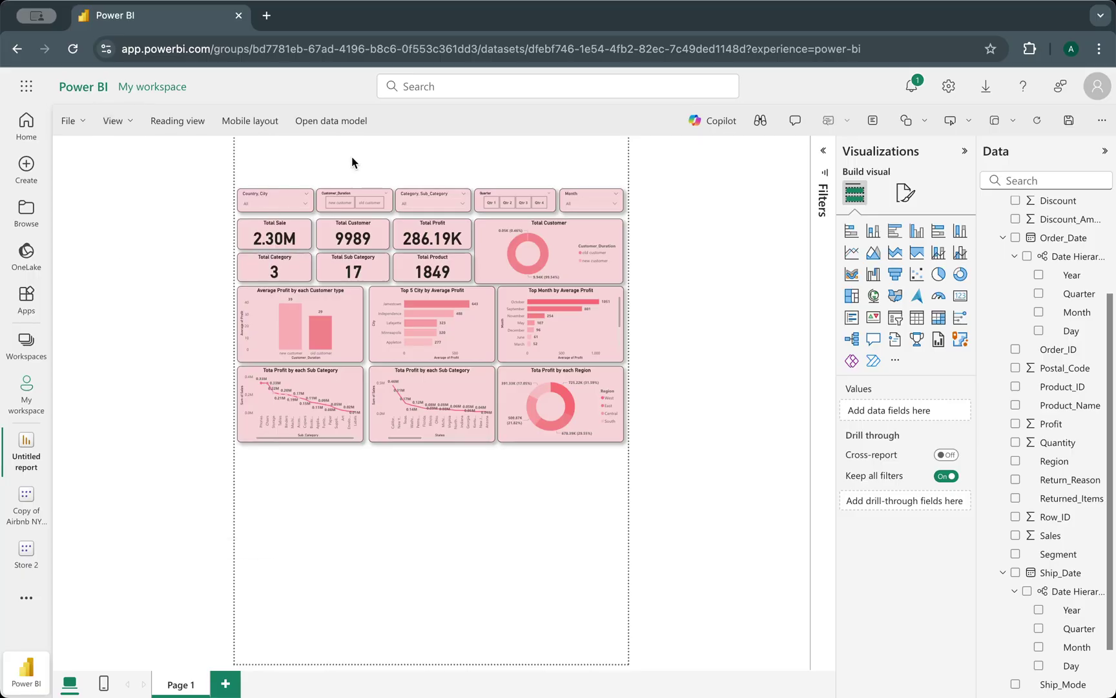
- Insert a text box above the slicers, widen it to the full dashboard width and enter "Dashboard on Sales Data"
{"action": "left_click", "coordinate": [873, 120]}
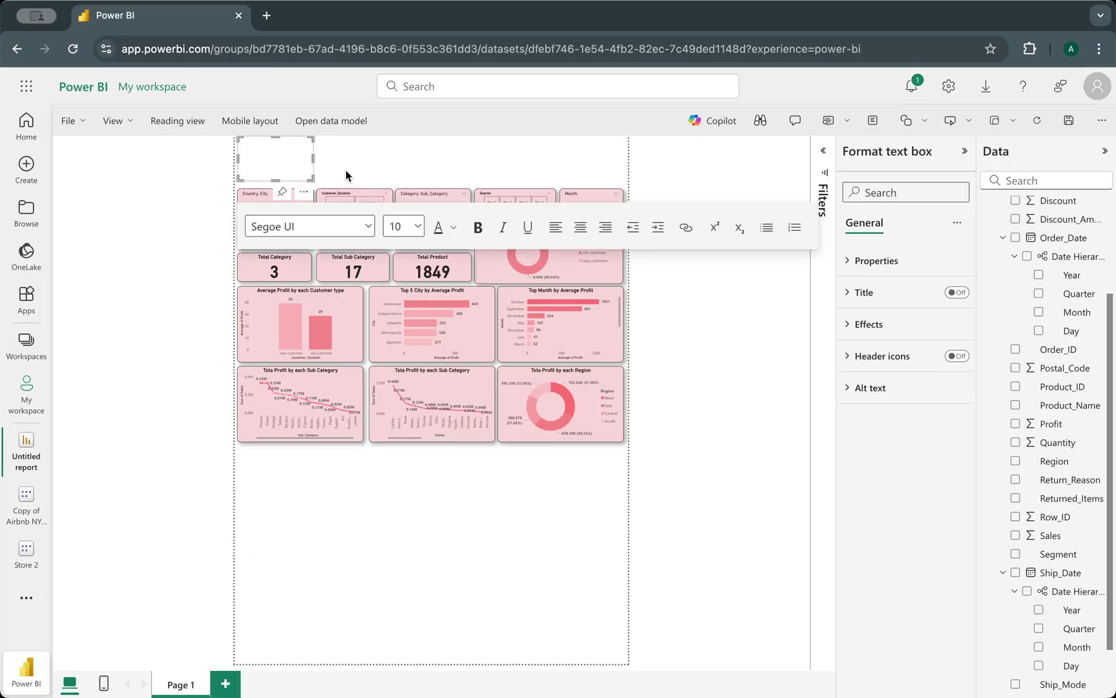
{"action": "left_click_drag", "start_coordinate": [314, 157], "coordinate": [623, 156]}
{"action": "left_click", "coordinate": [381, 155]}
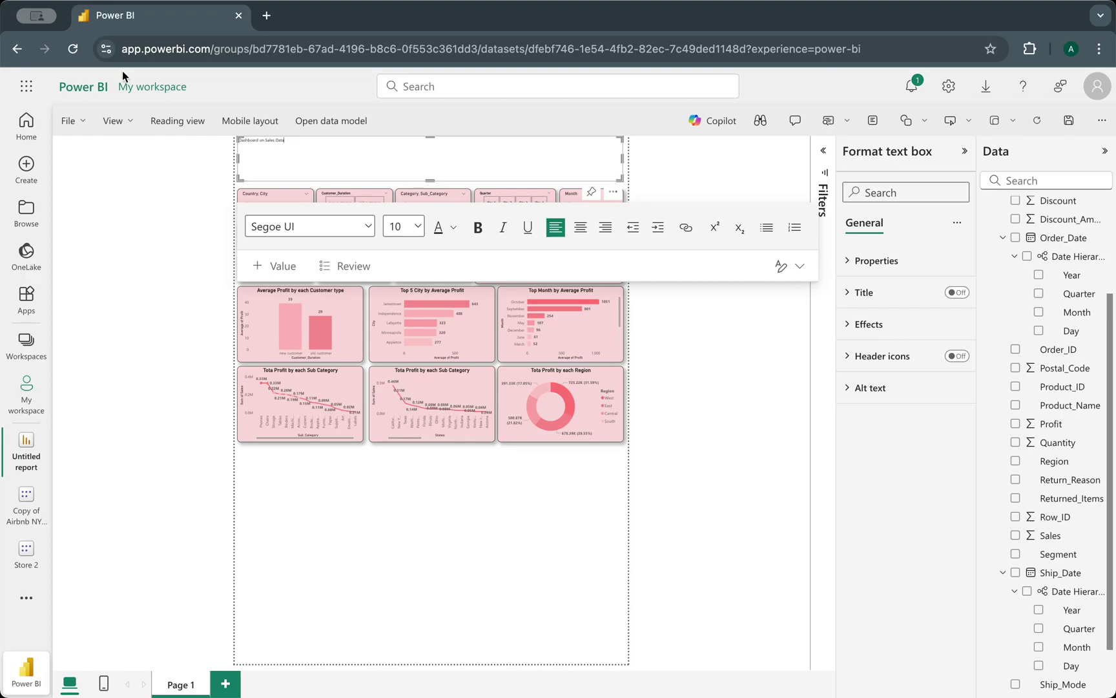
- Center the "Dashboard on Sales Data" heading, make it bold and set its font size to 32
{"action": "left_click_drag", "start_coordinate": [298, 147], "coordinate": [212, 146]}
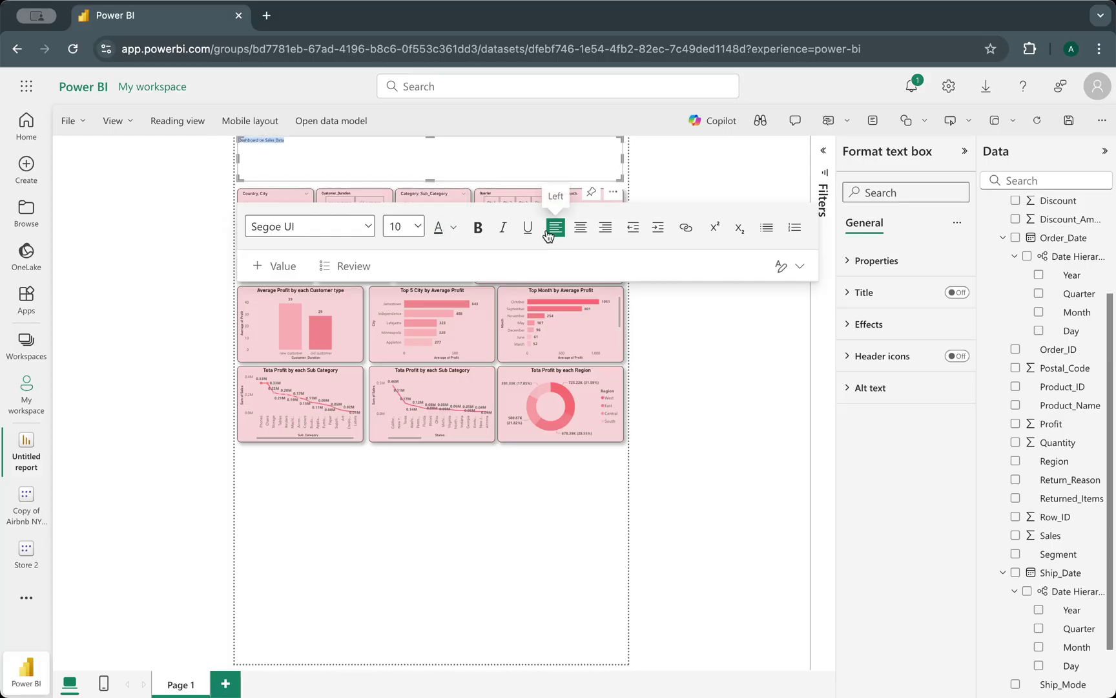
{"action": "left_click", "coordinate": [581, 227]}
{"action": "left_click", "coordinate": [478, 227]}
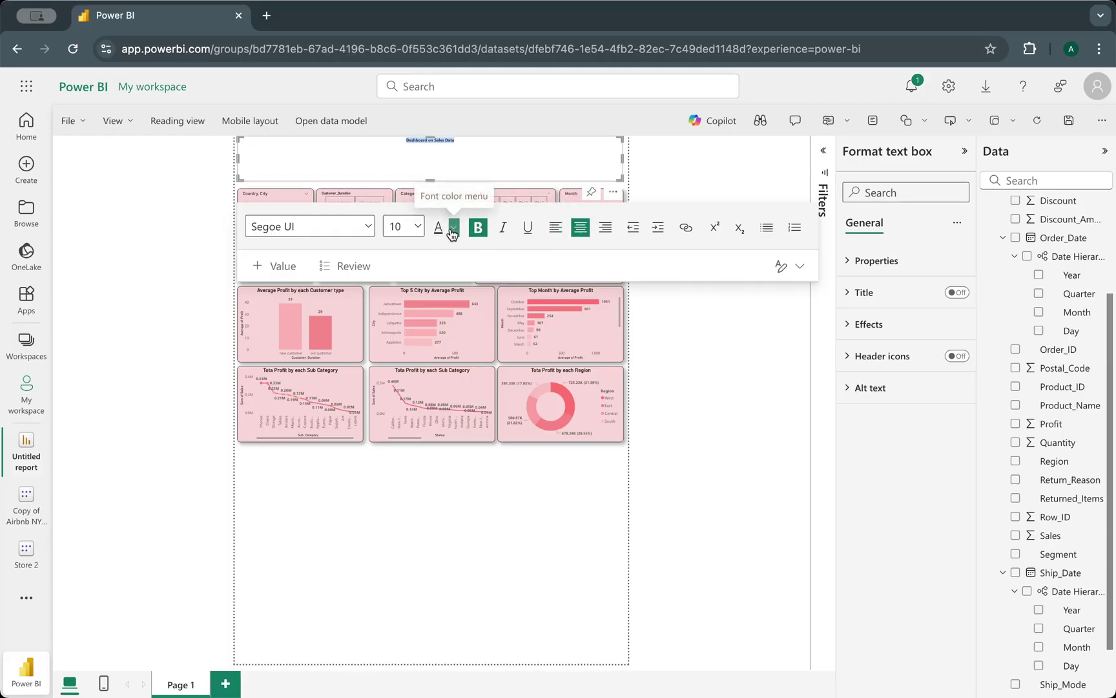
{"action": "left_click", "coordinate": [415, 226]}
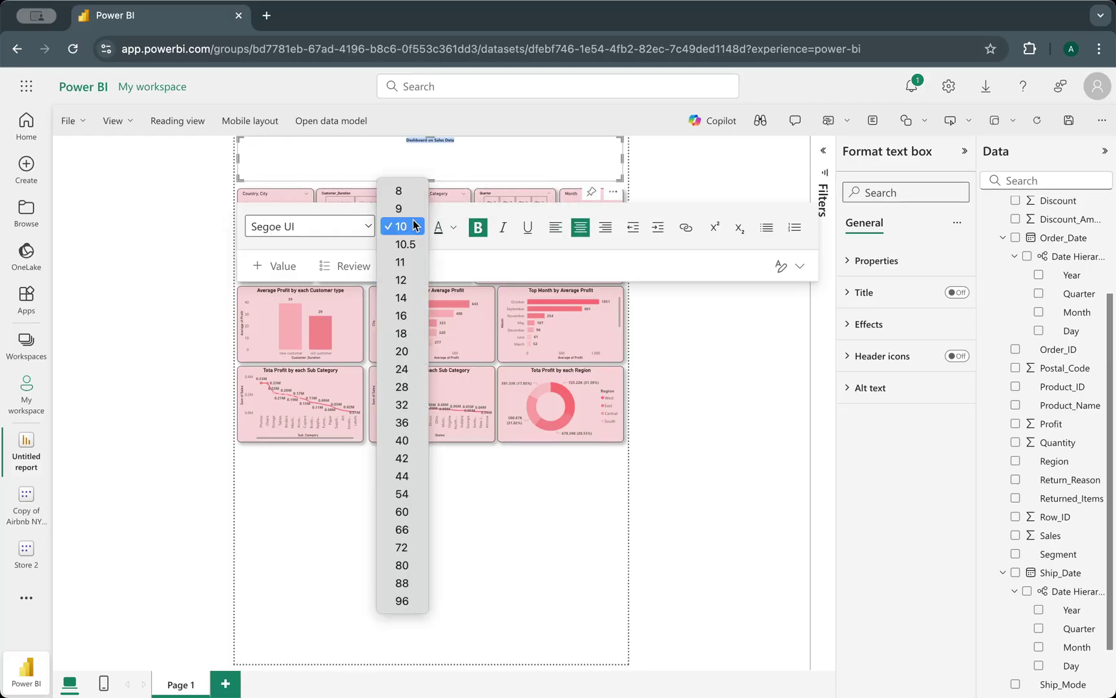
{"action": "left_click", "coordinate": [402, 351]}
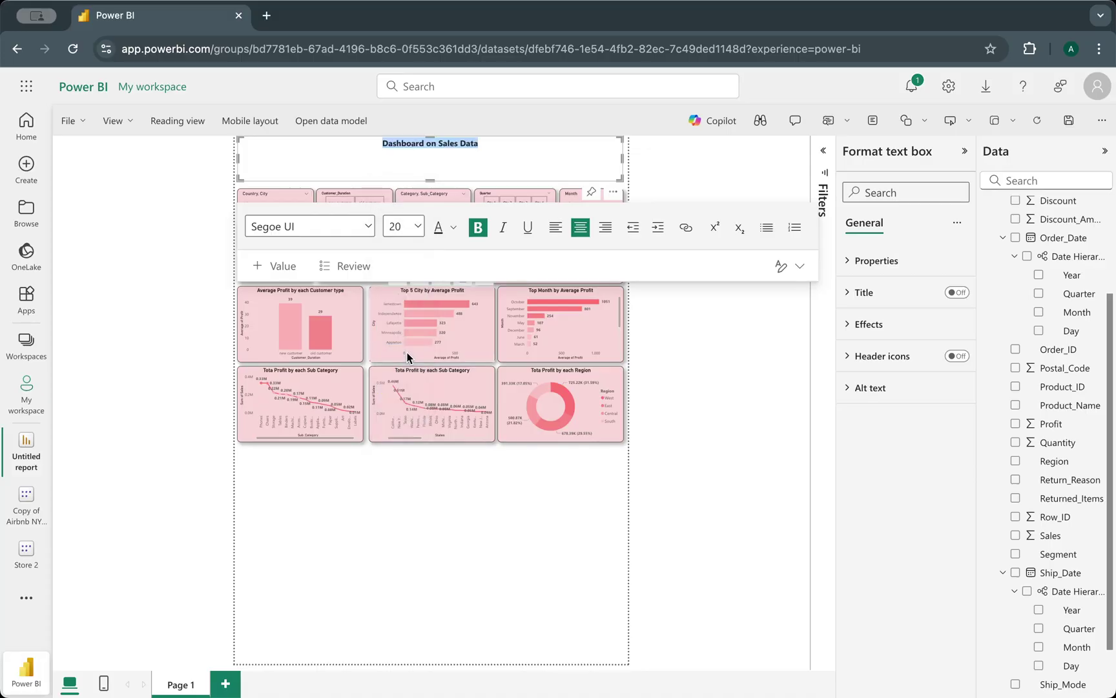
{"action": "left_click", "coordinate": [417, 227]}
{"action": "left_click", "coordinate": [409, 298]}
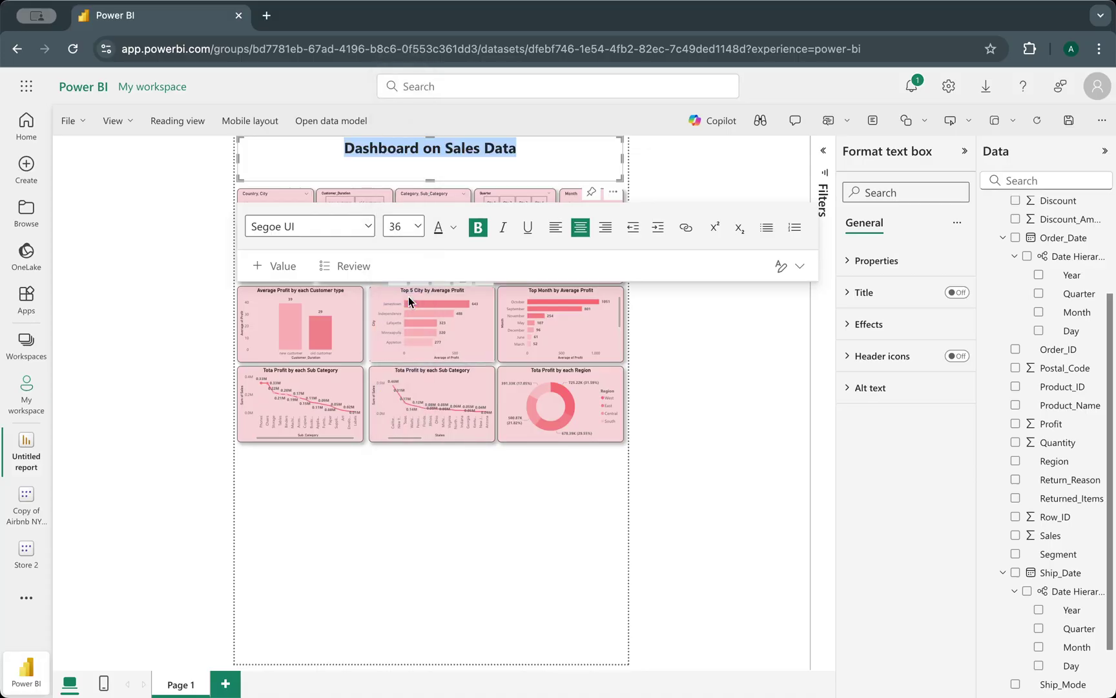
{"action": "left_click", "coordinate": [417, 228]}
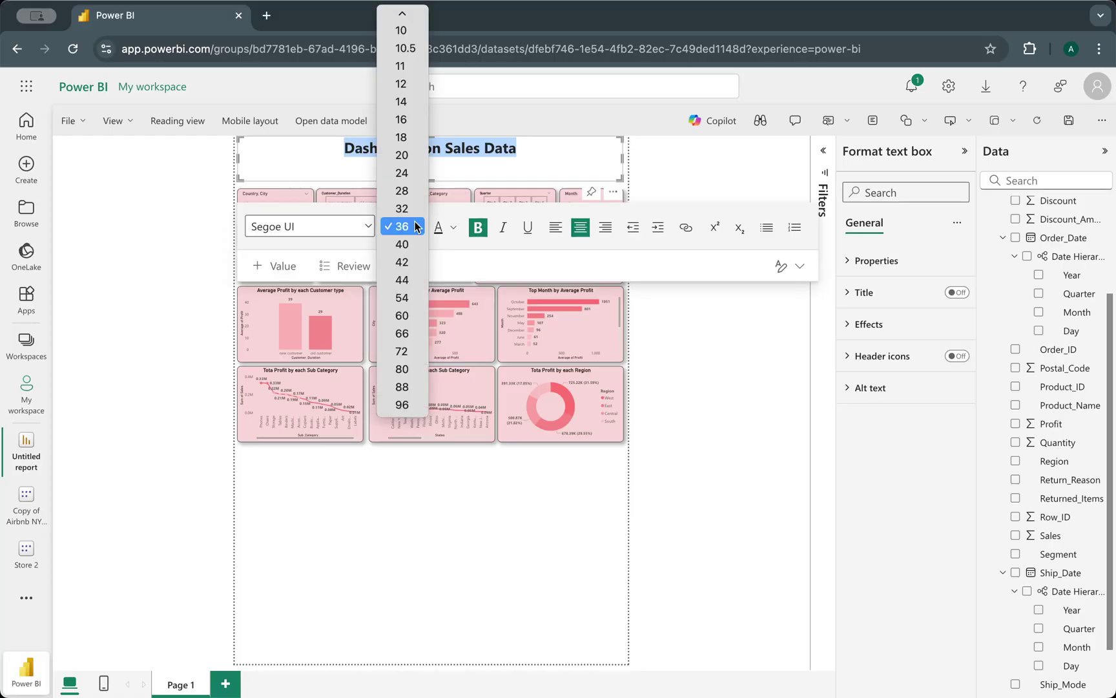
{"action": "left_click", "coordinate": [401, 209]}
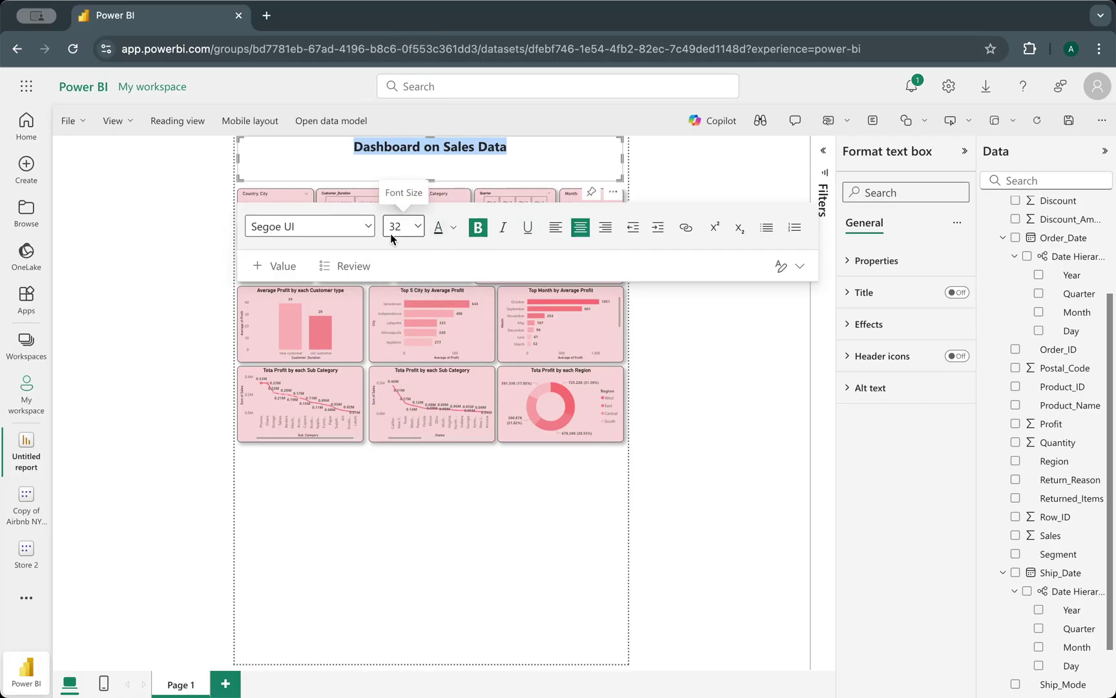
{"action": "left_click", "coordinate": [453, 227]}
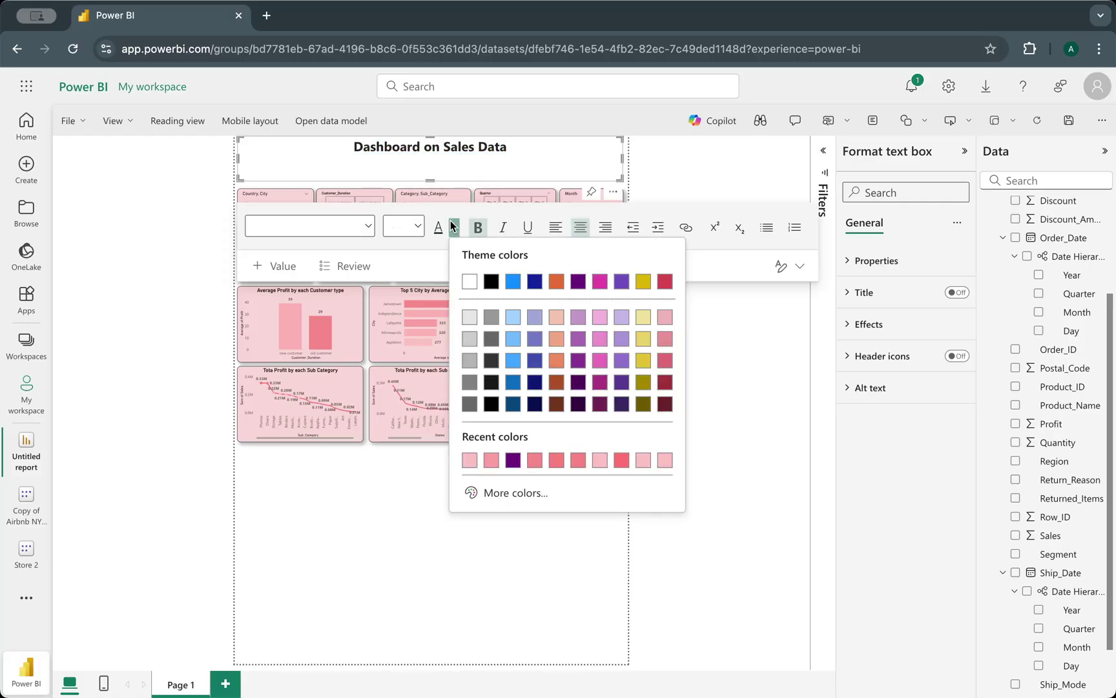
{"action": "left_click", "coordinate": [454, 227]}
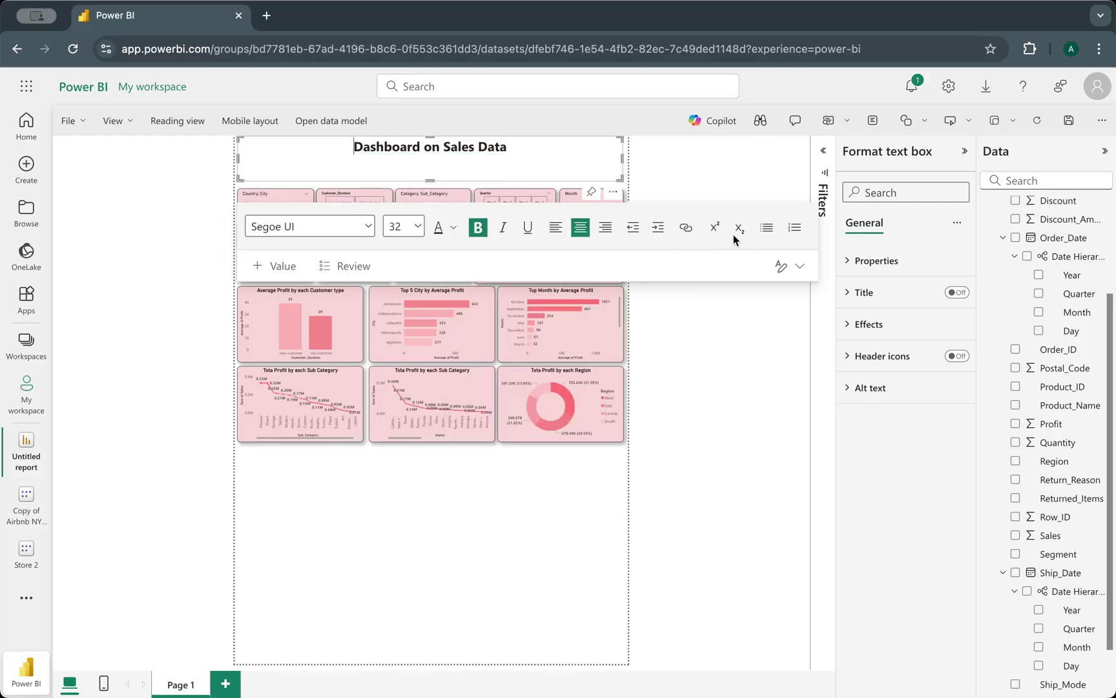
{"action": "left_click", "coordinate": [366, 548]}
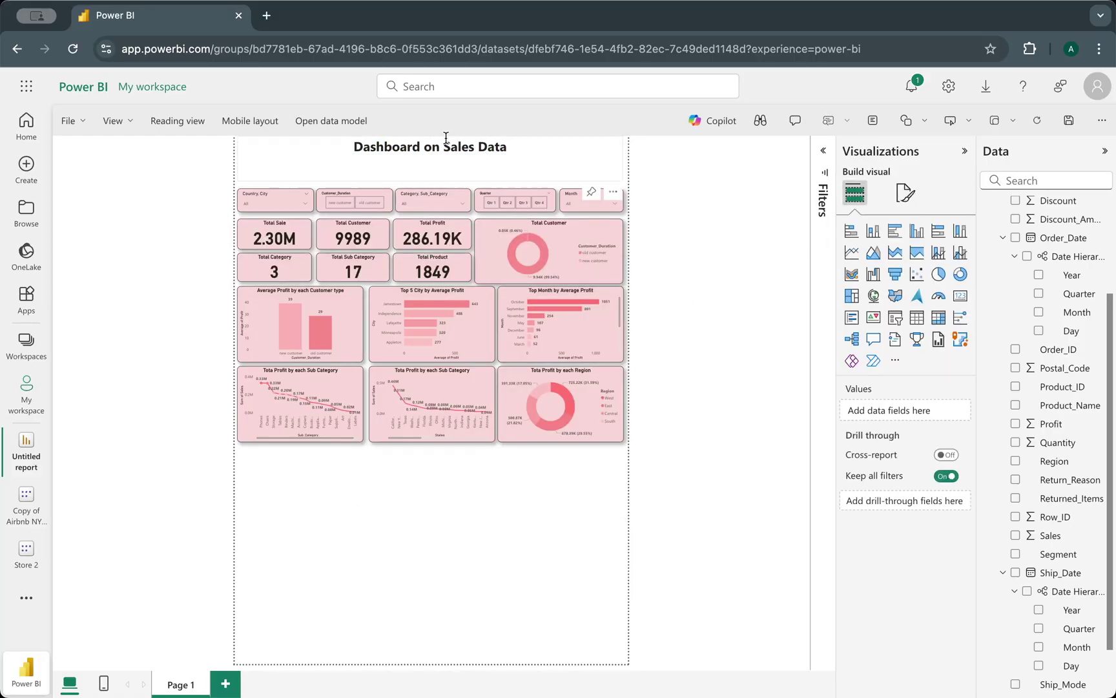
- Show the report at actual size and reduce the heading text box's height to fit its single line of text
{"action": "left_click", "coordinate": [432, 150]}
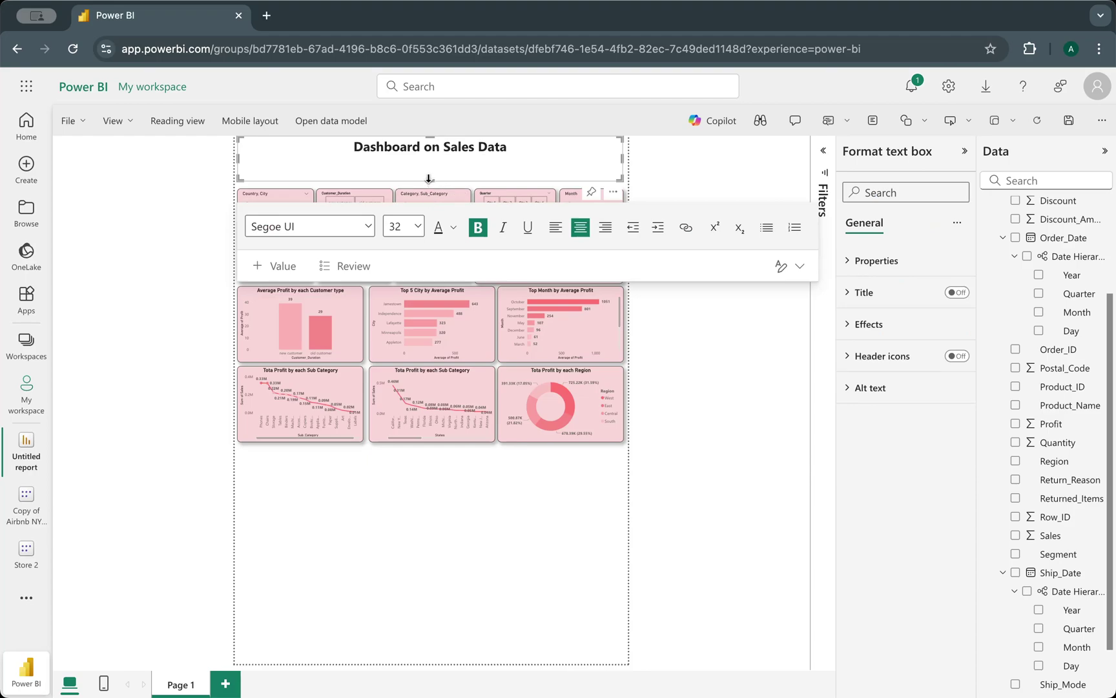
{"action": "left_click", "coordinate": [111, 121]}
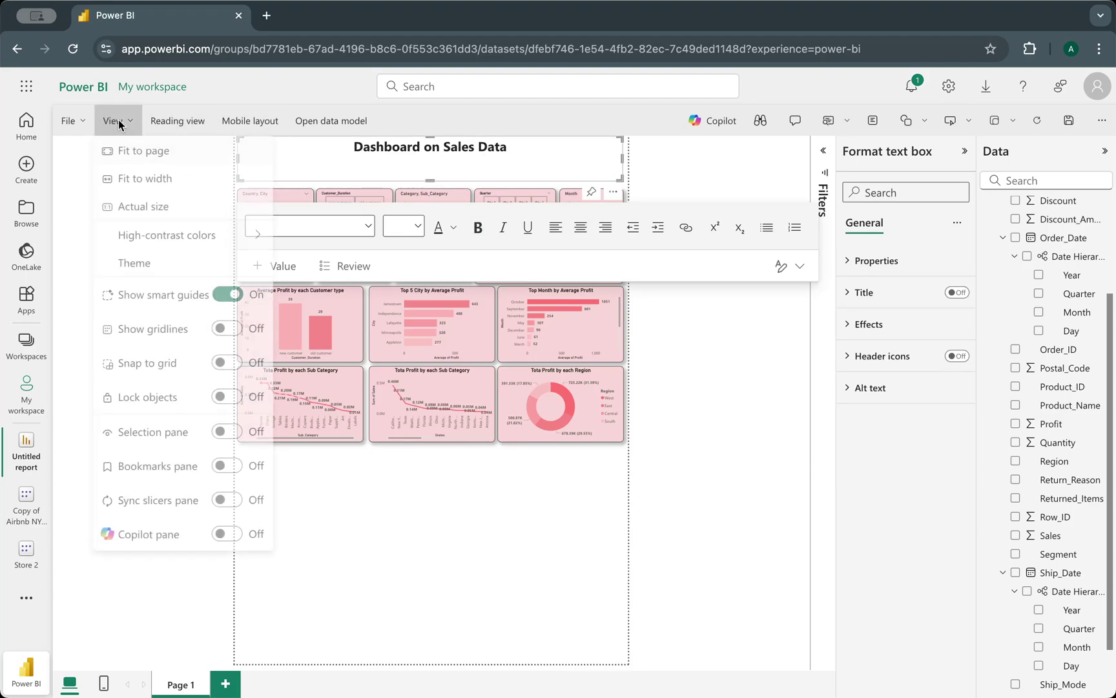
{"action": "left_click", "coordinate": [157, 206]}
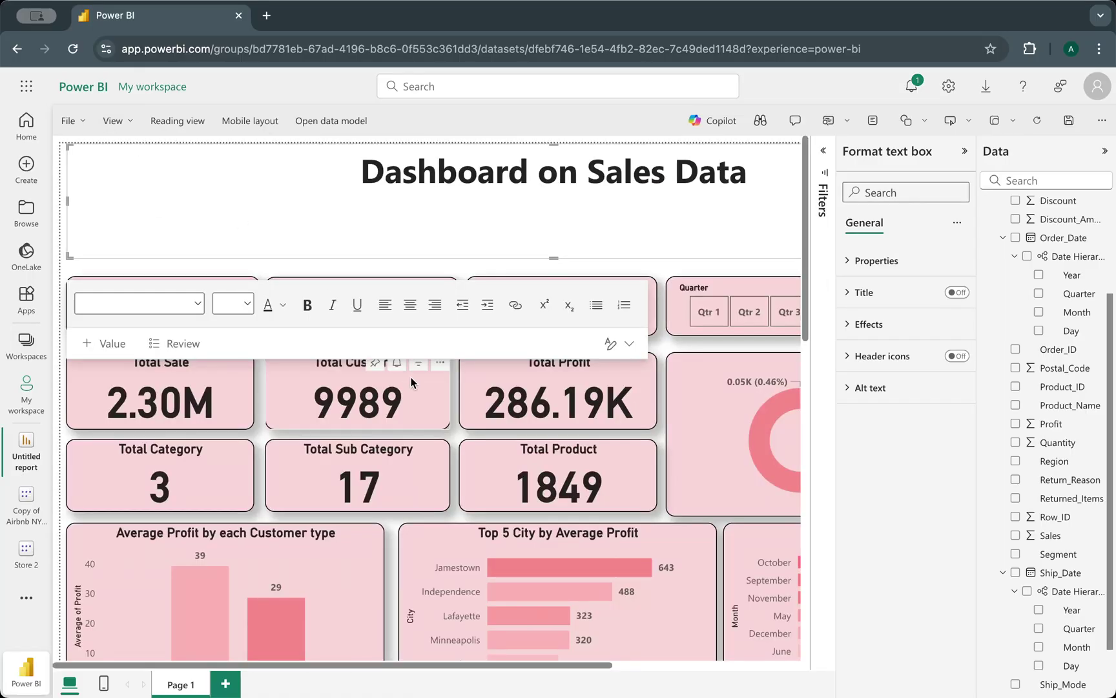
{"action": "left_click_drag", "start_coordinate": [547, 256], "coordinate": [559, 208]}
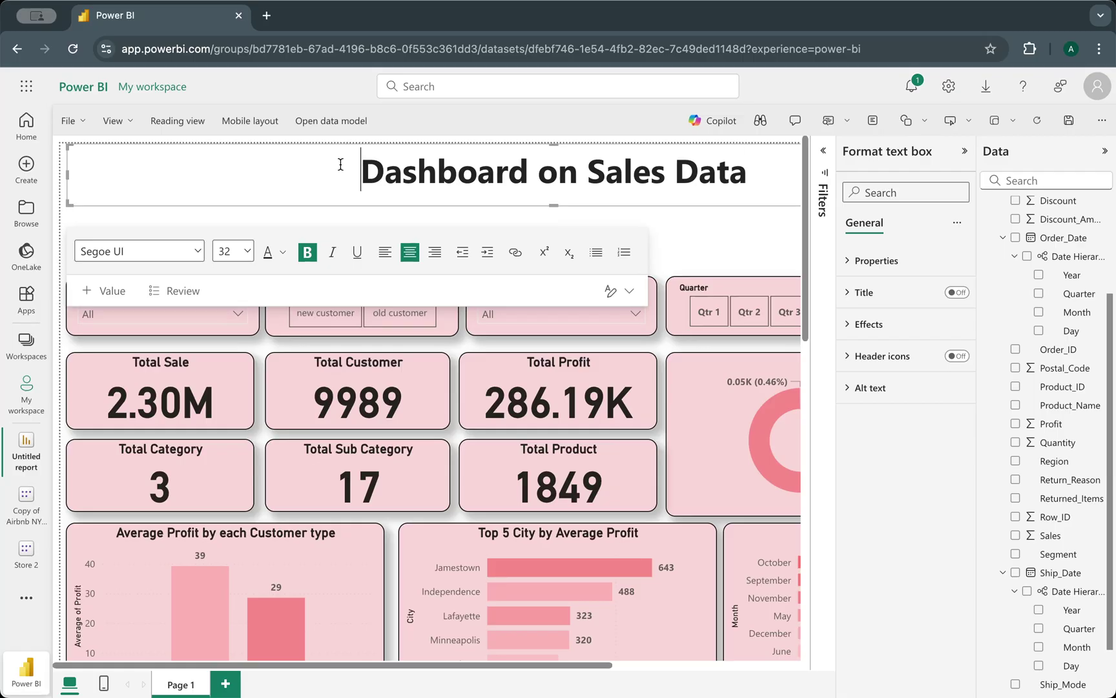
{"action": "left_click_drag", "start_coordinate": [554, 205], "coordinate": [553, 194]}
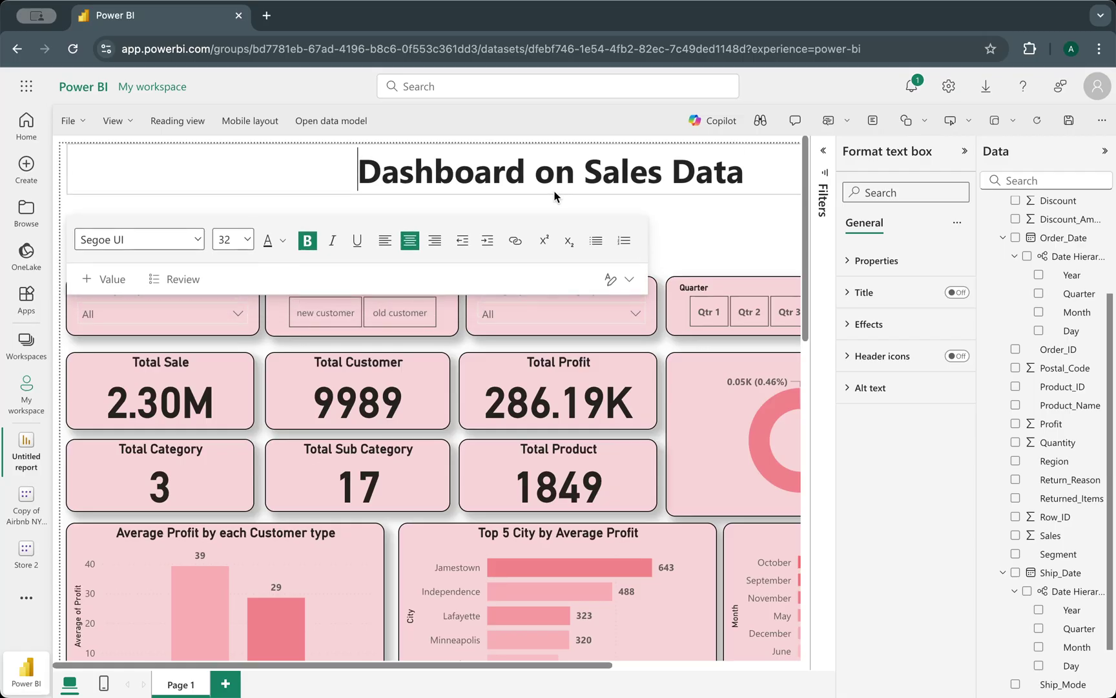
{"action": "key", "text": "ctrl+a"}
{"action": "left_click", "coordinate": [276, 213]}
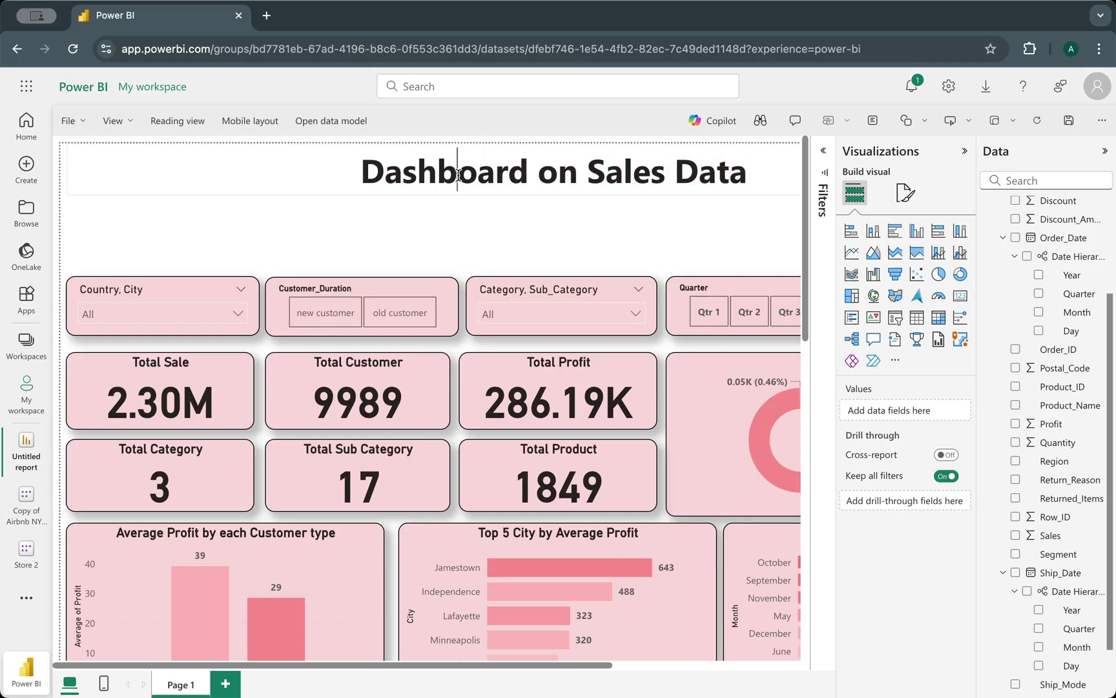
- Move the Country, City slicer up to just below the heading
{"action": "left_click", "coordinate": [557, 172]}
{"action": "left_click_drag", "start_coordinate": [557, 172], "coordinate": [558, 206]}
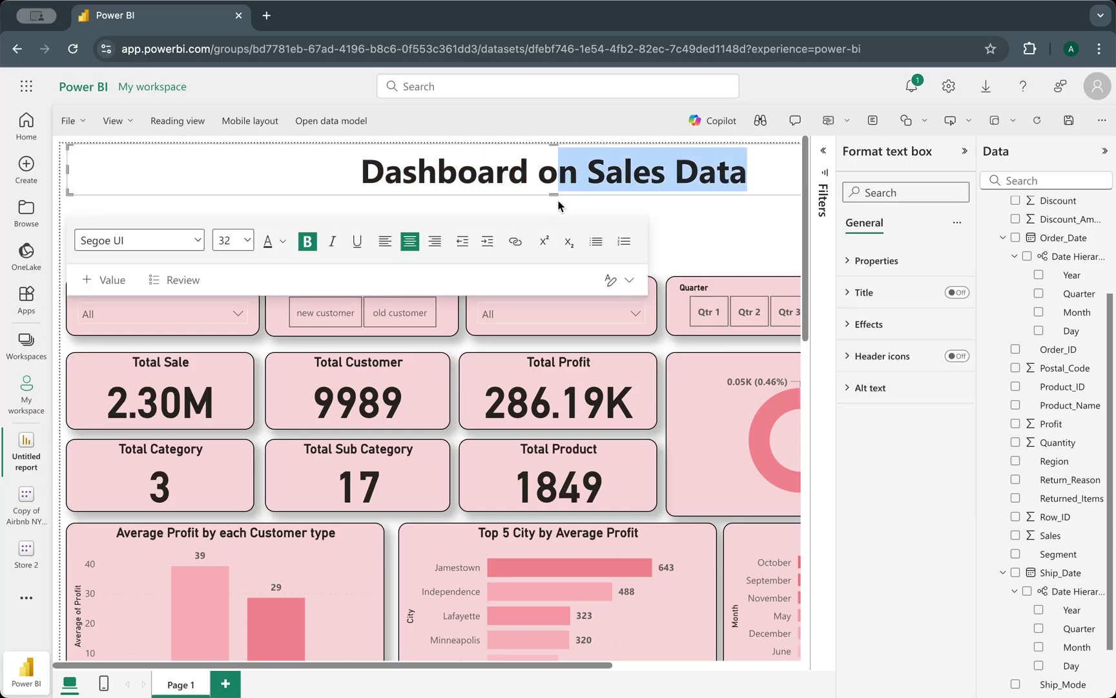
{"action": "left_click", "coordinate": [317, 174]}
{"action": "left_click", "coordinate": [732, 248]}
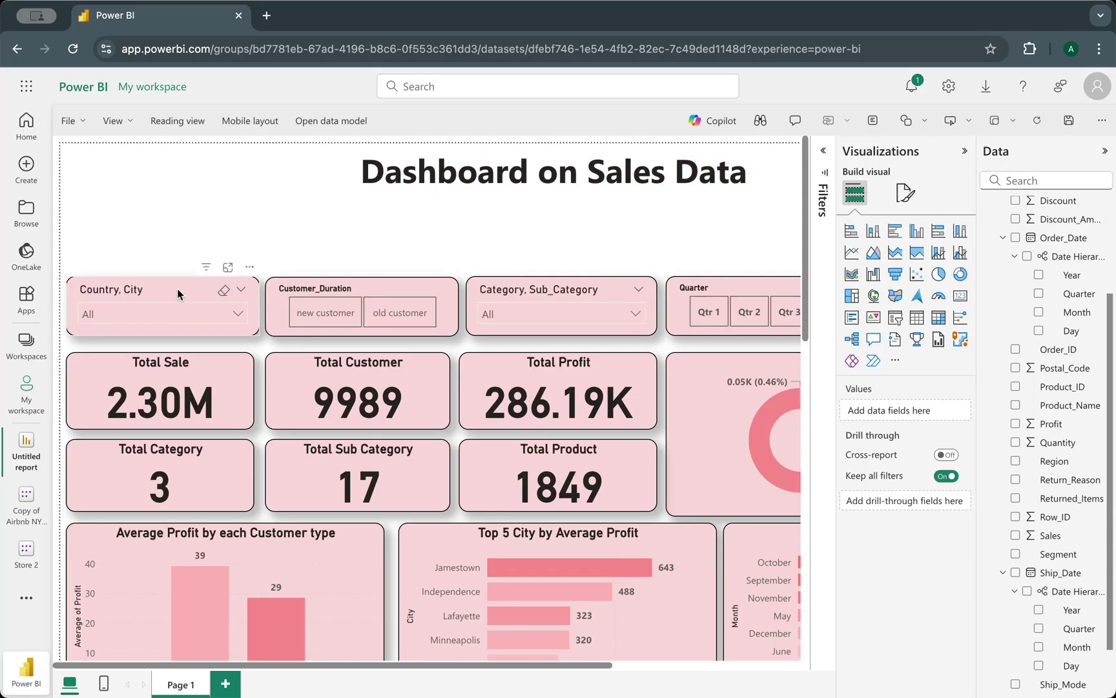
{"action": "left_click_drag", "start_coordinate": [180, 289], "coordinate": [177, 221]}
- Fill the heading text box's background with the darker pink from the recent colors
{"action": "left_click", "coordinate": [266, 164]}
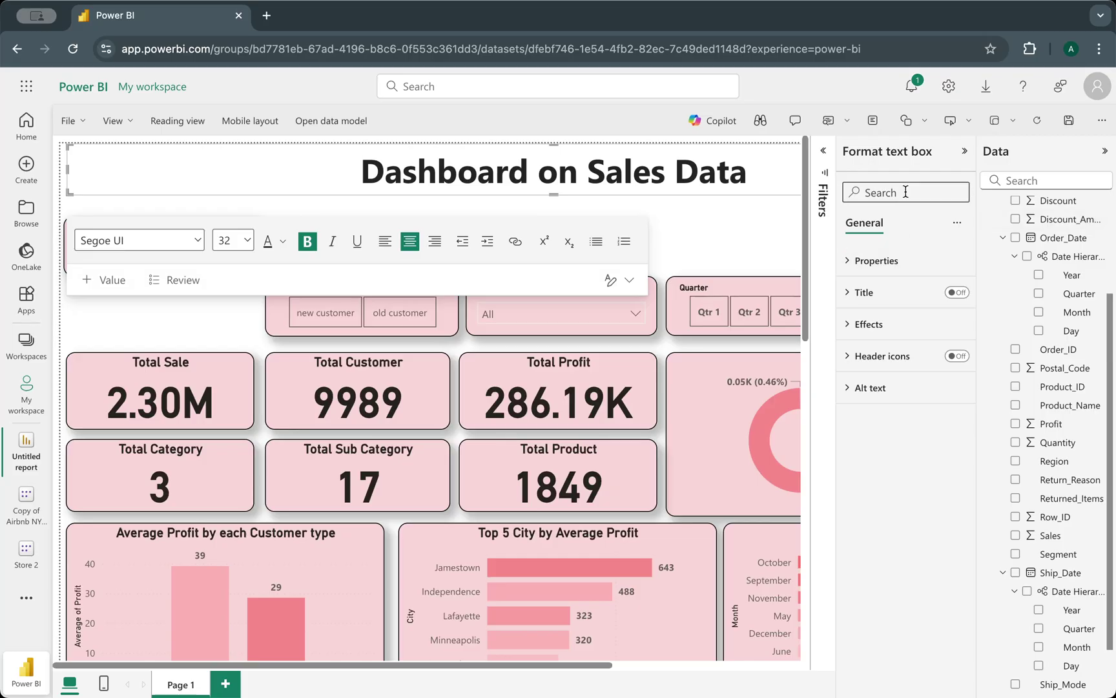
{"action": "left_click", "coordinate": [704, 249]}
{"action": "left_click", "coordinate": [696, 155]}
{"action": "left_click", "coordinate": [866, 324]}
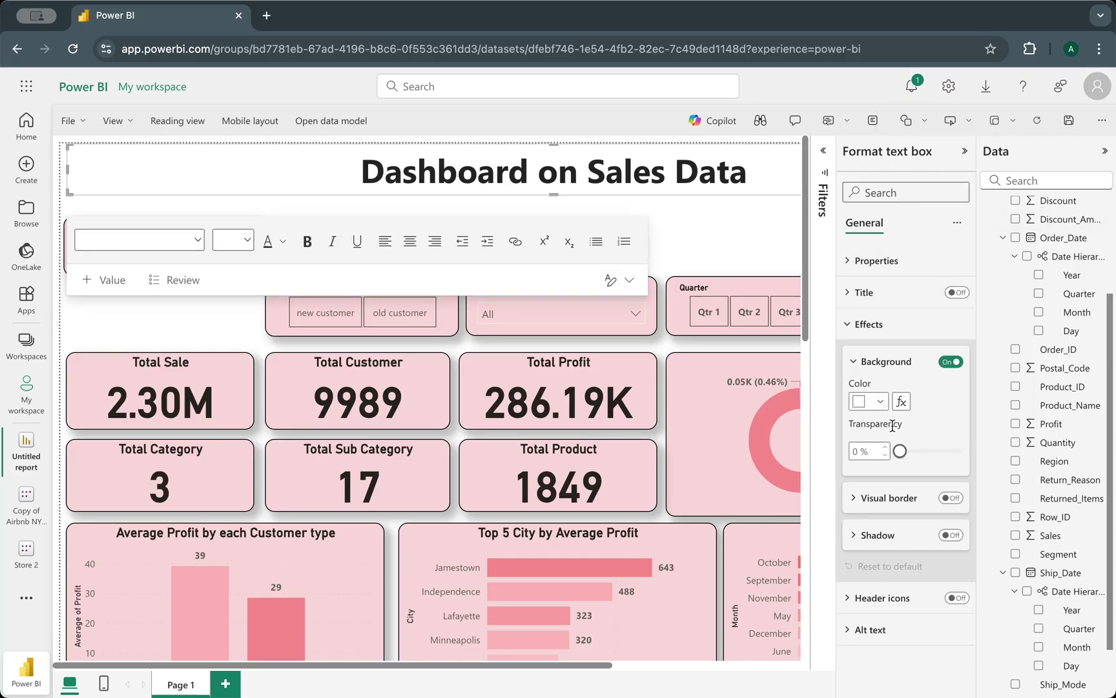
{"action": "left_click", "coordinate": [879, 402]}
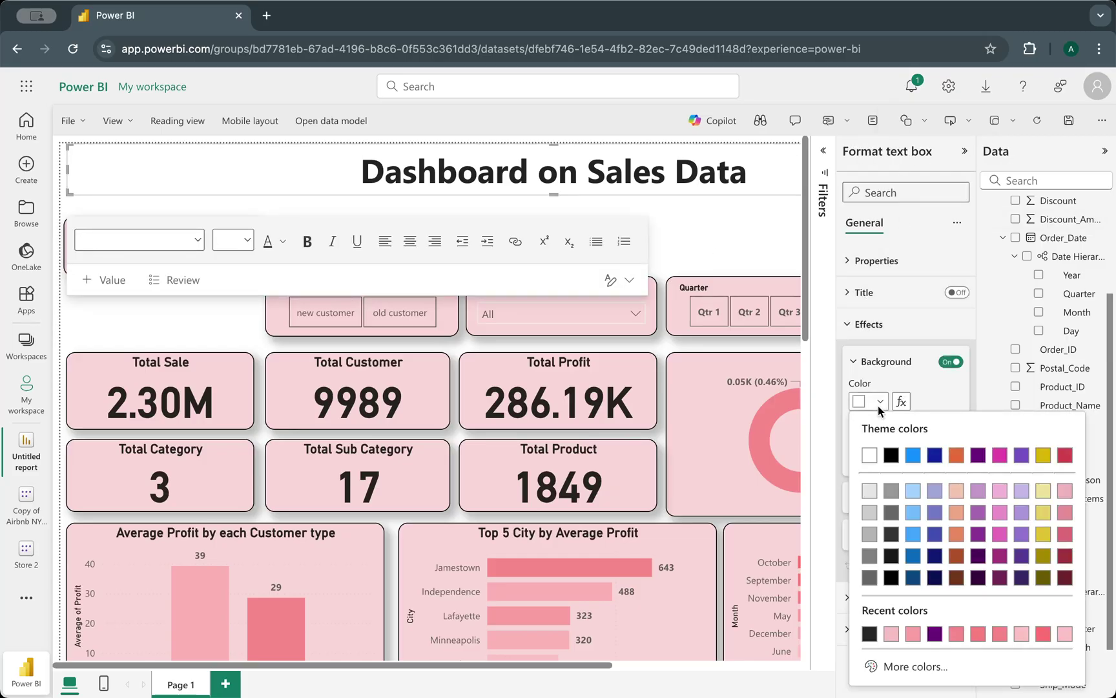
{"action": "left_click", "coordinate": [958, 633]}
- Copy the Total Customer donut chart's background color and apply it, #FAD7D7, as the heading text box's background
{"action": "left_click", "coordinate": [708, 410]}
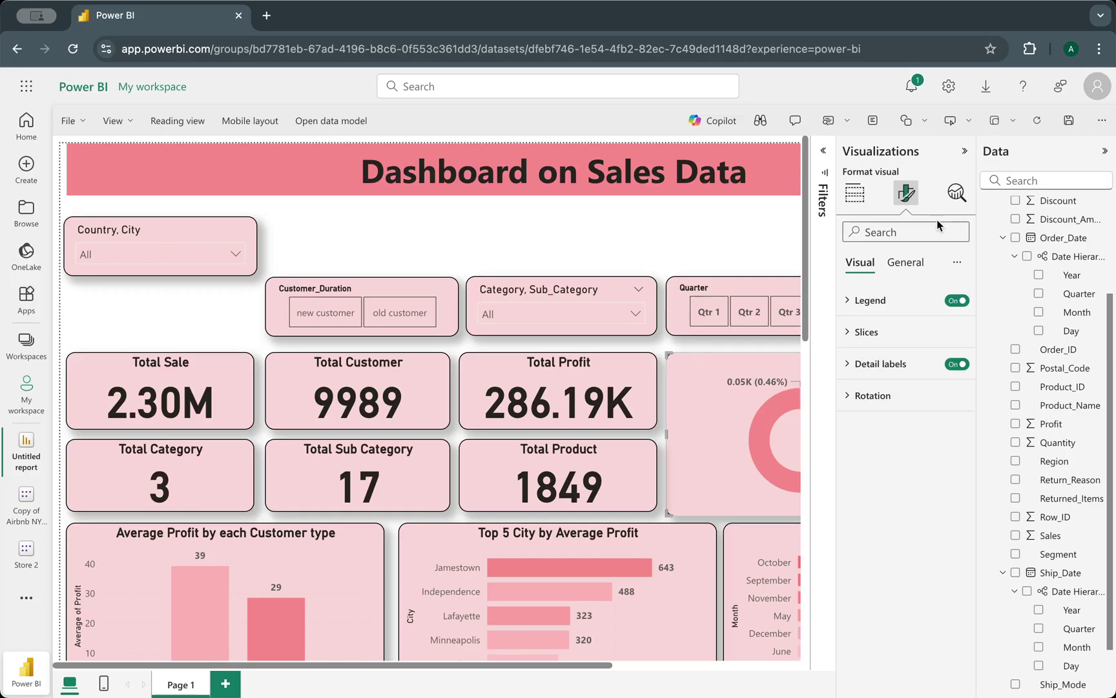
{"action": "left_click", "coordinate": [907, 262]}
{"action": "left_click", "coordinate": [882, 441]}
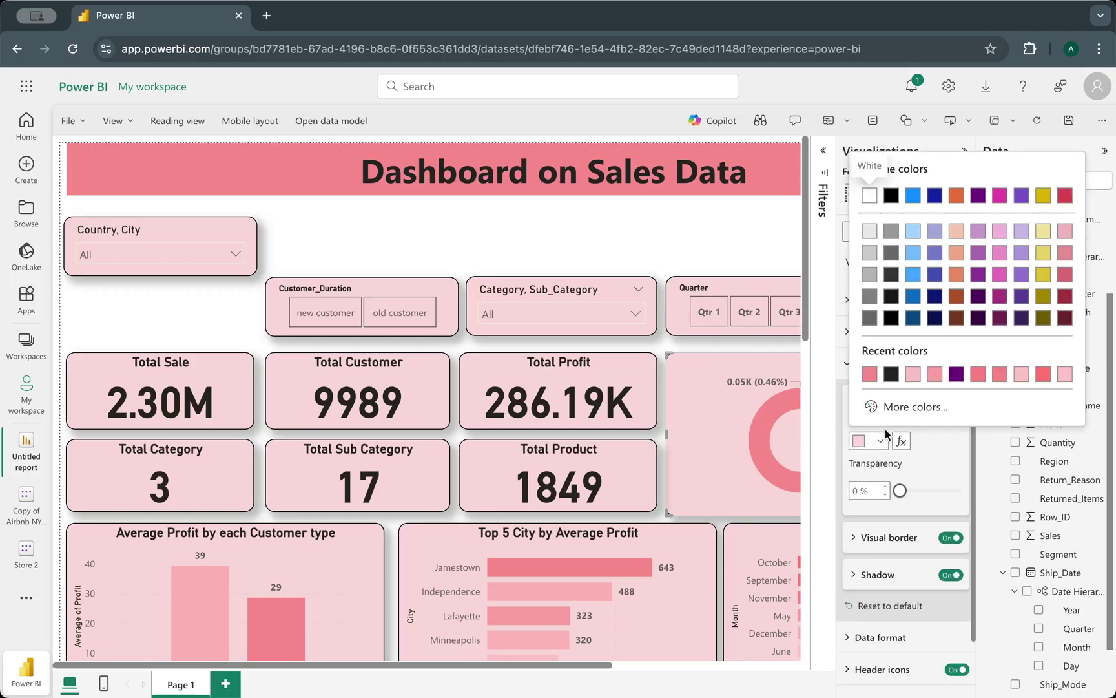
{"action": "left_click", "coordinate": [914, 397]}
{"action": "key", "text": "ctrl+c"}
{"action": "left_click", "coordinate": [280, 170]}
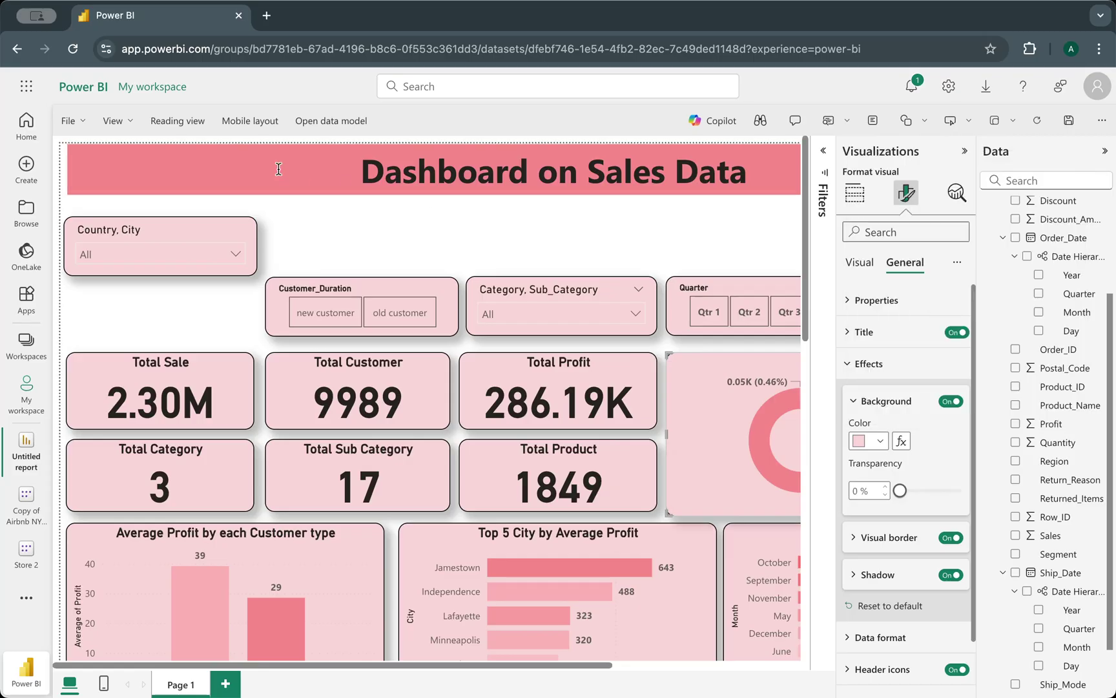
{"action": "left_click", "coordinate": [279, 169]}
{"action": "left_click", "coordinate": [878, 399]}
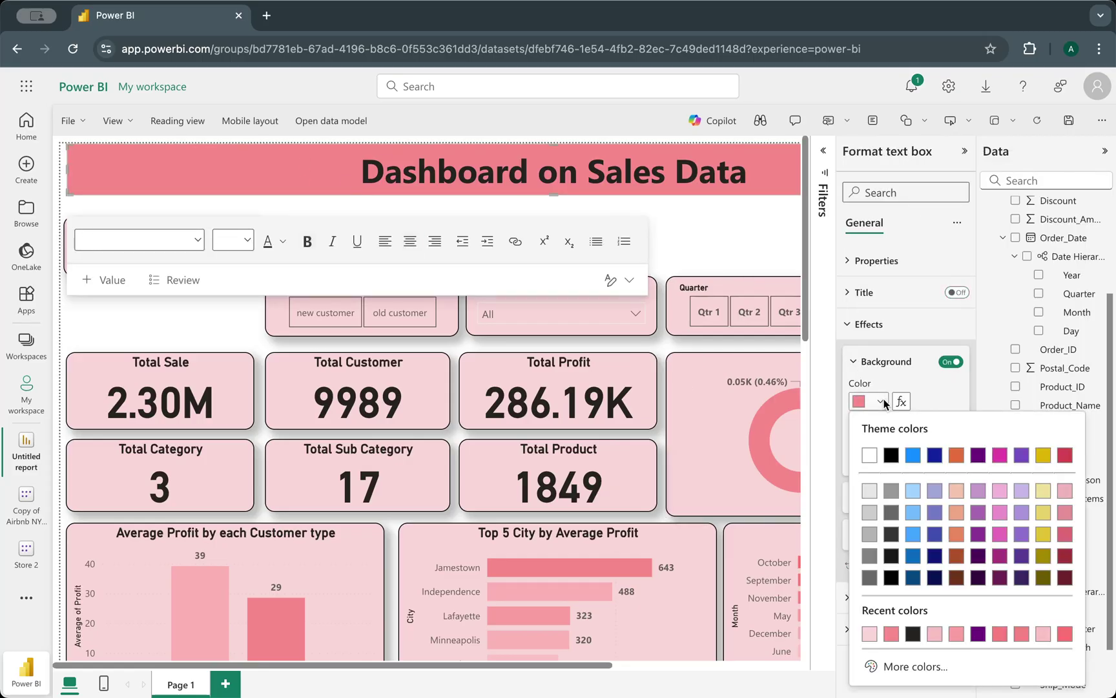
{"action": "left_click", "coordinate": [898, 666]}
{"action": "triple_click", "coordinate": [895, 656]}
{"action": "key", "text": "ctrl+v"}
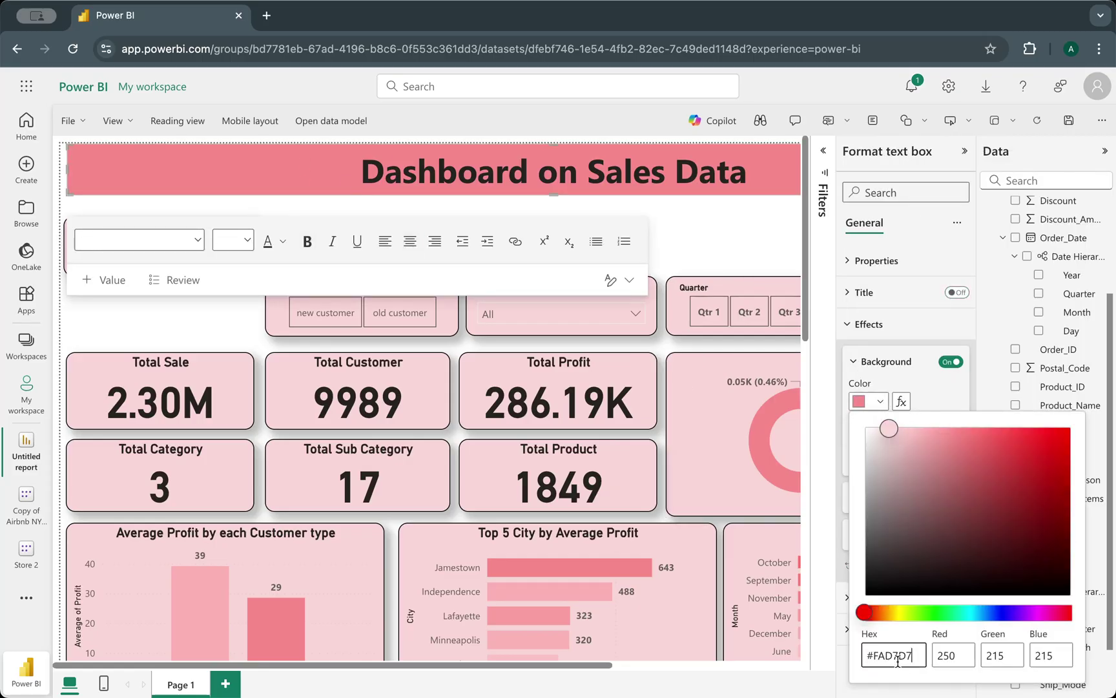
{"action": "left_click", "coordinate": [852, 327]}
- Give the heading text box a visual border with 12 px rounded corners and a shadow
{"action": "left_click", "coordinate": [860, 502]}
{"action": "left_click", "coordinate": [951, 497]}
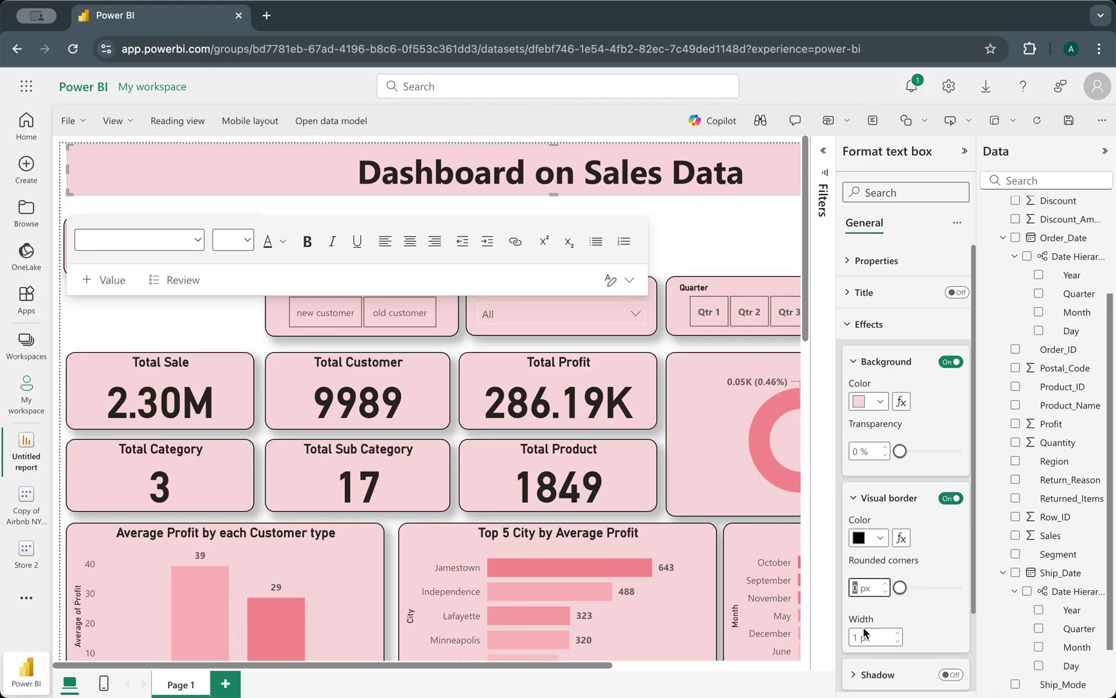
{"action": "type", "text": "12"}
{"action": "scroll", "coordinate": [916, 497], "scroll_direction": "down", "scroll_amount": 2}
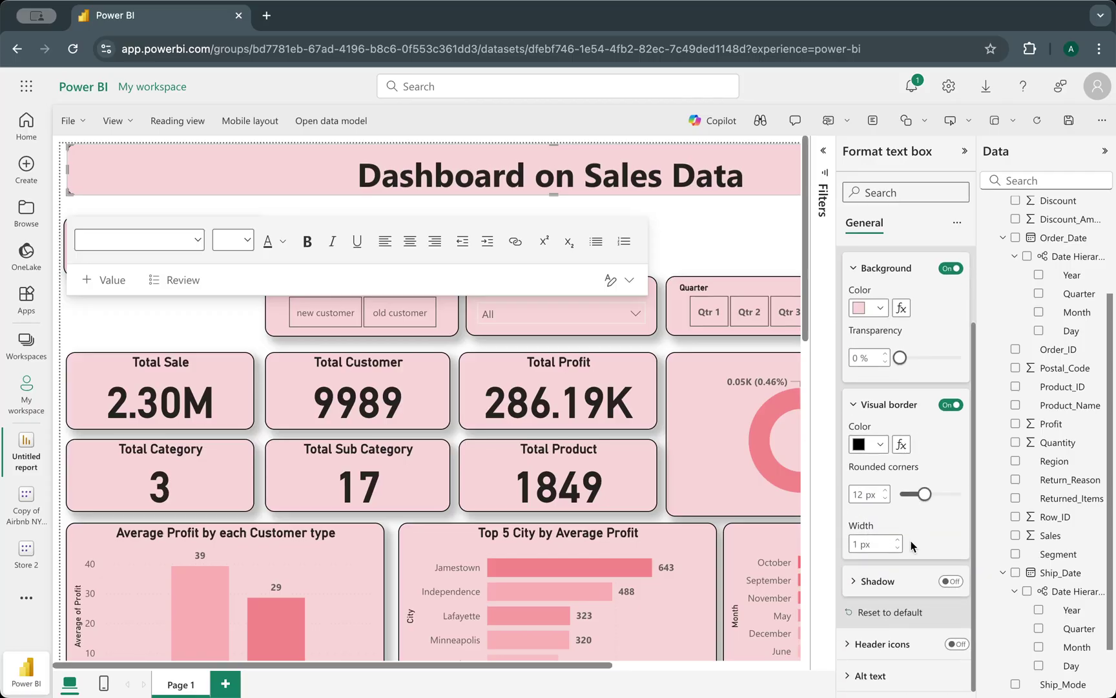
{"action": "left_click", "coordinate": [953, 581]}
{"action": "left_click", "coordinate": [723, 210]}
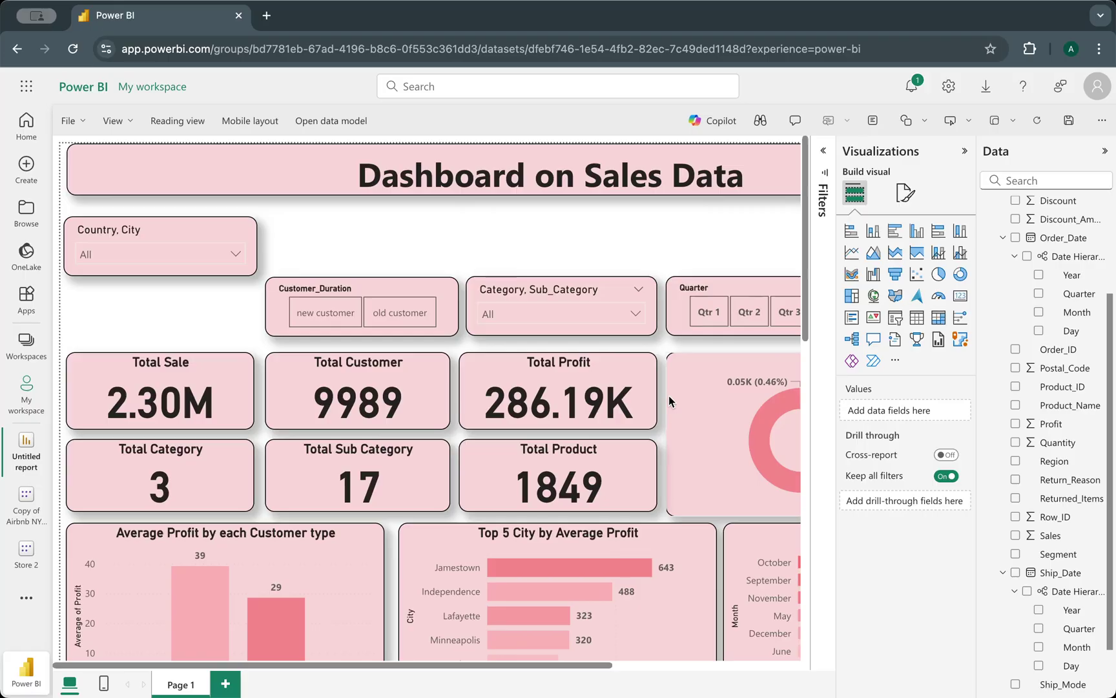
- Move the Customer_Duration, Category/Sub_Category, Quarter and Month slicers up into one row with the Country, City slicer
{"action": "left_click", "coordinate": [155, 233]}
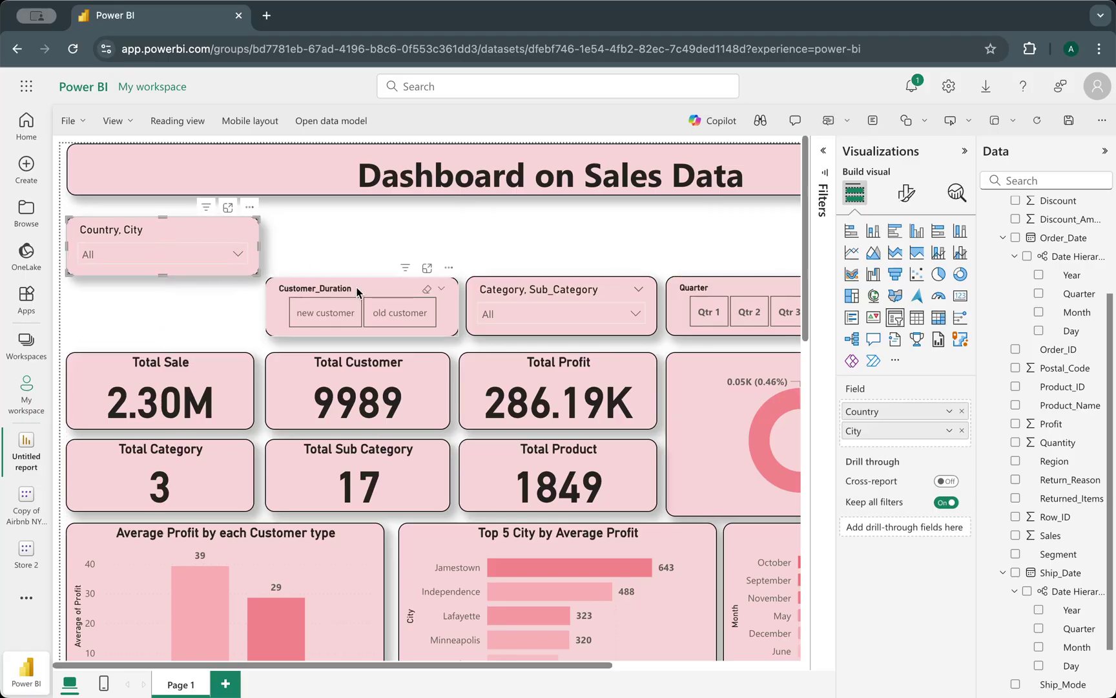
{"action": "left_click_drag", "start_coordinate": [360, 295], "coordinate": [355, 233]}
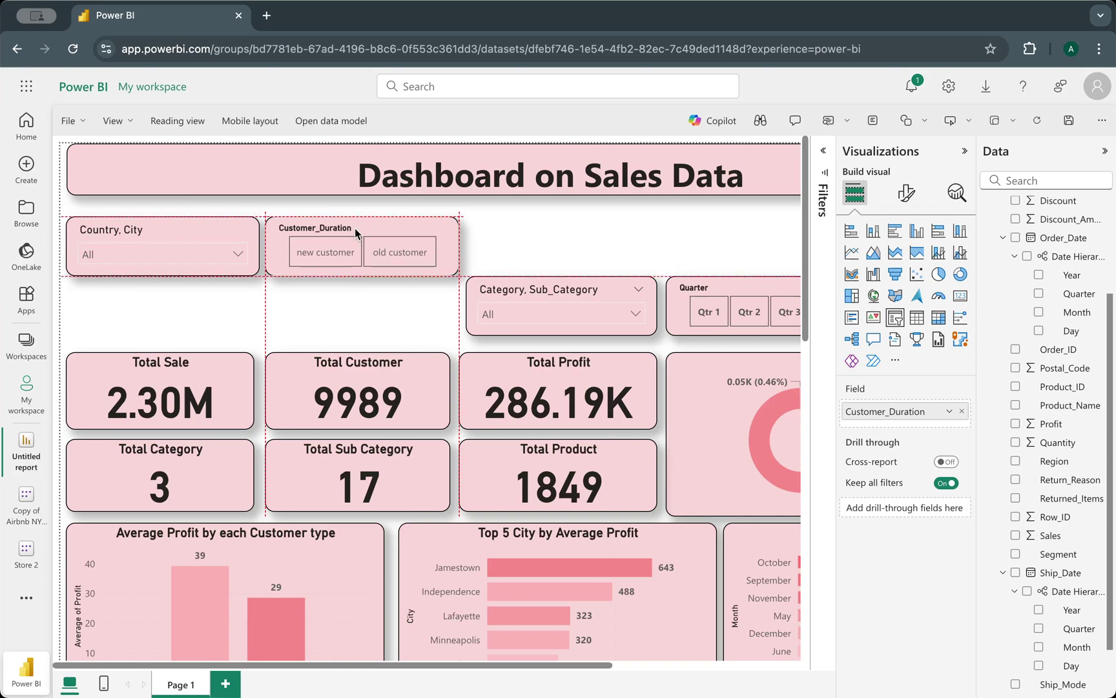
{"action": "left_click_drag", "start_coordinate": [578, 289], "coordinate": [573, 225]}
{"action": "scroll", "coordinate": [573, 329], "scroll_direction": "right", "scroll_amount": 4}
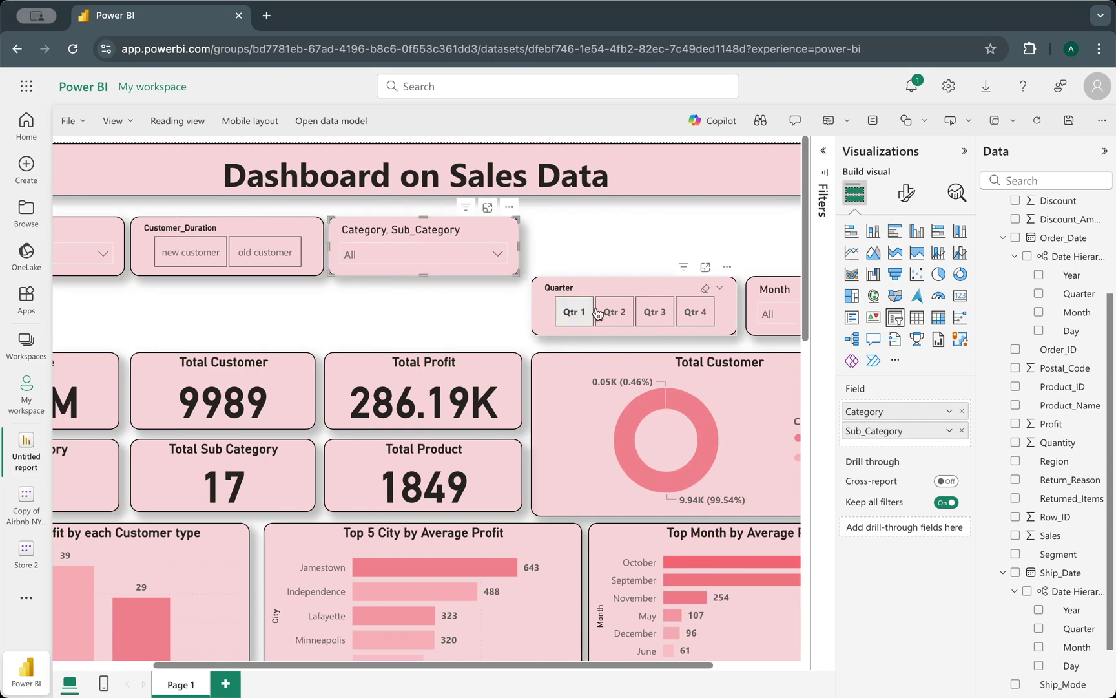
{"action": "left_click_drag", "start_coordinate": [643, 282], "coordinate": [638, 221]}
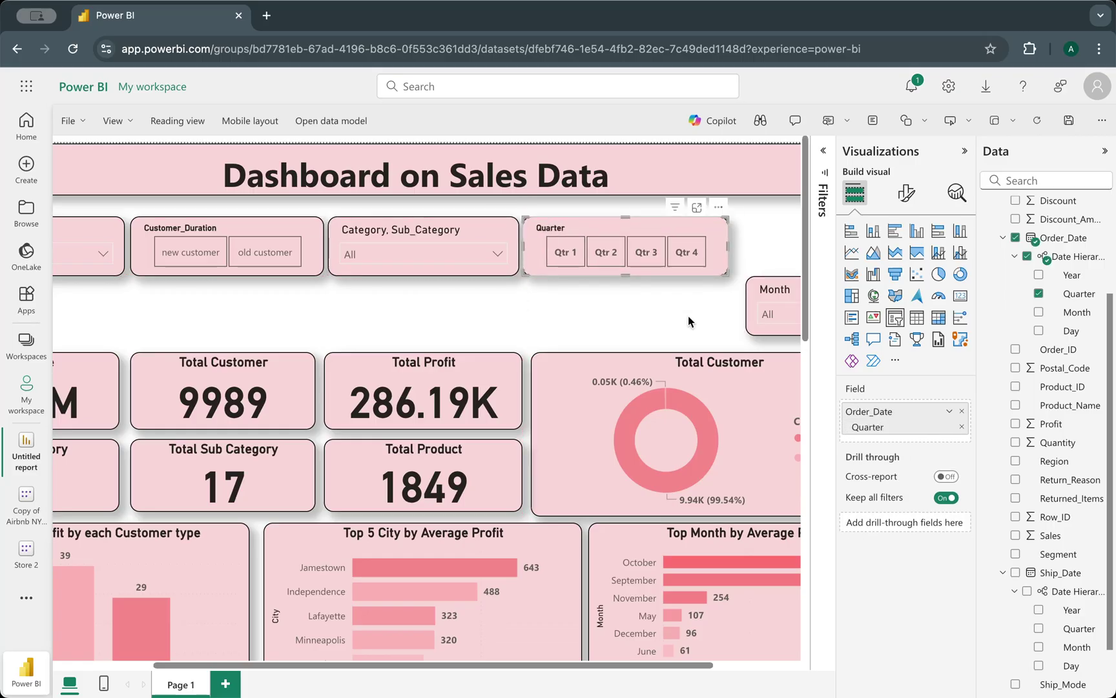
{"action": "scroll", "coordinate": [688, 315], "scroll_direction": "right", "scroll_amount": 4}
{"action": "left_click_drag", "start_coordinate": [698, 293], "coordinate": [696, 220]}
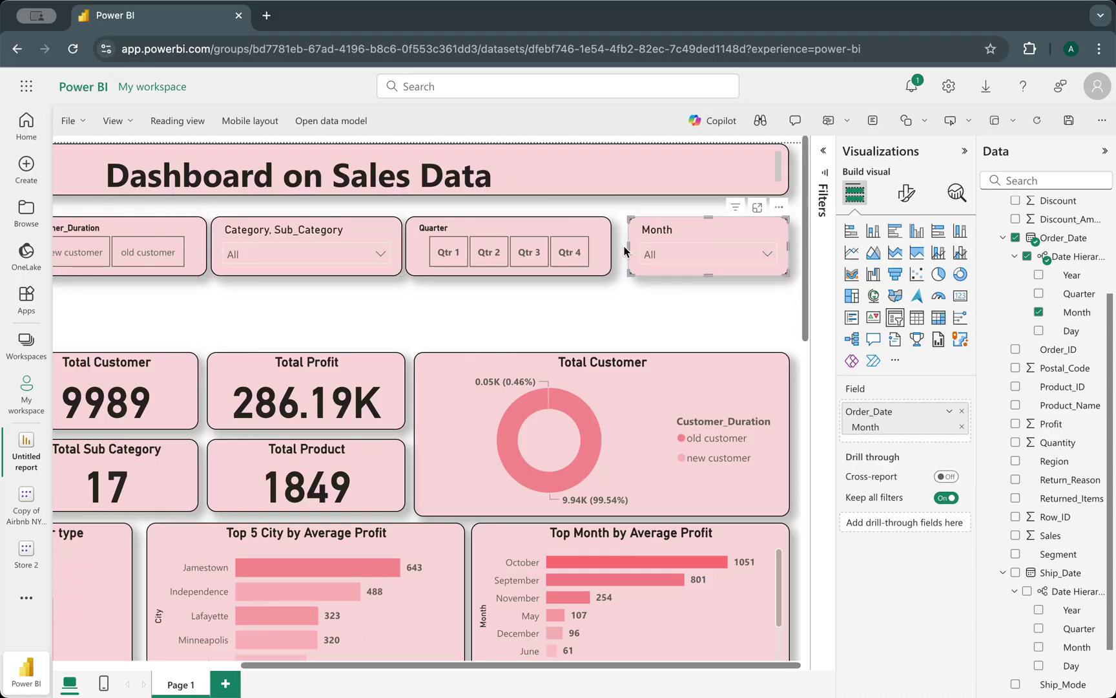
- Widen the Month slicer slightly toward the Quarter slicer to narrow the gap between them
{"action": "left_click_drag", "start_coordinate": [627, 246], "coordinate": [620, 247]}
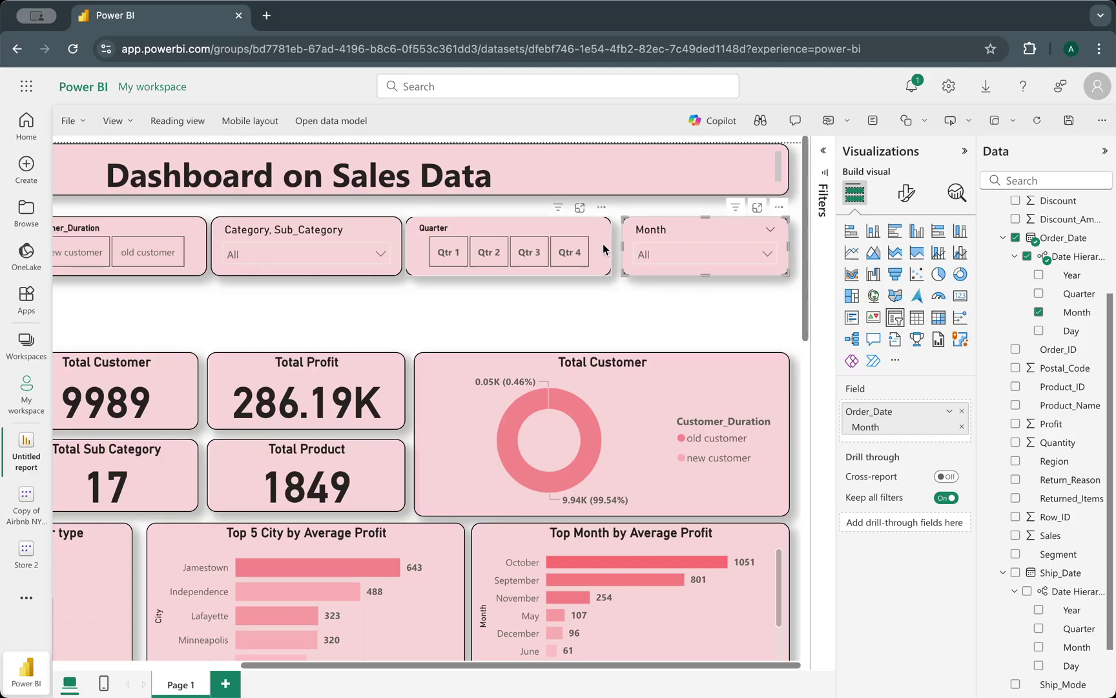
{"action": "left_click", "coordinate": [608, 248]}
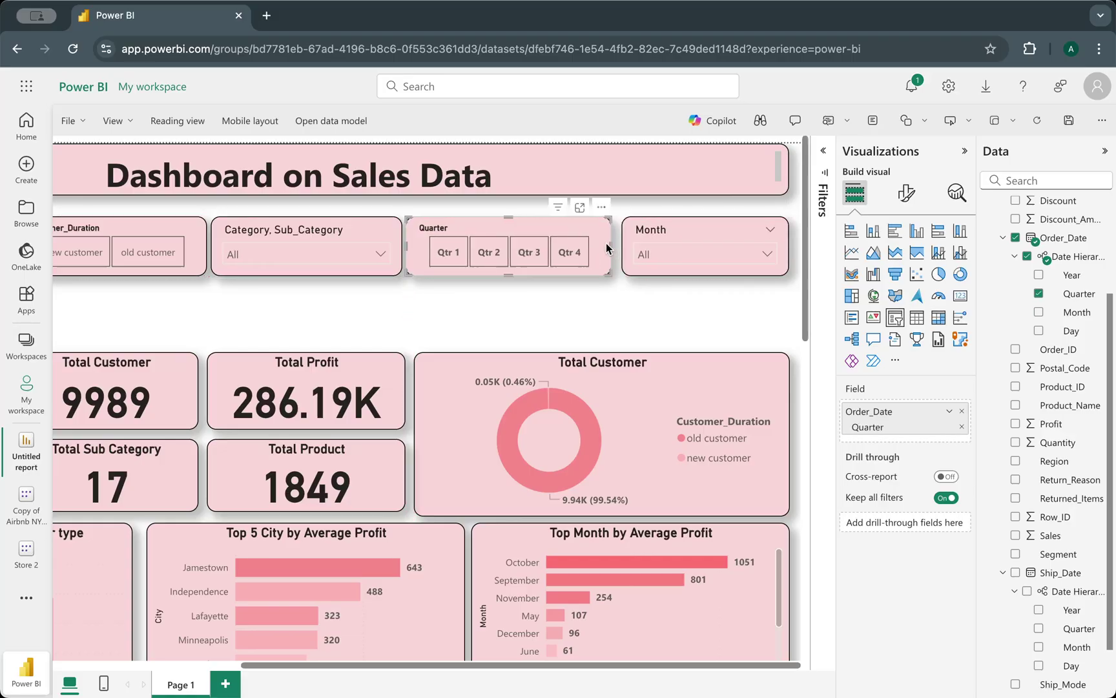
{"action": "left_click", "coordinate": [600, 311]}
- Try to select all the cards and charts below the slicers together
{"action": "scroll", "coordinate": [600, 307], "scroll_direction": "left", "scroll_amount": 5}
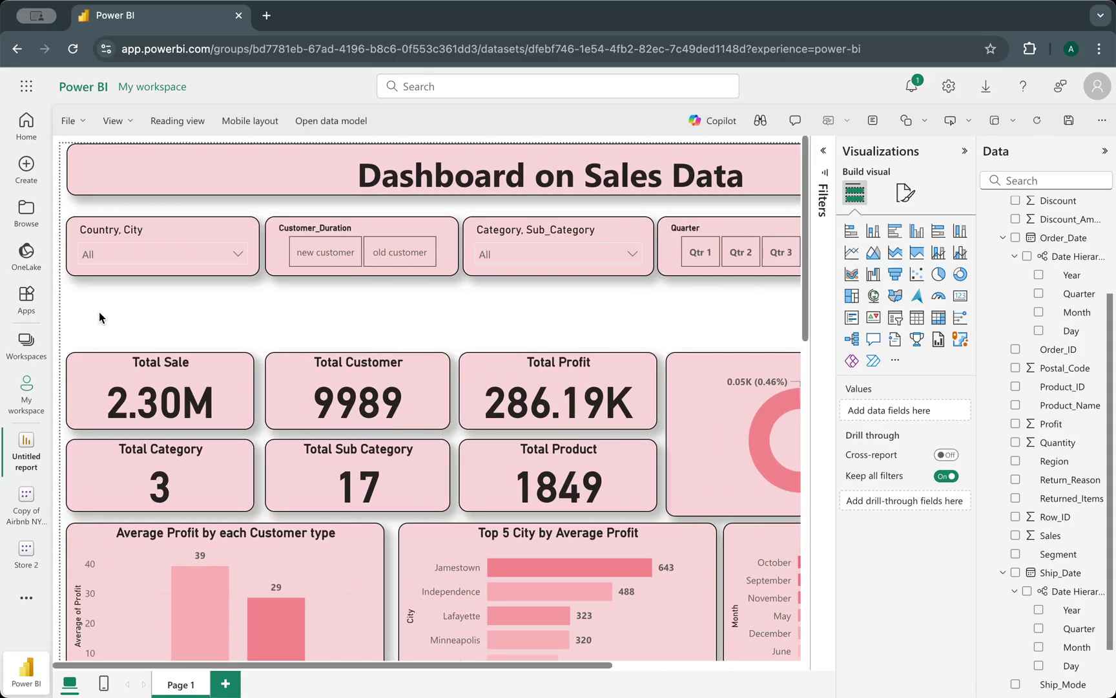
{"action": "left_click_drag", "start_coordinate": [99, 317], "coordinate": [930, 431]}
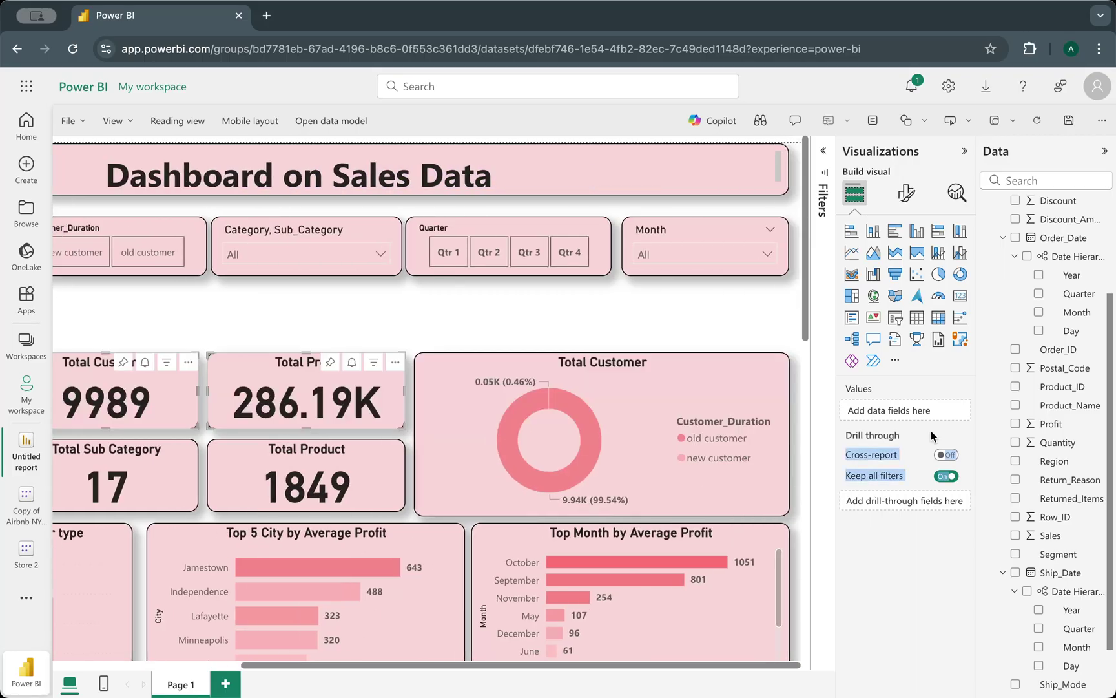
{"action": "left_click", "coordinate": [564, 328]}
{"action": "scroll", "coordinate": [431, 312], "scroll_direction": "left", "scroll_amount": 5}
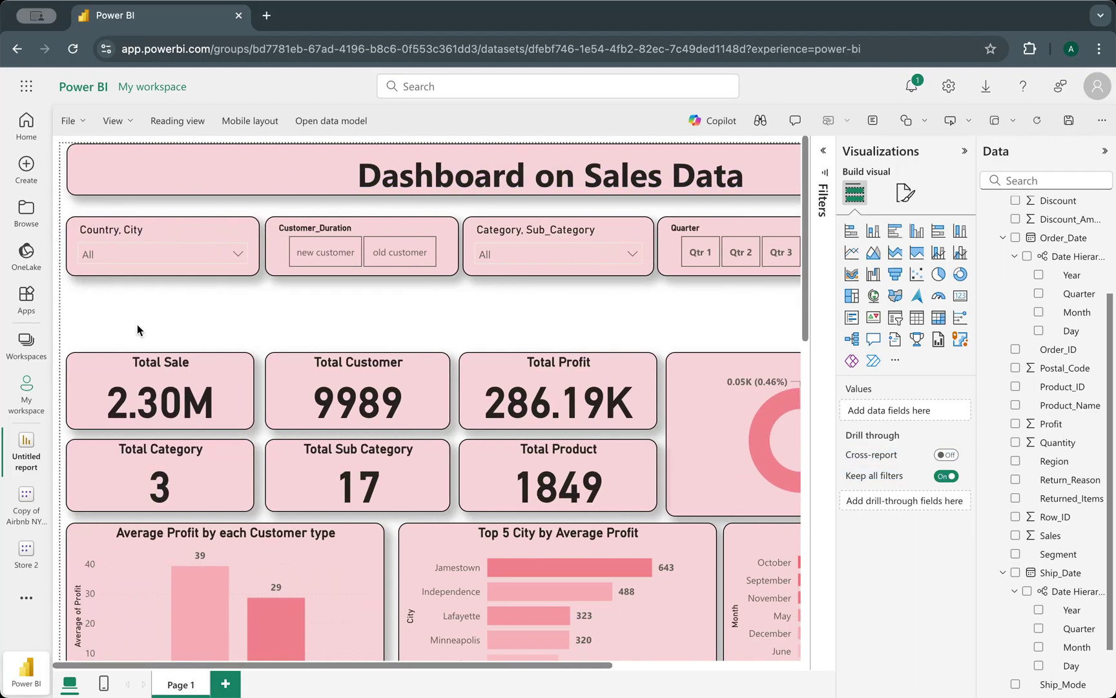
{"action": "mouse_move", "coordinate": [138, 329]}
{"action": "left_mouse_down"}
{"action": "mouse_move", "coordinate": [768, 359]}
{"action": "mouse_move", "coordinate": [801, 539]}
{"action": "mouse_move", "coordinate": [728, 604]}
{"action": "mouse_move", "coordinate": [737, 441]}
{"action": "left_mouse_up"}
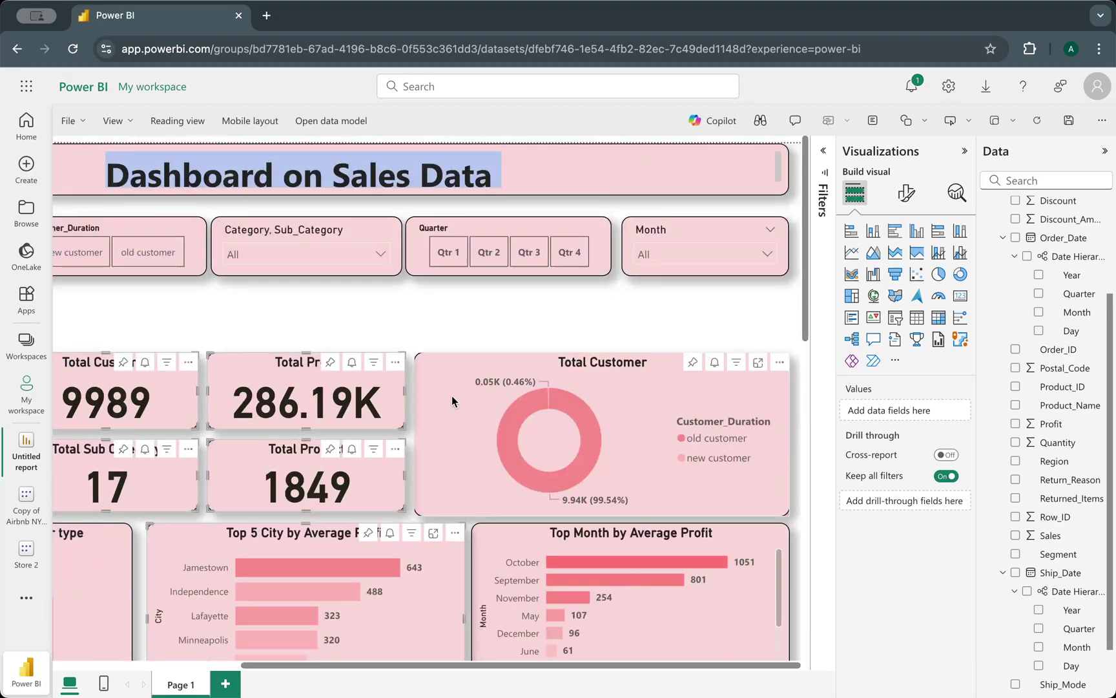
- Move the Total Customer donut chart and the Total Profit and Total Product cards up beneath the slicer row
{"action": "left_click_drag", "start_coordinate": [435, 409], "coordinate": [435, 343]}
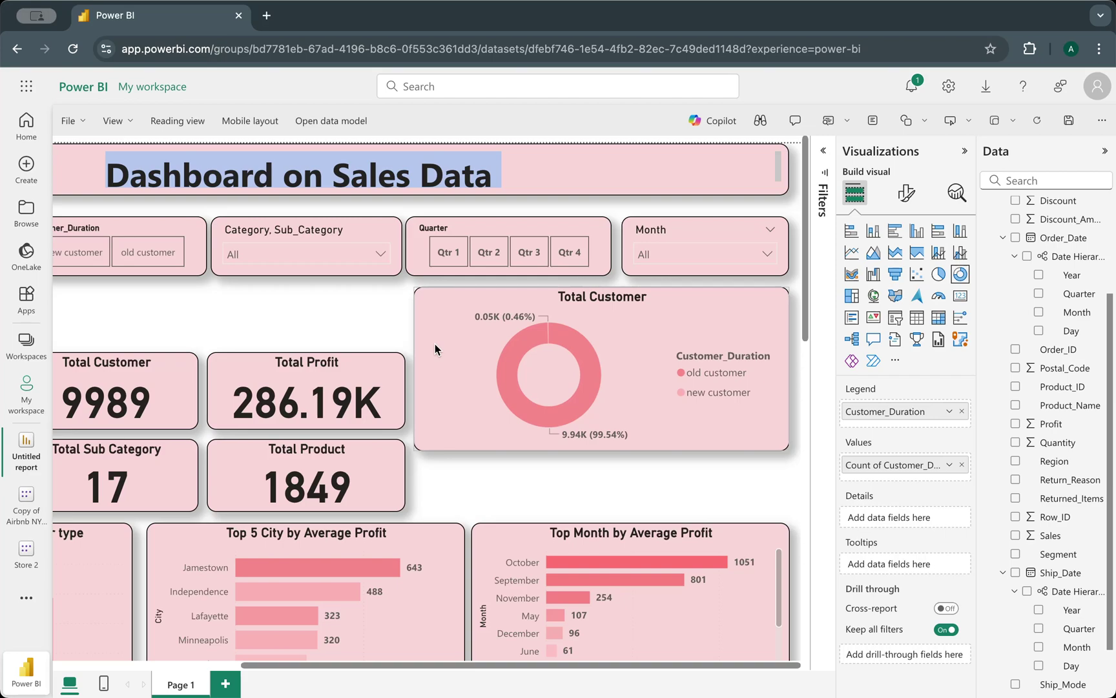
{"action": "left_click", "coordinate": [357, 371]}
{"action": "left_click_drag", "start_coordinate": [356, 372], "coordinate": [359, 318]}
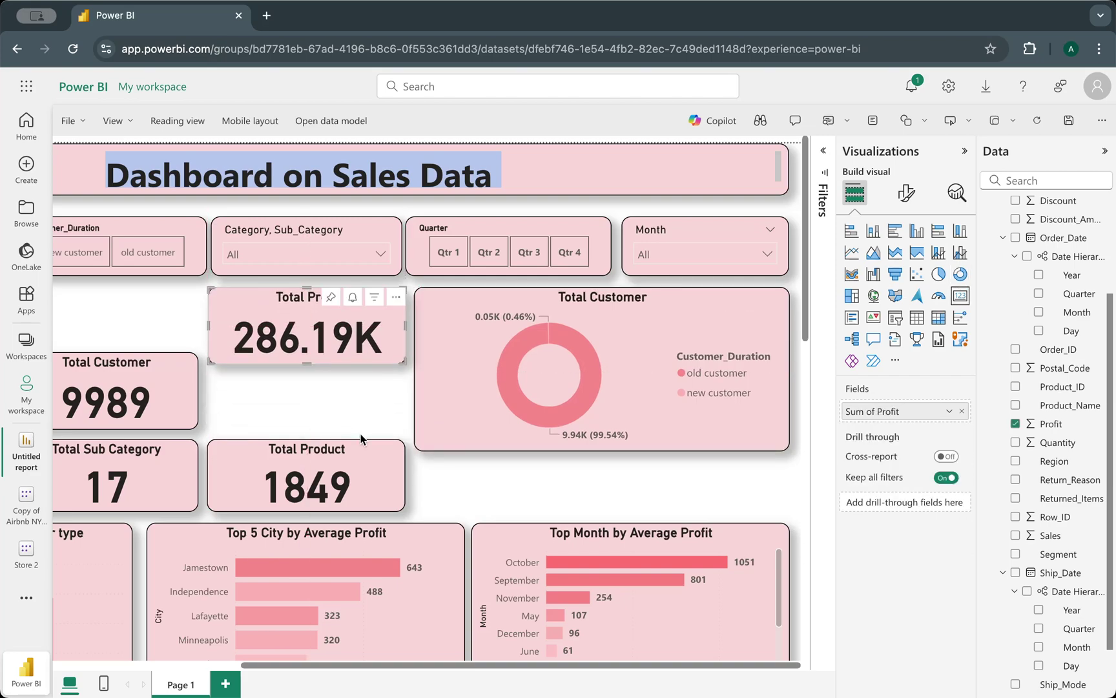
{"action": "left_click_drag", "start_coordinate": [360, 461], "coordinate": [360, 401]}
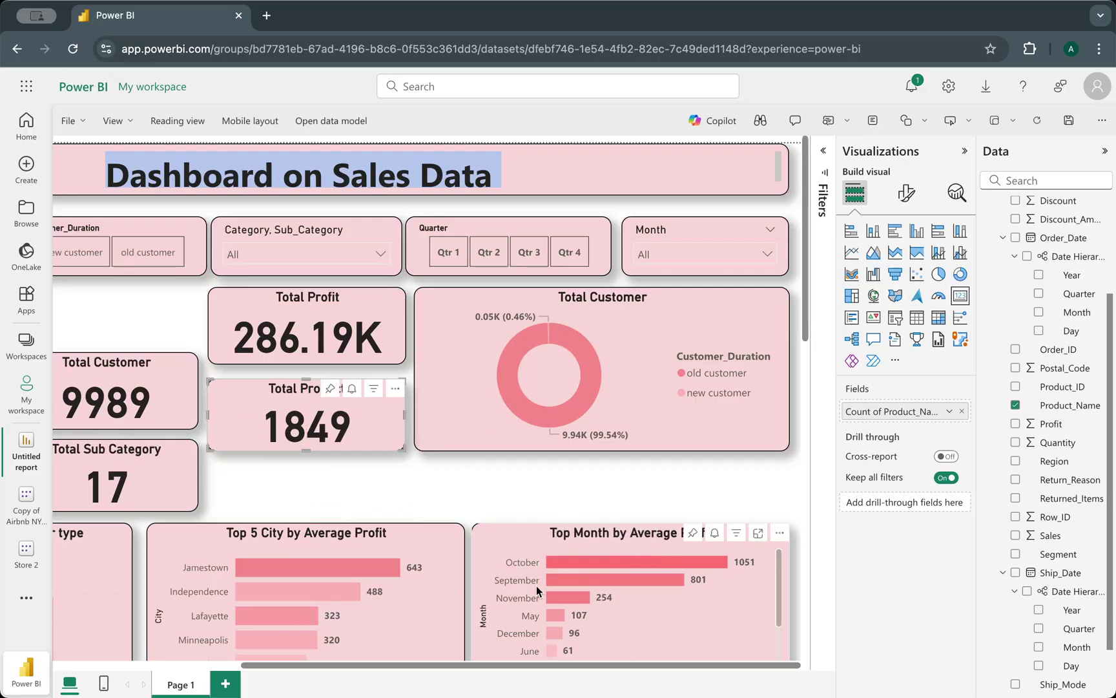
- Move the Top Month and Top 5 City by Average Profit charts up directly beneath the raised cards and donut chart
{"action": "left_click", "coordinate": [489, 541]}
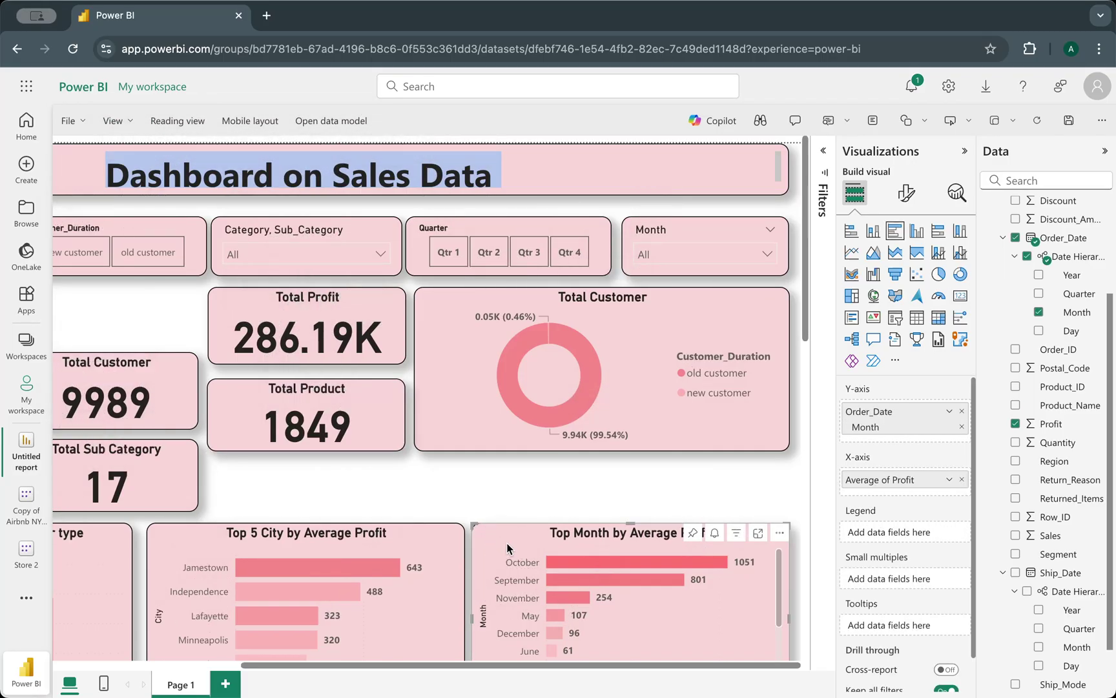
{"action": "left_click_drag", "start_coordinate": [507, 548], "coordinate": [507, 488]}
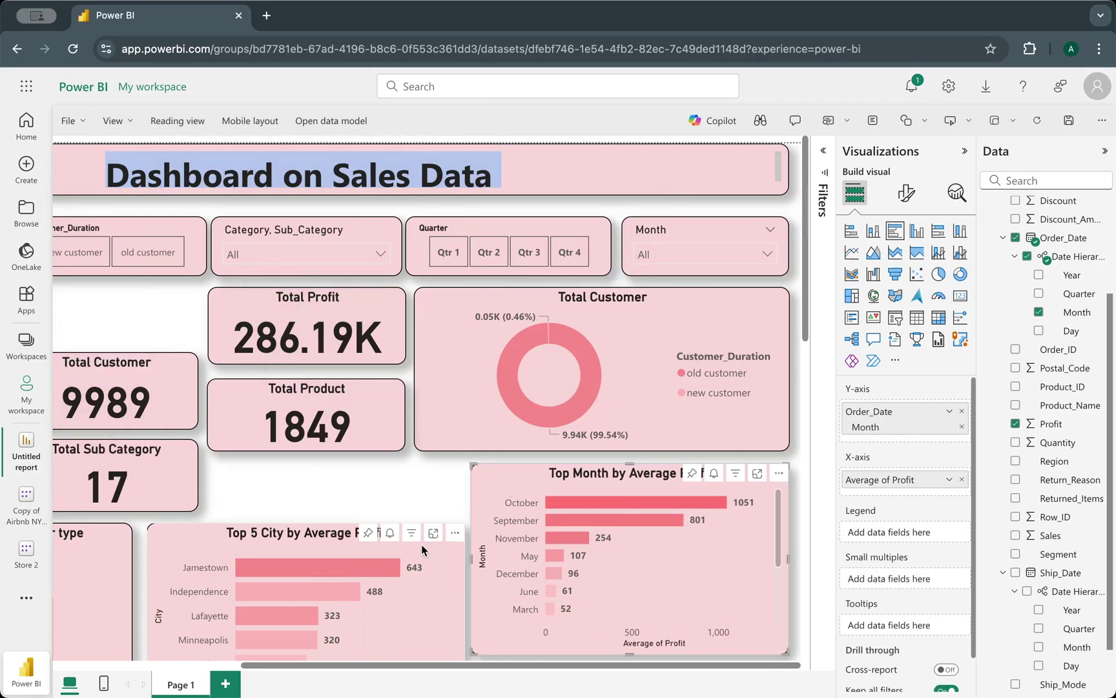
{"action": "left_click_drag", "start_coordinate": [426, 553], "coordinate": [426, 492]}
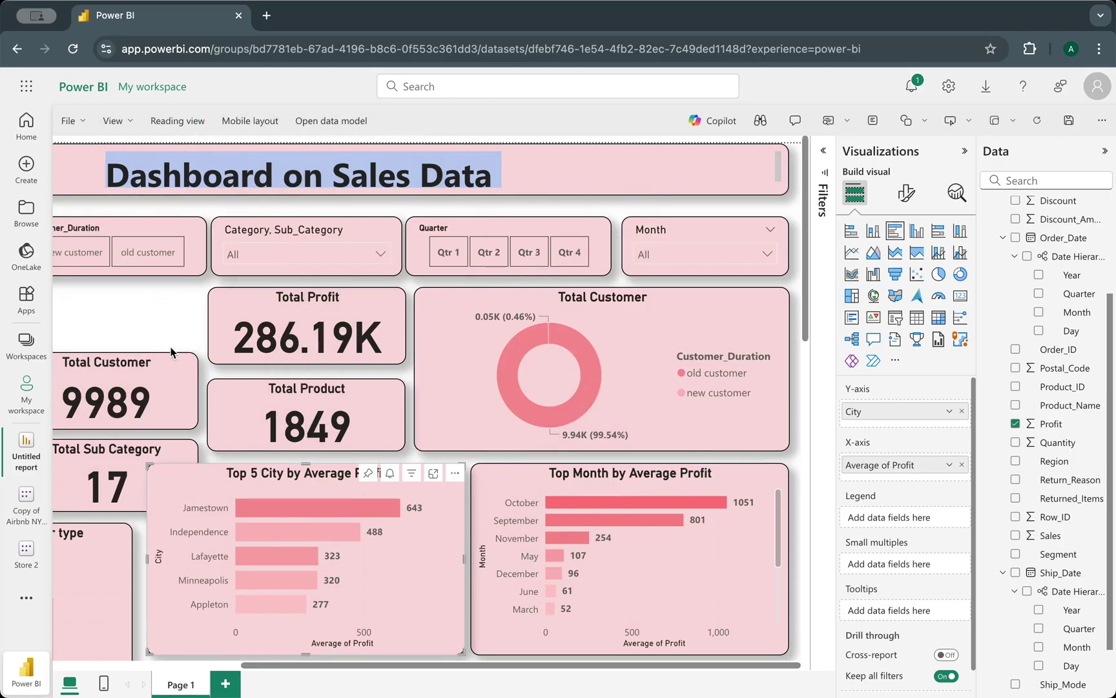
- Move the Total Customer, Total Sub Category, Total Sale and Total Category cards and the Average Profit by each Customer type chart up in line with their neighbours
{"action": "left_click_drag", "start_coordinate": [171, 394], "coordinate": [170, 325]}
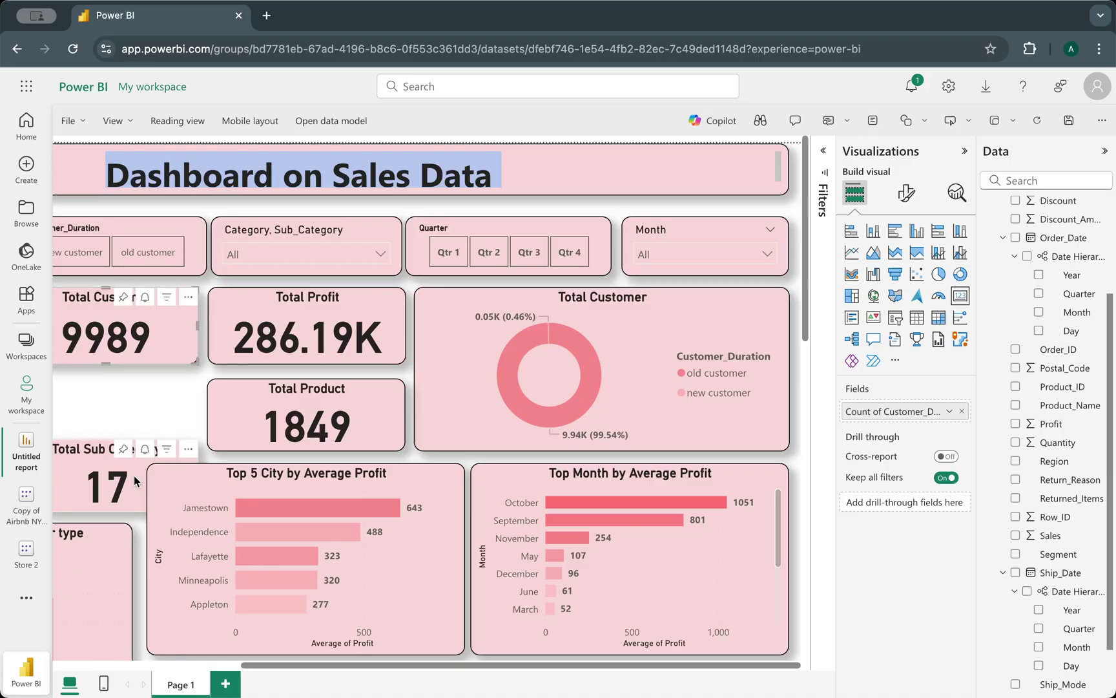
{"action": "left_click_drag", "start_coordinate": [136, 477], "coordinate": [79, 319]}
{"action": "scroll", "coordinate": [114, 415], "scroll_direction": "left", "scroll_amount": 5}
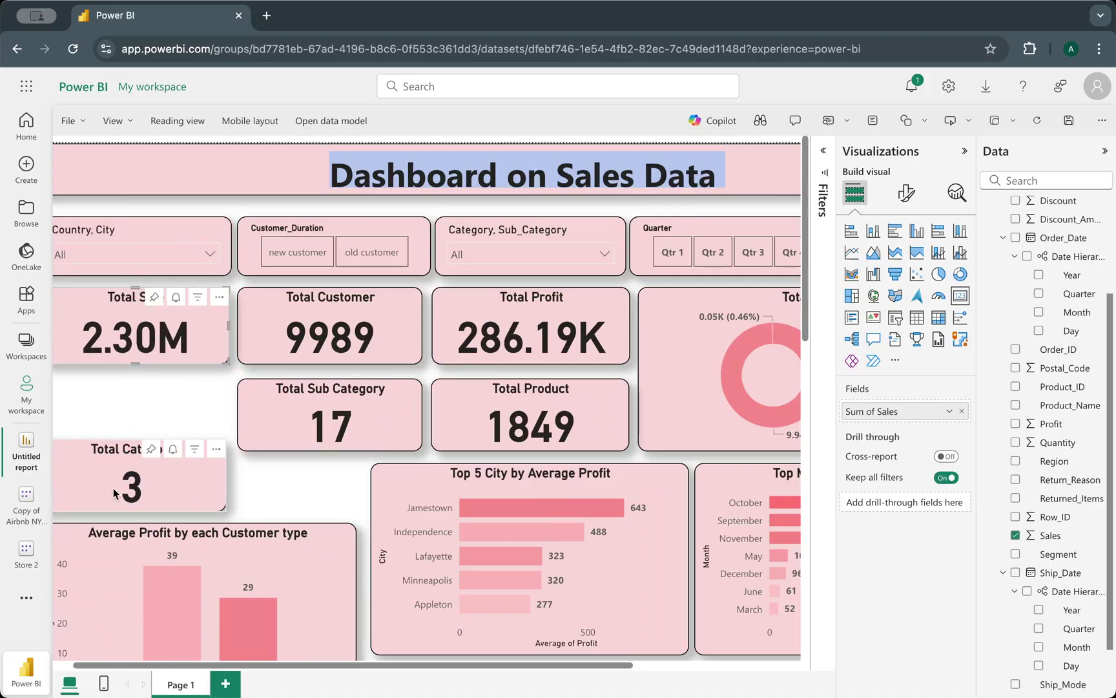
{"action": "left_click_drag", "start_coordinate": [167, 480], "coordinate": [168, 411]}
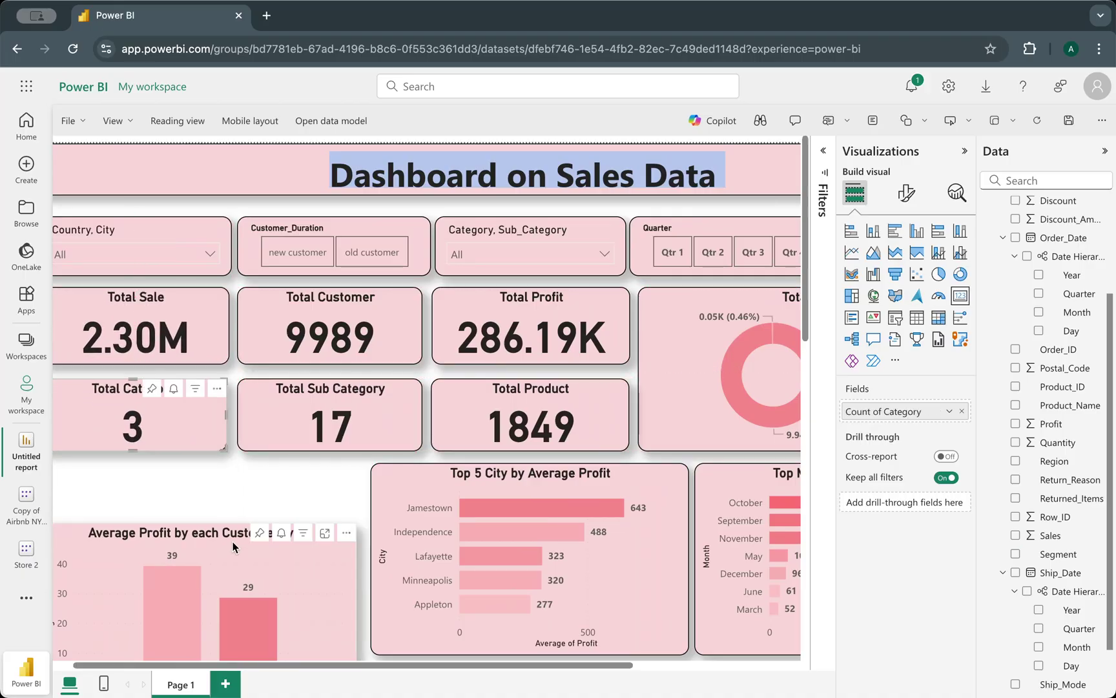
{"action": "left_click_drag", "start_coordinate": [223, 562], "coordinate": [222, 499]}
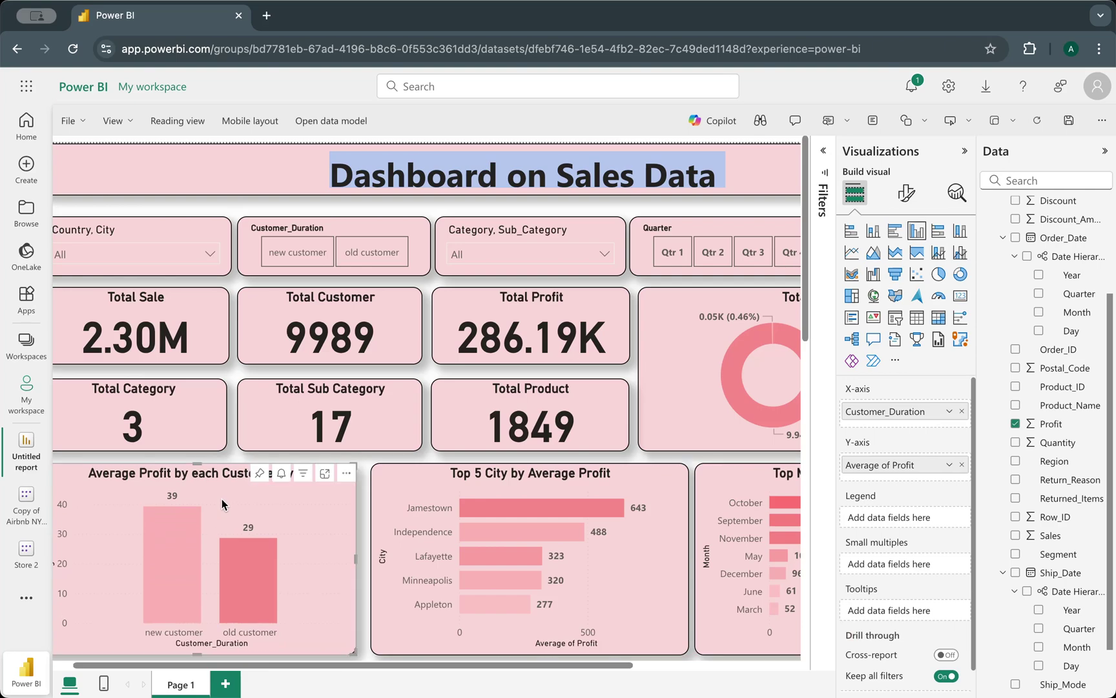
- Move the Sub_Category line chart, the States line chart and the Region donut chart up close beneath the average profit charts
{"action": "scroll", "coordinate": [300, 434], "scroll_direction": "down", "scroll_amount": 2}
{"action": "scroll", "coordinate": [300, 434], "scroll_direction": "down", "scroll_amount": 3}
{"action": "left_click_drag", "start_coordinate": [325, 451], "coordinate": [326, 400]}
{"action": "left_click_drag", "start_coordinate": [321, 445], "coordinate": [315, 386]}
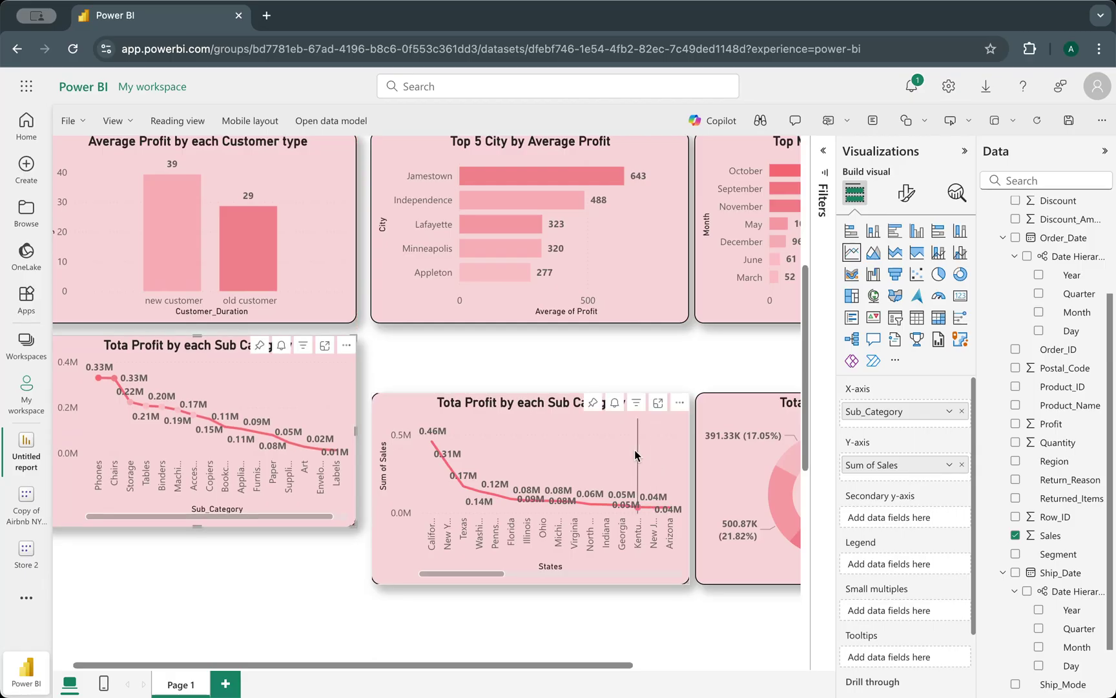
{"action": "left_click_drag", "start_coordinate": [635, 456], "coordinate": [632, 399]}
{"action": "scroll", "coordinate": [664, 469], "scroll_direction": "right", "scroll_amount": 3}
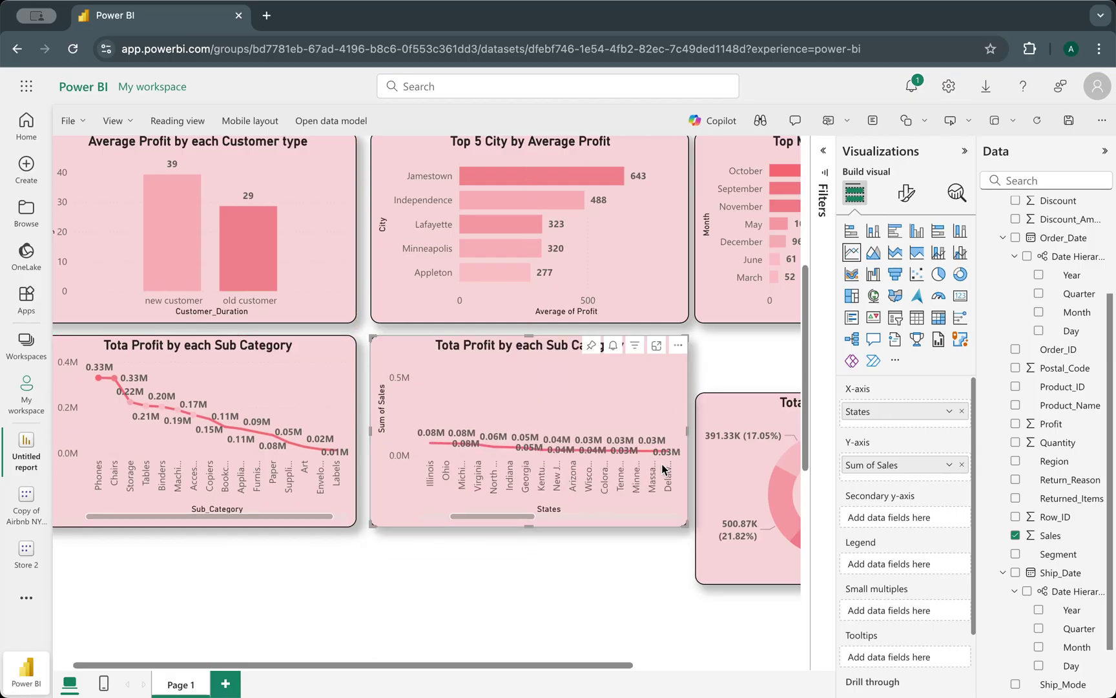
{"action": "scroll", "coordinate": [663, 470], "scroll_direction": "left", "scroll_amount": 5}
{"action": "left_click_drag", "start_coordinate": [742, 405], "coordinate": [742, 346]}
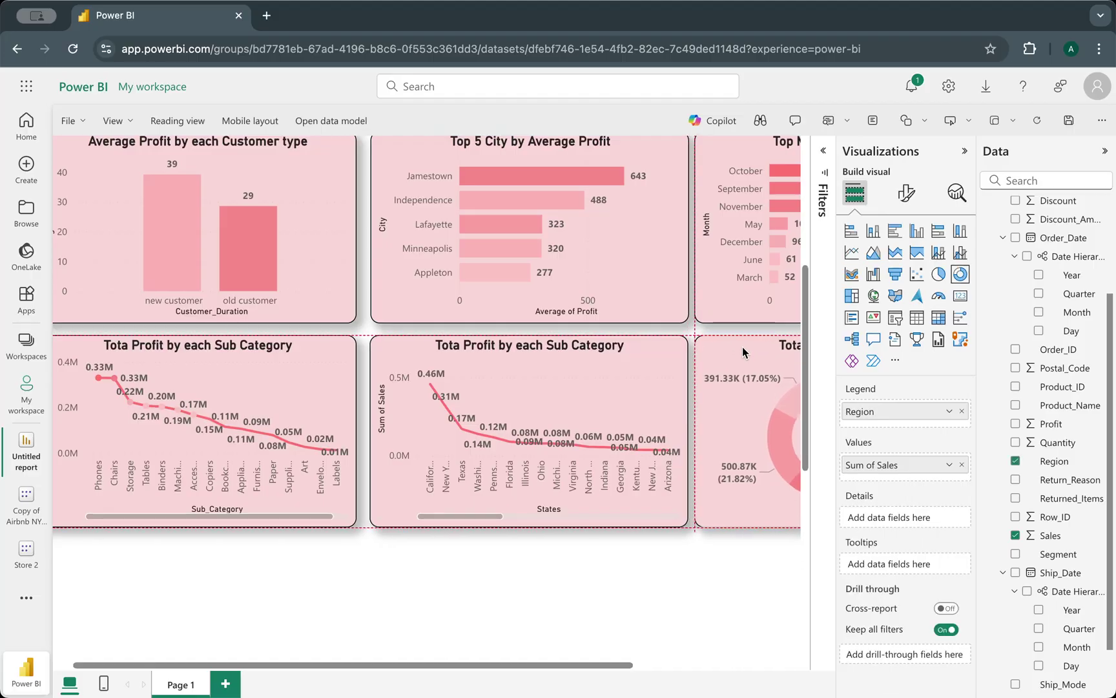
{"action": "left_click", "coordinate": [715, 611]}
- Extend the heading text box slightly downward to narrow its gap to the slicers
{"action": "scroll", "coordinate": [715, 612], "scroll_direction": "right", "scroll_amount": 5}
{"action": "scroll", "coordinate": [715, 611], "scroll_direction": "up", "scroll_amount": 5}
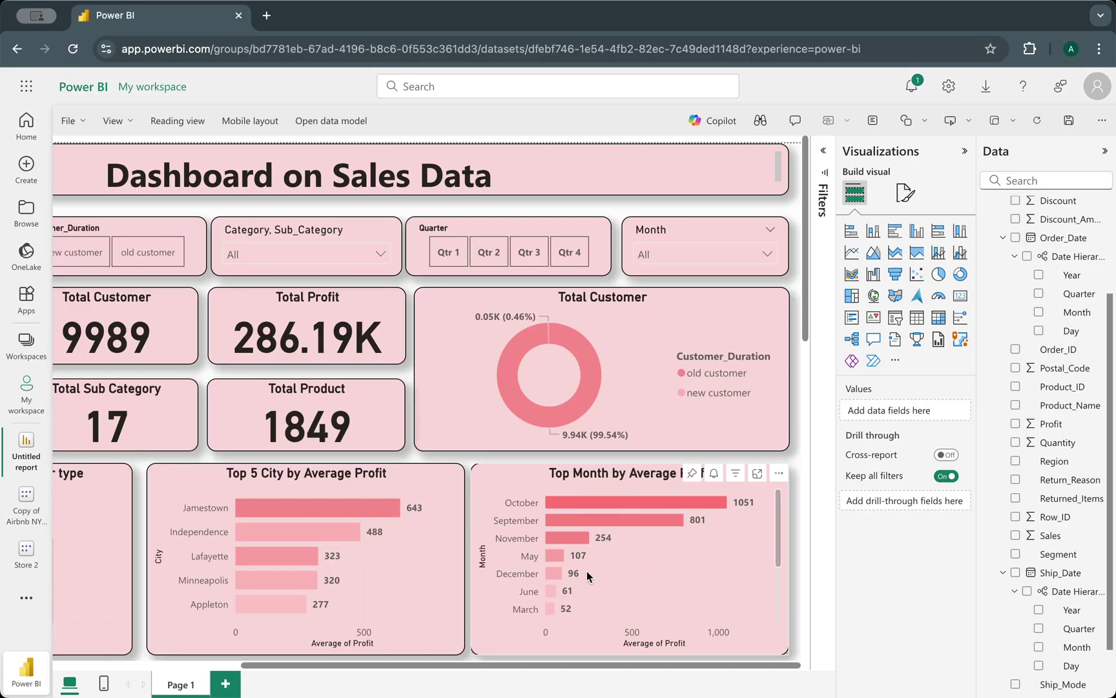
{"action": "left_click_drag", "start_coordinate": [568, 663], "coordinate": [308, 663]}
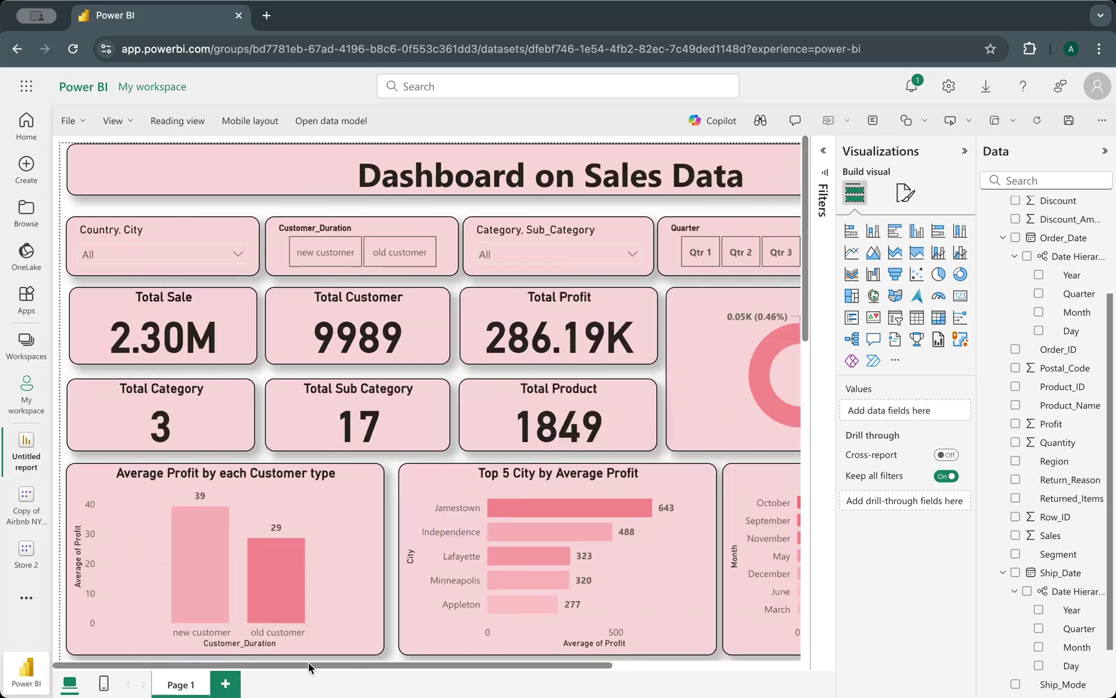
{"action": "left_click", "coordinate": [313, 179]}
{"action": "left_click_drag", "start_coordinate": [554, 204], "coordinate": [555, 208]}
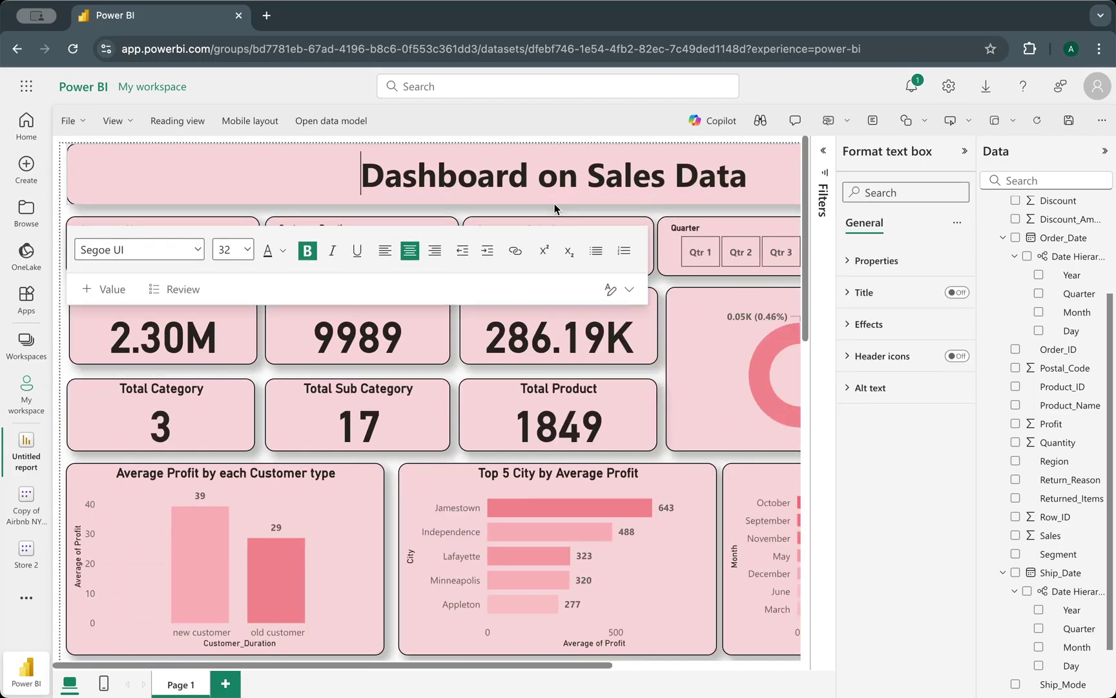
{"action": "left_click", "coordinate": [494, 422]}
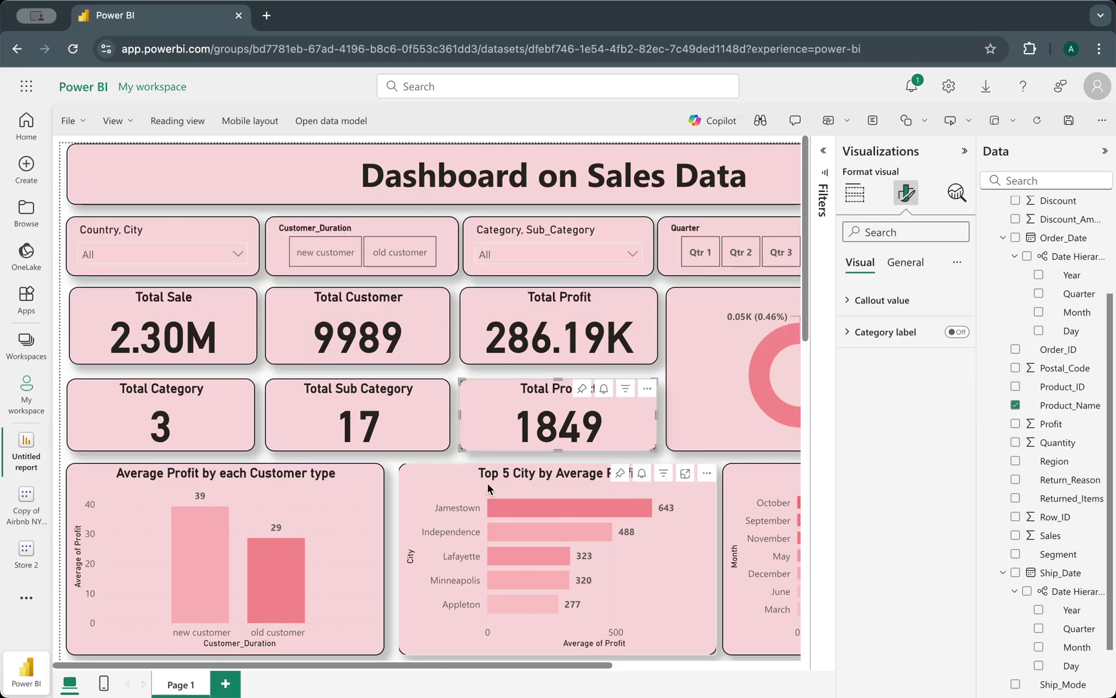
- Test the Quarter slicer by filtering the dashboard by Qtr 1 through Qtr 4, and clear its selection
{"action": "scroll", "coordinate": [494, 383], "scroll_direction": "right", "scroll_amount": 5}
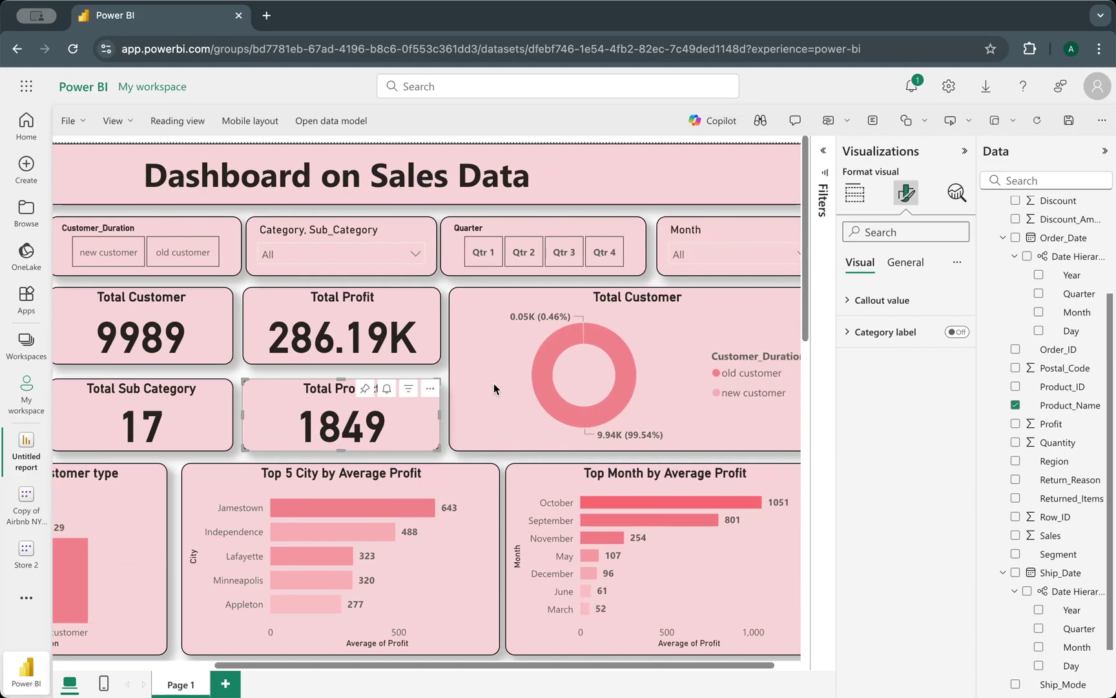
{"action": "scroll", "coordinate": [494, 383], "scroll_direction": "left", "scroll_amount": 2}
{"action": "scroll", "coordinate": [494, 387], "scroll_direction": "right", "scroll_amount": 1}
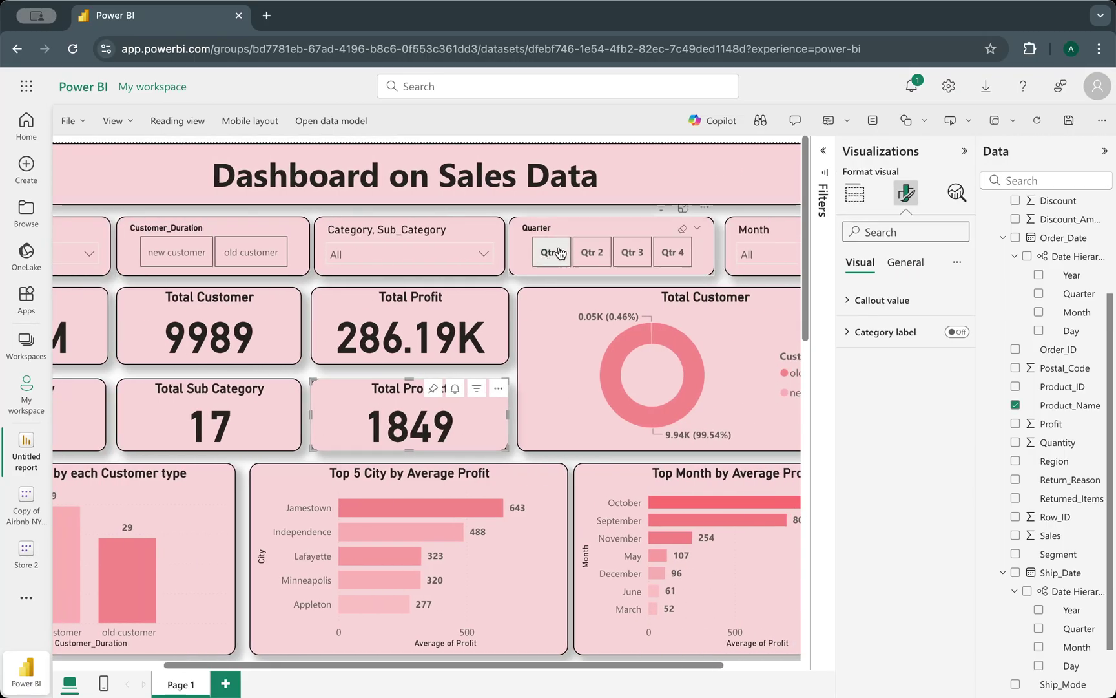
{"action": "left_click", "coordinate": [560, 252]}
{"action": "left_click", "coordinate": [591, 252]}
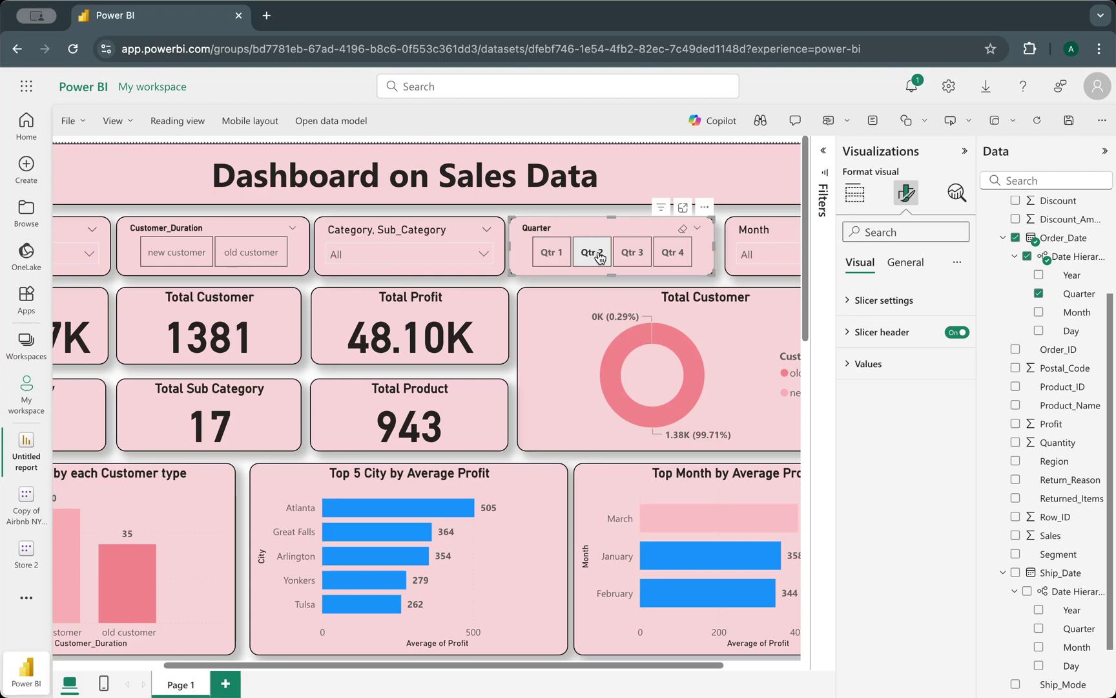
{"action": "left_click", "coordinate": [631, 252]}
{"action": "left_click", "coordinate": [673, 252]}
{"action": "left_click", "coordinate": [683, 229]}
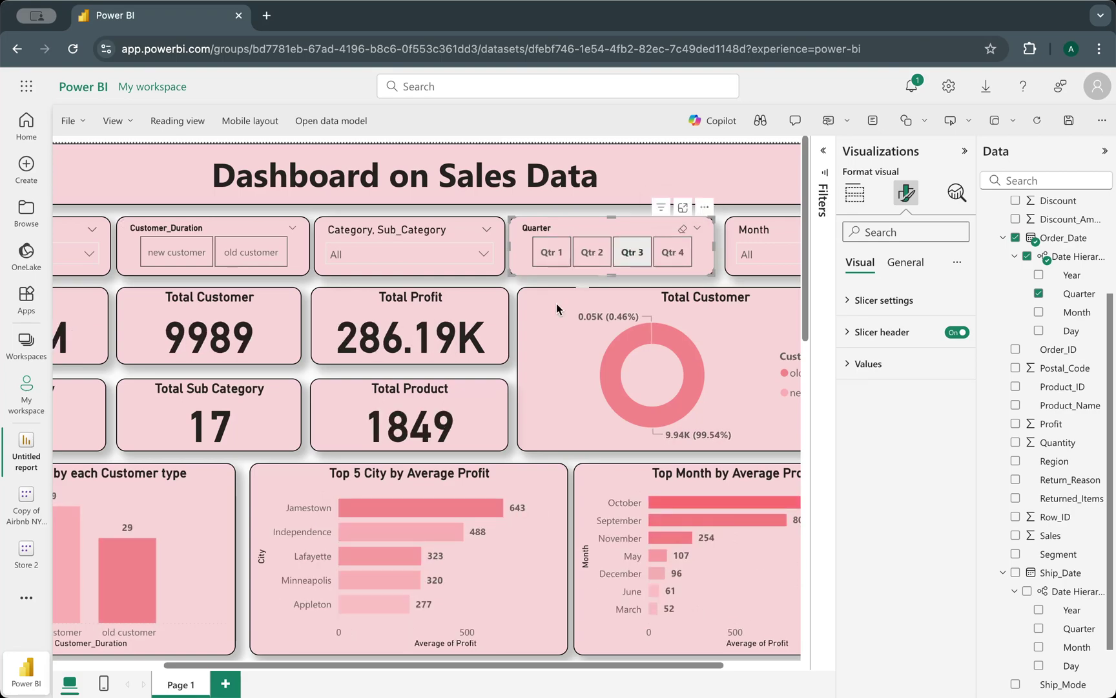
- Test the Customer_Duration slicer with new customer and old customer, and clear its selection
{"action": "scroll", "coordinate": [557, 309], "scroll_direction": "left", "scroll_amount": 10}
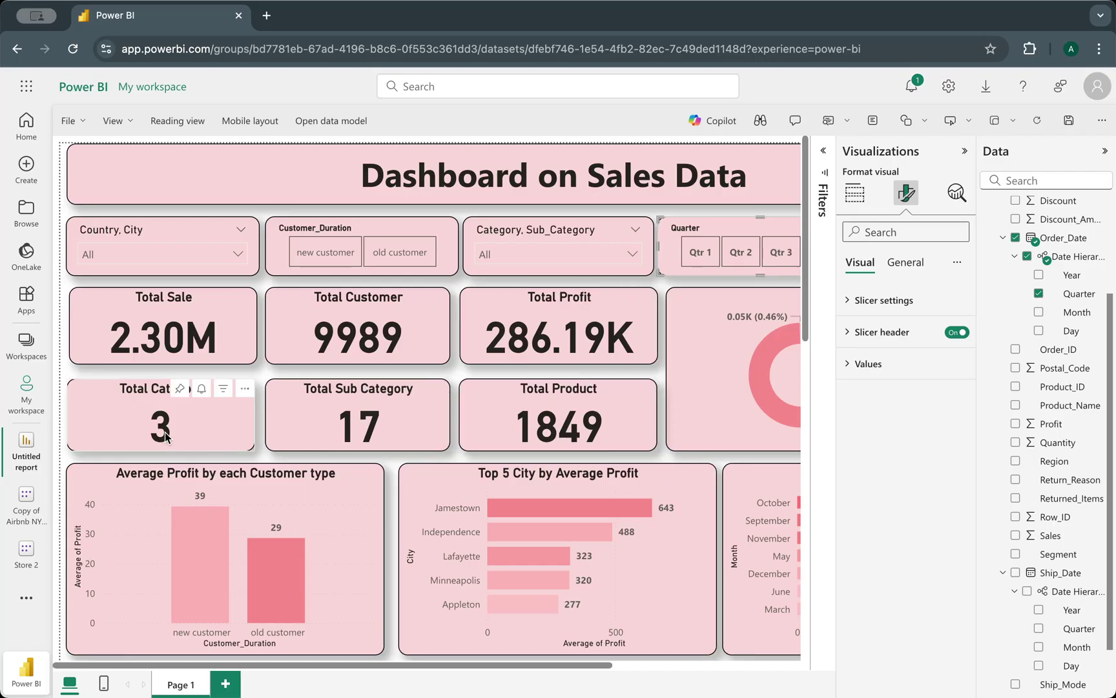
{"action": "left_click", "coordinate": [333, 259]}
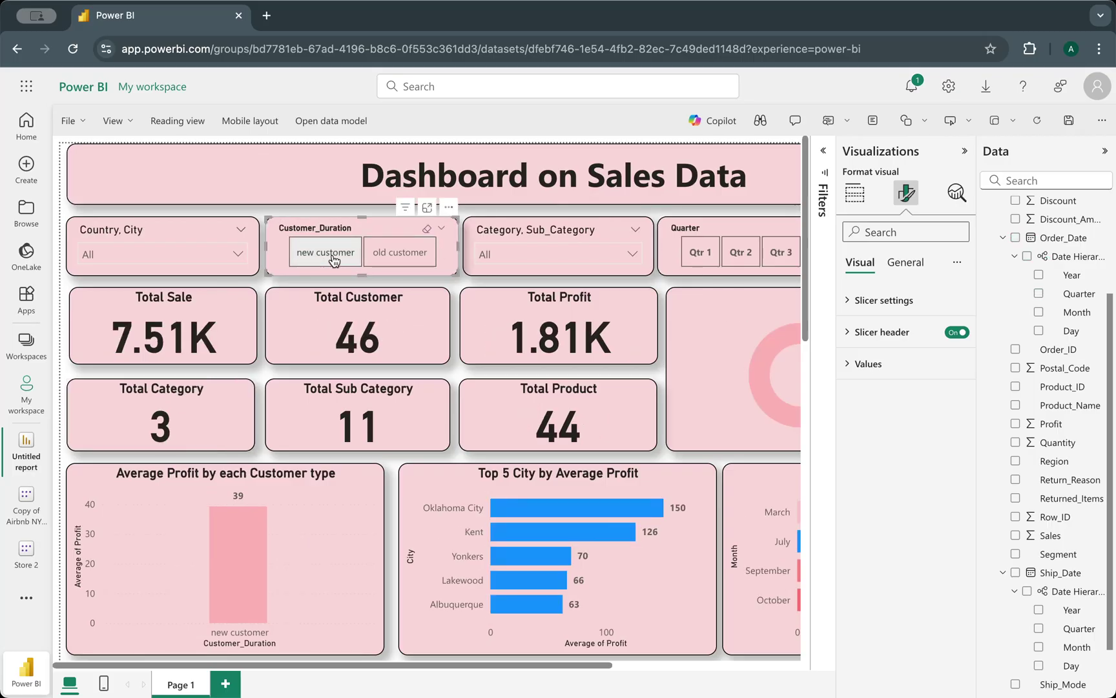
{"action": "left_click", "coordinate": [388, 258]}
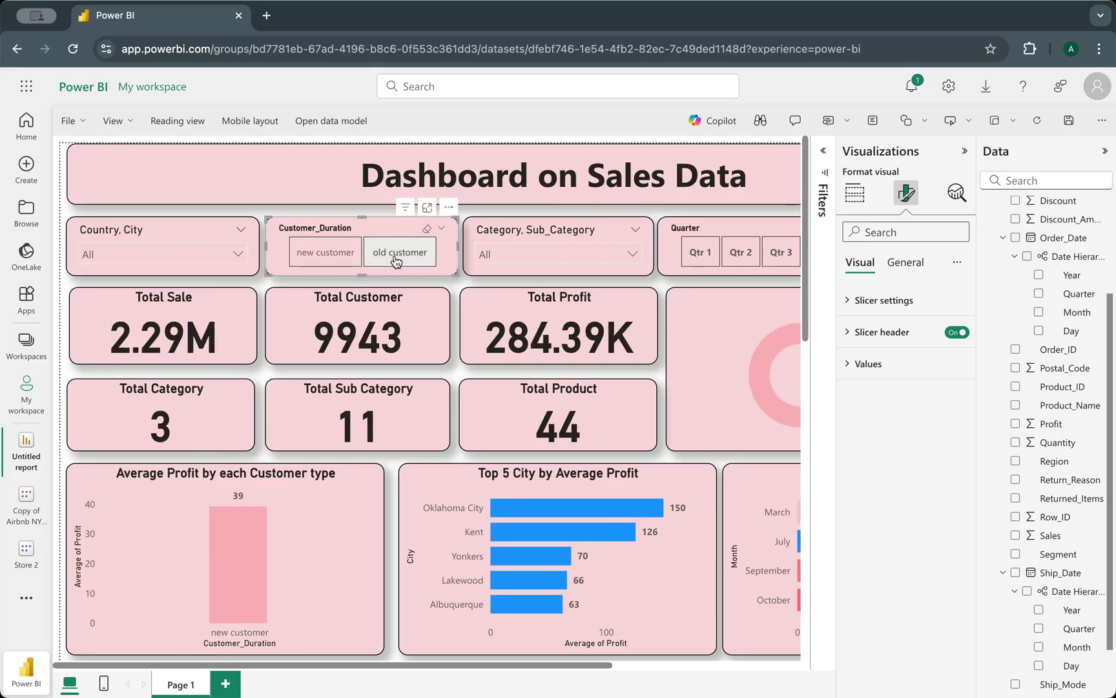
{"action": "left_click", "coordinate": [428, 230]}
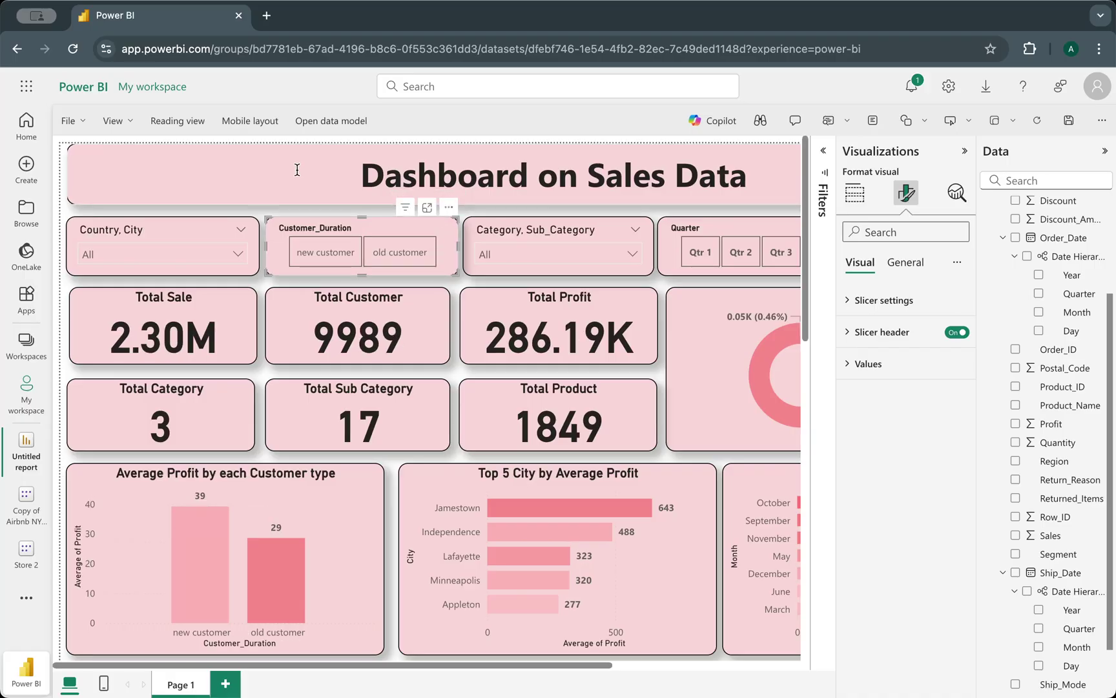
- Collapse the Visualizations and Data panes and review the whole dashboard from heading to lowest charts
{"action": "scroll", "coordinate": [54, 407], "scroll_direction": "down", "scroll_amount": 5}
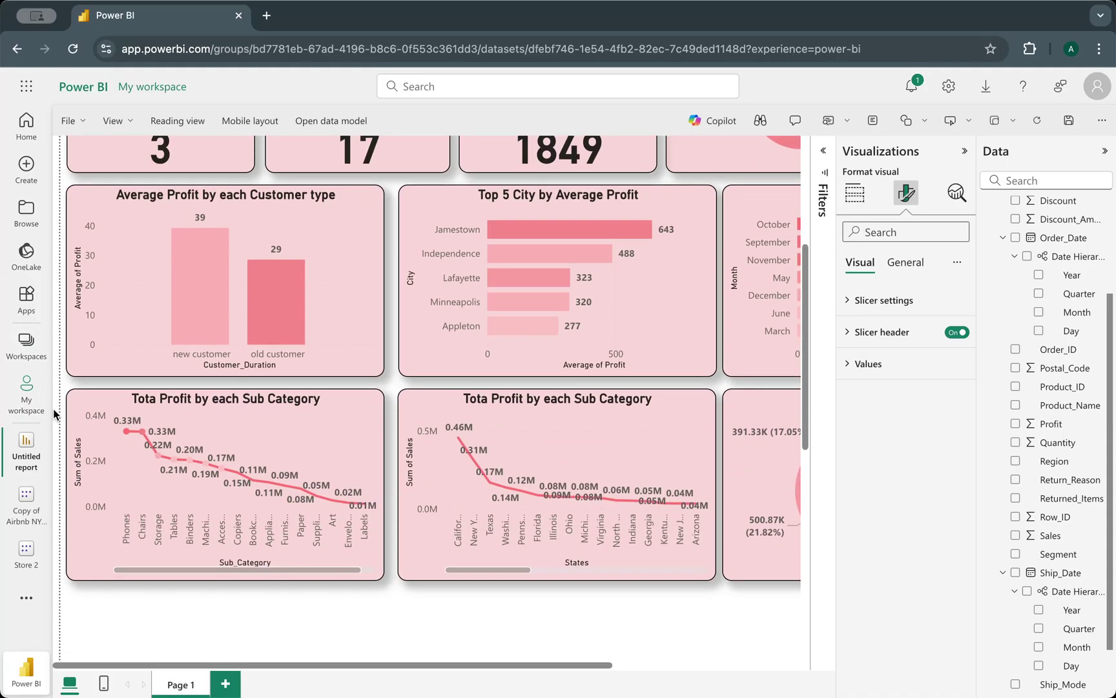
{"action": "scroll", "coordinate": [54, 414], "scroll_direction": "up", "scroll_amount": 5}
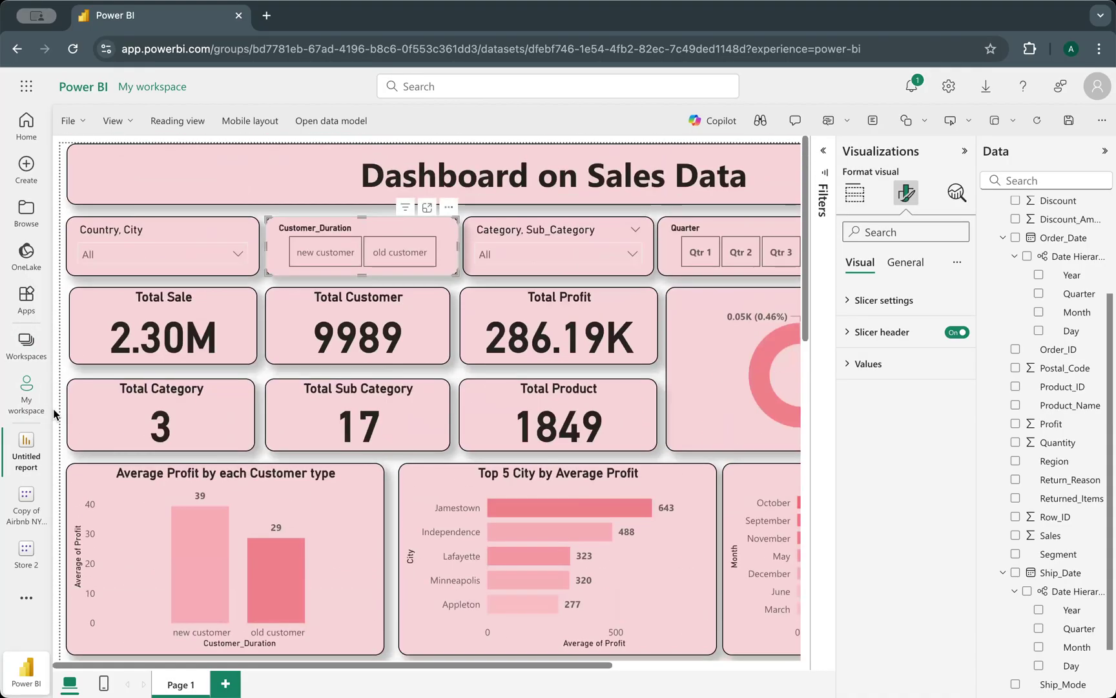
{"action": "left_click", "coordinate": [967, 153]}
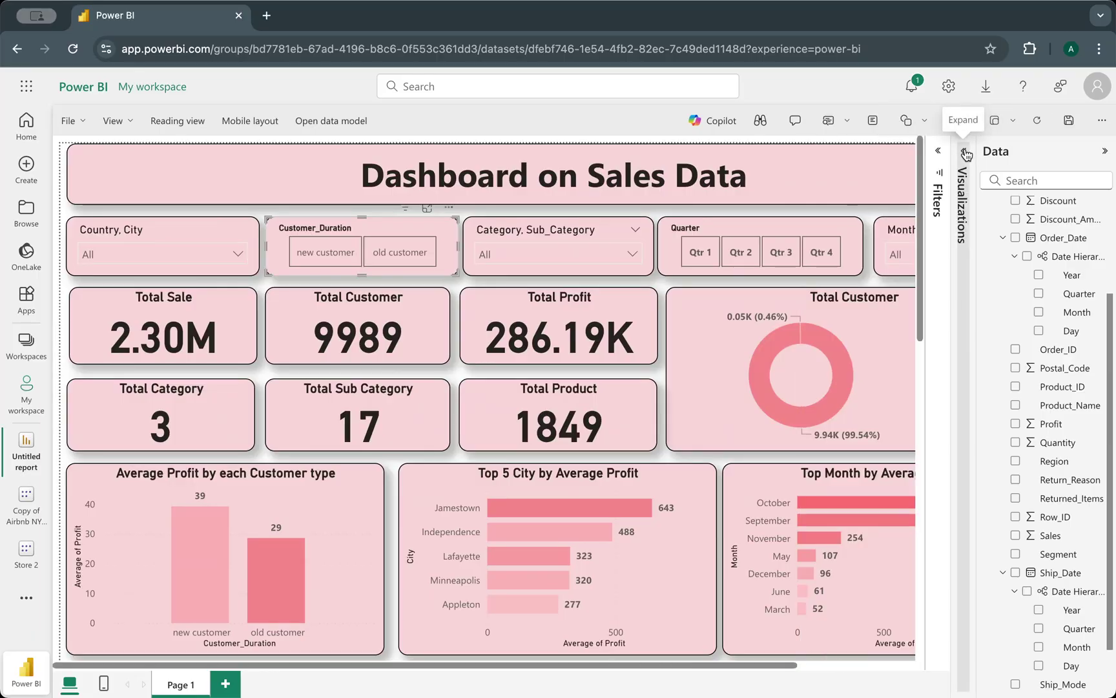
{"action": "left_click", "coordinate": [1105, 150]}
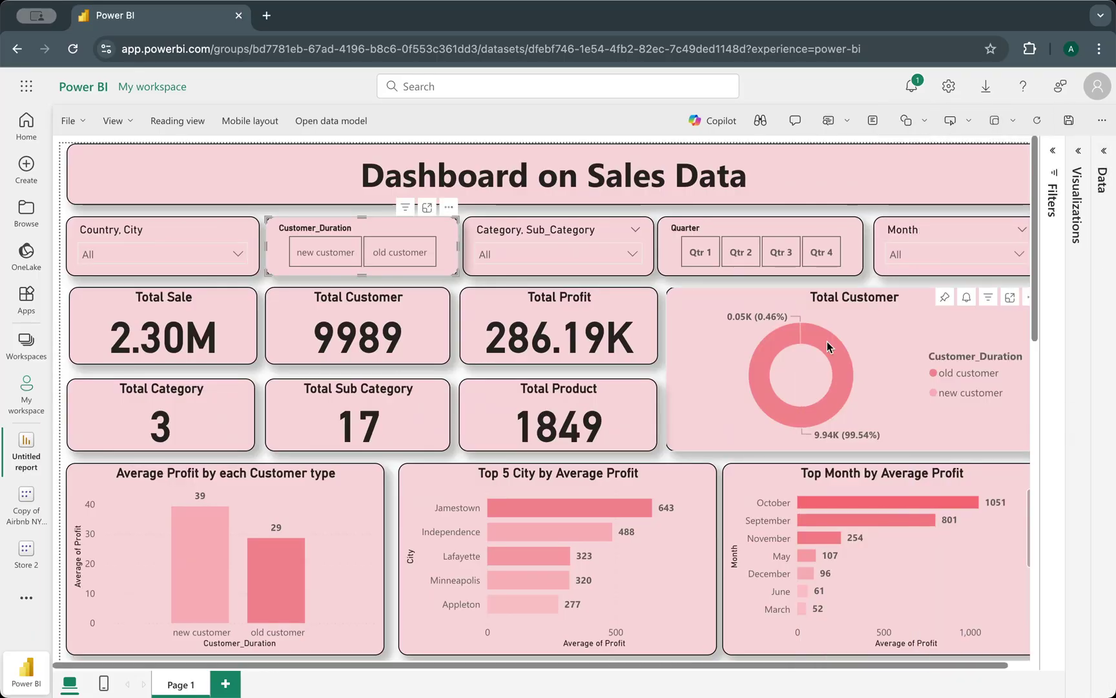
{"action": "mouse_move", "coordinate": [827, 343]}
{"action": "scroll", "coordinate": [827, 343], "scroll_direction": "down", "scroll_amount": 2}
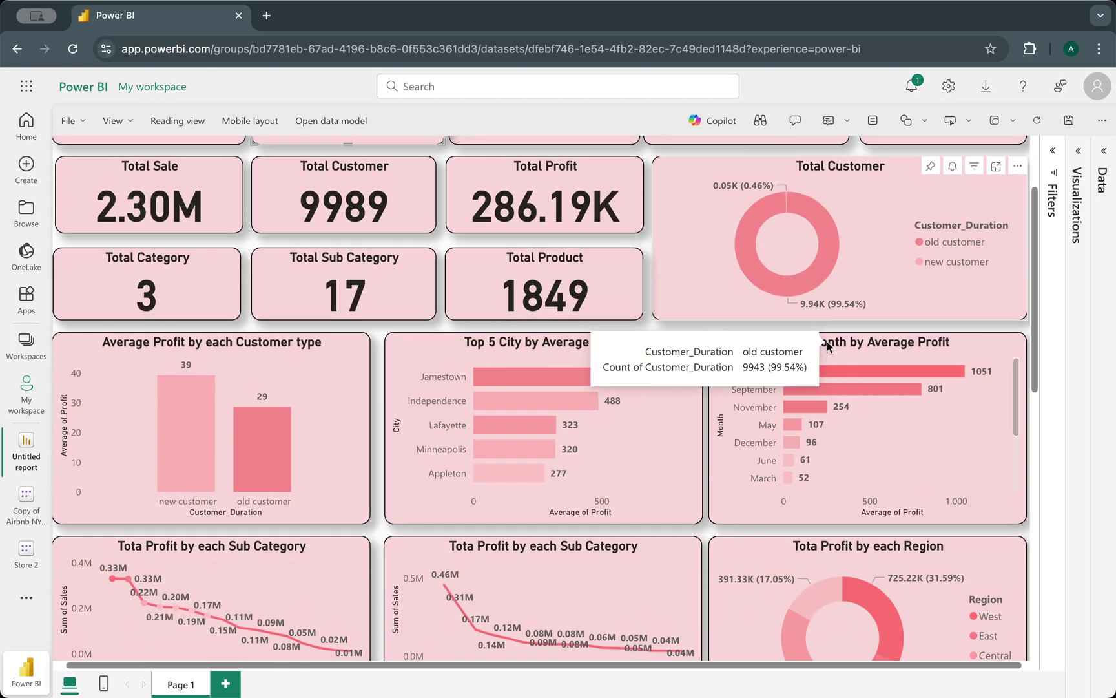
{"action": "scroll", "coordinate": [827, 344], "scroll_direction": "down", "scroll_amount": 3}
{"action": "scroll", "coordinate": [827, 343], "scroll_direction": "up", "scroll_amount": 5}
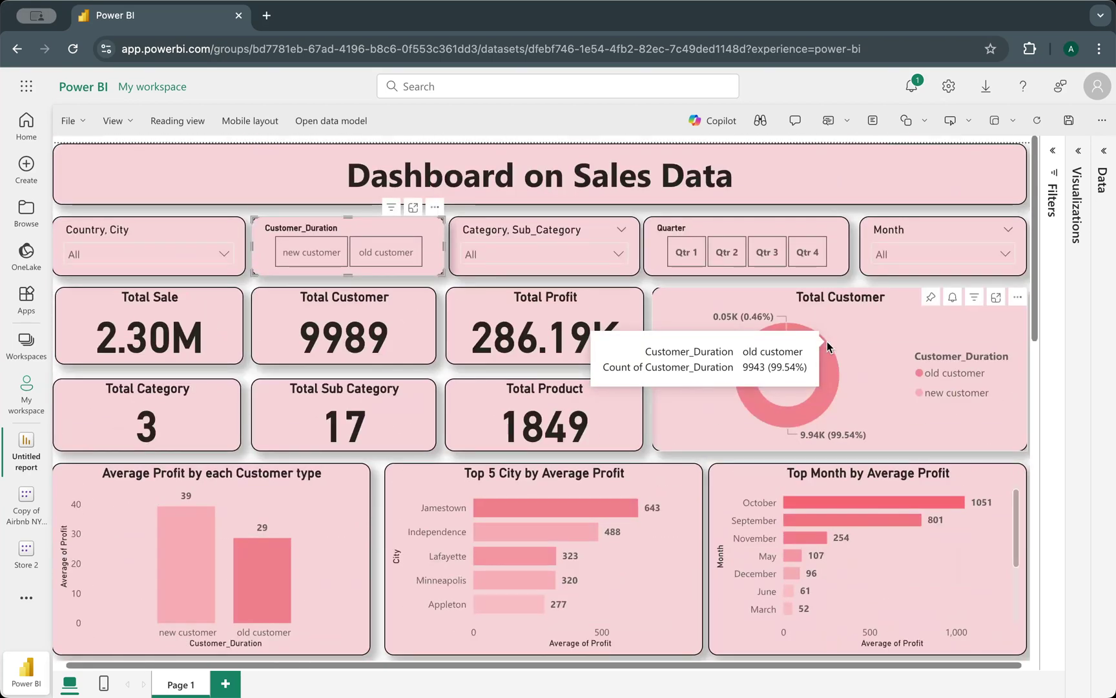